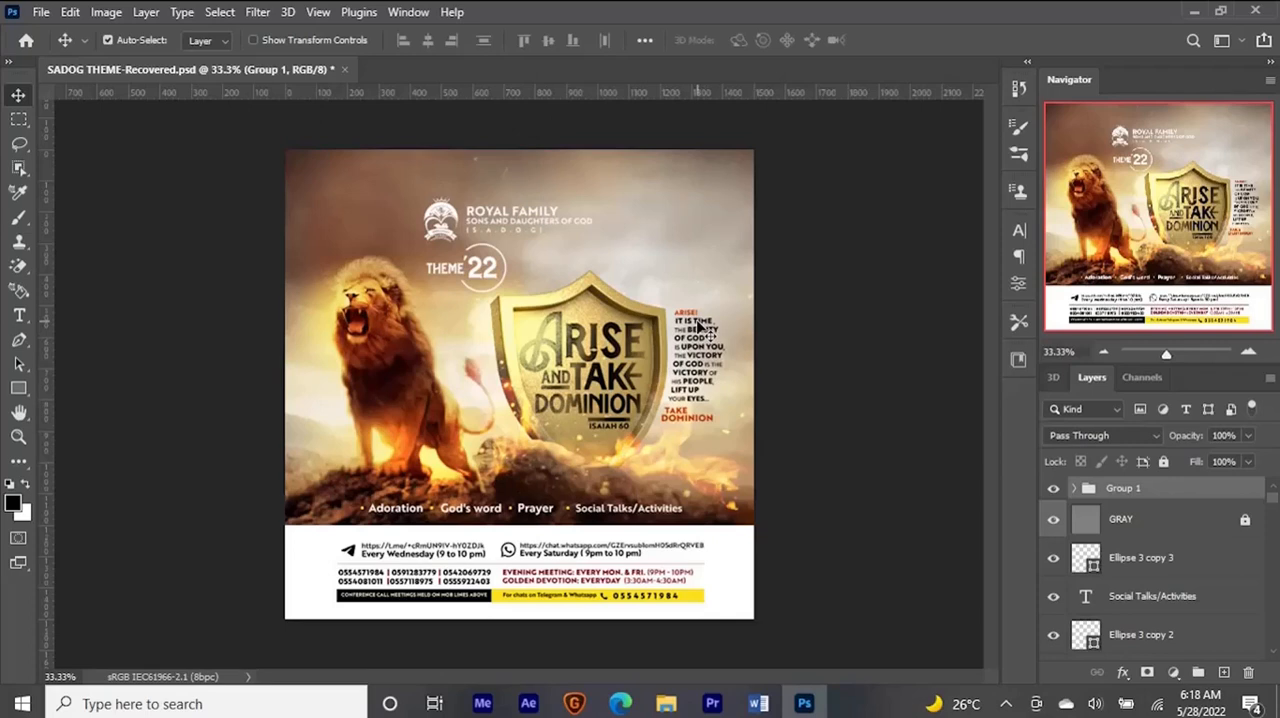
- Switch to the Edge browser, search Google Images for "lion roar", preview the roaring lion on a rock, and return to Photoshop
{"action": "left_click", "coordinate": [626, 703]}
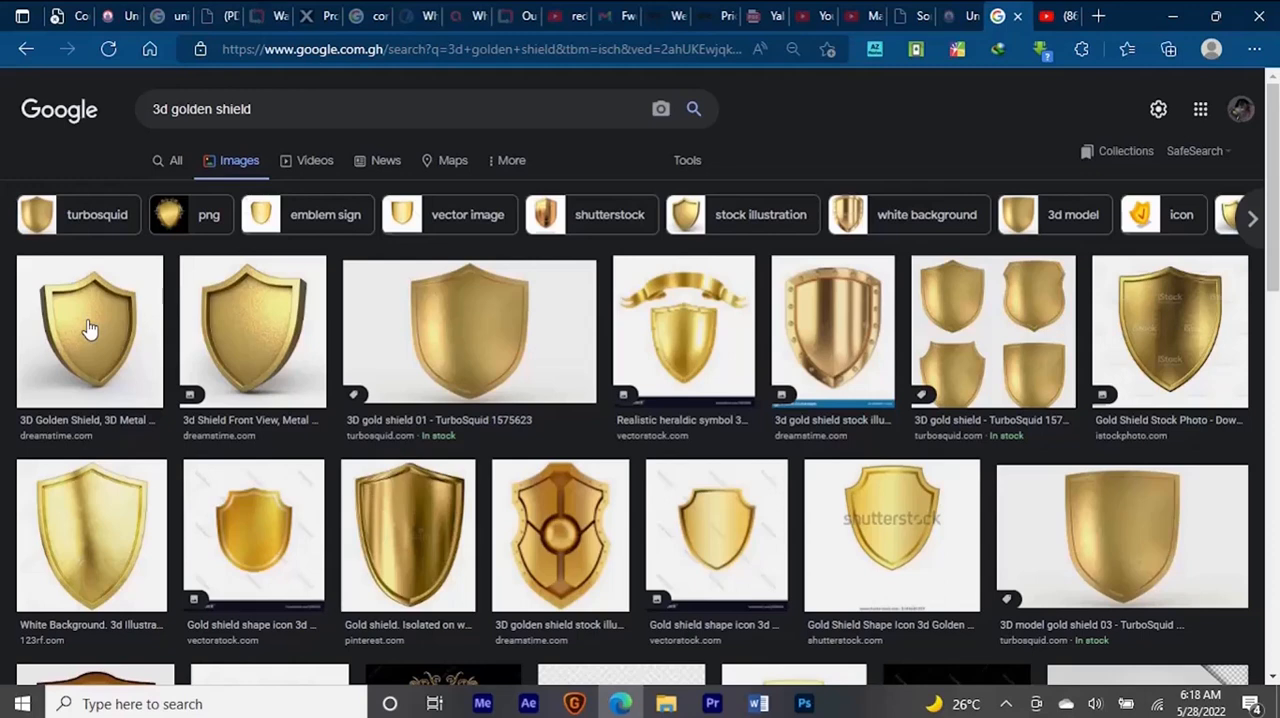
{"action": "left_click_drag", "start_coordinate": [282, 108], "coordinate": [96, 108]}
{"action": "type", "text": "lio"}
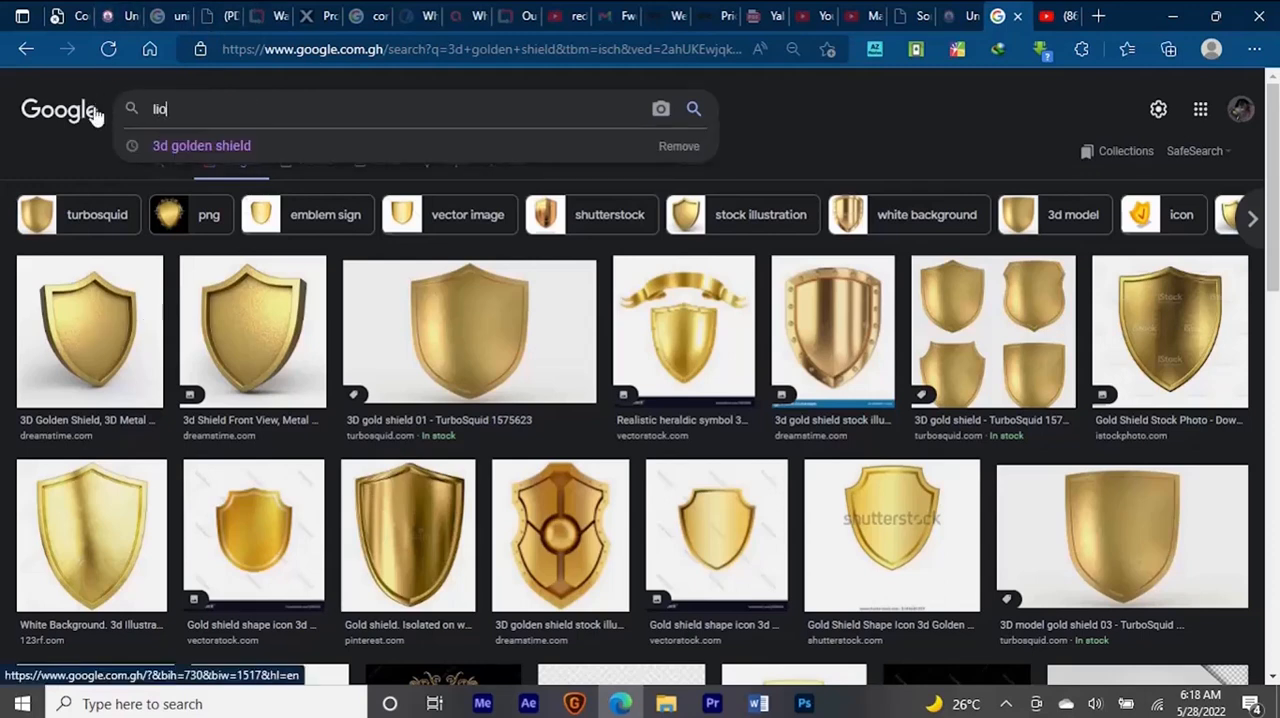
{"action": "type", "text": "n roar"}
{"action": "key", "text": "Return"}
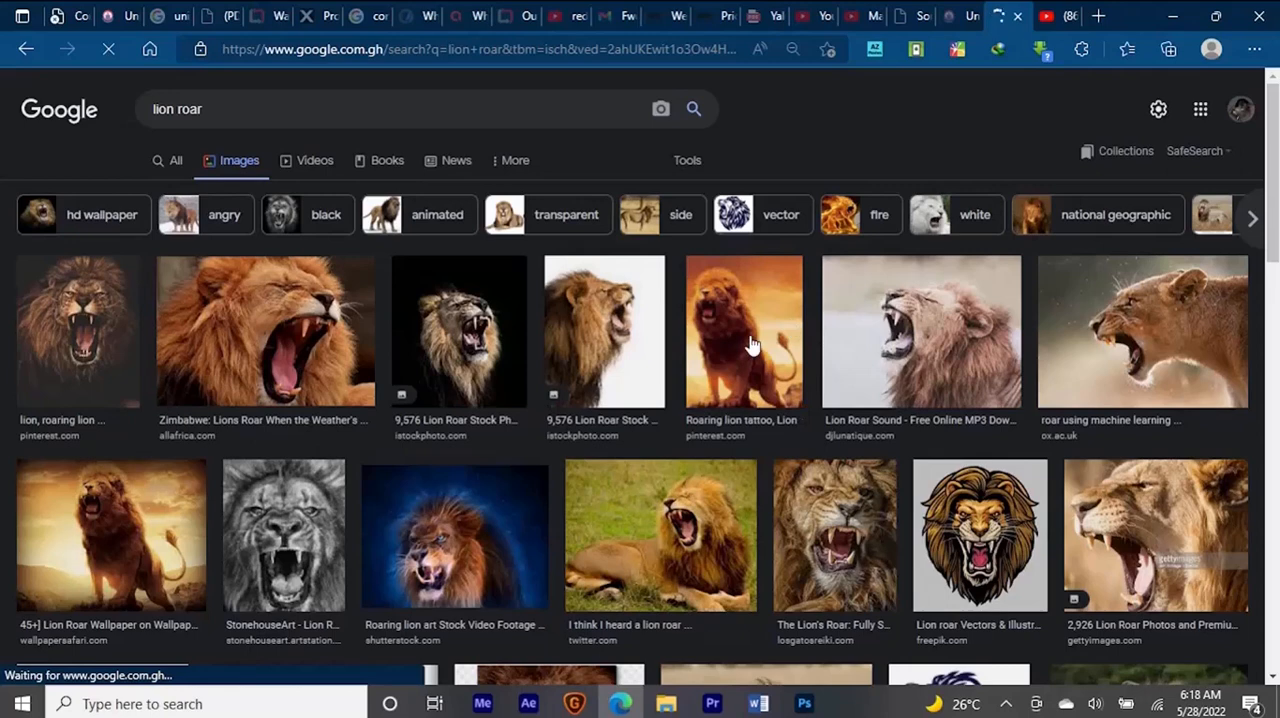
{"action": "left_click", "coordinate": [752, 345]}
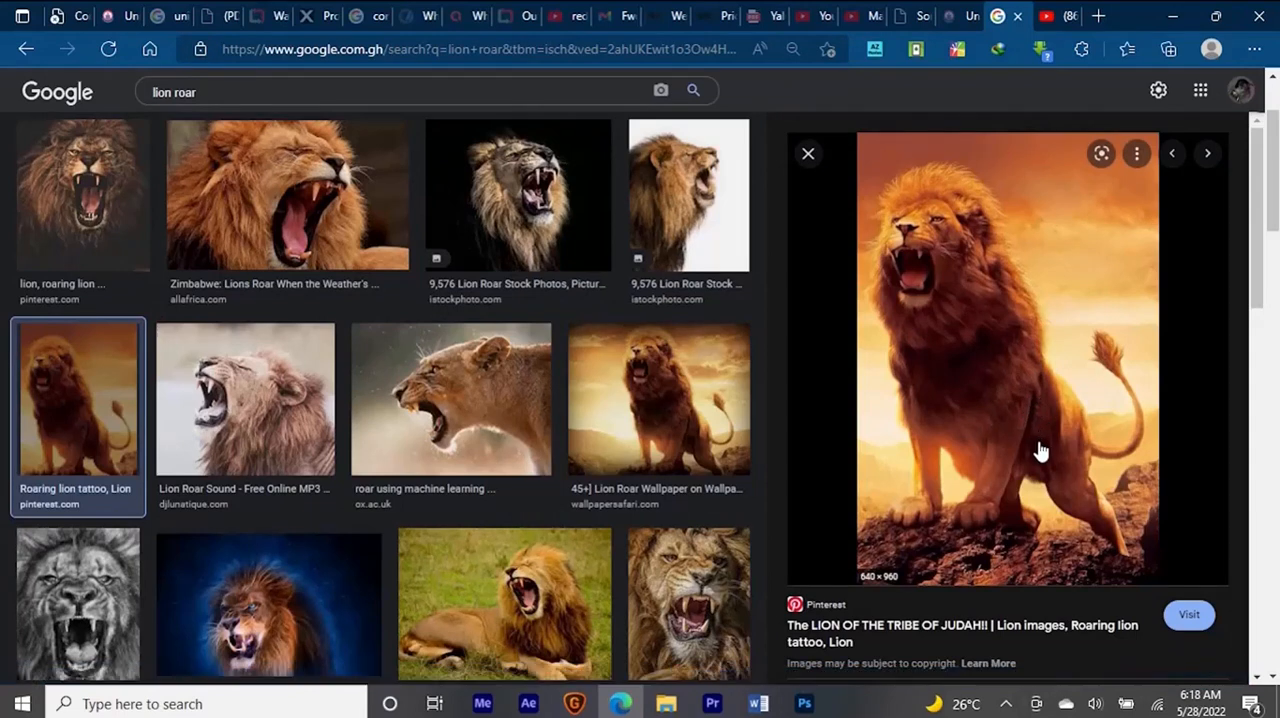
{"action": "left_click", "coordinate": [1185, 12]}
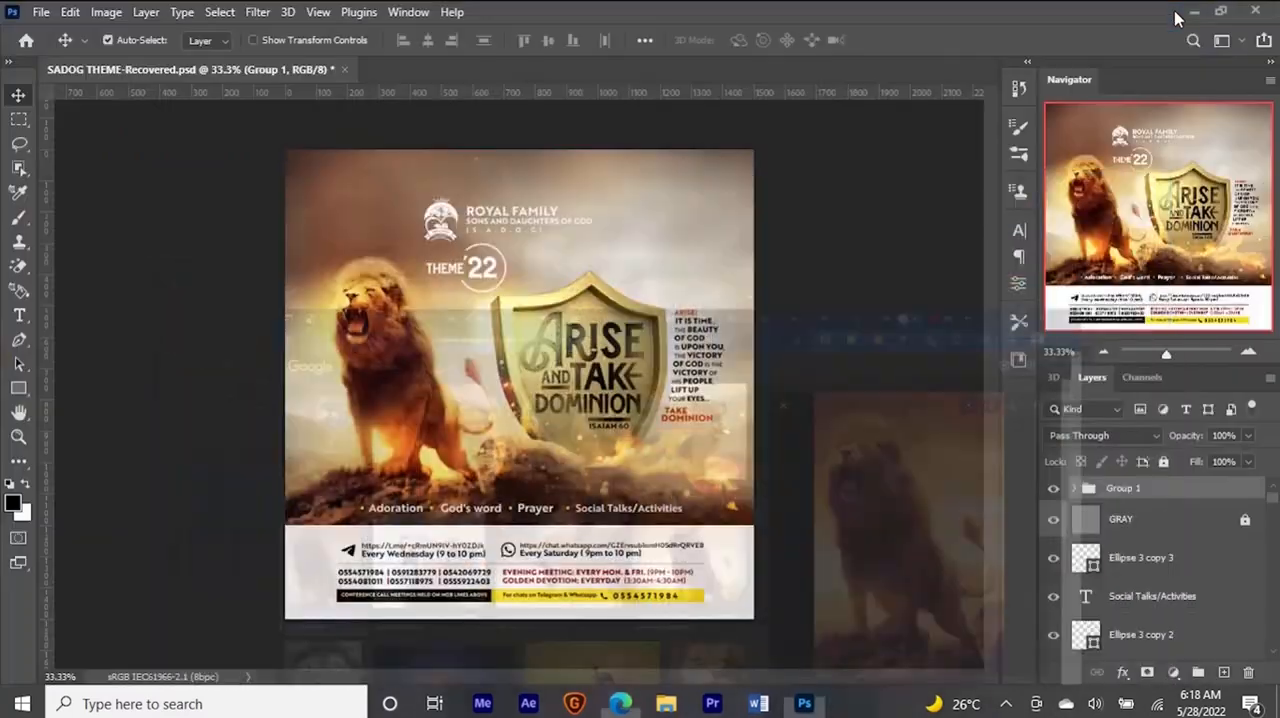
- Create a new document 5 inches wide by 5 inches high at 300 pixels/inch
{"action": "key", "text": "ctrl"}
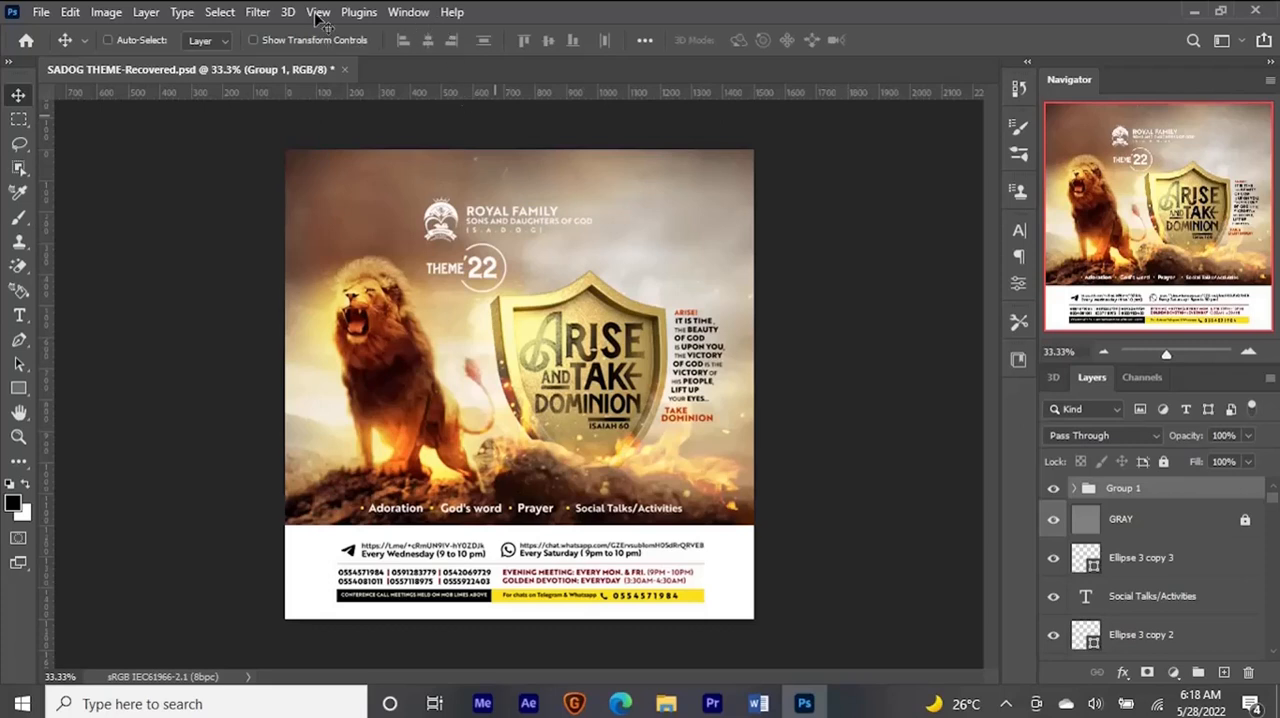
{"action": "key", "text": "ctrl+n"}
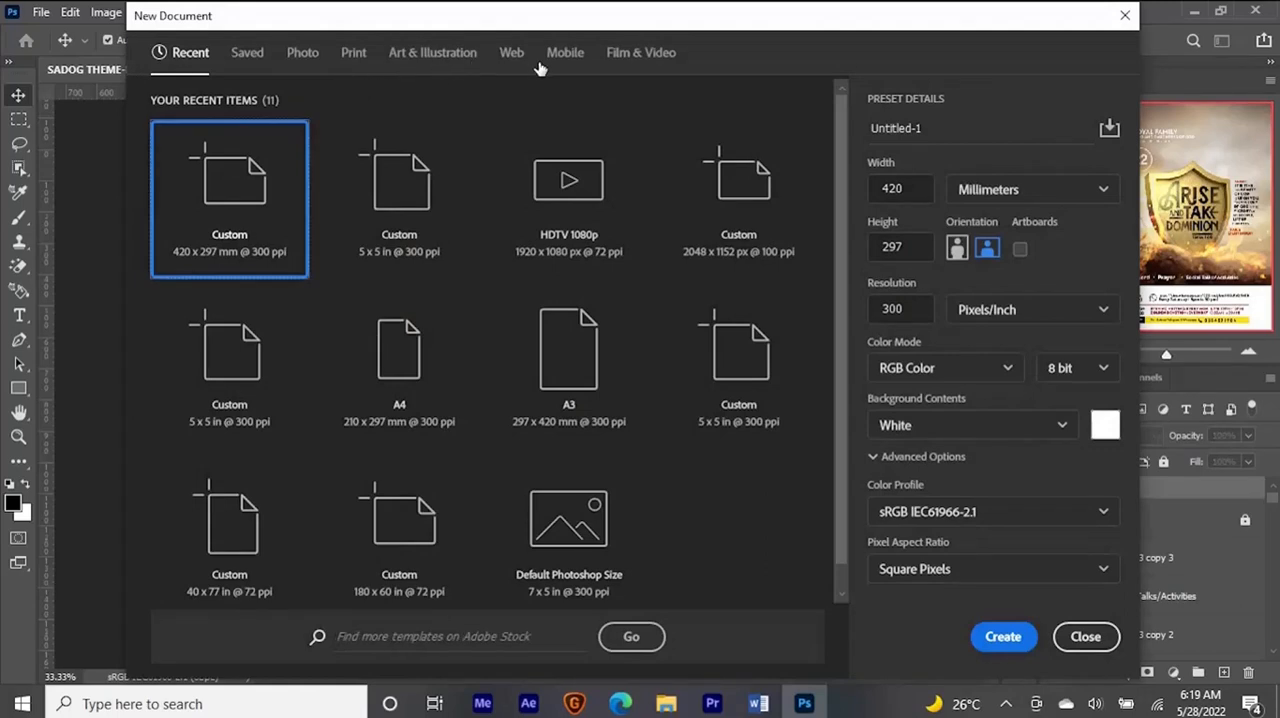
{"action": "left_click", "coordinate": [983, 196]}
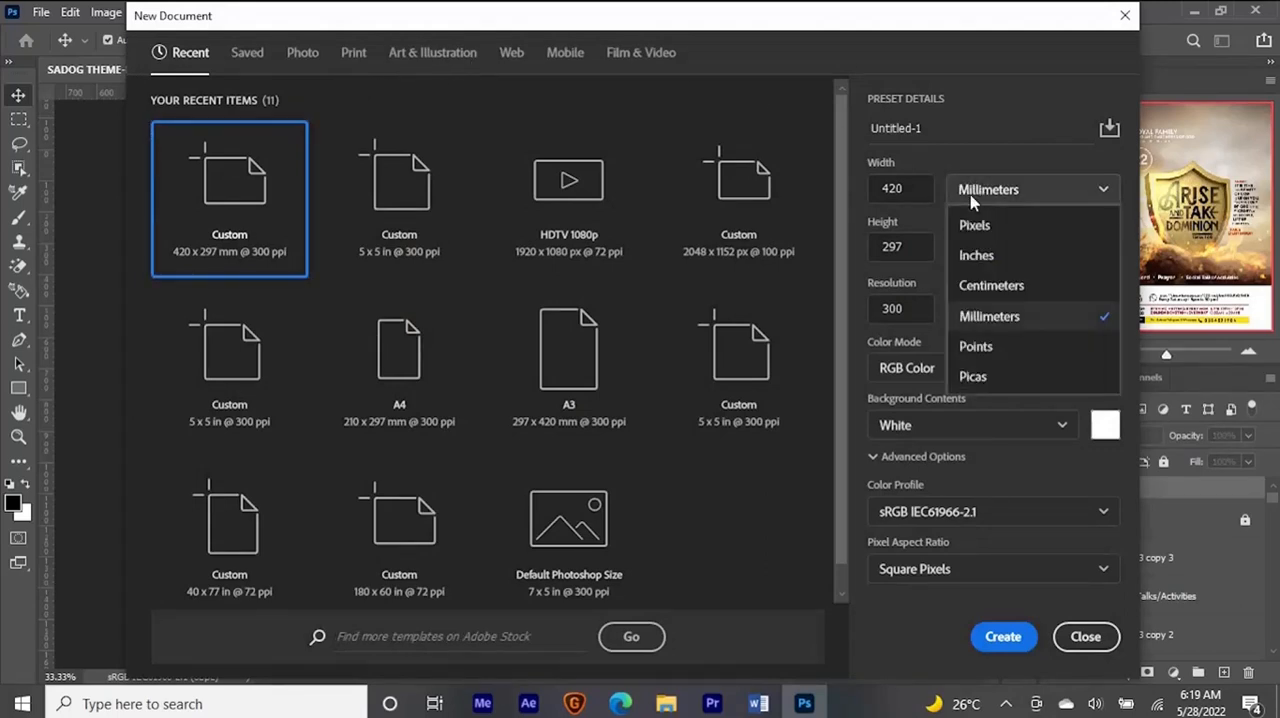
{"action": "left_click", "coordinate": [986, 253]}
{"action": "left_click", "coordinate": [927, 188]}
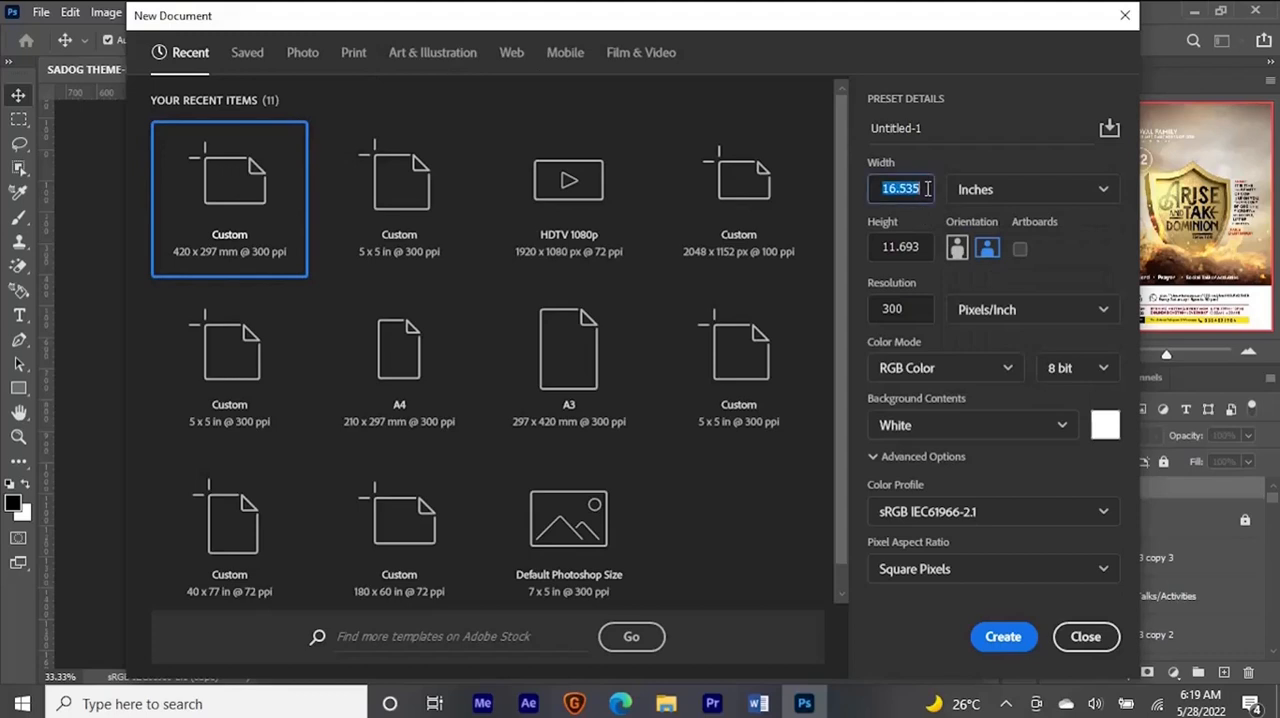
{"action": "type", "text": "5"}
{"action": "key", "text": "Tab"}
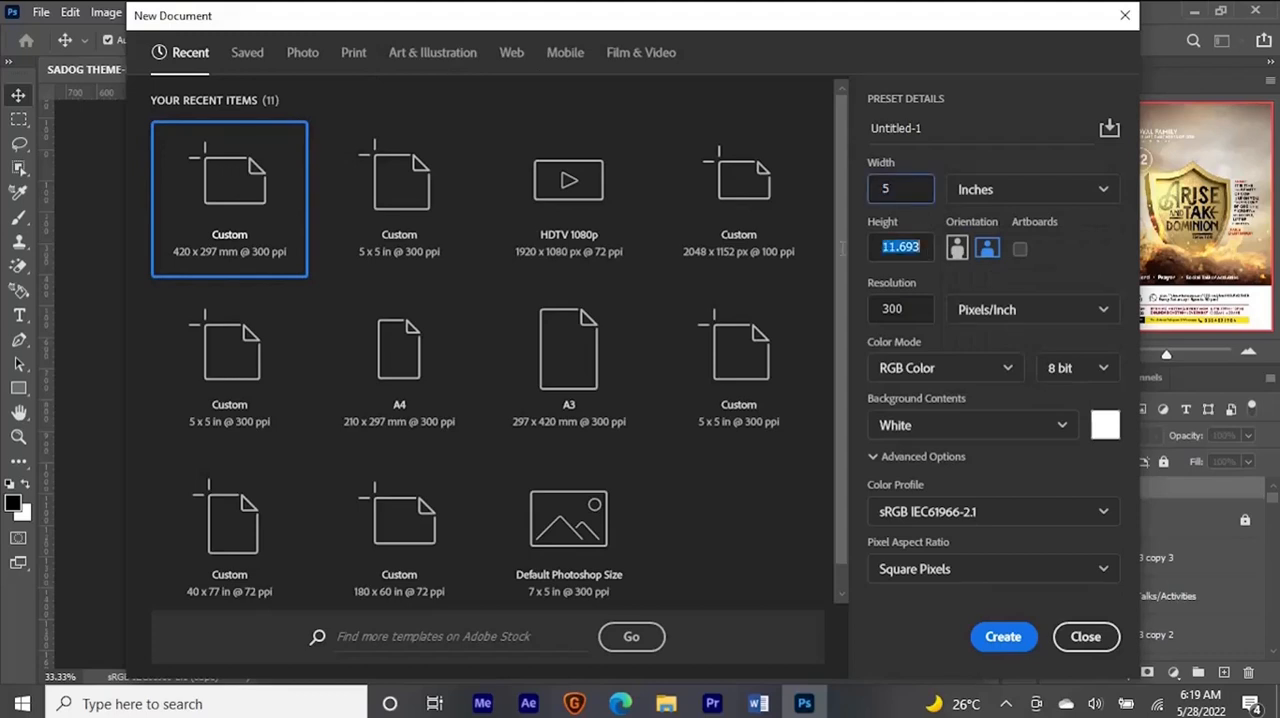
{"action": "type", "text": "5"}
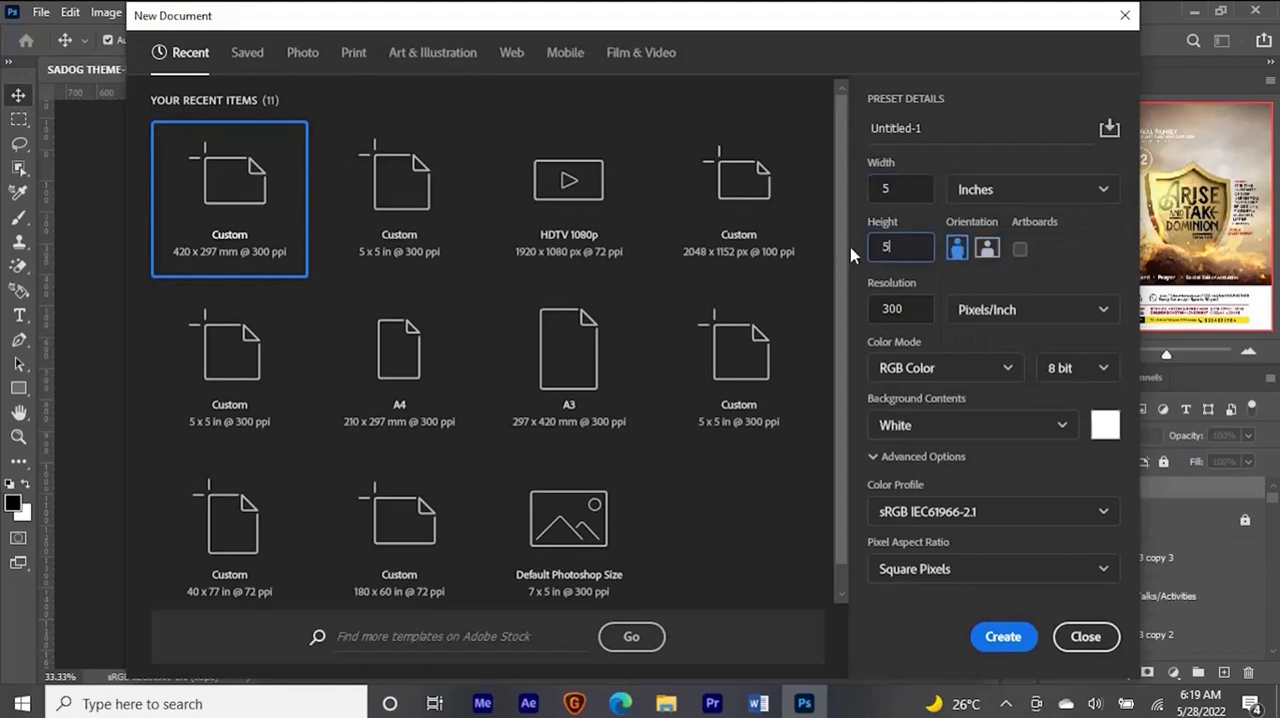
{"action": "left_click", "coordinate": [1003, 637]}
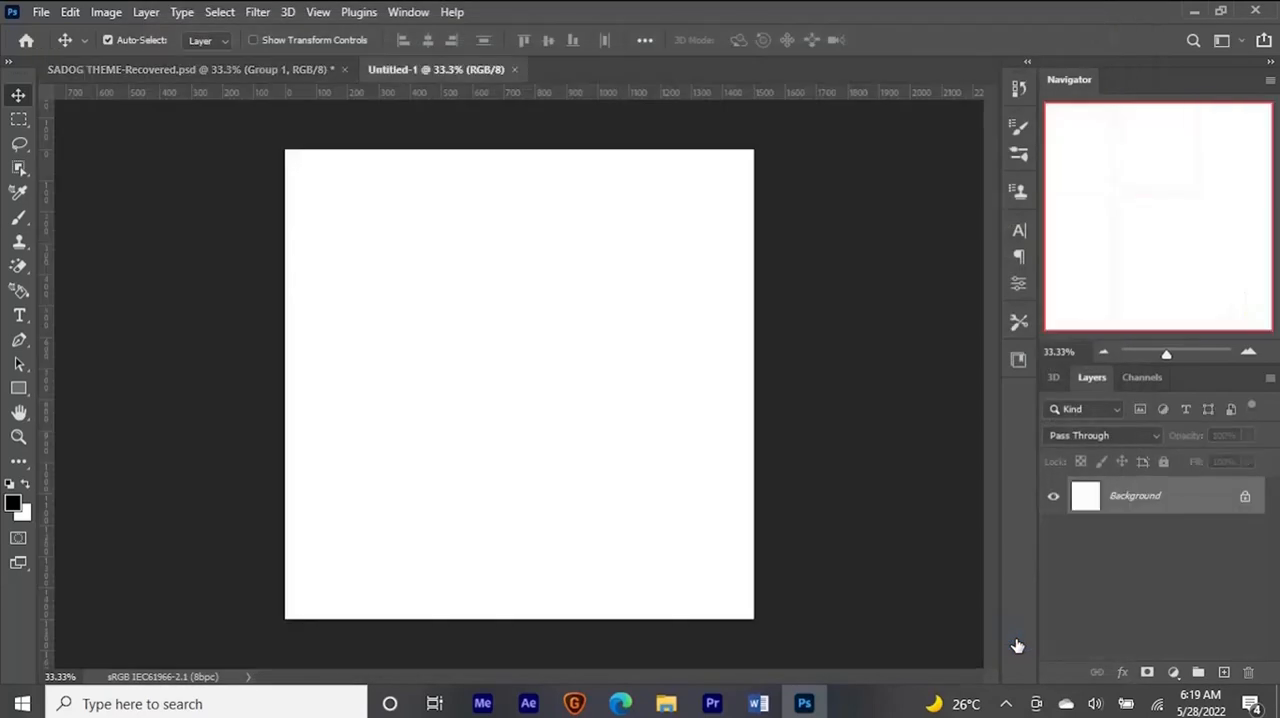
{"action": "left_click", "coordinate": [666, 704]}
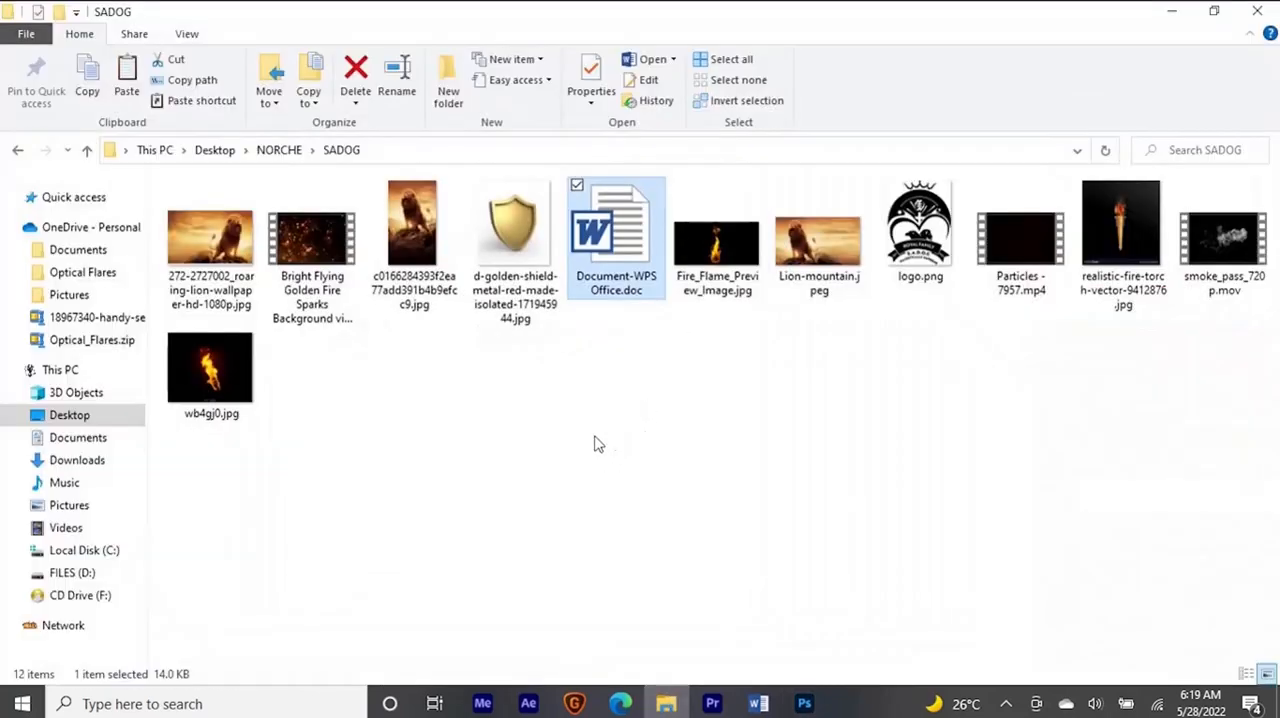
{"action": "left_click", "coordinate": [443, 258]}
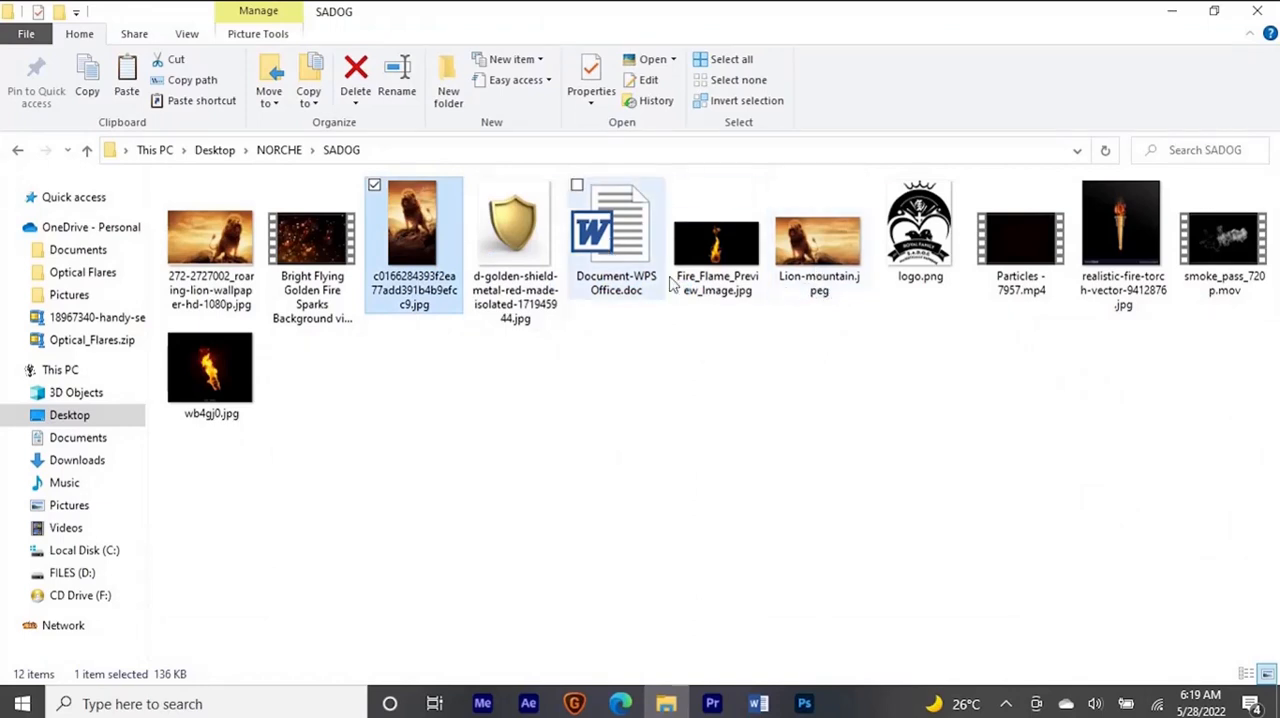
{"action": "left_click_drag", "start_coordinate": [405, 228], "coordinate": [643, 8]}
{"action": "key", "text": "alt+Tab"}
{"action": "left_click", "coordinate": [816, 240]}
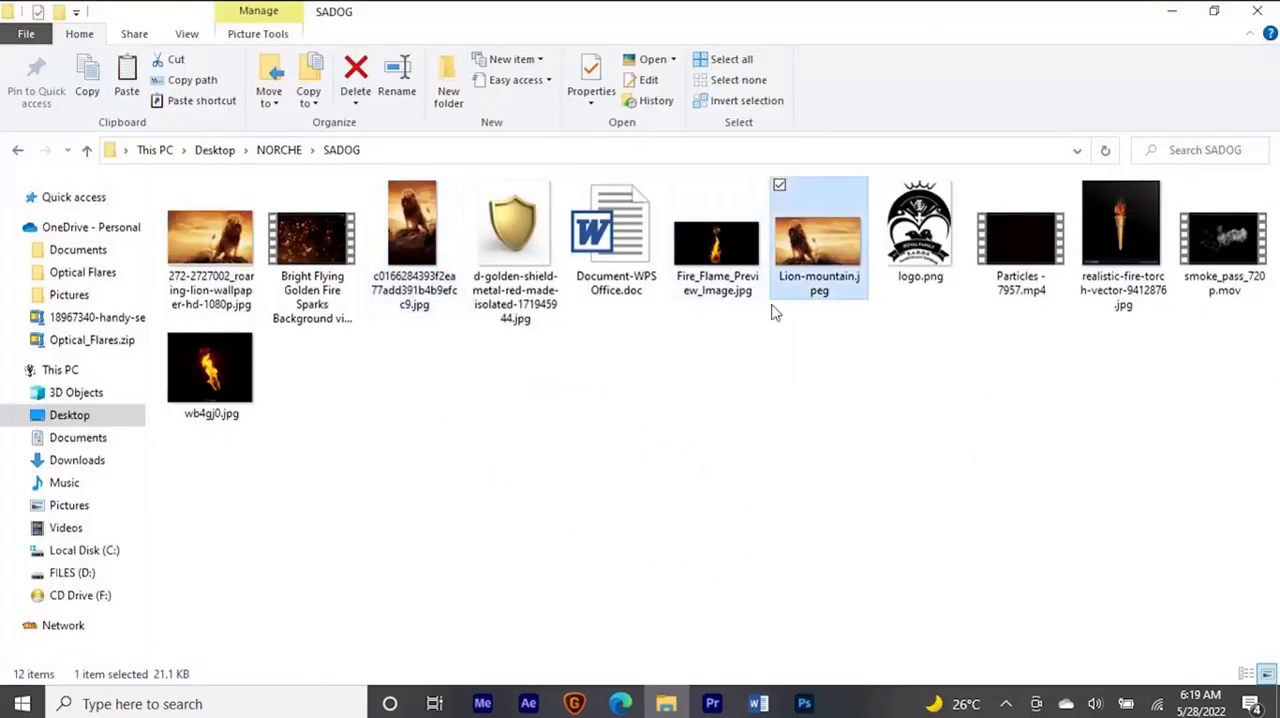
{"action": "left_click_drag", "start_coordinate": [818, 236], "coordinate": [756, 10]}
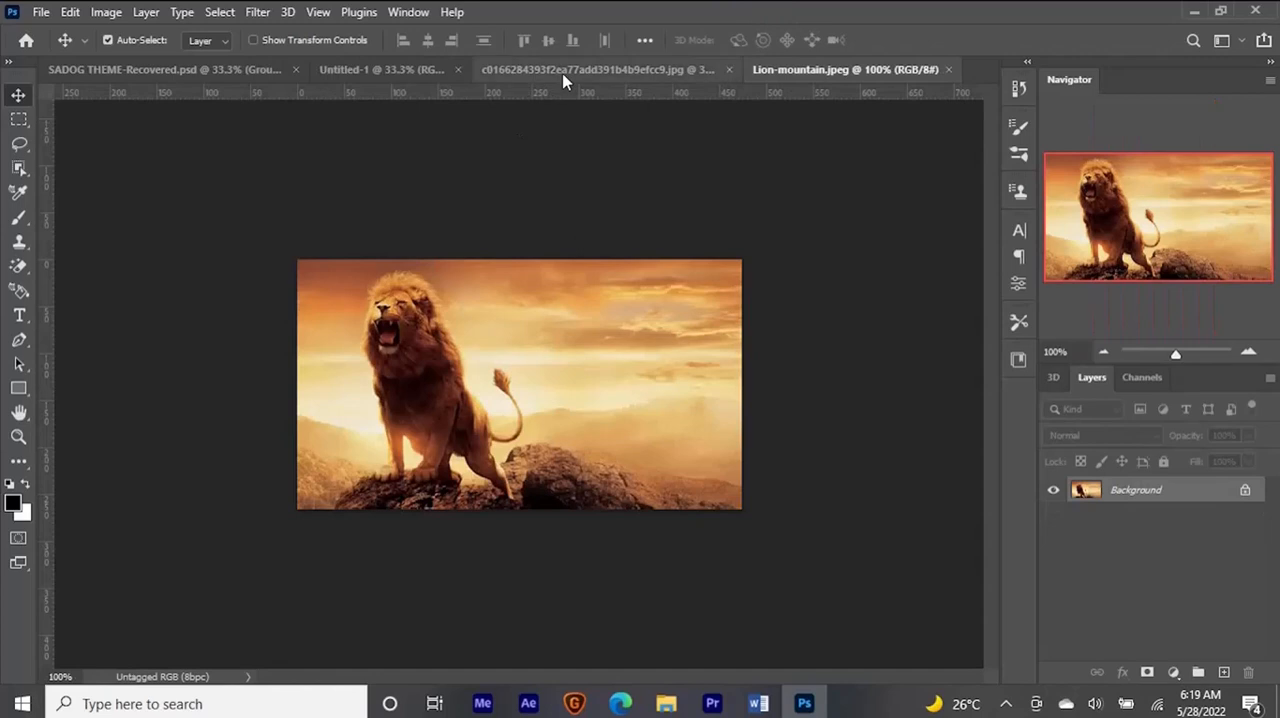
- Copy the portrait lion image into the Untitled-1 document and align it with the canvas's lower-left corner
{"action": "left_click", "coordinate": [571, 70]}
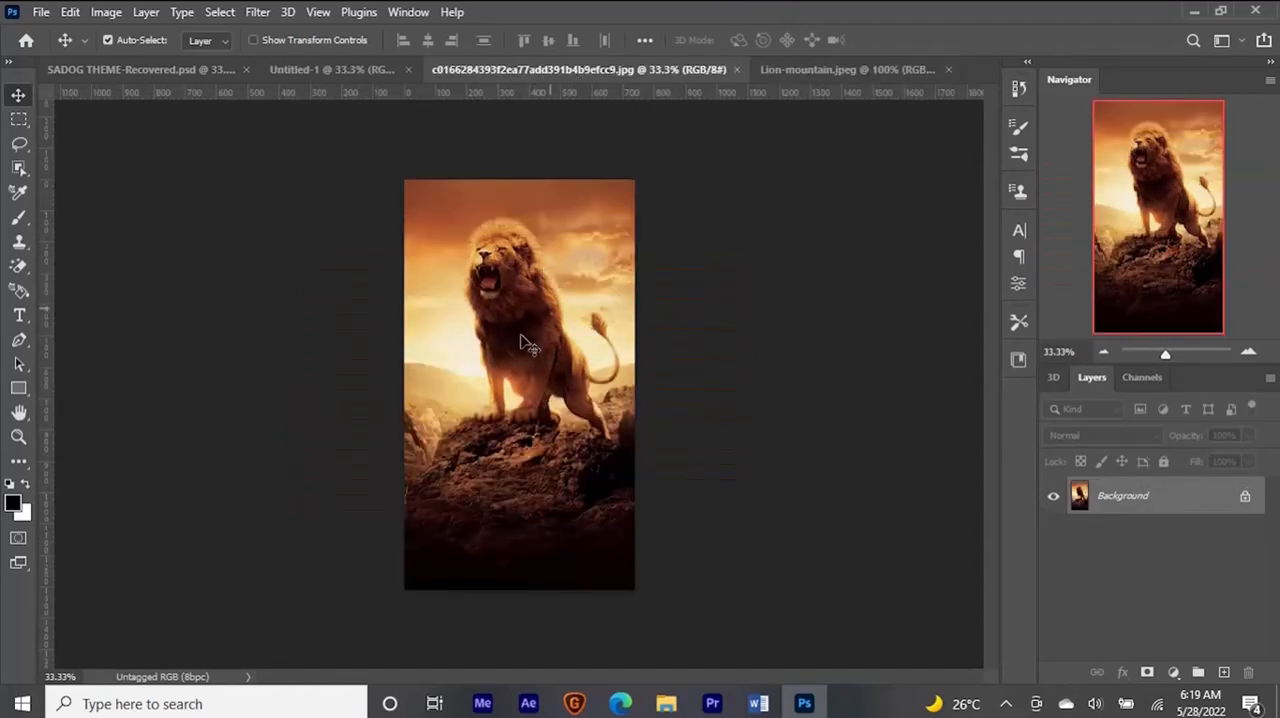
{"action": "left_click", "coordinate": [330, 69]}
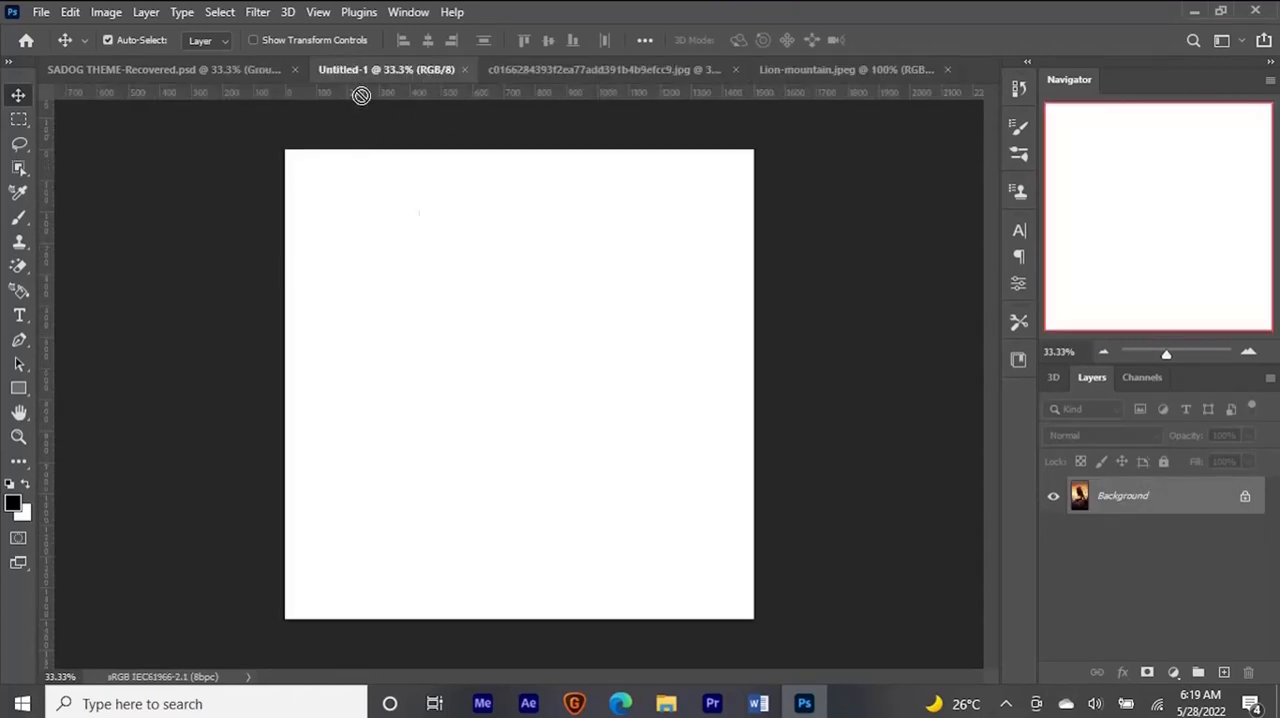
{"action": "left_click_drag", "start_coordinate": [477, 394], "coordinate": [477, 394]}
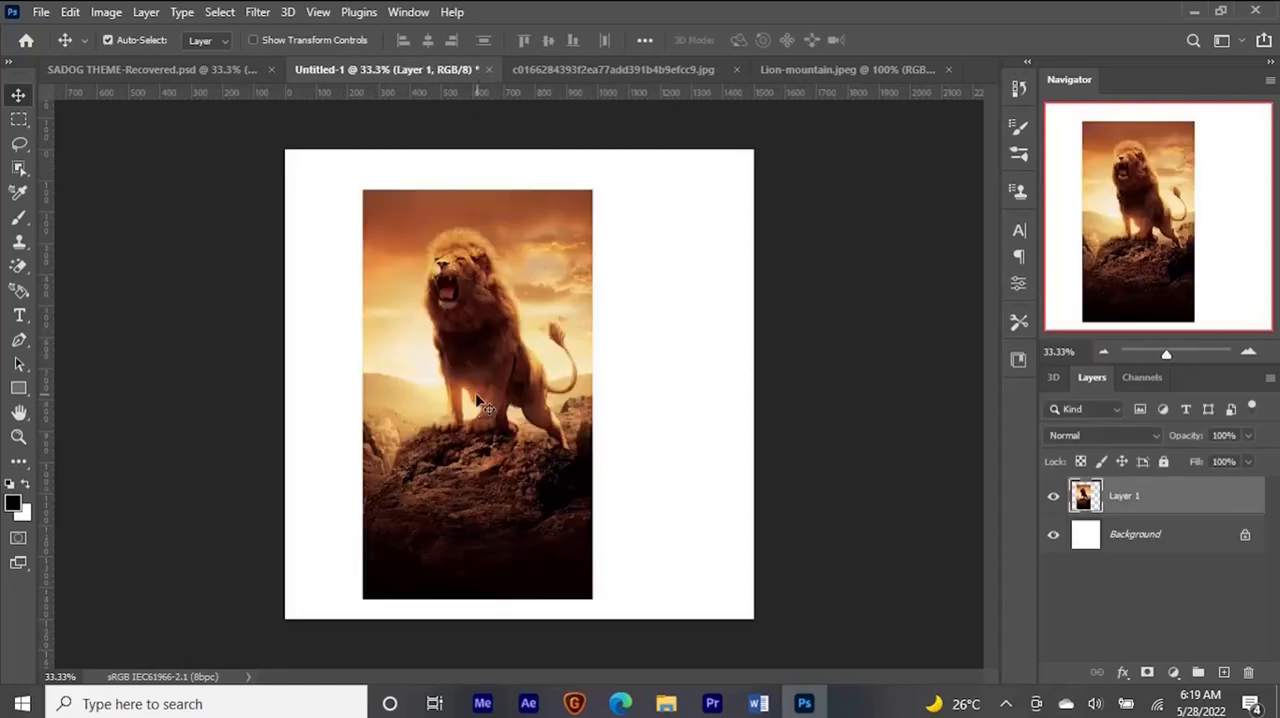
{"action": "left_click_drag", "start_coordinate": [500, 437], "coordinate": [421, 457]}
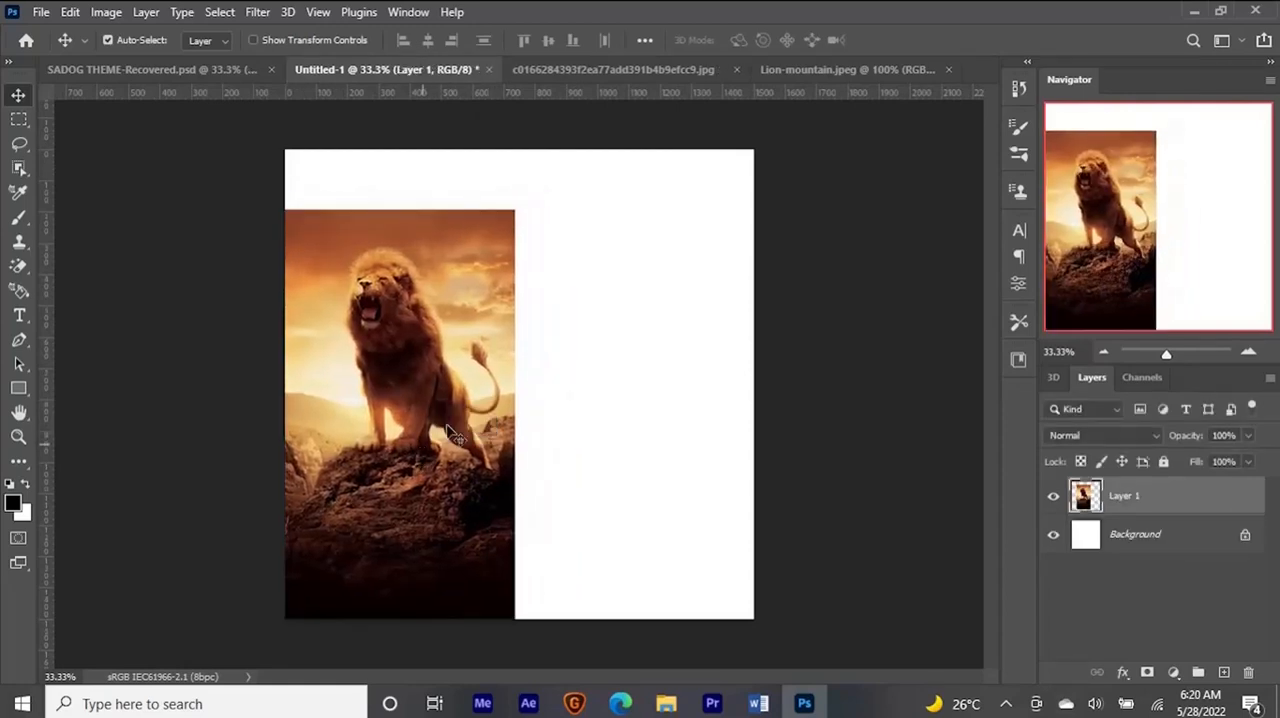
- Copy the Lion-mountain image into Untitled-1 and scale it to about 367% so it spans the canvas width
{"action": "left_click", "coordinate": [822, 68]}
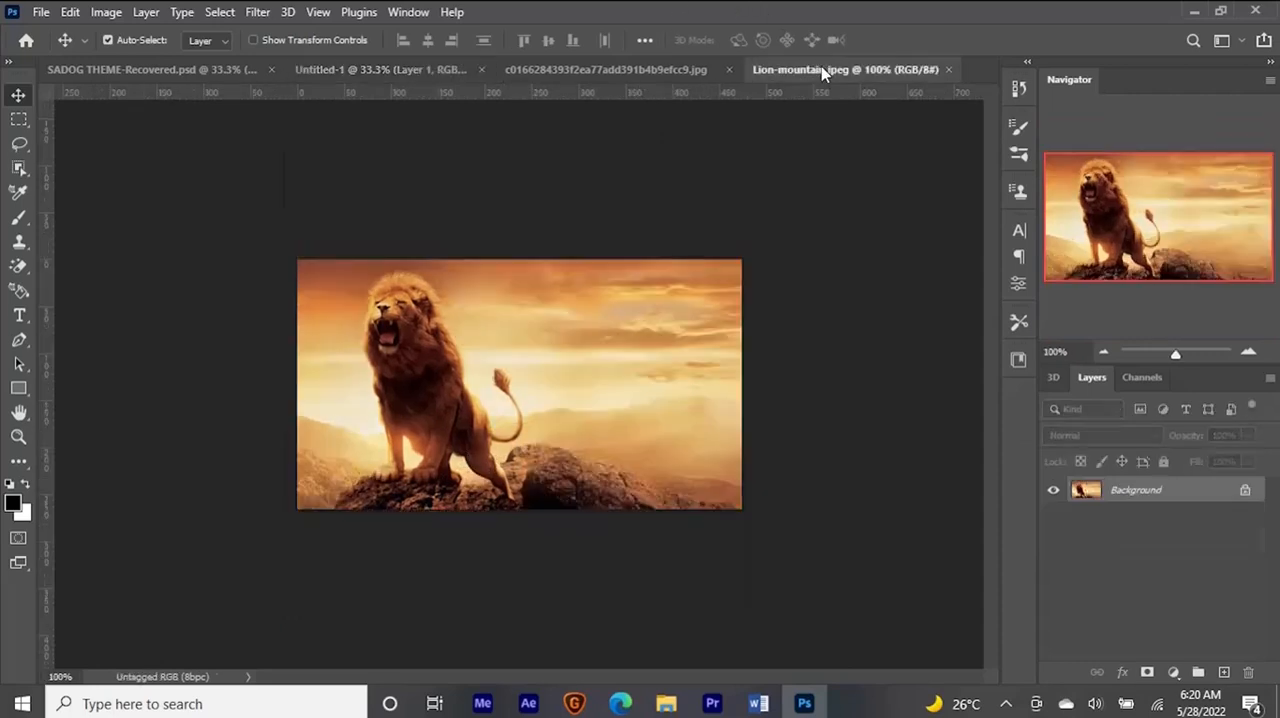
{"action": "left_click_drag", "start_coordinate": [537, 432], "coordinate": [500, 532]}
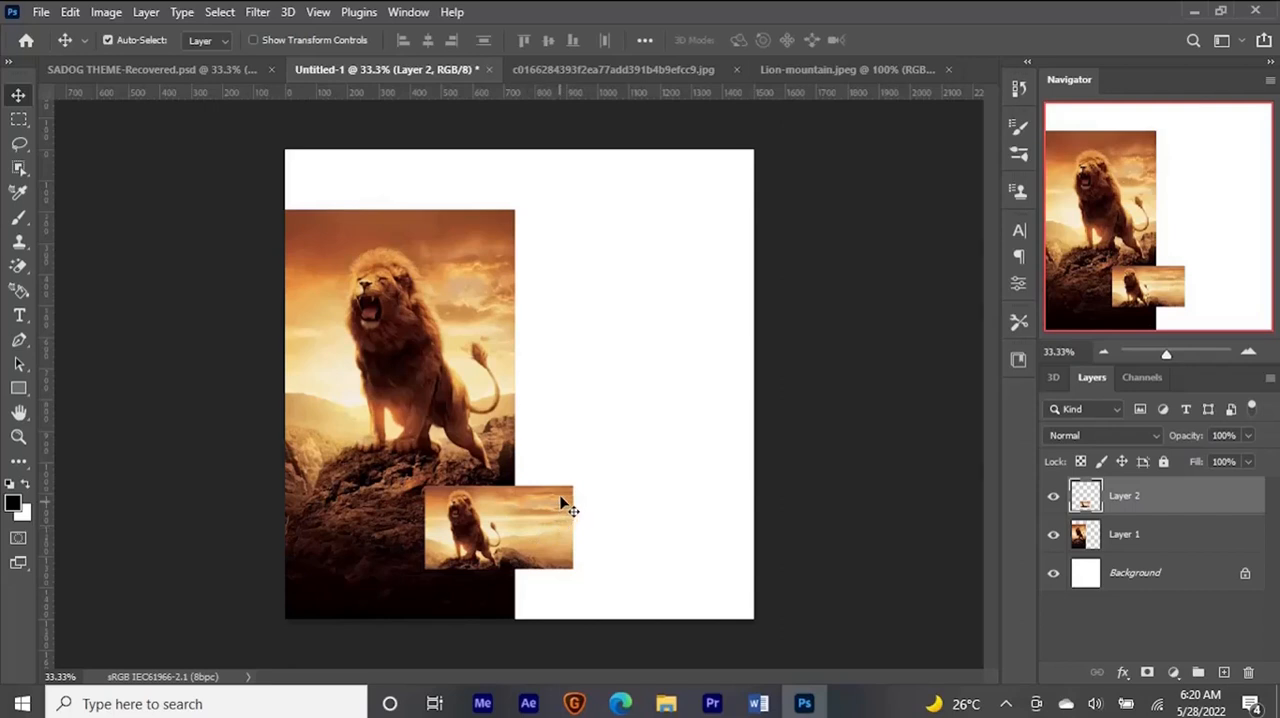
{"action": "key", "text": "ctrl+t"}
{"action": "left_click_drag", "start_coordinate": [571, 485], "coordinate": [786, 391]}
{"action": "left_click_drag", "start_coordinate": [610, 504], "coordinate": [663, 390]}
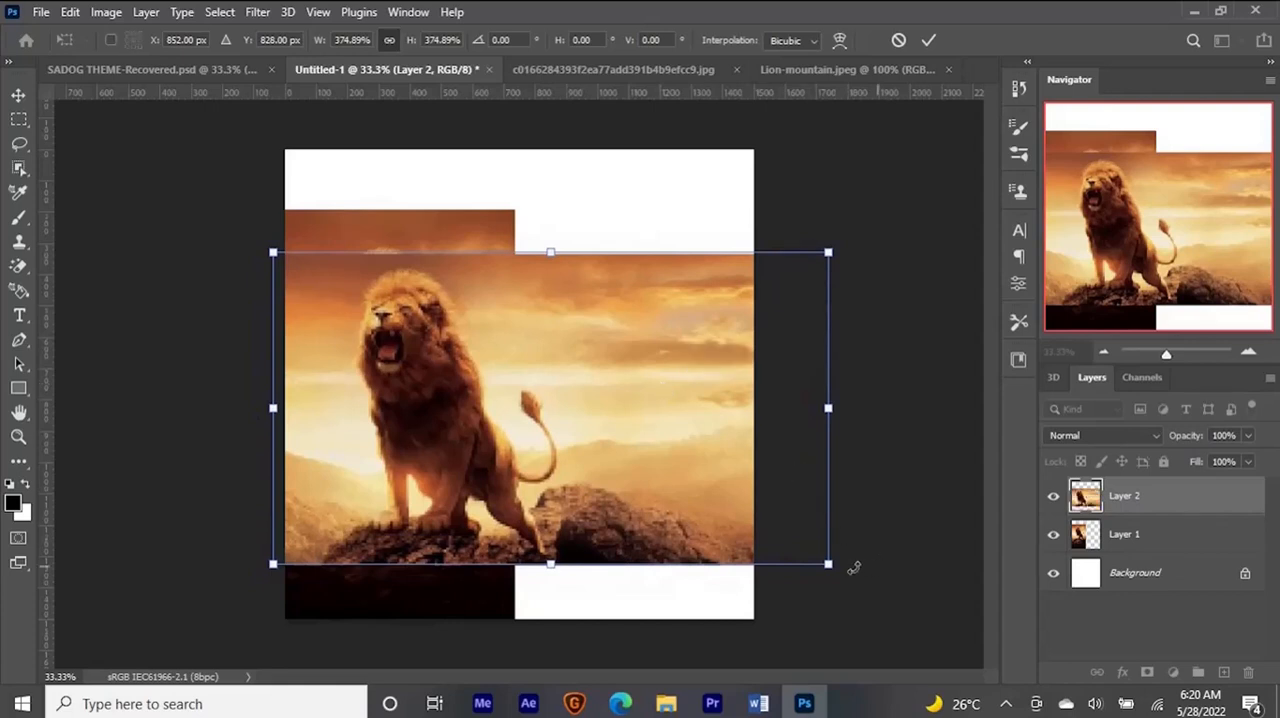
{"action": "left_click_drag", "start_coordinate": [829, 562], "coordinate": [817, 554]}
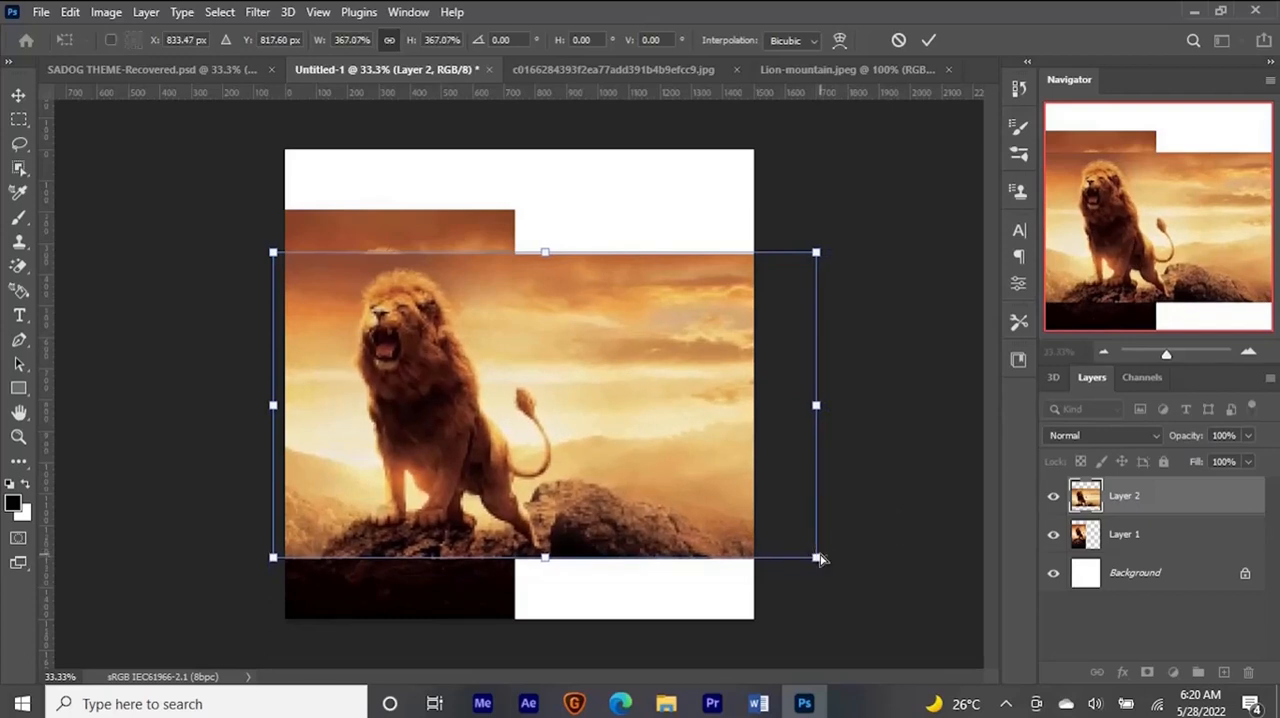
{"action": "key", "text": "Return"}
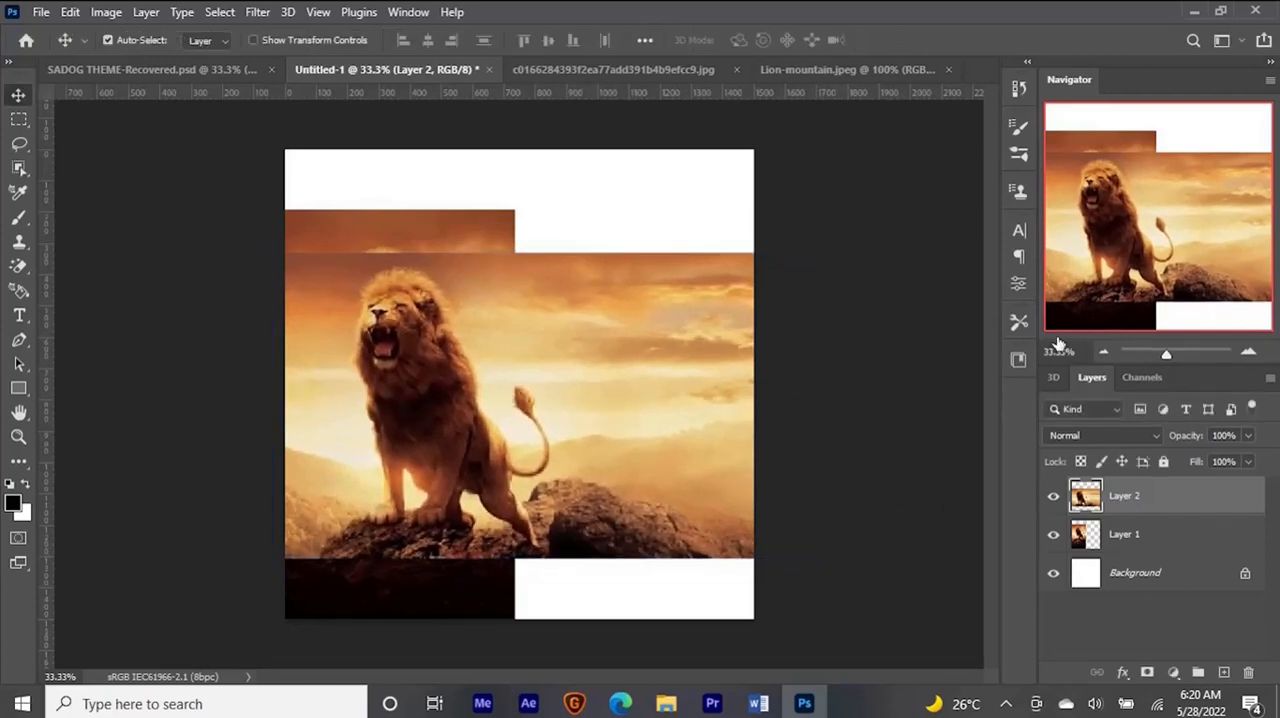
- Place Layer 2 beneath Layer 1 in the stacking order and shift the wide image slightly to the right
{"action": "left_click_drag", "start_coordinate": [1185, 497], "coordinate": [1172, 549]}
{"action": "left_click_drag", "start_coordinate": [911, 506], "coordinate": [912, 506]}
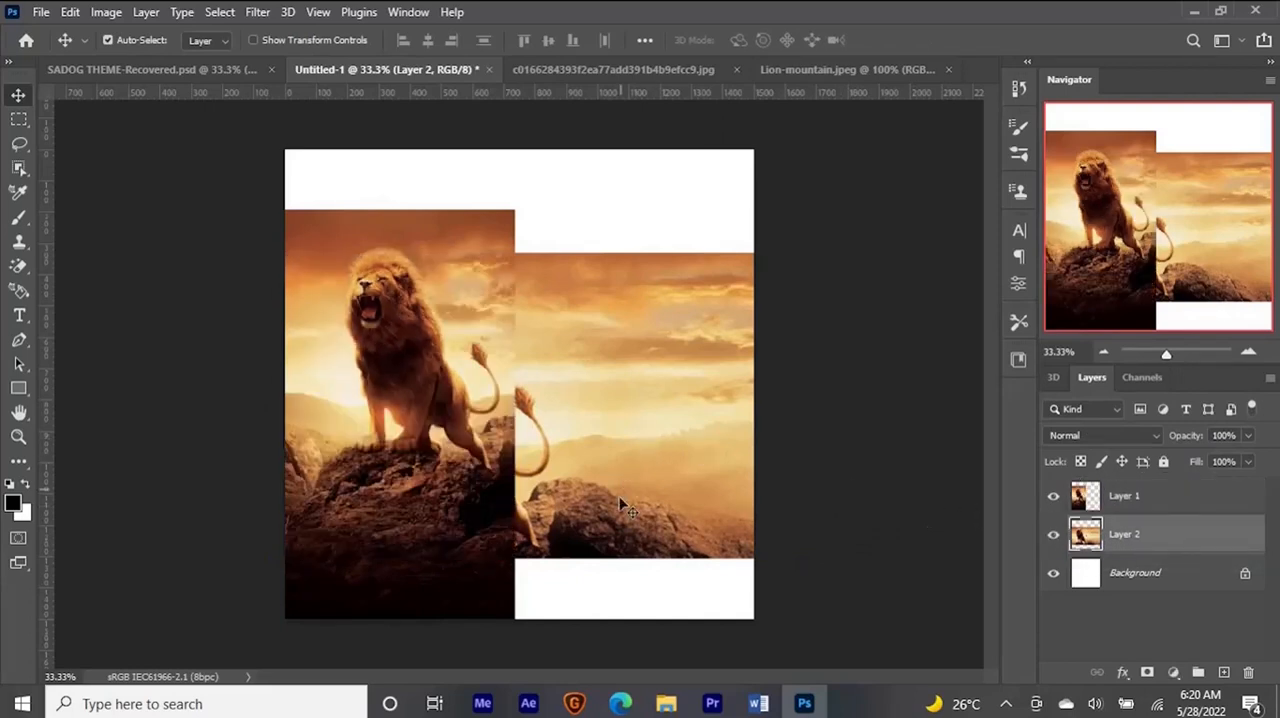
{"action": "left_click_drag", "start_coordinate": [640, 520], "coordinate": [653, 518]}
- Nudge the portrait lion on Layer 1 down until its top edge nearly lines up with the wide image
{"action": "left_click", "coordinate": [459, 515]}
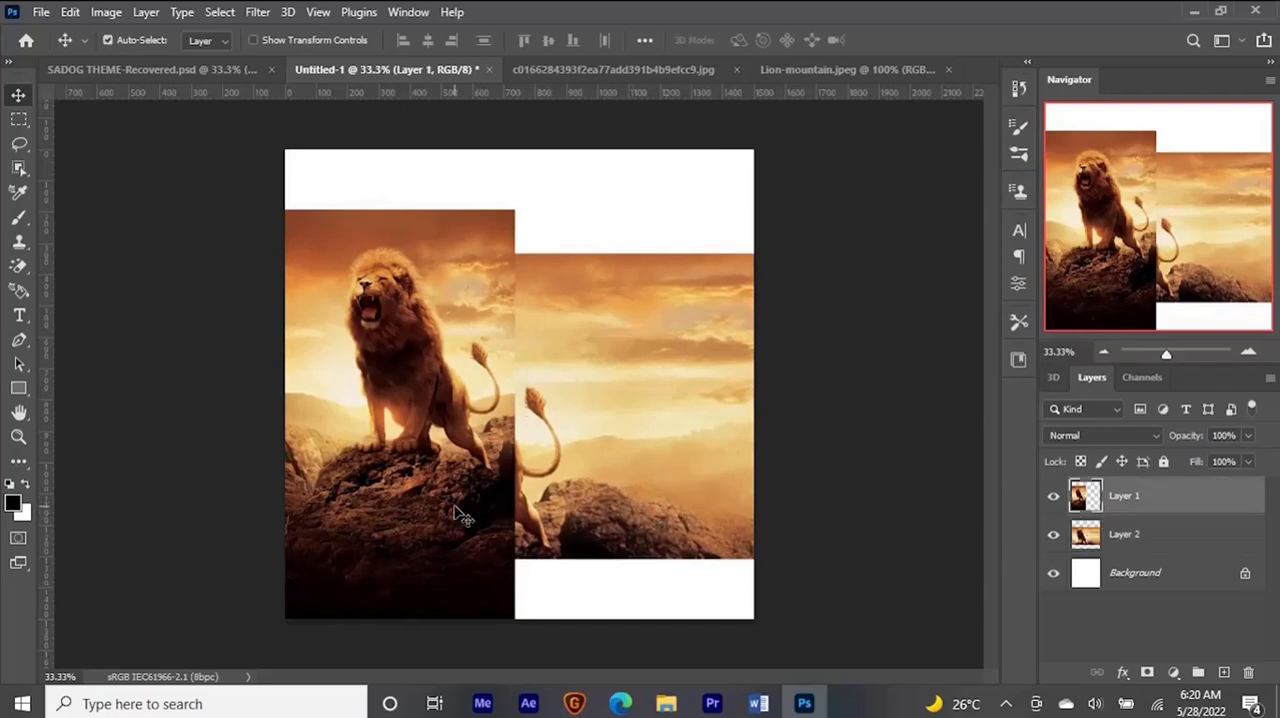
{"action": "key", "text": "shift+Down"}
{"action": "key", "text": "shift+Down"}
{"action": "key", "text": "shift+Down"}
{"action": "key", "text": "shift+Down"}
{"action": "key", "text": "shift+Down"}
{"action": "key", "text": "shift+Down"}
{"action": "key", "text": "shift+Down"}
{"action": "key", "text": "shift+Down"}
{"action": "key", "text": "shift+Down"}
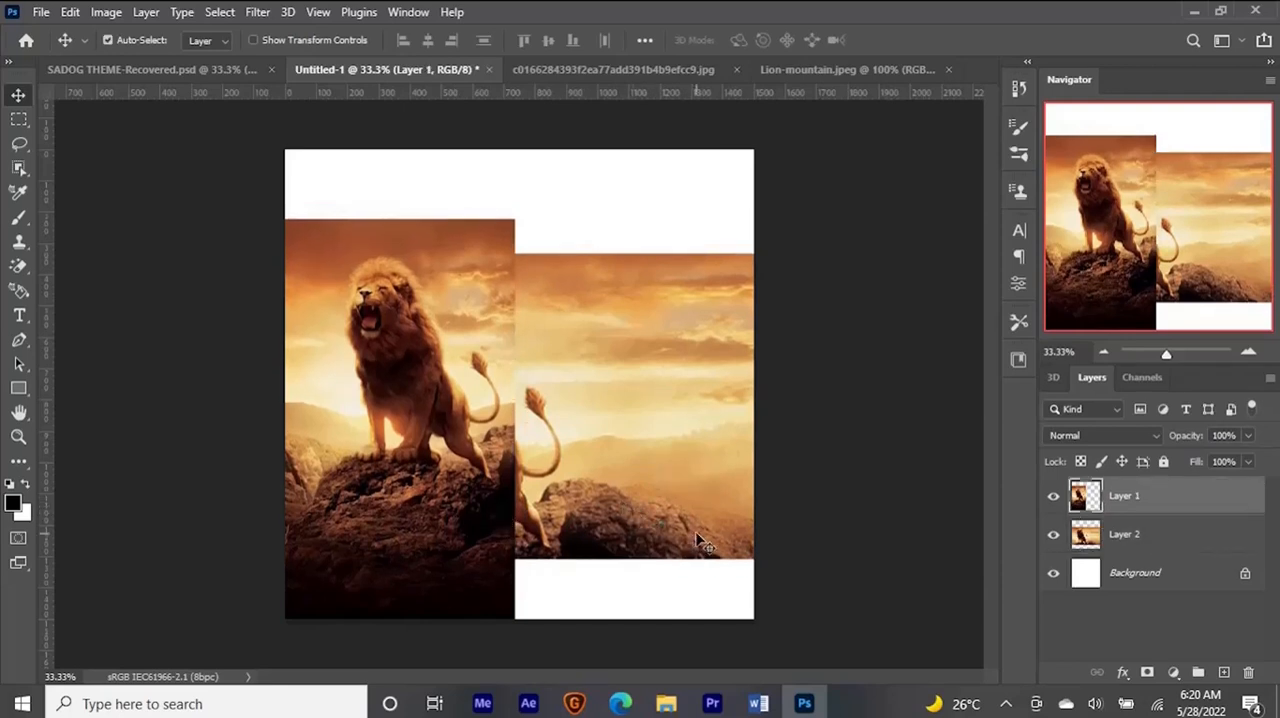
{"action": "key", "text": "shift+Down"}
{"action": "key", "text": "shift+Down"}
{"action": "key", "text": "shift+Down"}
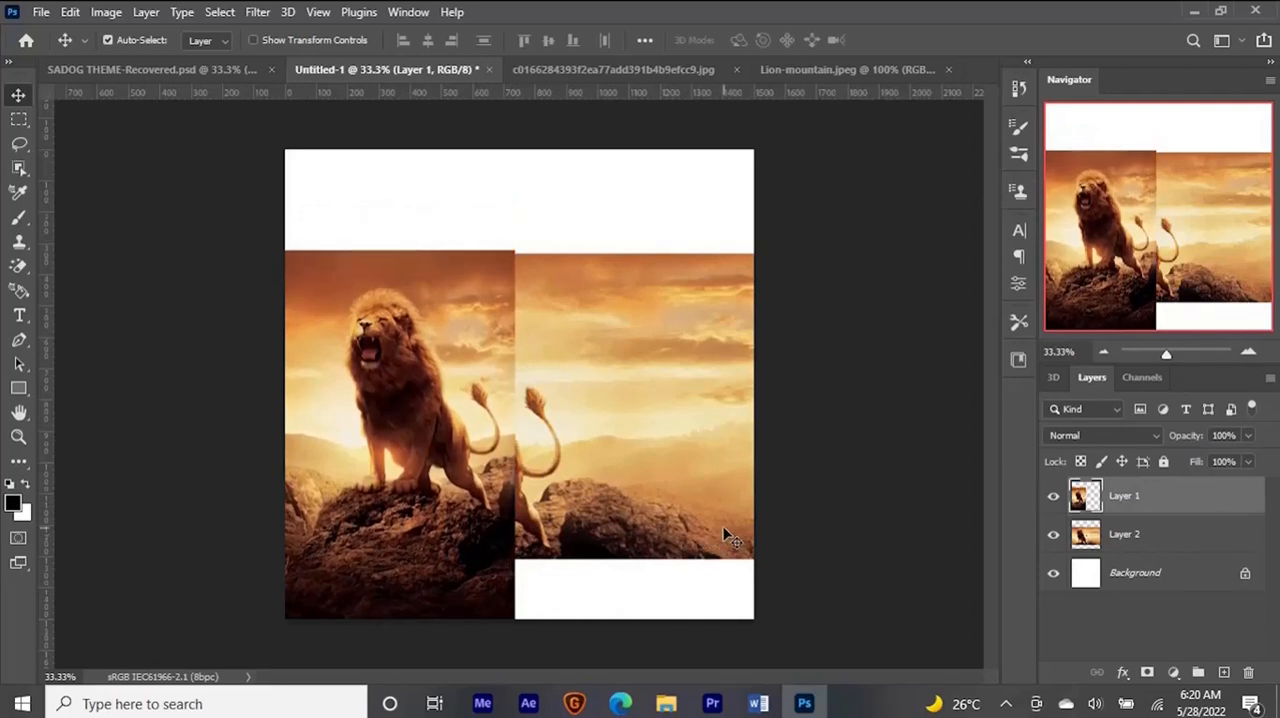
- Select Layer 1 and Layer 2 and nudge both images up together, checking the placement against the SADOG THEME design
{"action": "left_click", "coordinate": [726, 537], "text": "shift"}
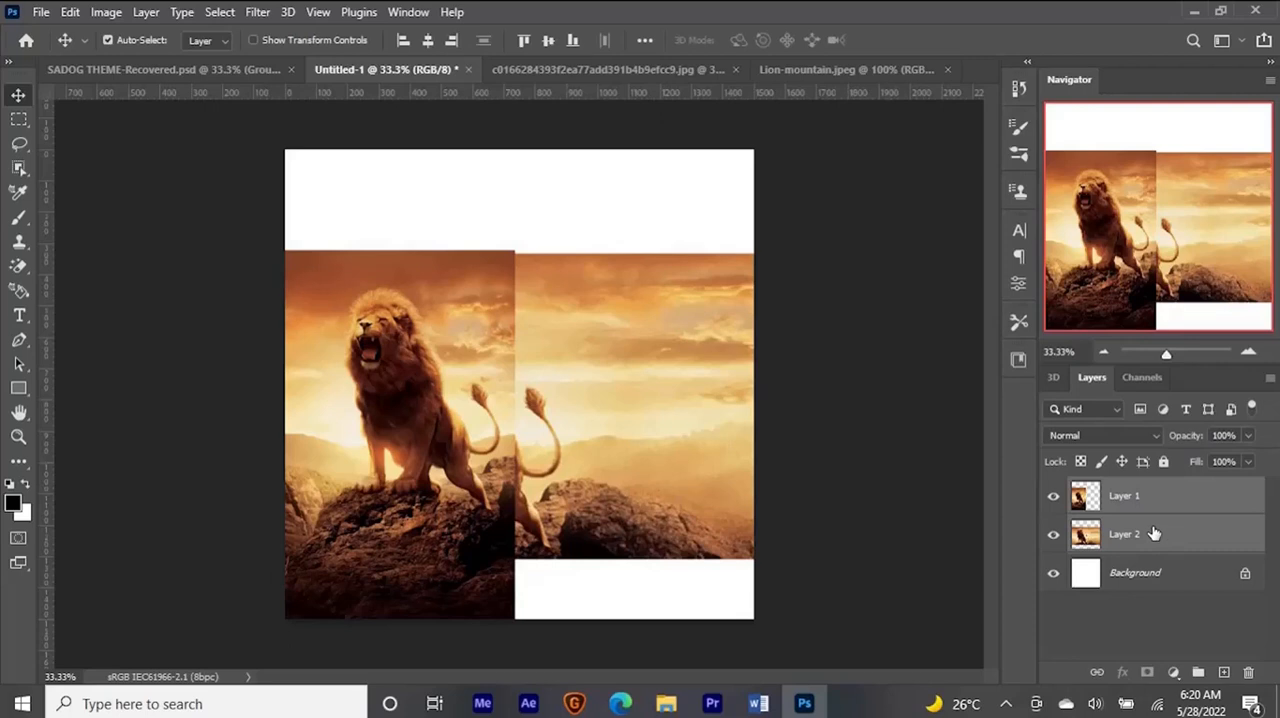
{"action": "key", "text": "shift+Up"}
{"action": "key", "text": "shift+Up"}
{"action": "key", "text": "shift+Up"}
{"action": "key", "text": "shift+Up"}
{"action": "key", "text": "shift+Up"}
{"action": "key", "text": "shift+Up"}
{"action": "key", "text": "shift+Up"}
{"action": "key", "text": "shift+Up"}
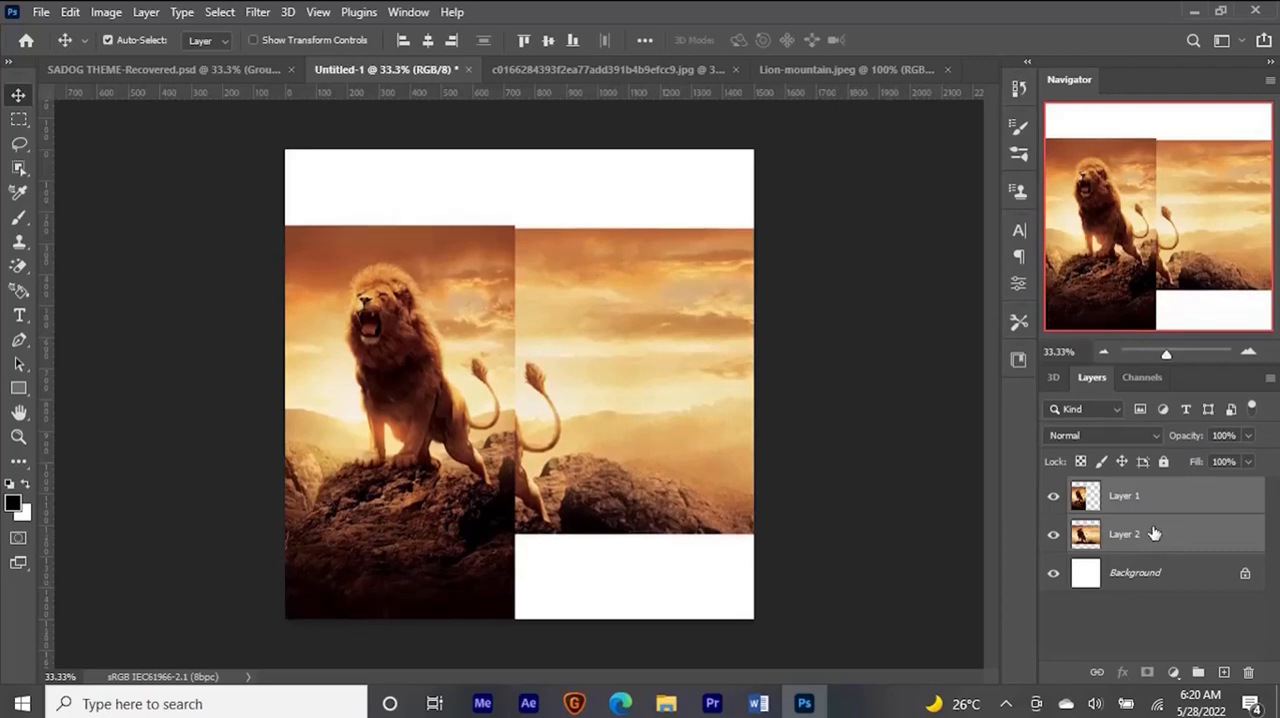
{"action": "left_click", "coordinate": [196, 69]}
{"action": "left_click", "coordinate": [405, 68]}
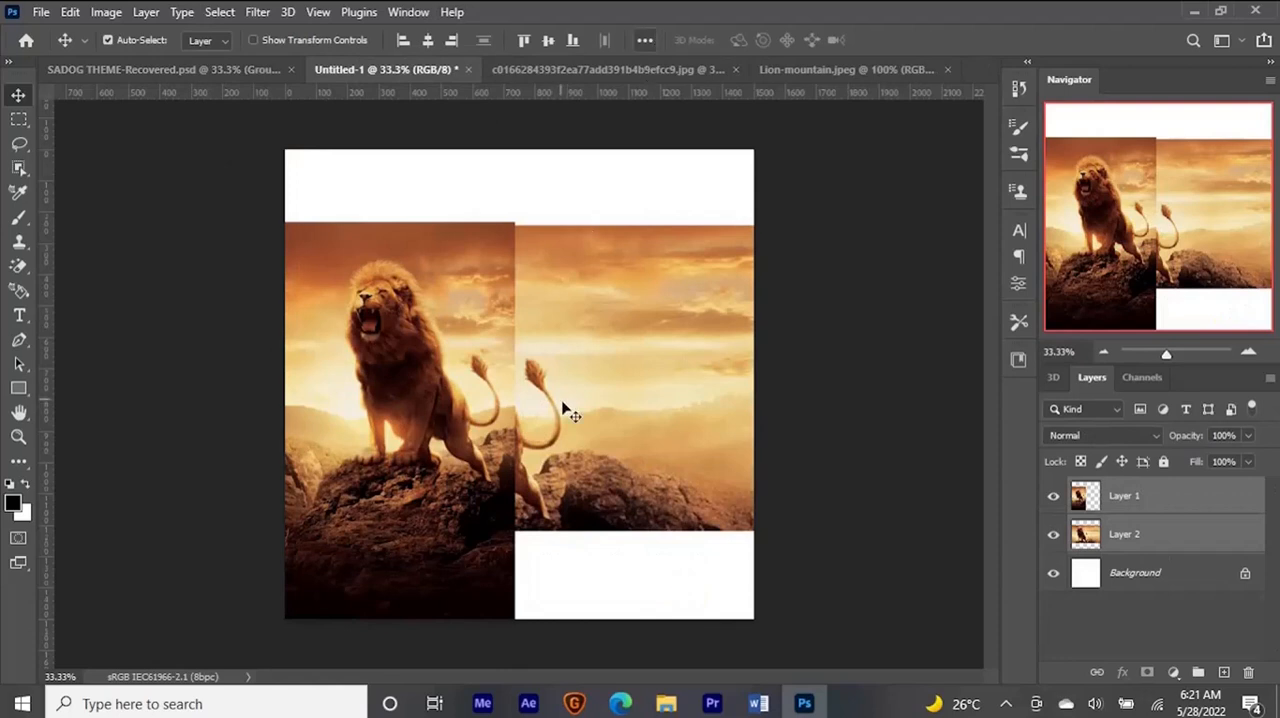
- Add a layer mask to the portrait lion on Layer 1
{"action": "left_click", "coordinate": [606, 588]}
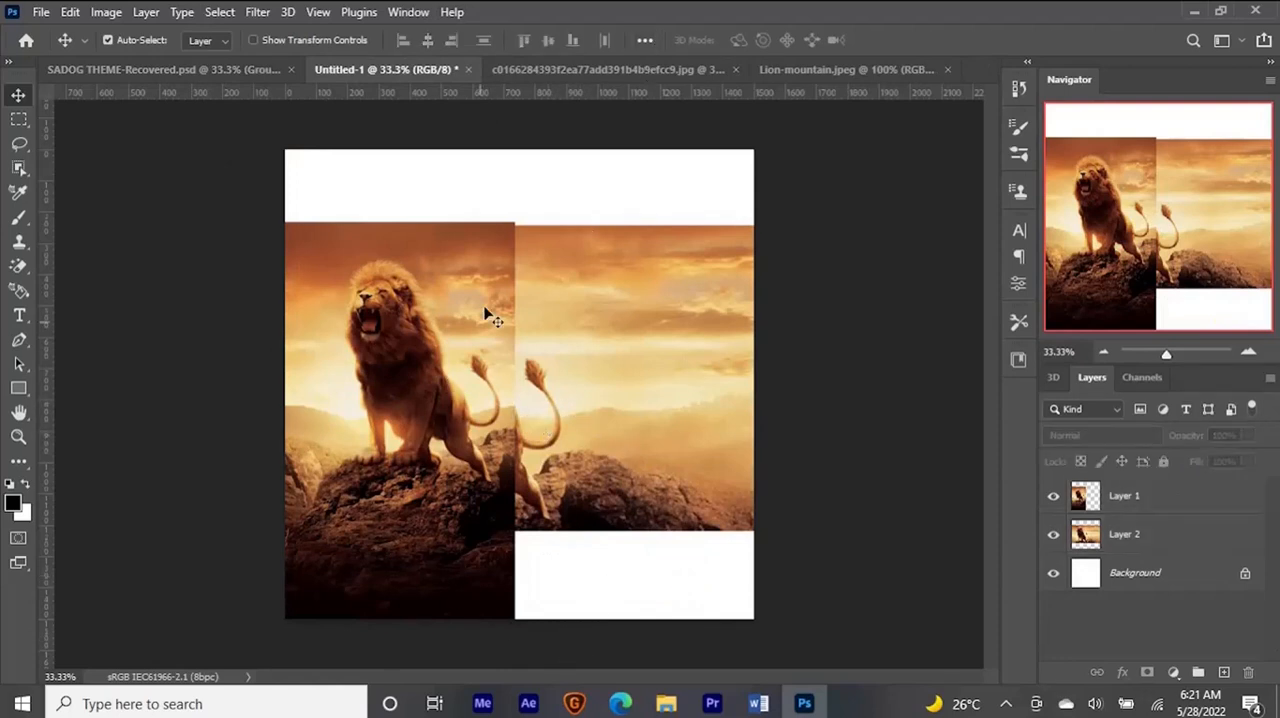
{"action": "left_click", "coordinate": [432, 251]}
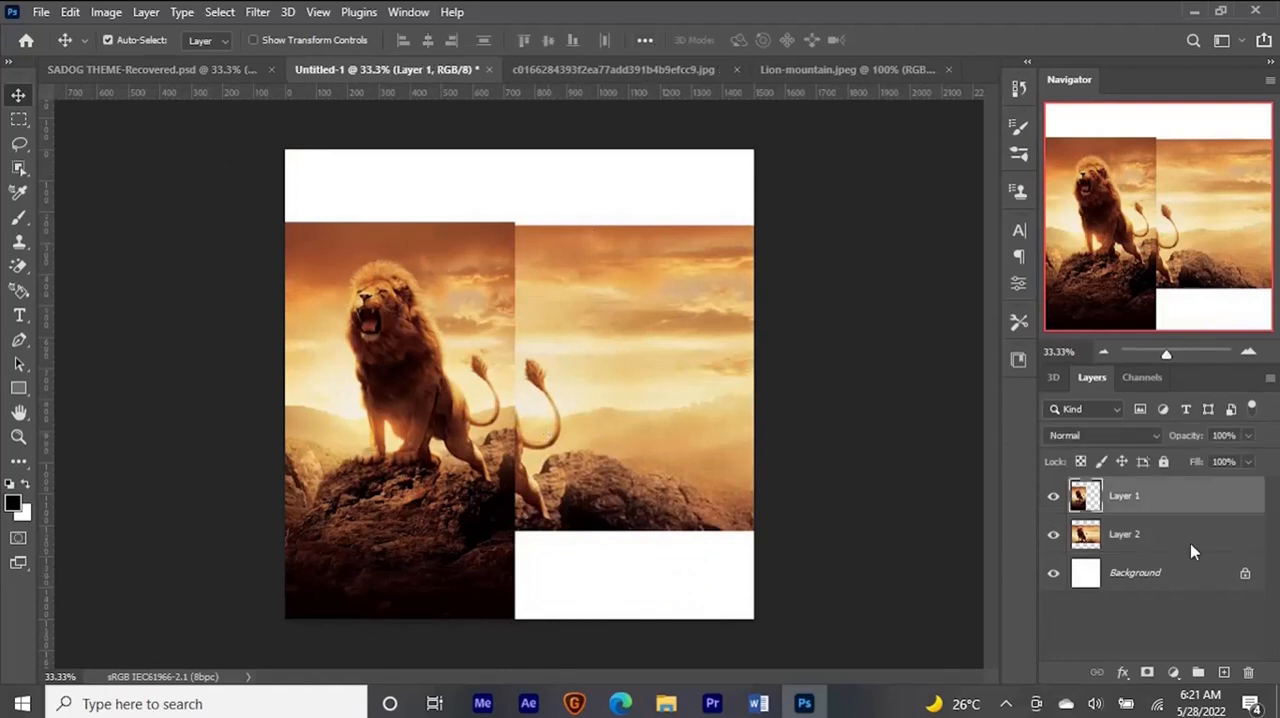
{"action": "left_click", "coordinate": [1147, 673]}
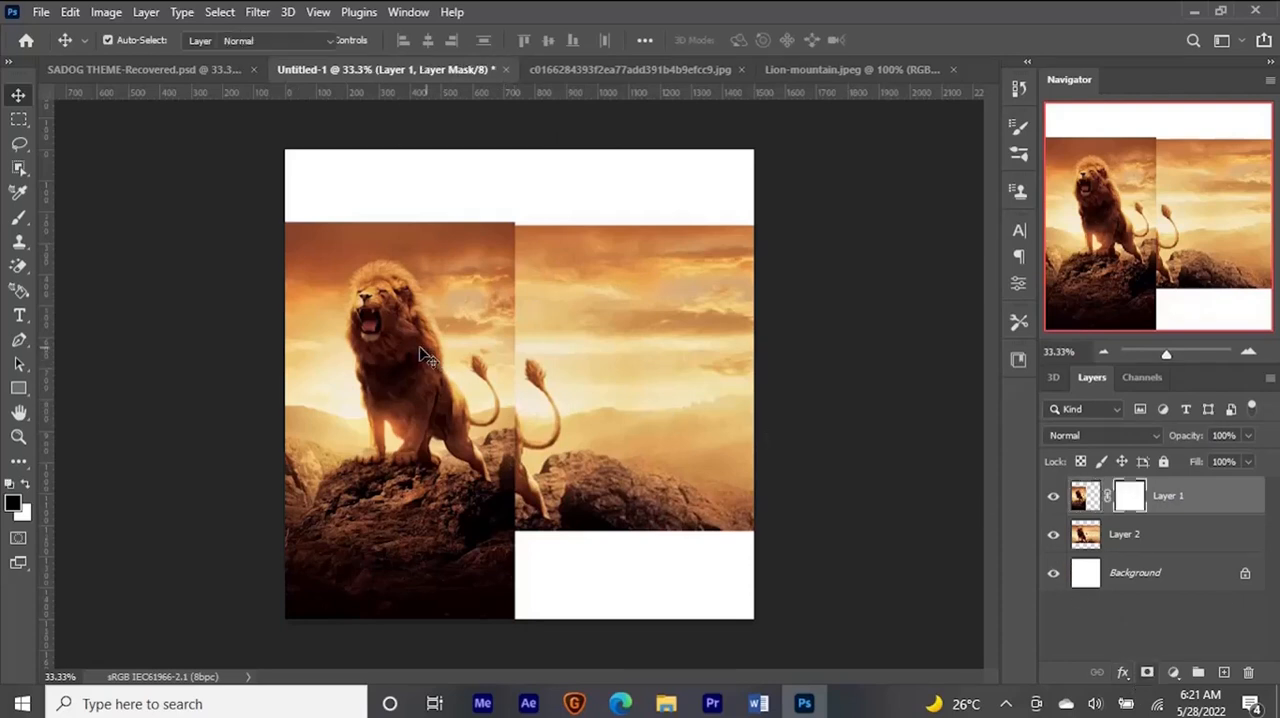
- Paint the Layer 1 mask in black with a soft 76% opacity brush to blend the portrait image's vertical seam into the wide image
{"action": "key", "text": "b"}
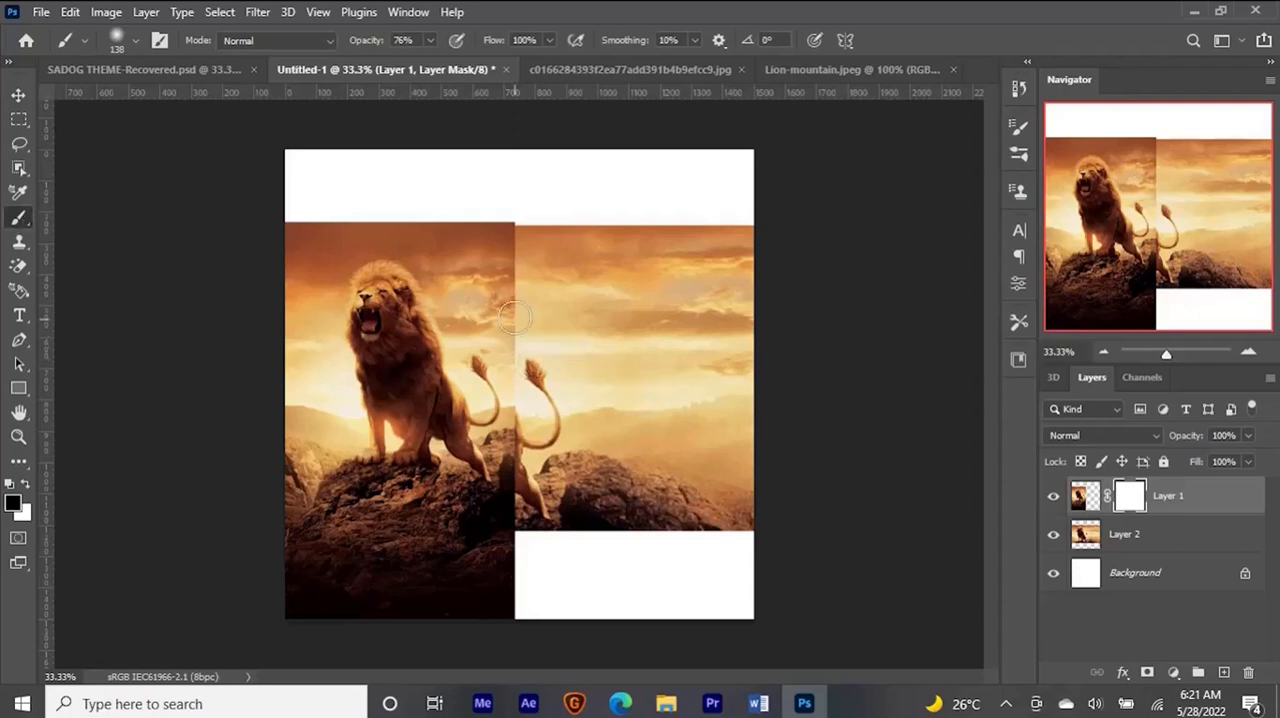
{"action": "left_click_drag", "start_coordinate": [507, 291], "coordinate": [528, 295]}
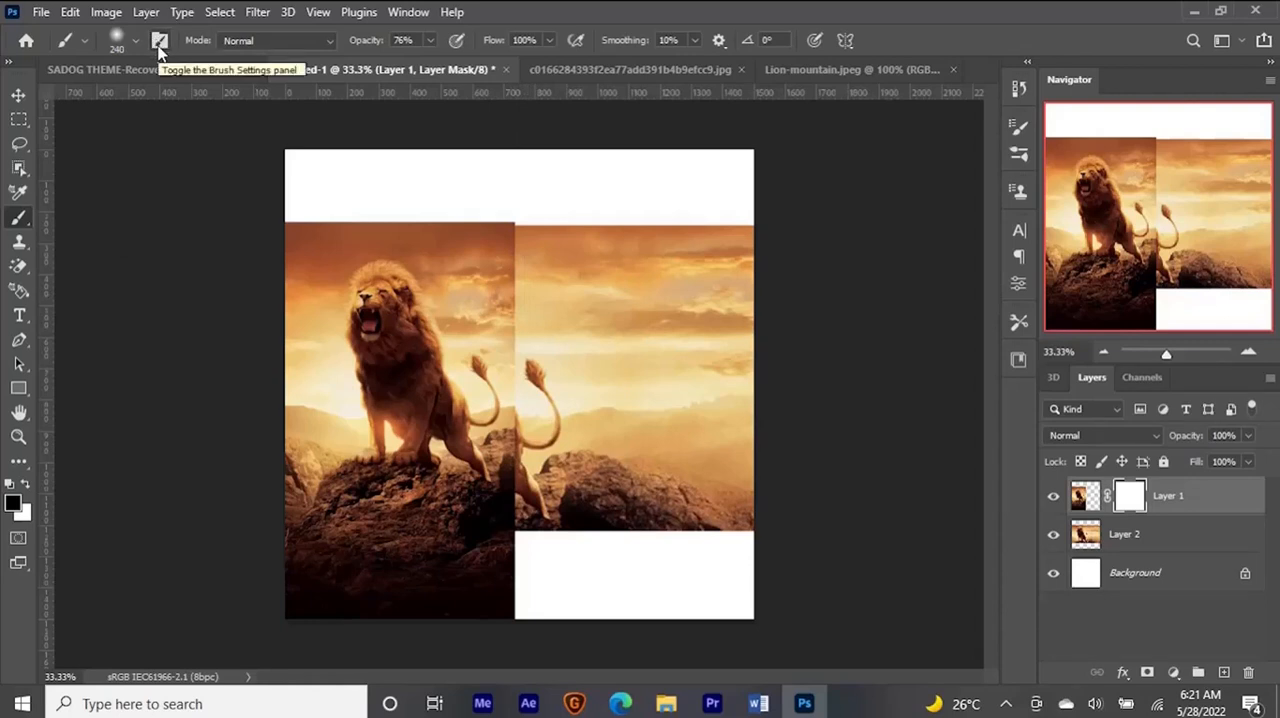
{"action": "mouse_move", "coordinate": [501, 312]}
{"action": "left_mouse_down"}
{"action": "mouse_move", "coordinate": [530, 271]}
{"action": "mouse_move", "coordinate": [517, 248]}
{"action": "mouse_move", "coordinate": [552, 277]}
{"action": "mouse_move", "coordinate": [550, 295]}
{"action": "mouse_move", "coordinate": [535, 296]}
{"action": "mouse_move", "coordinate": [565, 267]}
{"action": "mouse_move", "coordinate": [494, 232]}
{"action": "mouse_move", "coordinate": [527, 280]}
{"action": "left_mouse_up"}
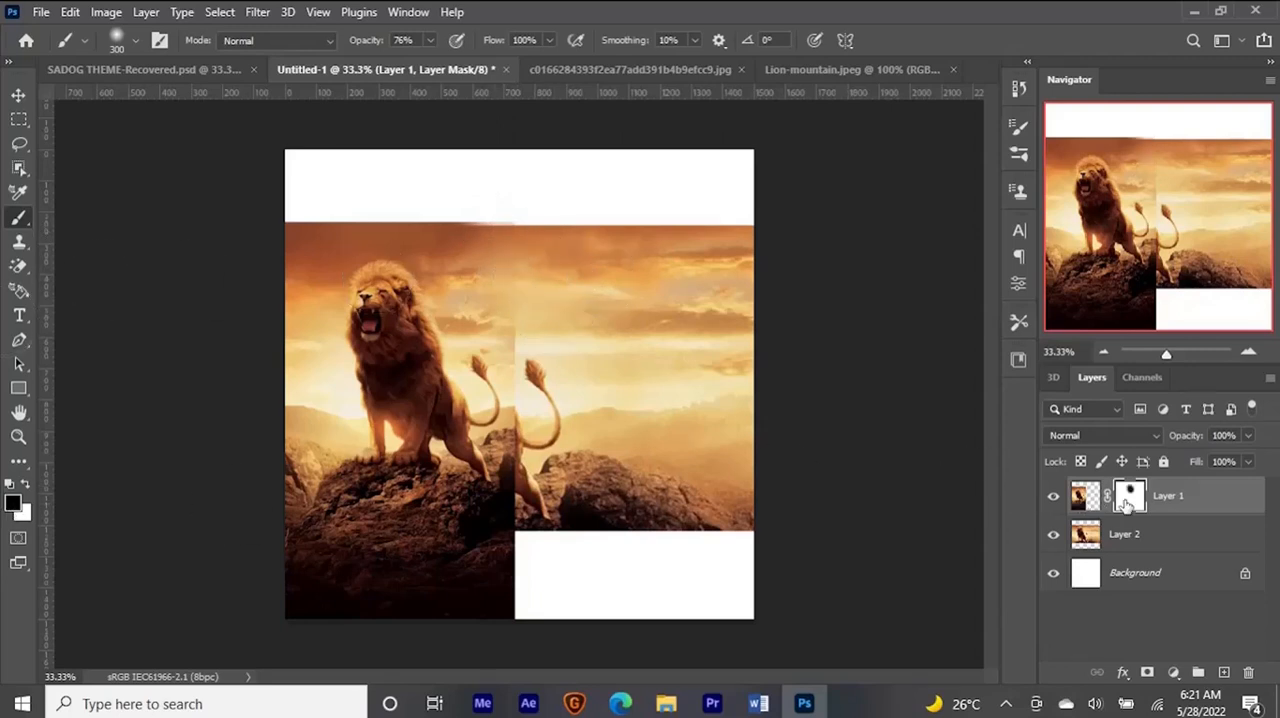
{"action": "mouse_move", "coordinate": [523, 300]}
{"action": "left_mouse_down"}
{"action": "mouse_move", "coordinate": [490, 302]}
{"action": "mouse_move", "coordinate": [491, 286]}
{"action": "left_mouse_up"}
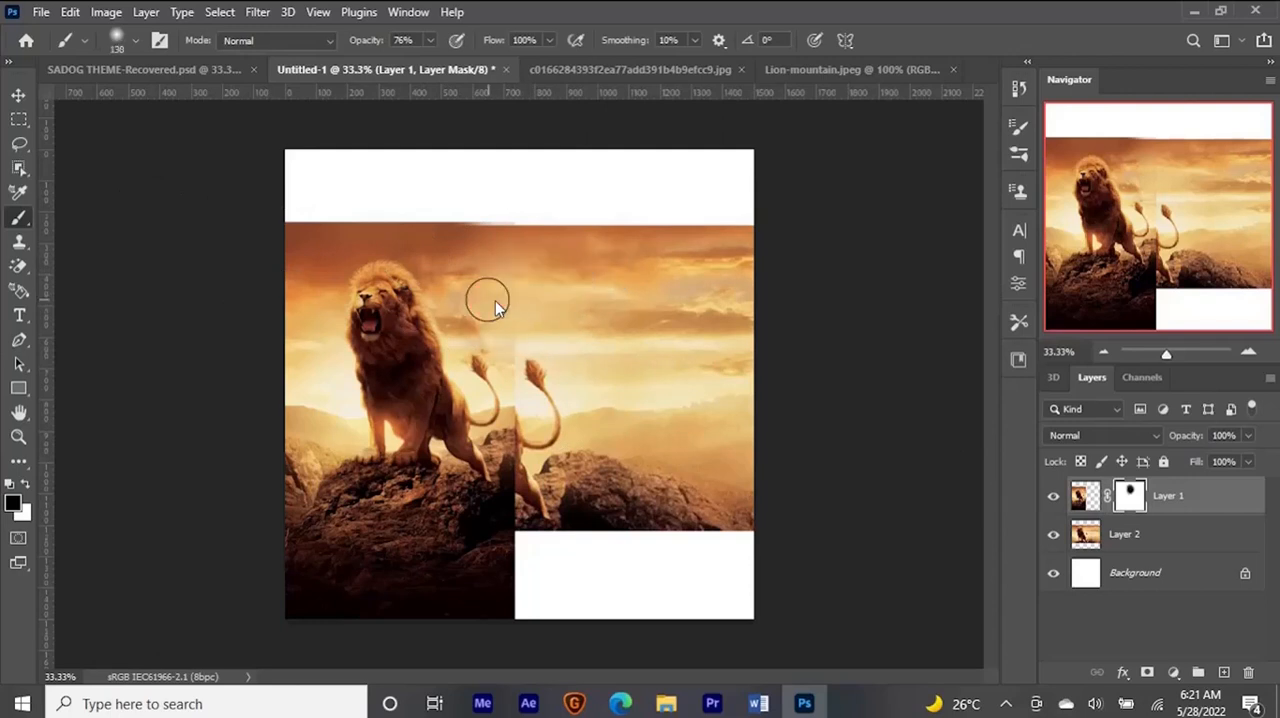
{"action": "mouse_move", "coordinate": [522, 414]}
{"action": "left_mouse_down"}
{"action": "mouse_move", "coordinate": [511, 455]}
{"action": "mouse_move", "coordinate": [515, 470]}
{"action": "mouse_move", "coordinate": [531, 442]}
{"action": "mouse_move", "coordinate": [524, 494]}
{"action": "mouse_move", "coordinate": [515, 480]}
{"action": "mouse_move", "coordinate": [531, 433]}
{"action": "left_mouse_up"}
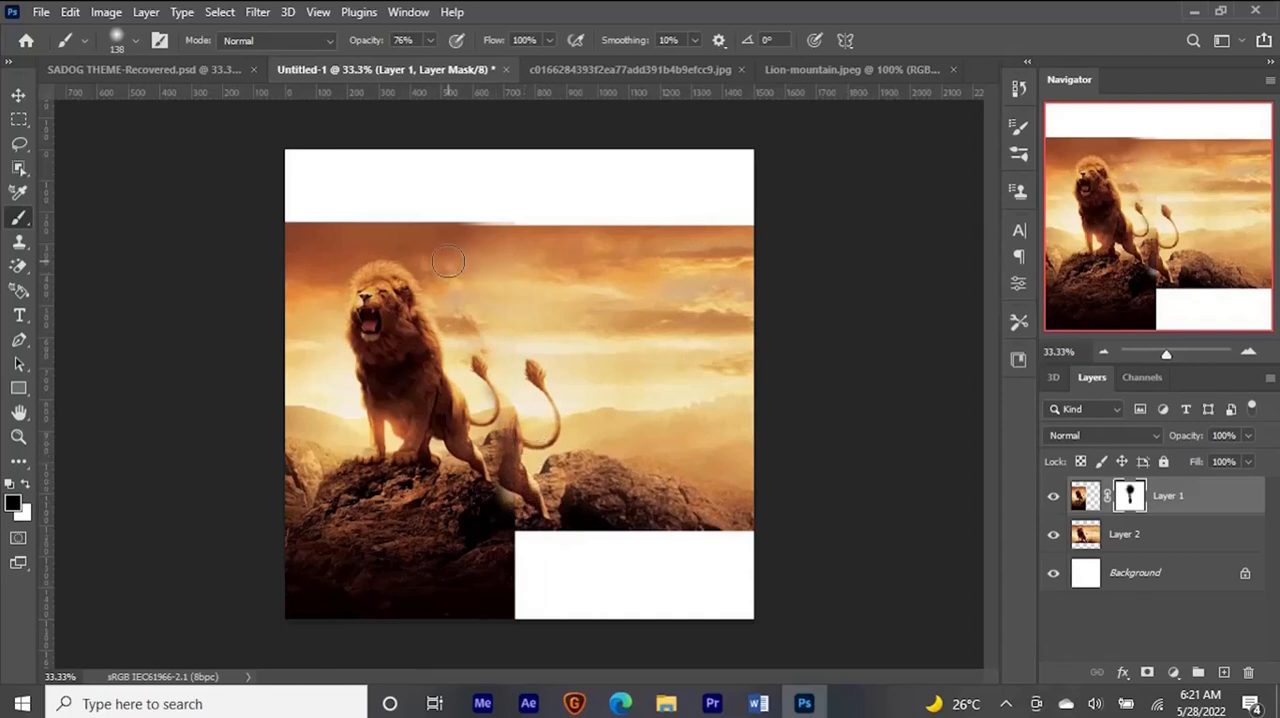
- Duplicate Layer 2, move the copy up to cover the white band above the images, and stack it beneath Layer 2
{"action": "key", "text": "v"}
{"action": "left_click", "coordinate": [718, 382]}
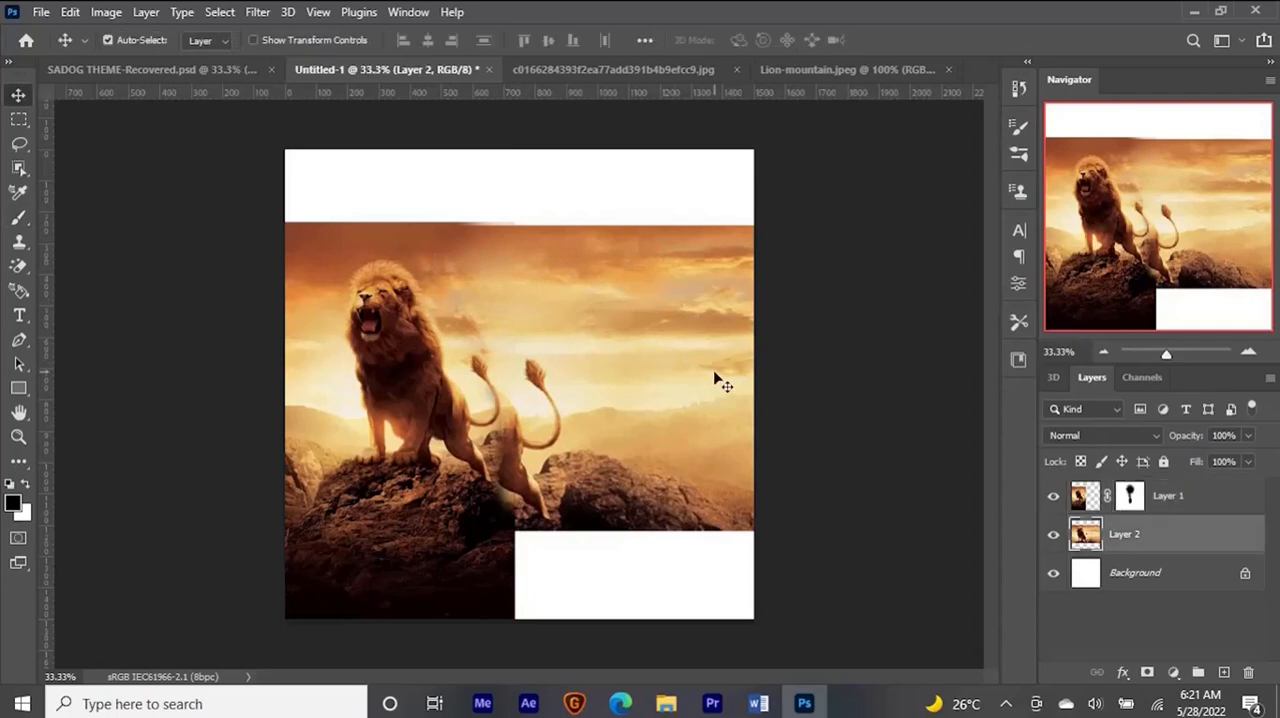
{"action": "key", "text": "ctrl+j"}
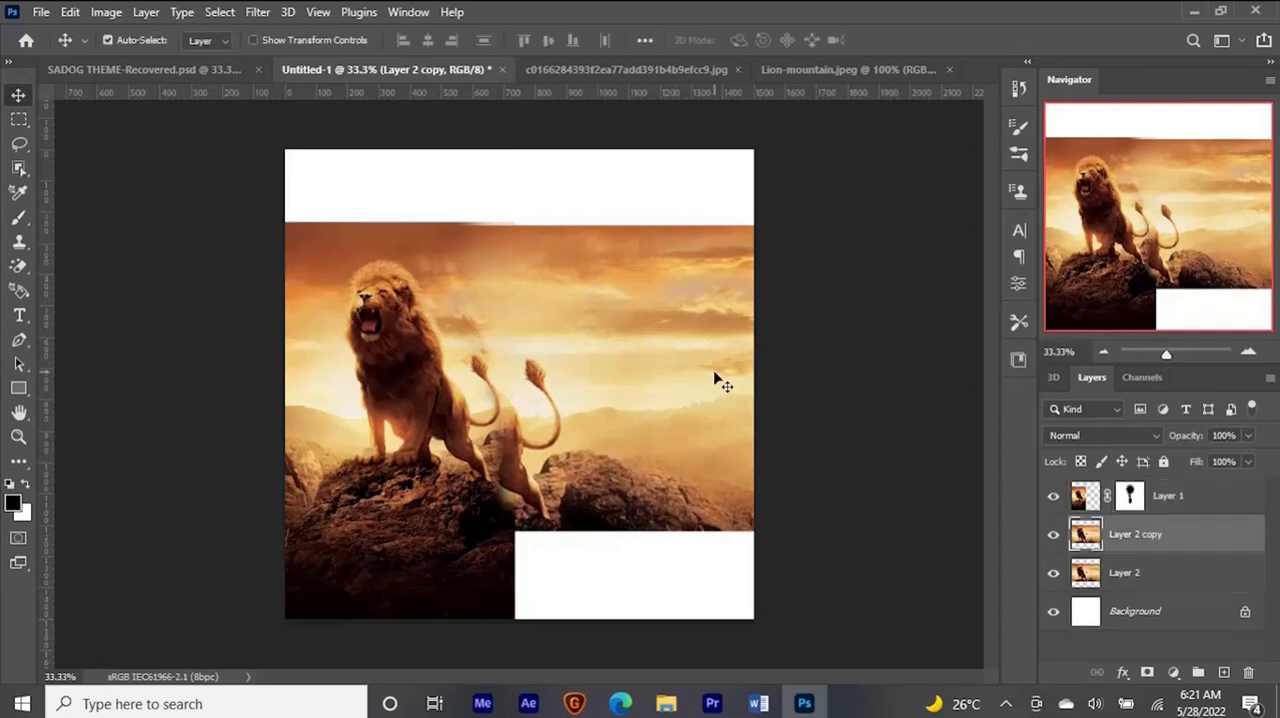
{"action": "left_click_drag", "start_coordinate": [629, 380], "coordinate": [626, 283]}
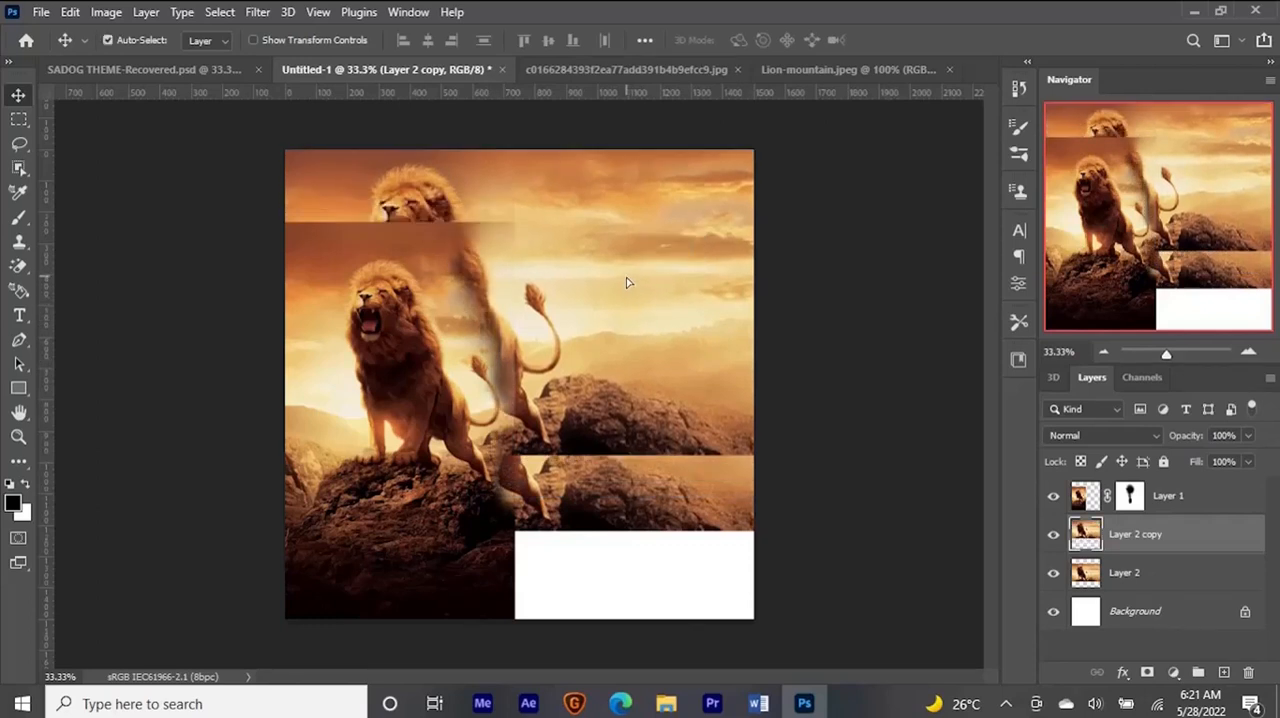
{"action": "key", "text": "ctrl+bracketleft"}
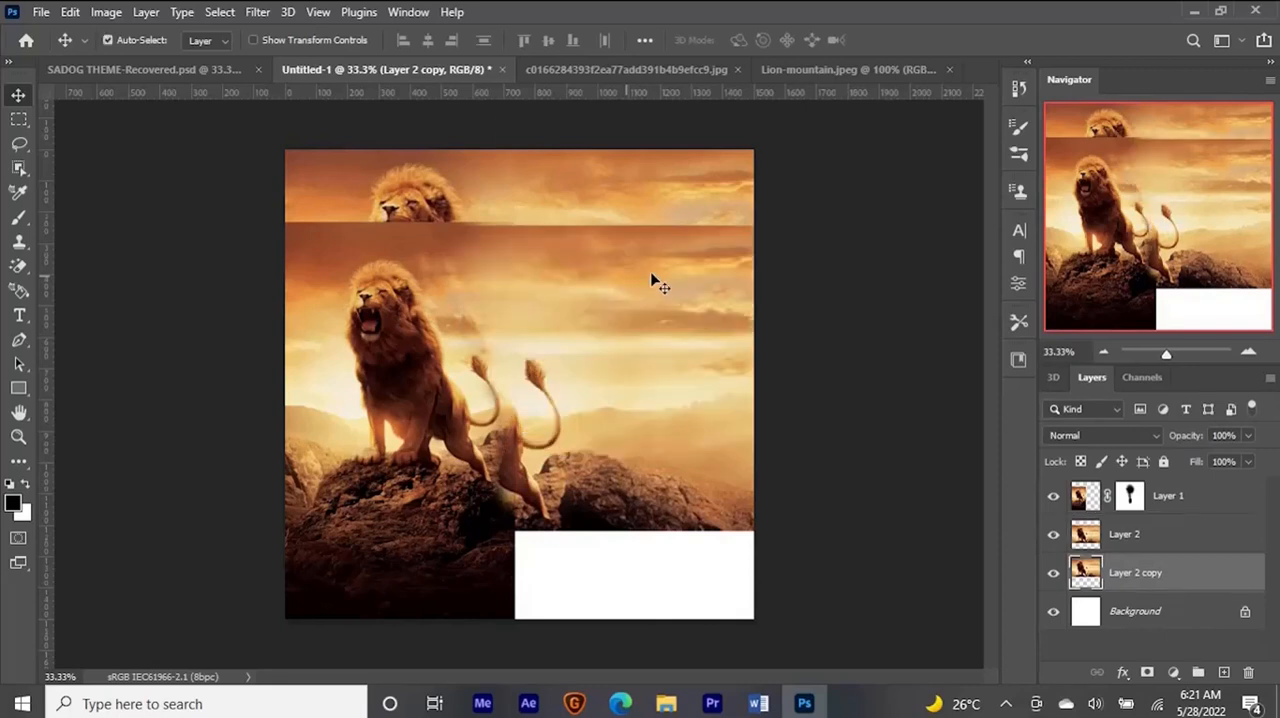
{"action": "key", "text": "ctrl+bracketright"}
{"action": "left_click_drag", "start_coordinate": [1200, 534], "coordinate": [1184, 592]}
- Add a layer mask to Layer 2 and paint along its upper edge in black with a 258 px brush to blend the sky
{"action": "left_click", "coordinate": [1165, 536]}
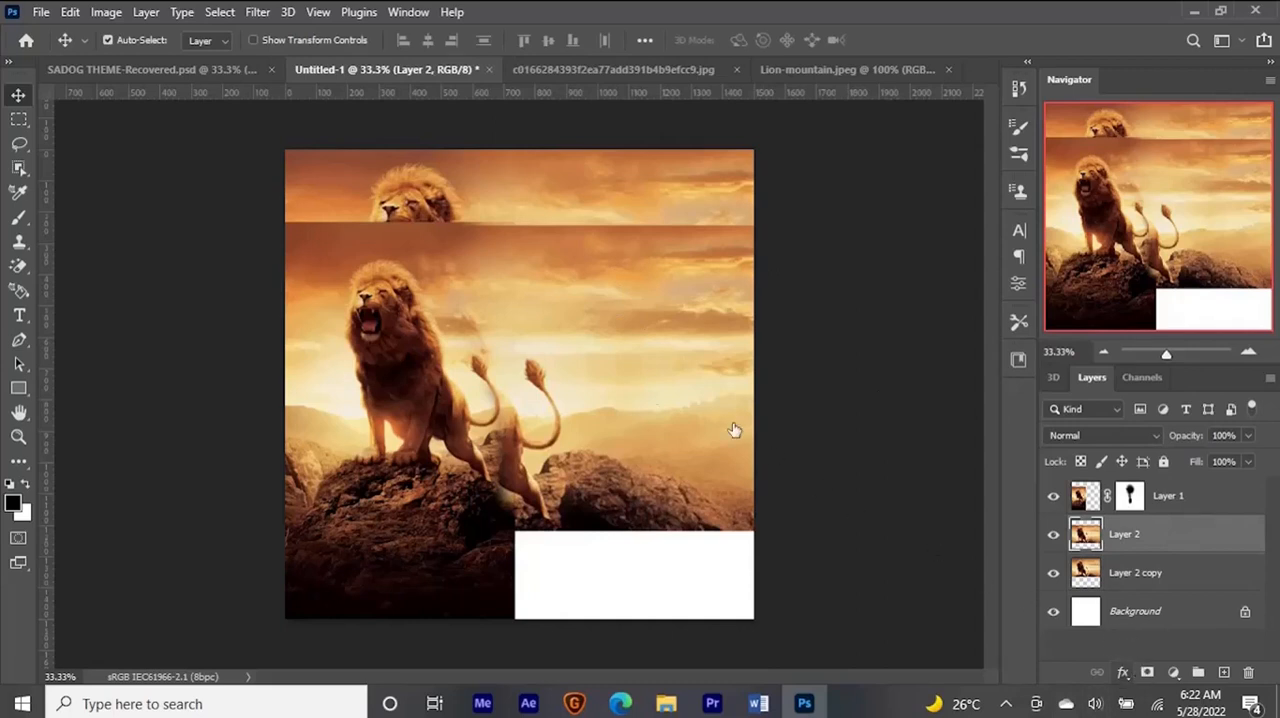
{"action": "key", "text": "b"}
{"action": "mouse_move", "coordinate": [725, 213]}
{"action": "left_mouse_down"}
{"action": "mouse_move", "coordinate": [697, 237]}
{"action": "mouse_move", "coordinate": [757, 225]}
{"action": "mouse_move", "coordinate": [689, 219]}
{"action": "mouse_move", "coordinate": [638, 245]}
{"action": "mouse_move", "coordinate": [549, 233]}
{"action": "left_mouse_up"}
{"action": "mouse_move", "coordinate": [576, 238]}
{"action": "left_mouse_down", "text": "alt"}
{"action": "mouse_move", "coordinate": [590, 248]}
{"action": "mouse_move", "coordinate": [543, 240]}
{"action": "mouse_move", "coordinate": [541, 221]}
{"action": "left_mouse_up", "text": "alt"}
{"action": "mouse_move", "coordinate": [631, 230]}
{"action": "left_mouse_down"}
{"action": "mouse_move", "coordinate": [725, 222]}
{"action": "mouse_move", "coordinate": [665, 236]}
{"action": "mouse_move", "coordinate": [634, 212]}
{"action": "left_mouse_up"}
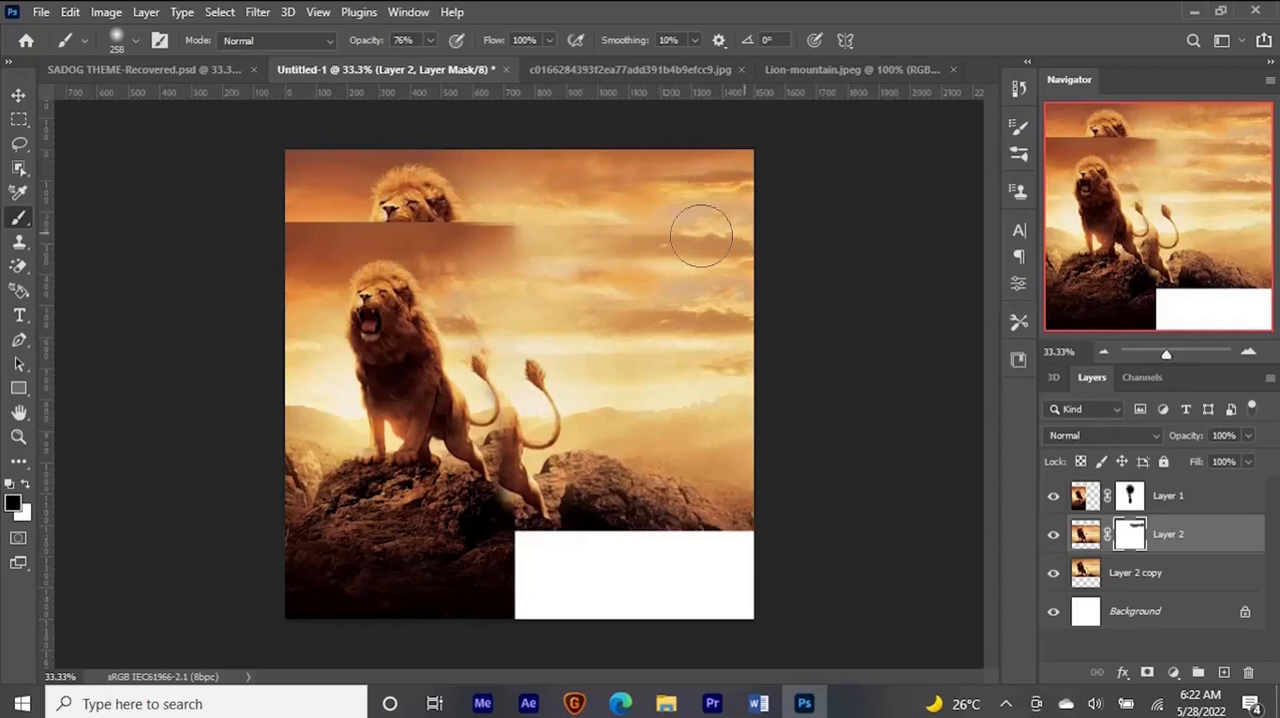
{"action": "left_click_drag", "start_coordinate": [620, 215], "coordinate": [656, 221]}
{"action": "mouse_move", "coordinate": [656, 221]}
{"action": "left_mouse_down"}
{"action": "mouse_move", "coordinate": [646, 229]}
{"action": "mouse_move", "coordinate": [657, 222]}
{"action": "mouse_move", "coordinate": [681, 247]}
{"action": "left_mouse_up"}
{"action": "key", "text": "v"}
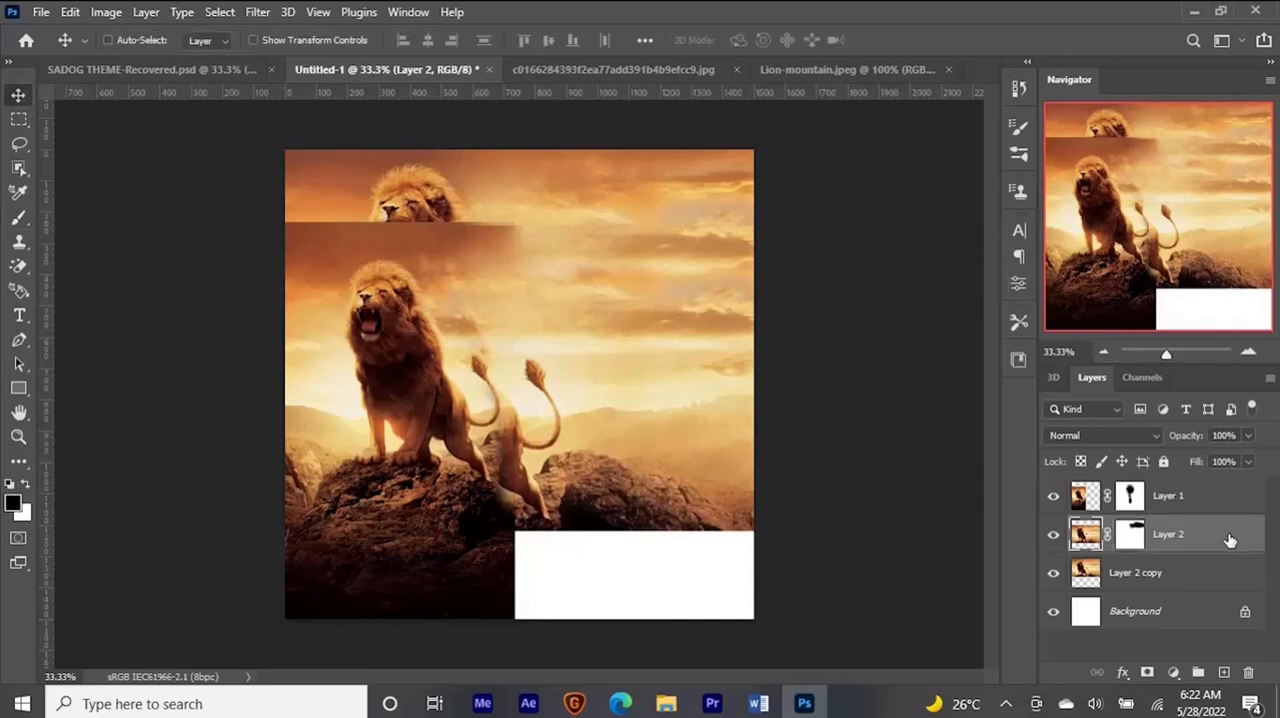
- Make a horizontally flipped duplicate of the masked Layer 2 and move it up to the canvas's upper edge
{"action": "key", "text": "ctrl+j"}
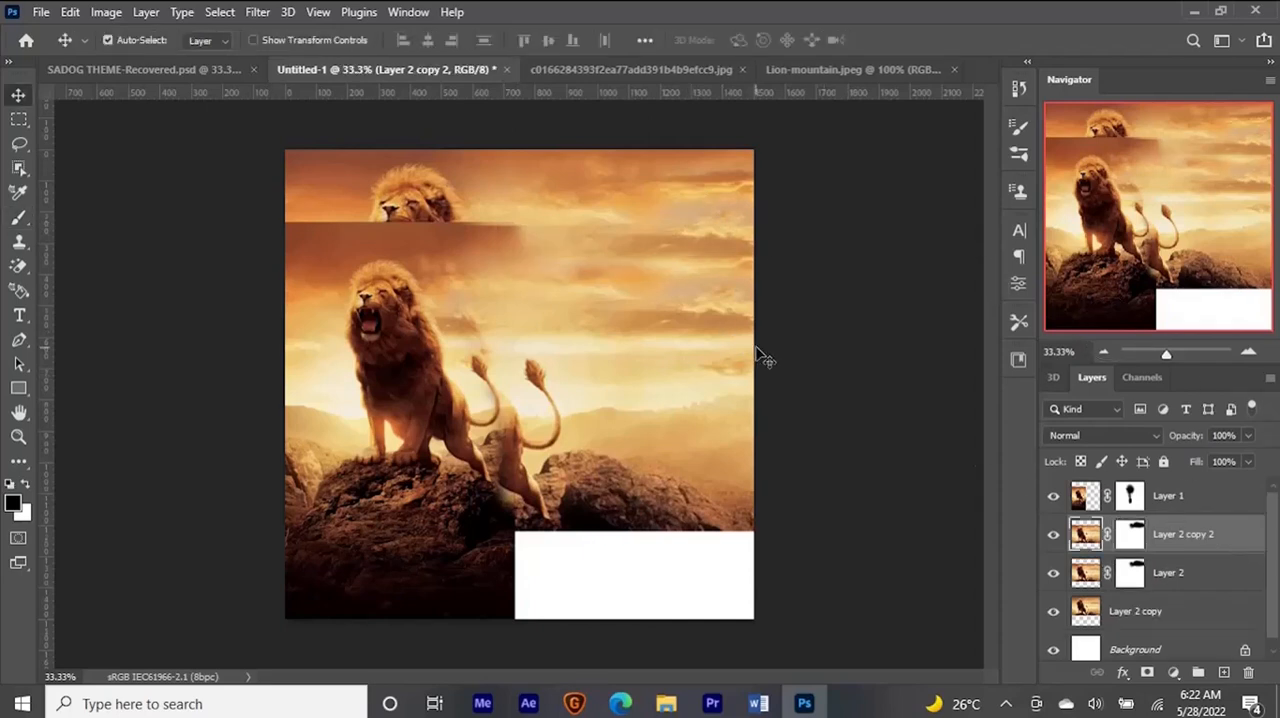
{"action": "key", "text": "ctrl+t"}
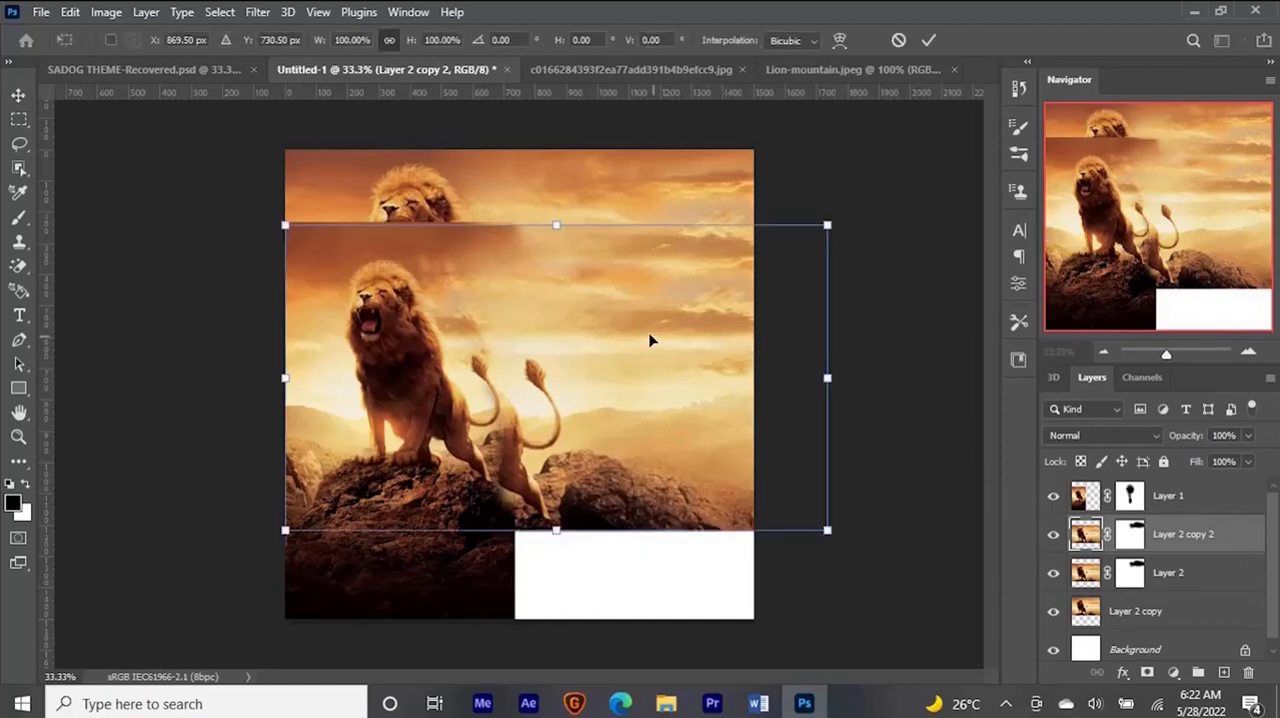
{"action": "right_click", "coordinate": [617, 322]}
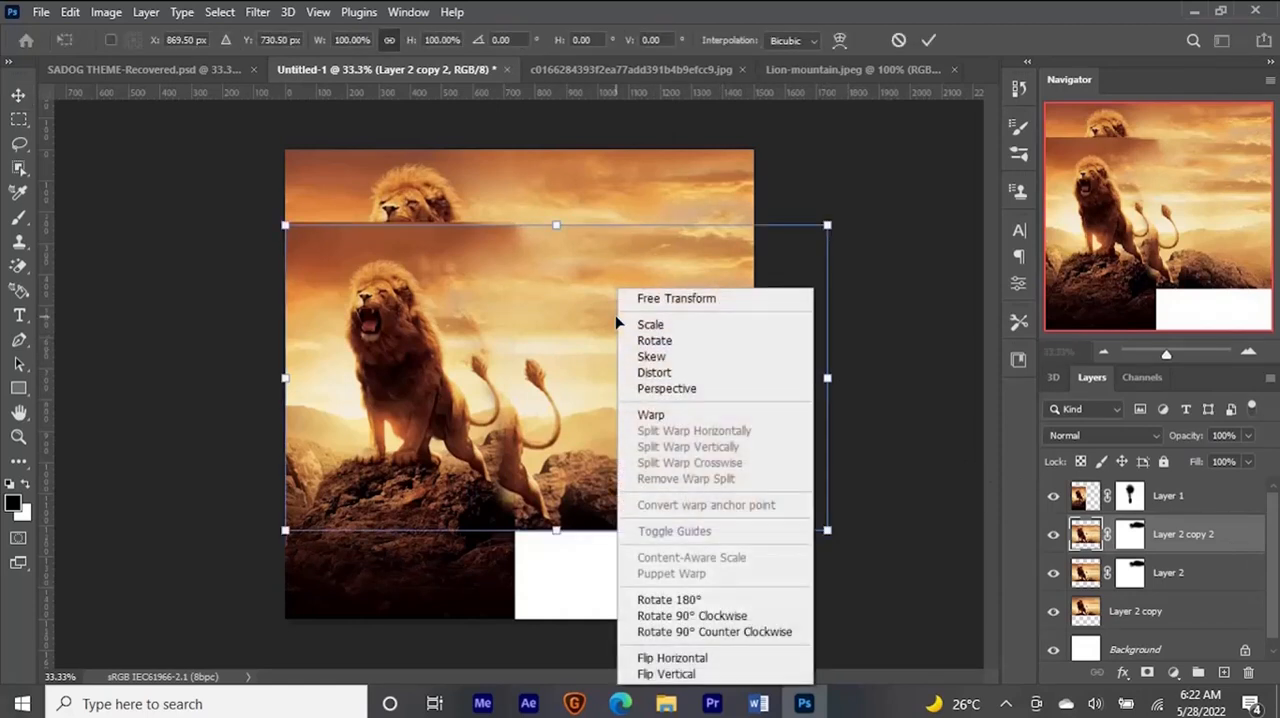
{"action": "left_click", "coordinate": [710, 659]}
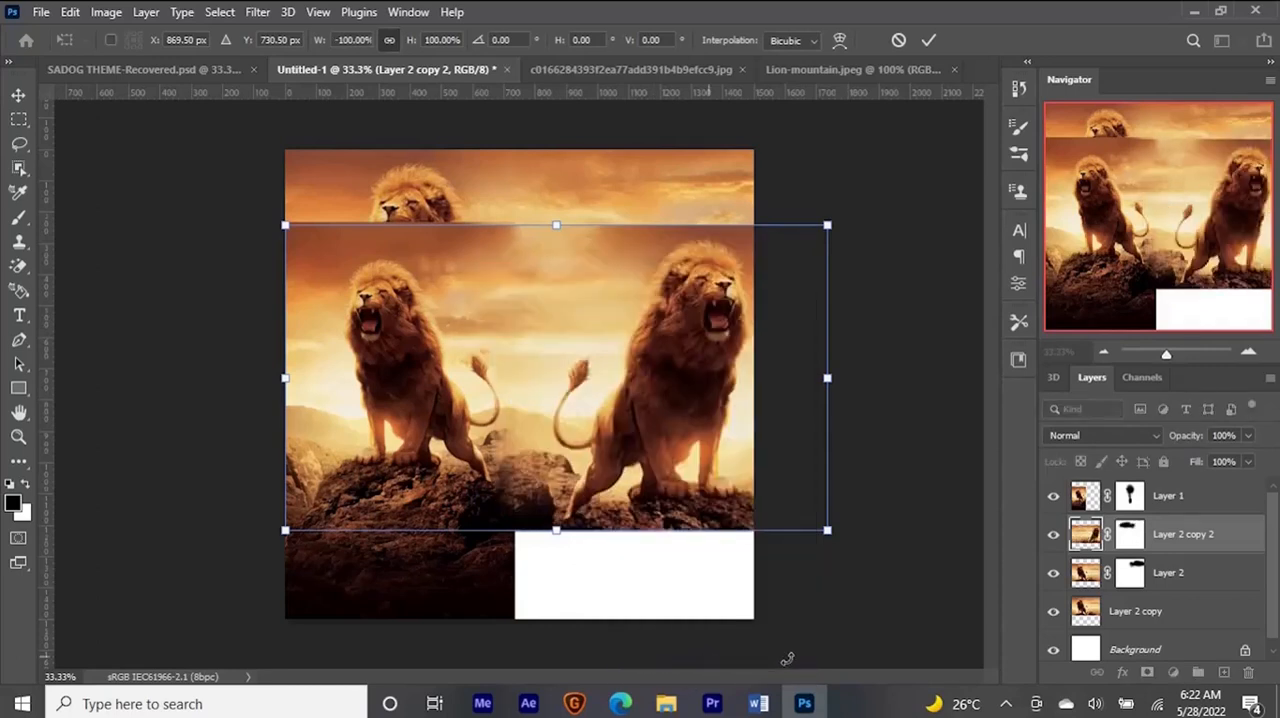
{"action": "key", "text": "Return"}
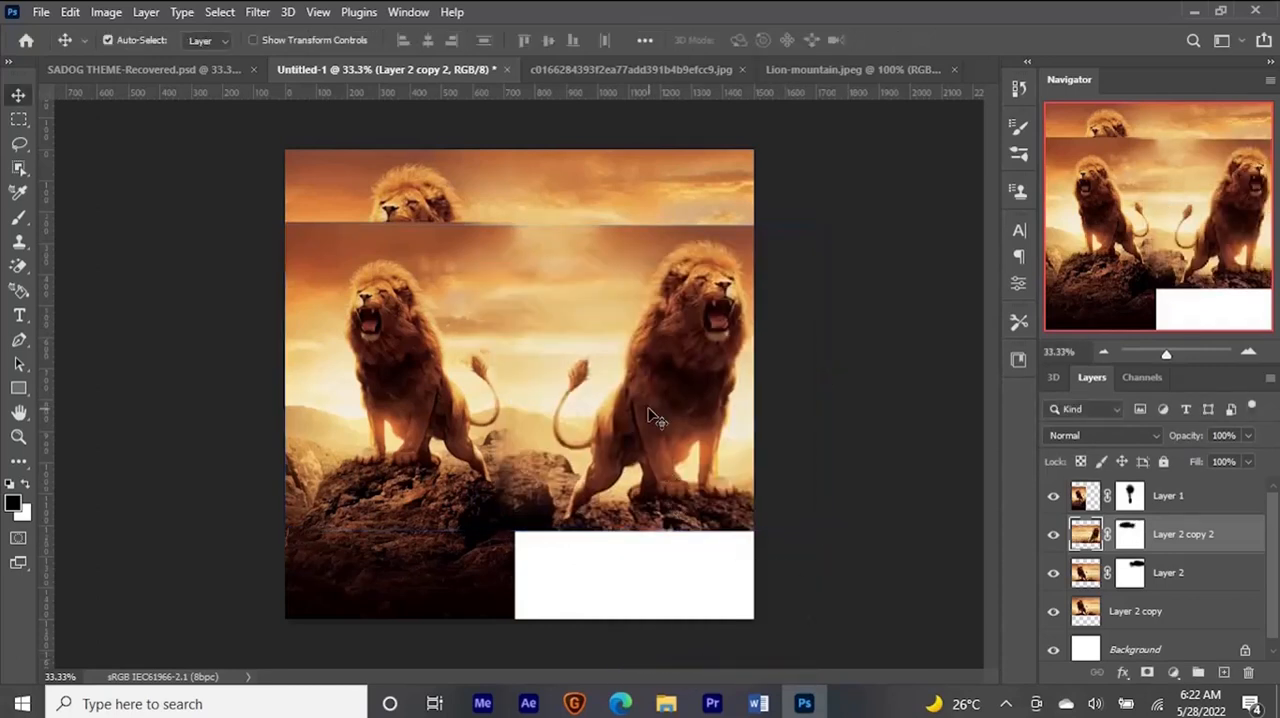
{"action": "left_click_drag", "start_coordinate": [652, 398], "coordinate": [650, 334]}
{"action": "key", "text": "ctrl"}
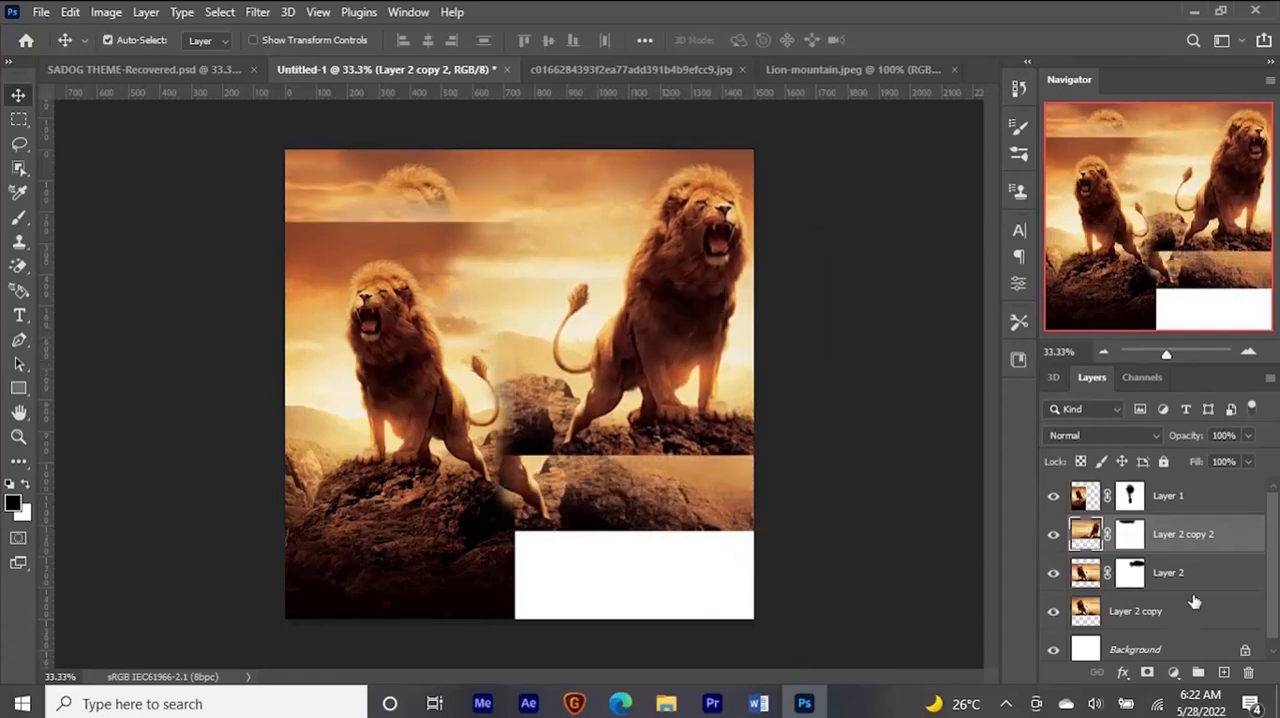
- Paint black on the mask of Layer 2 copy 2 to hide the flipped lion, its tail and the rocks
{"action": "left_click", "coordinate": [1129, 533]}
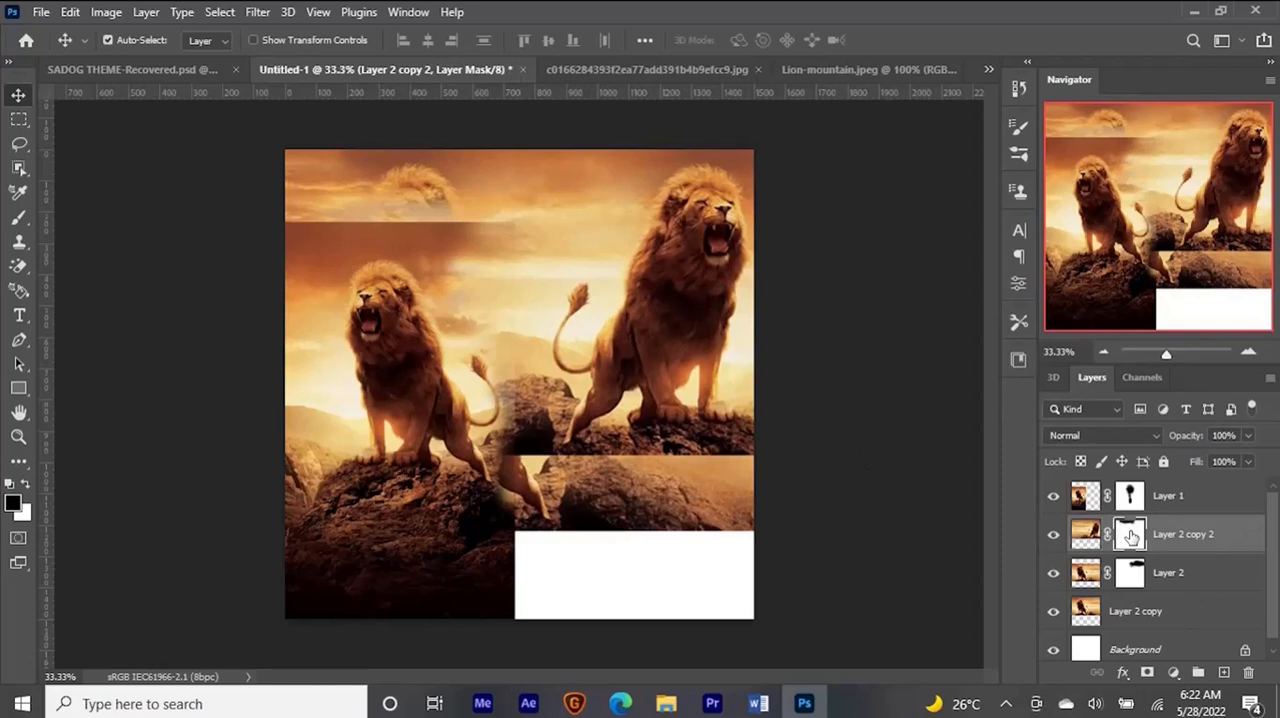
{"action": "key", "text": "b"}
{"action": "mouse_move", "coordinate": [676, 178]}
{"action": "left_mouse_down"}
{"action": "mouse_move", "coordinate": [661, 292]}
{"action": "mouse_move", "coordinate": [696, 251]}
{"action": "mouse_move", "coordinate": [741, 254]}
{"action": "mouse_move", "coordinate": [714, 234]}
{"action": "mouse_move", "coordinate": [721, 321]}
{"action": "mouse_move", "coordinate": [765, 404]}
{"action": "mouse_move", "coordinate": [721, 346]}
{"action": "mouse_move", "coordinate": [626, 371]}
{"action": "mouse_move", "coordinate": [719, 307]}
{"action": "mouse_move", "coordinate": [690, 345]}
{"action": "mouse_move", "coordinate": [671, 289]}
{"action": "left_mouse_up"}
{"action": "mouse_move", "coordinate": [698, 355]}
{"action": "left_mouse_down"}
{"action": "mouse_move", "coordinate": [677, 385]}
{"action": "mouse_move", "coordinate": [721, 416]}
{"action": "mouse_move", "coordinate": [698, 402]}
{"action": "mouse_move", "coordinate": [673, 410]}
{"action": "mouse_move", "coordinate": [624, 298]}
{"action": "mouse_move", "coordinate": [583, 404]}
{"action": "mouse_move", "coordinate": [614, 420]}
{"action": "mouse_move", "coordinate": [640, 402]}
{"action": "left_mouse_up"}
{"action": "mouse_move", "coordinate": [655, 371]}
{"action": "left_mouse_down", "text": "alt"}
{"action": "mouse_move", "coordinate": [624, 355]}
{"action": "mouse_move", "coordinate": [576, 433]}
{"action": "mouse_move", "coordinate": [615, 346]}
{"action": "mouse_move", "coordinate": [607, 261]}
{"action": "mouse_move", "coordinate": [586, 350]}
{"action": "mouse_move", "coordinate": [563, 337]}
{"action": "mouse_move", "coordinate": [581, 268]}
{"action": "mouse_move", "coordinate": [586, 374]}
{"action": "left_mouse_up", "text": "alt"}
{"action": "mouse_move", "coordinate": [704, 221]}
{"action": "left_mouse_down"}
{"action": "mouse_move", "coordinate": [595, 171]}
{"action": "mouse_move", "coordinate": [627, 185]}
{"action": "mouse_move", "coordinate": [645, 230]}
{"action": "mouse_move", "coordinate": [731, 319]}
{"action": "mouse_move", "coordinate": [720, 449]}
{"action": "mouse_move", "coordinate": [750, 442]}
{"action": "mouse_move", "coordinate": [572, 433]}
{"action": "mouse_move", "coordinate": [648, 440]}
{"action": "mouse_move", "coordinate": [559, 406]}
{"action": "mouse_move", "coordinate": [596, 369]}
{"action": "mouse_move", "coordinate": [556, 356]}
{"action": "mouse_move", "coordinate": [544, 325]}
{"action": "mouse_move", "coordinate": [539, 372]}
{"action": "mouse_move", "coordinate": [578, 421]}
{"action": "mouse_move", "coordinate": [546, 384]}
{"action": "mouse_move", "coordinate": [526, 428]}
{"action": "mouse_move", "coordinate": [517, 418]}
{"action": "mouse_move", "coordinate": [560, 430]}
{"action": "mouse_move", "coordinate": [510, 376]}
{"action": "mouse_move", "coordinate": [514, 396]}
{"action": "mouse_move", "coordinate": [559, 403]}
{"action": "mouse_move", "coordinate": [543, 380]}
{"action": "mouse_move", "coordinate": [556, 427]}
{"action": "mouse_move", "coordinate": [520, 352]}
{"action": "mouse_move", "coordinate": [516, 232]}
{"action": "mouse_move", "coordinate": [468, 213]}
{"action": "left_mouse_up"}
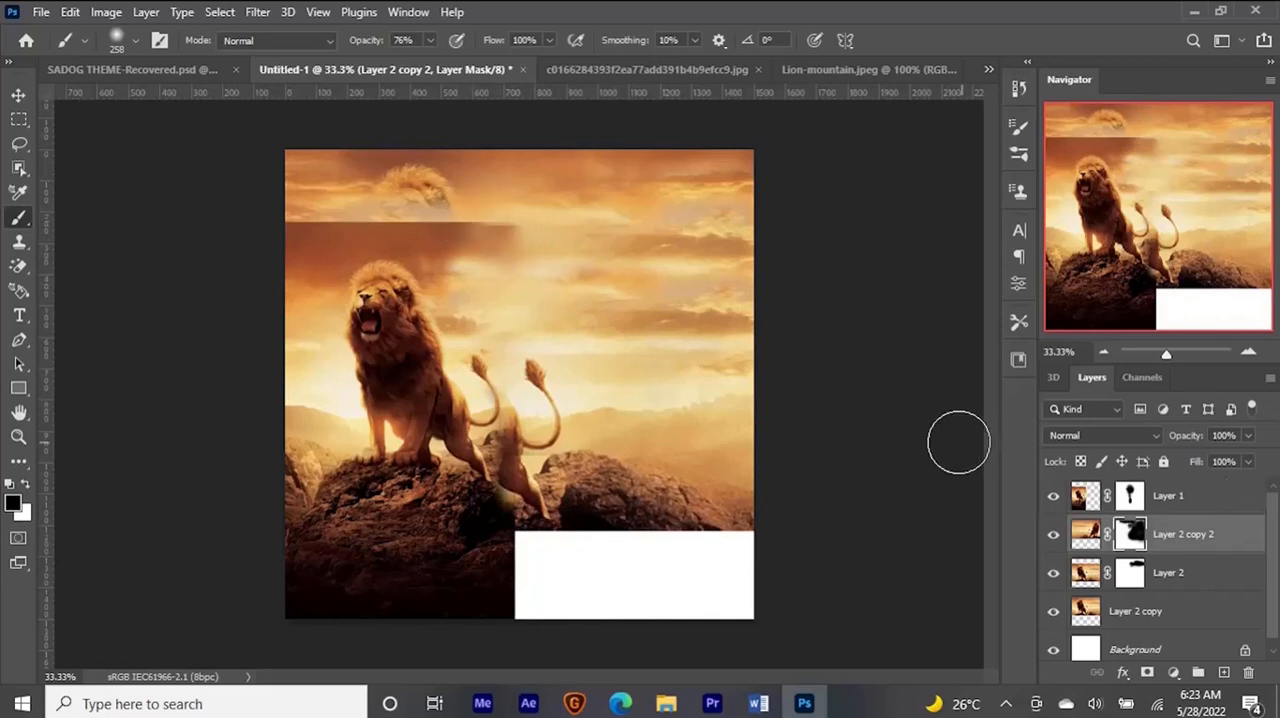
{"action": "key", "text": "v"}
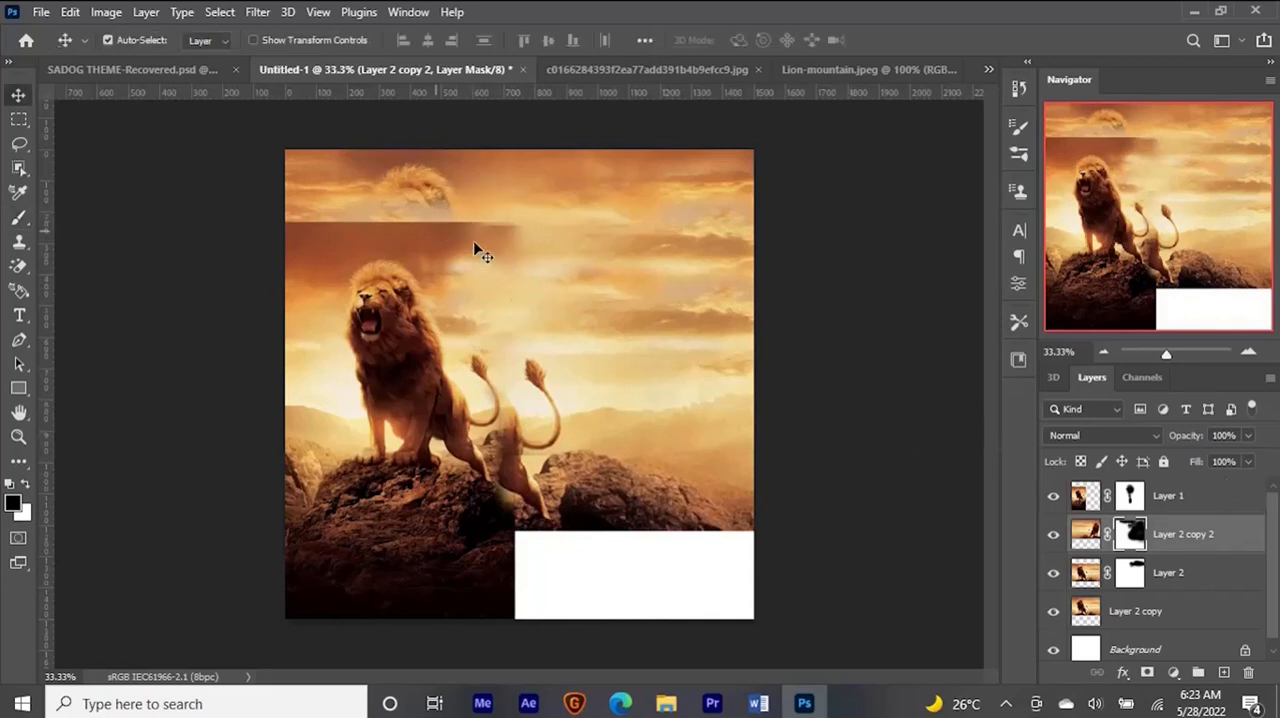
- Toggle the visibility of Layer 2 copy and Layer 2 copy 2 to check what each contributes to the upper sky
{"action": "left_click", "coordinate": [1078, 502]}
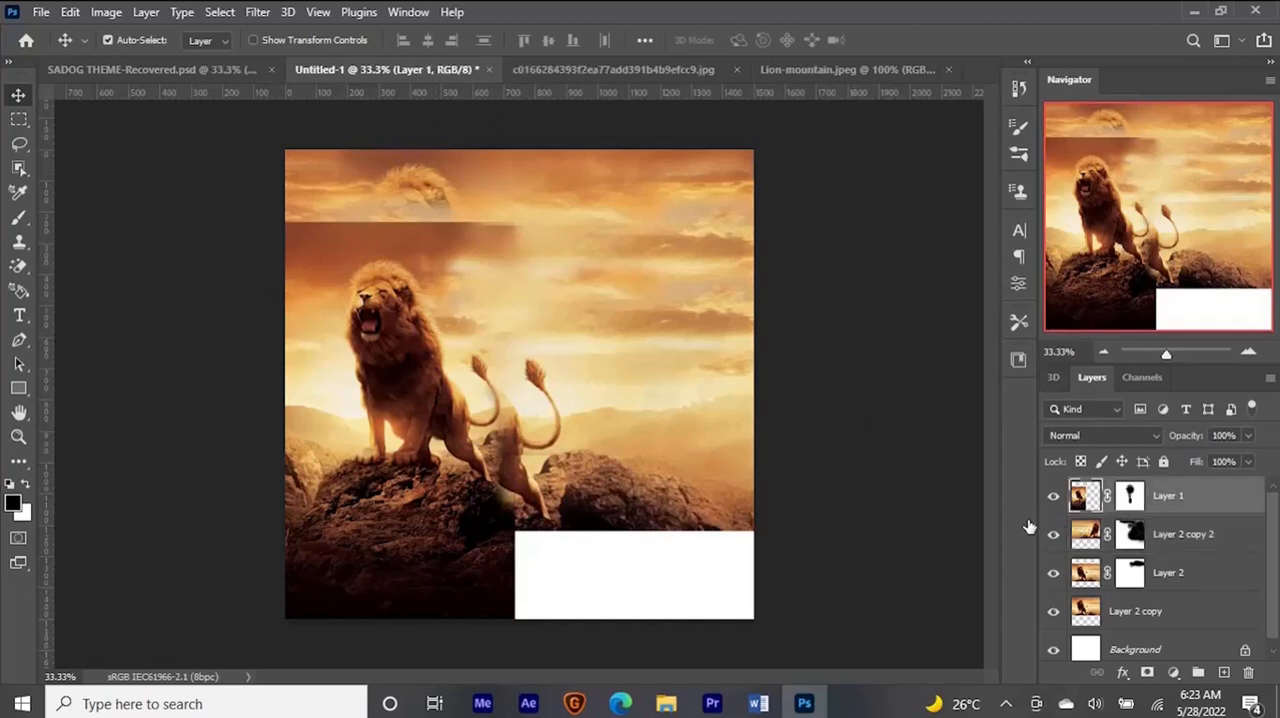
{"action": "left_click", "coordinate": [535, 185]}
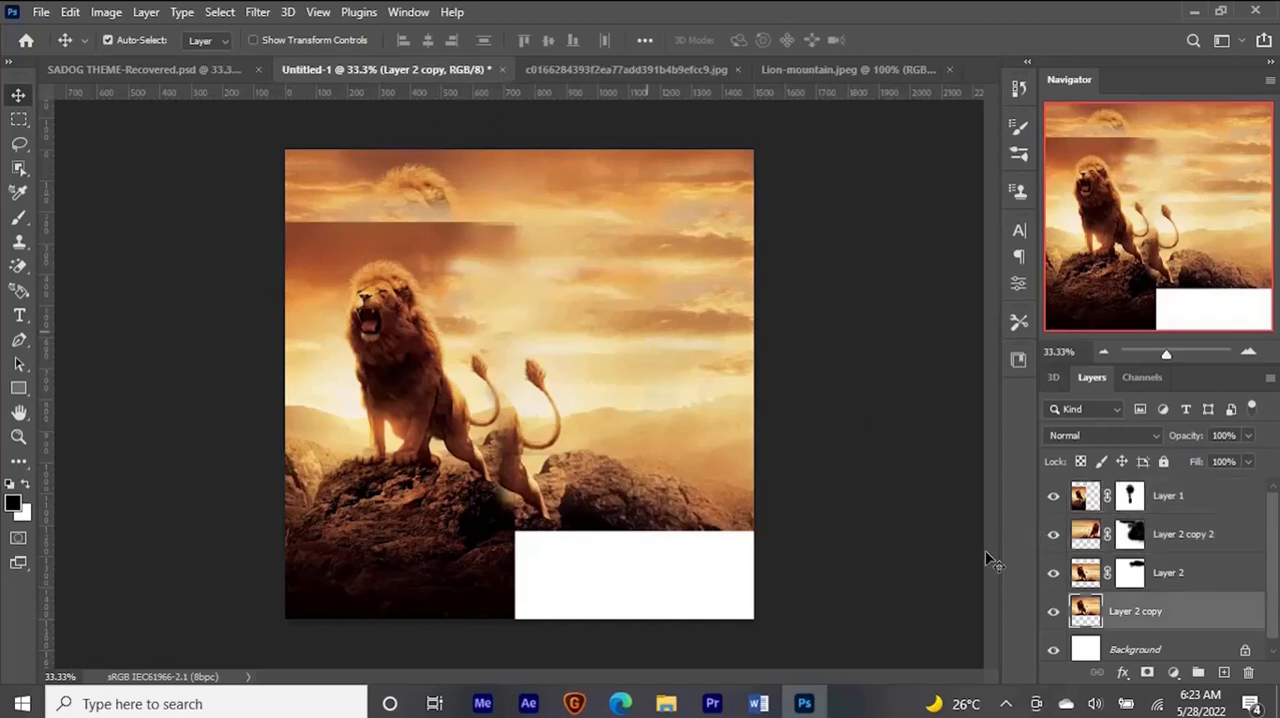
{"action": "left_click", "coordinate": [1053, 613]}
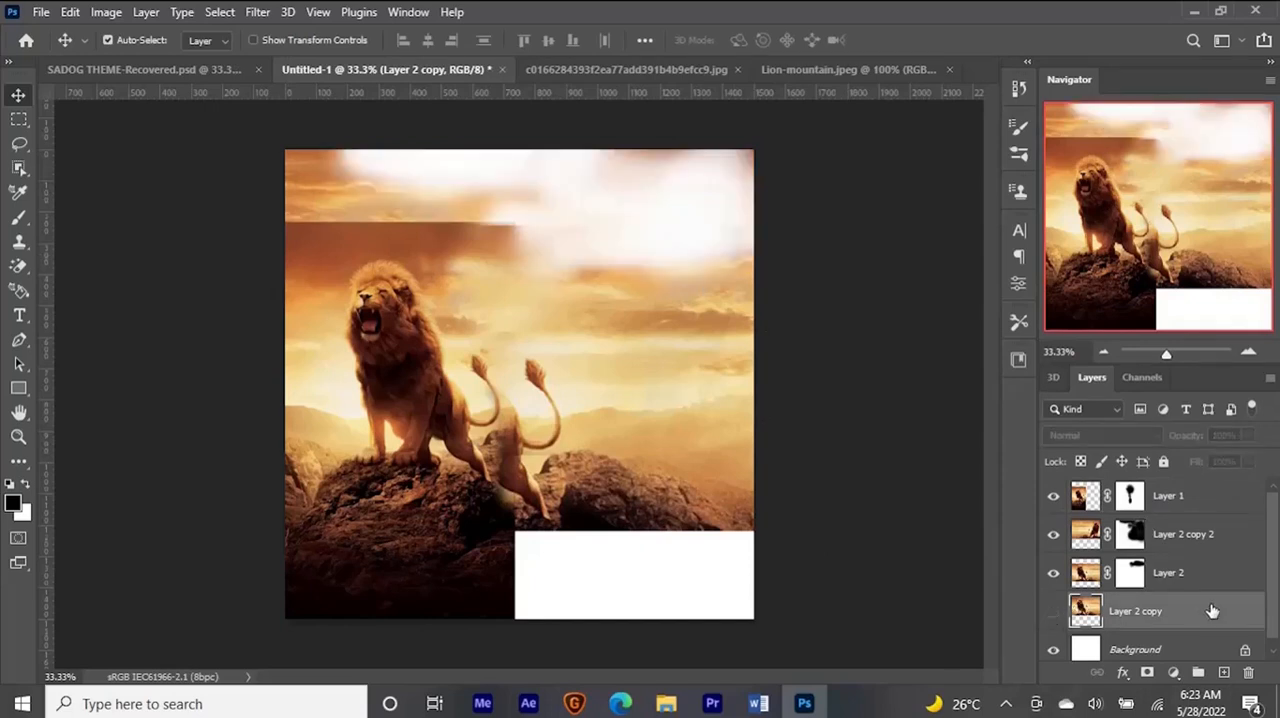
{"action": "left_click", "coordinate": [1053, 534]}
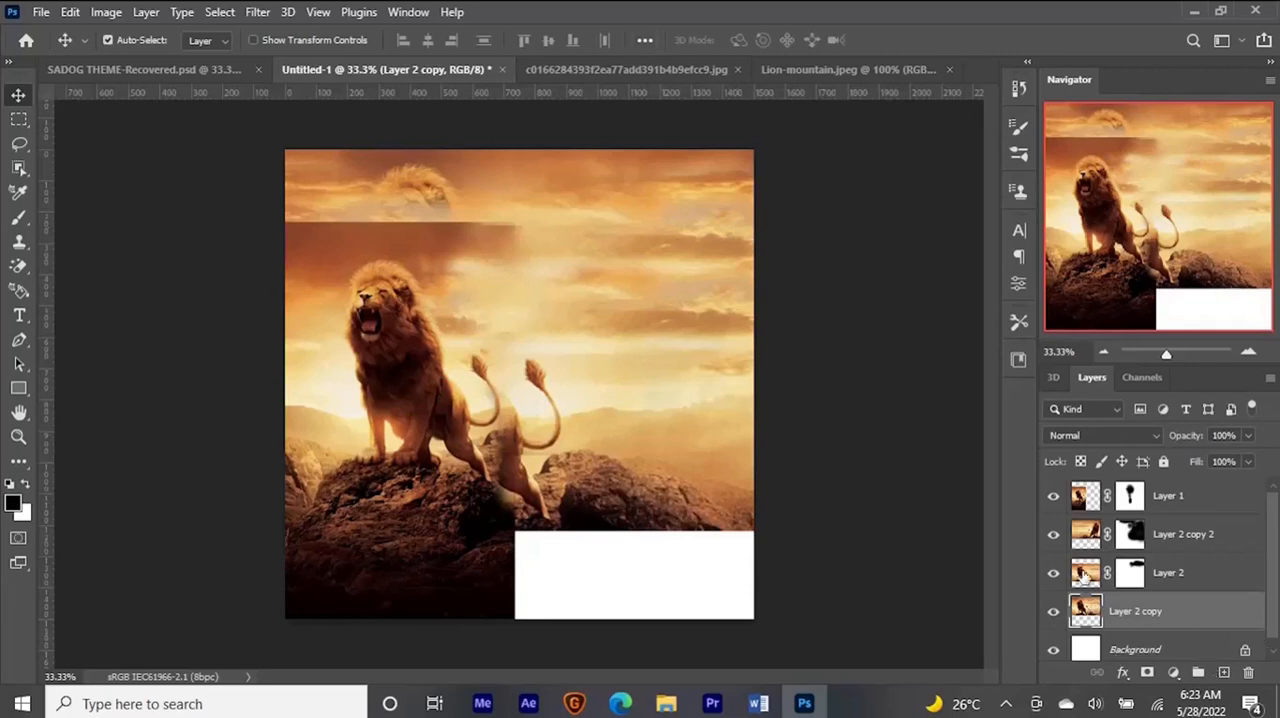
{"action": "left_click", "coordinate": [1049, 538]}
{"action": "left_click", "coordinate": [1051, 538]}
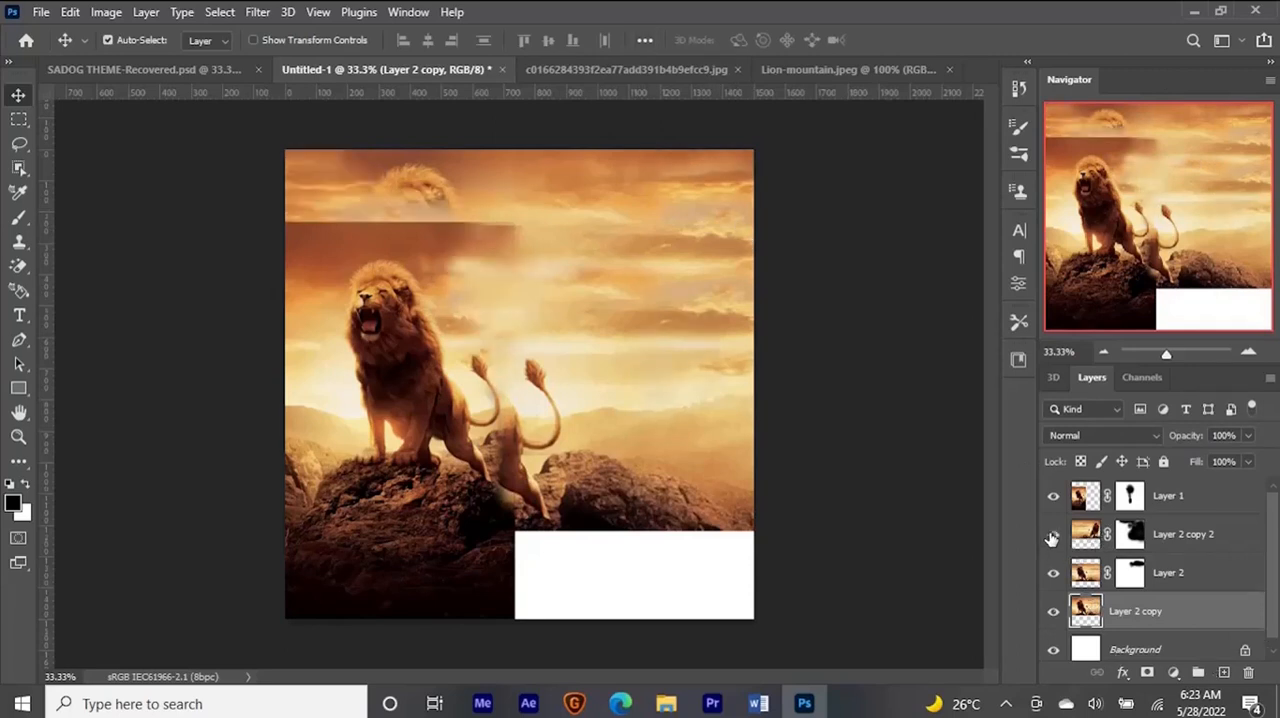
- Paint white on the mask of Layer 2 copy 2 to cover the leftover lion head in the upper sky
{"action": "left_click", "coordinate": [1132, 535]}
{"action": "key", "text": "b"}
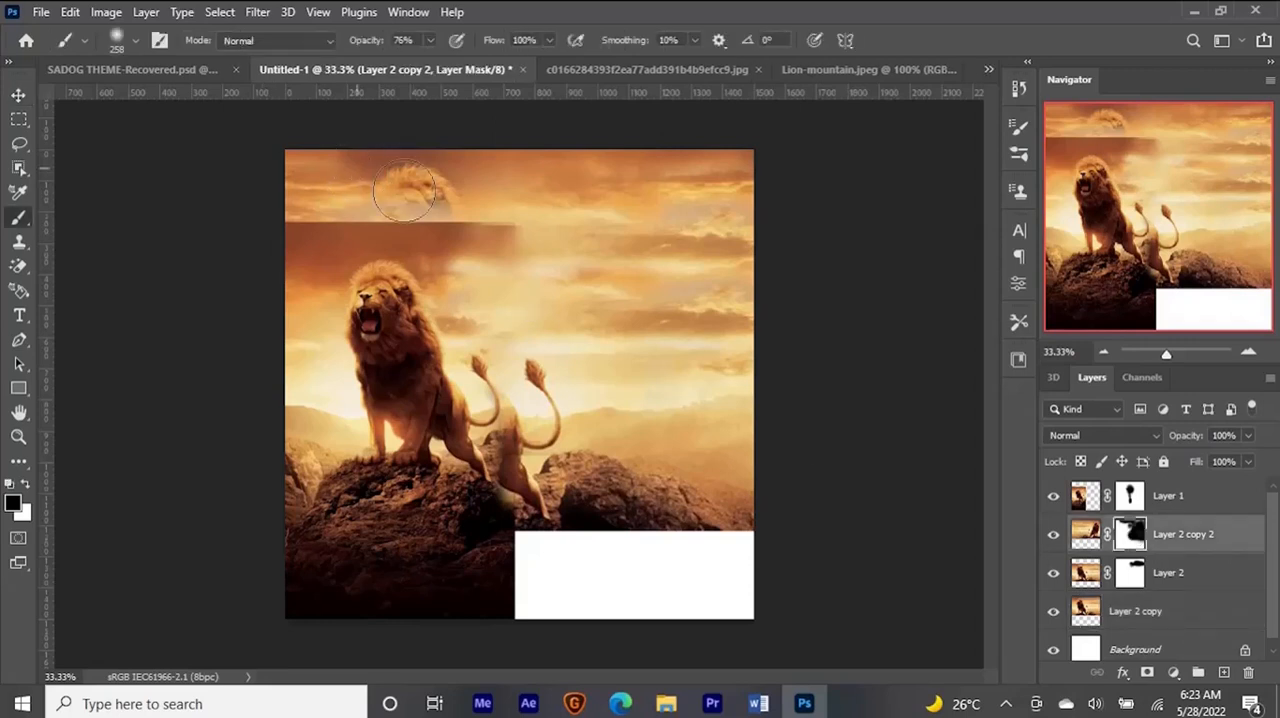
{"action": "key", "text": "x"}
{"action": "mouse_move", "coordinate": [406, 203]}
{"action": "left_mouse_down"}
{"action": "mouse_move", "coordinate": [432, 182]}
{"action": "mouse_move", "coordinate": [371, 206]}
{"action": "mouse_move", "coordinate": [380, 183]}
{"action": "mouse_move", "coordinate": [367, 186]}
{"action": "mouse_move", "coordinate": [398, 208]}
{"action": "mouse_move", "coordinate": [385, 218]}
{"action": "mouse_move", "coordinate": [485, 201]}
{"action": "mouse_move", "coordinate": [495, 211]}
{"action": "mouse_move", "coordinate": [477, 207]}
{"action": "mouse_move", "coordinate": [476, 221]}
{"action": "mouse_move", "coordinate": [398, 220]}
{"action": "mouse_move", "coordinate": [417, 199]}
{"action": "mouse_move", "coordinate": [410, 226]}
{"action": "mouse_move", "coordinate": [451, 245]}
{"action": "mouse_move", "coordinate": [422, 242]}
{"action": "mouse_move", "coordinate": [441, 248]}
{"action": "mouse_move", "coordinate": [461, 240]}
{"action": "mouse_move", "coordinate": [426, 250]}
{"action": "left_mouse_up"}
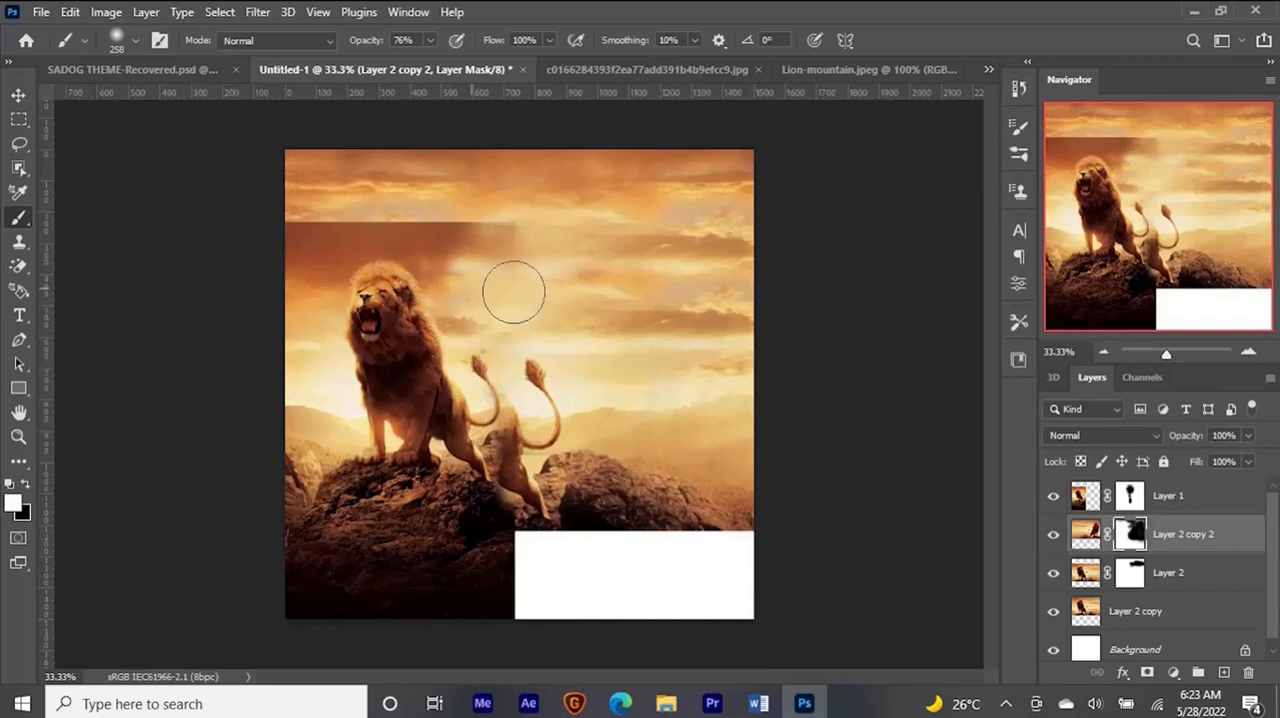
{"action": "right_click", "coordinate": [622, 374]}
{"action": "key", "text": "Escape"}
{"action": "key", "text": "v"}
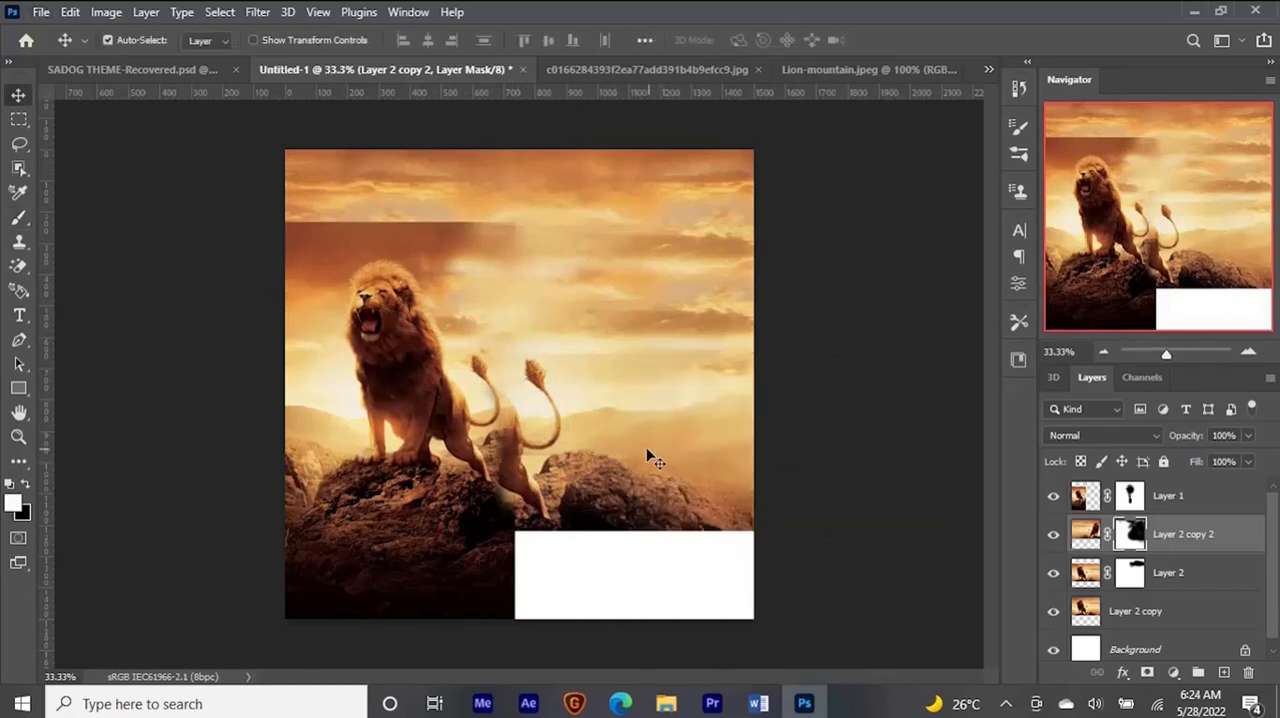
- Try to paint out the second lion's tail tip in black on the Layer 2 mask, and undo the stroke
{"action": "left_click", "coordinate": [641, 455]}
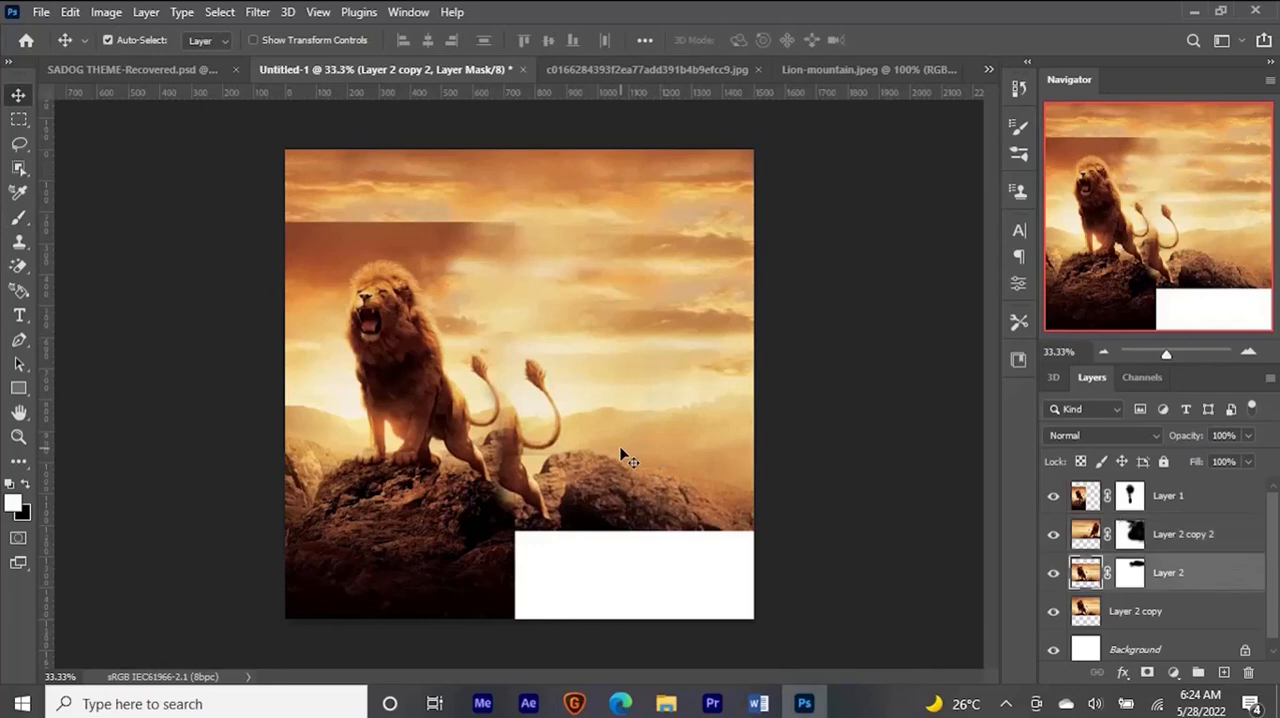
{"action": "left_click", "coordinate": [1129, 573]}
{"action": "key", "text": "b"}
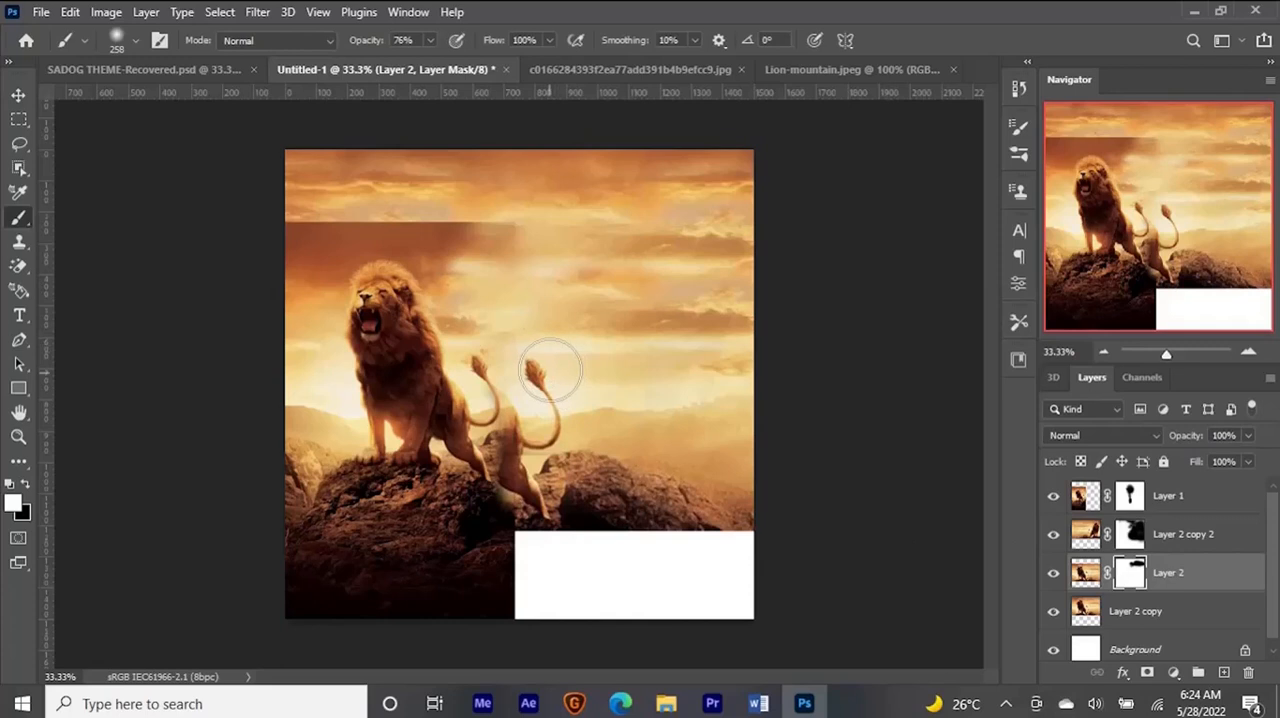
{"action": "key", "text": "x"}
{"action": "mouse_move", "coordinate": [537, 374]}
{"action": "left_mouse_down"}
{"action": "mouse_move", "coordinate": [560, 363]}
{"action": "mouse_move", "coordinate": [570, 375]}
{"action": "left_mouse_up"}
{"action": "key", "text": "ctrl+z"}
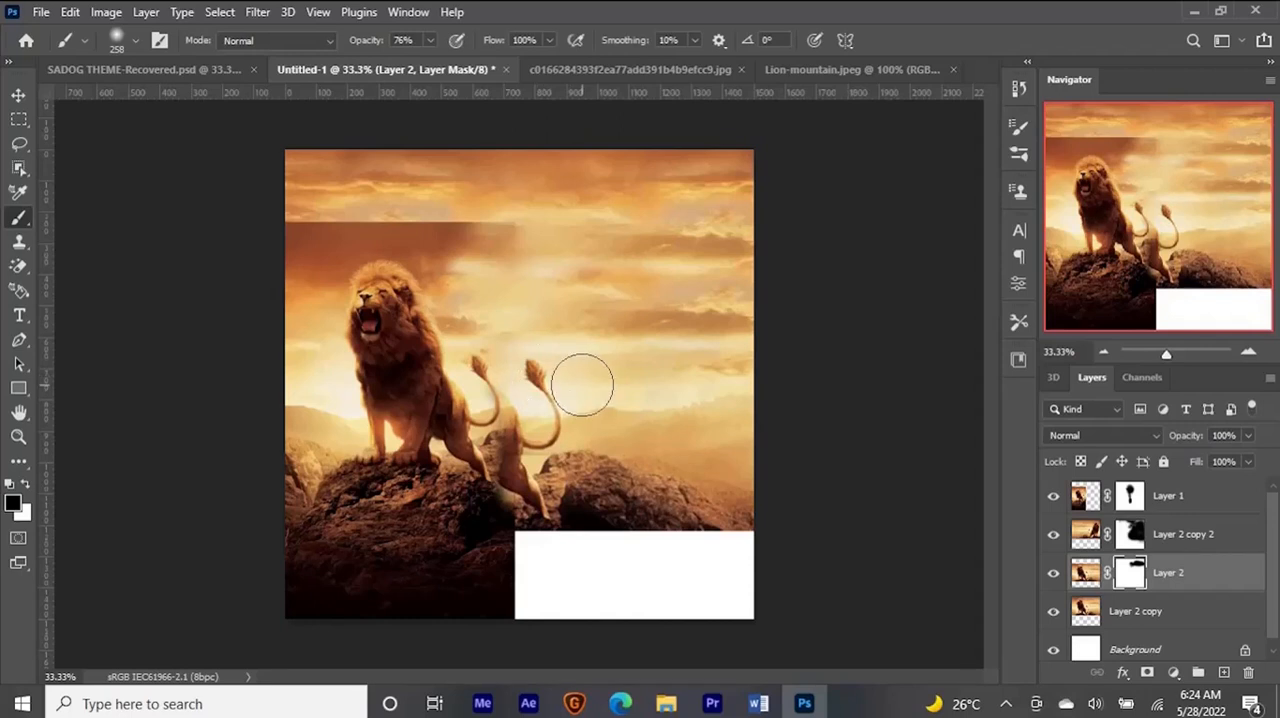
- Apply the layer mask of Layer 2 permanently to its image
{"action": "key", "text": "v"}
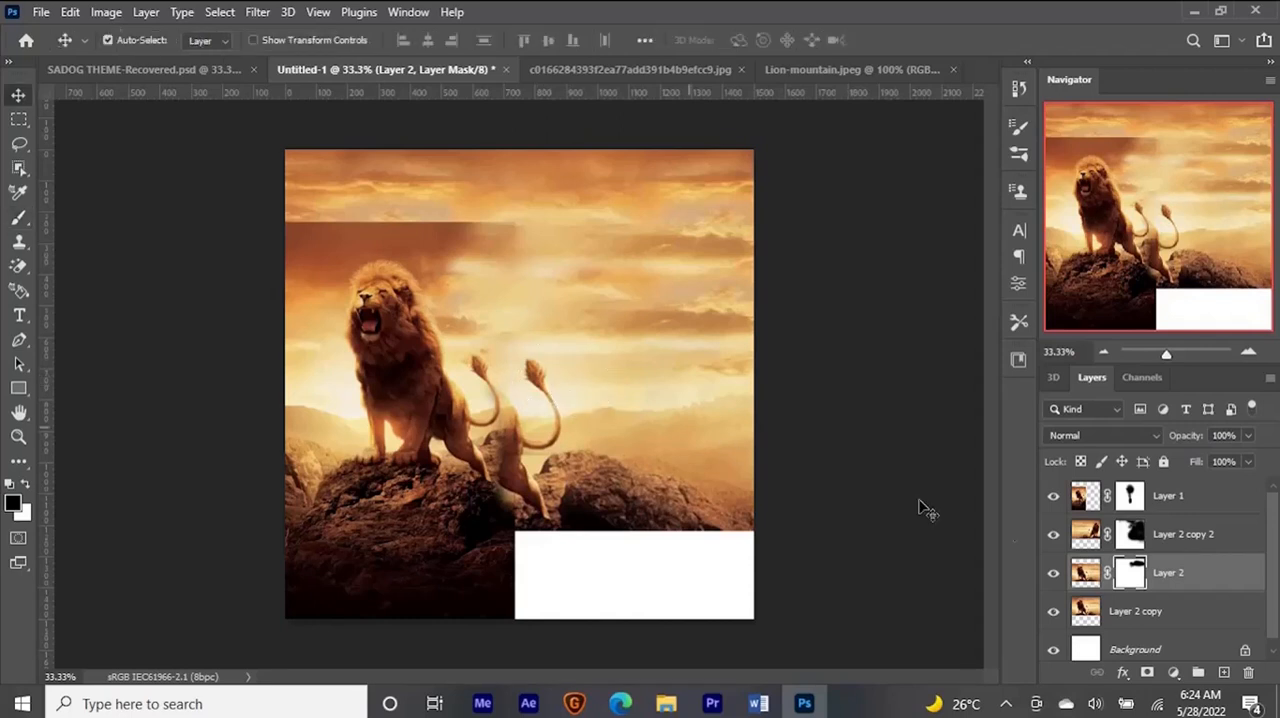
{"action": "right_click", "coordinate": [1130, 572]}
{"action": "left_click", "coordinate": [1137, 431]}
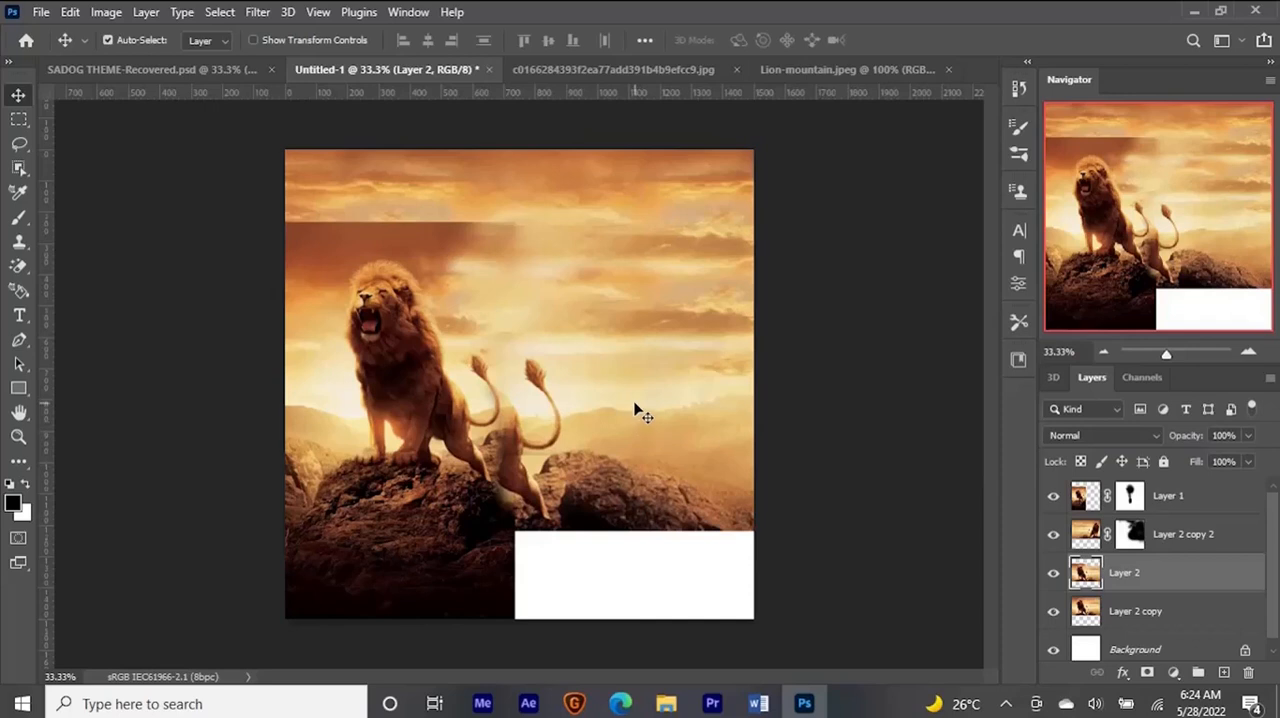
- Smear the upper part of the second lion's tail into the sky on Layer 2 with the Mixer Brush
{"action": "key", "text": "b"}
{"action": "left_click_drag", "start_coordinate": [591, 384], "coordinate": [565, 380]}
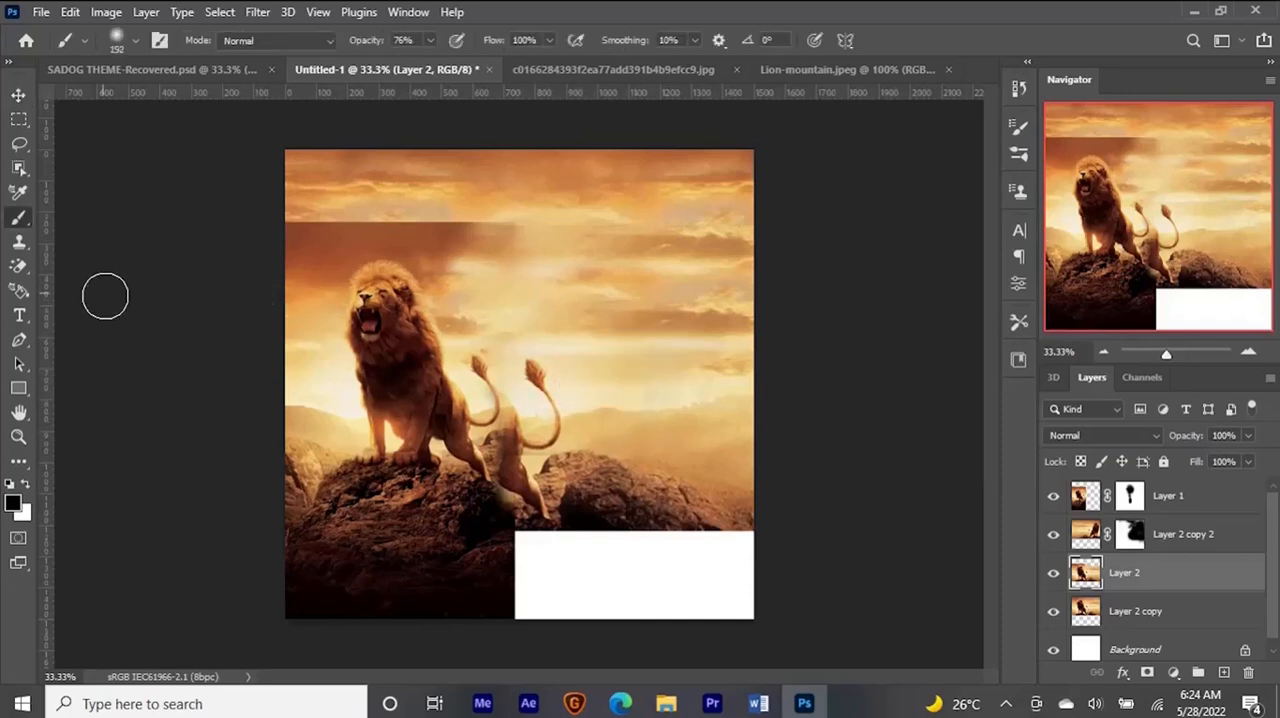
{"action": "right_click", "coordinate": [19, 218]}
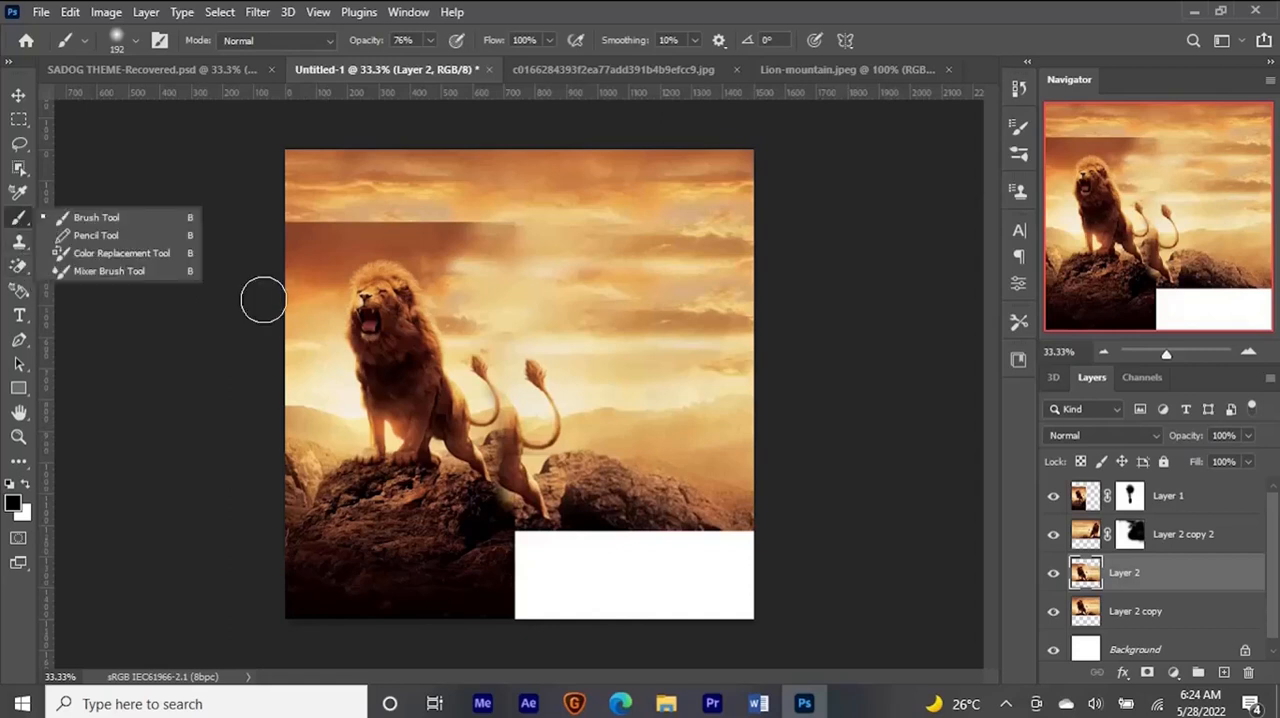
{"action": "left_click", "coordinate": [150, 272]}
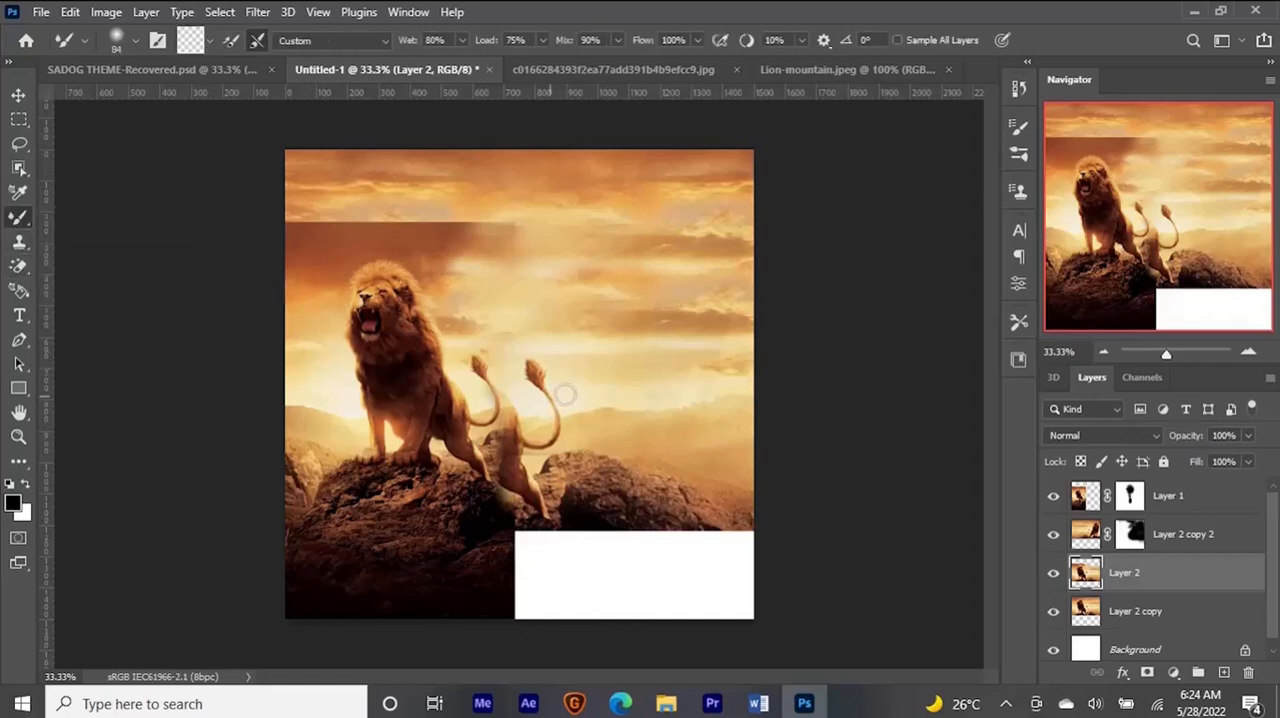
{"action": "mouse_move", "coordinate": [576, 399]}
{"action": "left_mouse_down"}
{"action": "mouse_move", "coordinate": [525, 393]}
{"action": "mouse_move", "coordinate": [560, 374]}
{"action": "mouse_move", "coordinate": [534, 369]}
{"action": "mouse_move", "coordinate": [559, 366]}
{"action": "mouse_move", "coordinate": [534, 368]}
{"action": "mouse_move", "coordinate": [568, 372]}
{"action": "mouse_move", "coordinate": [529, 378]}
{"action": "mouse_move", "coordinate": [550, 380]}
{"action": "mouse_move", "coordinate": [511, 380]}
{"action": "mouse_move", "coordinate": [561, 370]}
{"action": "left_mouse_up"}
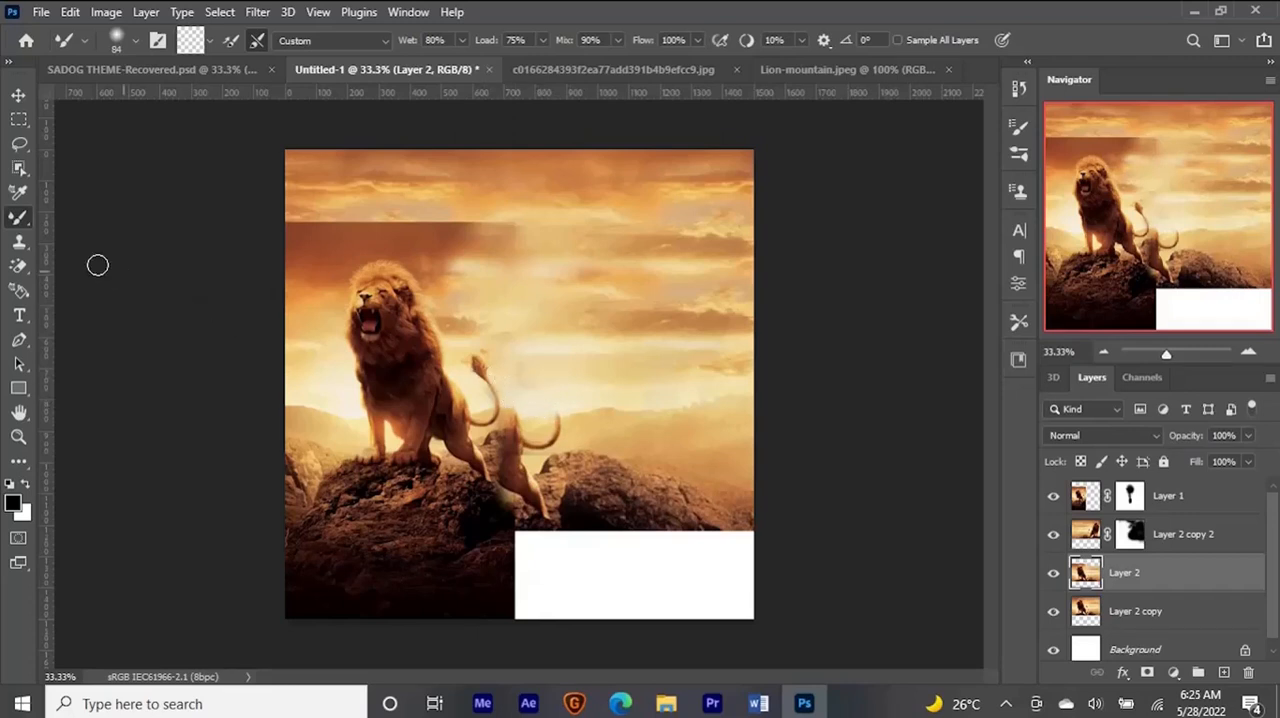
- Sample the pale cream sky colour beside the first lion's tail with the Brush tool and set the brush size to 144 px
{"action": "right_click", "coordinate": [18, 219]}
{"action": "left_click", "coordinate": [90, 217]}
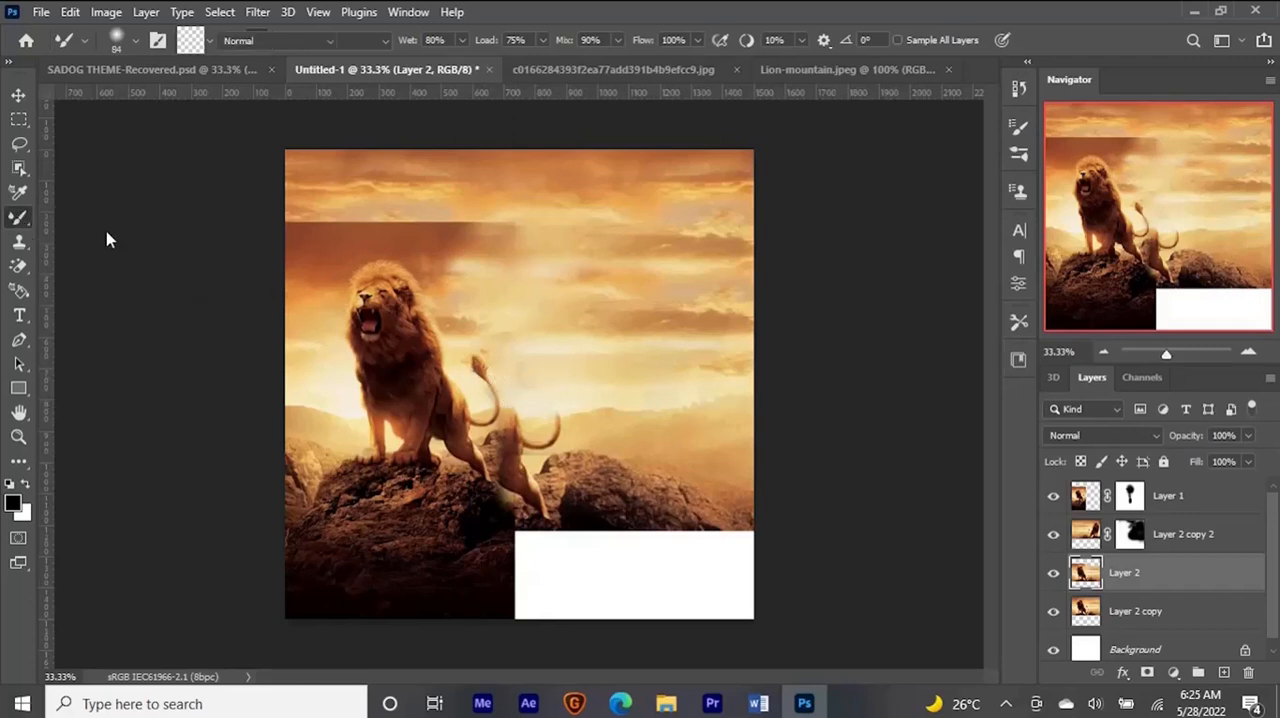
{"action": "left_click", "coordinate": [533, 366], "text": "alt"}
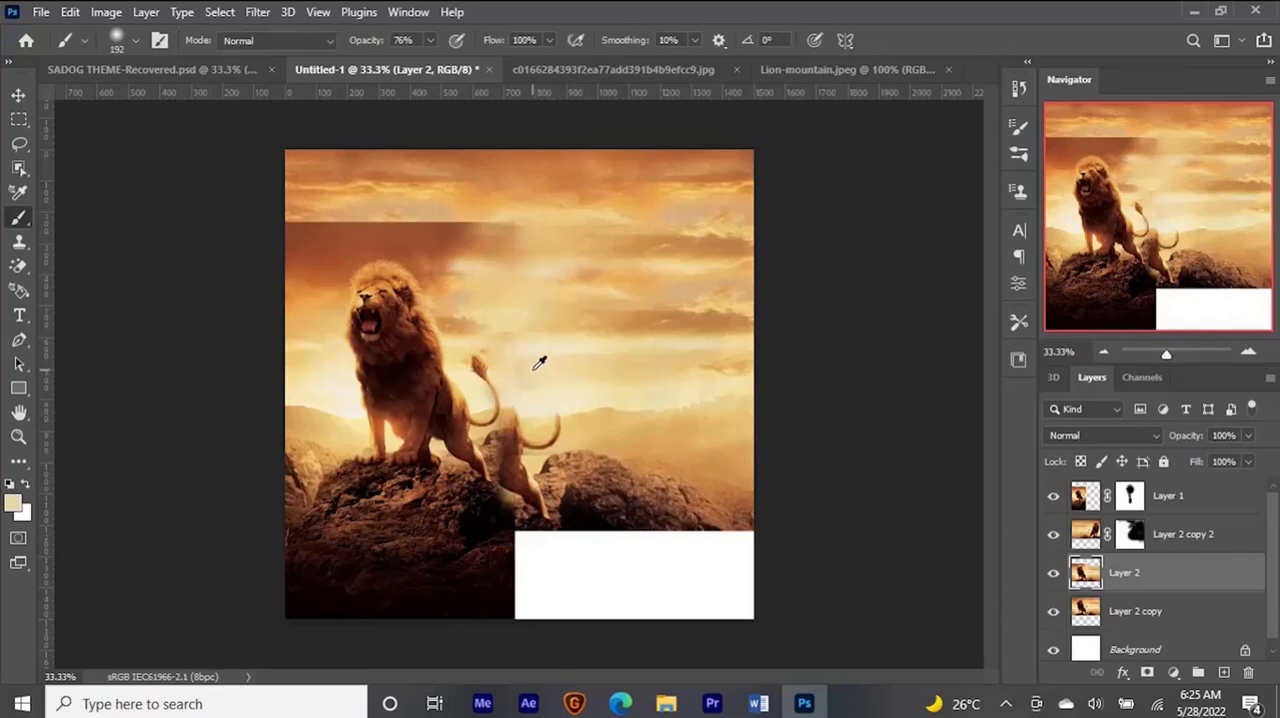
{"action": "right_click", "coordinate": [526, 371], "text": "alt"}
- Blend the rest of the second lion's tail and the top of its hindquarters into the sky with the Mixer Brush
{"action": "right_click", "coordinate": [18, 220]}
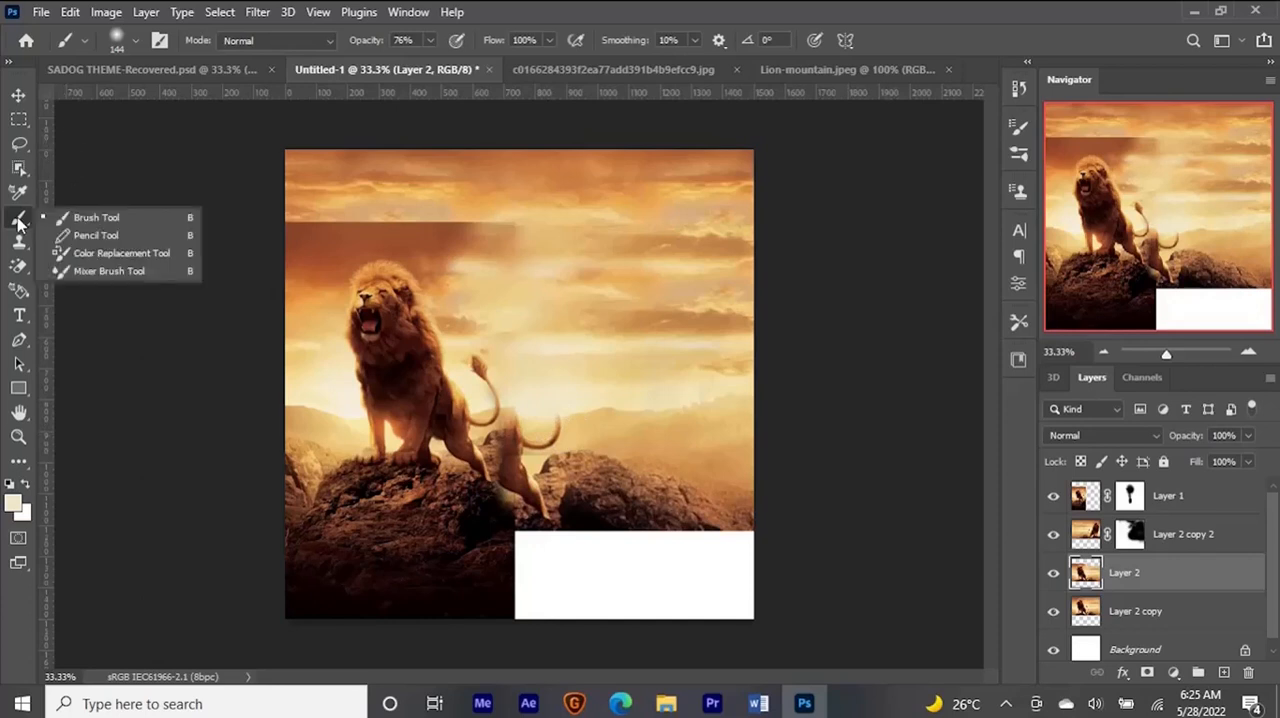
{"action": "left_click", "coordinate": [131, 271]}
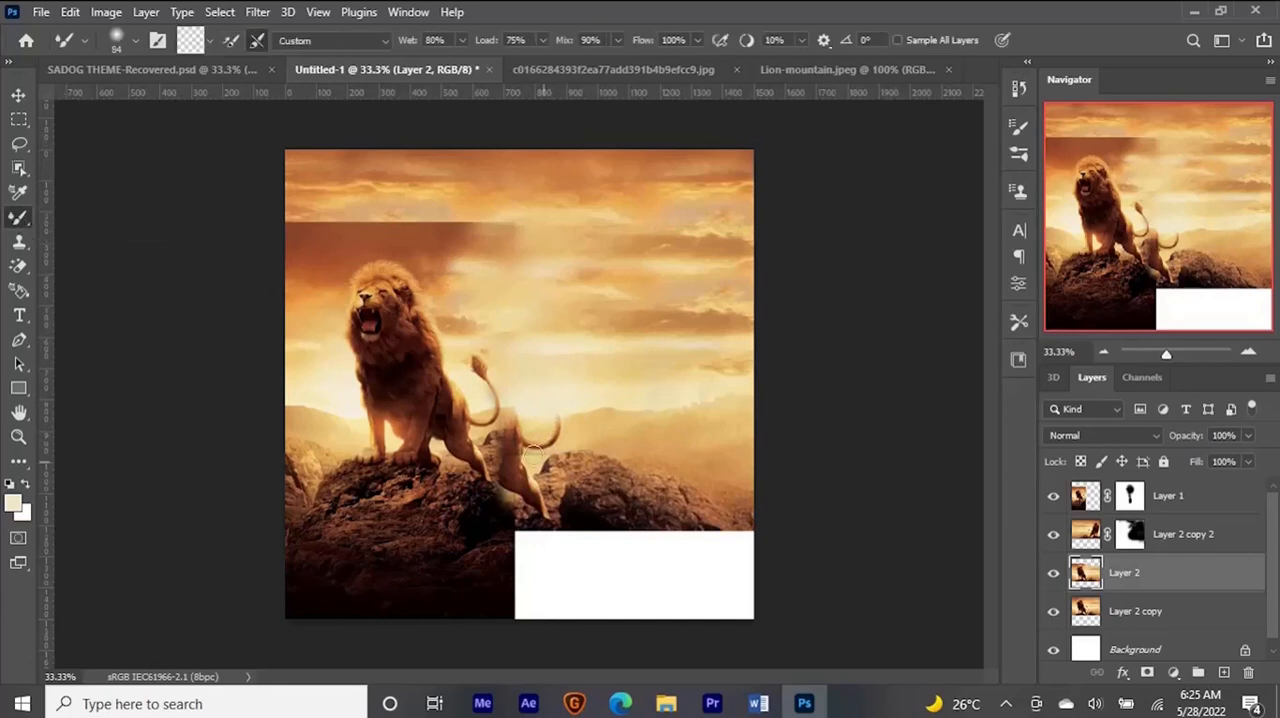
{"action": "left_click_drag", "start_coordinate": [566, 432], "coordinate": [562, 432]}
{"action": "left_click_drag", "start_coordinate": [532, 449], "coordinate": [544, 445]}
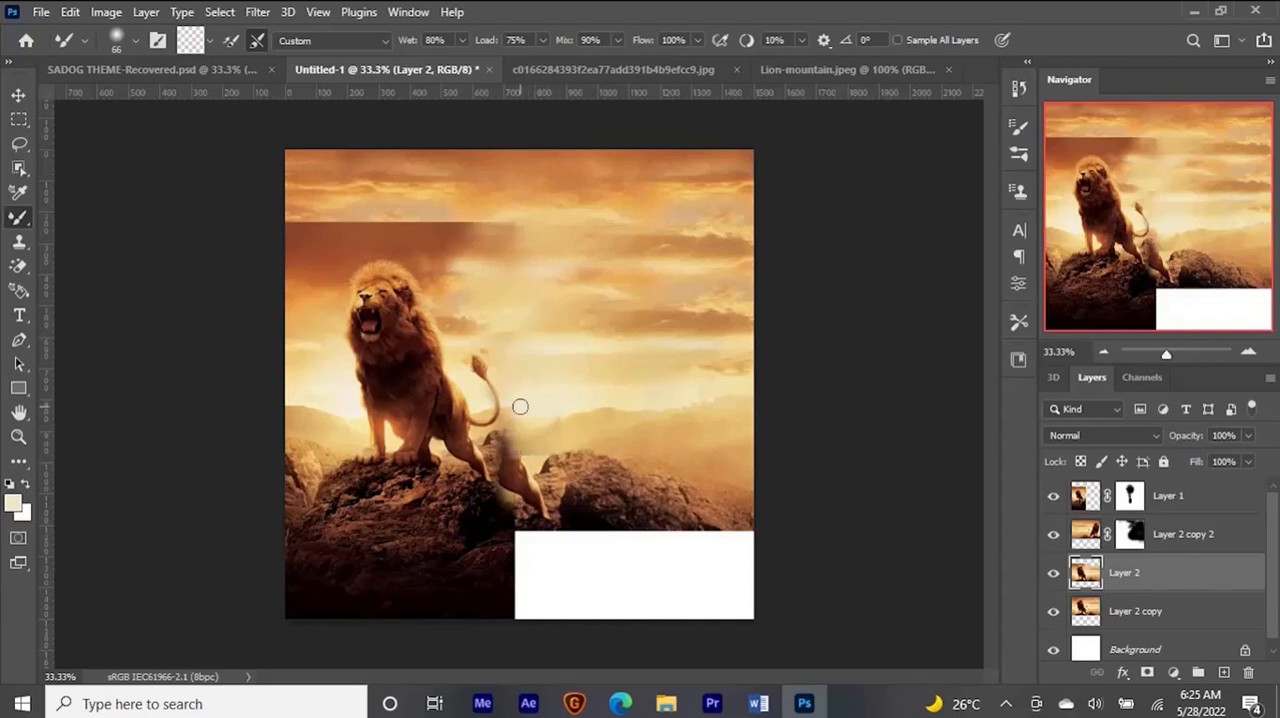
- Duplicate Layer 2, move the duplicate to the top of the layer stack and shift its image left over the second lion's hindquarters
{"action": "key", "text": "v"}
{"action": "key", "text": "ctrl+j"}
{"action": "mouse_move", "coordinate": [1172, 571]}
{"action": "left_mouse_down"}
{"action": "mouse_move", "coordinate": [1194, 537]}
{"action": "mouse_move", "coordinate": [1190, 479]}
{"action": "left_mouse_up"}
{"action": "mouse_move", "coordinate": [500, 420]}
{"action": "left_mouse_down"}
{"action": "mouse_move", "coordinate": [443, 420]}
{"action": "mouse_move", "coordinate": [389, 314]}
{"action": "mouse_move", "coordinate": [335, 440]}
{"action": "left_mouse_up"}
{"action": "left_click", "coordinate": [1148, 673]}
{"action": "key", "text": "b"}
{"action": "key", "text": "ctrl+z"}
{"action": "right_click", "coordinate": [1130, 495]}
{"action": "left_click", "coordinate": [1142, 528]}
- Add a layer mask to Layer 2 copy 3 and paint it black at 88% brush opacity, uncovering the main lion and blending the rocks
{"action": "key", "text": "v"}
{"action": "left_click", "coordinate": [1148, 673]}
{"action": "key", "text": "b"}
{"action": "mouse_move", "coordinate": [400, 310]}
{"action": "left_mouse_down"}
{"action": "mouse_move", "coordinate": [468, 408]}
{"action": "mouse_move", "coordinate": [324, 436]}
{"action": "mouse_move", "coordinate": [336, 350]}
{"action": "left_mouse_up"}
{"action": "left_click", "coordinate": [430, 41]}
{"action": "left_click_drag", "start_coordinate": [435, 62], "coordinate": [444, 61]}
{"action": "mouse_move", "coordinate": [486, 426]}
{"action": "left_mouse_down"}
{"action": "mouse_move", "coordinate": [356, 373]}
{"action": "mouse_move", "coordinate": [400, 375]}
{"action": "left_mouse_up"}
{"action": "right_click", "coordinate": [501, 534], "text": "alt"}
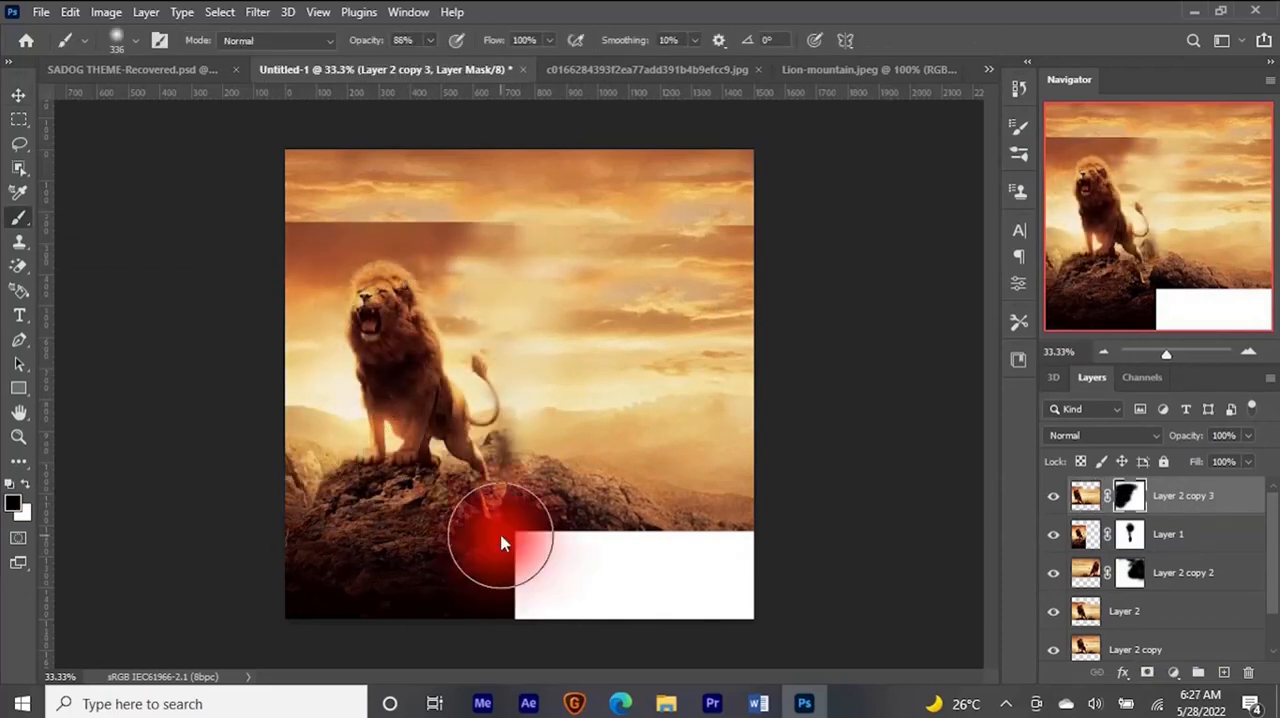
{"action": "left_click_drag", "start_coordinate": [501, 534], "coordinate": [508, 490]}
- Duplicate Layer 2 copy 3, shift the duplicate left, and paint its mask to blend the rocks and sky behind the lion
{"action": "key", "text": "v"}
{"action": "key", "text": "ctrl+j"}
{"action": "left_click_drag", "start_coordinate": [603, 510], "coordinate": [556, 517]}
{"action": "left_click", "coordinate": [1130, 496]}
{"action": "key", "text": "b"}
{"action": "mouse_move", "coordinate": [670, 320]}
{"action": "left_mouse_down"}
{"action": "mouse_move", "coordinate": [677, 232]}
{"action": "mouse_move", "coordinate": [490, 440]}
{"action": "mouse_move", "coordinate": [655, 510]}
{"action": "left_mouse_up"}
- Duplicate Layer 1, raise the duplicate to the top, and mask out its lion so only the extra rock remains
{"action": "key", "text": "v"}
{"action": "left_click", "coordinate": [1206, 576]}
{"action": "key", "text": "ctrl+j"}
{"action": "left_click_drag", "start_coordinate": [1146, 568], "coordinate": [1150, 480]}
{"action": "left_click", "coordinate": [1130, 496]}
{"action": "key", "text": "b"}
{"action": "mouse_move", "coordinate": [520, 305]}
{"action": "left_mouse_down"}
{"action": "mouse_move", "coordinate": [567, 393]}
{"action": "mouse_move", "coordinate": [440, 460]}
{"action": "mouse_move", "coordinate": [508, 569]}
{"action": "left_mouse_up"}
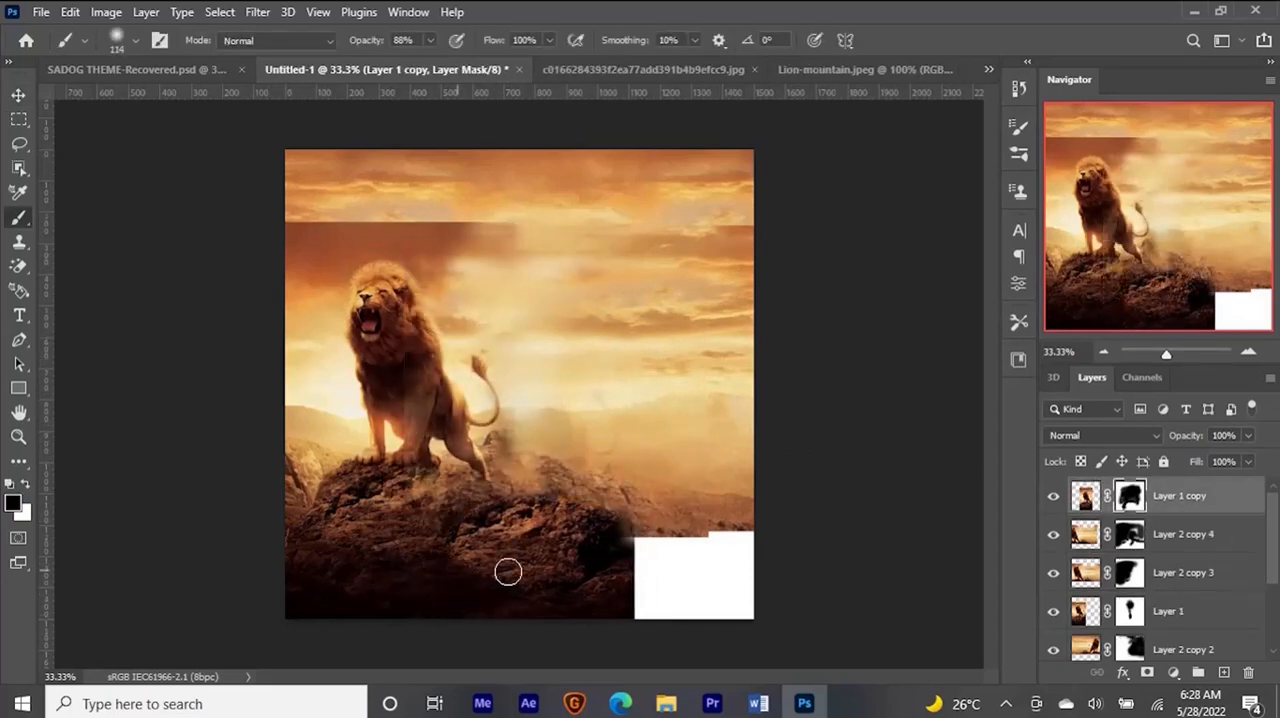
- Duplicate Layer 1 copy, shift the duplicate right over the white lower corner, and mask out its lion and sky
{"action": "key", "text": "ctrl+j"}
{"action": "key", "text": "v"}
{"action": "left_click_drag", "start_coordinate": [590, 560], "coordinate": [710, 565]}
{"action": "left_click", "coordinate": [1130, 496]}
{"action": "key", "text": "b"}
{"action": "left_click_drag", "start_coordinate": [740, 443], "coordinate": [517, 260]}
- Paint white on the mask of Layer 1 copy 2 to restore rock along the lower-right edge of the artwork
{"action": "key", "text": "v"}
{"action": "left_click", "coordinate": [1180, 534]}
{"action": "left_click", "coordinate": [1130, 534]}
{"action": "key", "text": "b"}
{"action": "left_click", "coordinate": [1183, 496]}
{"action": "left_click", "coordinate": [1130, 496]}
{"action": "key", "text": "b"}
{"action": "key", "text": "x"}
{"action": "left_click_drag", "start_coordinate": [748, 538], "coordinate": [735, 554]}
- Check the SADOG THEME reference, then duplicate Layer 2 copy 3 and move the duplicate to the top of the layer stack
{"action": "left_click", "coordinate": [144, 70]}
{"action": "left_click", "coordinate": [477, 74]}
{"action": "left_click", "coordinate": [1240, 611]}
{"action": "key", "text": "ctrl+j"}
{"action": "key", "text": "ctrl+bracketright"}
{"action": "key", "text": "ctrl+bracketright"}
{"action": "key", "text": "ctrl+bracketright"}
- Paint the mask of Layer 2 copy 5 in black and white, clearing its lion and bringing in the boulder behind the main lion
{"action": "left_click", "coordinate": [1130, 496]}
{"action": "key", "text": "b"}
{"action": "key", "text": "x"}
{"action": "mouse_move", "coordinate": [372, 312]}
{"action": "left_mouse_down"}
{"action": "mouse_move", "coordinate": [318, 410]}
{"action": "mouse_move", "coordinate": [372, 418]}
{"action": "left_mouse_up"}
{"action": "key", "text": "x"}
{"action": "mouse_move", "coordinate": [516, 450]}
{"action": "left_mouse_down"}
{"action": "mouse_move", "coordinate": [550, 496]}
{"action": "mouse_move", "coordinate": [674, 496]}
{"action": "mouse_move", "coordinate": [550, 466]}
{"action": "mouse_move", "coordinate": [562, 470]}
{"action": "left_mouse_up"}
{"action": "key", "text": "v"}
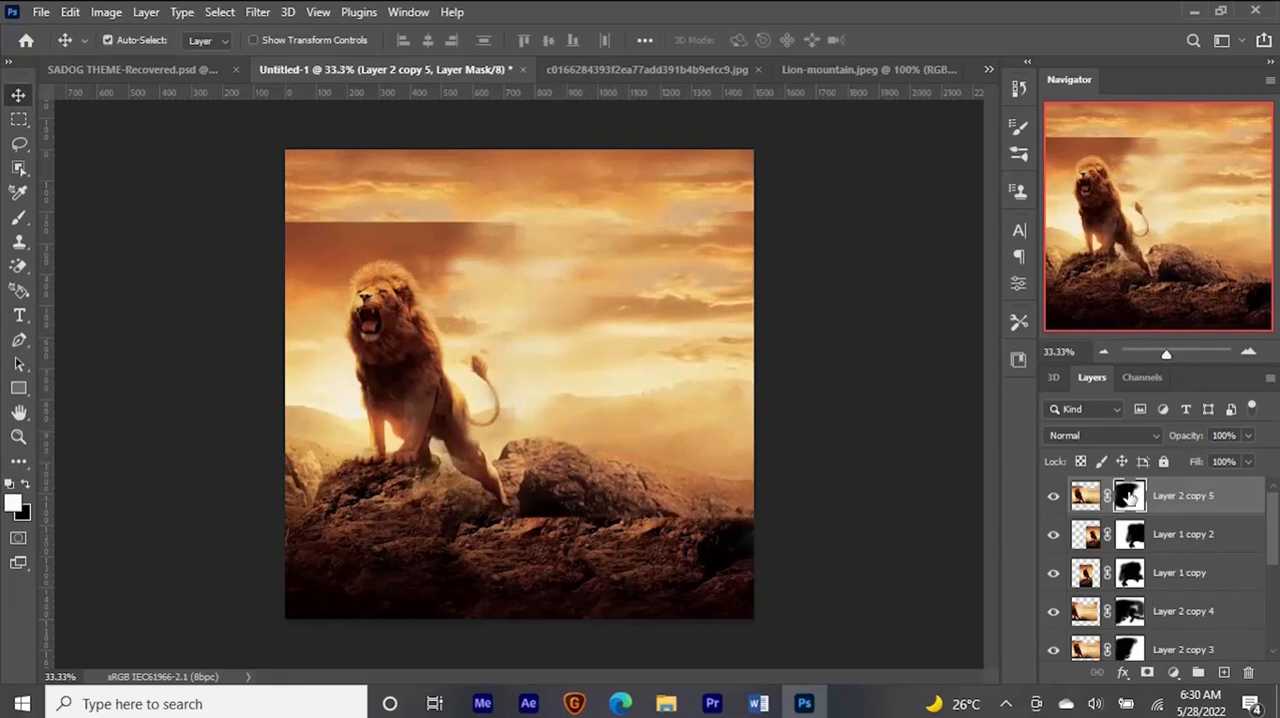
- Paint black on the mask of Layer 2 copy 5 to remove the extended hind leg and blend the boulder's lower seam
{"action": "key", "text": "b"}
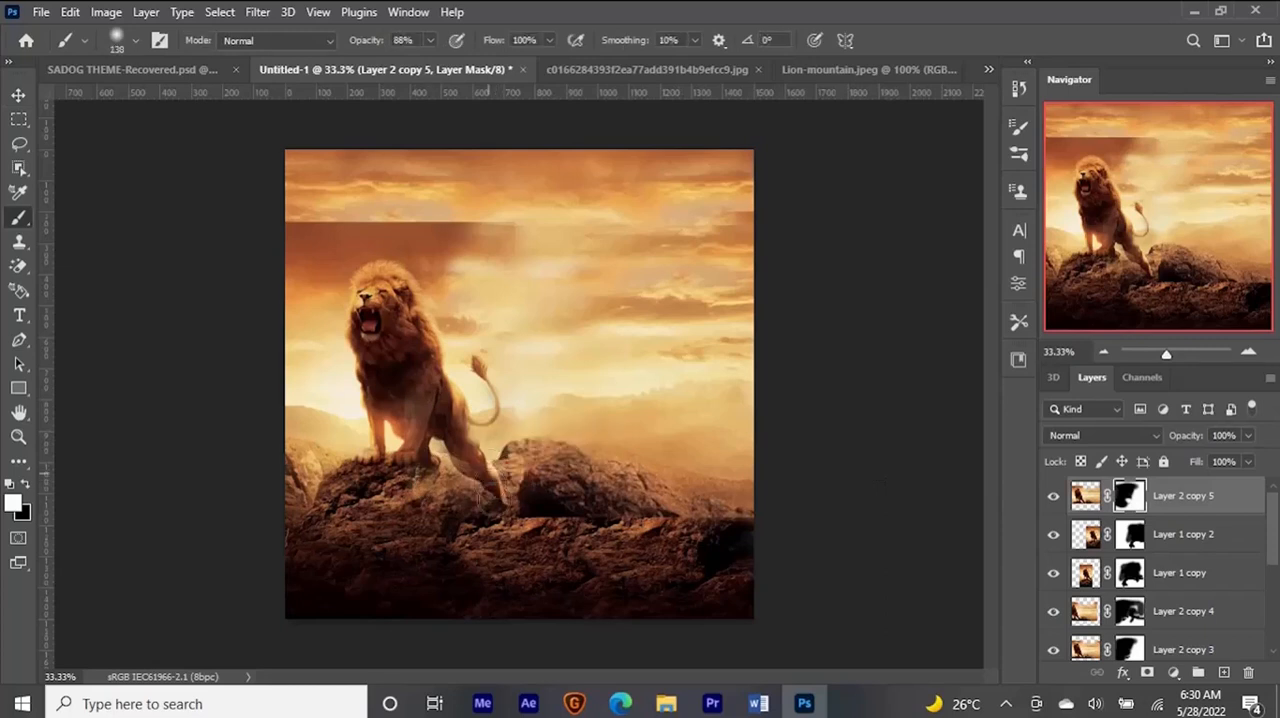
{"action": "key", "text": "x"}
{"action": "mouse_move", "coordinate": [438, 471]}
{"action": "left_mouse_down"}
{"action": "mouse_move", "coordinate": [459, 451]}
{"action": "mouse_move", "coordinate": [450, 459]}
{"action": "mouse_move", "coordinate": [484, 449]}
{"action": "mouse_move", "coordinate": [500, 460]}
{"action": "mouse_move", "coordinate": [478, 456]}
{"action": "mouse_move", "coordinate": [485, 440]}
{"action": "left_mouse_up"}
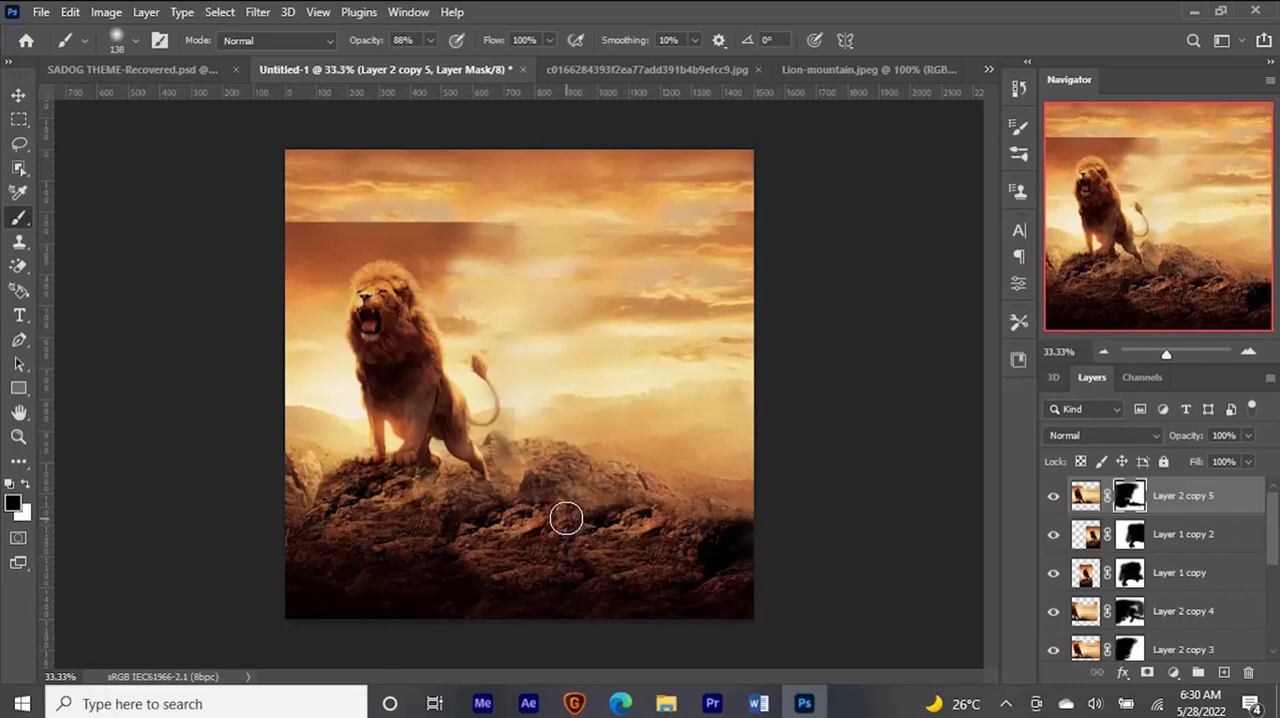
- Duplicate Layer 1 copy 2, move it about 234 px left and 125 px up, and target its mask for blending the rock ridge
{"action": "key", "text": "v"}
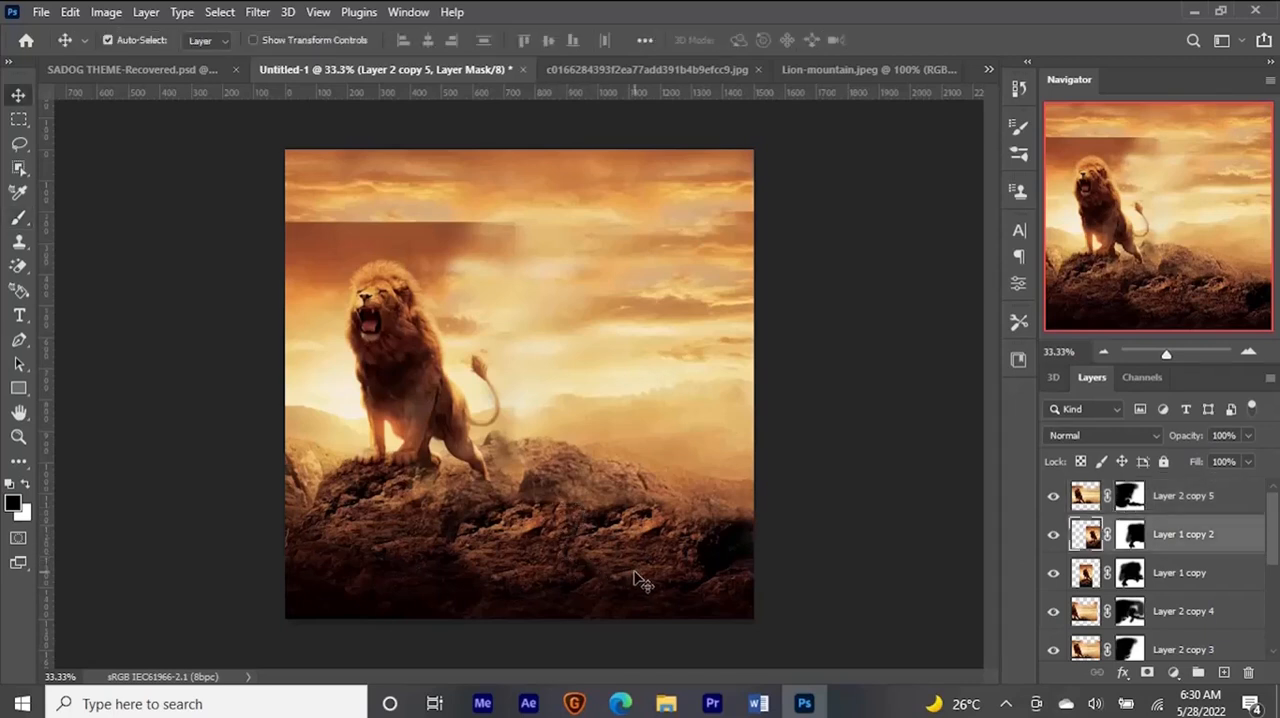
{"action": "left_click", "coordinate": [628, 576]}
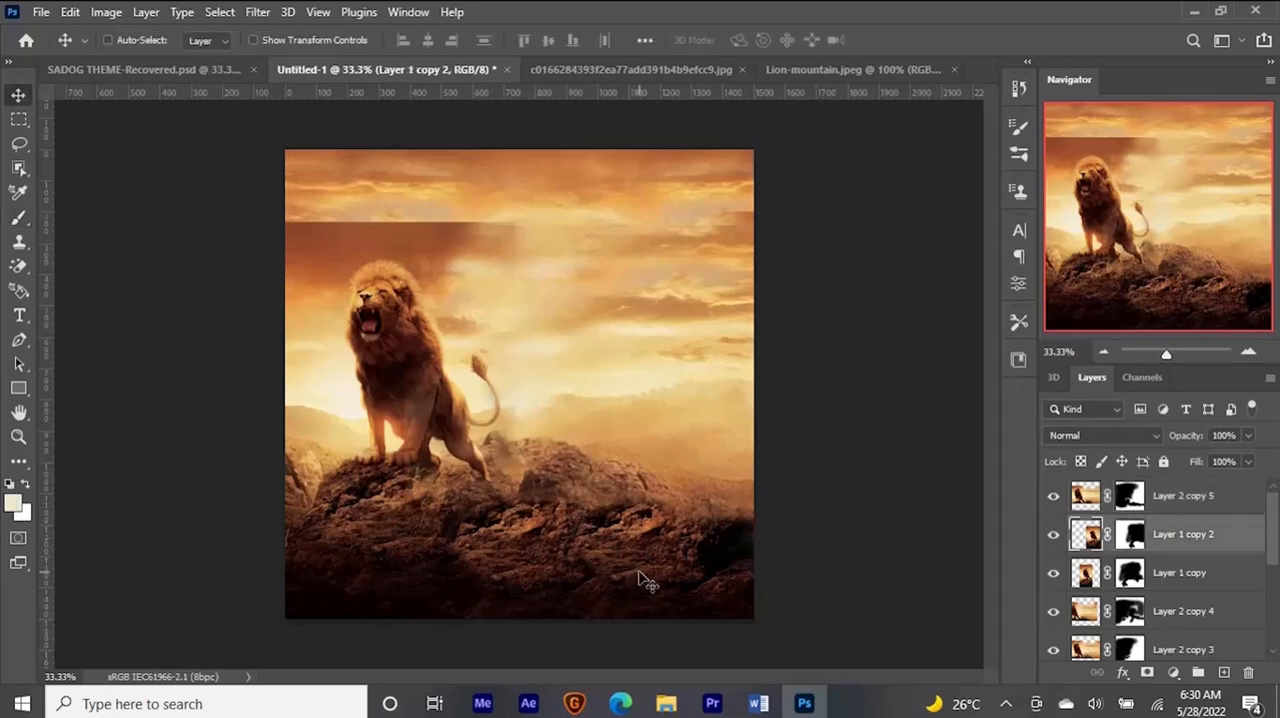
{"action": "key", "text": "ctrl+j"}
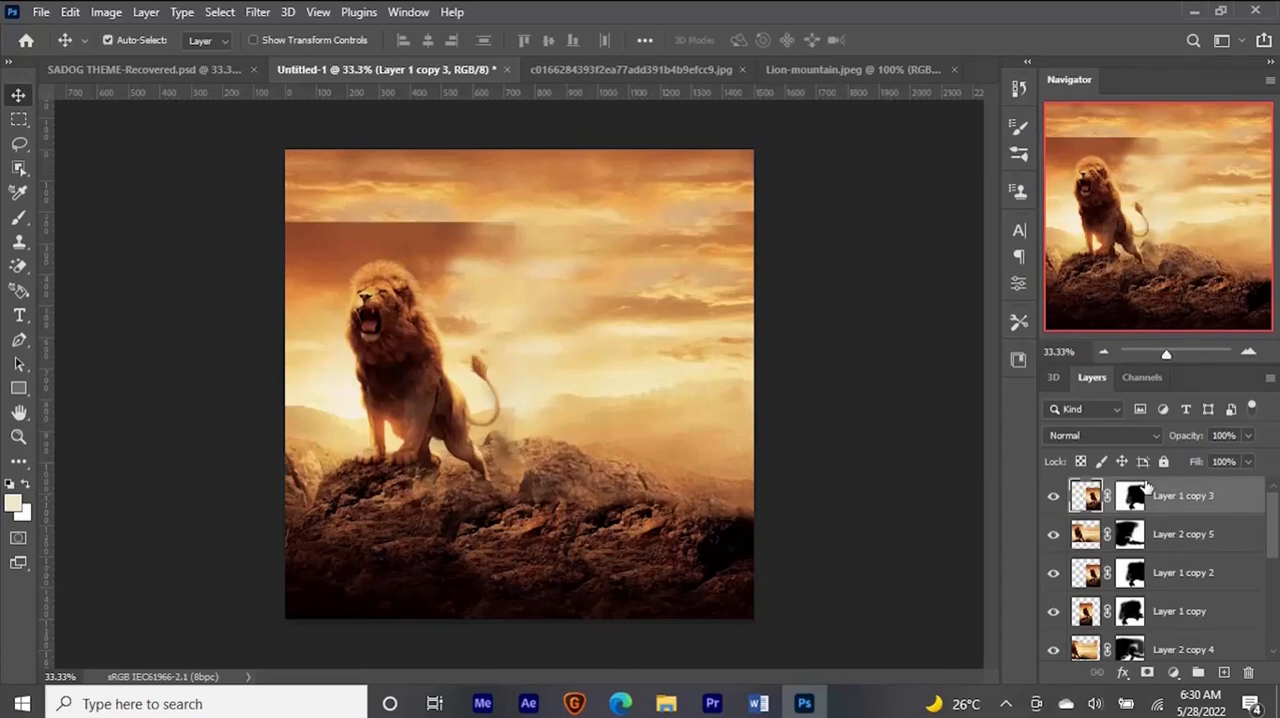
{"action": "left_click_drag", "start_coordinate": [630, 523], "coordinate": [554, 501]}
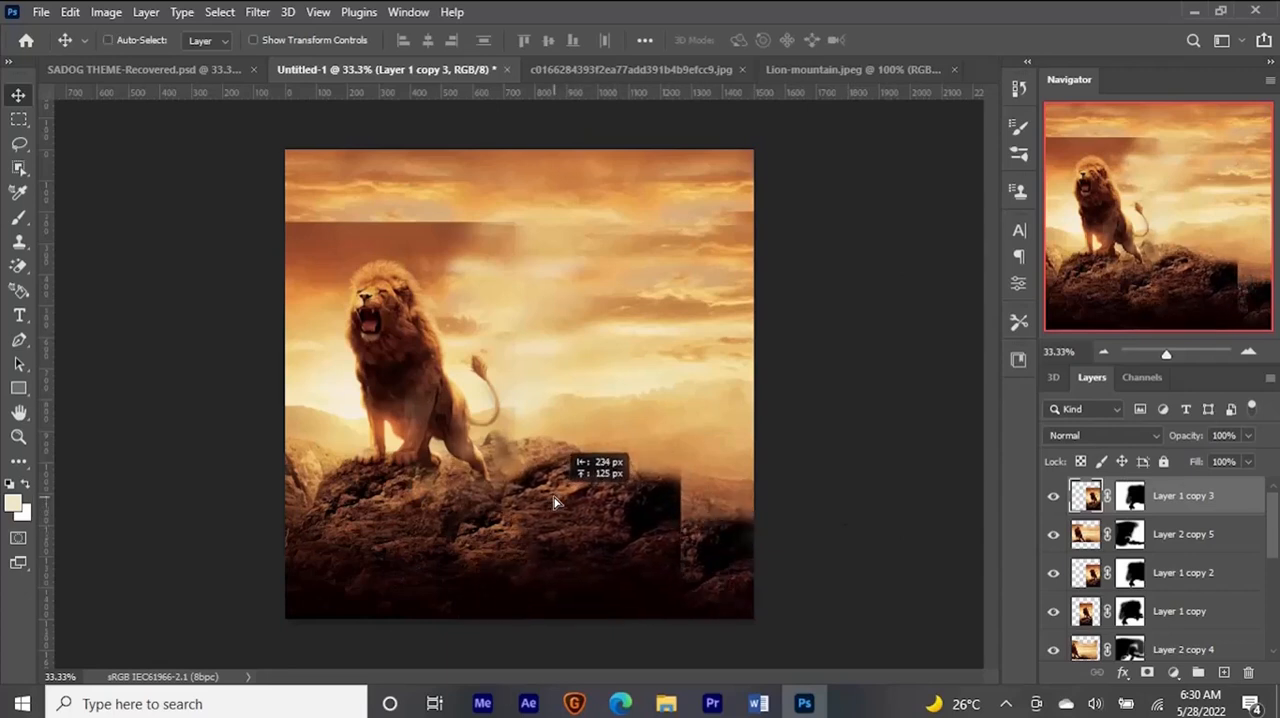
{"action": "left_click", "coordinate": [1130, 496]}
{"action": "key", "text": "b"}
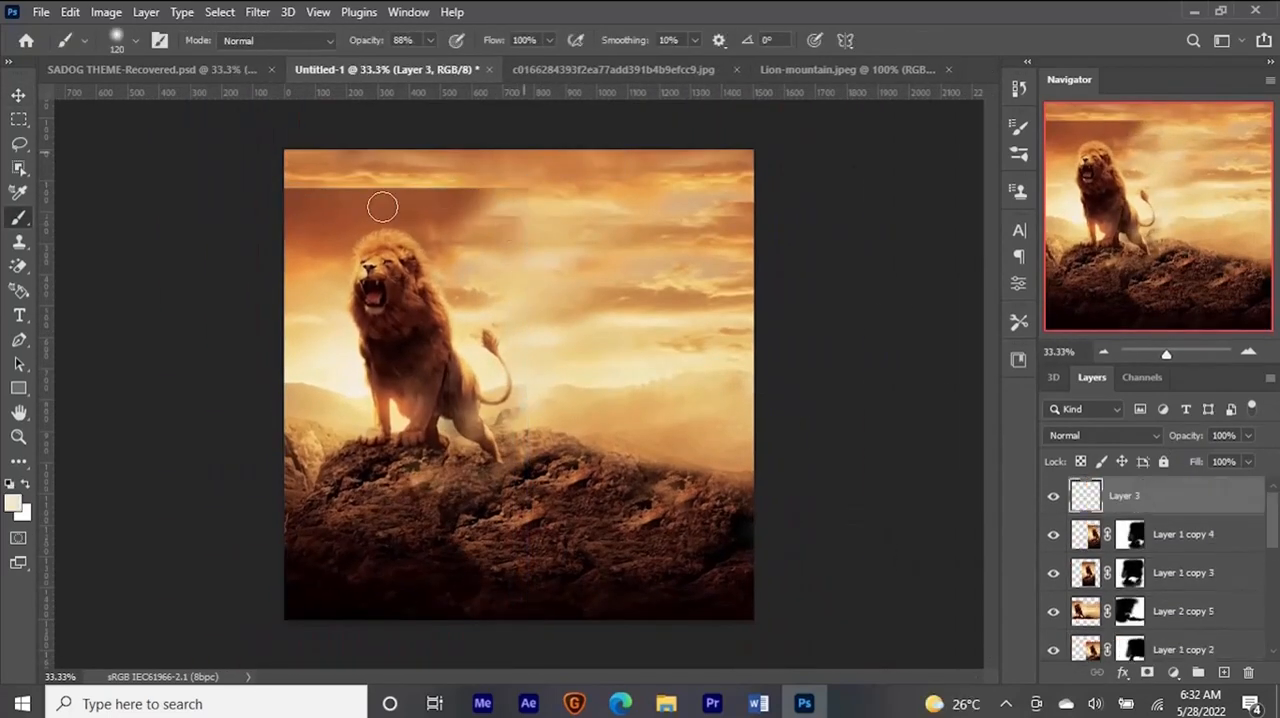
- Cover the hard sky seam above the lion with brown cloud colour, and merge all layers above the Background into one
{"action": "left_click_drag", "start_coordinate": [380, 206], "coordinate": [500, 190]}
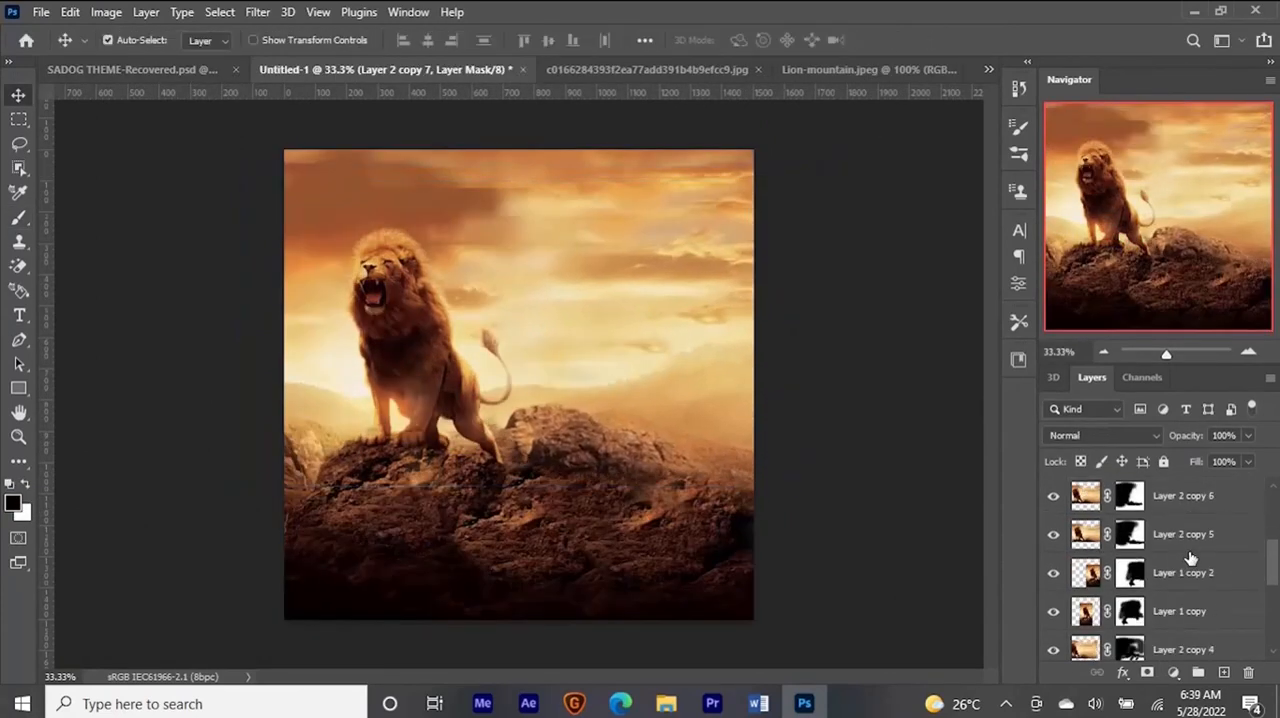
{"action": "scroll", "coordinate": [1190, 558], "scroll_direction": "down", "scroll_amount": 5}
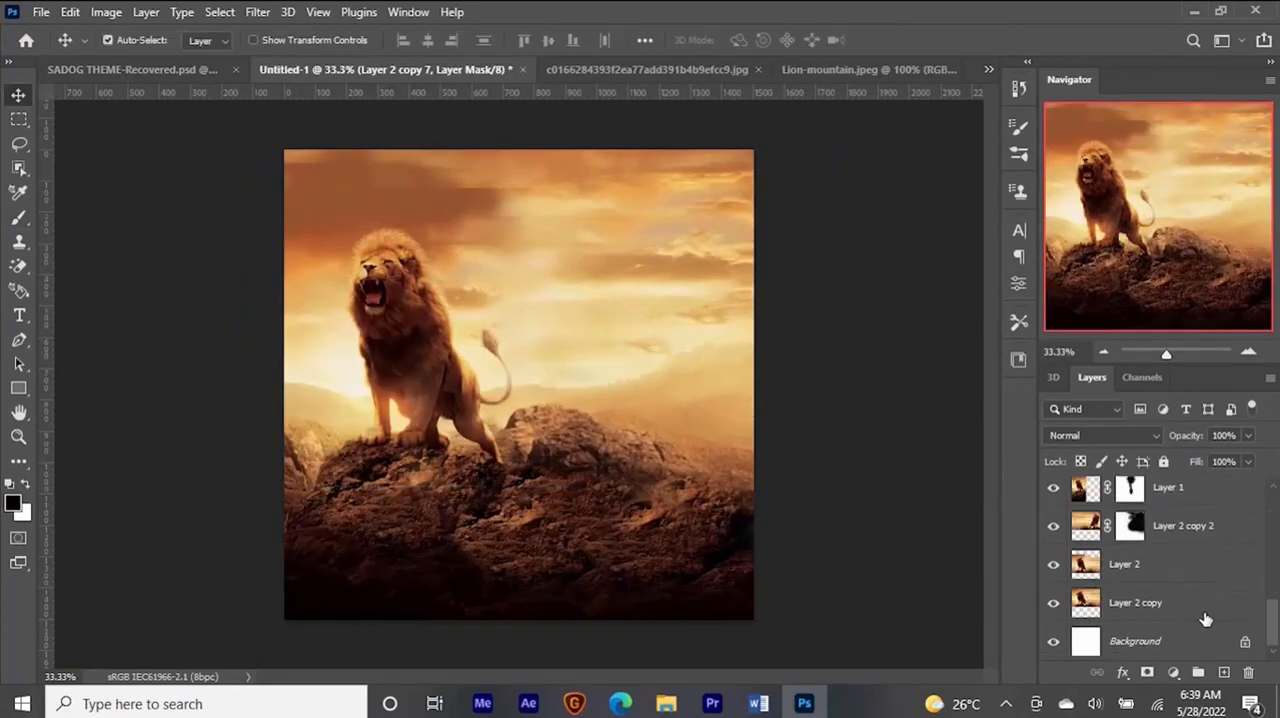
{"action": "left_click", "coordinate": [1210, 612], "text": "shift"}
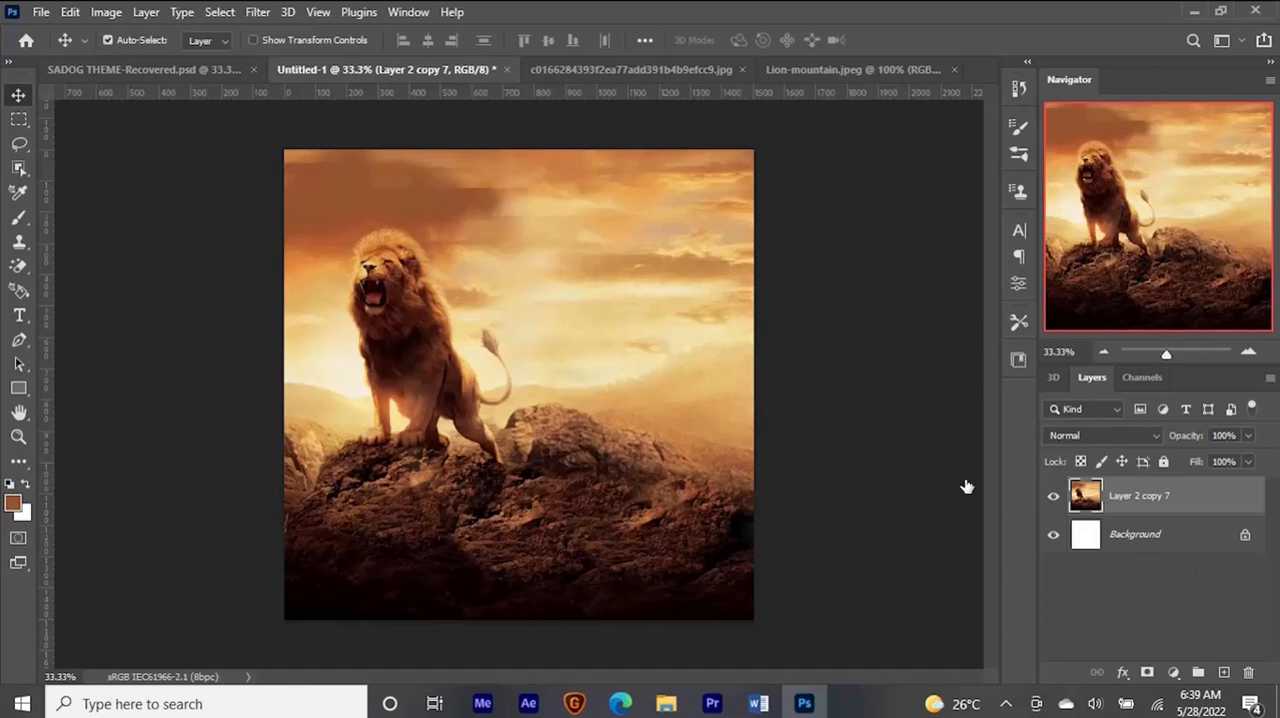
- Blend the brown cloud patch above the lion into the sky with the Mixer Brush at a 186 px brush size
{"action": "left_click", "coordinate": [22, 201]}
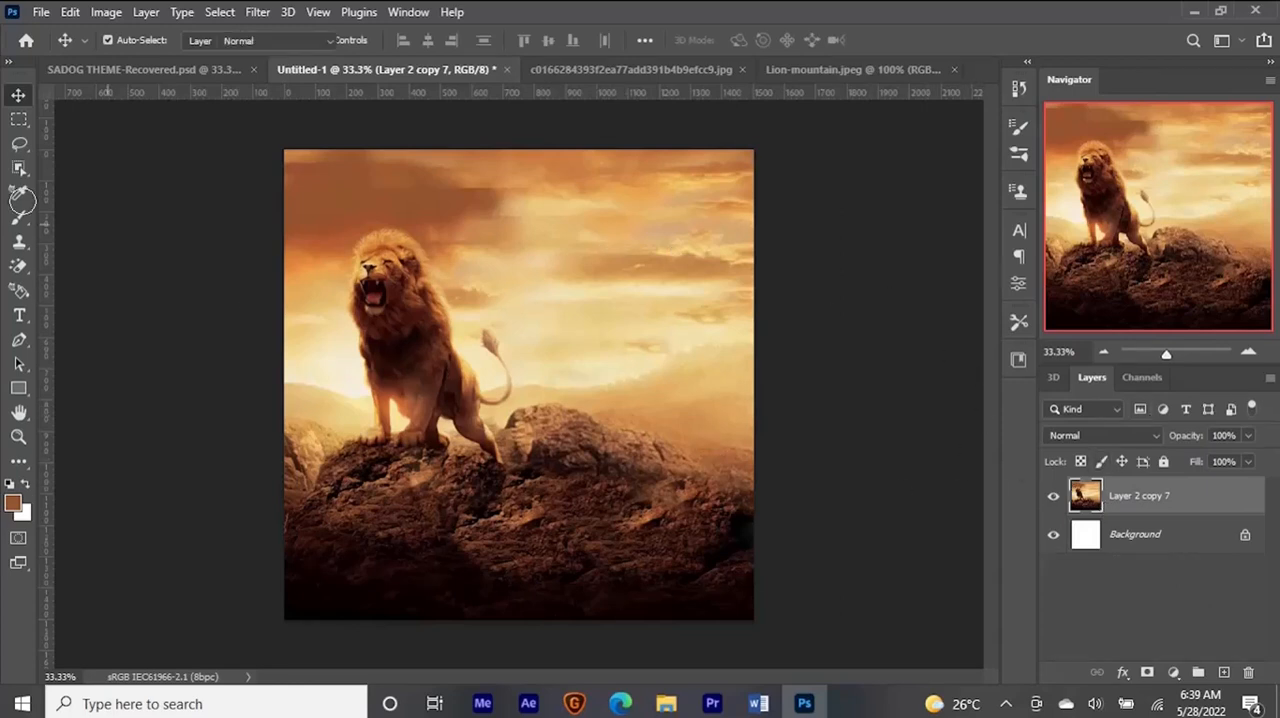
{"action": "right_click", "coordinate": [13, 218]}
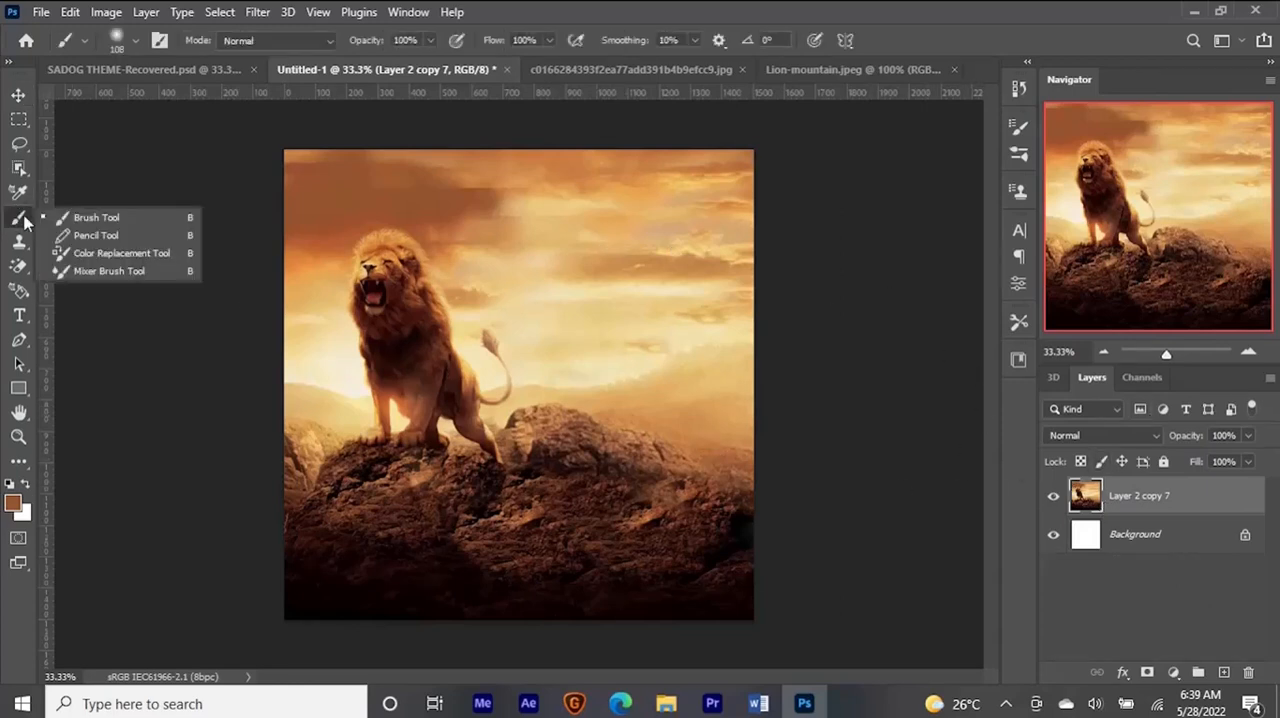
{"action": "left_click", "coordinate": [110, 271]}
{"action": "left_click_drag", "start_coordinate": [486, 218], "coordinate": [515, 219]}
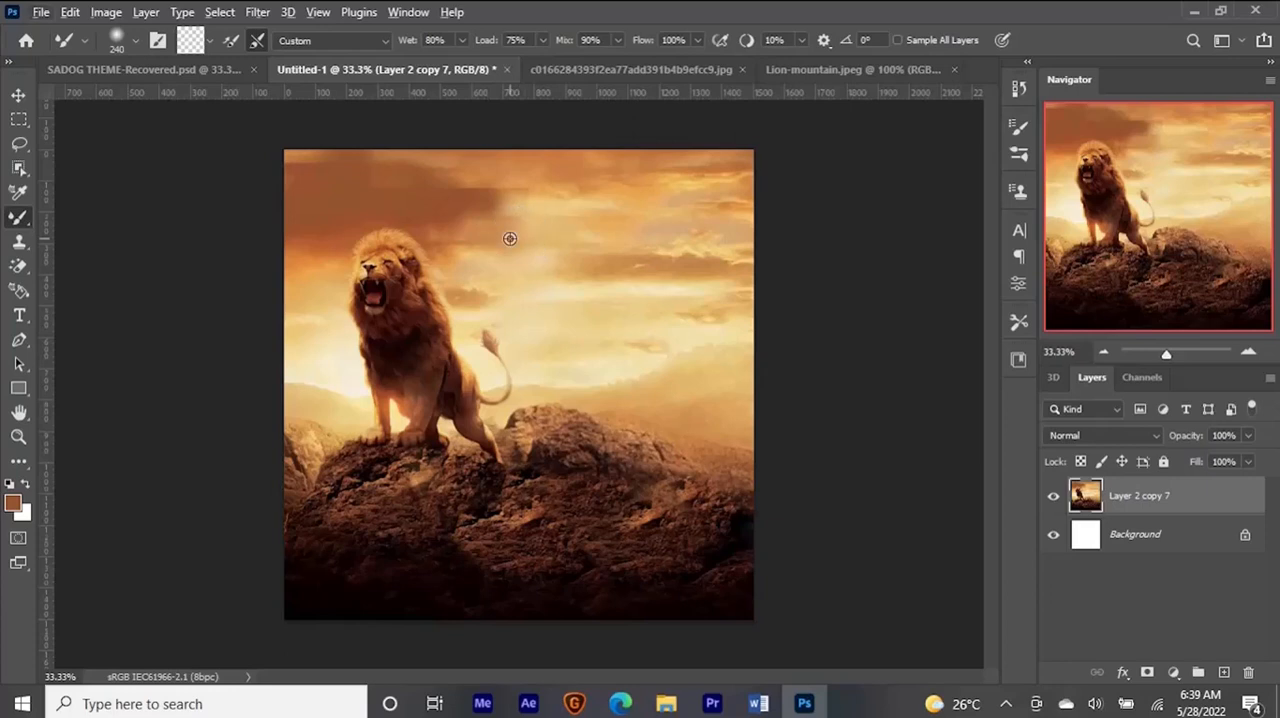
{"action": "left_click_drag", "start_coordinate": [540, 244], "coordinate": [533, 250]}
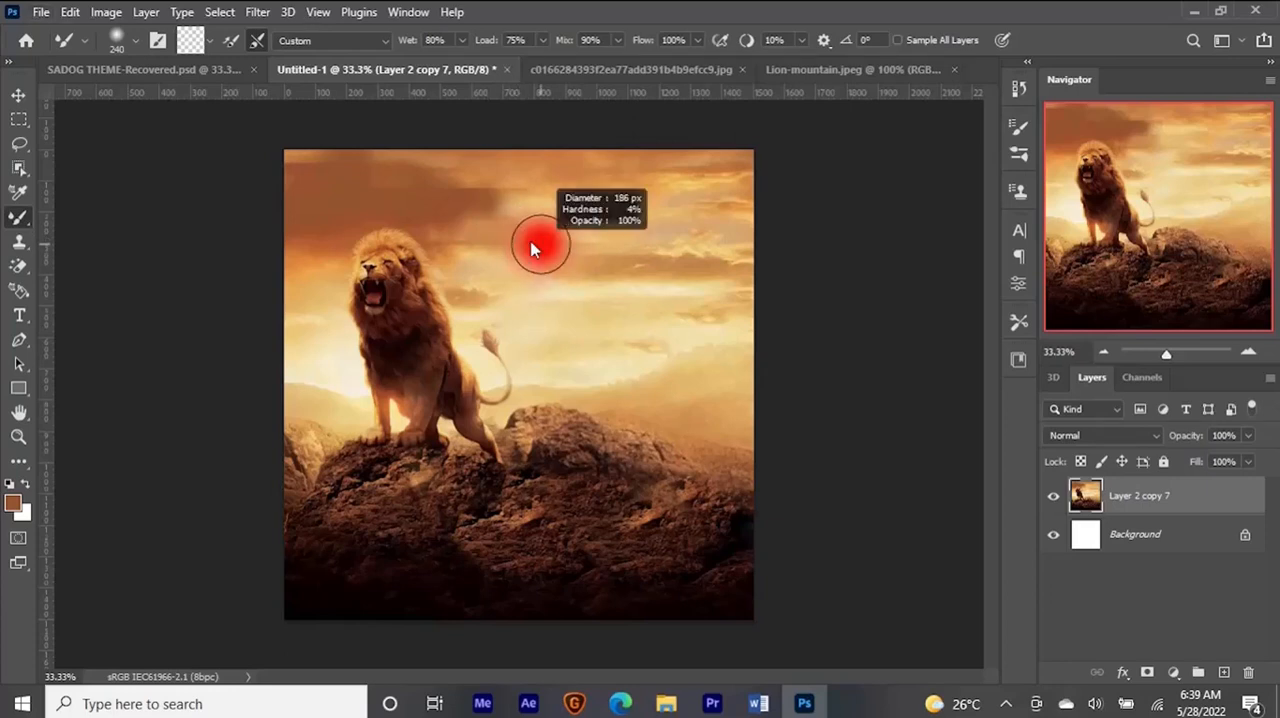
{"action": "left_click_drag", "start_coordinate": [531, 191], "coordinate": [455, 185]}
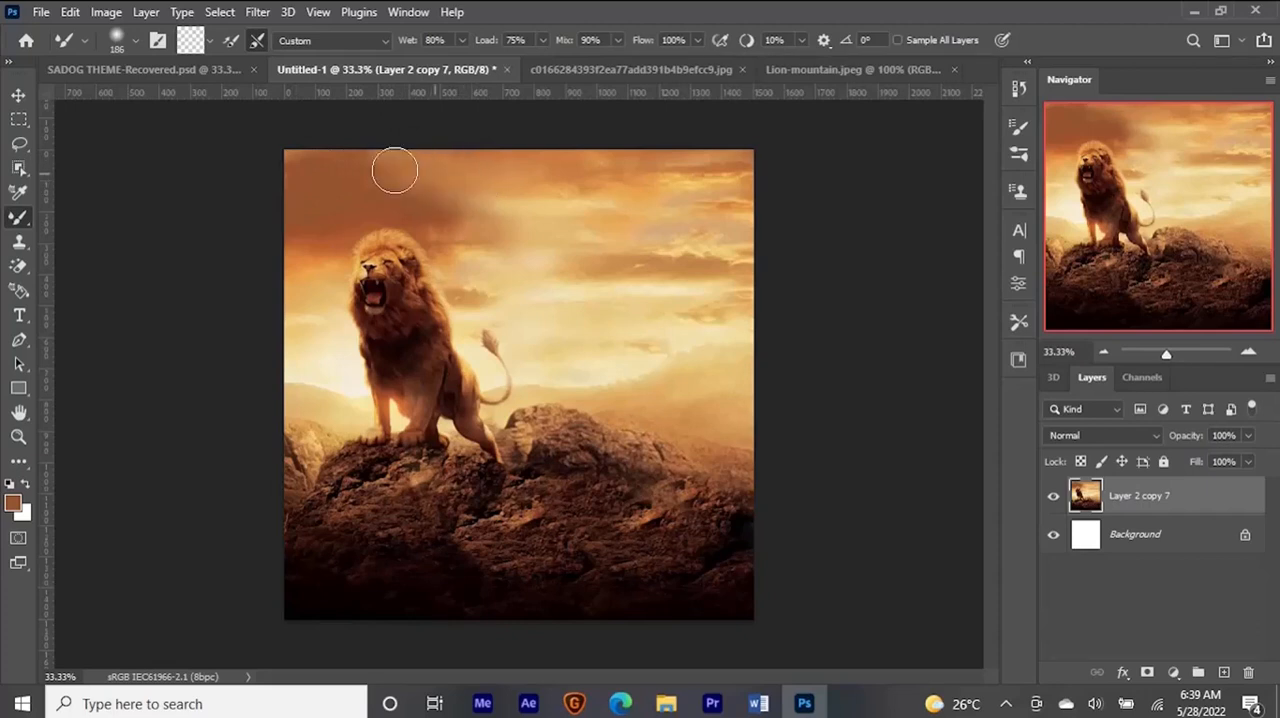
{"action": "mouse_move", "coordinate": [399, 162]}
{"action": "left_mouse_down"}
{"action": "mouse_move", "coordinate": [334, 169]}
{"action": "mouse_move", "coordinate": [356, 170]}
{"action": "left_mouse_up"}
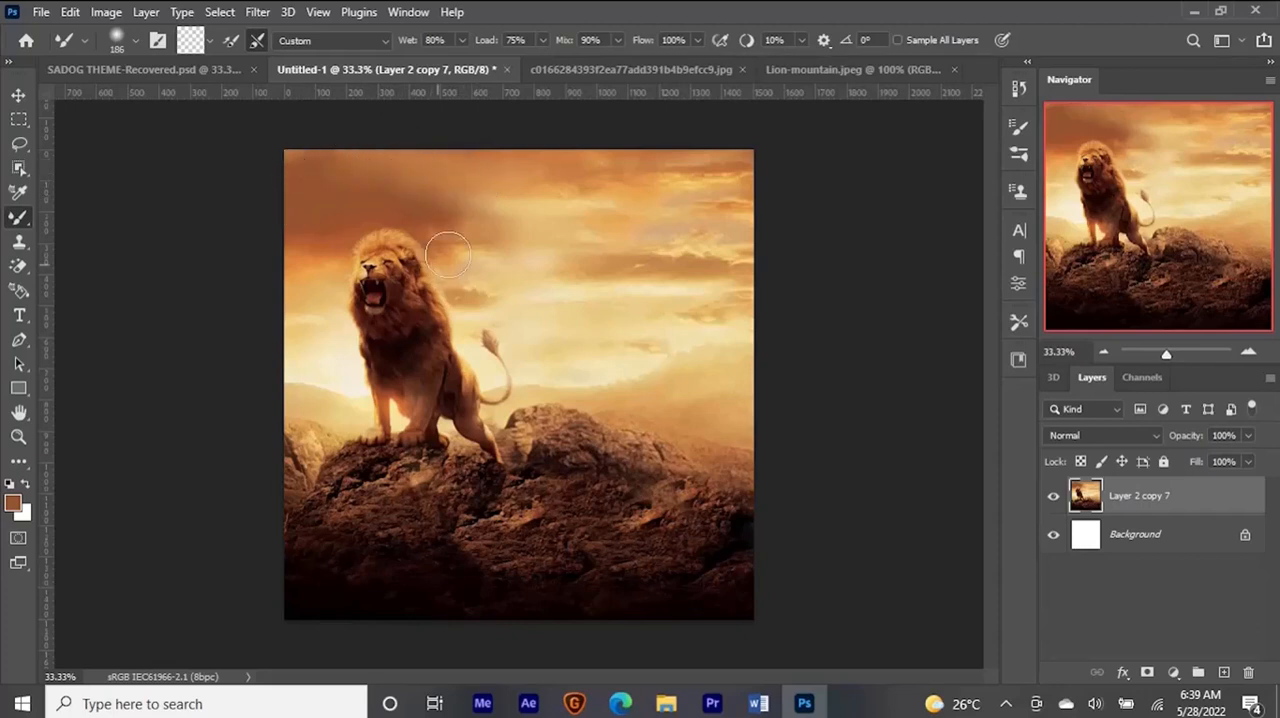
- Smooth the remaining sky transitions beside the dark cloud and above the distant hills with the Mixer Brush
{"action": "left_click_drag", "start_coordinate": [508, 211], "coordinate": [494, 203]}
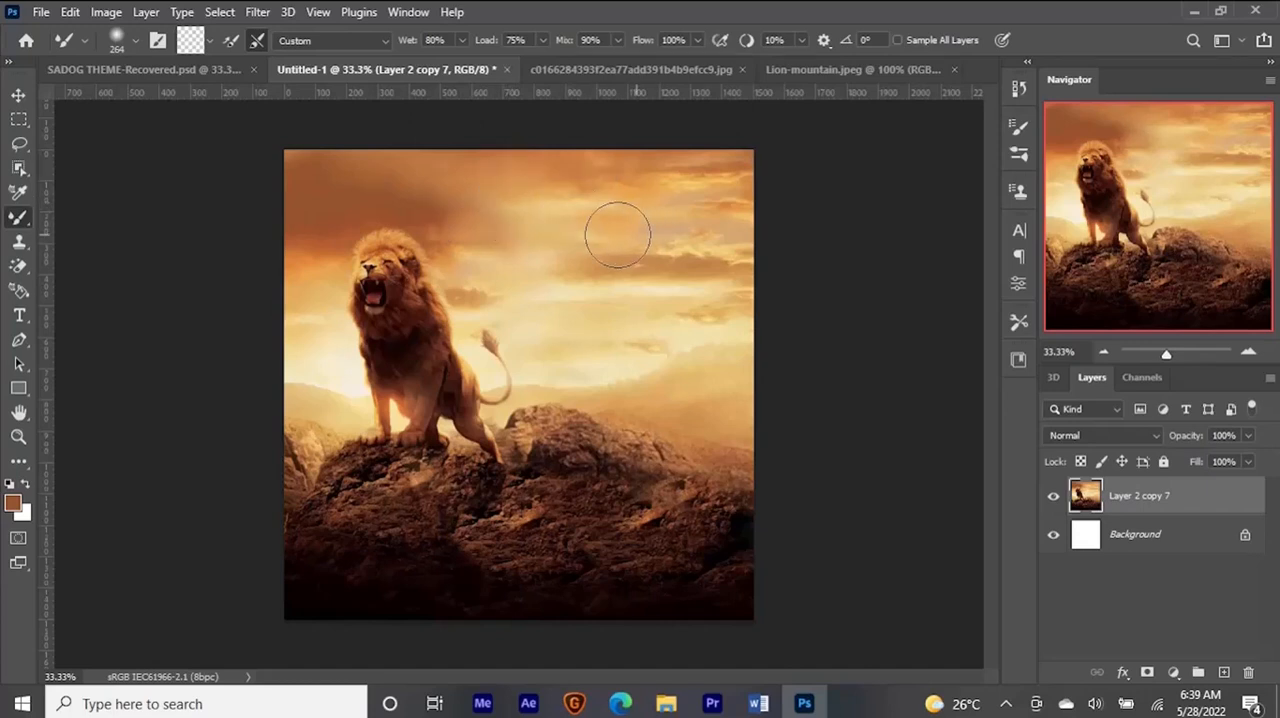
{"action": "mouse_move", "coordinate": [566, 270]}
{"action": "left_mouse_down"}
{"action": "mouse_move", "coordinate": [546, 279]}
{"action": "mouse_move", "coordinate": [599, 330]}
{"action": "mouse_move", "coordinate": [645, 348]}
{"action": "left_mouse_up"}
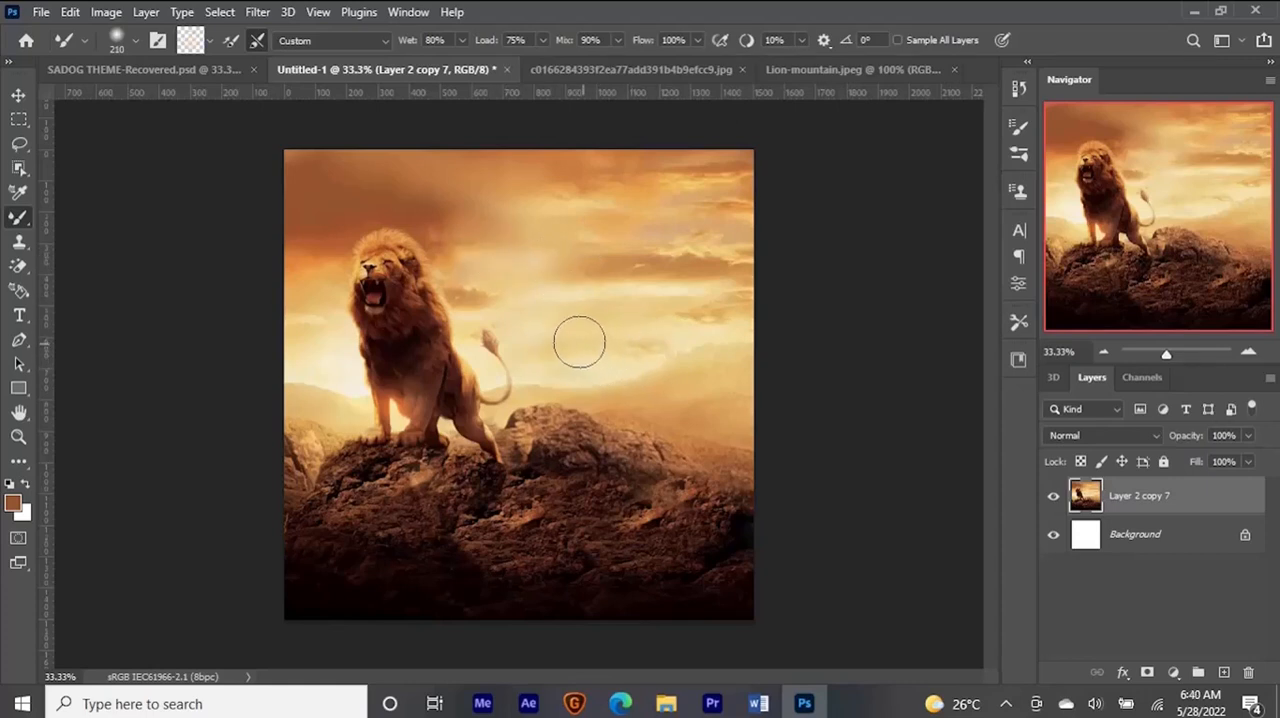
{"action": "left_click_drag", "start_coordinate": [618, 332], "coordinate": [592, 303]}
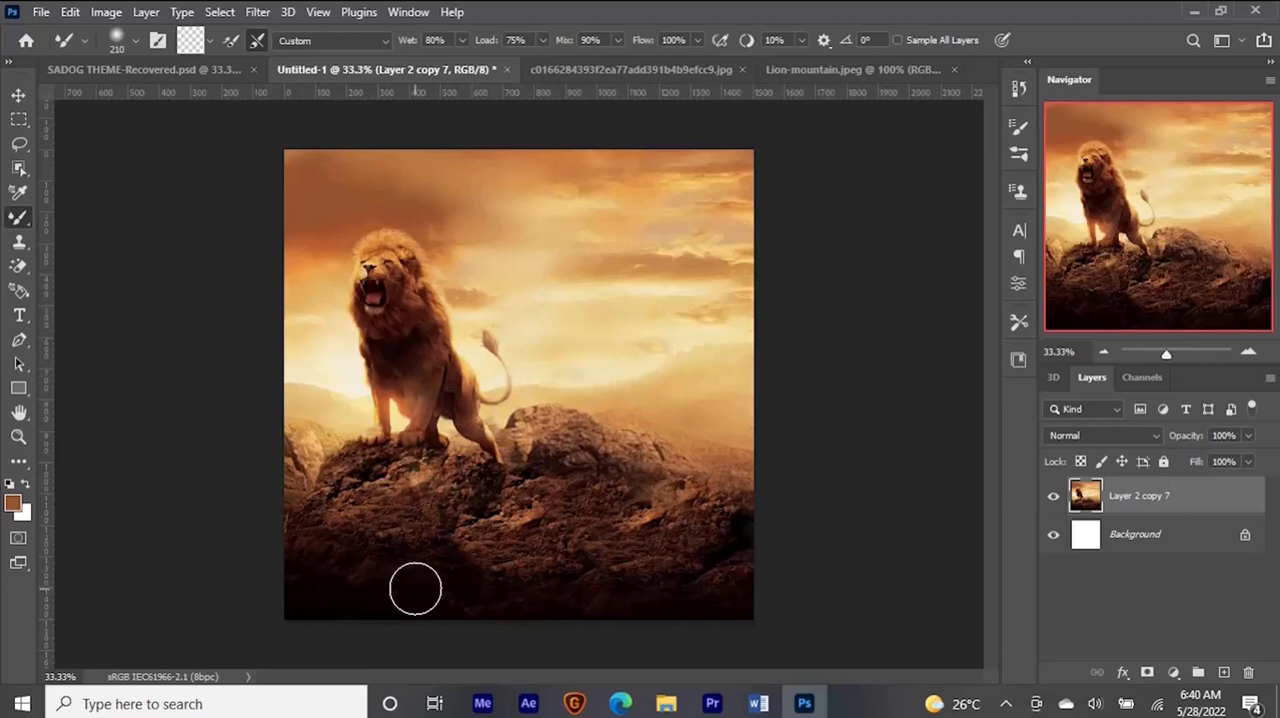
- Start a Field Blur on the merged lion layer, with the first pin at 0 px and an added pin at 15 px
{"action": "key", "text": "v"}
{"action": "left_click", "coordinate": [256, 12]}
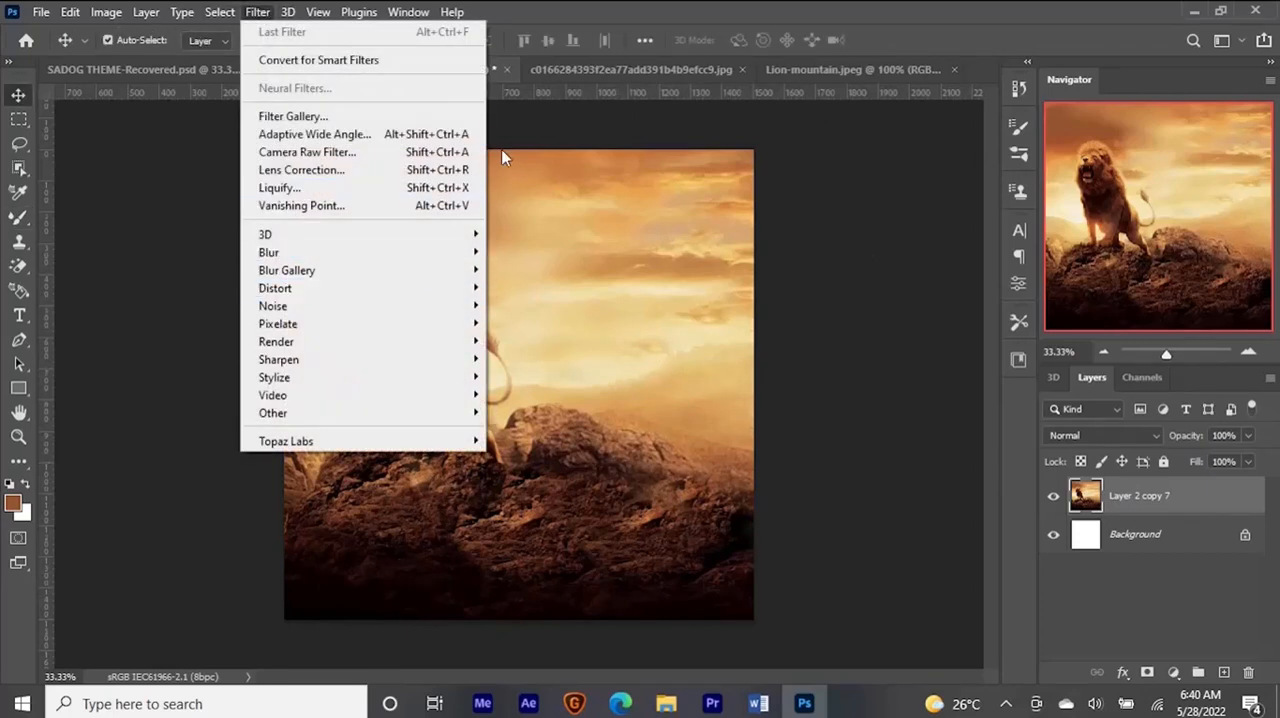
{"action": "mouse_move", "coordinate": [424, 258]}
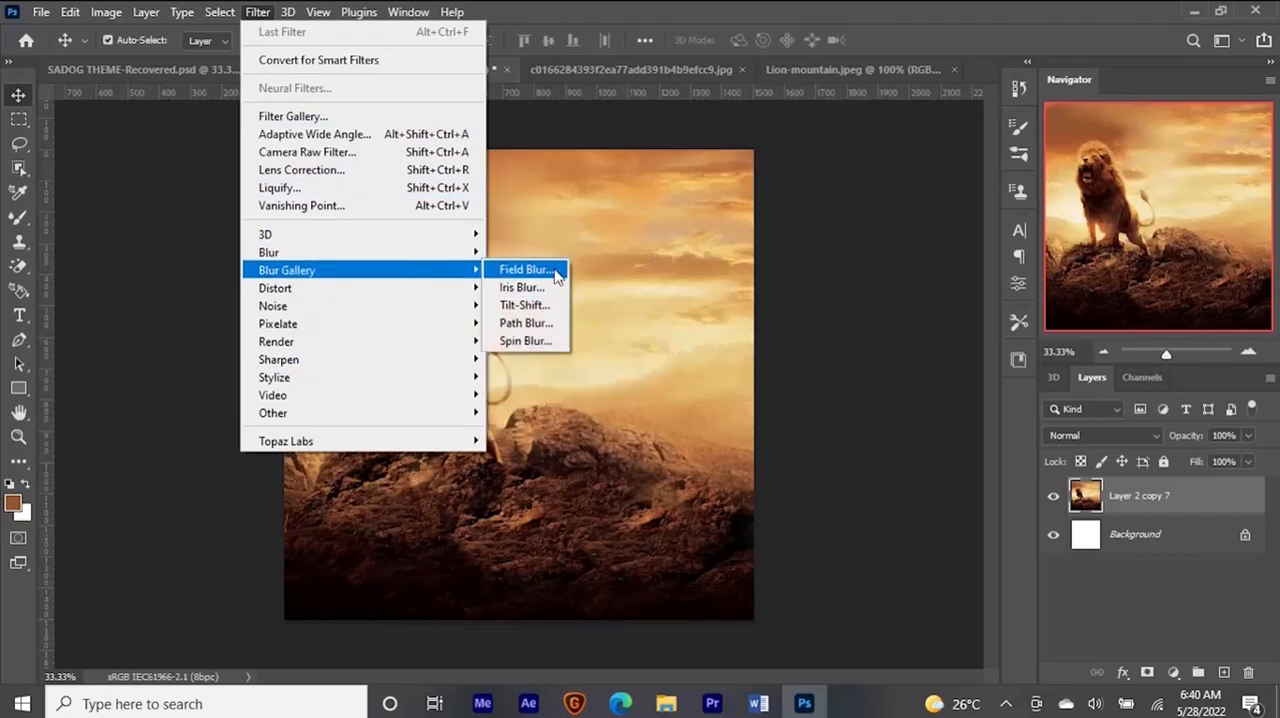
{"action": "left_click", "coordinate": [554, 270]}
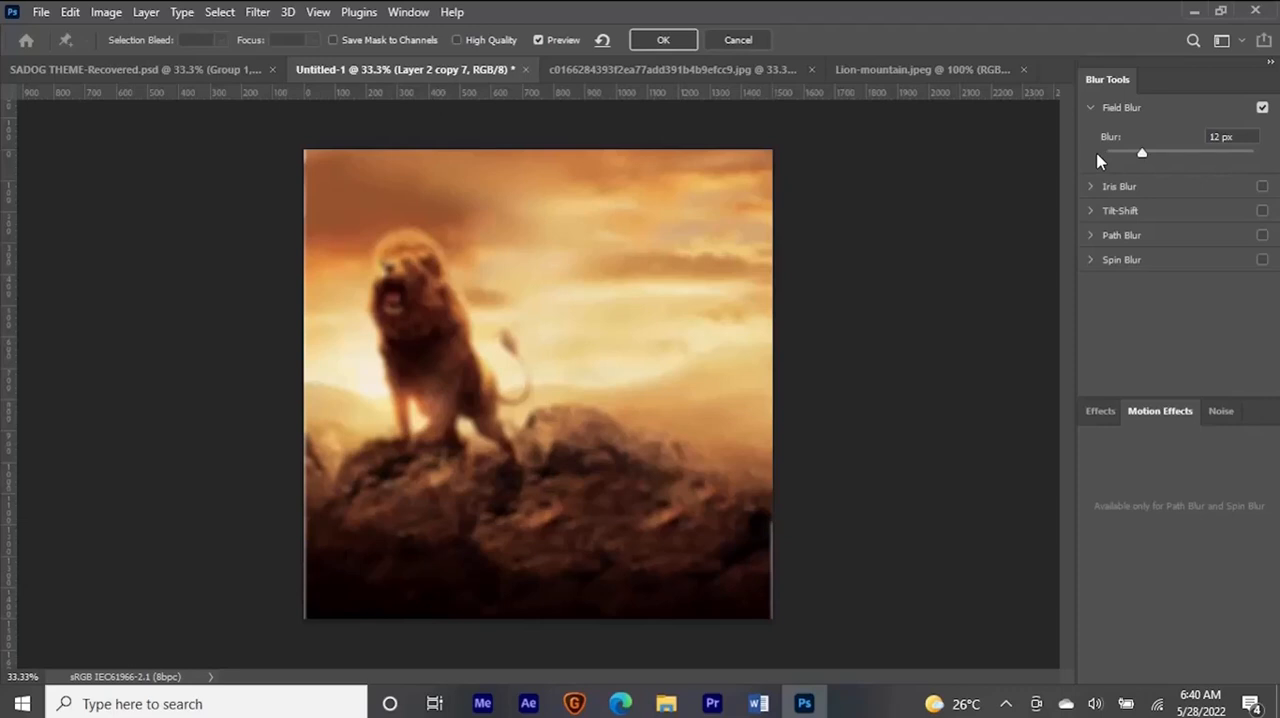
{"action": "left_click", "coordinate": [1102, 156]}
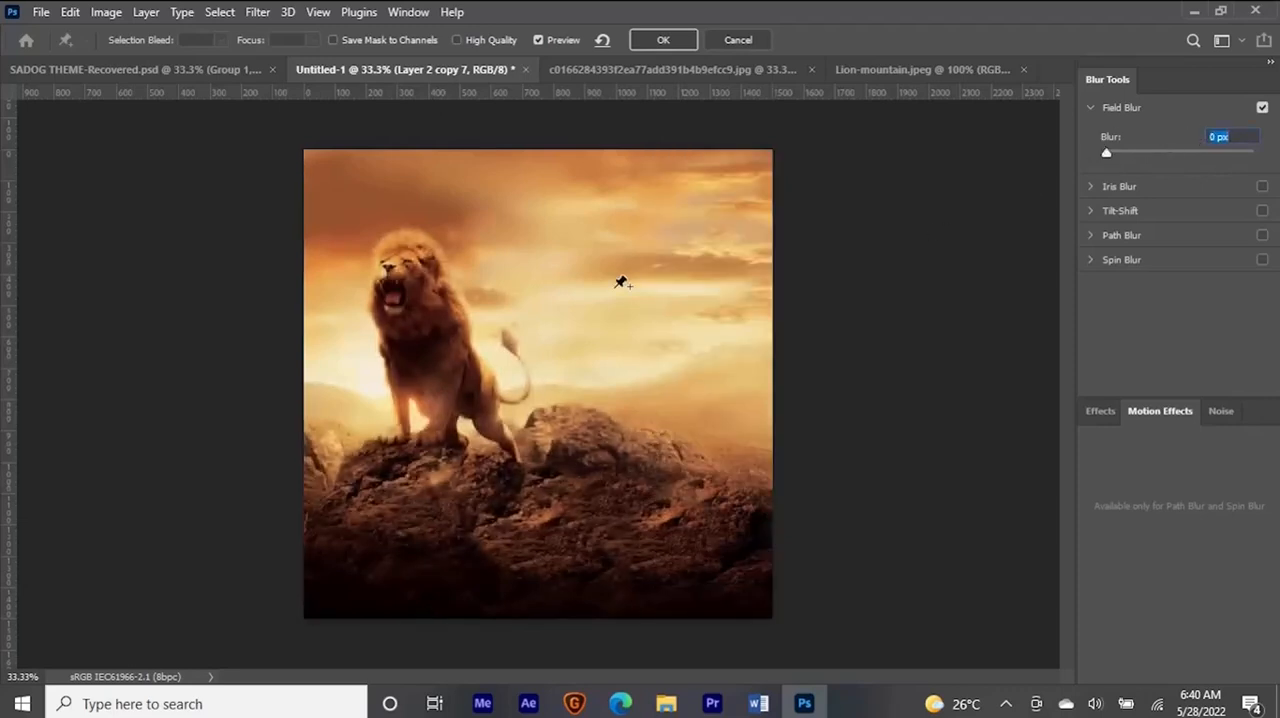
{"action": "type", "text": "15"}
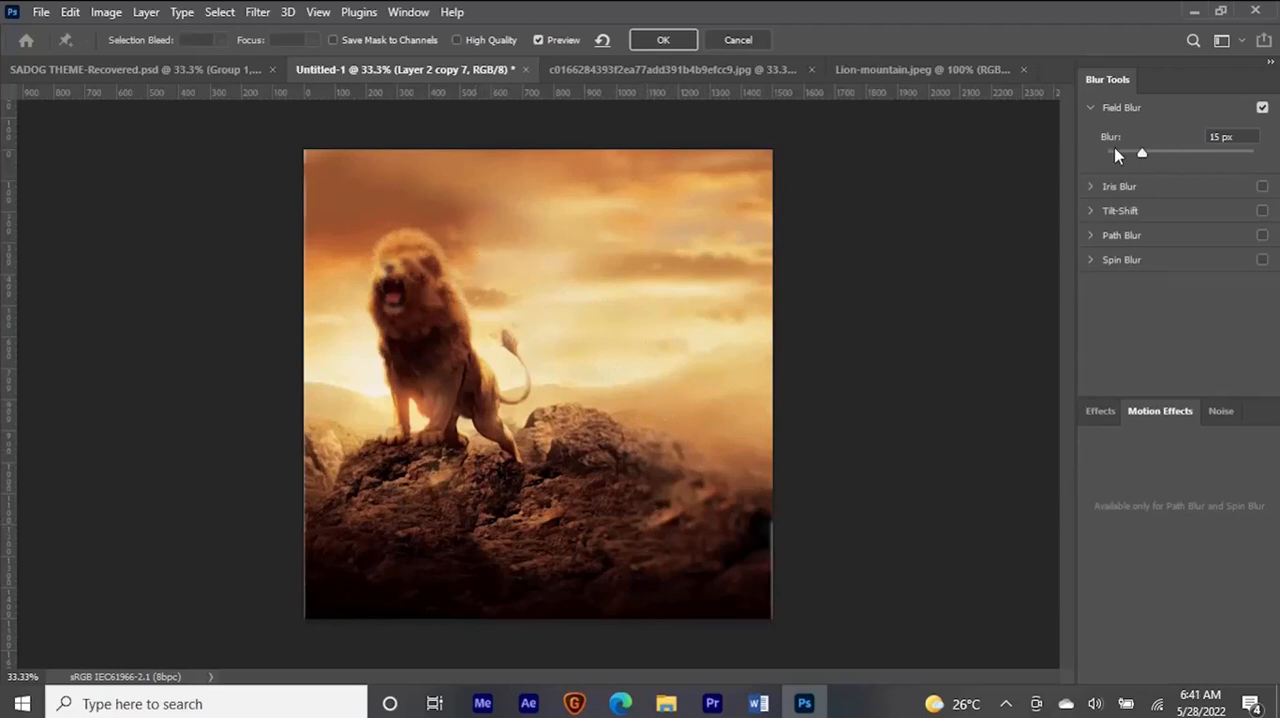
- Set 0 px blur pins on the lion's face and the right rocky slope, and add a 15 px pin at the left rocks
{"action": "left_click_drag", "start_coordinate": [1142, 157], "coordinate": [1075, 153]}
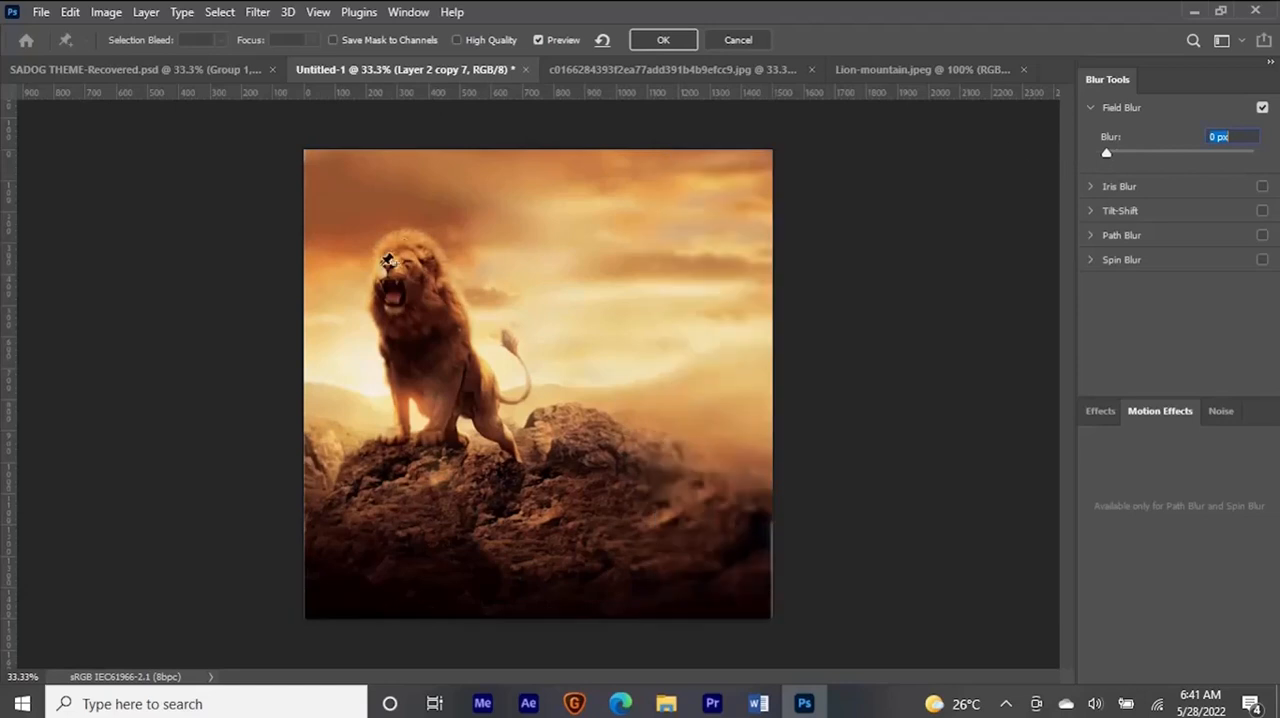
{"action": "left_click", "coordinate": [715, 462]}
{"action": "left_click_drag", "start_coordinate": [1140, 157], "coordinate": [1051, 149]}
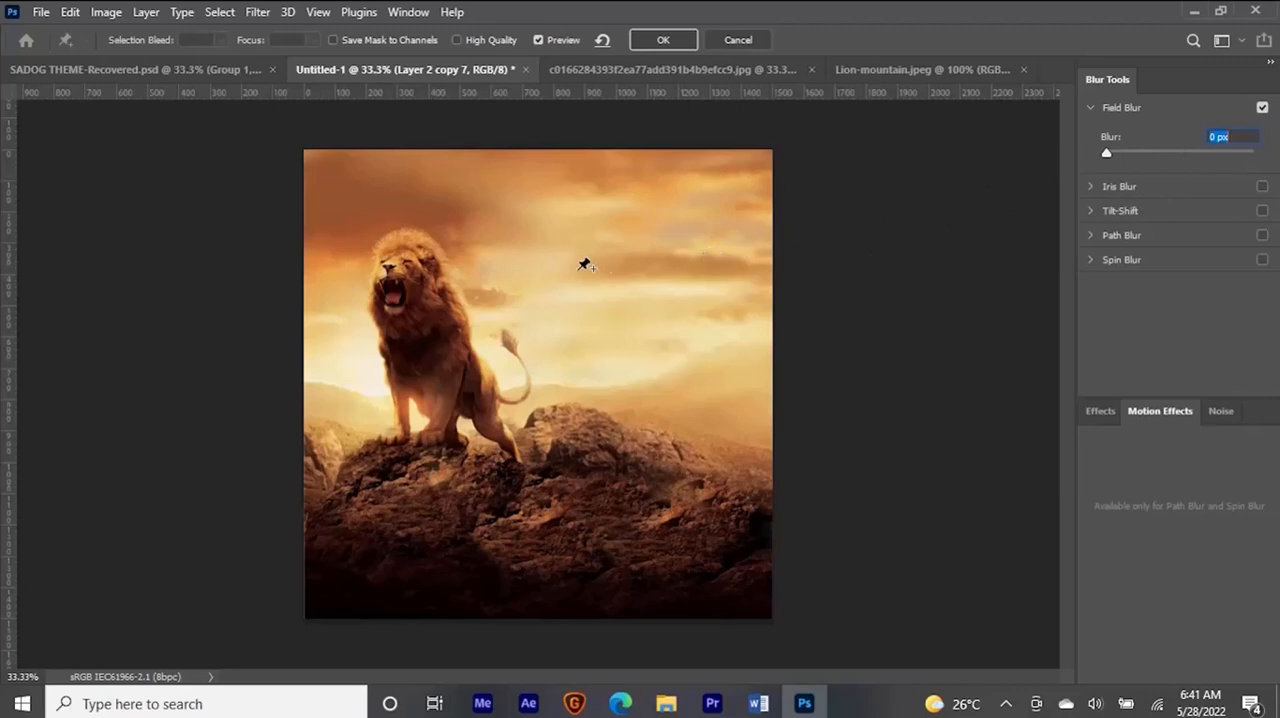
{"action": "type", "text": "15"}
{"action": "left_click_drag", "start_coordinate": [1127, 156], "coordinate": [1124, 157]}
{"action": "type", "text": "15"}
{"action": "key", "text": "Return"}
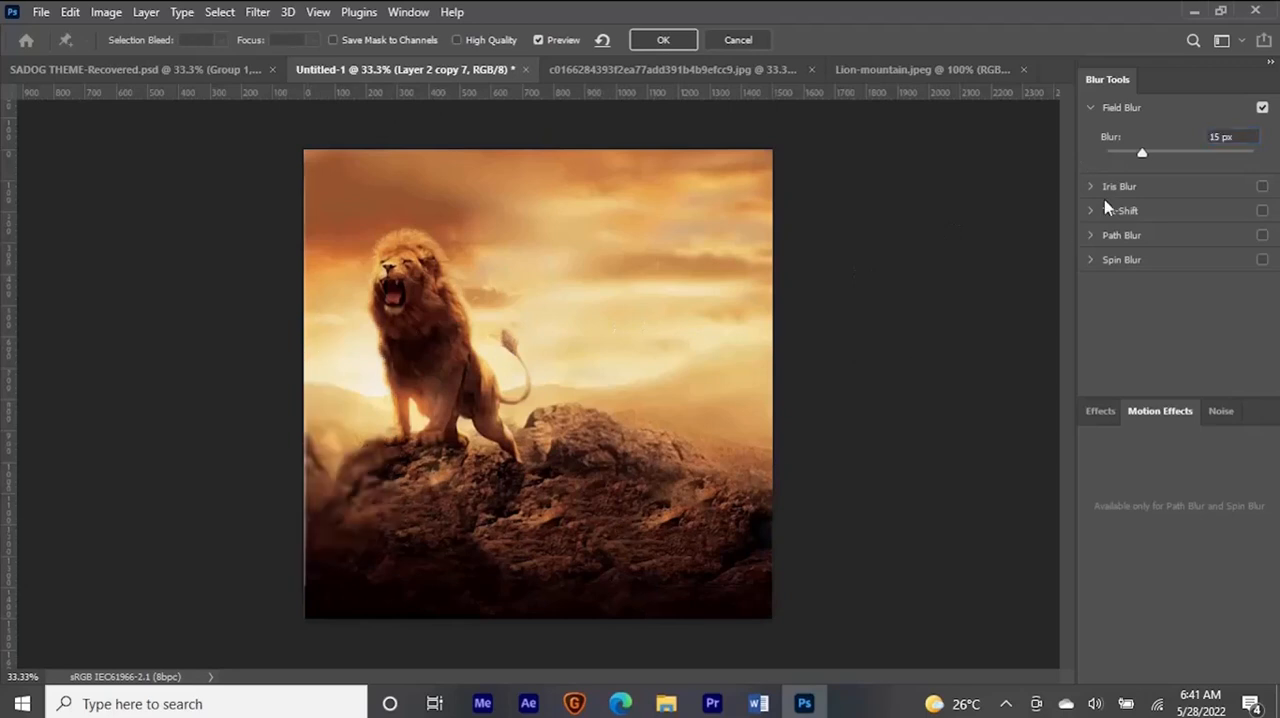
- Lower the blur pin over the left rocks to its minimum, and apply the Field Blur in high quality
{"action": "left_click_drag", "start_coordinate": [1130, 160], "coordinate": [1114, 160]}
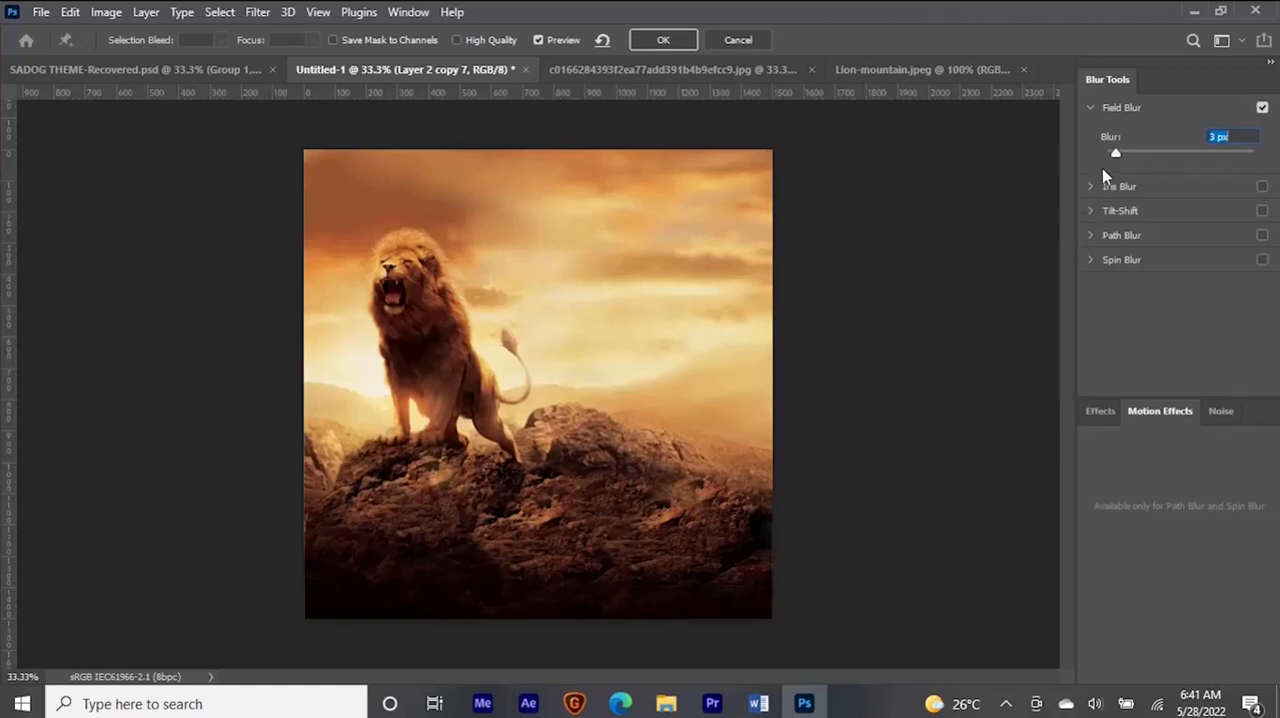
{"action": "left_click_drag", "start_coordinate": [1116, 154], "coordinate": [1073, 159]}
{"action": "left_click", "coordinate": [497, 40]}
{"action": "left_click", "coordinate": [657, 42]}
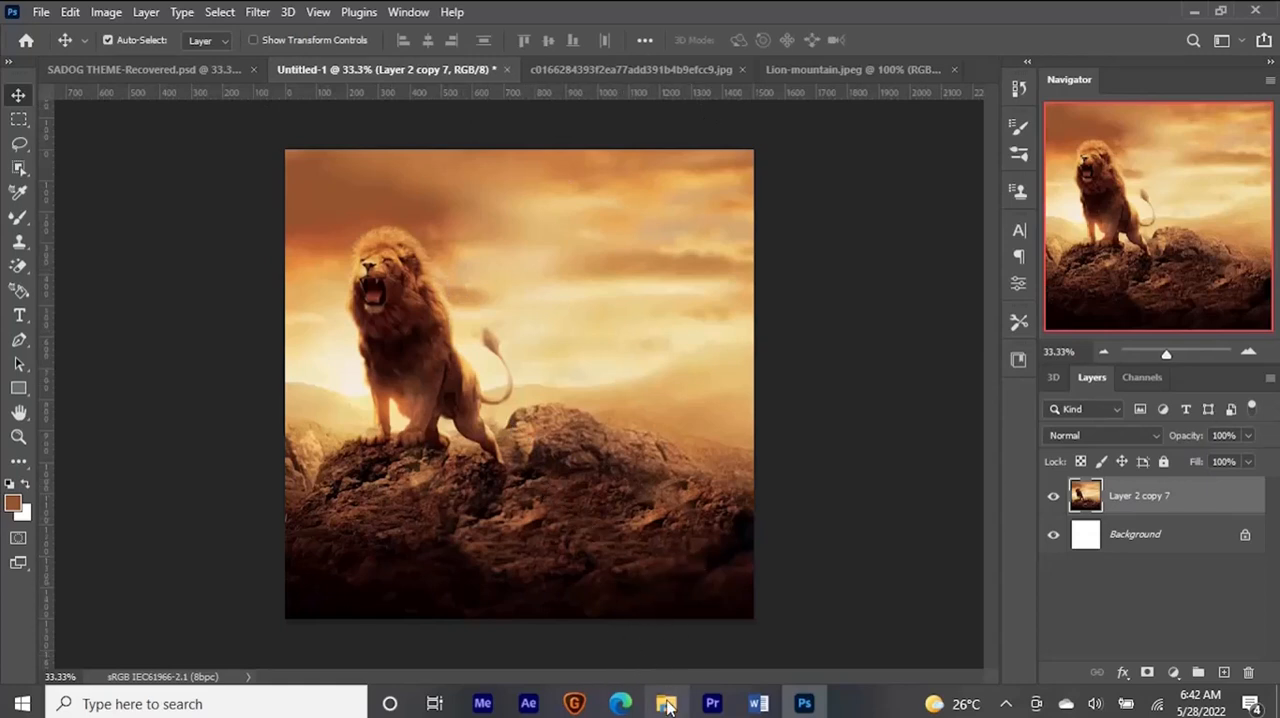
- Open d-golden-shield-metal-red-made-isolated-171945944.jpg from the SADOG folder, and close the two lion source images
{"action": "mouse_move", "coordinate": [666, 706]}
{"action": "left_click", "coordinate": [666, 634]}
{"action": "left_click", "coordinate": [521, 256]}
{"action": "left_click_drag", "start_coordinate": [521, 250], "coordinate": [500, 237]}
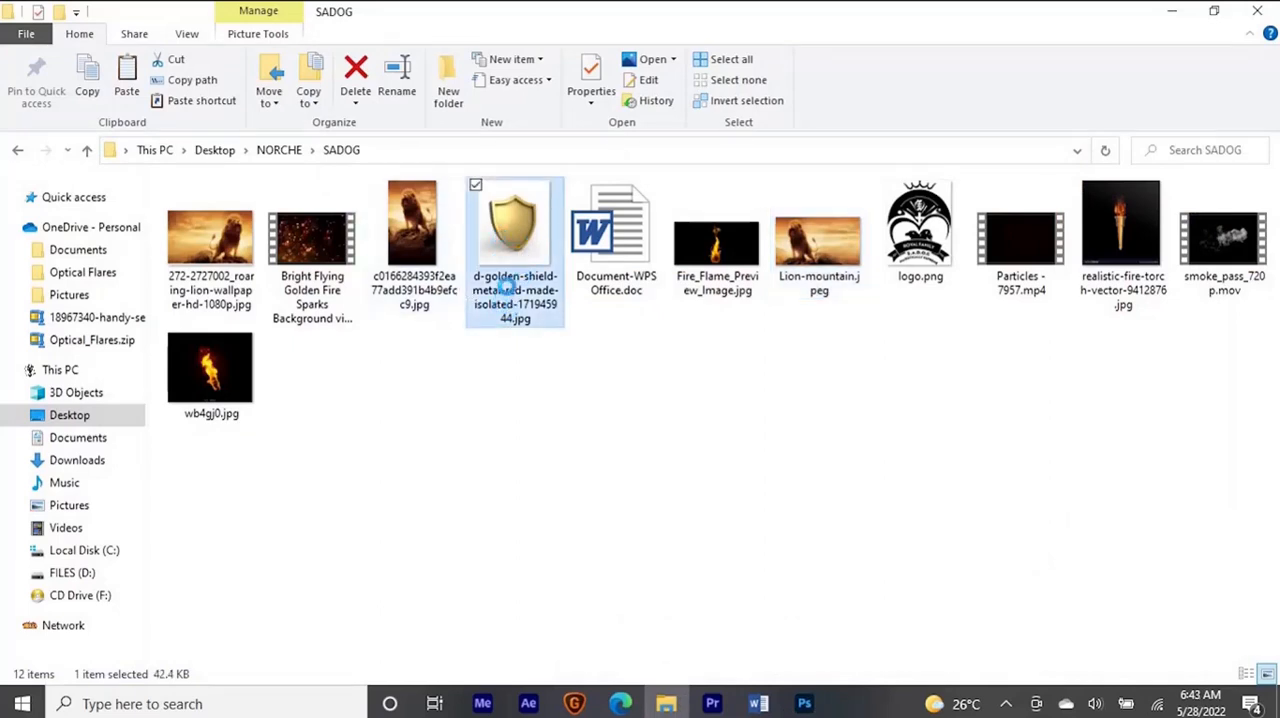
{"action": "left_click_drag", "start_coordinate": [507, 287], "coordinate": [652, 9]}
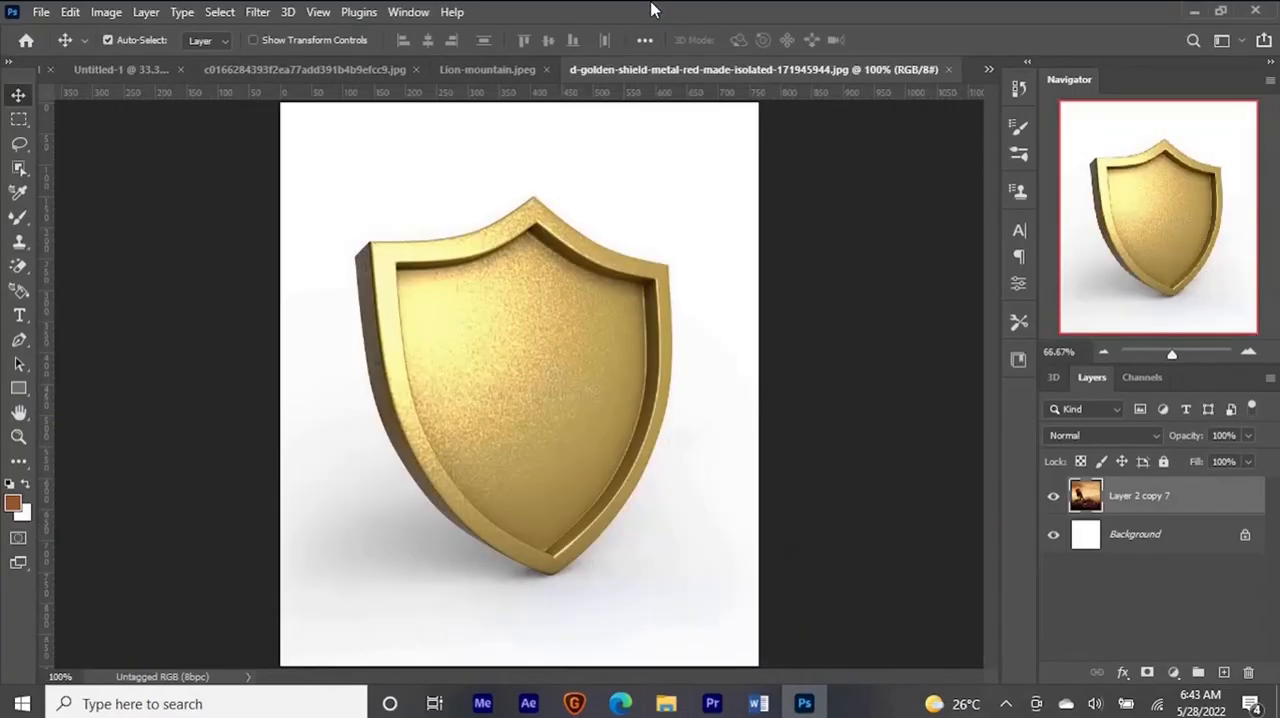
{"action": "left_click", "coordinate": [548, 69]}
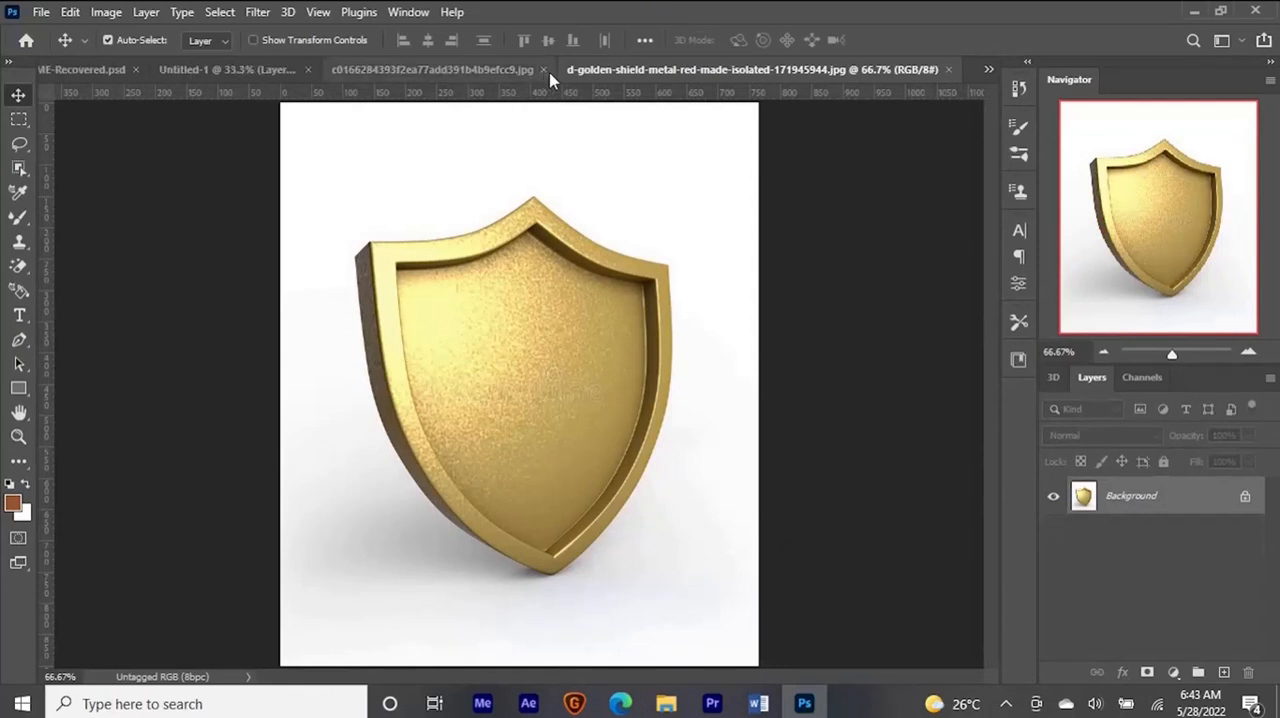
{"action": "left_click", "coordinate": [544, 70]}
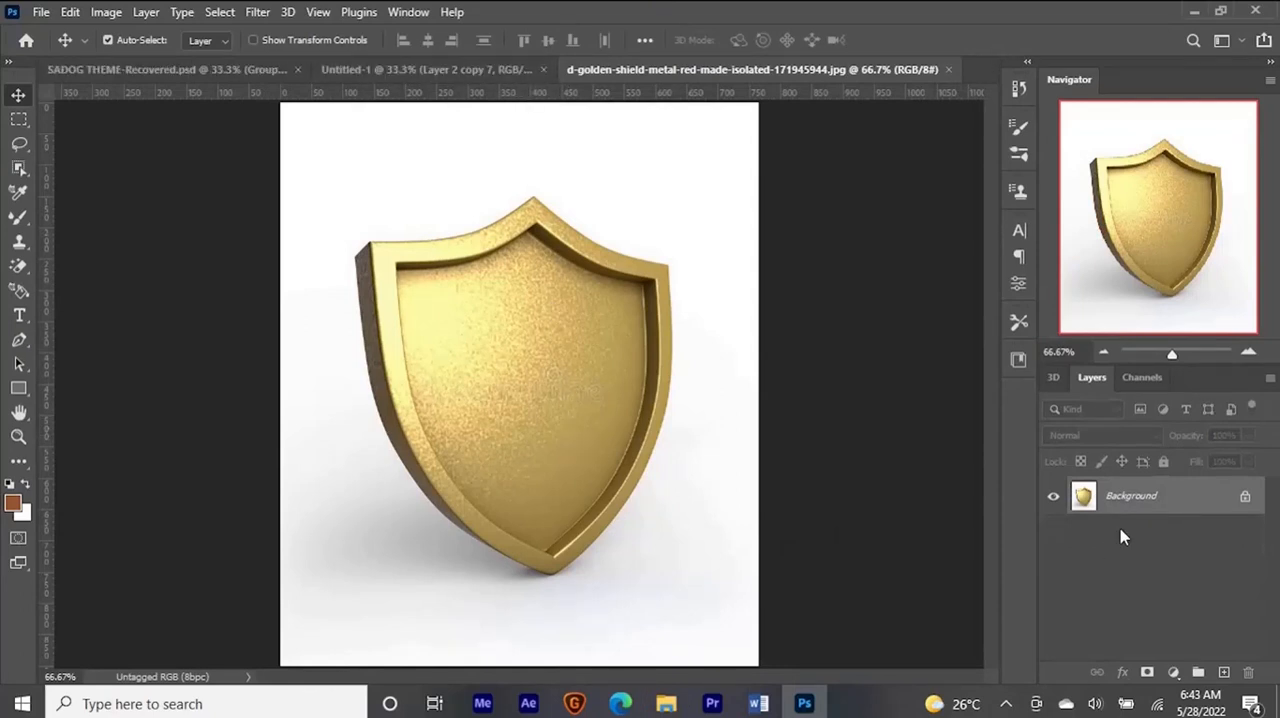
- Convert the shield's Background into a regular layer, and erase its white backdrop and shadow with the Magic Eraser
{"action": "double_click", "coordinate": [1181, 504]}
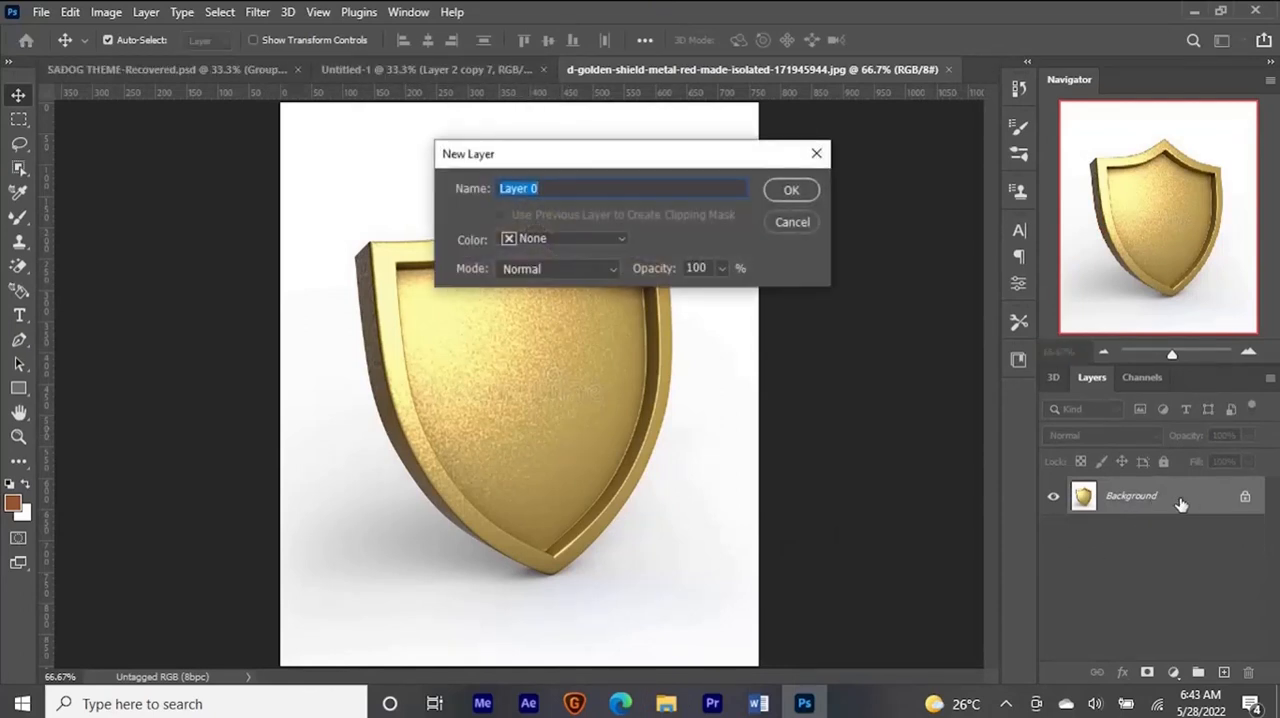
{"action": "key", "text": "Return"}
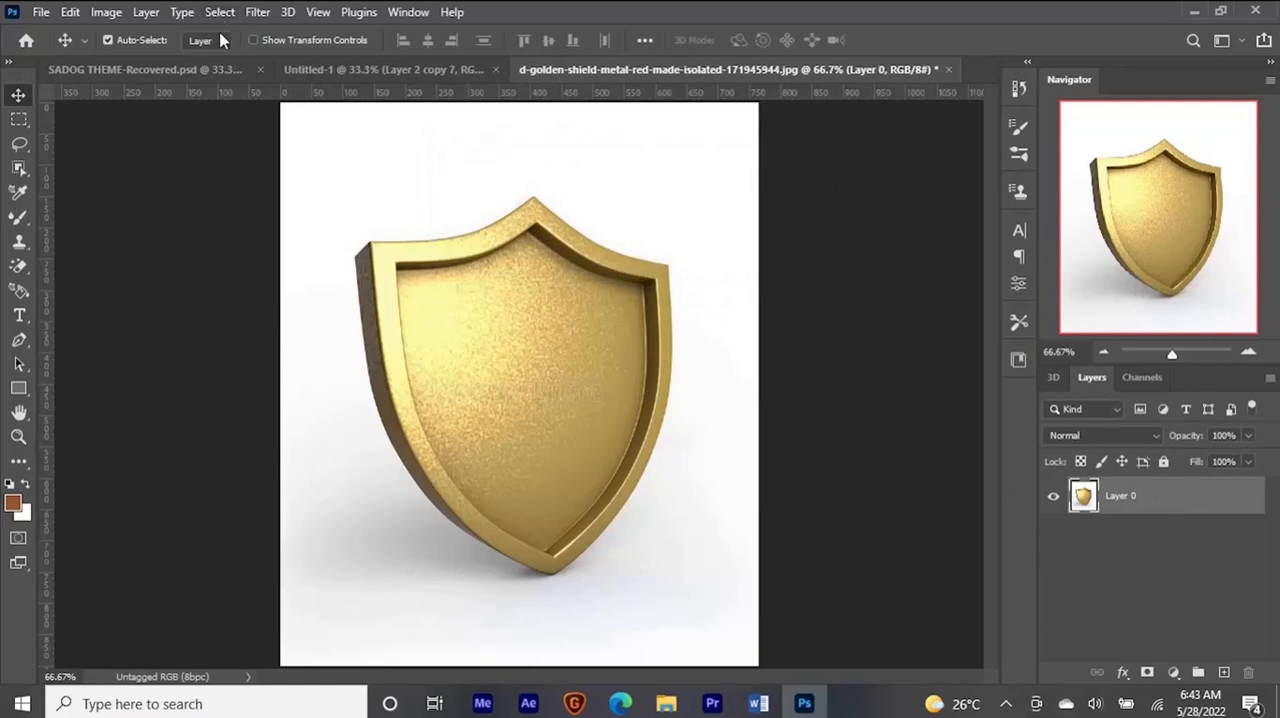
{"action": "key", "text": "shift+e"}
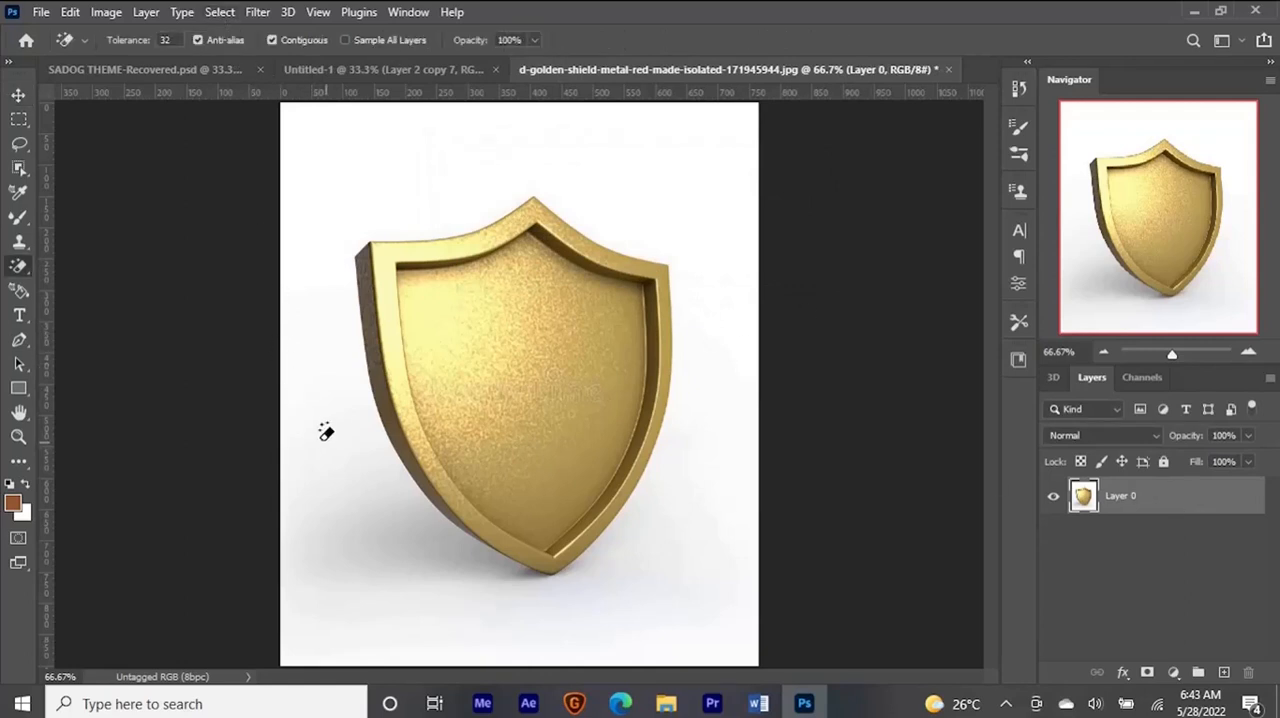
{"action": "left_click", "coordinate": [345, 434]}
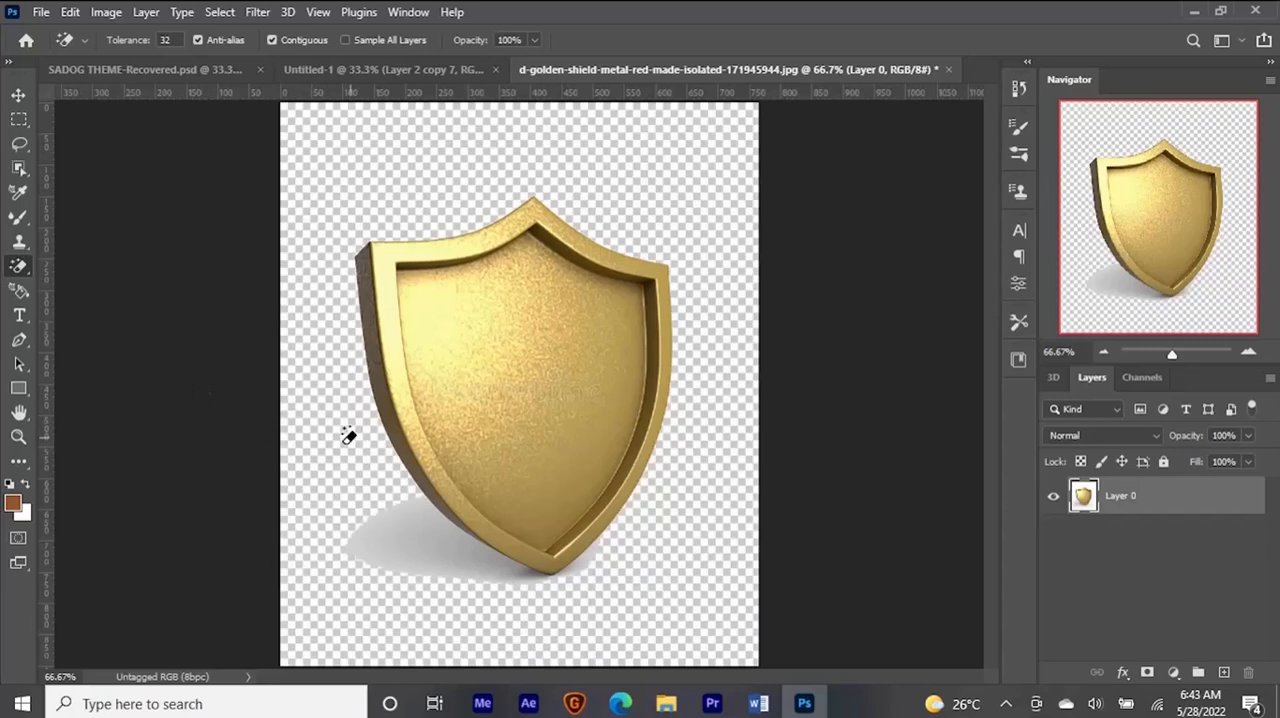
{"action": "left_click", "coordinate": [404, 536]}
{"action": "left_click", "coordinate": [504, 566]}
{"action": "left_click", "coordinate": [536, 565]}
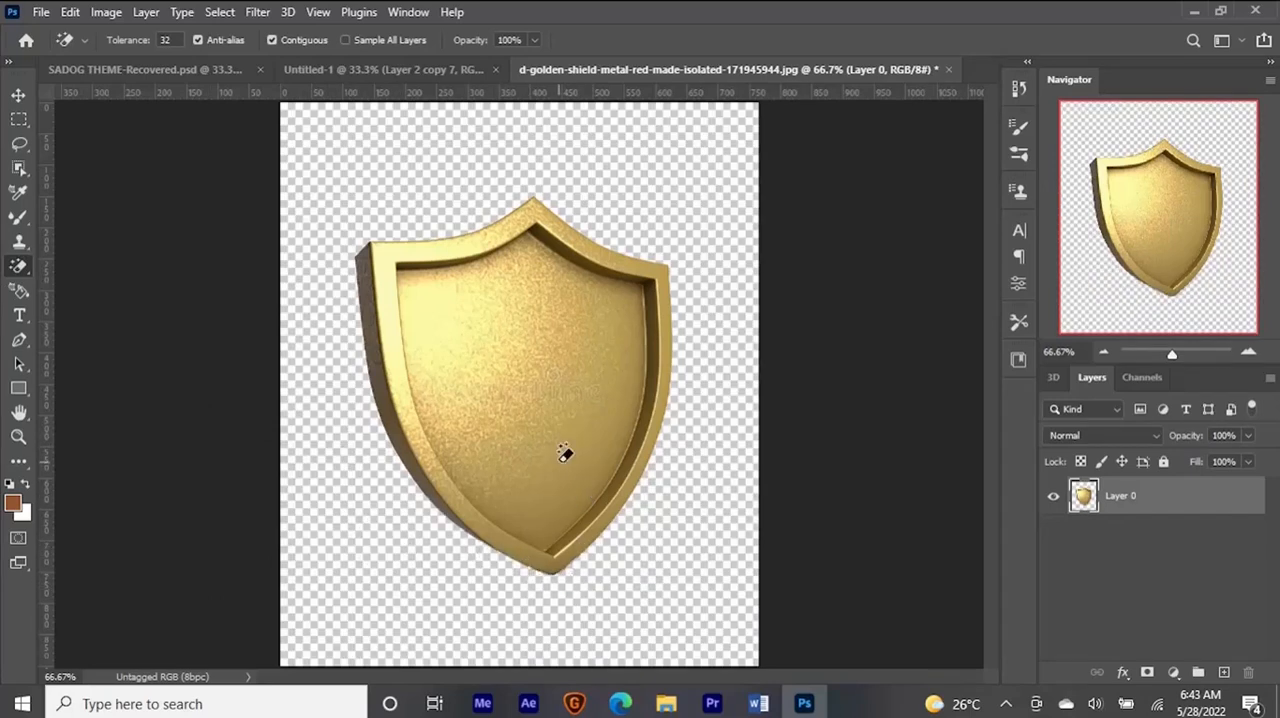
- Move the cut-out shield into Untitled-1 beside the lion's tail, and convert its layer to a smart object
{"action": "key", "text": "v"}
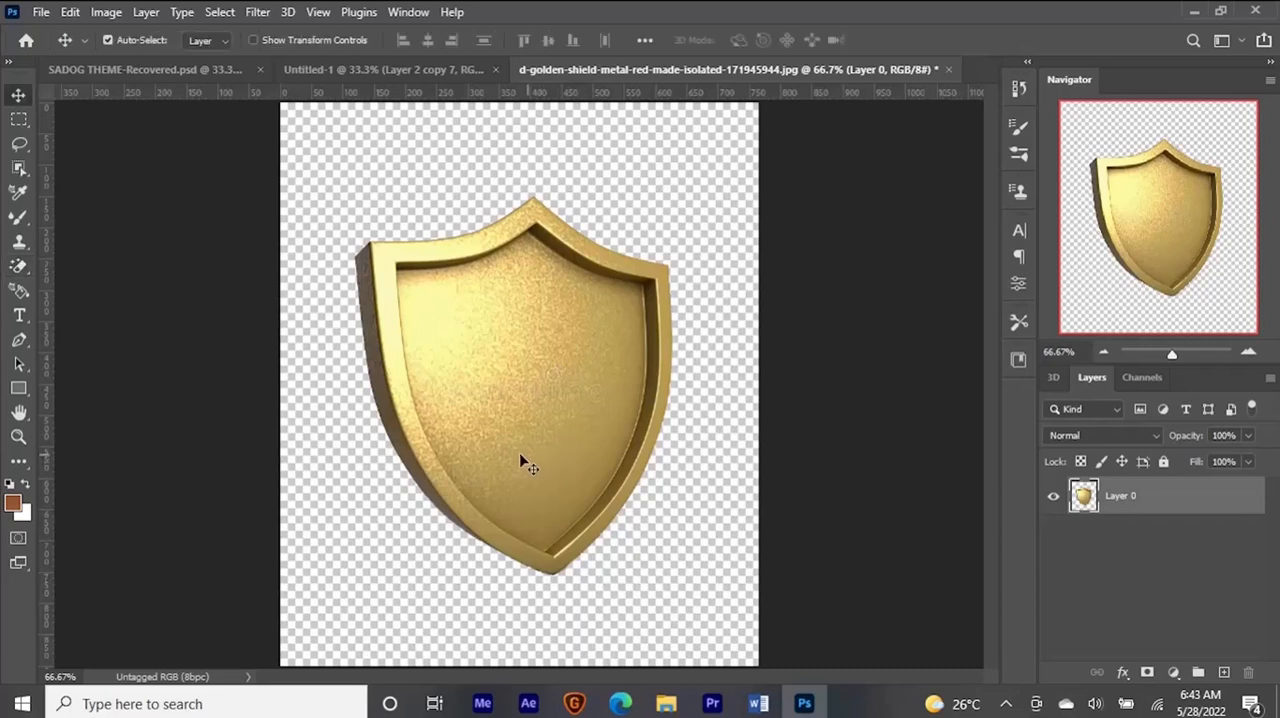
{"action": "left_click_drag", "start_coordinate": [523, 329], "coordinate": [433, 207]}
{"action": "mouse_move", "coordinate": [567, 400]}
{"action": "left_mouse_down"}
{"action": "mouse_move", "coordinate": [488, 57]}
{"action": "mouse_move", "coordinate": [518, 340]}
{"action": "mouse_move", "coordinate": [548, 386]}
{"action": "mouse_move", "coordinate": [567, 371]}
{"action": "mouse_move", "coordinate": [579, 380]}
{"action": "left_mouse_up"}
{"action": "key", "text": "ctrl"}
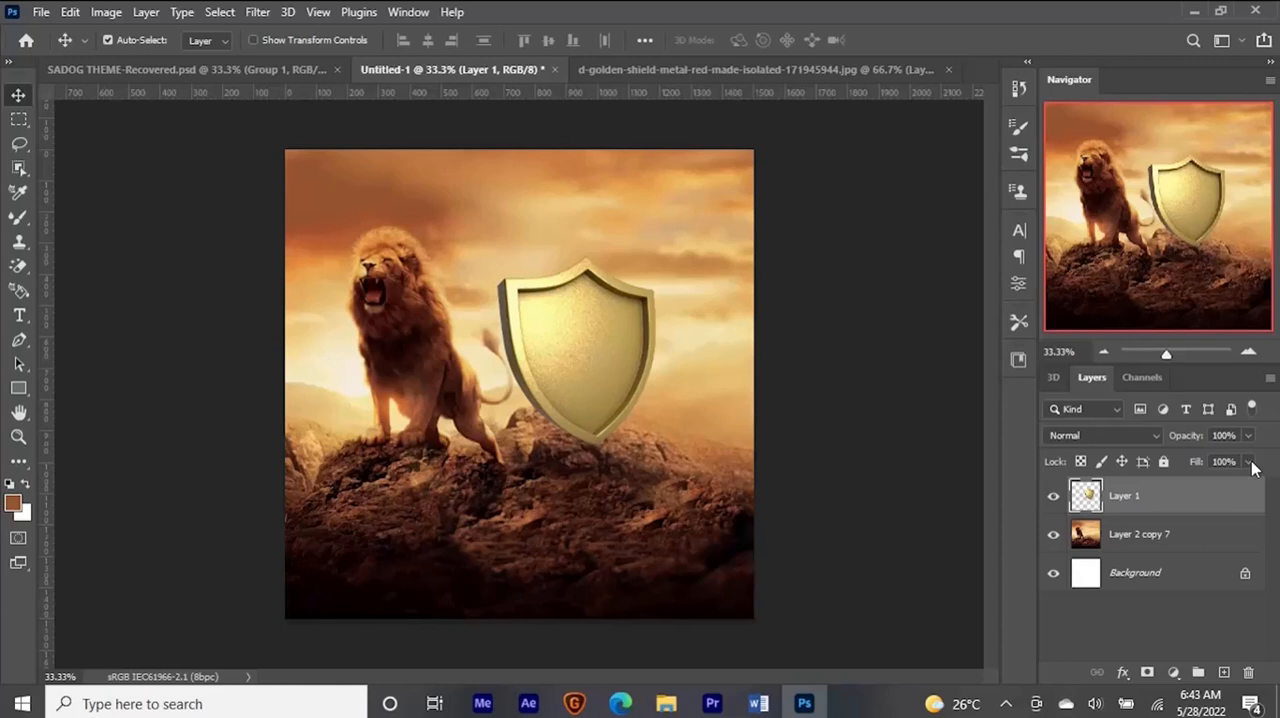
{"action": "right_click", "coordinate": [1175, 497]}
{"action": "left_click", "coordinate": [1060, 288]}
- Lower the shield layer's fill to 46% and nudge the shield so its lower tip overlaps the rock crest
{"action": "left_click", "coordinate": [1249, 463]}
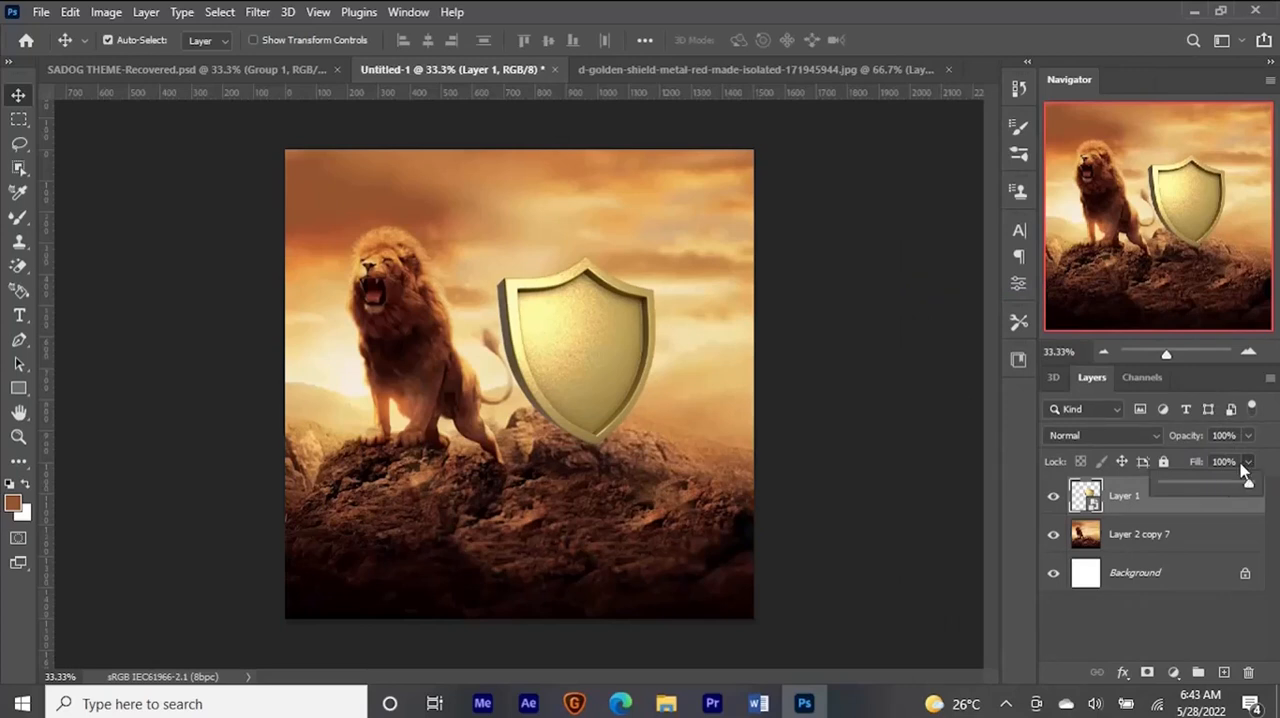
{"action": "left_click_drag", "start_coordinate": [1234, 483], "coordinate": [1192, 493]}
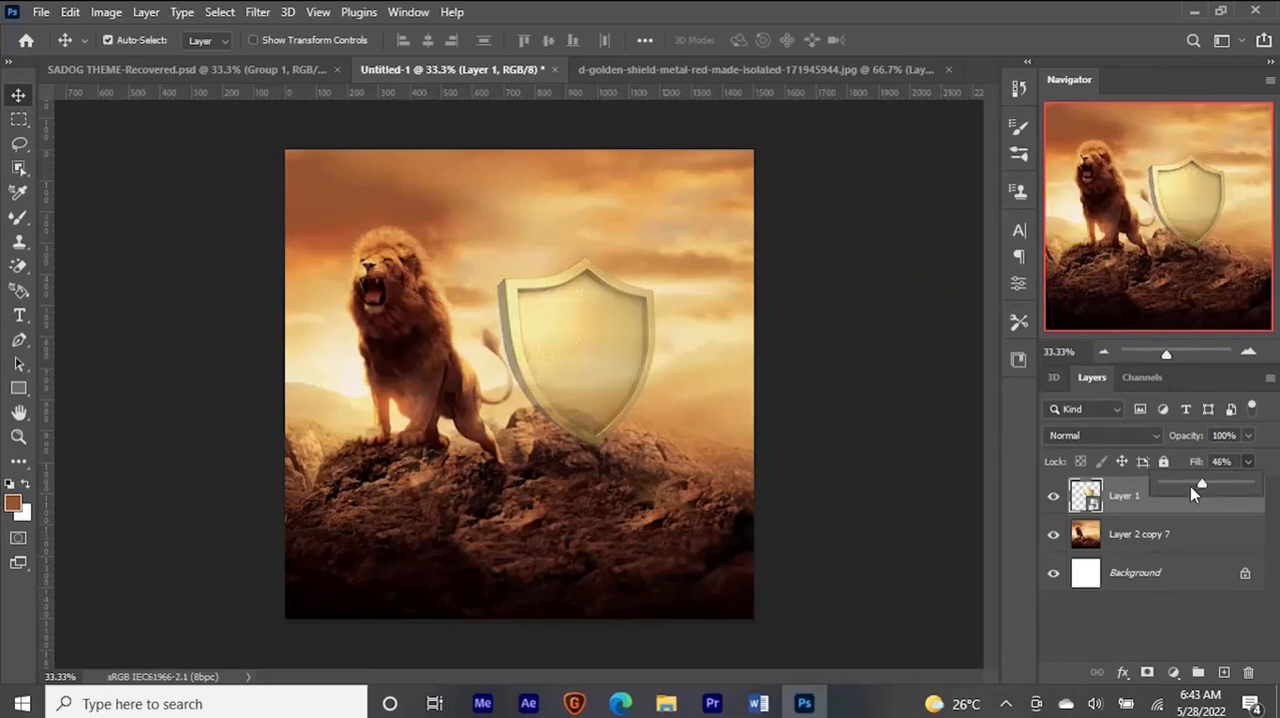
{"action": "left_click", "coordinate": [1167, 512]}
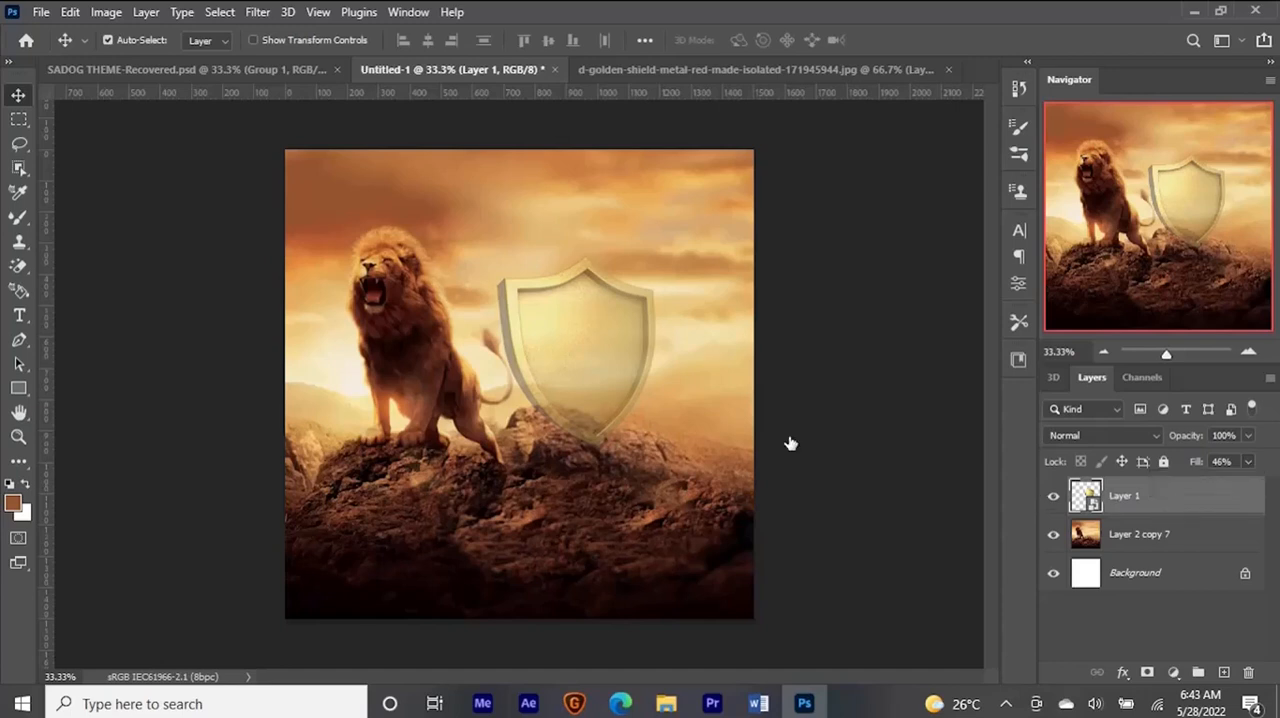
{"action": "left_click_drag", "start_coordinate": [571, 401], "coordinate": [576, 391]}
{"action": "key", "text": "Right"}
{"action": "key", "text": "Right"}
{"action": "key", "text": "Right"}
{"action": "key", "text": "Right"}
{"action": "key", "text": "Right"}
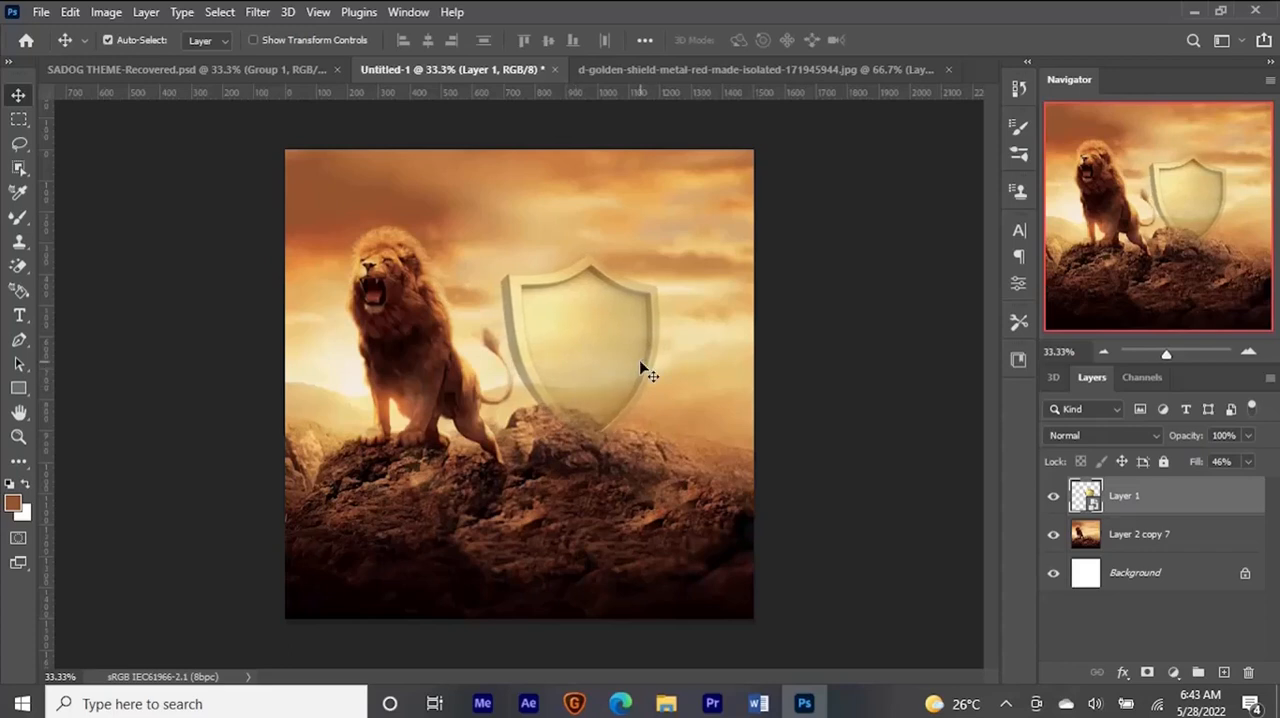
{"action": "key", "text": "Left"}
{"action": "key", "text": "Left"}
{"action": "key", "text": "Left"}
{"action": "key", "text": "Left"}
{"action": "key", "text": "Left"}
{"action": "key", "text": "Left"}
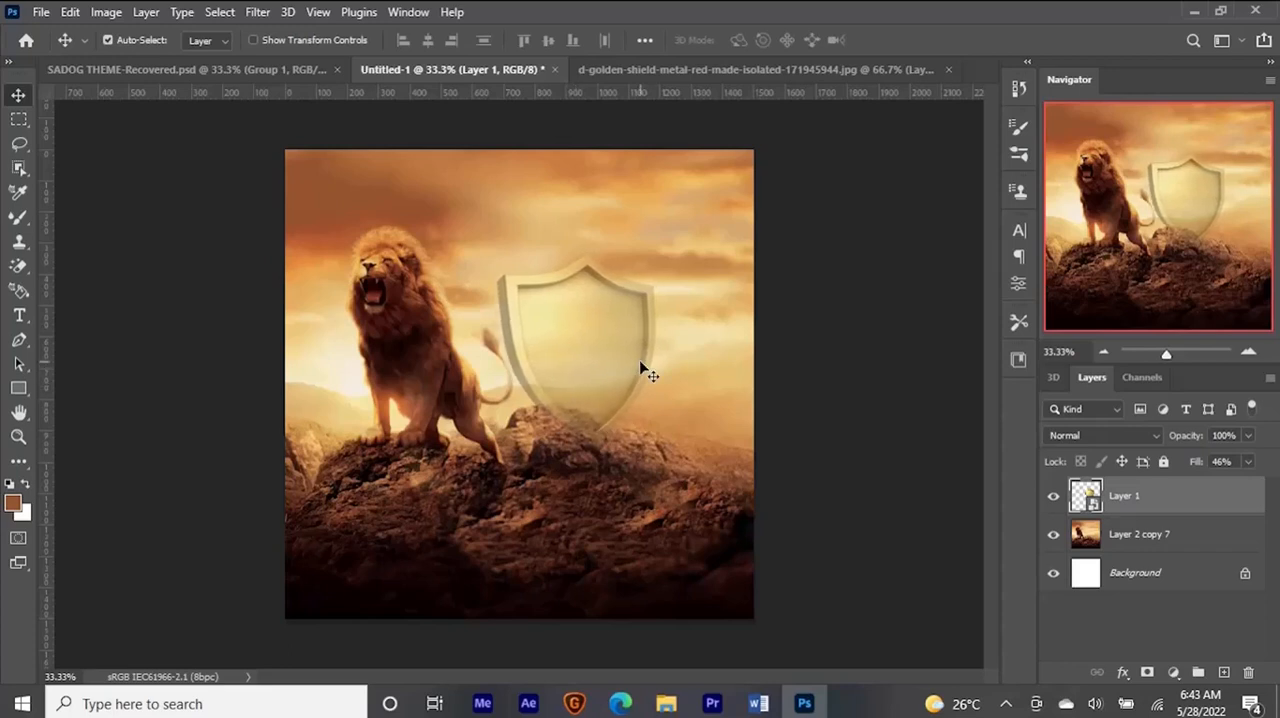
{"action": "key", "text": "Right"}
{"action": "key", "text": "Right"}
{"action": "key", "text": "Right"}
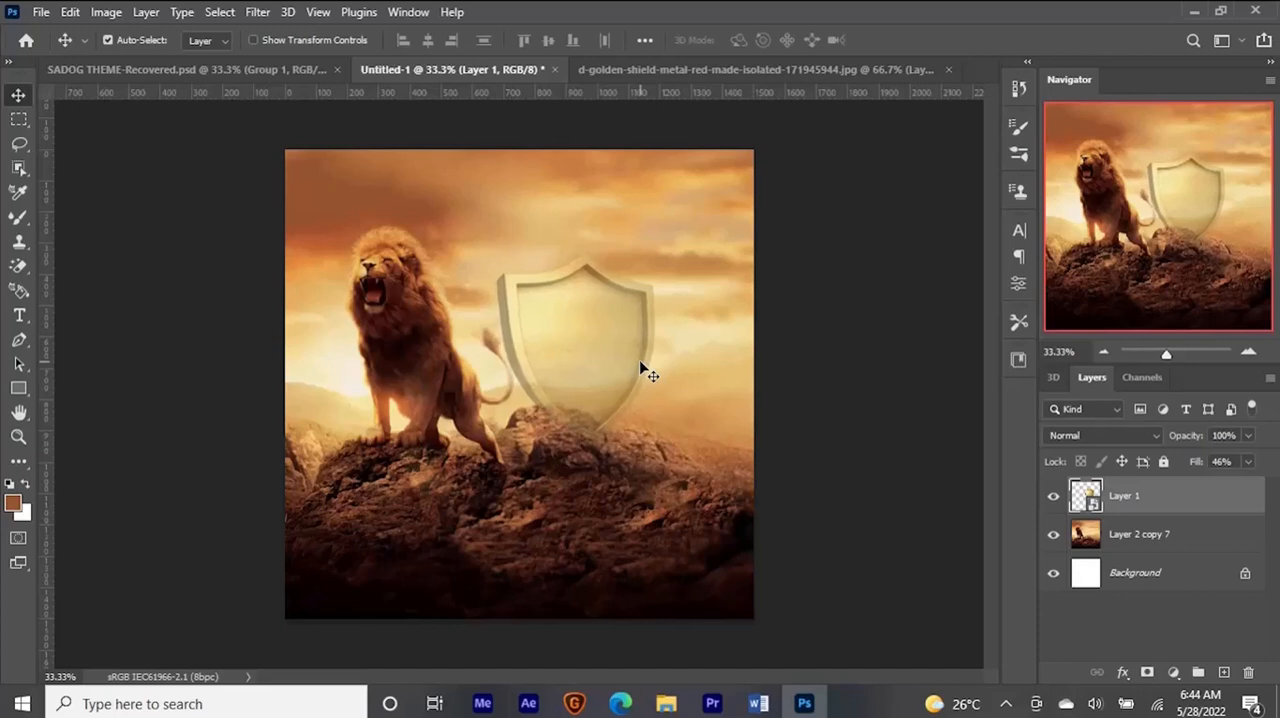
{"action": "key", "text": "Down"}
- Add a layer mask to the shield and hide its lower tip behind the rocks with a black 40 px brush
{"action": "key", "text": "ctrl+plus"}
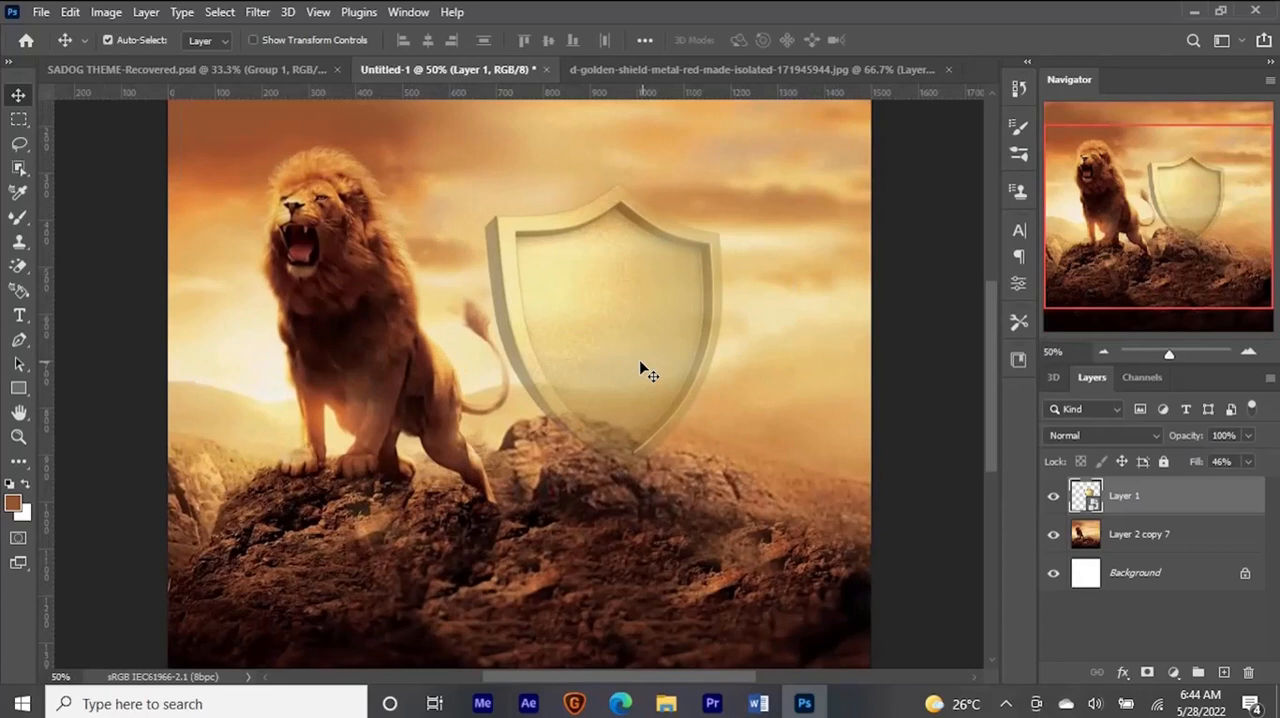
{"action": "left_click", "coordinate": [1147, 680]}
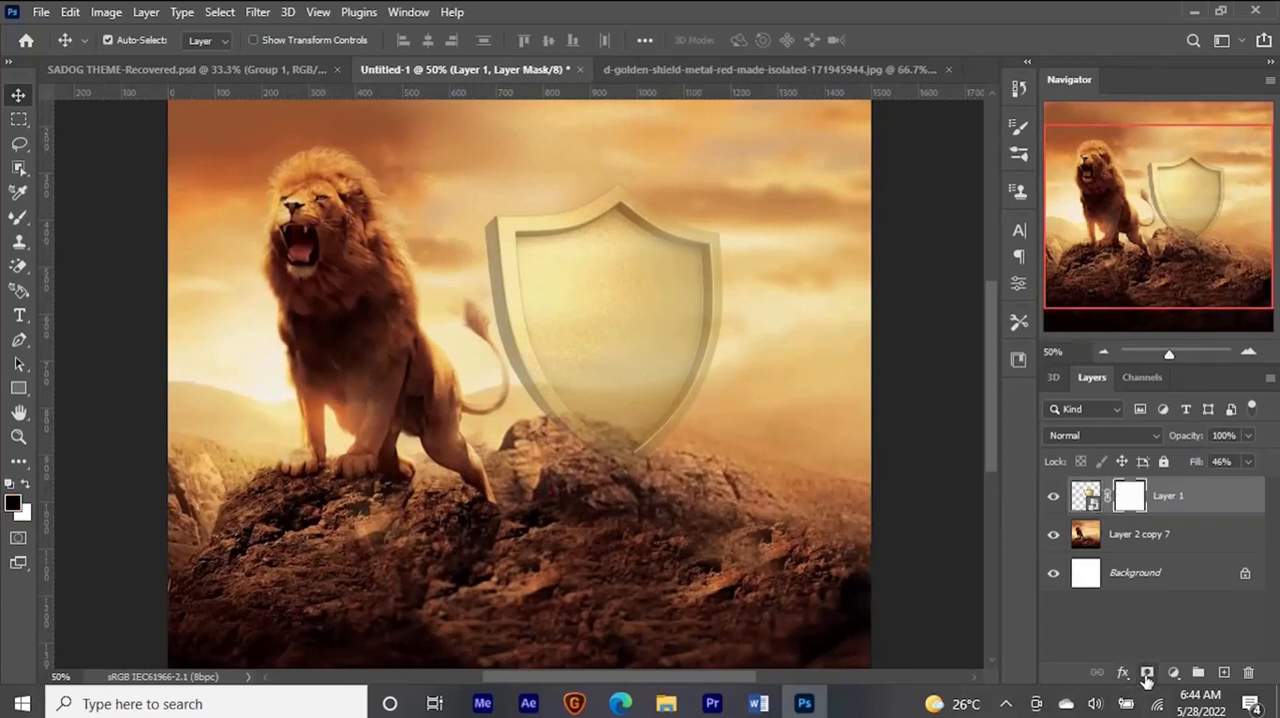
{"action": "key", "text": "b"}
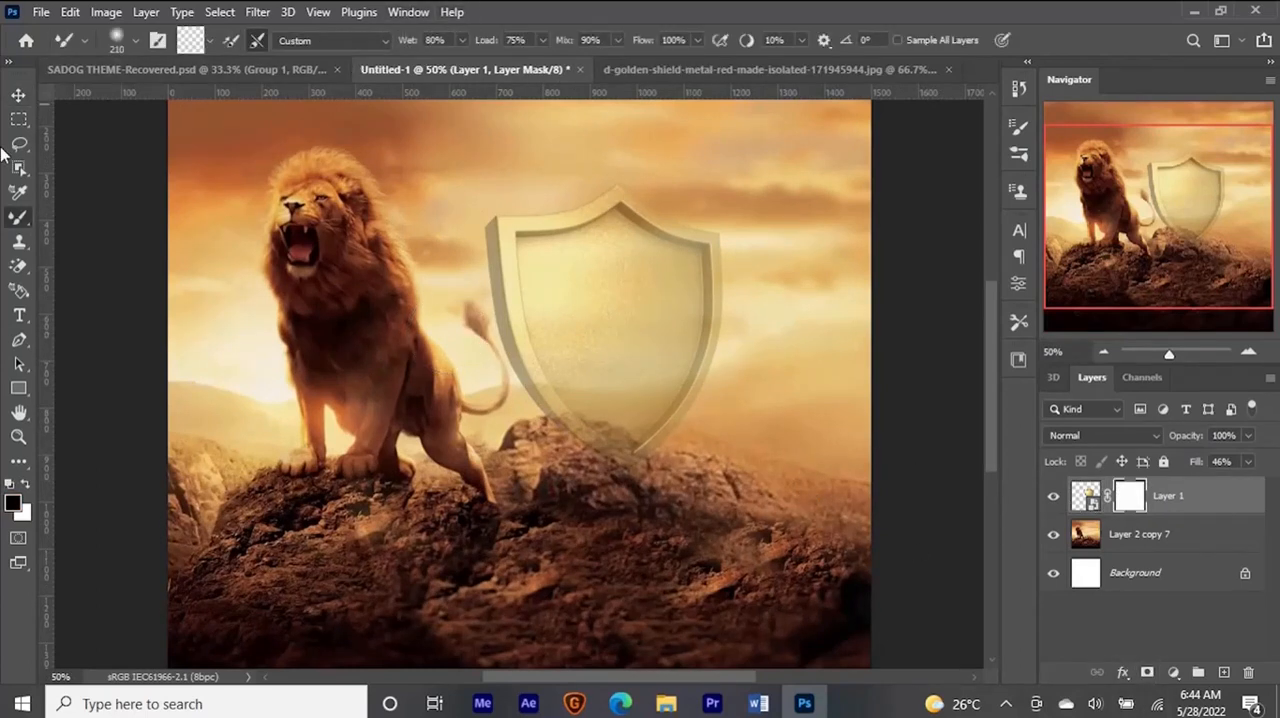
{"action": "right_click", "coordinate": [18, 218]}
{"action": "left_click", "coordinate": [80, 217]}
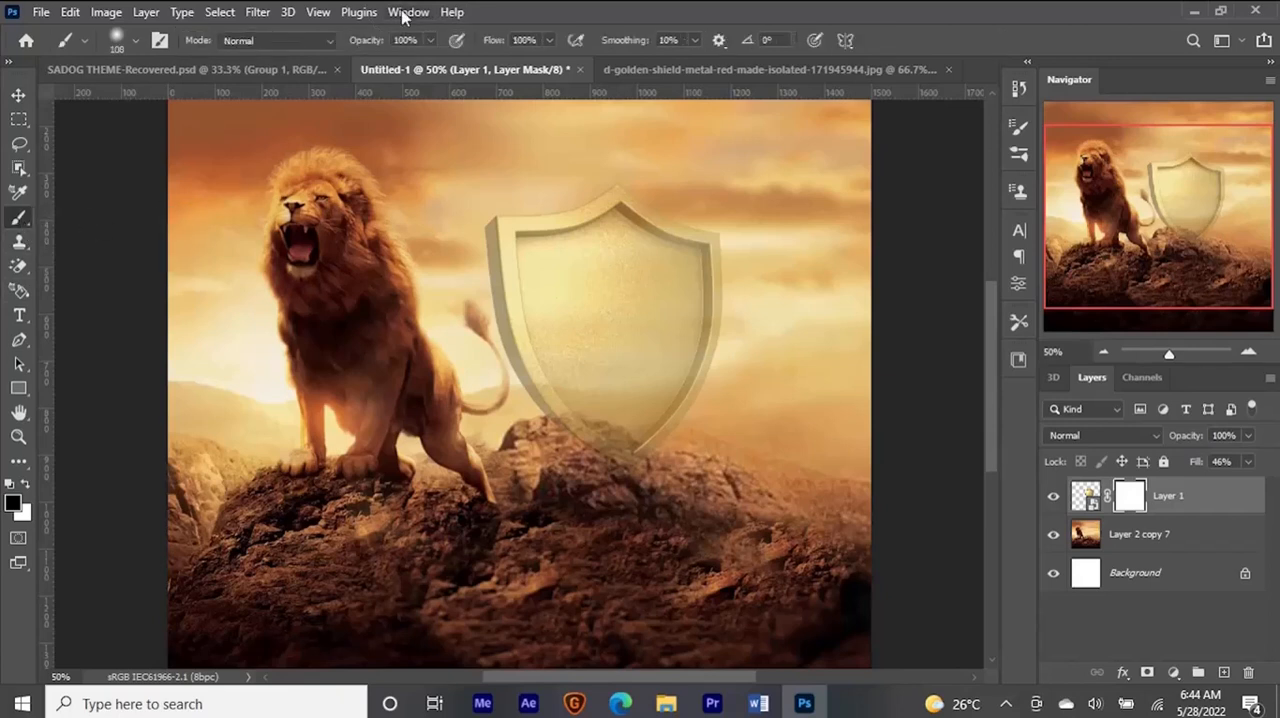
{"action": "right_click", "coordinate": [614, 403], "text": "alt"}
{"action": "left_click_drag", "start_coordinate": [584, 449], "coordinate": [608, 457]}
{"action": "right_click", "coordinate": [619, 443], "text": "alt"}
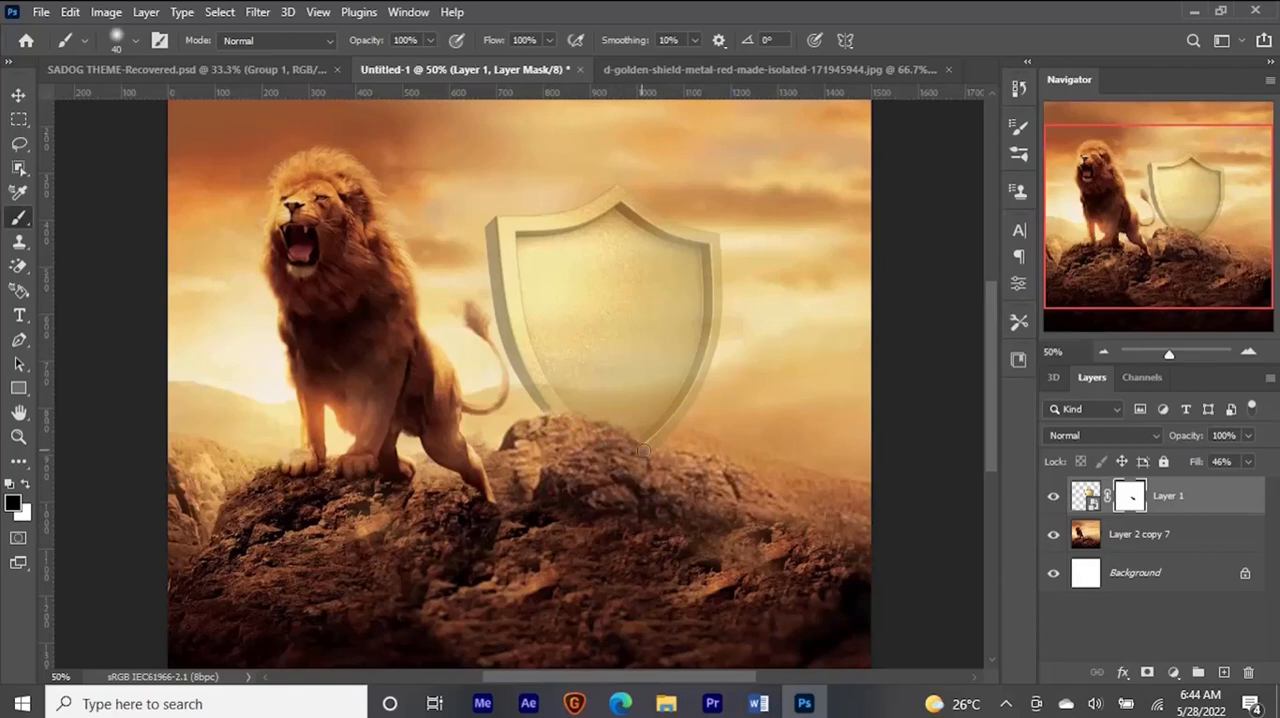
- Restore the shield layer's fill to 100%
{"action": "key", "text": "v"}
{"action": "left_click", "coordinate": [1085, 496]}
{"action": "left_click", "coordinate": [1248, 461]}
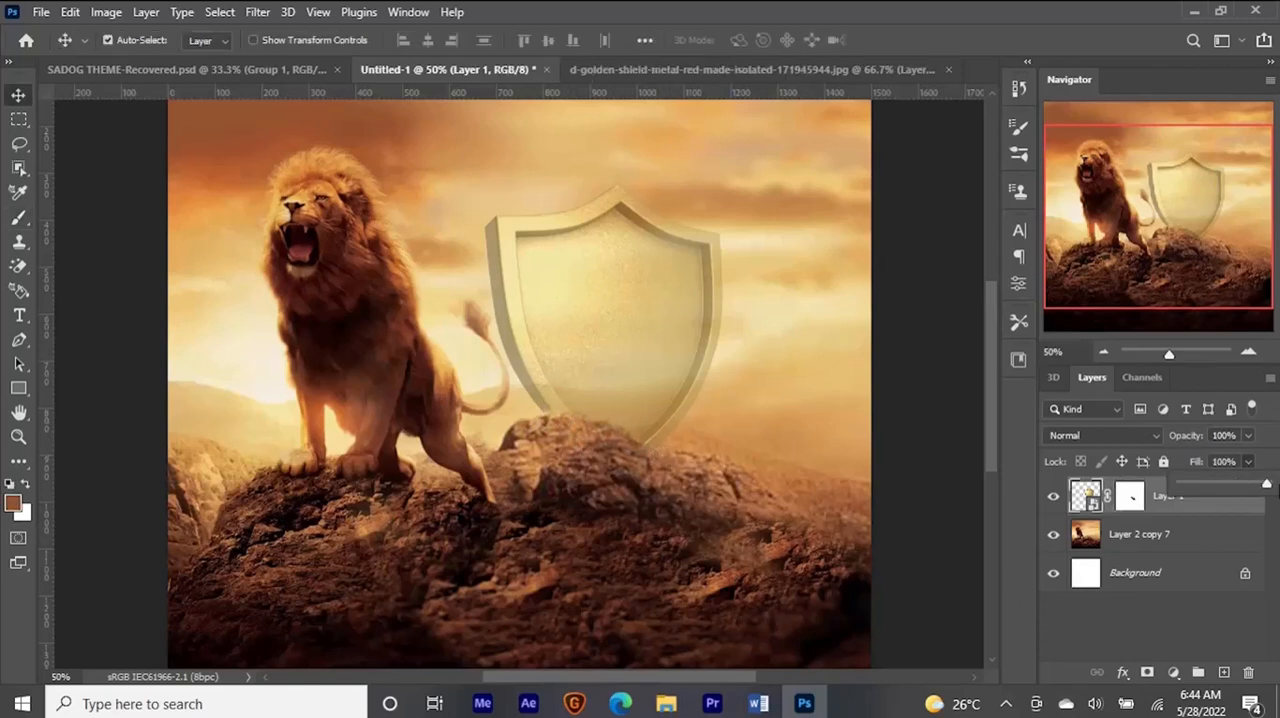
{"action": "left_click", "coordinate": [1199, 502]}
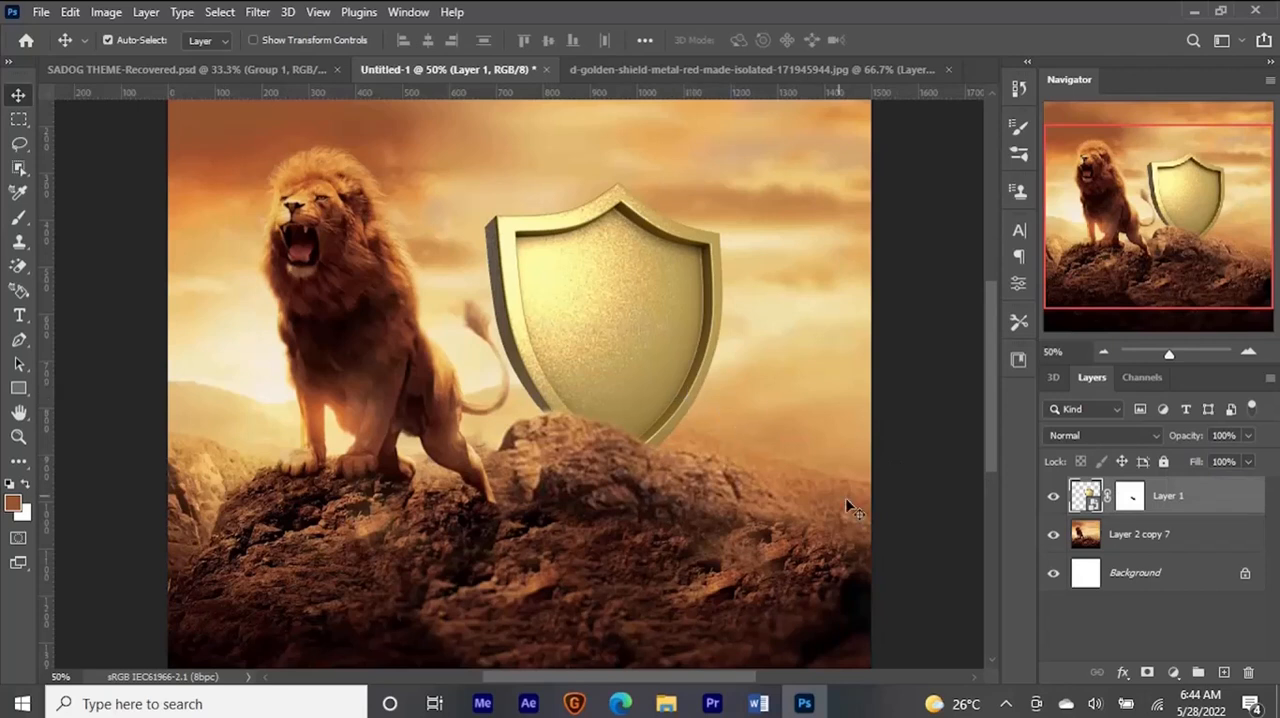
- Touch up the shield's layer mask along the rock crest with a Hard Round brush in white
{"action": "left_click", "coordinate": [1130, 496]}
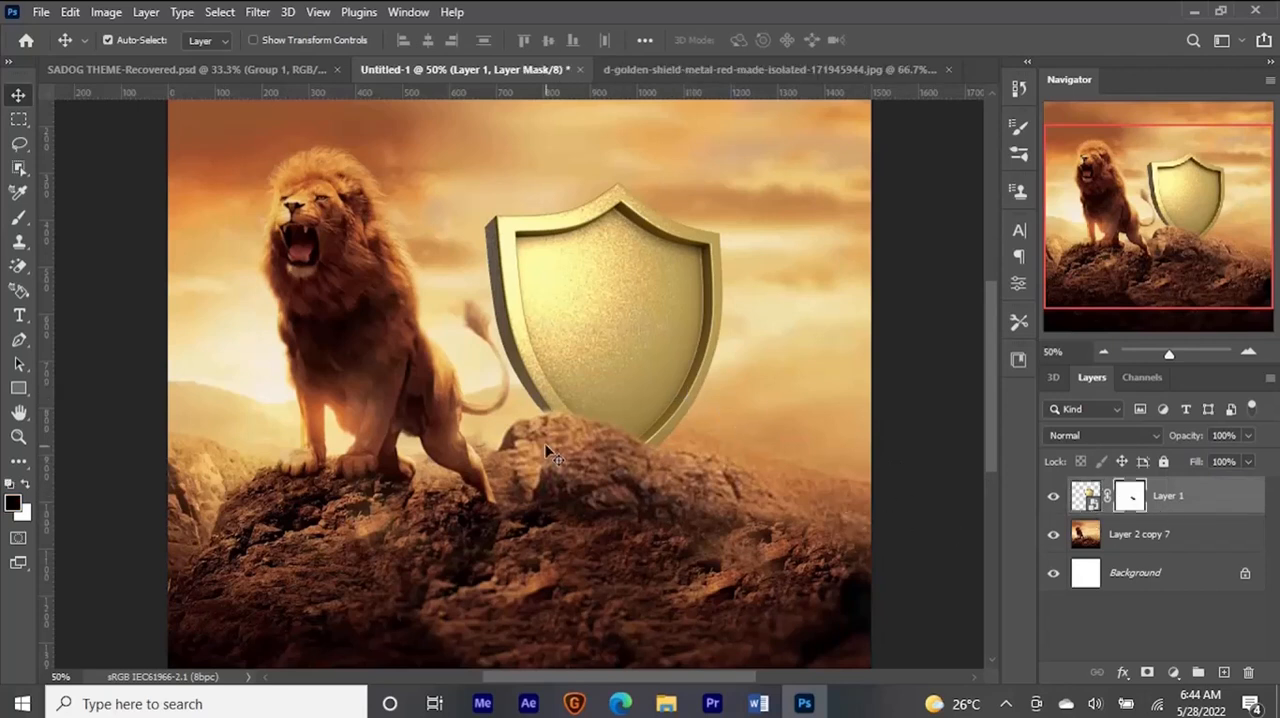
{"action": "key", "text": "b"}
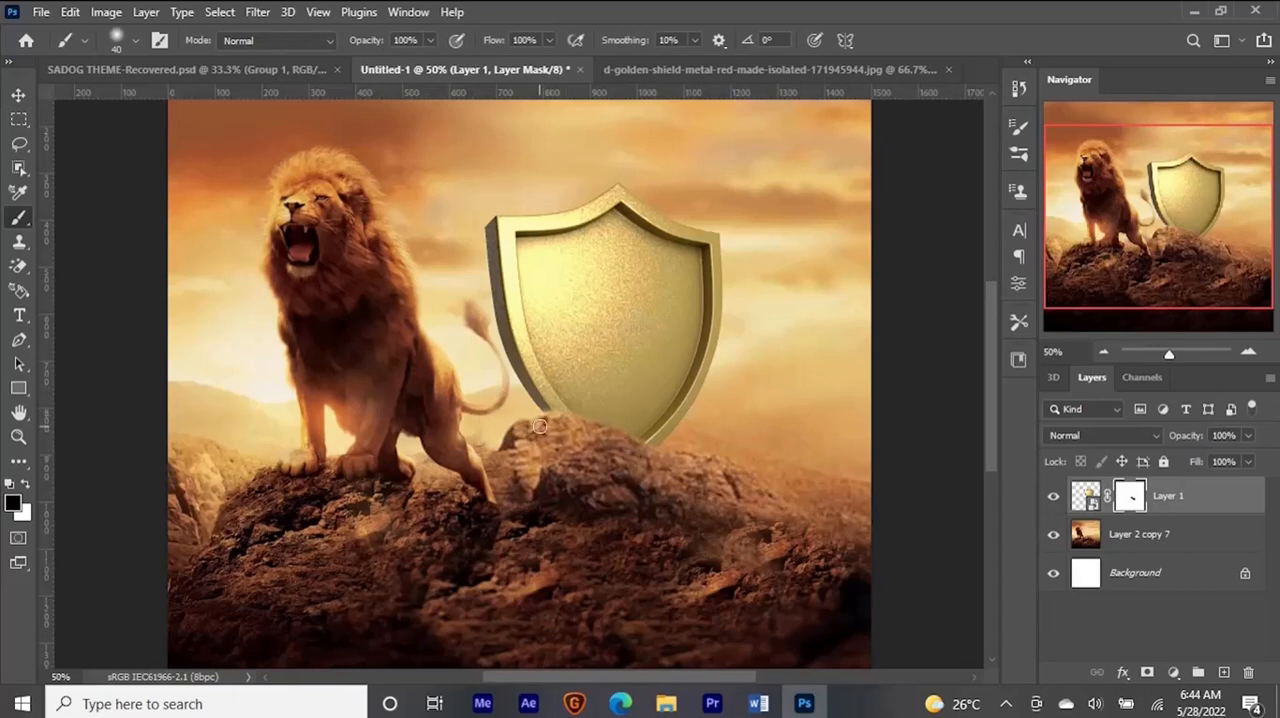
{"action": "right_click", "coordinate": [596, 446], "text": "alt"}
{"action": "left_click", "coordinate": [135, 41]}
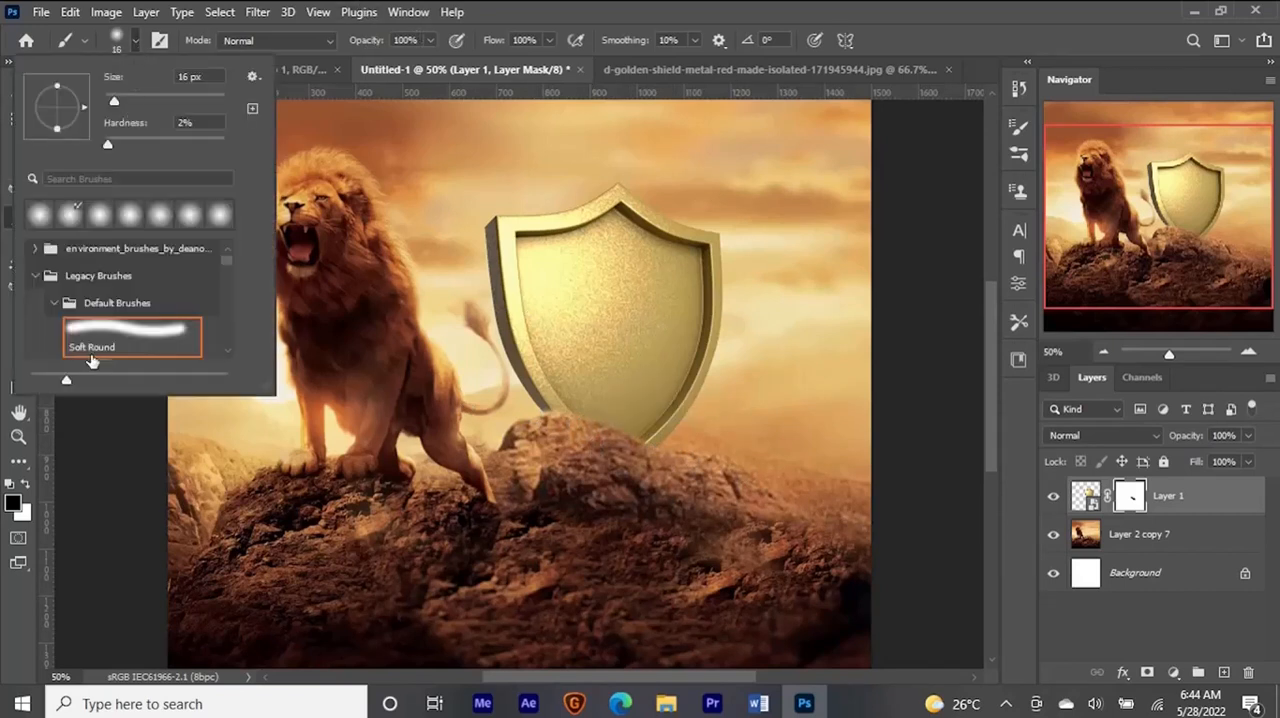
{"action": "scroll", "coordinate": [100, 355], "scroll_direction": "down", "scroll_amount": 1}
{"action": "left_click", "coordinate": [107, 330]}
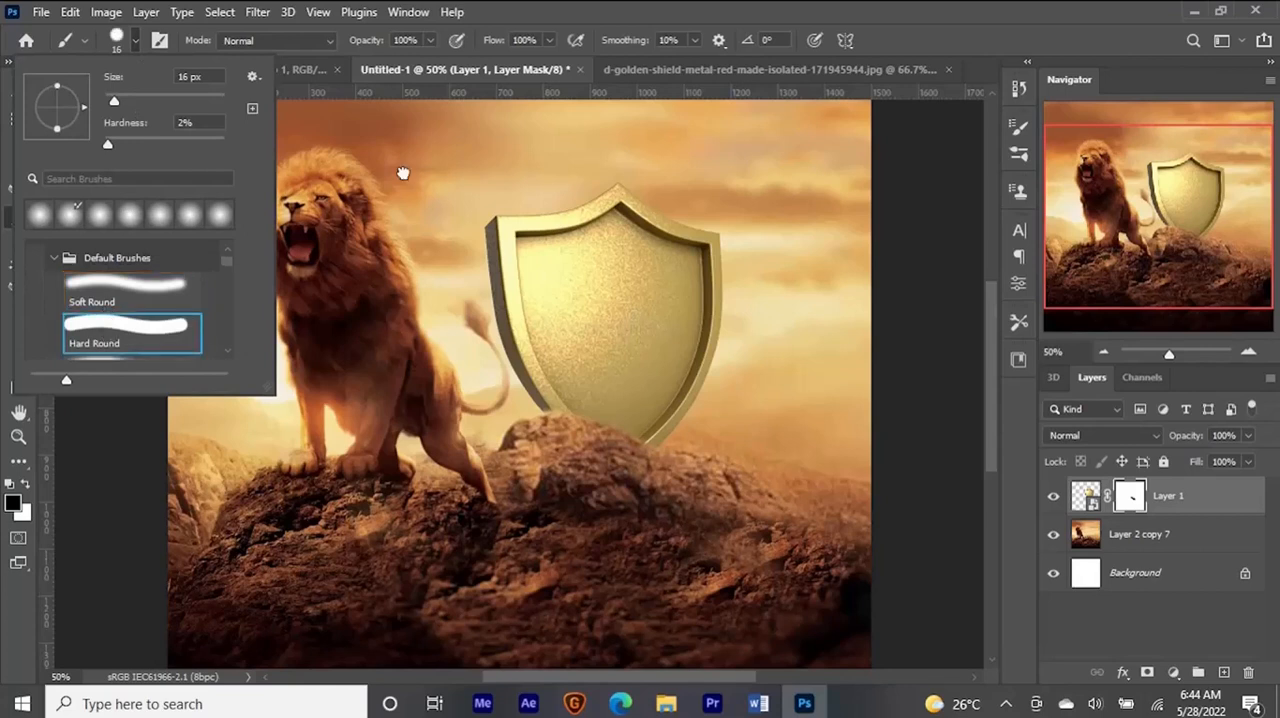
{"action": "left_click", "coordinate": [402, 173]}
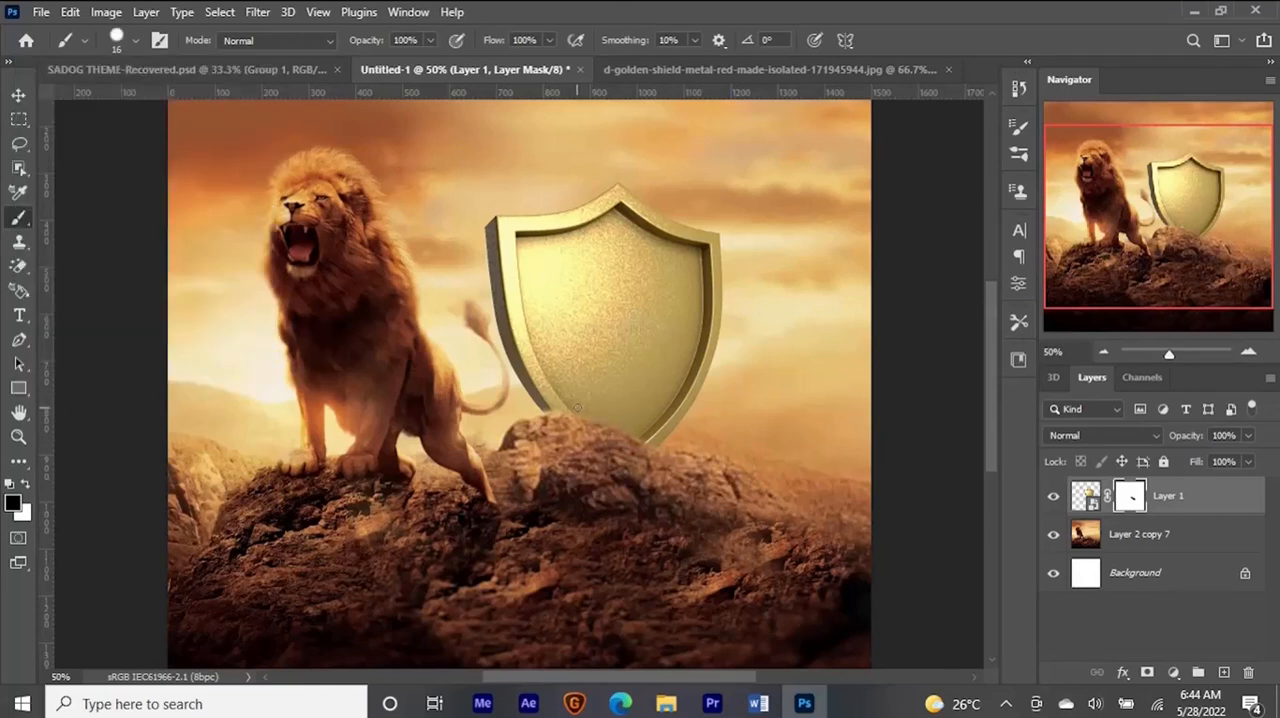
{"action": "key", "text": "x"}
{"action": "left_click_drag", "start_coordinate": [628, 419], "coordinate": [637, 419]}
{"action": "key", "text": "v"}
{"action": "key", "text": "ctrl+minus"}
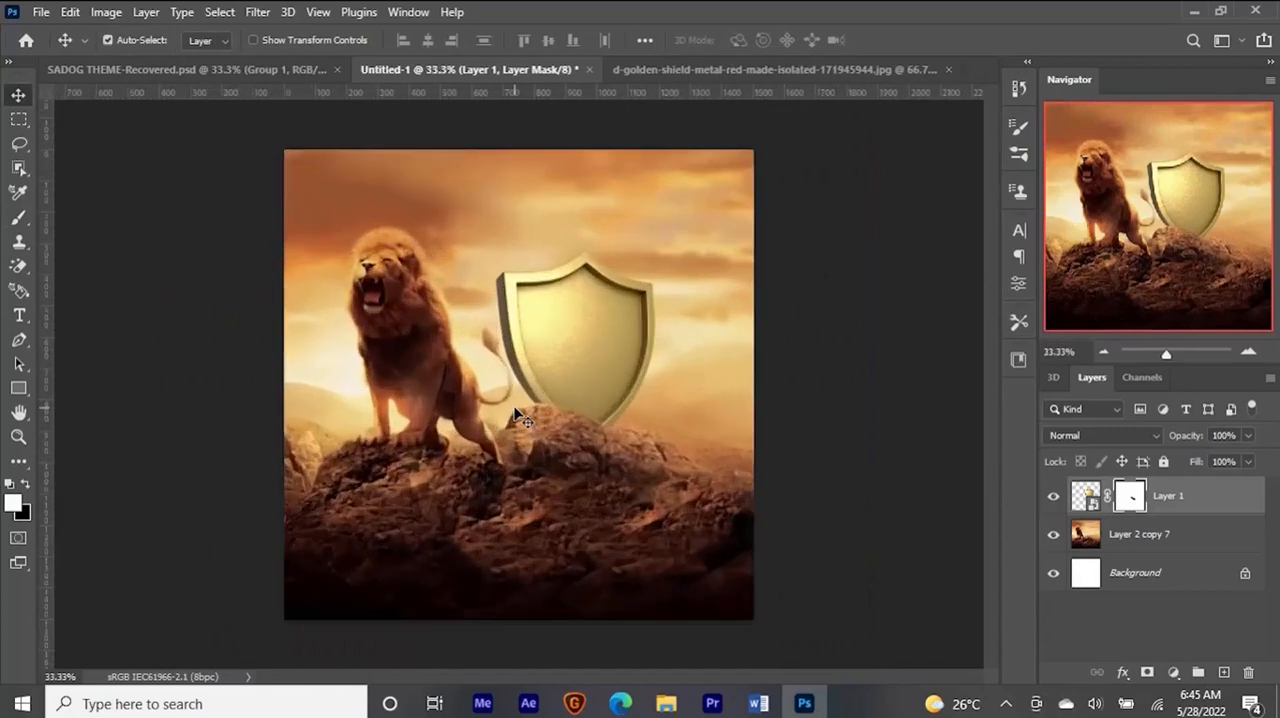
- Select the shield and lion background layers together and nudge them down by 30 px
{"action": "left_click_drag", "start_coordinate": [934, 567], "coordinate": [260, 215]}
{"action": "key", "text": "shift+Down"}
{"action": "key", "text": "shift+Down"}
{"action": "key", "text": "shift+Down"}
{"action": "key", "text": "shift+Down"}
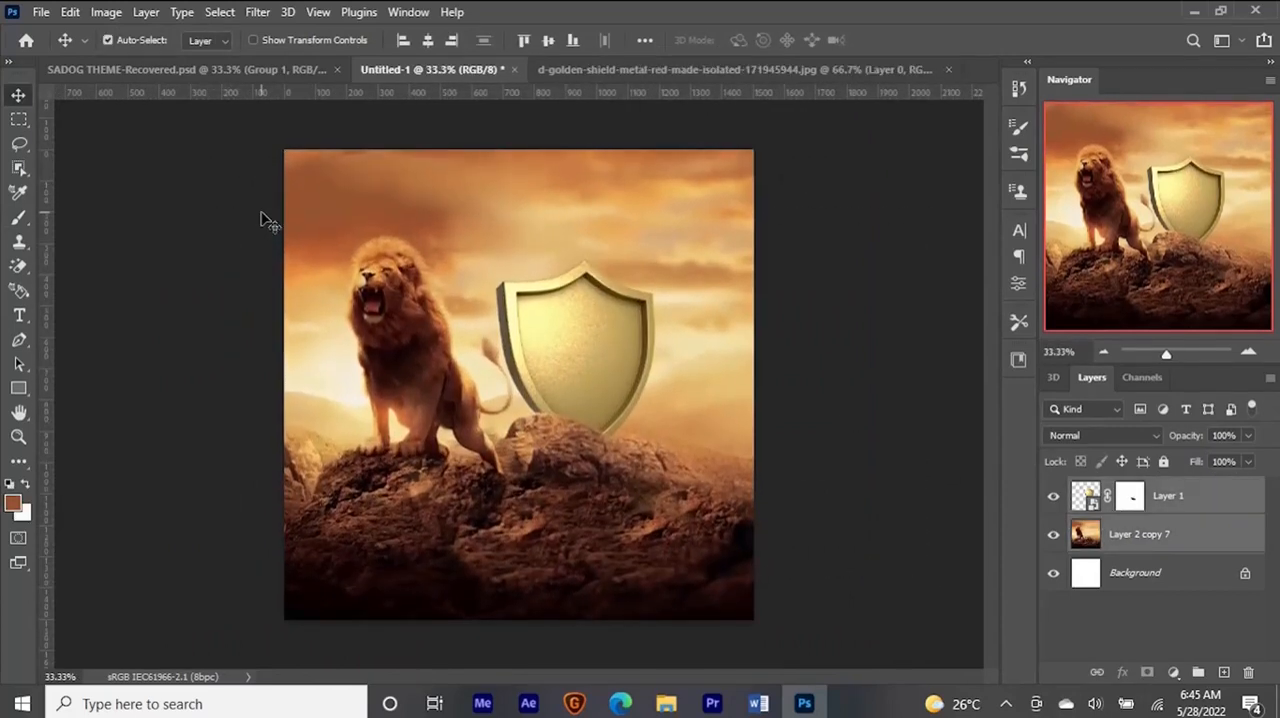
- Blend the sky near the upper-left edge of Layer 2 copy 7 with a 204 px Mixer Brush
{"action": "left_click", "coordinate": [1154, 532]}
{"action": "right_click", "coordinate": [18, 218]}
{"action": "left_click", "coordinate": [112, 271]}
{"action": "left_click_drag", "start_coordinate": [406, 175], "coordinate": [379, 171]}
{"action": "left_click_drag", "start_coordinate": [309, 175], "coordinate": [326, 175]}
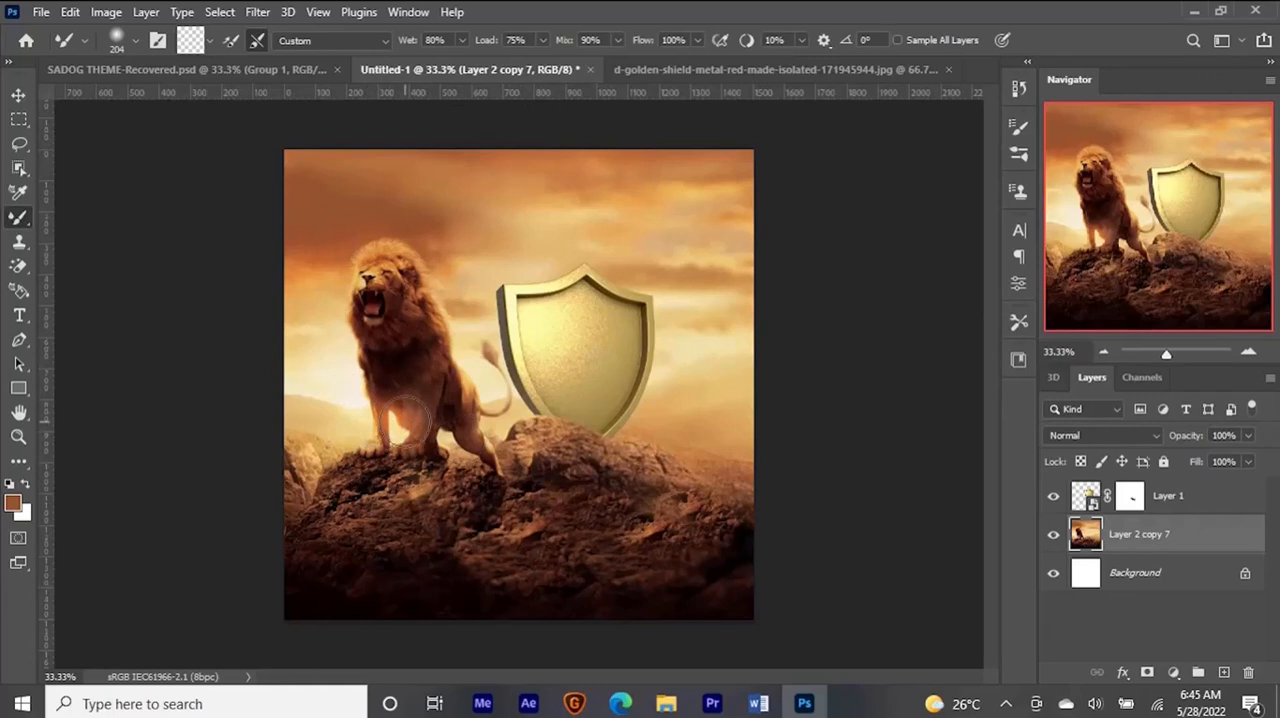
{"action": "key", "text": "v"}
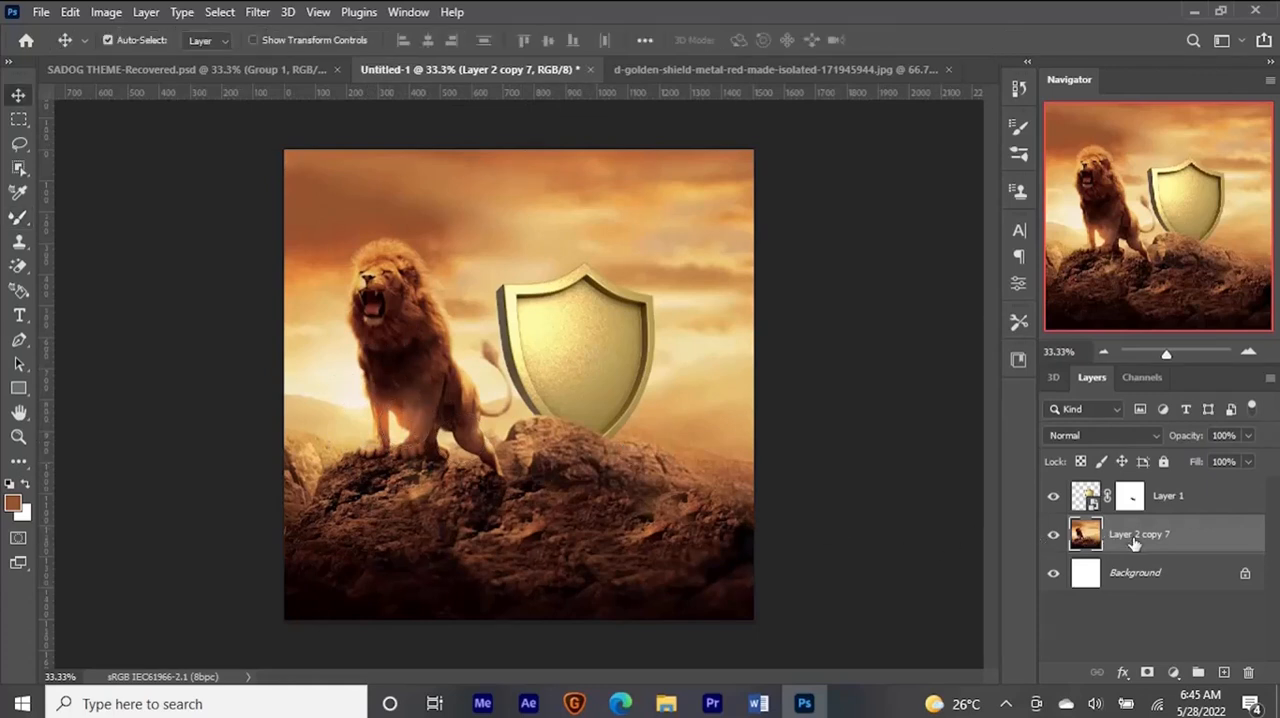
- Add a new layer named LIGHT above Layer 2 copy 7 and set its blend mode to Screen
{"action": "key", "text": "ctrl+shift+n"}
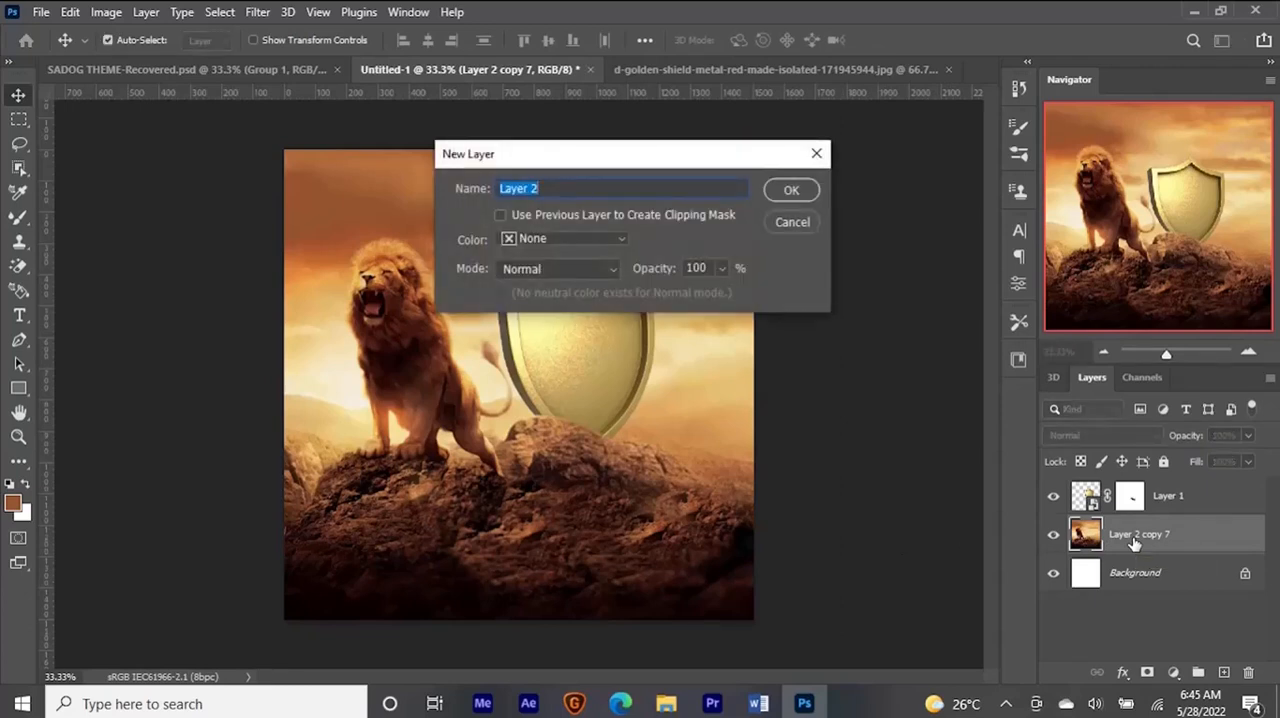
{"action": "type", "text": "LIGHT"}
{"action": "key", "text": "Return"}
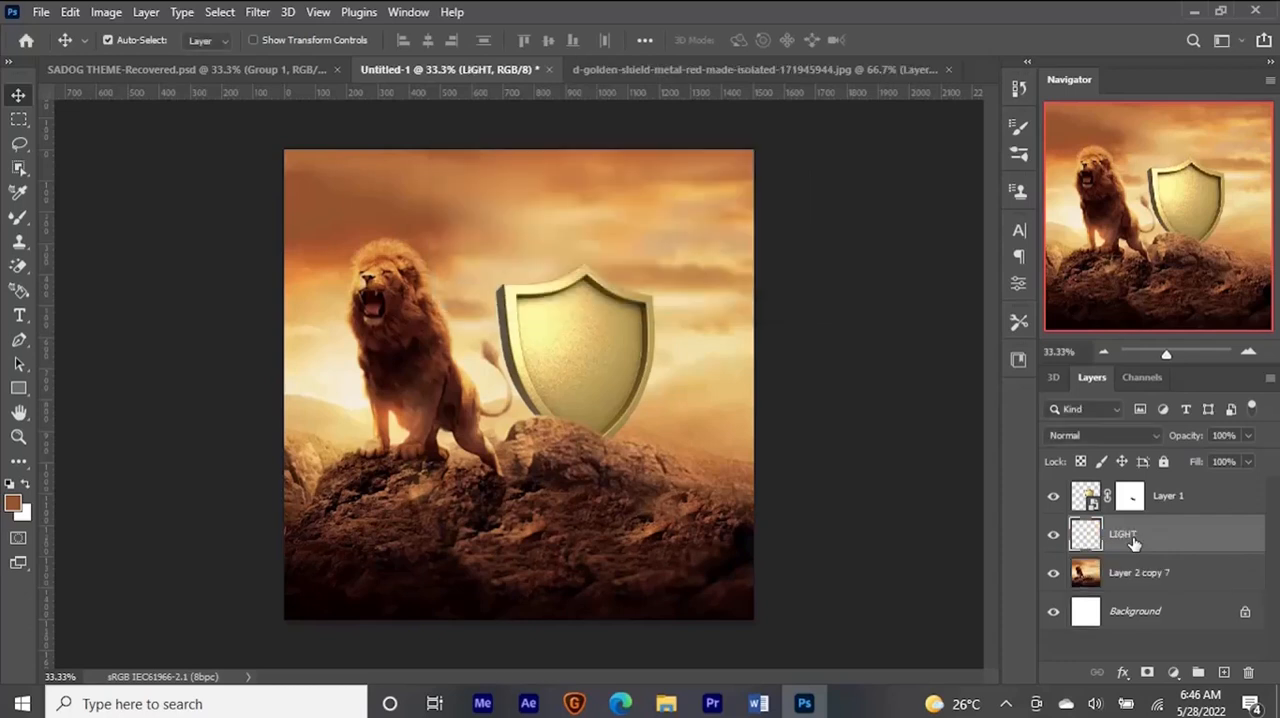
{"action": "left_click", "coordinate": [1154, 441]}
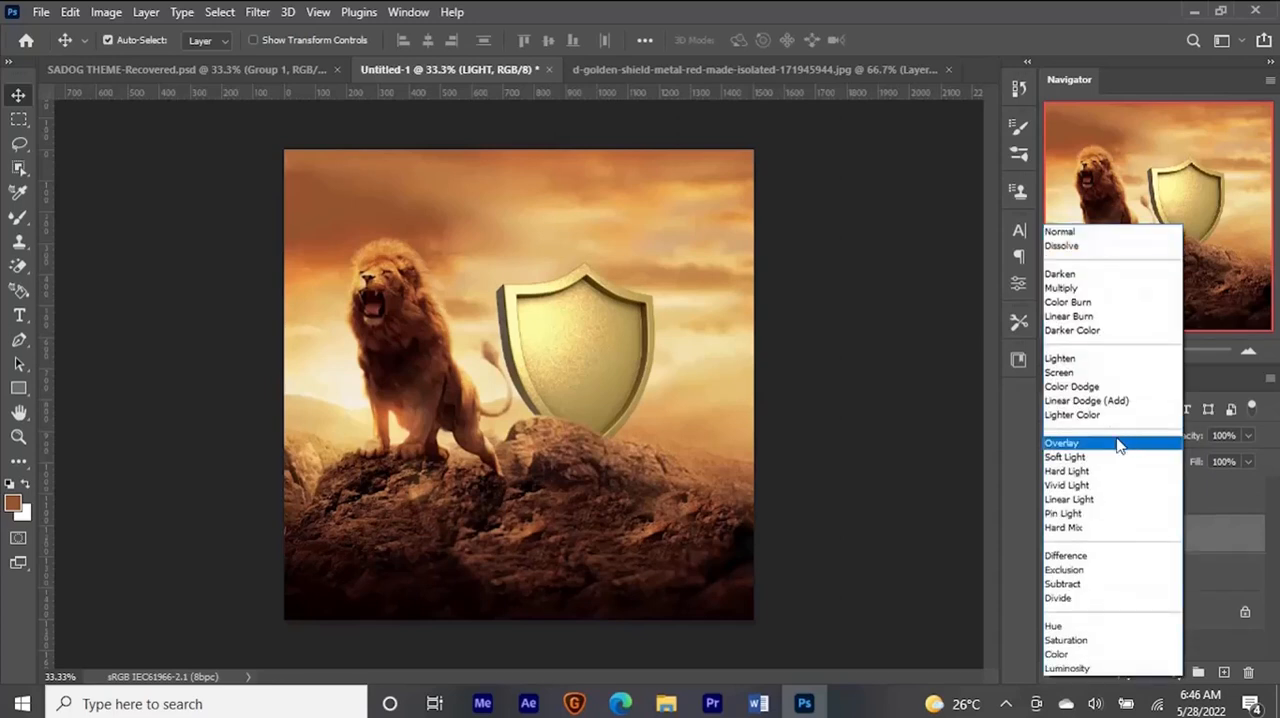
{"action": "left_click", "coordinate": [1105, 373]}
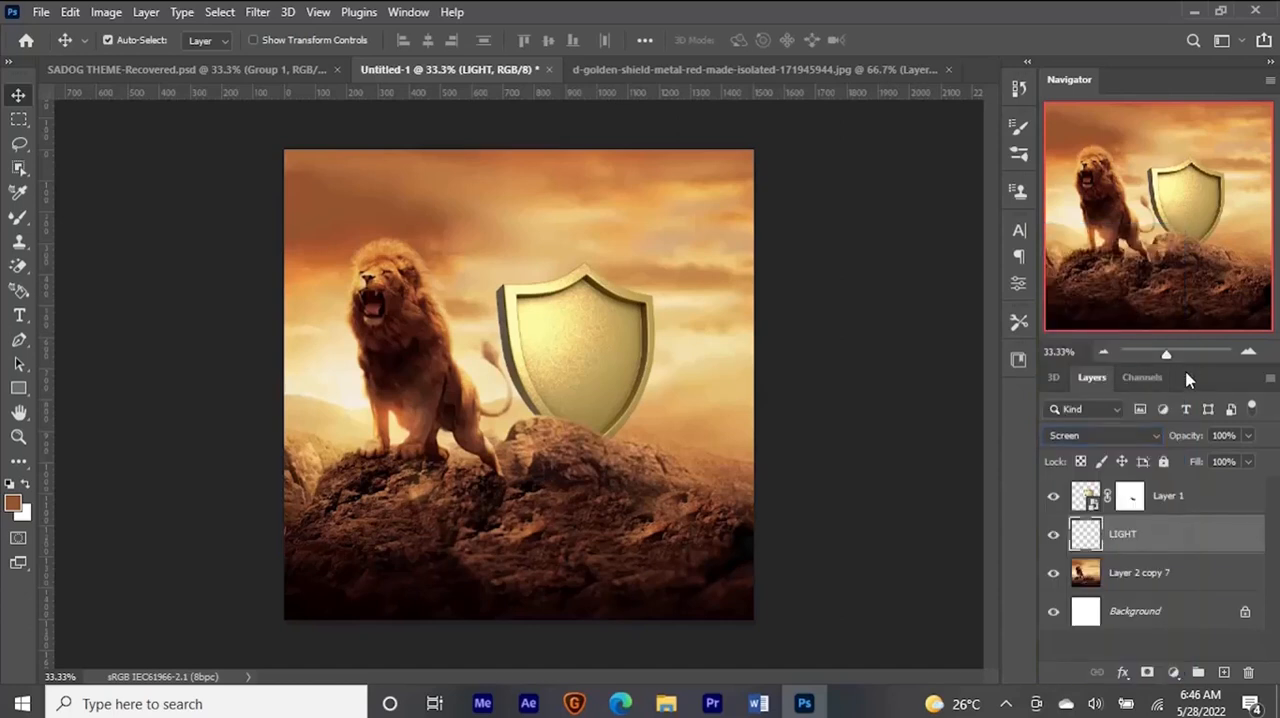
- Set the foreground colour to light yellow ffea89
{"action": "left_click", "coordinate": [13, 504]}
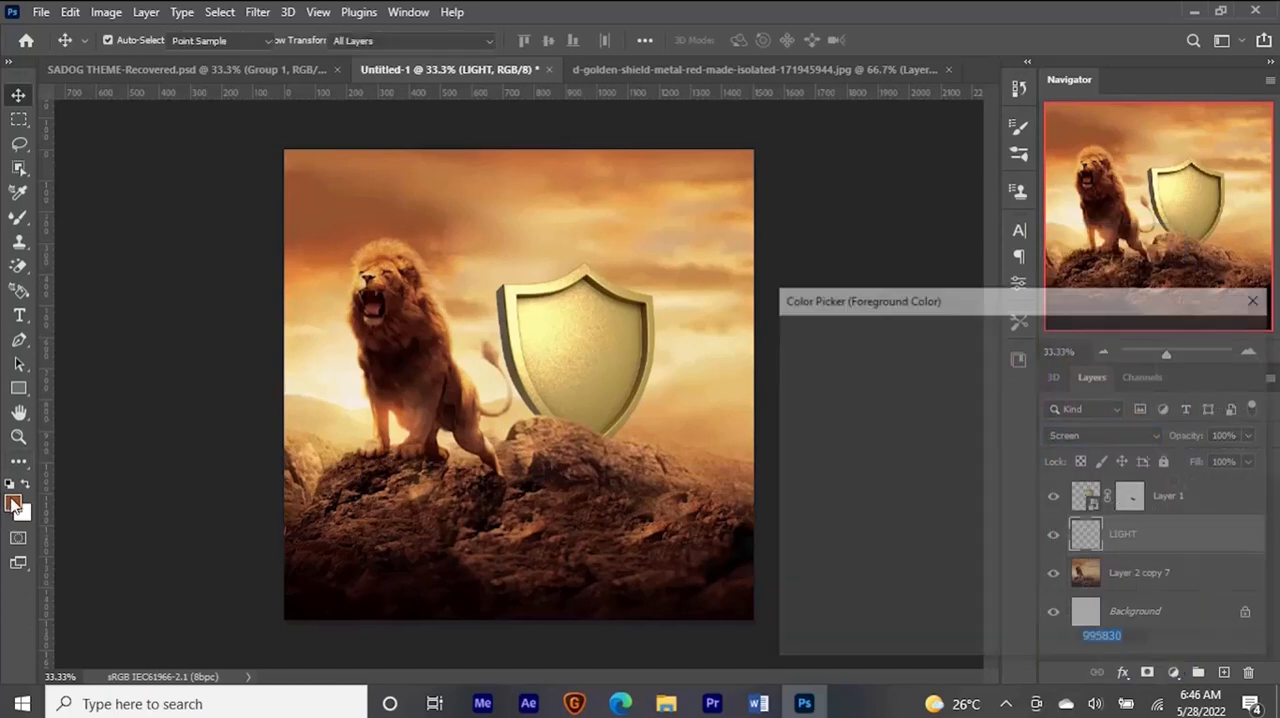
{"action": "left_click", "coordinate": [1046, 550]}
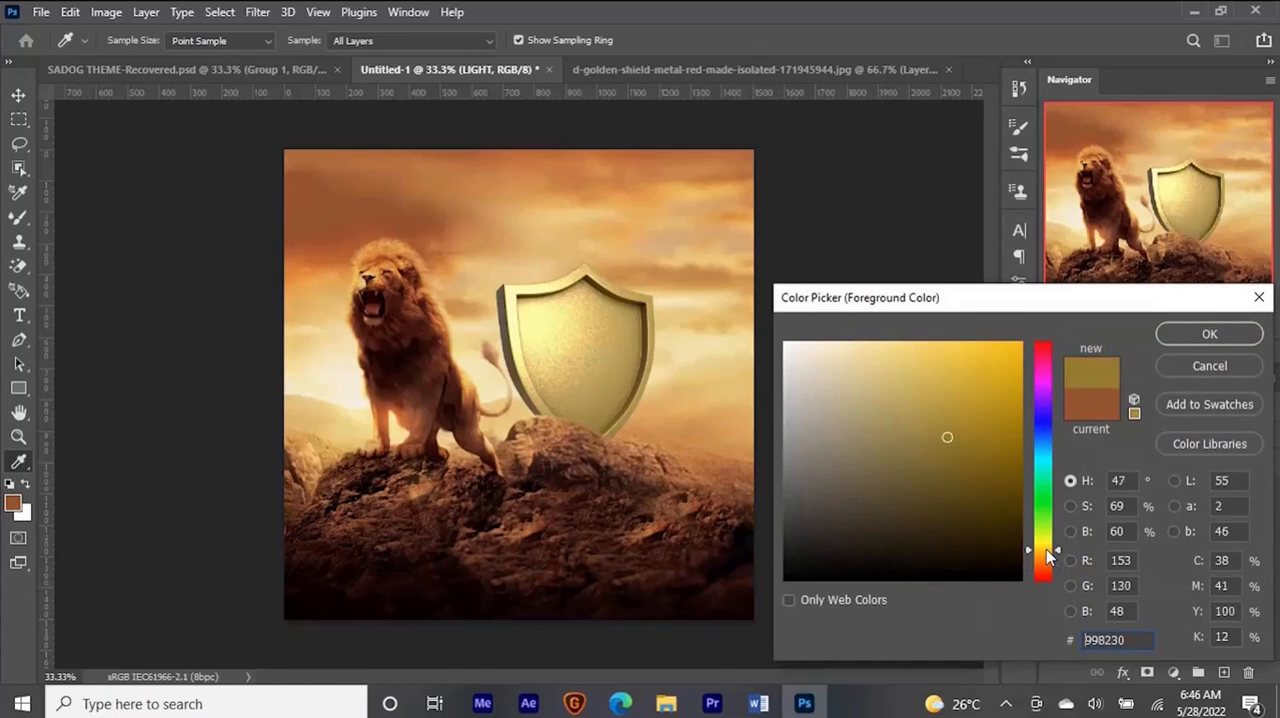
{"action": "left_click_drag", "start_coordinate": [882, 347], "coordinate": [895, 339]}
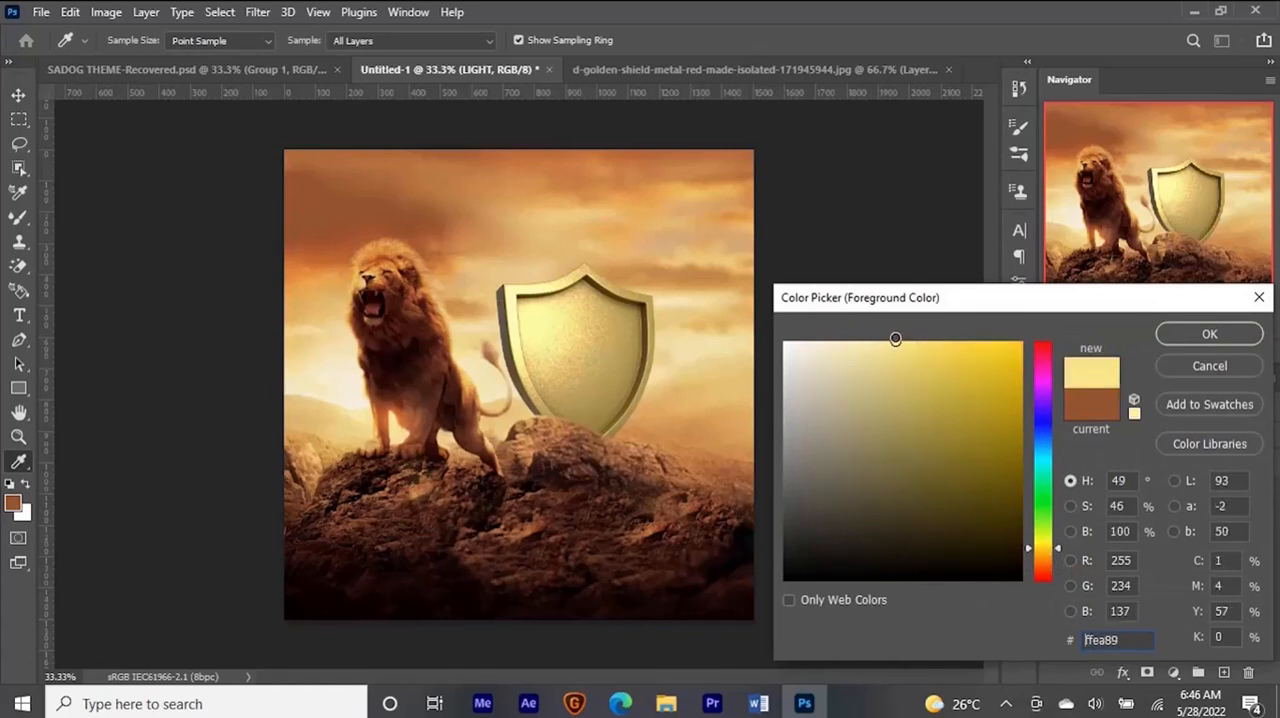
{"action": "key", "text": "Return"}
{"action": "key", "text": "v"}
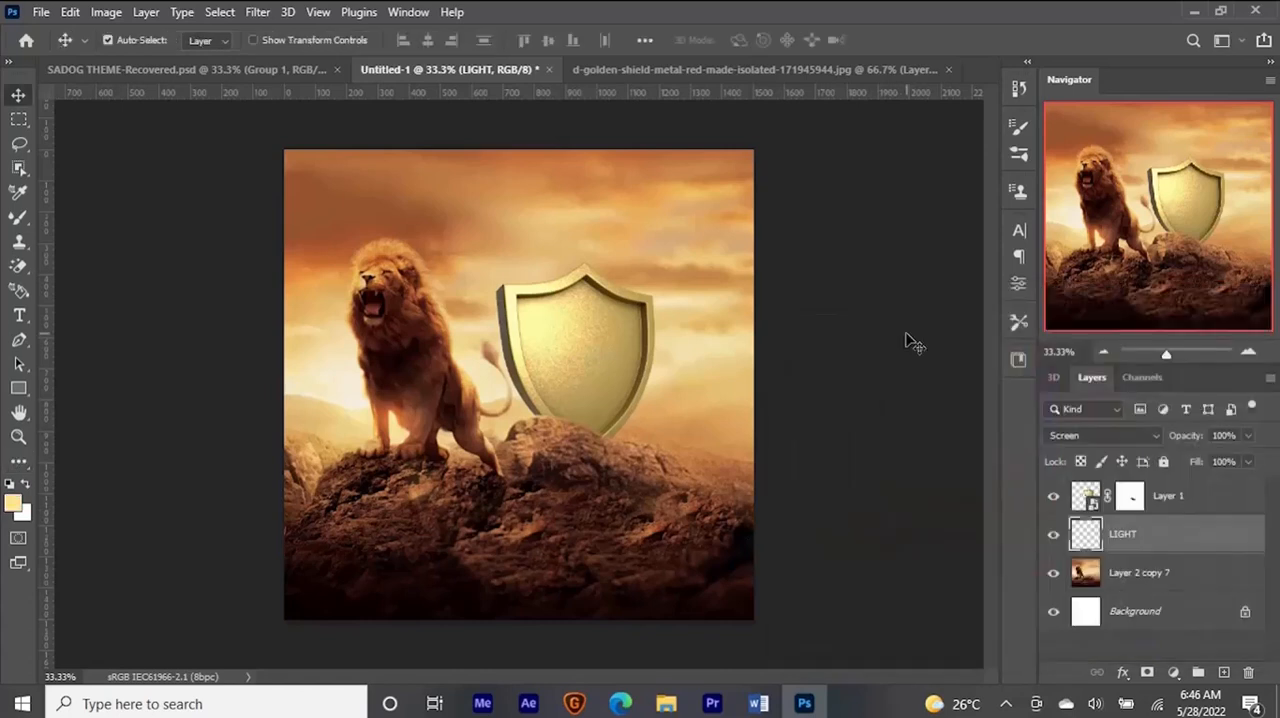
- Paint a light yellow glow between the lion's front legs on the LIGHT layer with a Soft Round brush of about 448 px
{"action": "key", "text": "b"}
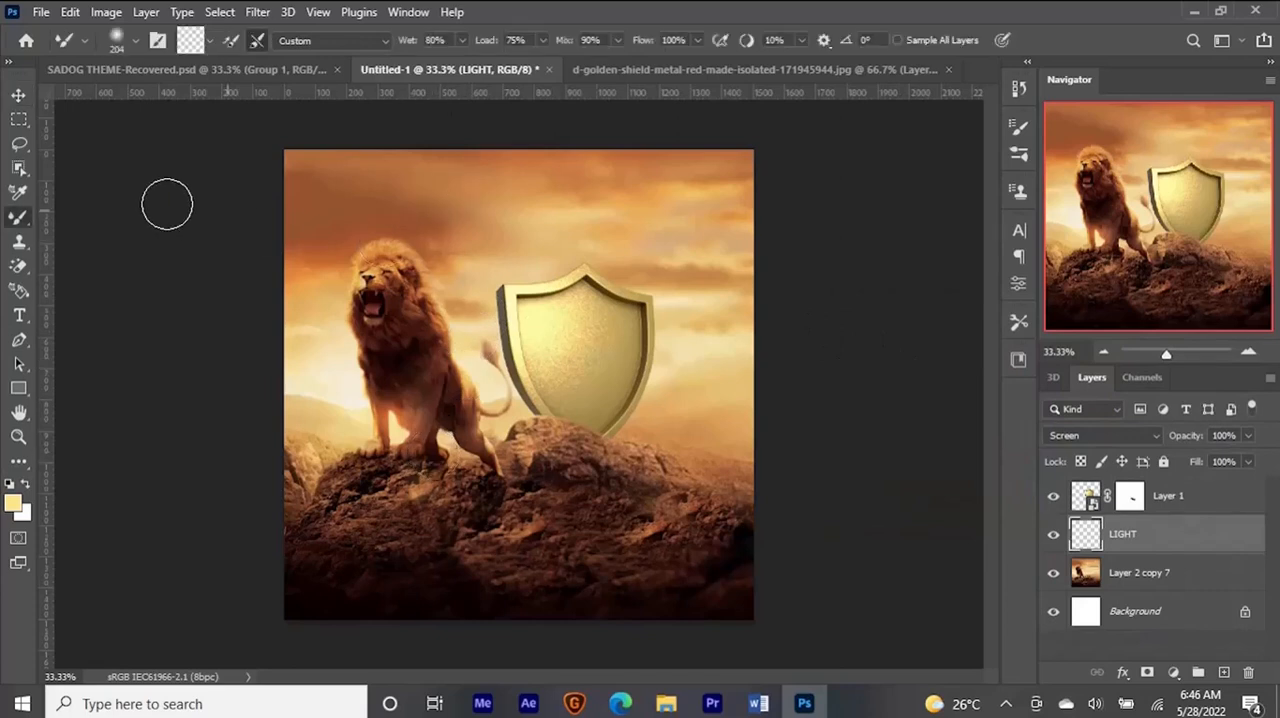
{"action": "right_click", "coordinate": [20, 224]}
{"action": "left_click", "coordinate": [77, 224]}
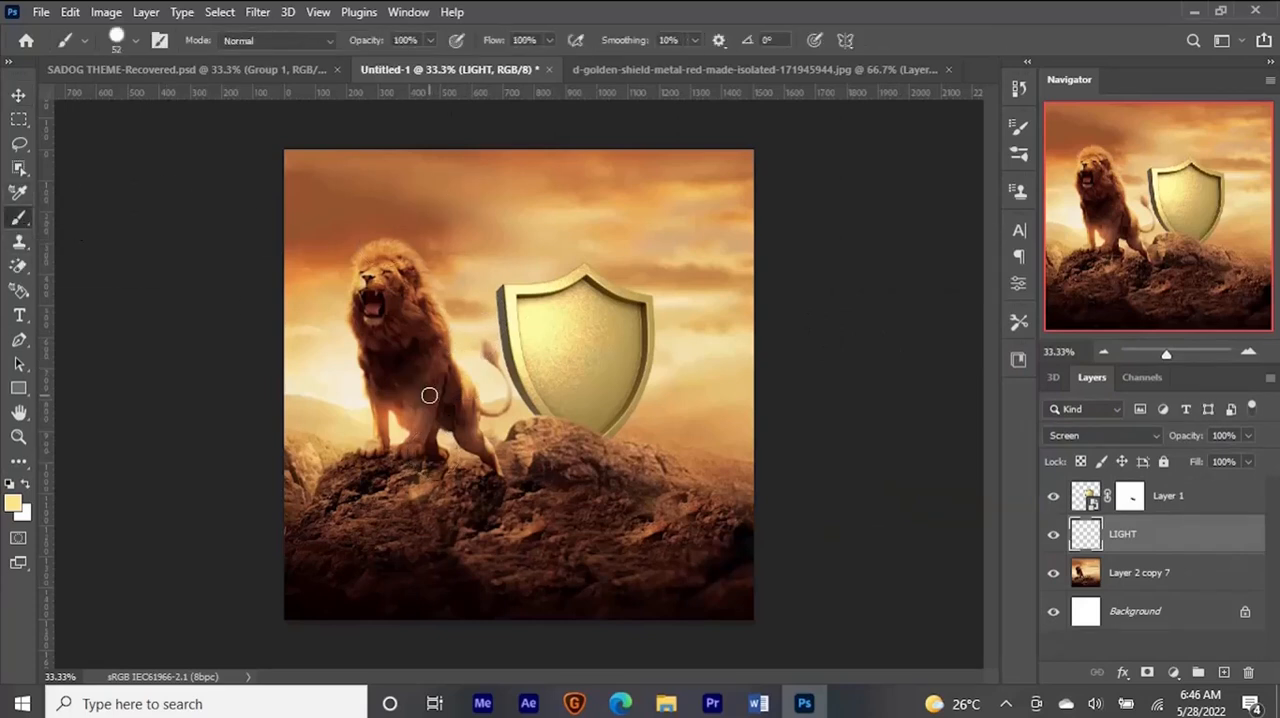
{"action": "left_click_drag", "start_coordinate": [437, 384], "coordinate": [476, 397]}
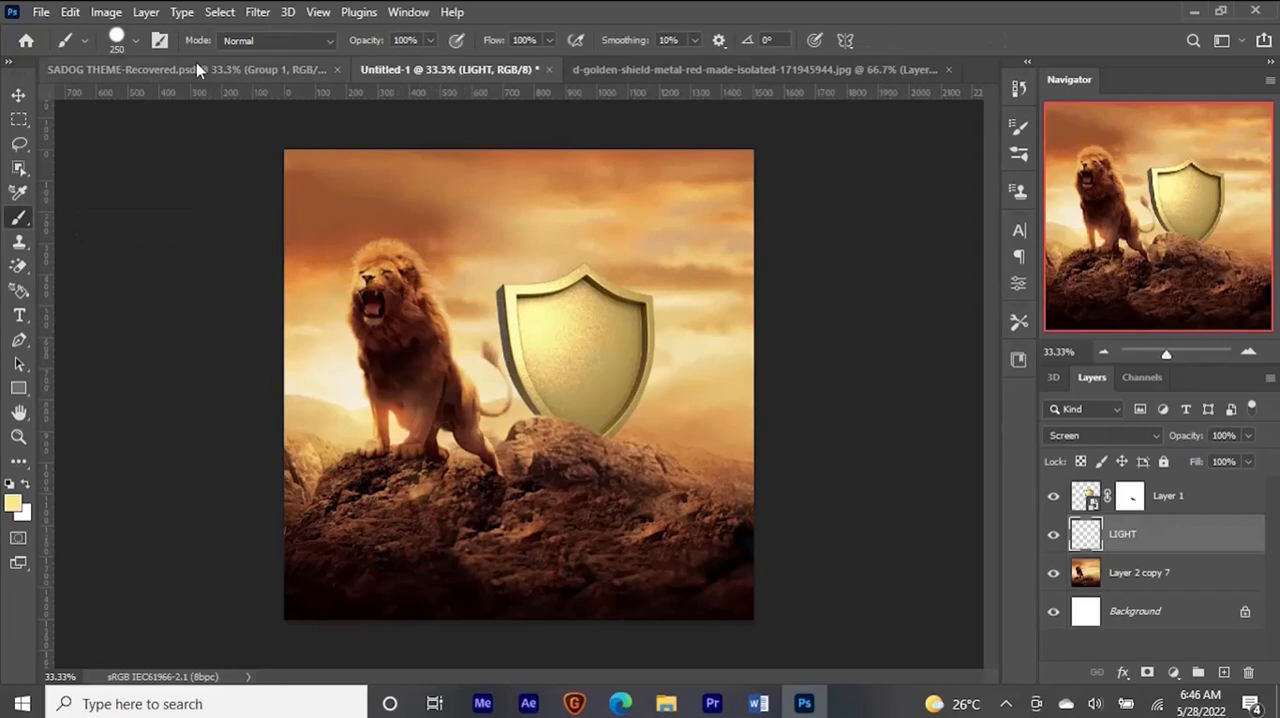
{"action": "left_click", "coordinate": [135, 40]}
{"action": "left_click", "coordinate": [134, 285]}
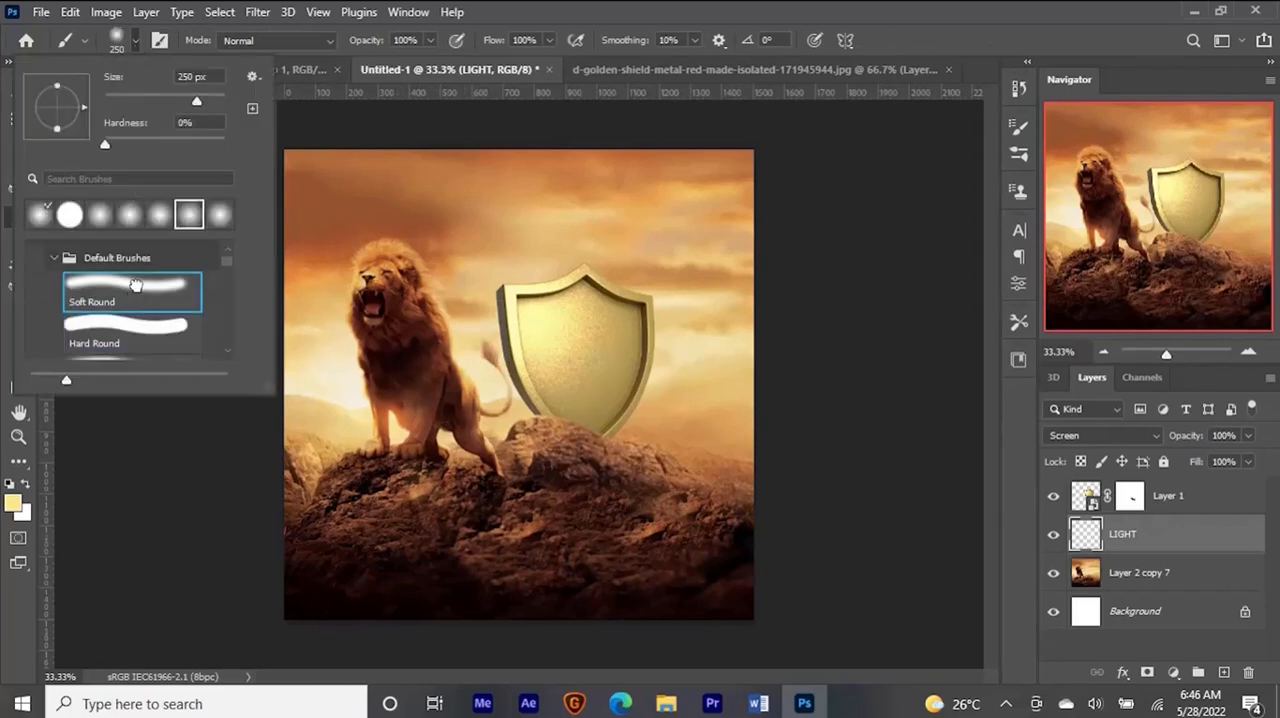
{"action": "left_click", "coordinate": [677, 8]}
{"action": "left_click_drag", "start_coordinate": [504, 417], "coordinate": [528, 427]}
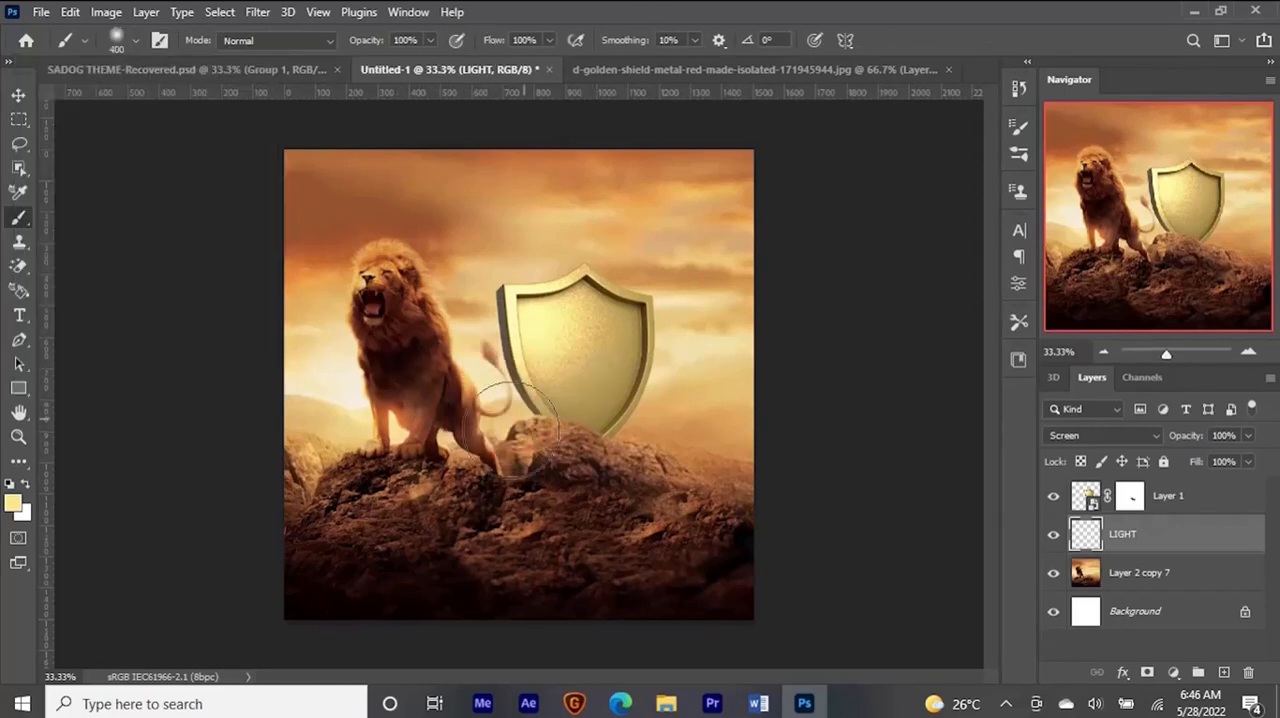
{"action": "mouse_move", "coordinate": [457, 455]}
{"action": "left_mouse_down"}
{"action": "mouse_move", "coordinate": [495, 440]}
{"action": "mouse_move", "coordinate": [502, 452]}
{"action": "left_mouse_up"}
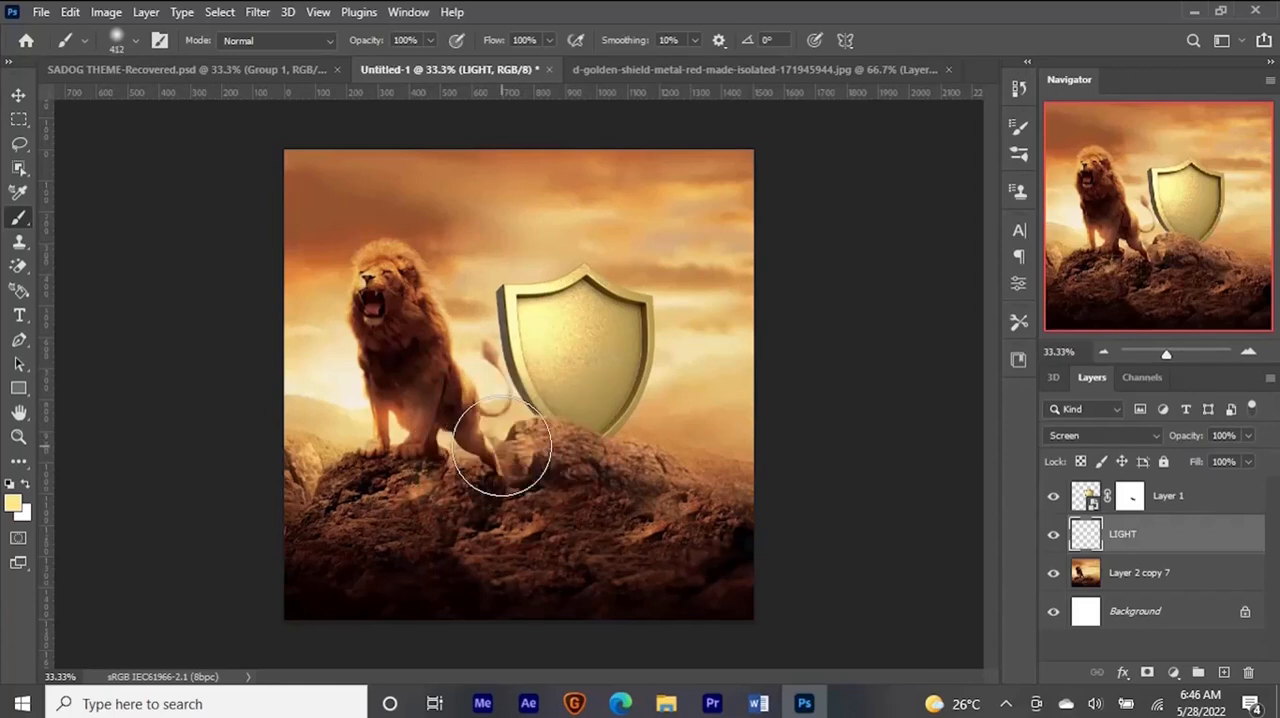
{"action": "left_click_drag", "start_coordinate": [404, 412], "coordinate": [403, 418]}
{"action": "left_click", "coordinate": [400, 416]}
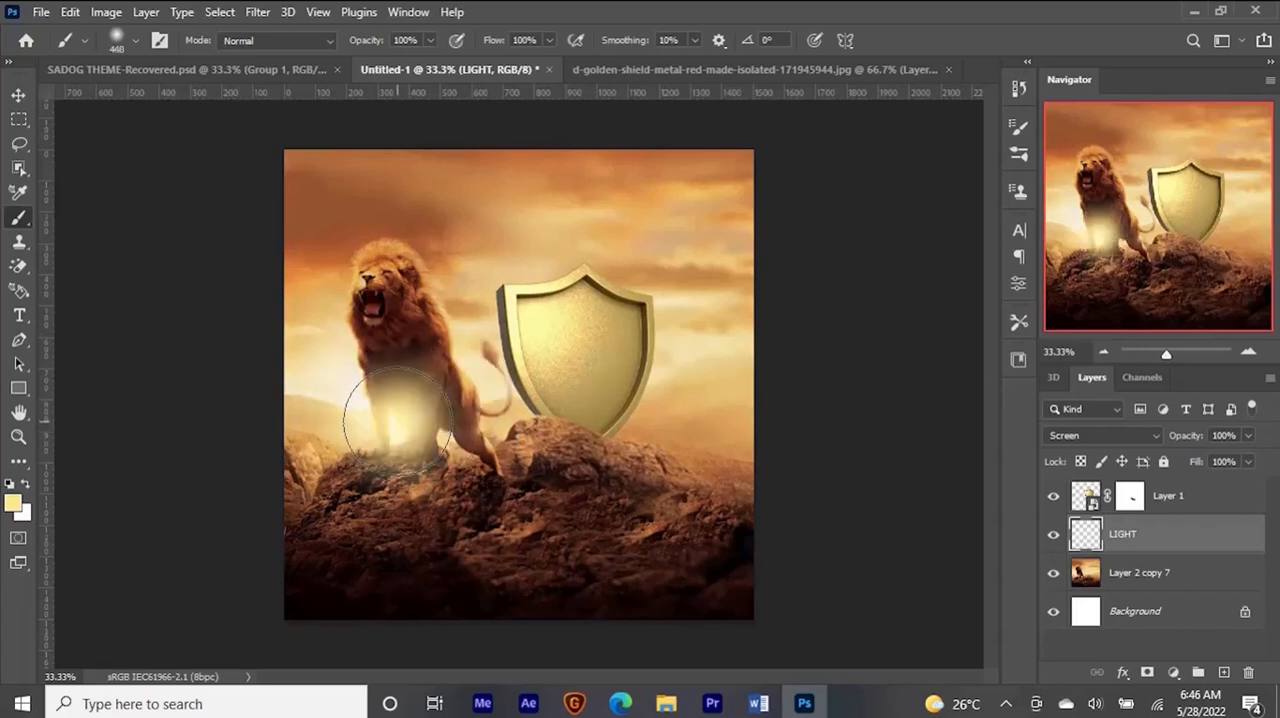
{"action": "key", "text": "v"}
{"action": "mouse_move", "coordinate": [400, 423]}
{"action": "left_mouse_down"}
{"action": "mouse_move", "coordinate": [386, 431]}
{"action": "mouse_move", "coordinate": [401, 414]}
{"action": "left_mouse_up"}
- Try Soft Light on the LIGHT layer, and set its blend mode to Overlay
{"action": "left_click", "coordinate": [1105, 435]}
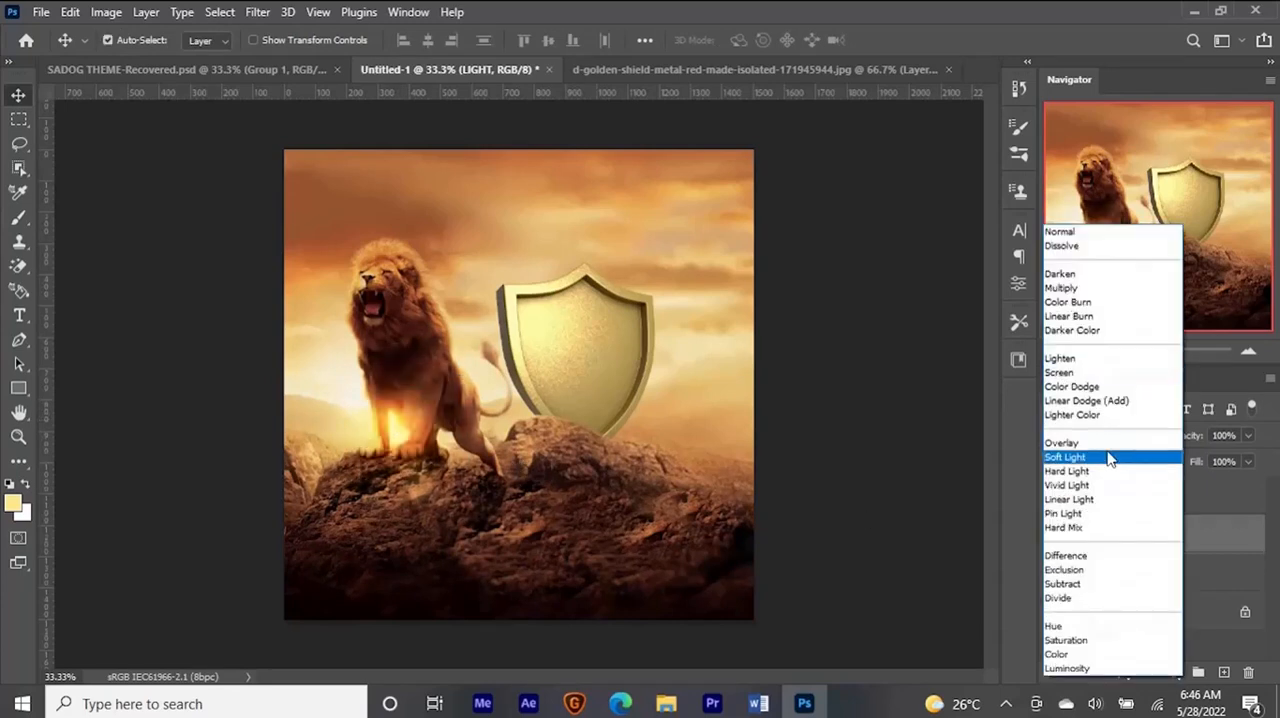
{"action": "left_click", "coordinate": [1109, 458]}
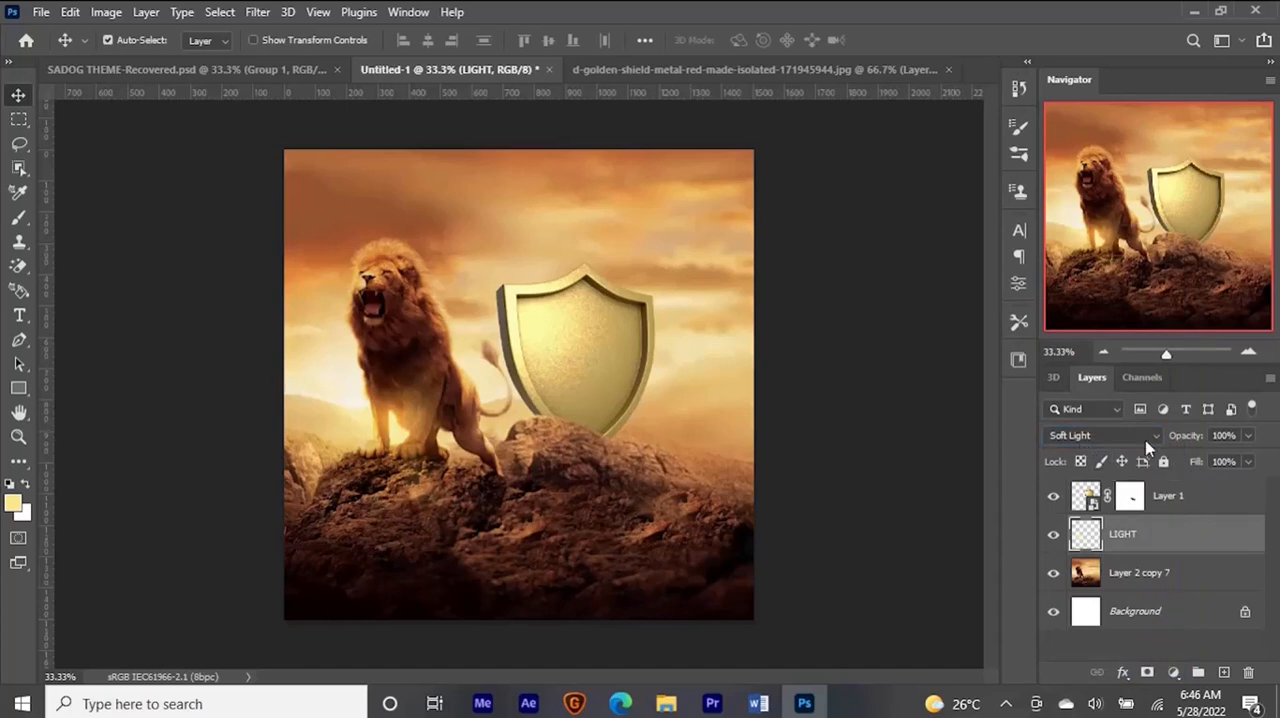
{"action": "left_click", "coordinate": [1147, 444]}
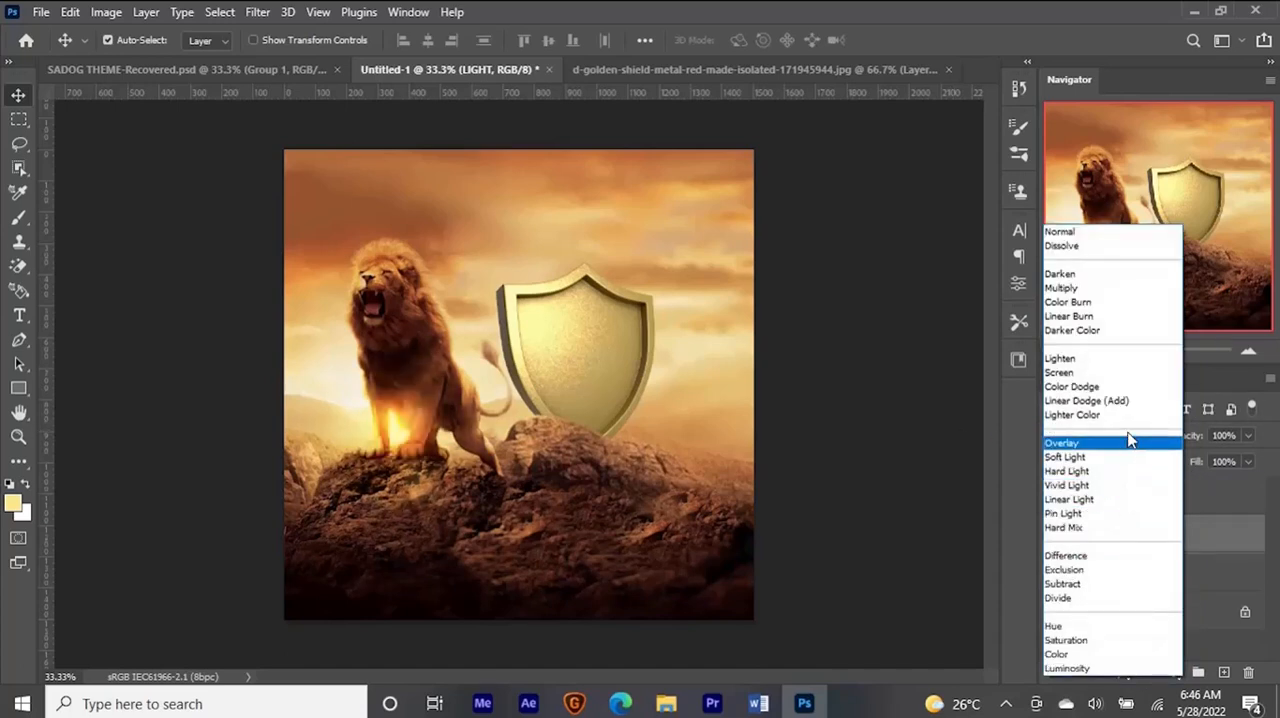
{"action": "left_click", "coordinate": [1124, 449]}
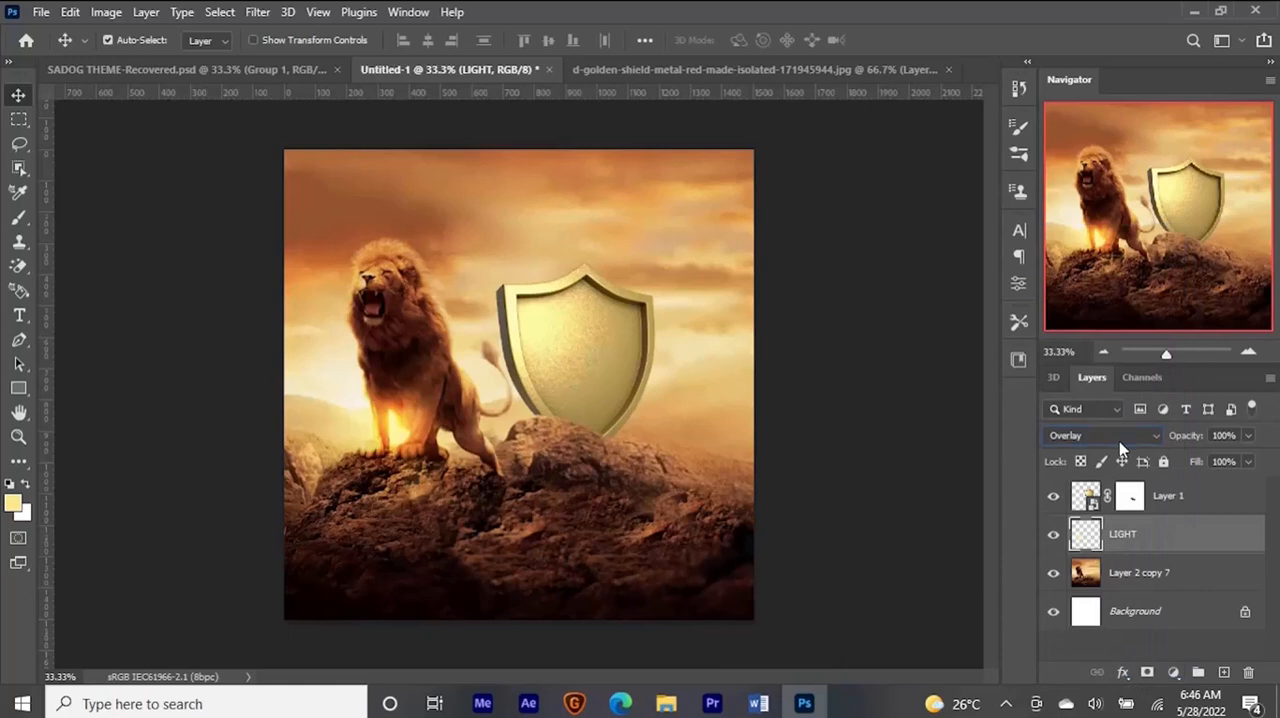
- Scale the LIGHT glow up to about 140% around its centre
{"action": "key", "text": "ctrl+t"}
{"action": "left_click_drag", "start_coordinate": [511, 313], "coordinate": [555, 265]}
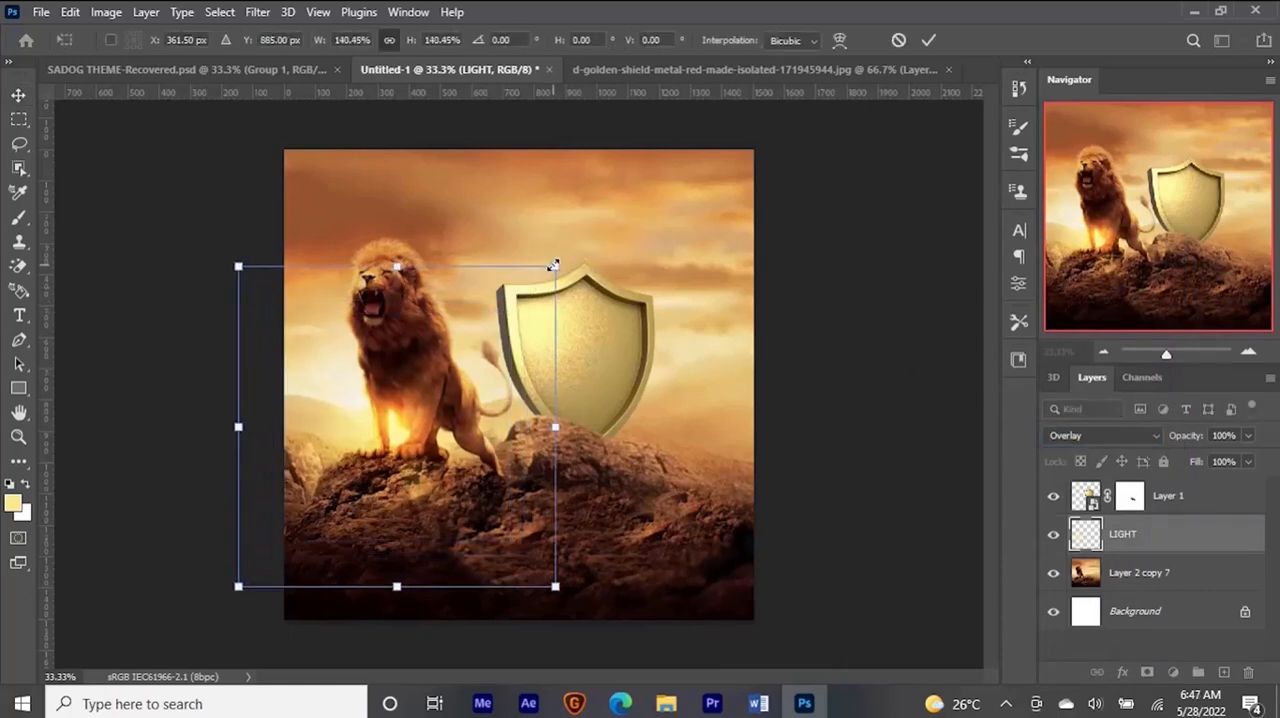
{"action": "key", "text": "Return"}
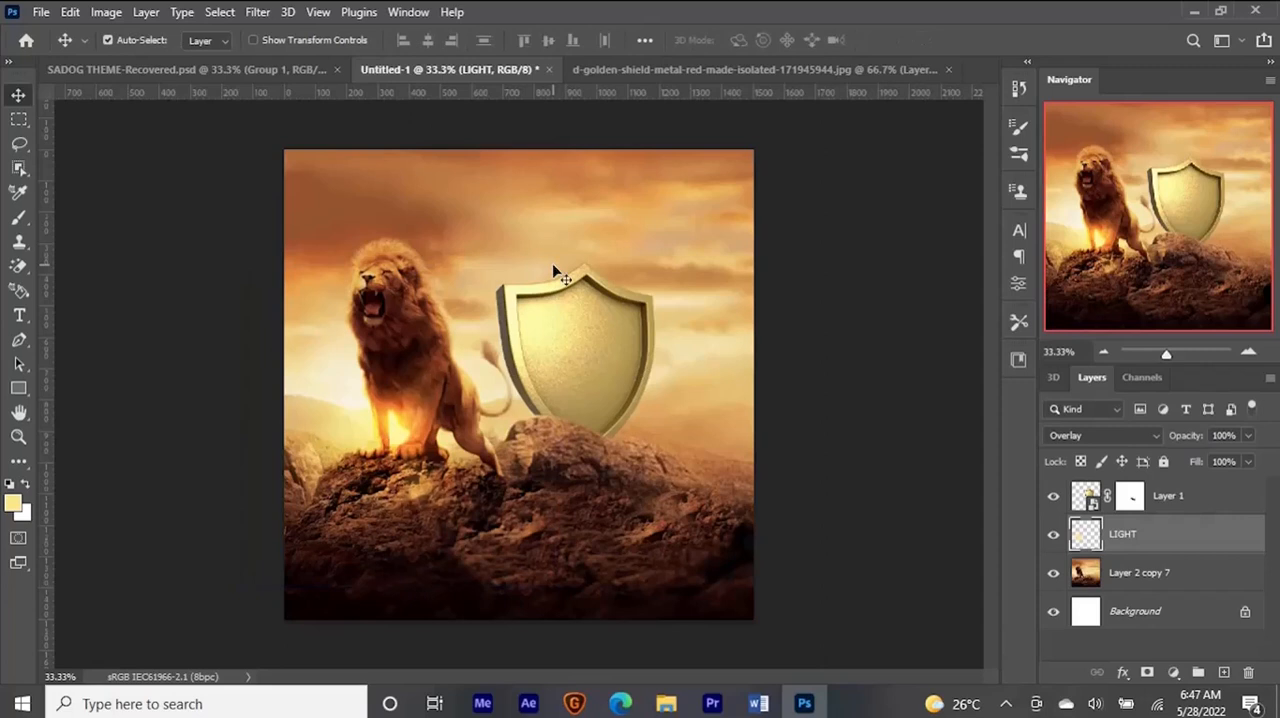
- Duplicate the LIGHT glow to the back of the lion's mane and lower the copy's fill to 57%
{"action": "key", "text": "ctrl+j"}
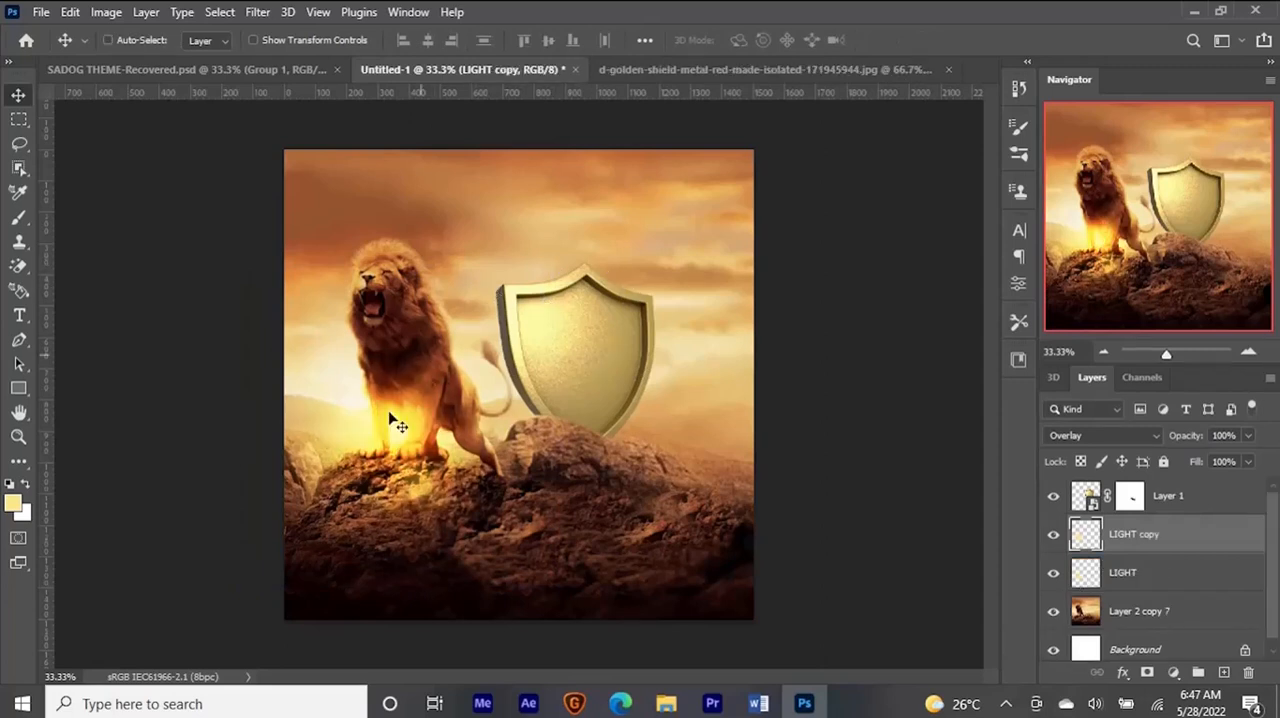
{"action": "left_click_drag", "start_coordinate": [391, 423], "coordinate": [436, 304]}
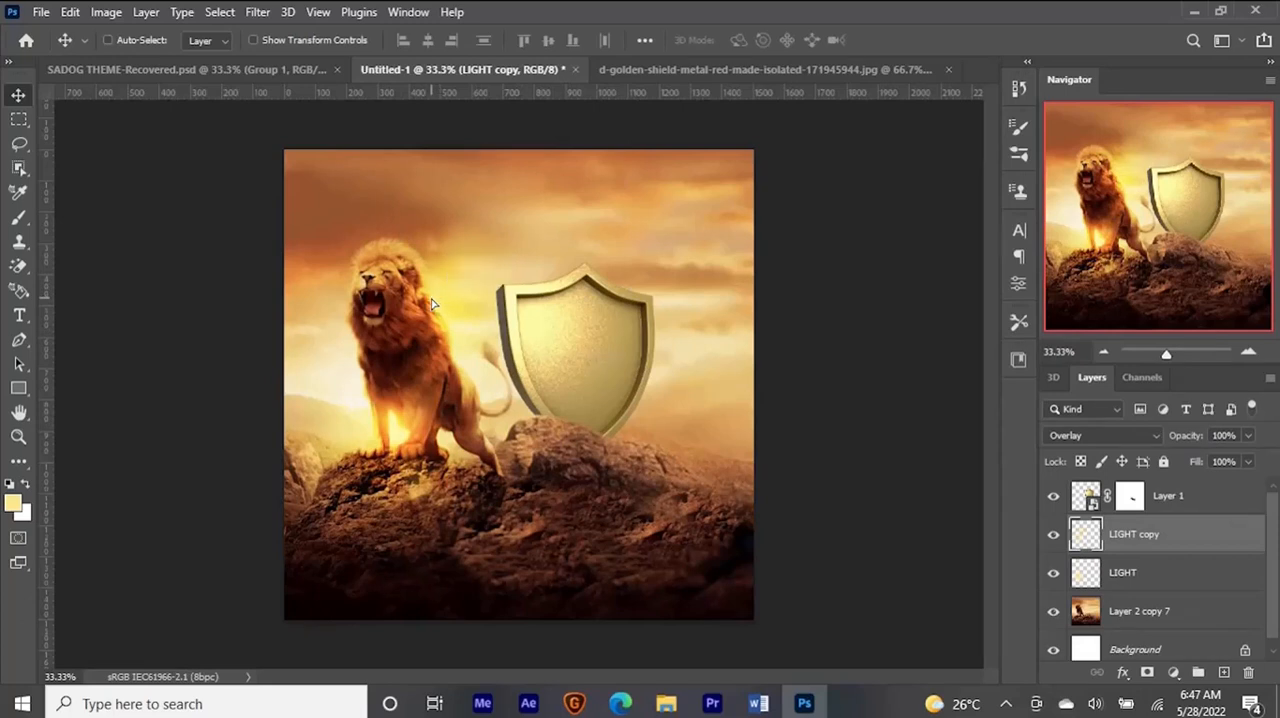
{"action": "left_click_drag", "start_coordinate": [1248, 461], "coordinate": [1200, 488]}
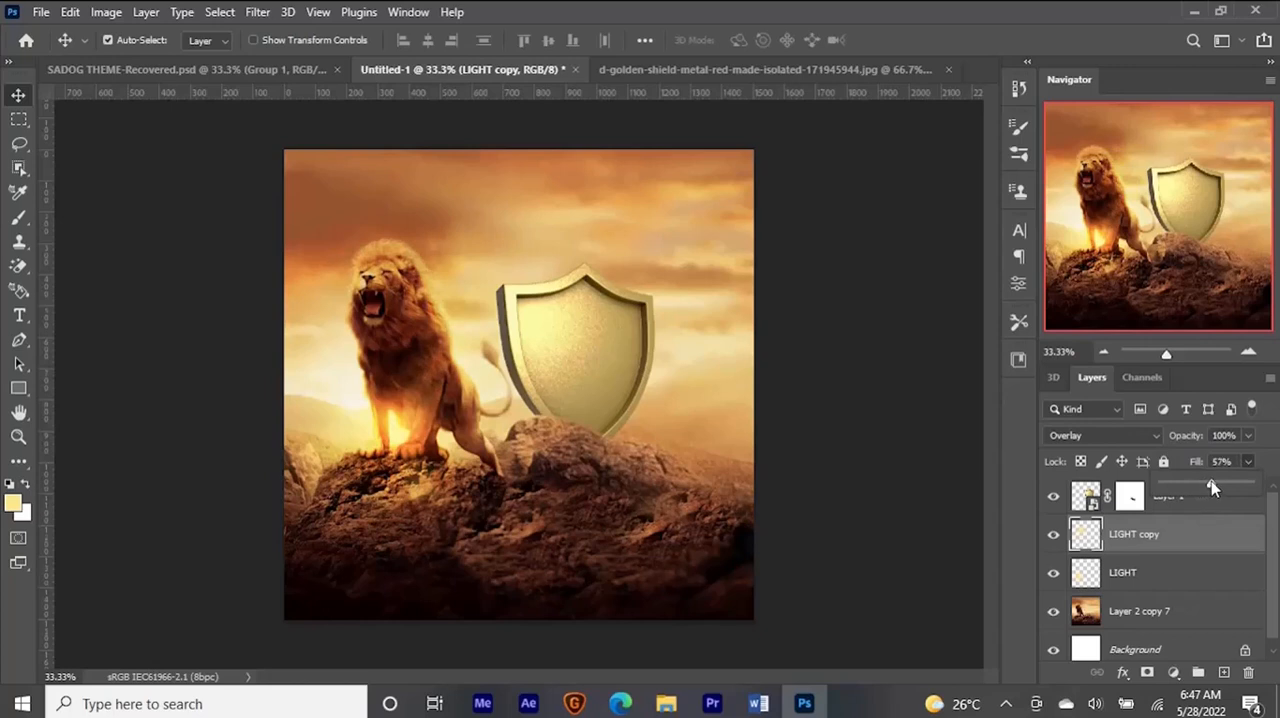
- Duplicate the LIGHT copy layer to add another glow on the lion
{"action": "left_click", "coordinate": [1210, 540]}
{"action": "key", "text": "ctrl+j"}
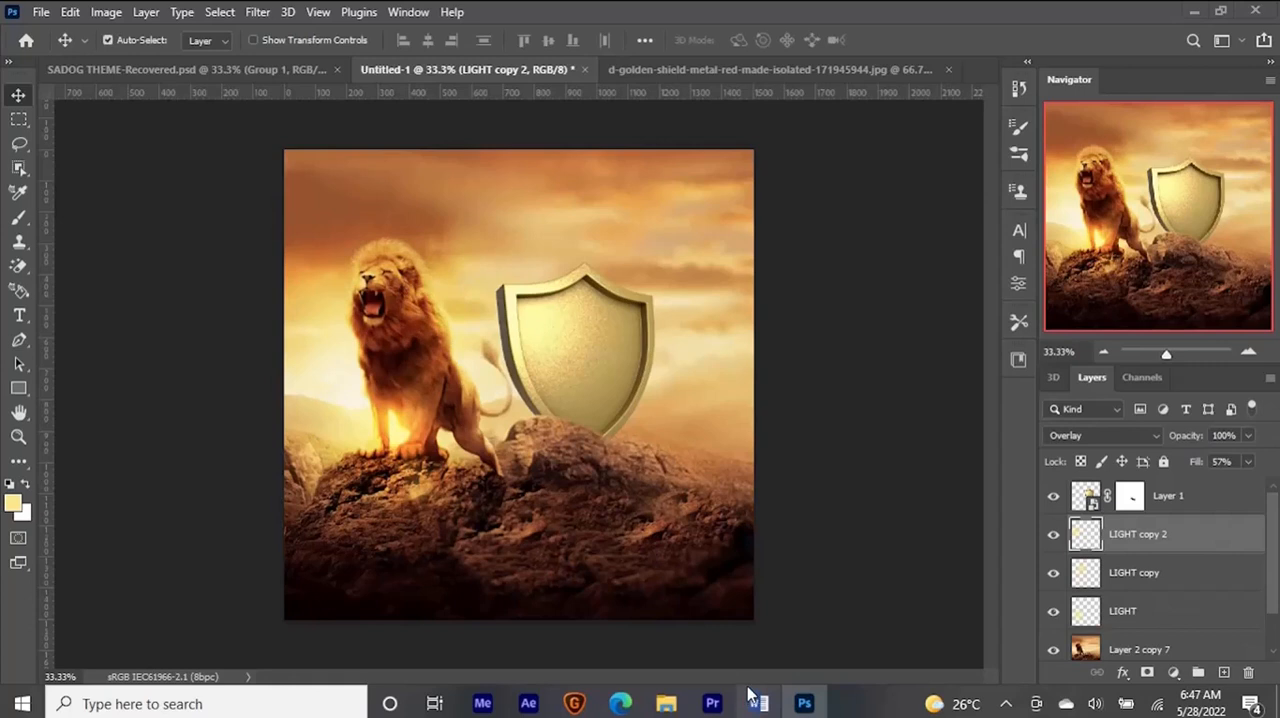
- Copy "ARISE AND TAKE DOMINION" from the Word document and return to Photoshop
{"action": "left_click", "coordinate": [756, 702]}
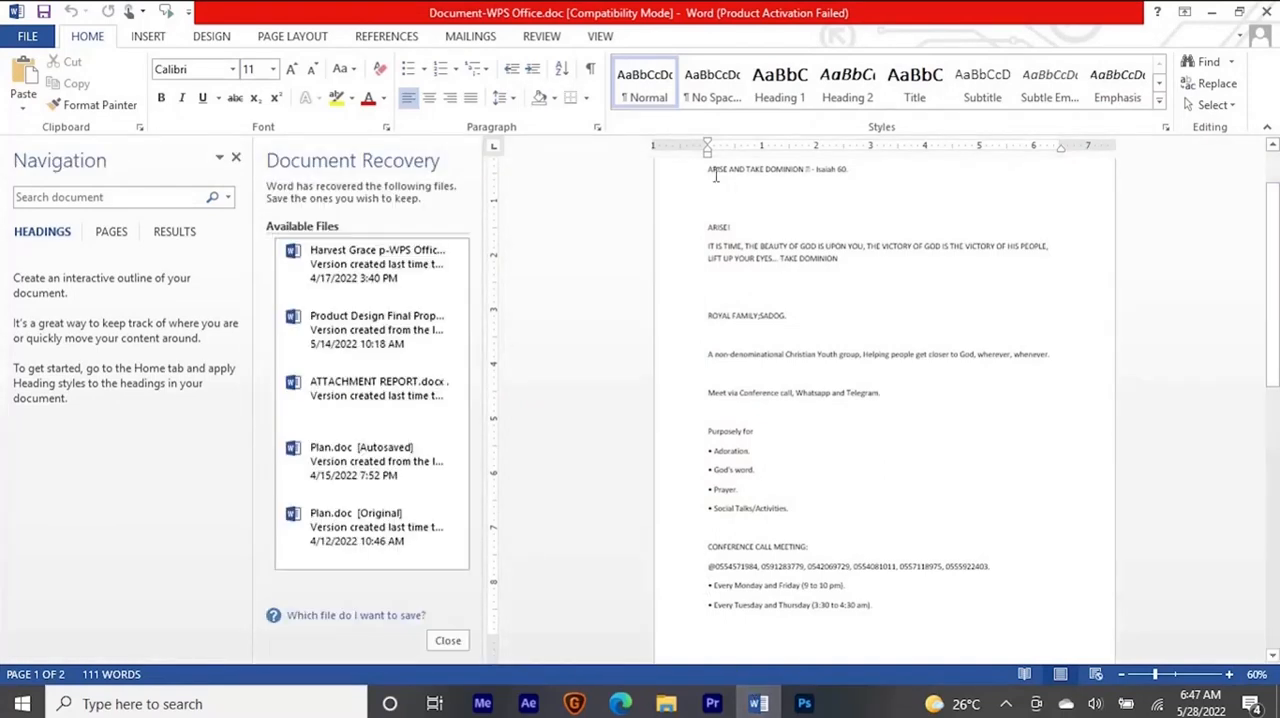
{"action": "left_click_drag", "start_coordinate": [708, 175], "coordinate": [780, 175]}
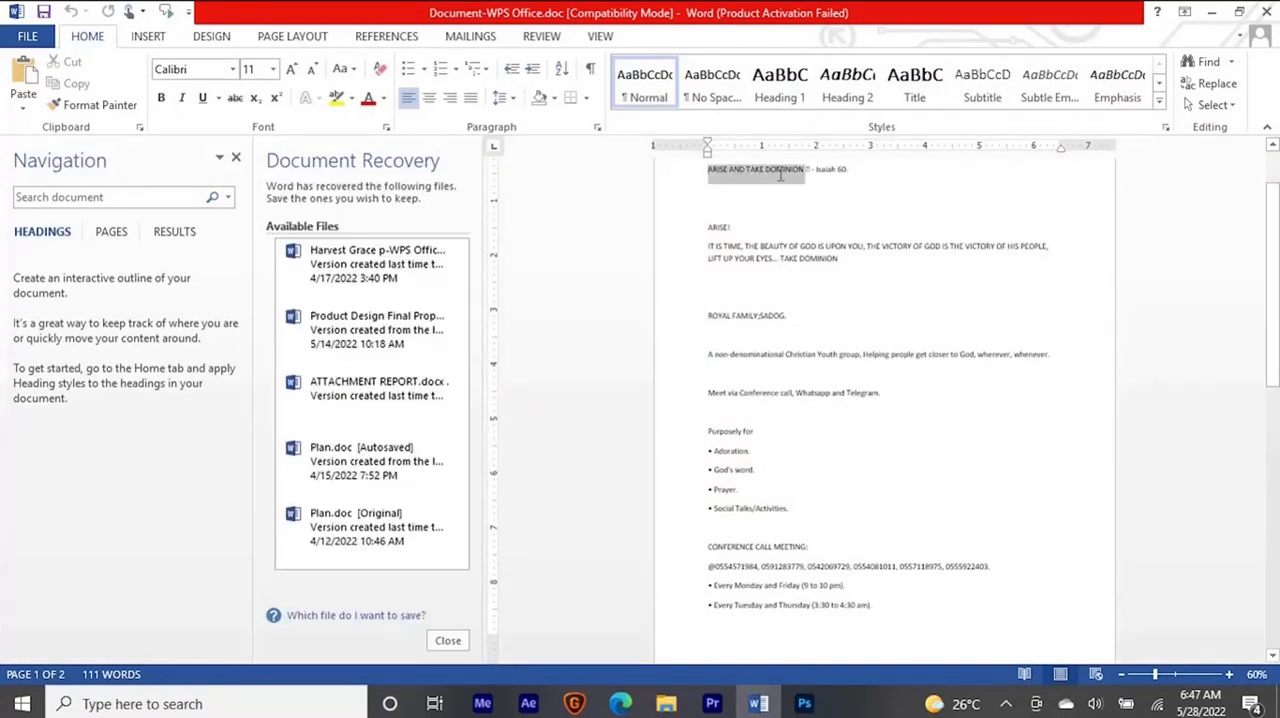
{"action": "key", "text": "ctrl+c"}
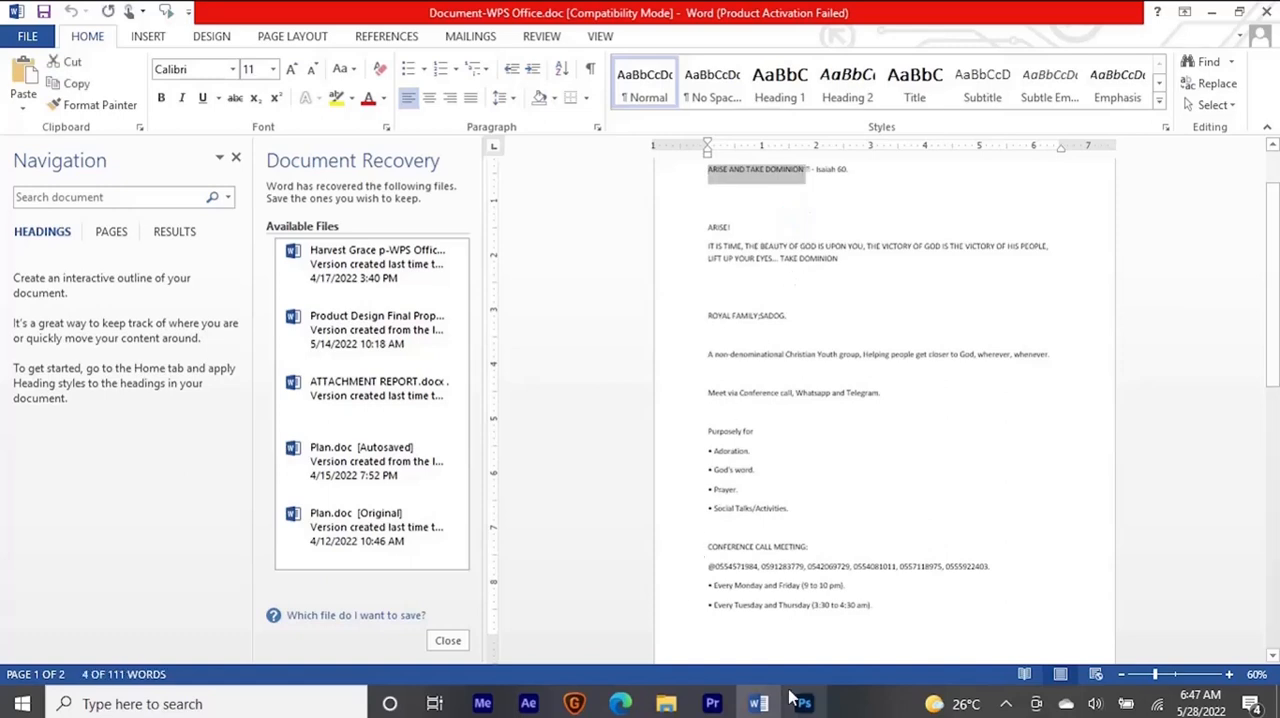
{"action": "left_click", "coordinate": [1213, 18]}
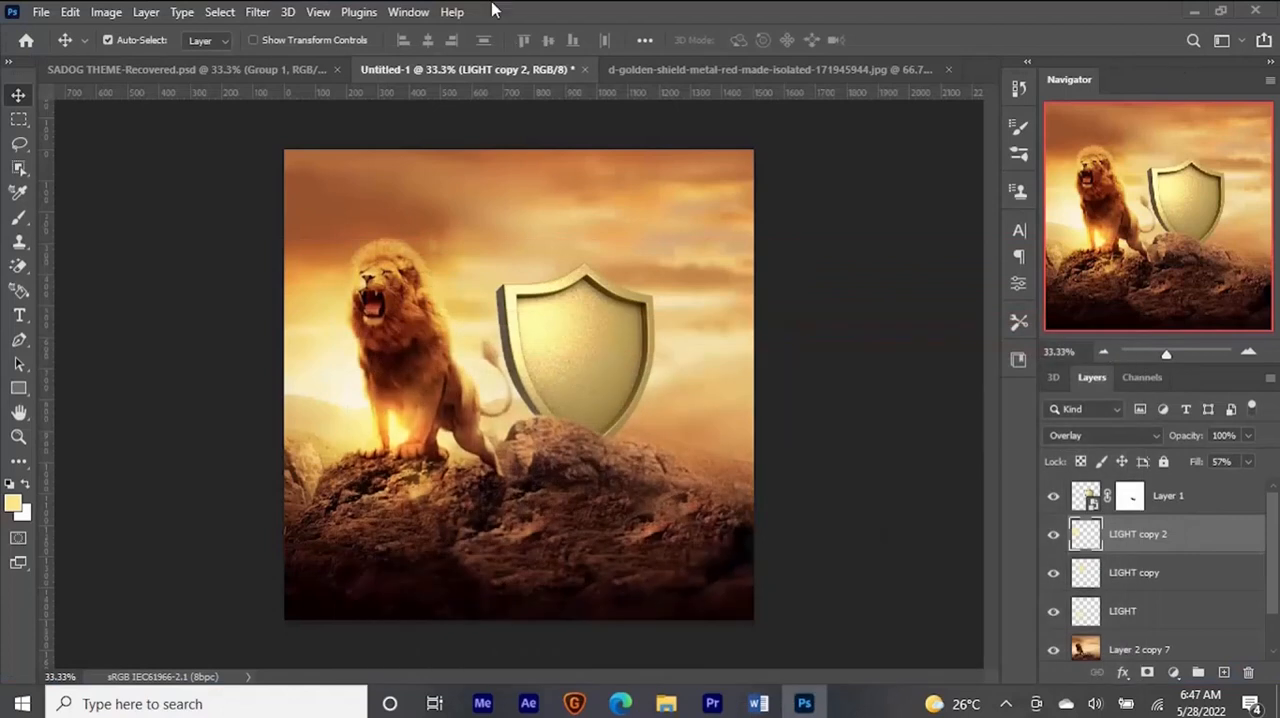
- Inspect the font of the Arise lettering inside the shield title's smart object in SADOG THEME-Recovered.psd
{"action": "left_click", "coordinate": [258, 71]}
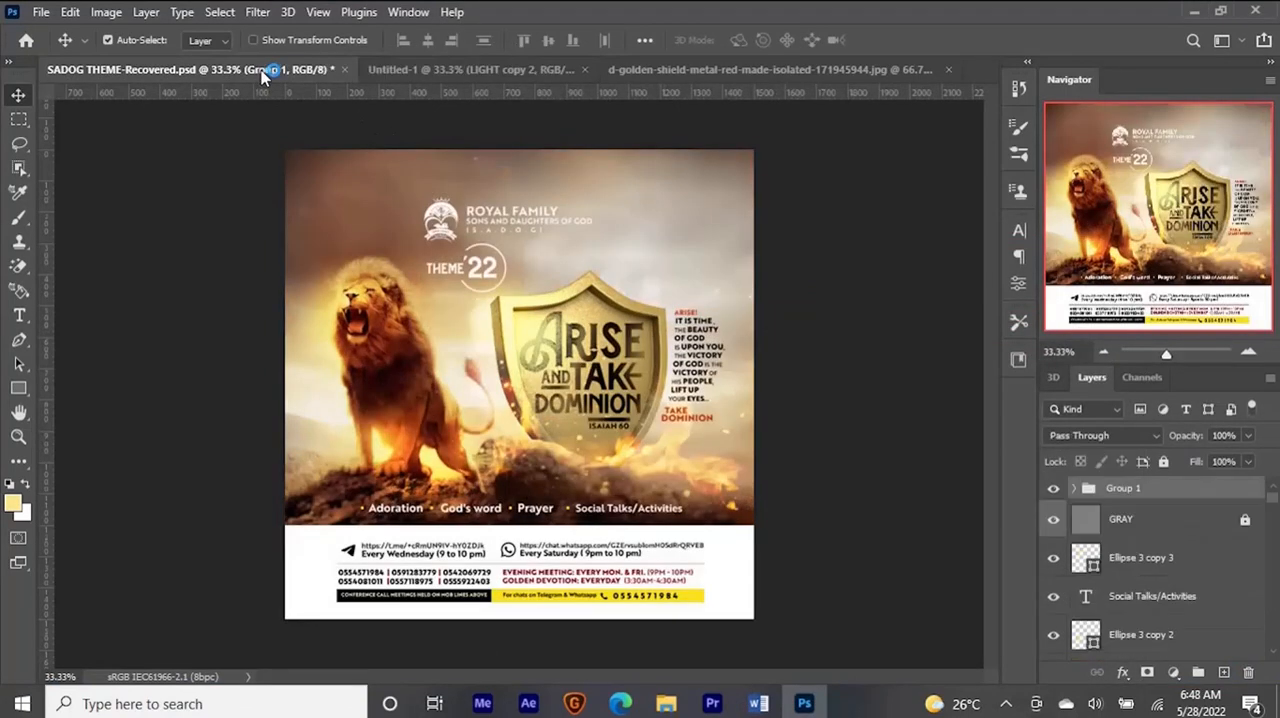
{"action": "left_click", "coordinate": [590, 350]}
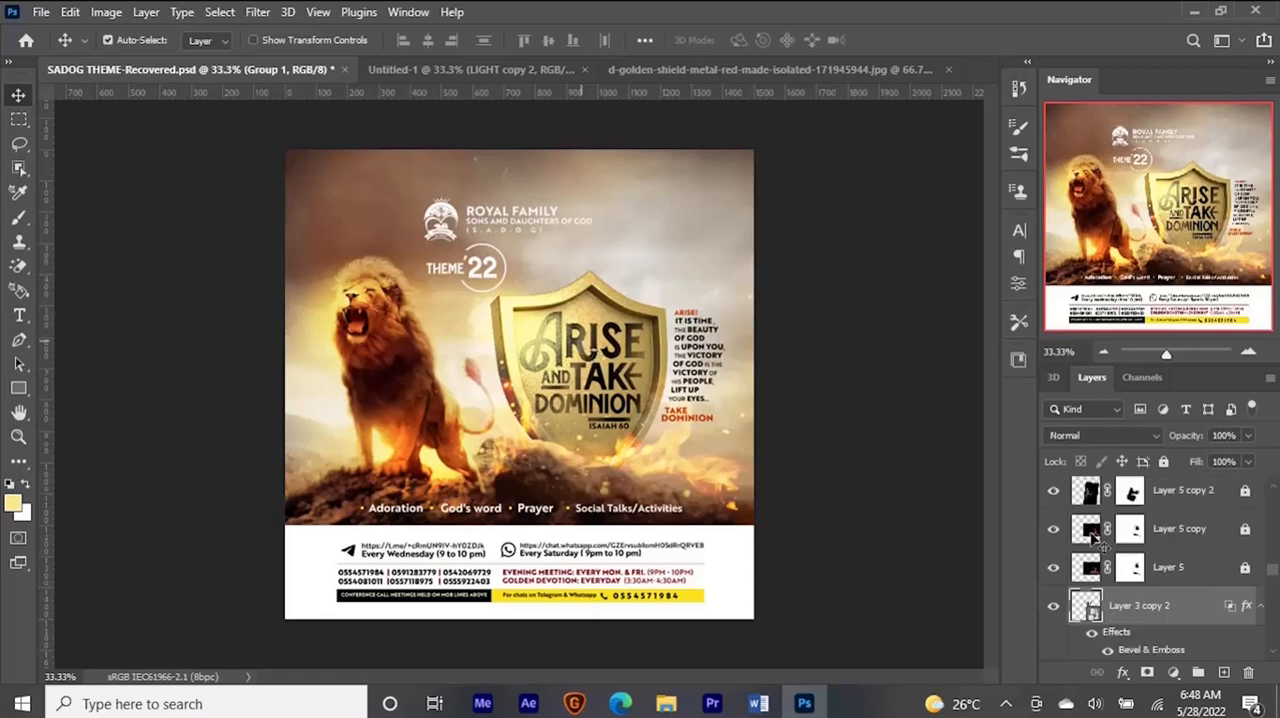
{"action": "double_click", "coordinate": [1084, 606]}
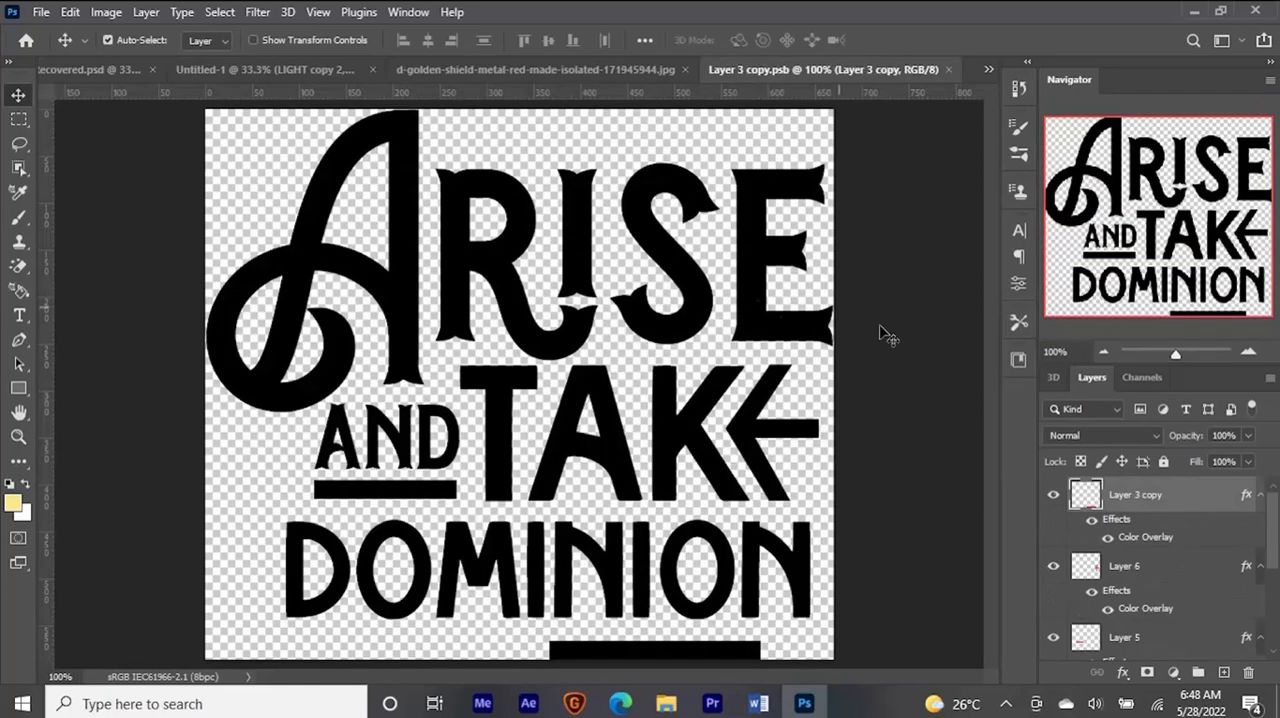
{"action": "double_click", "coordinate": [517, 262]}
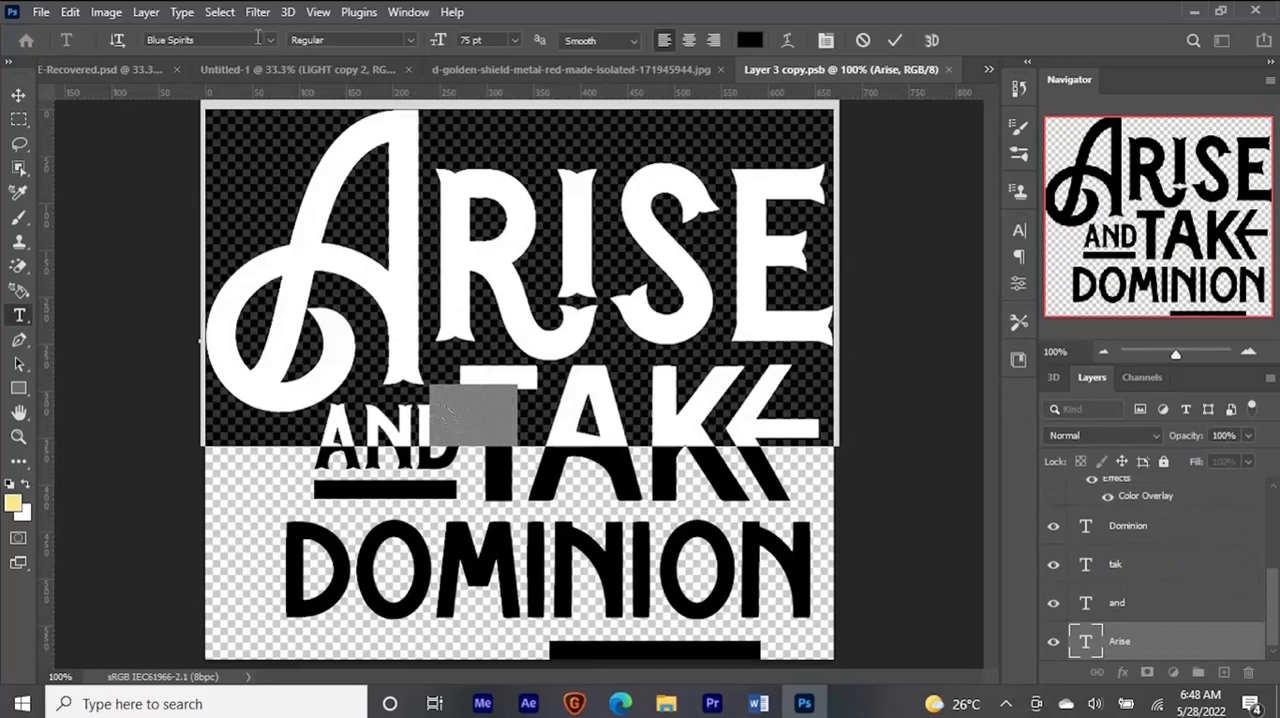
{"action": "left_click", "coordinate": [896, 40]}
{"action": "key", "text": "v"}
{"action": "key", "text": "ctrl+minus"}
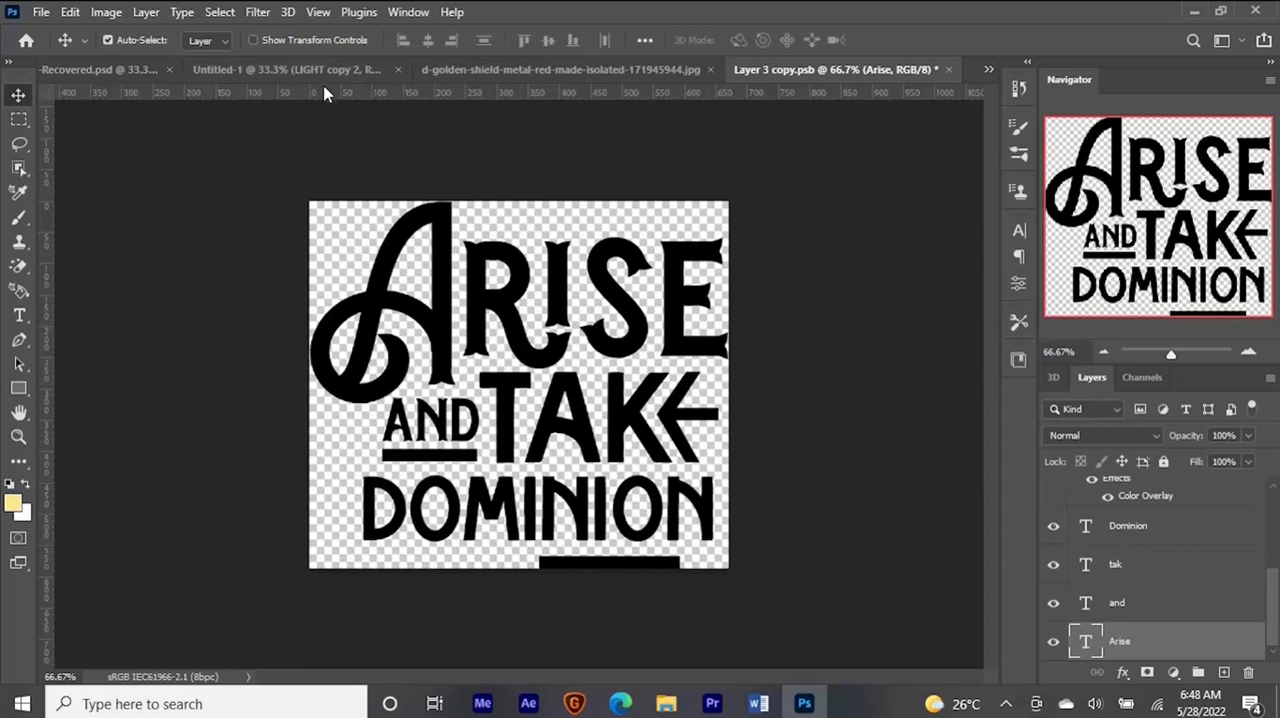
- Create a new blank 5 x 5 inch document with a white background for the title lettering
{"action": "left_click", "coordinate": [271, 71]}
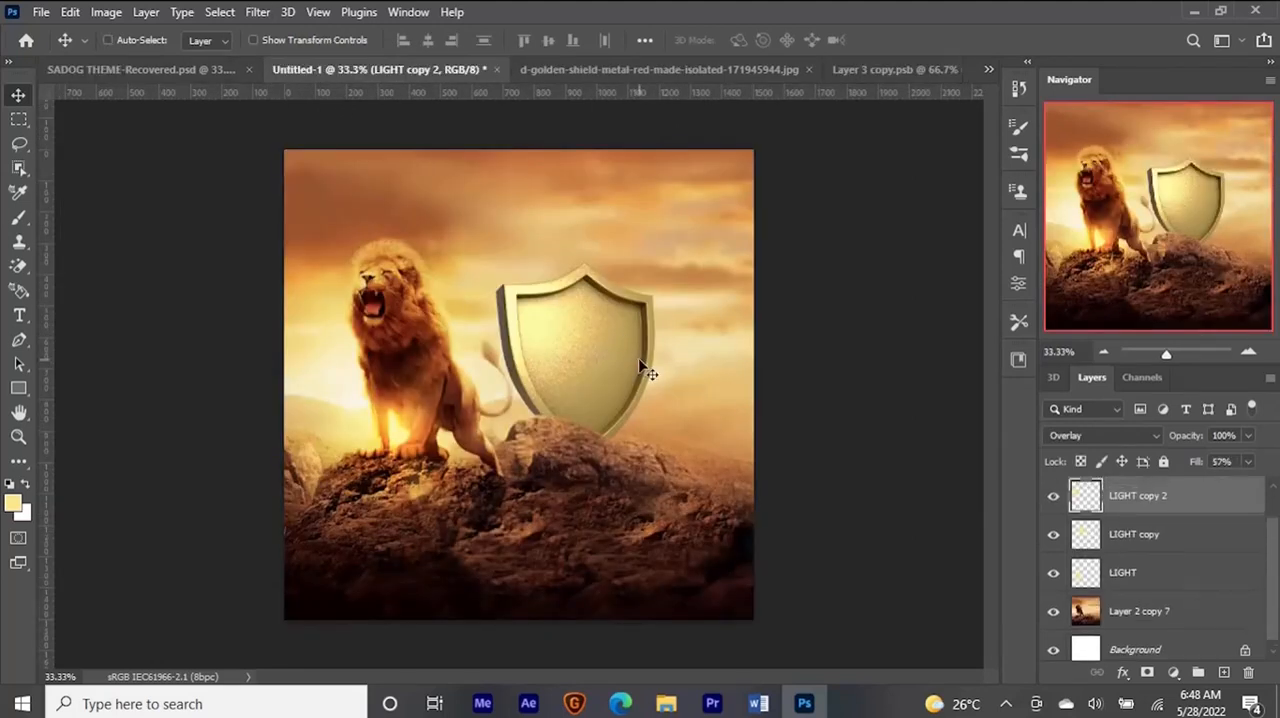
{"action": "key", "text": "ctrl+n"}
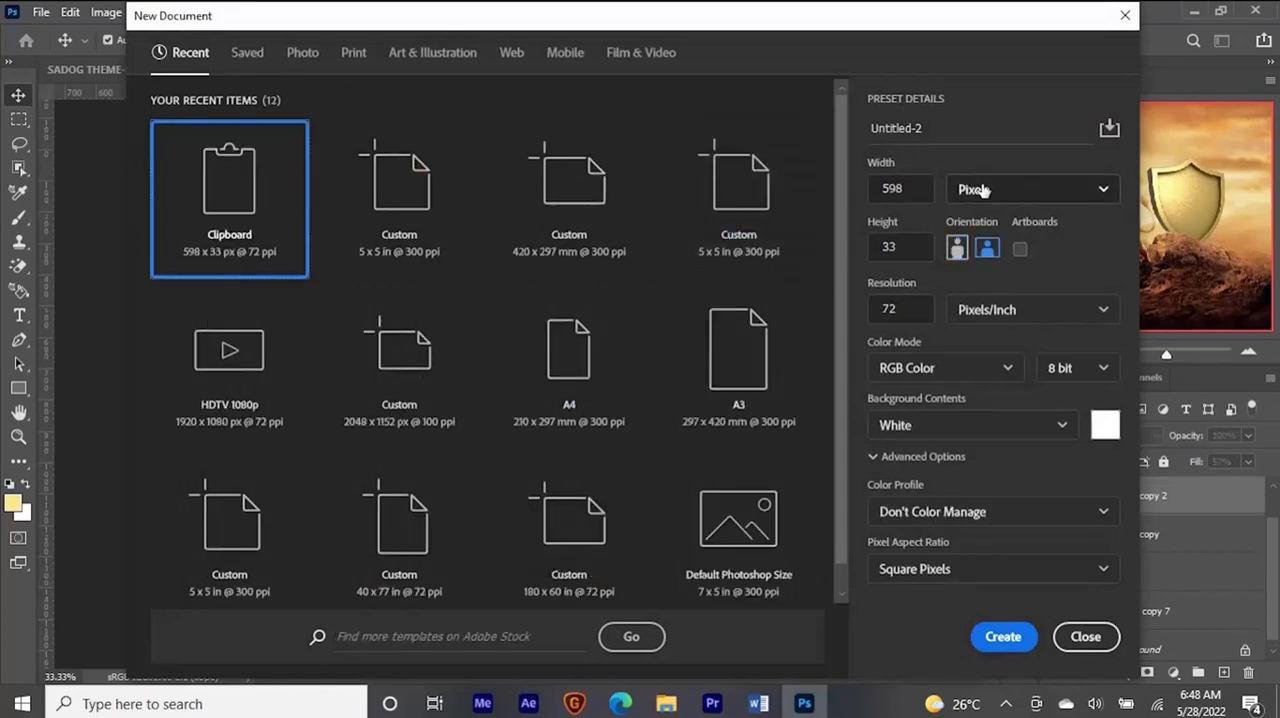
{"action": "left_click", "coordinate": [985, 191]}
{"action": "left_click", "coordinate": [977, 254]}
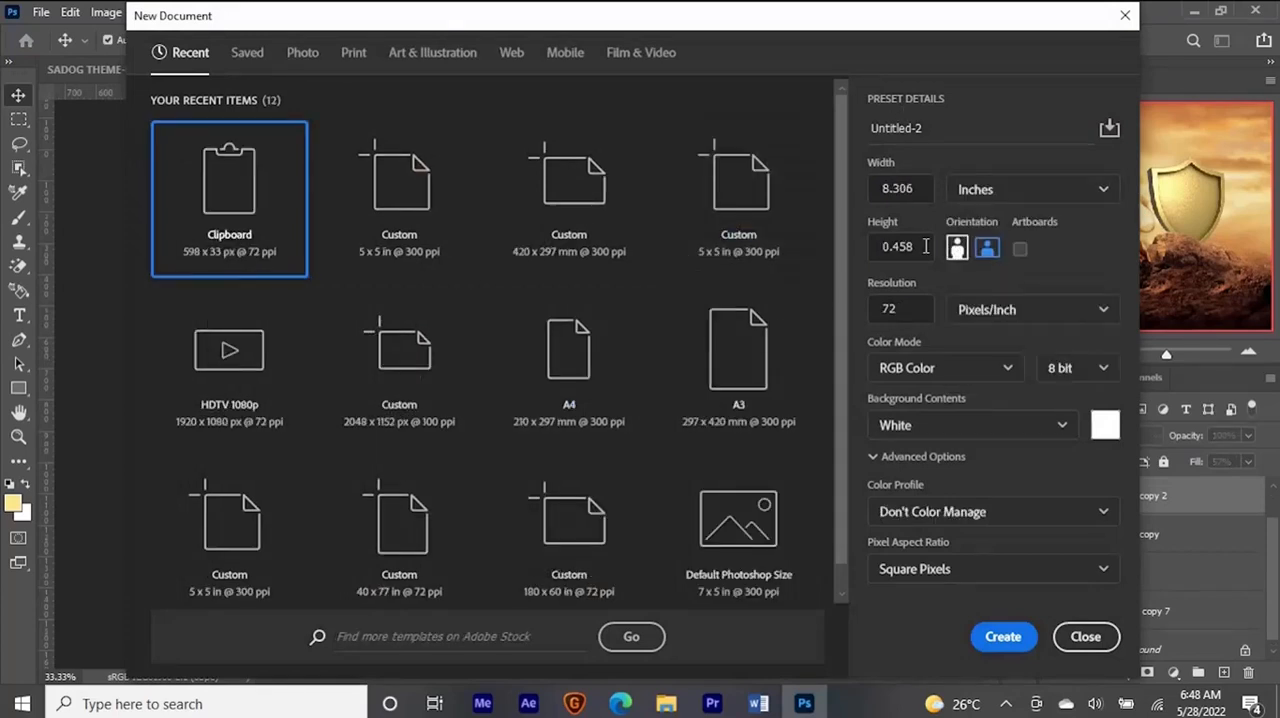
{"action": "double_click", "coordinate": [903, 188]}
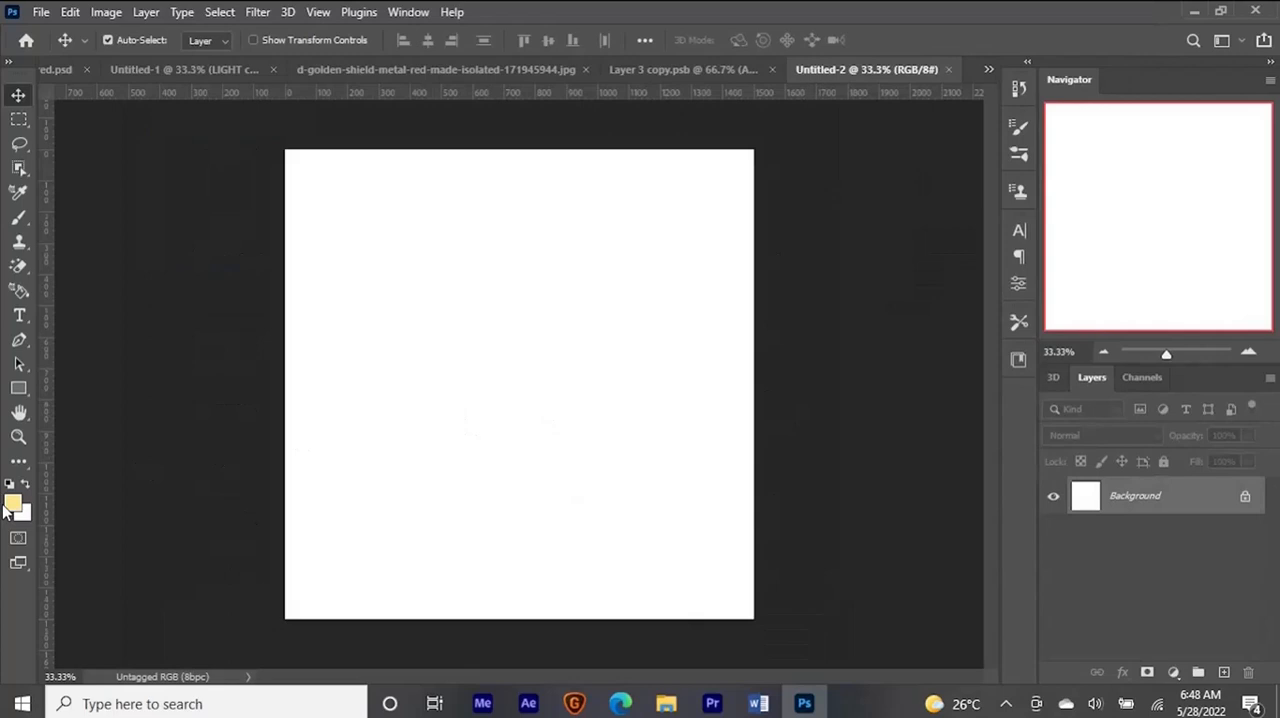
- Add the text "Arise" in black Blue Spirits Regular at 75 pt in the upper part of the page
{"action": "key", "text": "t"}
{"action": "left_click", "coordinate": [13, 506]}
{"action": "left_click", "coordinate": [783, 577]}
{"action": "left_click", "coordinate": [1242, 332]}
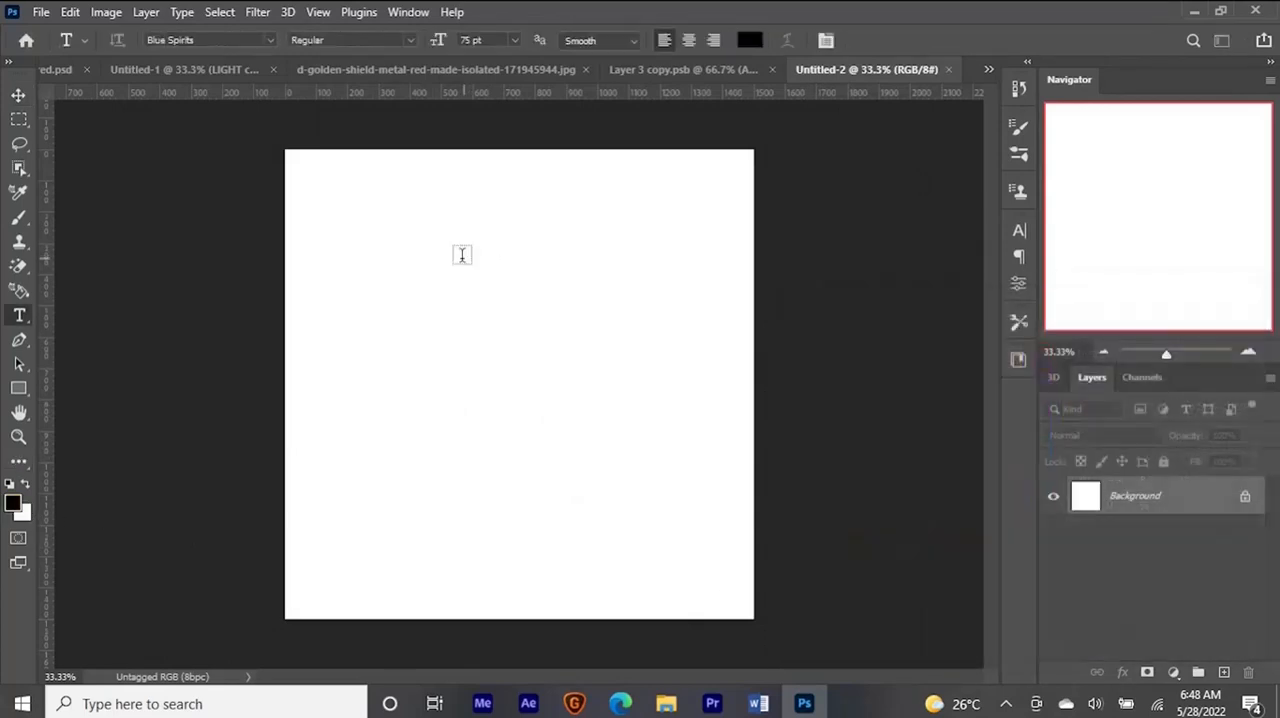
{"action": "left_click", "coordinate": [439, 274]}
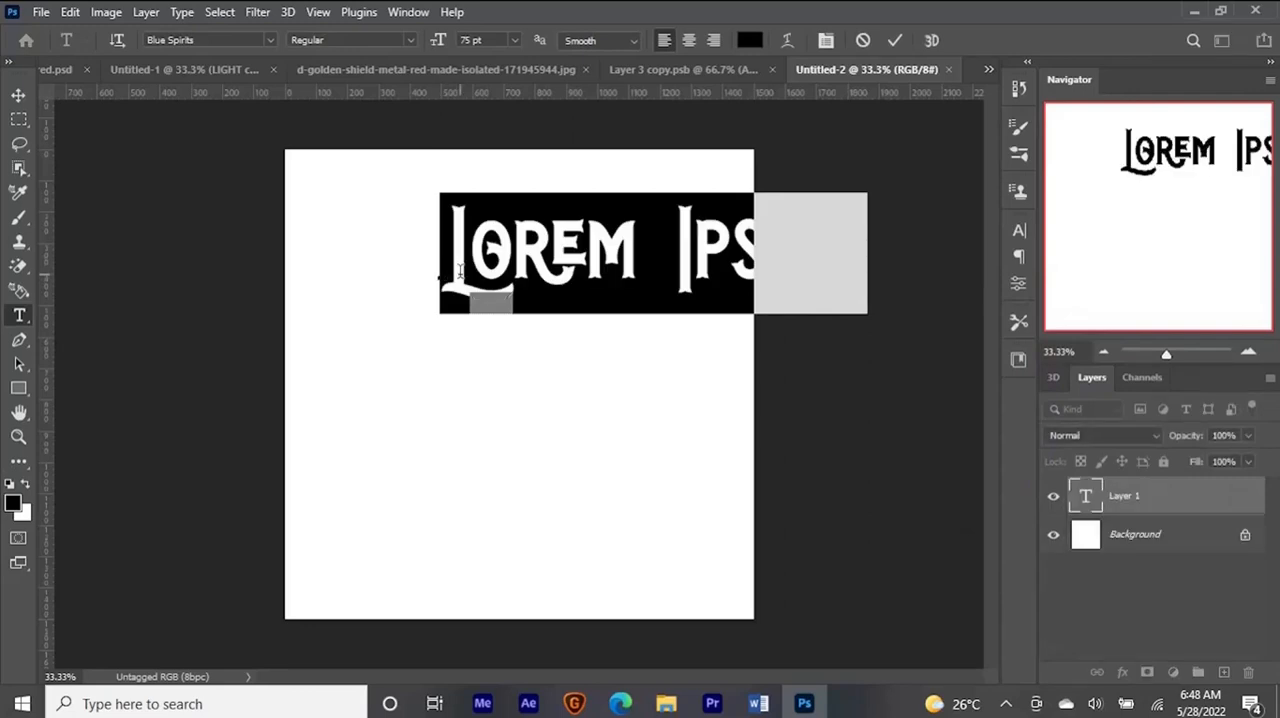
{"action": "type", "text": "Arise"}
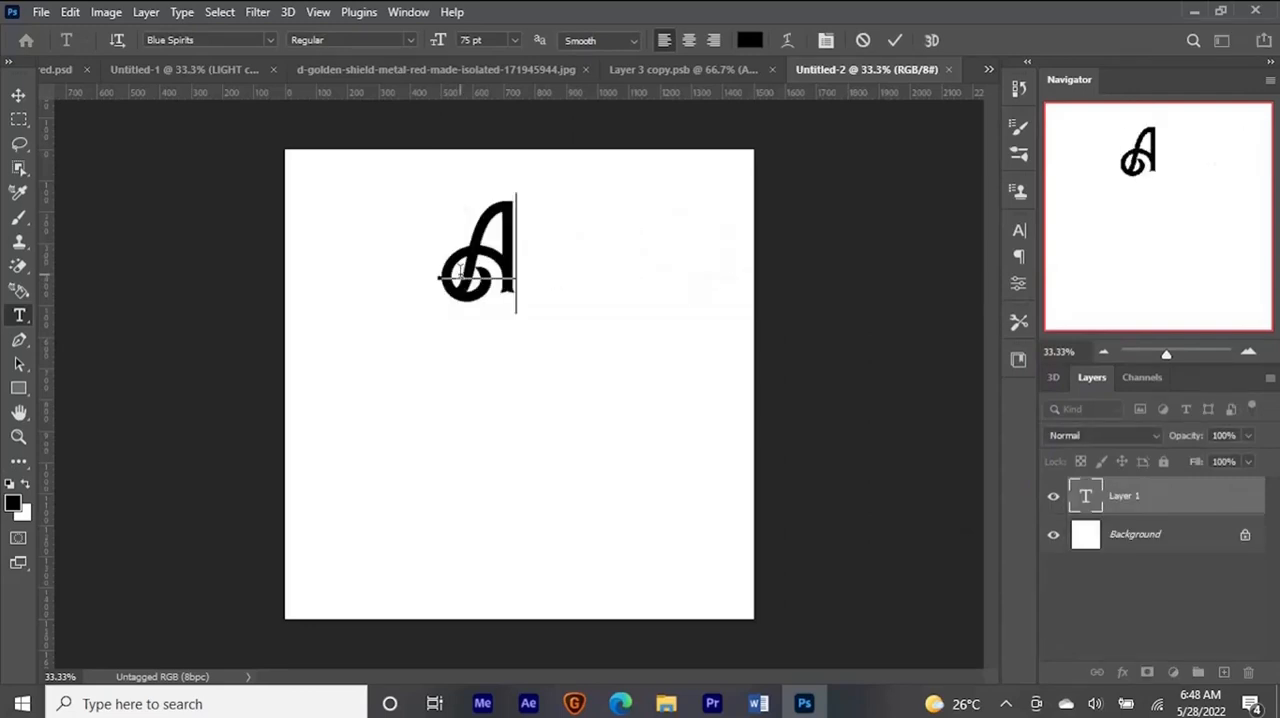
{"action": "left_click_drag", "start_coordinate": [461, 275], "coordinate": [408, 301]}
{"action": "left_click", "coordinate": [18, 95]}
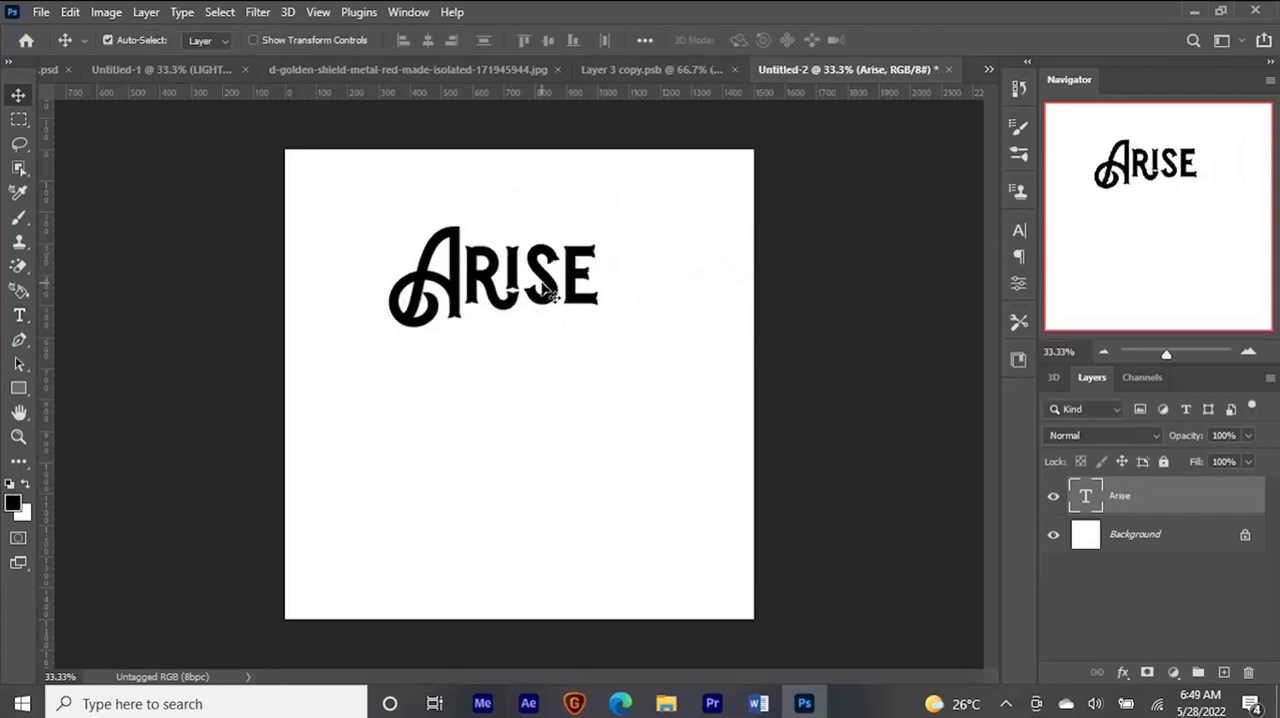
- Move Arise toward the page centre, then duplicate it just below and change the copy's text to "and"
{"action": "left_click_drag", "start_coordinate": [552, 275], "coordinate": [594, 392]}
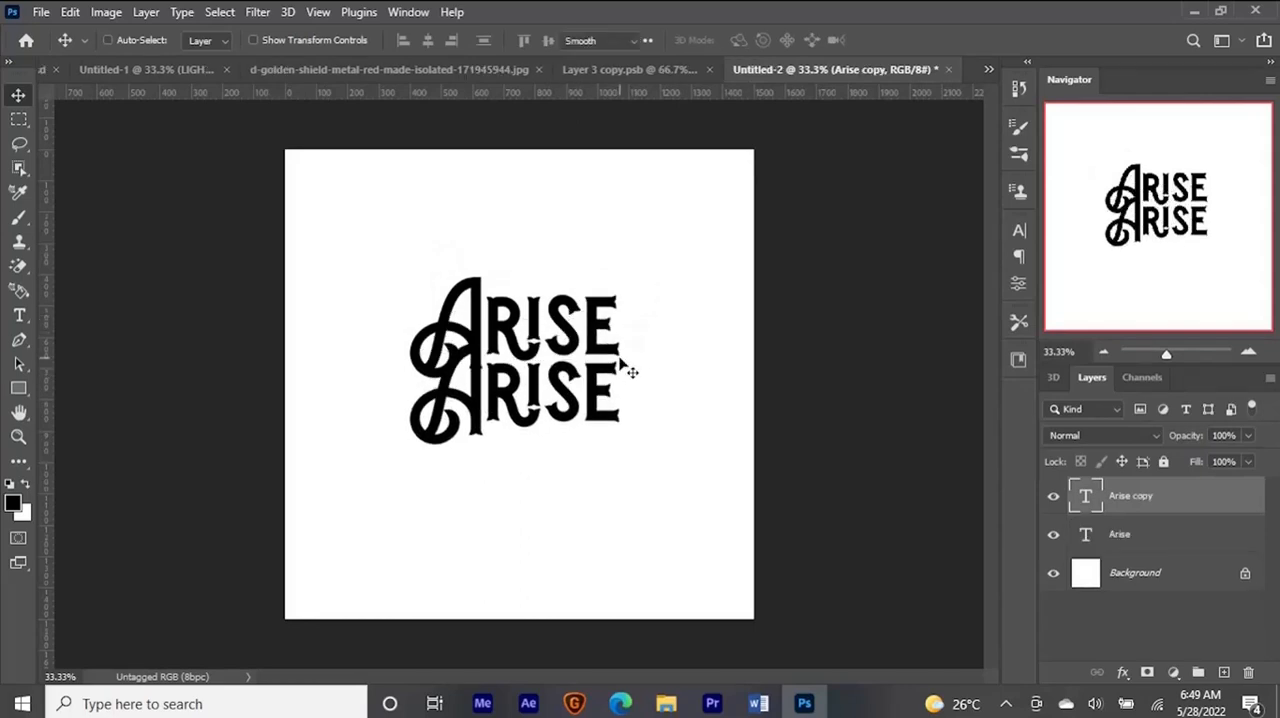
{"action": "double_click", "coordinate": [632, 372]}
{"action": "type", "text": "AND"}
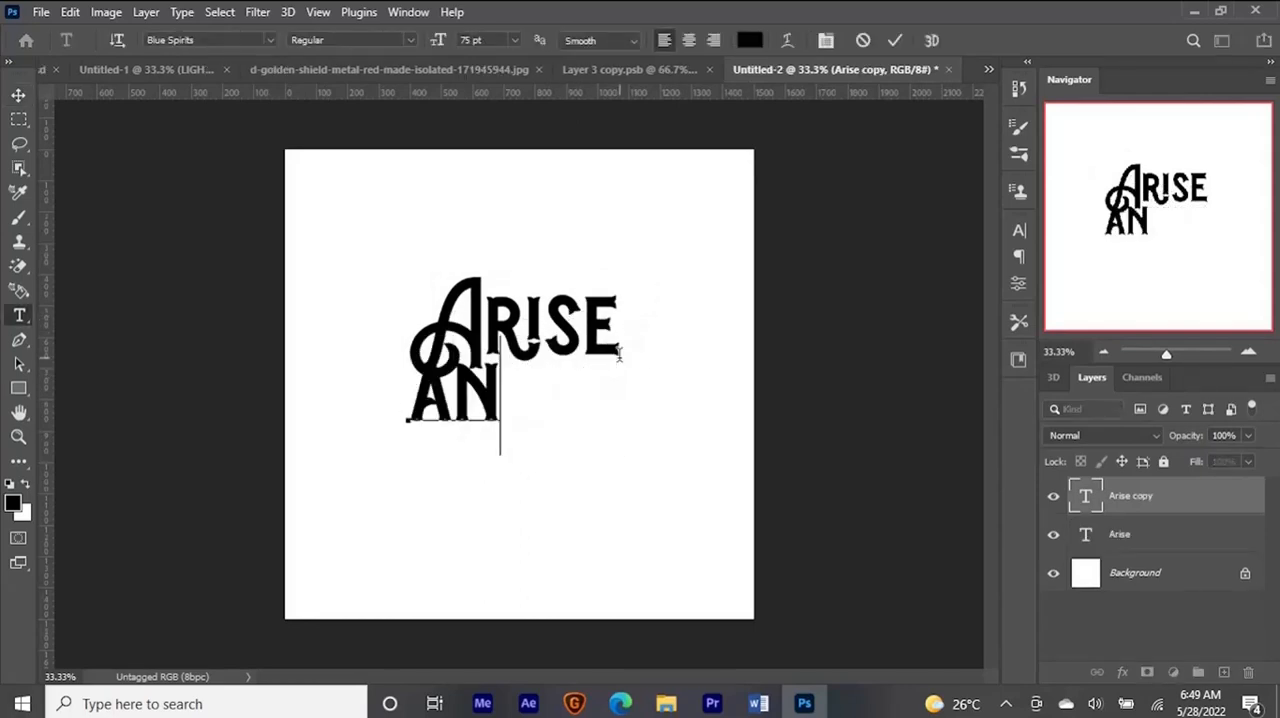
{"action": "key", "text": "ctrl+Return"}
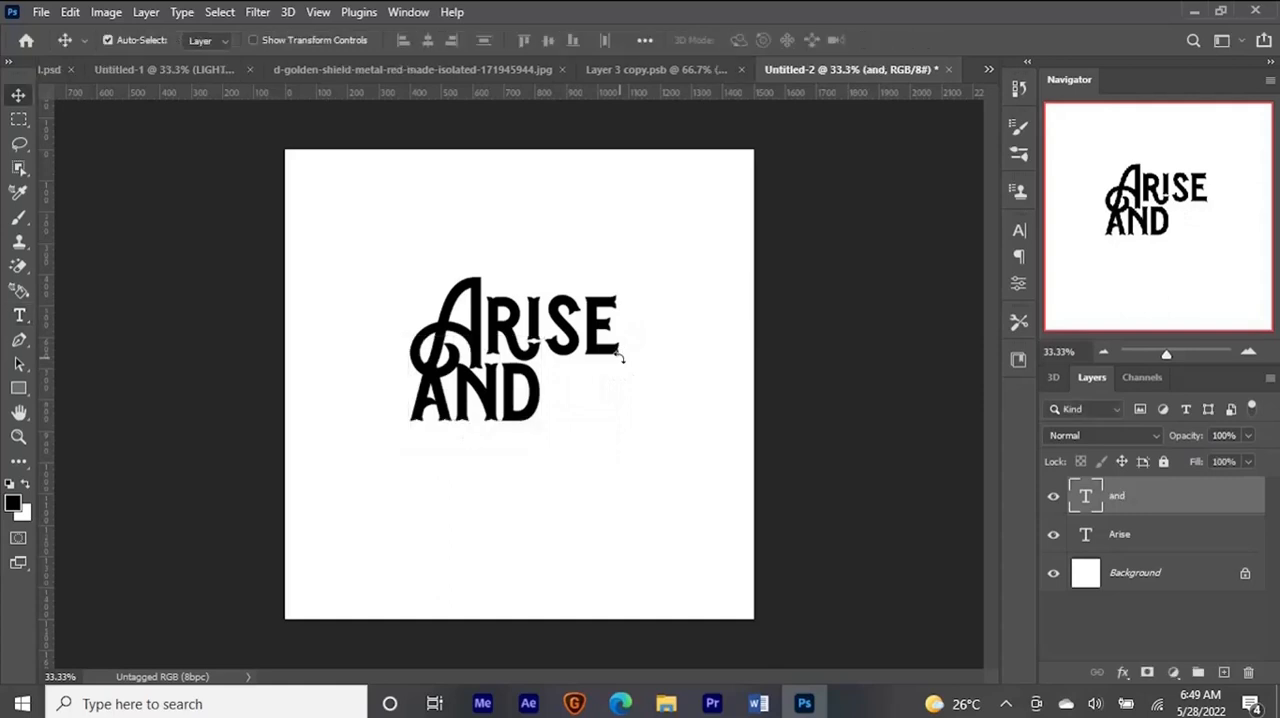
- Scale the "and" text down to about 41% and nudge it up beneath the A of Arise
{"action": "key", "text": "ctrl+t"}
{"action": "left_click_drag", "start_coordinate": [532, 448], "coordinate": [504, 423]}
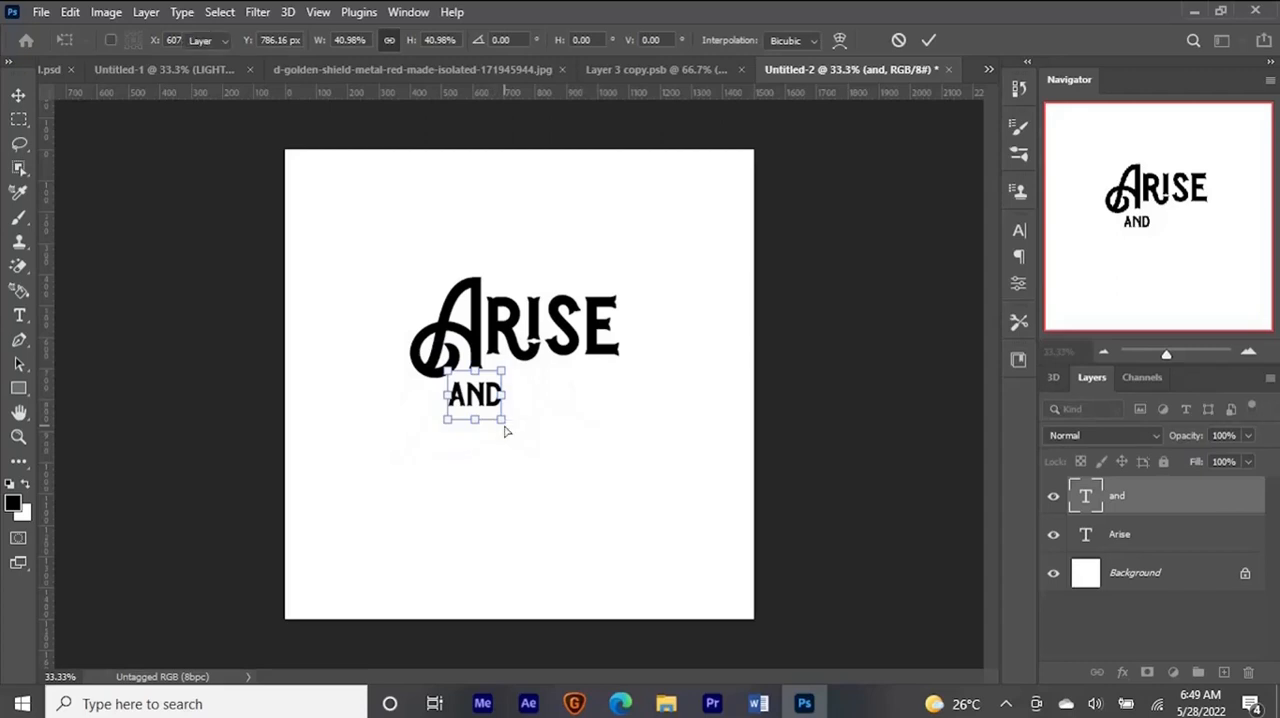
{"action": "key", "text": "Return"}
{"action": "key", "text": "Up"}
{"action": "key", "text": "Up"}
{"action": "key", "text": "Up"}
{"action": "key", "text": "Up"}
{"action": "key", "text": "Up"}
{"action": "key", "text": "Up"}
{"action": "key", "text": "Up"}
{"action": "key", "text": "Up"}
{"action": "key", "text": "Up"}
{"action": "key", "text": "Up"}
{"action": "key", "text": "Up"}
{"action": "key", "text": "Up"}
{"action": "key", "text": "Up"}
{"action": "key", "text": "Up"}
{"action": "key", "text": "Up"}
{"action": "key", "text": "Up"}
{"action": "key", "text": "Up"}
{"action": "key", "text": "Up"}
{"action": "key", "text": "Up"}
{"action": "key", "text": "Up"}
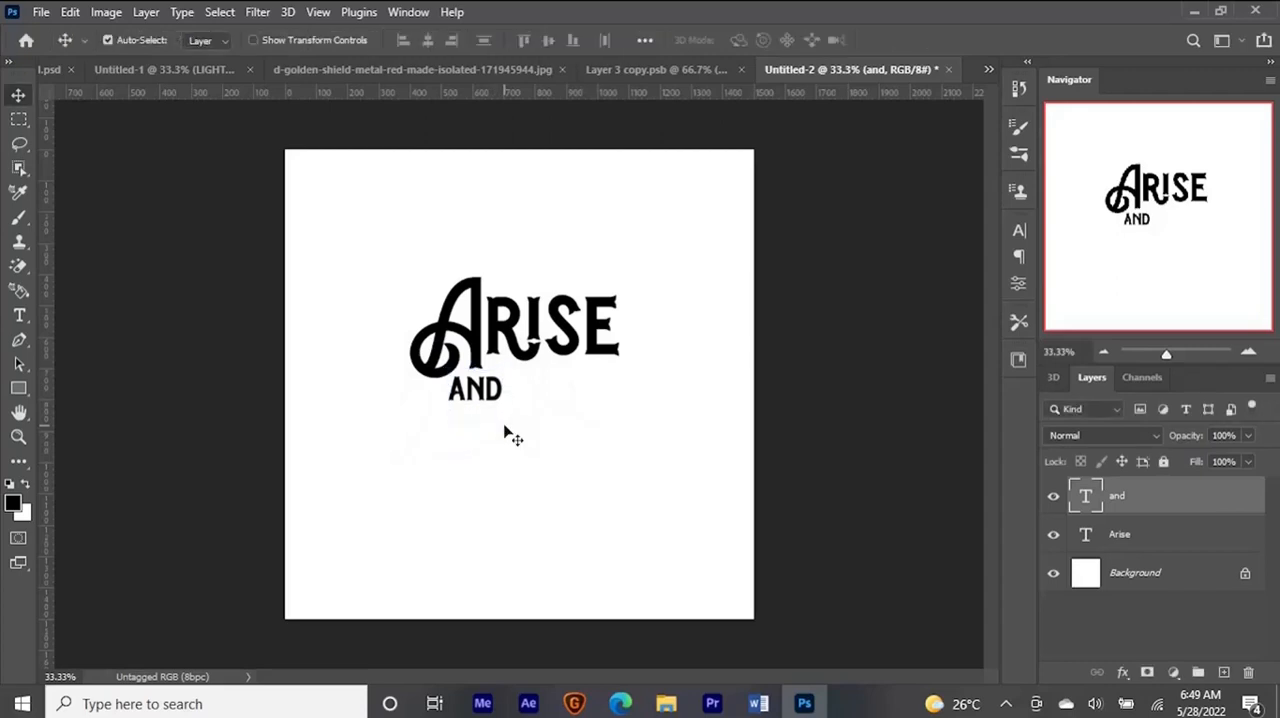
- Duplicate the "and" text to its right and change the copy's text to "TAKE"
{"action": "key", "text": "ctrl+j"}
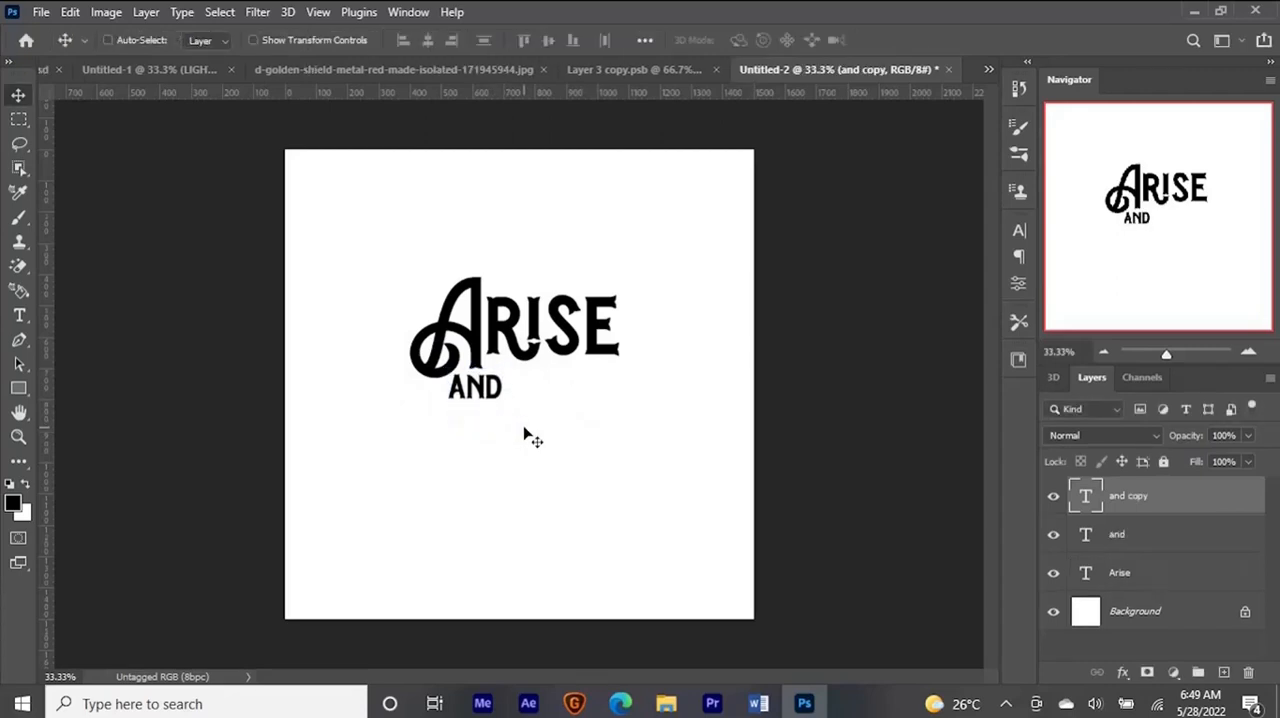
{"action": "left_click_drag", "start_coordinate": [462, 393], "coordinate": [539, 392]}
{"action": "key", "text": "Return"}
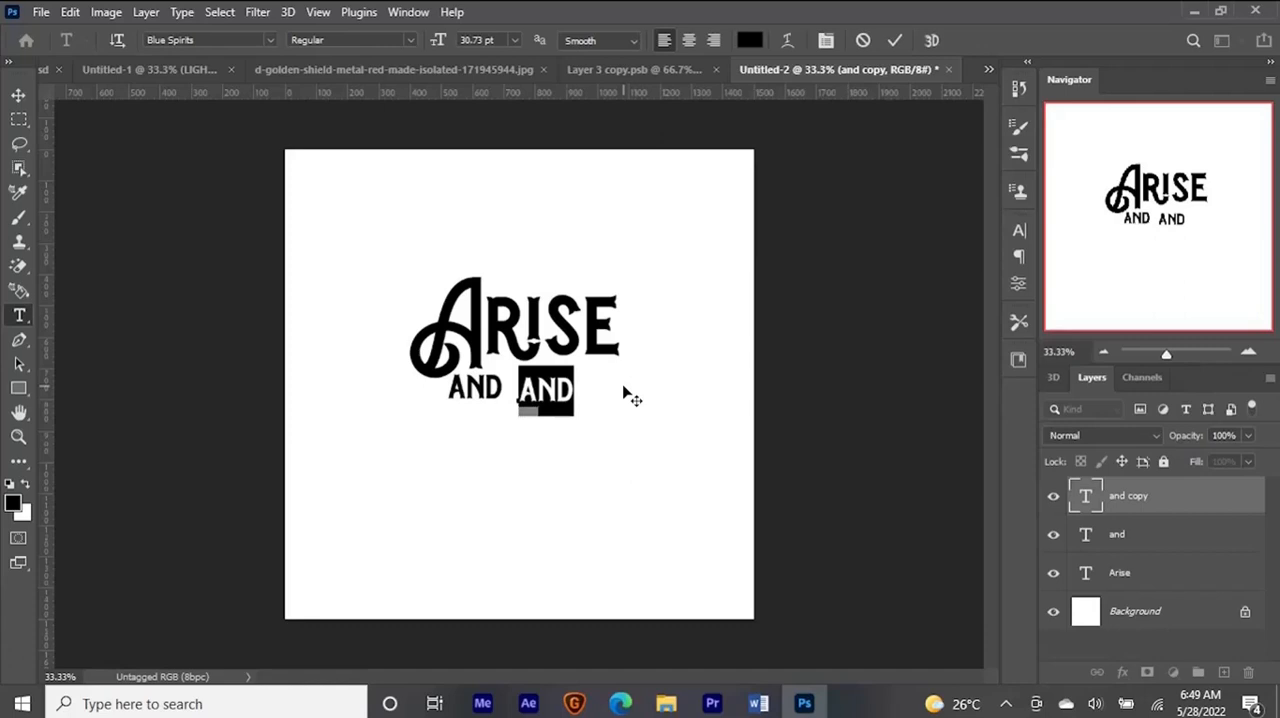
{"action": "type", "text": "TAKE"}
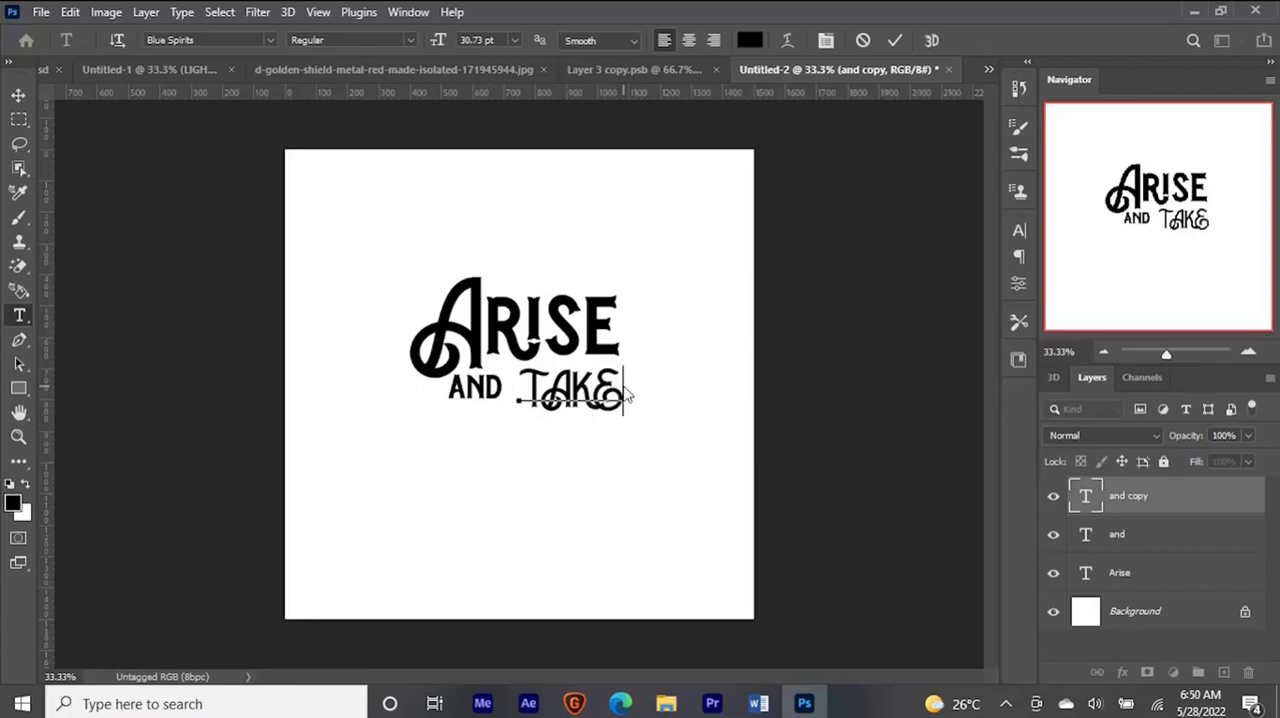
- Set the font of the TAKE text to Hasthon Regular
{"action": "key", "text": "ctrl+a"}
{"action": "left_click", "coordinate": [232, 39]}
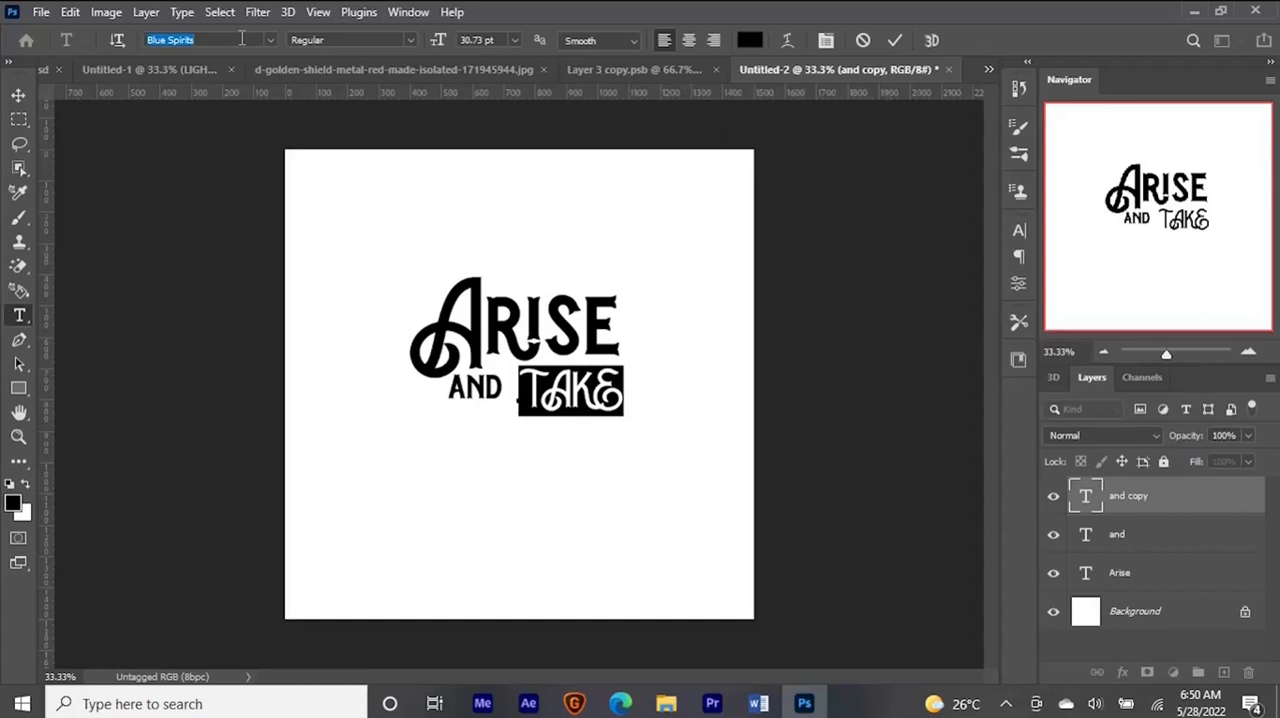
{"action": "left_click", "coordinate": [242, 39]}
{"action": "type", "text": "has"}
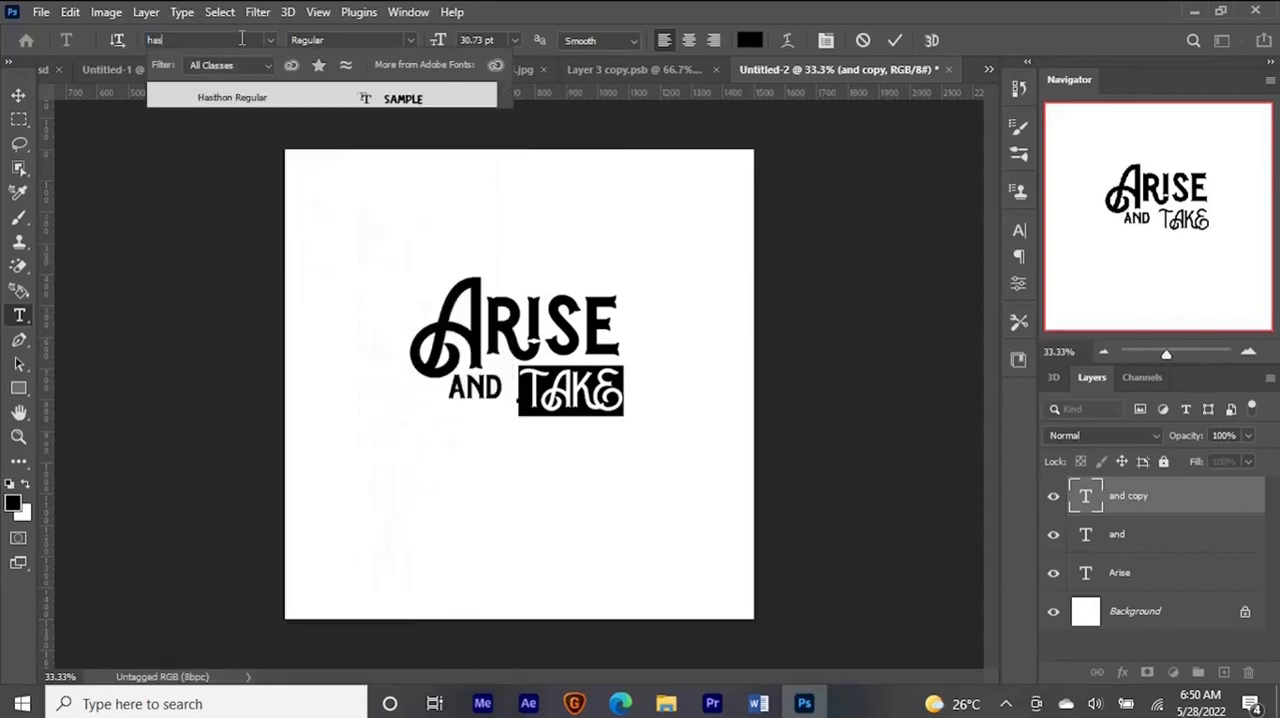
{"action": "left_click", "coordinate": [310, 102]}
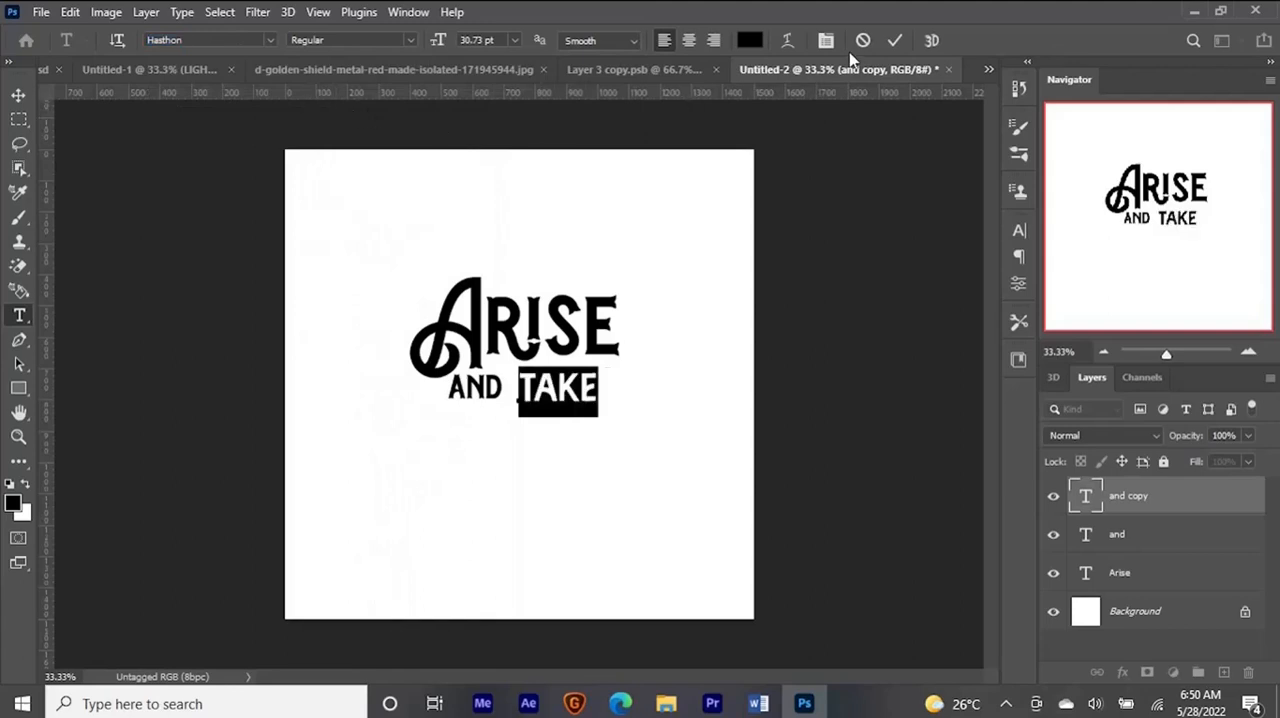
{"action": "left_click", "coordinate": [894, 40]}
{"action": "key", "text": "v"}
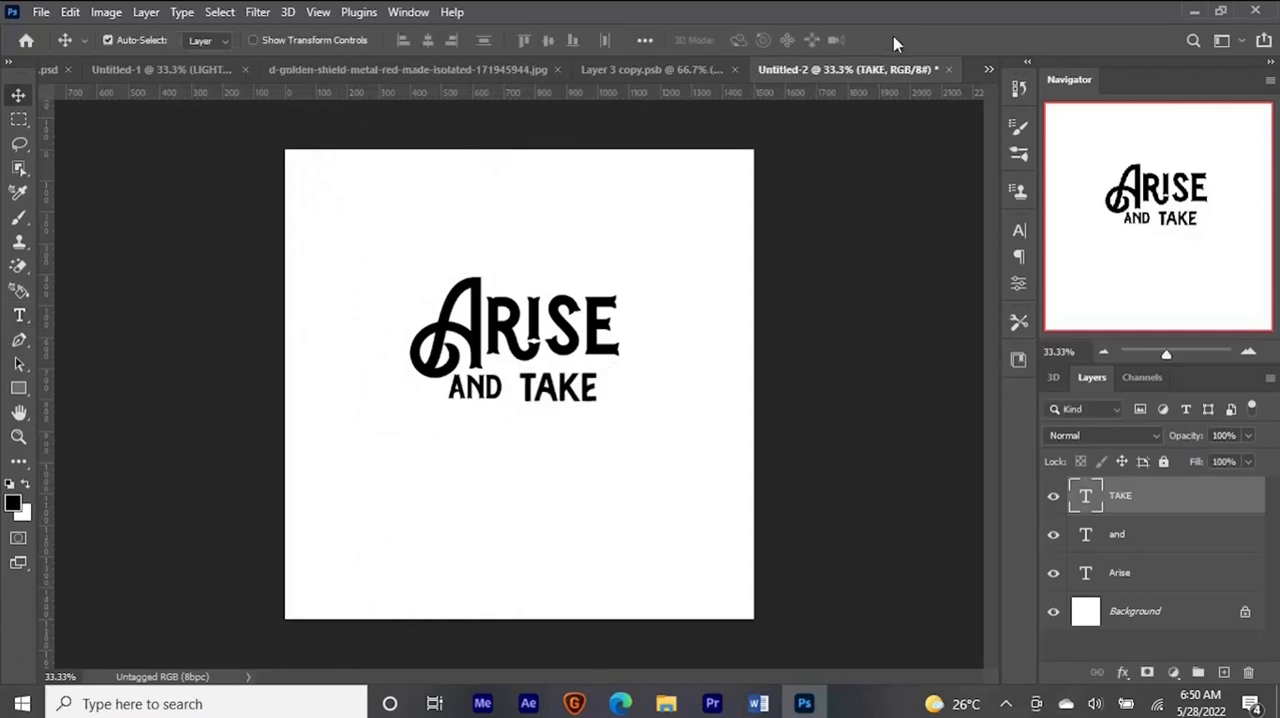
- Scale TAKE up to about 158% and fit it under Arise, aligned with the end of that word
{"action": "key", "text": "ctrl+t"}
{"action": "left_click_drag", "start_coordinate": [604, 419], "coordinate": [626, 423]}
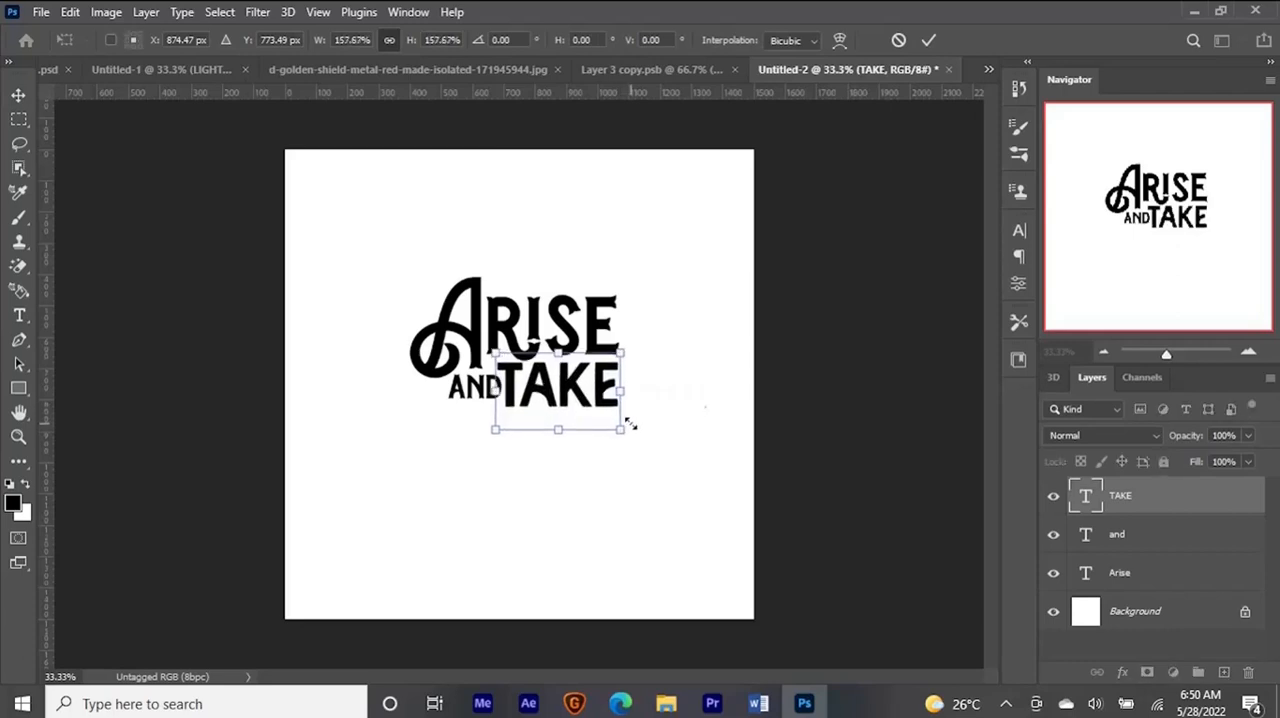
{"action": "key", "text": "Return"}
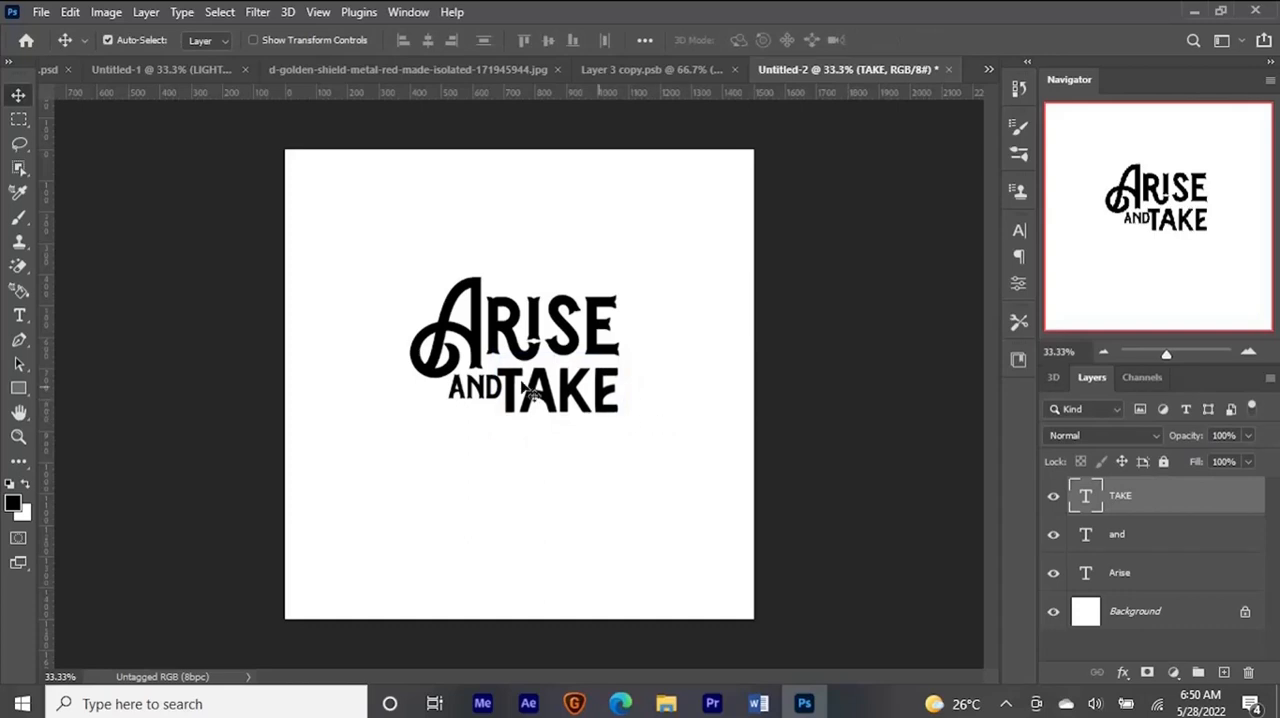
- Nudge the "and" text slightly left and down to clear the T of TAKE
{"action": "right_click", "coordinate": [476, 387]}
{"action": "left_click", "coordinate": [509, 401]}
{"action": "key", "text": "Left"}
{"action": "key", "text": "Left"}
{"action": "key", "text": "Left"}
{"action": "key", "text": "Left"}
{"action": "key", "text": "Left"}
{"action": "key", "text": "Left"}
{"action": "key", "text": "Left"}
{"action": "key", "text": "Left"}
{"action": "key", "text": "Left"}
{"action": "key", "text": "Left"}
{"action": "key", "text": "Left"}
{"action": "key", "text": "Left"}
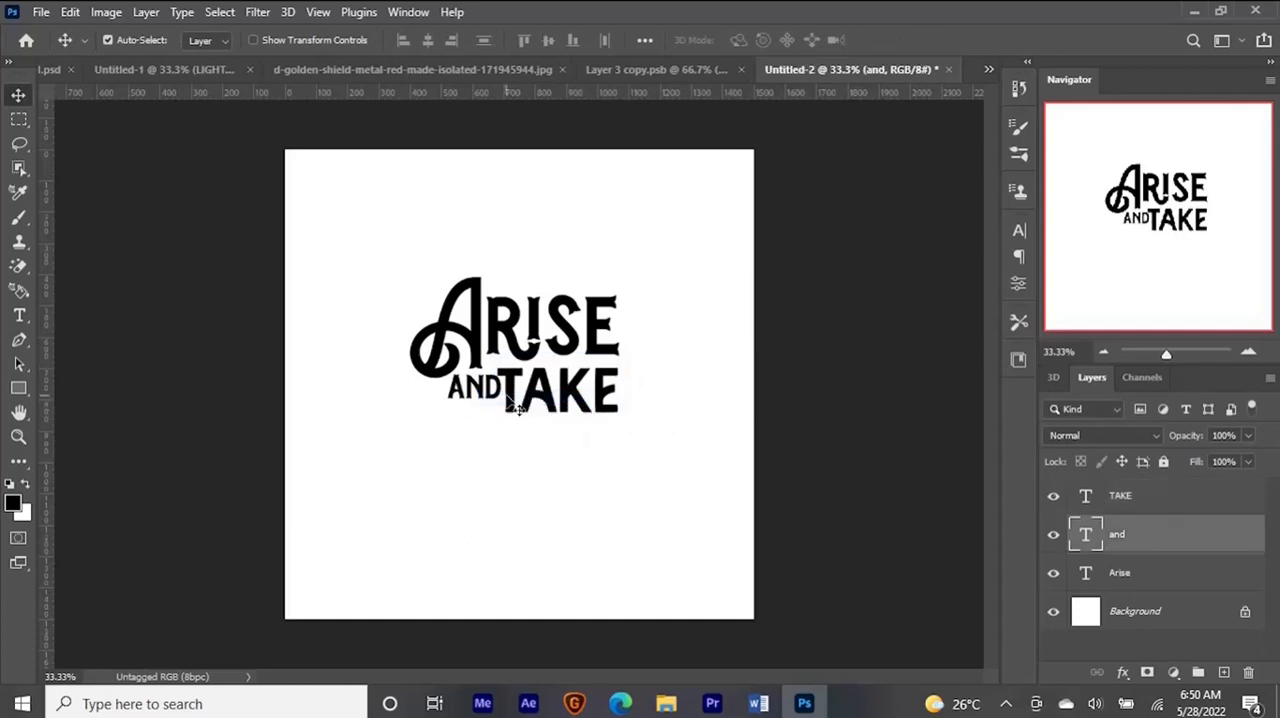
{"action": "key", "text": "Down"}
{"action": "key", "text": "Down"}
{"action": "key", "text": "Down"}
{"action": "key", "text": "Down"}
- Scale TAKE up to about 109%, extending it toward the "and" text
{"action": "left_click", "coordinate": [512, 406]}
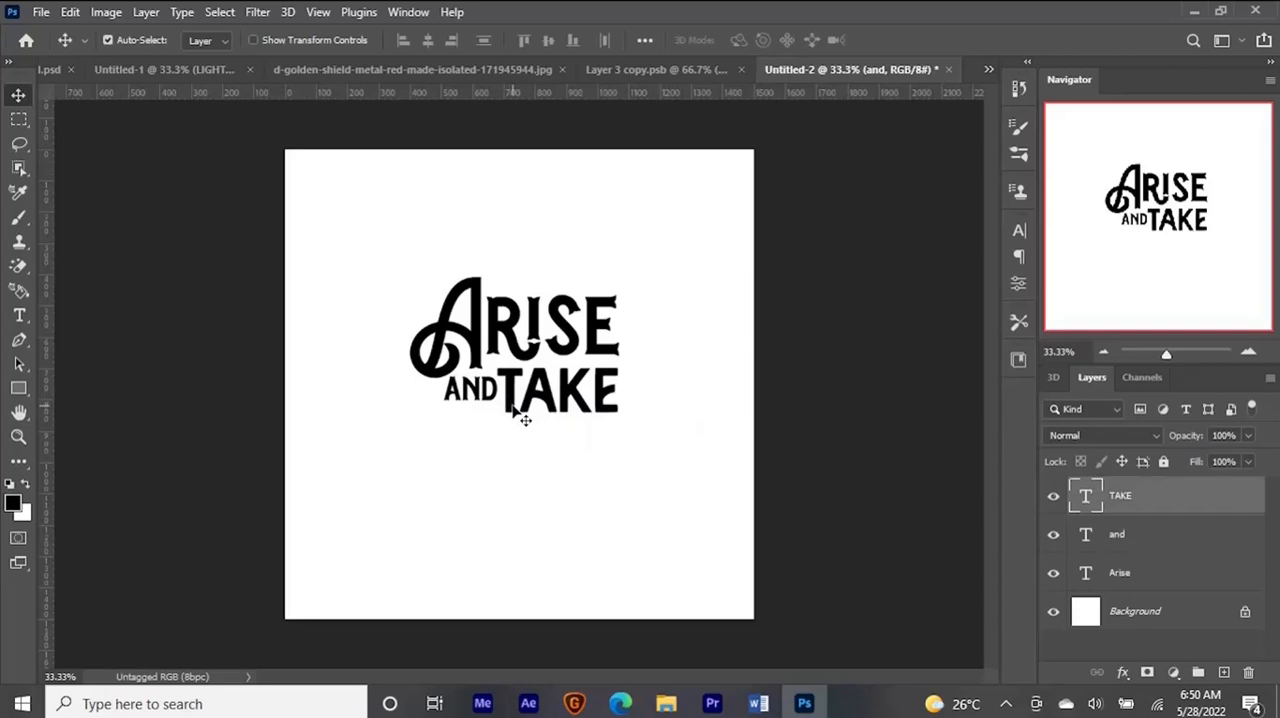
{"action": "key", "text": "ctrl+t"}
{"action": "left_click_drag", "start_coordinate": [495, 436], "coordinate": [488, 443]}
{"action": "key", "text": "Return"}
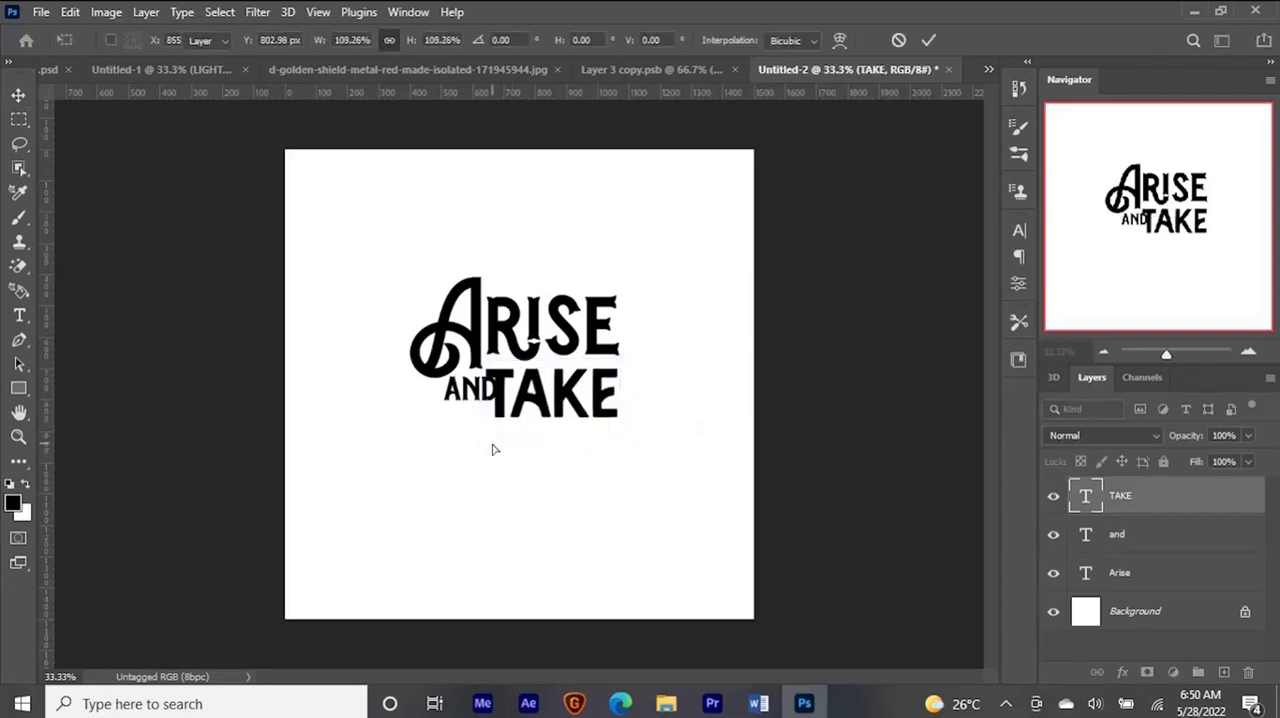
- Nudge the "and" text farther left and slightly down, clear of the T of TAKE
{"action": "right_click", "coordinate": [469, 400]}
{"action": "left_click", "coordinate": [474, 405]}
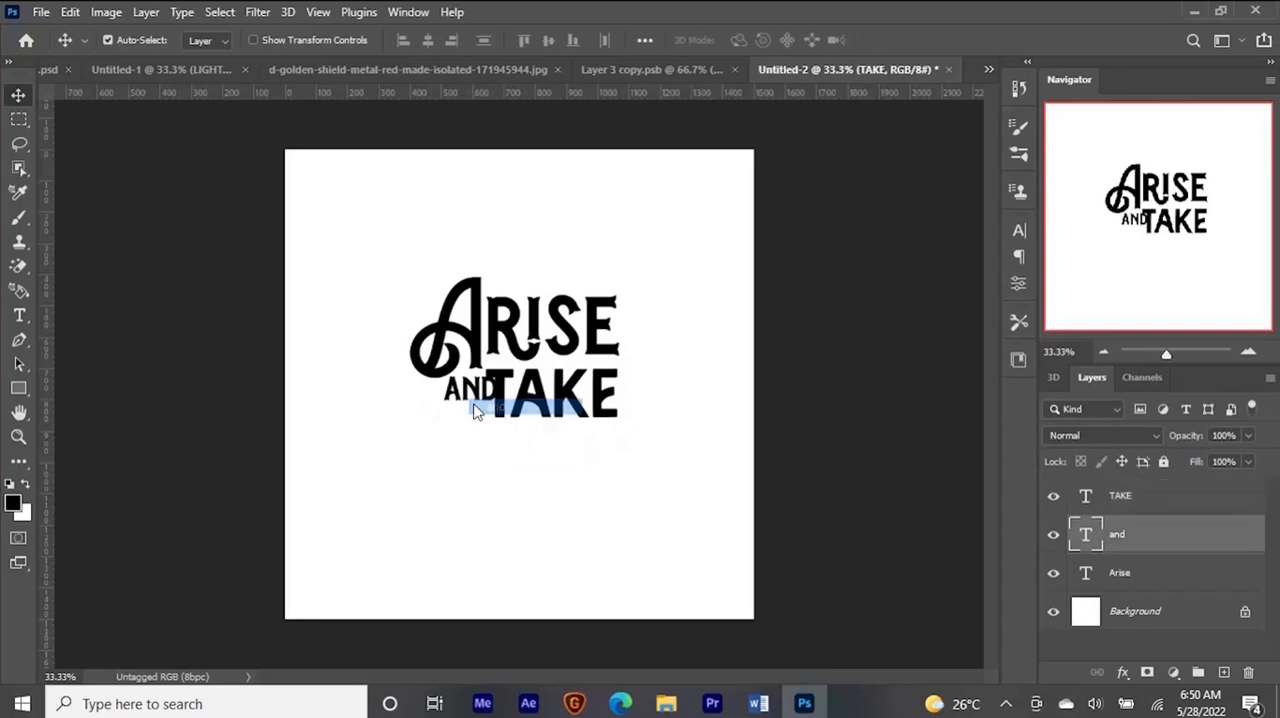
{"action": "key", "text": "Left"}
{"action": "key", "text": "Left"}
{"action": "key", "text": "Left"}
{"action": "key", "text": "Left"}
{"action": "key", "text": "Left"}
{"action": "key", "text": "Left"}
{"action": "key", "text": "Left"}
{"action": "key", "text": "Left"}
{"action": "key", "text": "Left"}
{"action": "key", "text": "Left"}
{"action": "key", "text": "Left"}
{"action": "key", "text": "Left"}
{"action": "key", "text": "Left"}
{"action": "key", "text": "Left"}
{"action": "key", "text": "Left"}
{"action": "key", "text": "Left"}
{"action": "key", "text": "Left"}
{"action": "key", "text": "Left"}
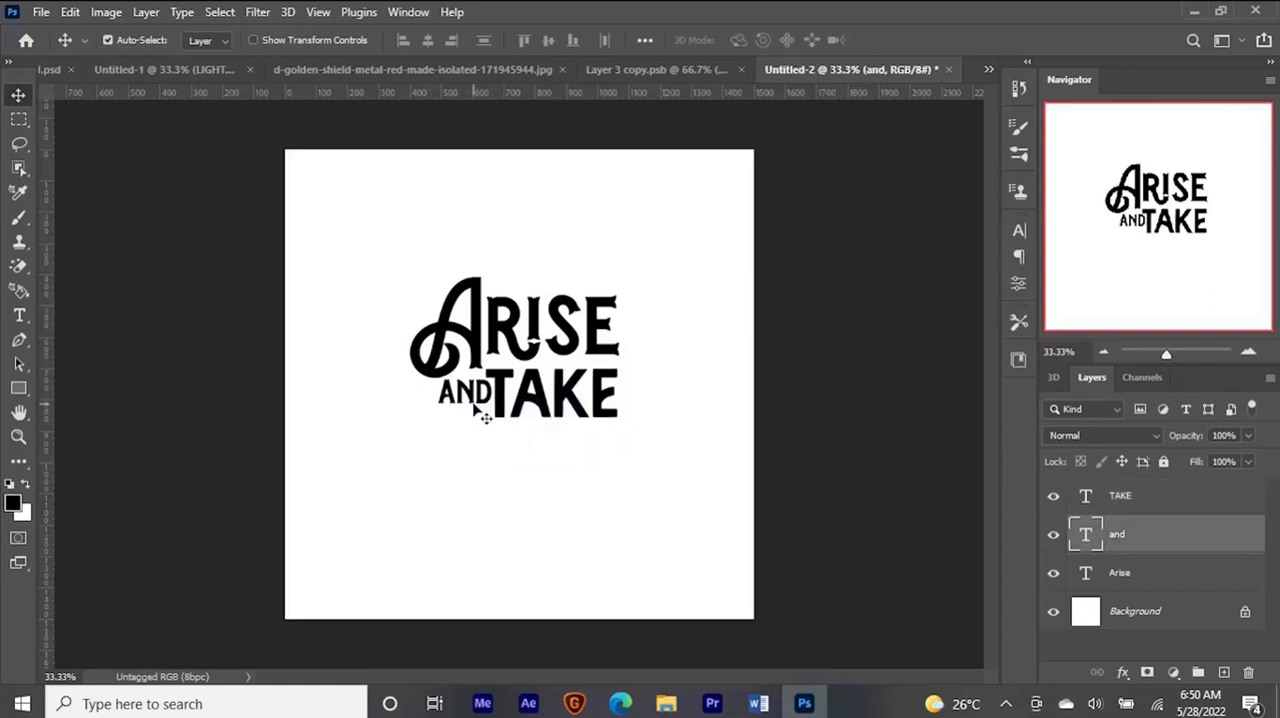
- Scale the "and" text down to about 90% to leave a gap before TAKE
{"action": "key", "text": "ctrl+t"}
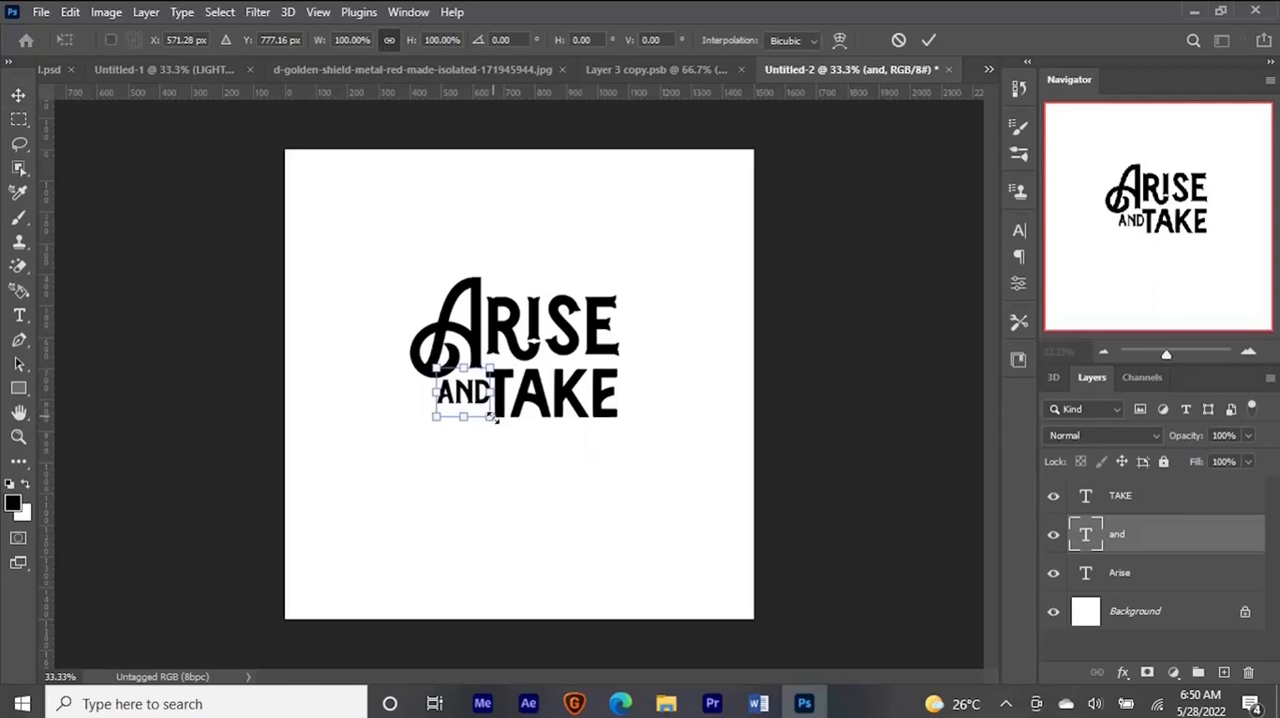
{"action": "left_click_drag", "start_coordinate": [491, 420], "coordinate": [486, 413]}
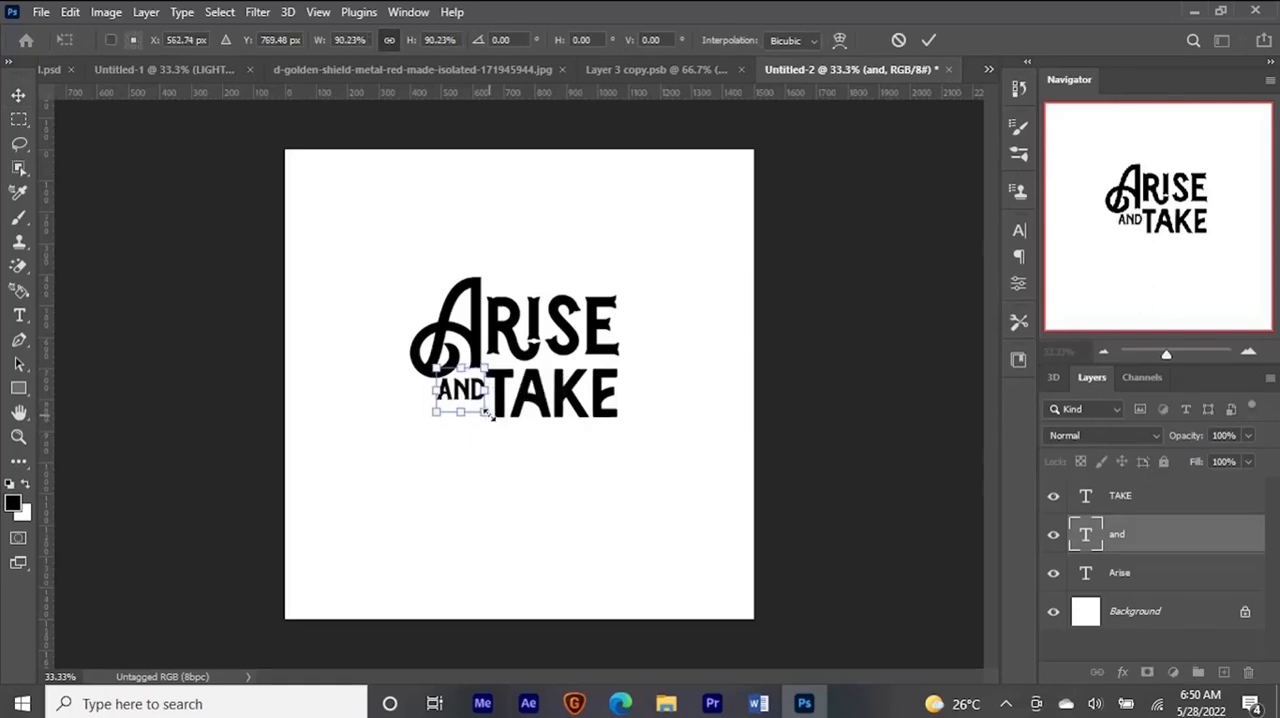
{"action": "key", "text": "Return"}
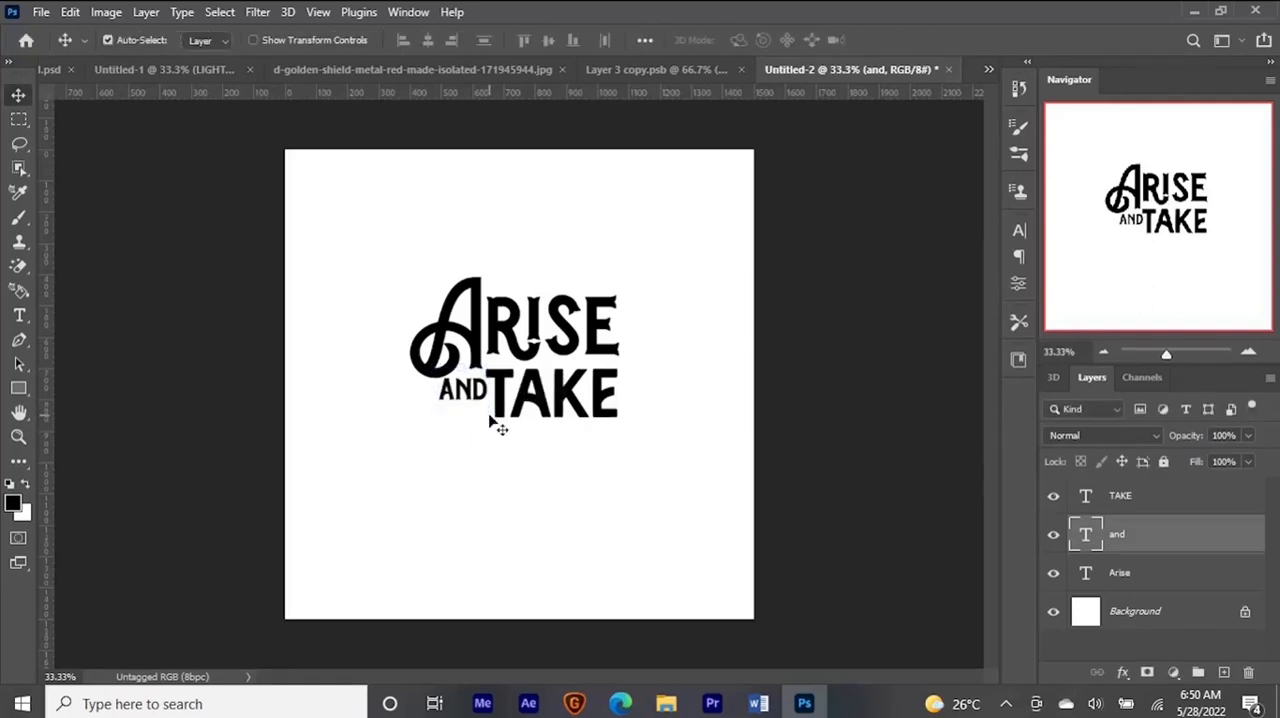
- On a new layer above "and", draw a black filled rectangle about 147 × 21 px as a bar under the word
{"action": "key", "text": "ctrl+shift+n"}
{"action": "key", "text": "Return"}
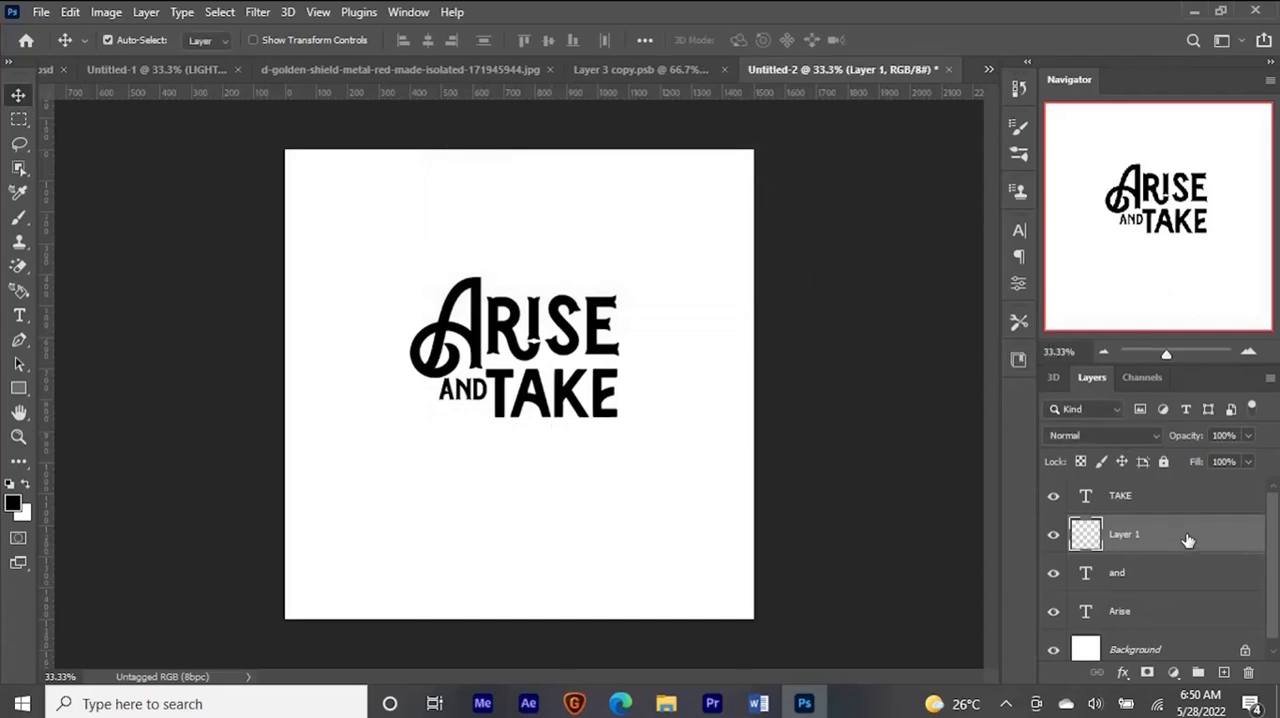
{"action": "left_click", "coordinate": [19, 390]}
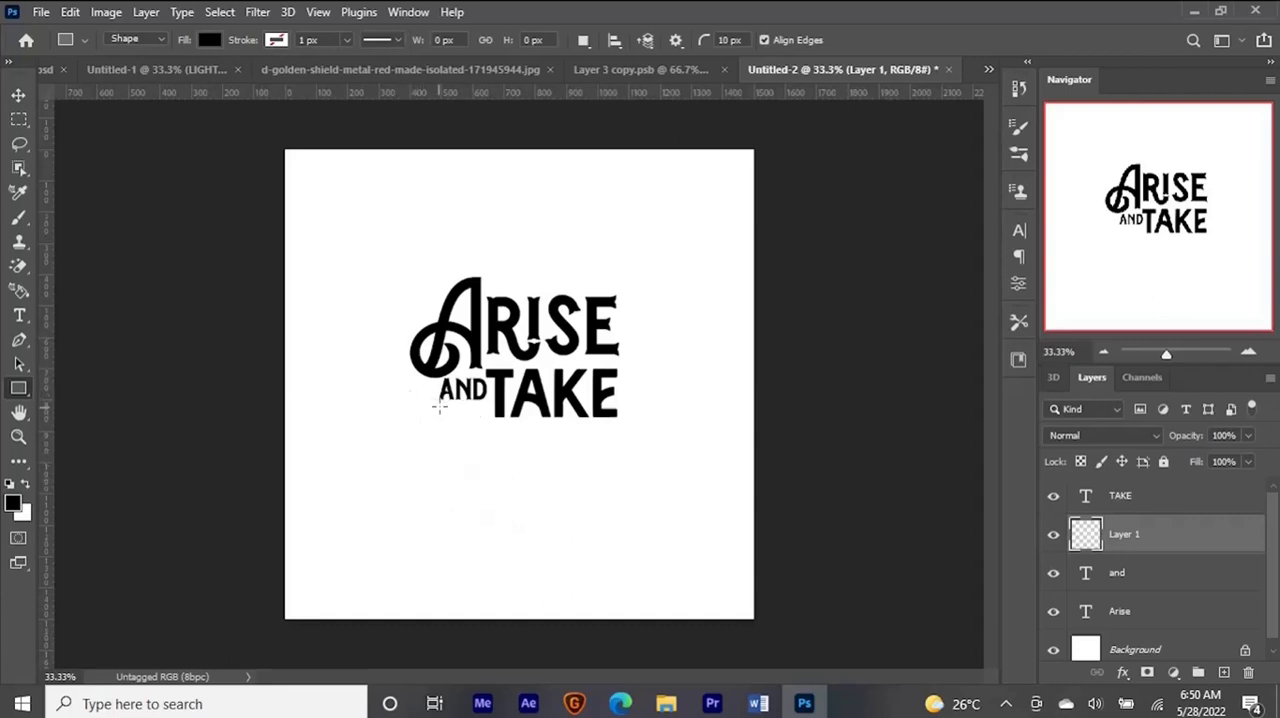
{"action": "left_click_drag", "start_coordinate": [438, 403], "coordinate": [486, 410]}
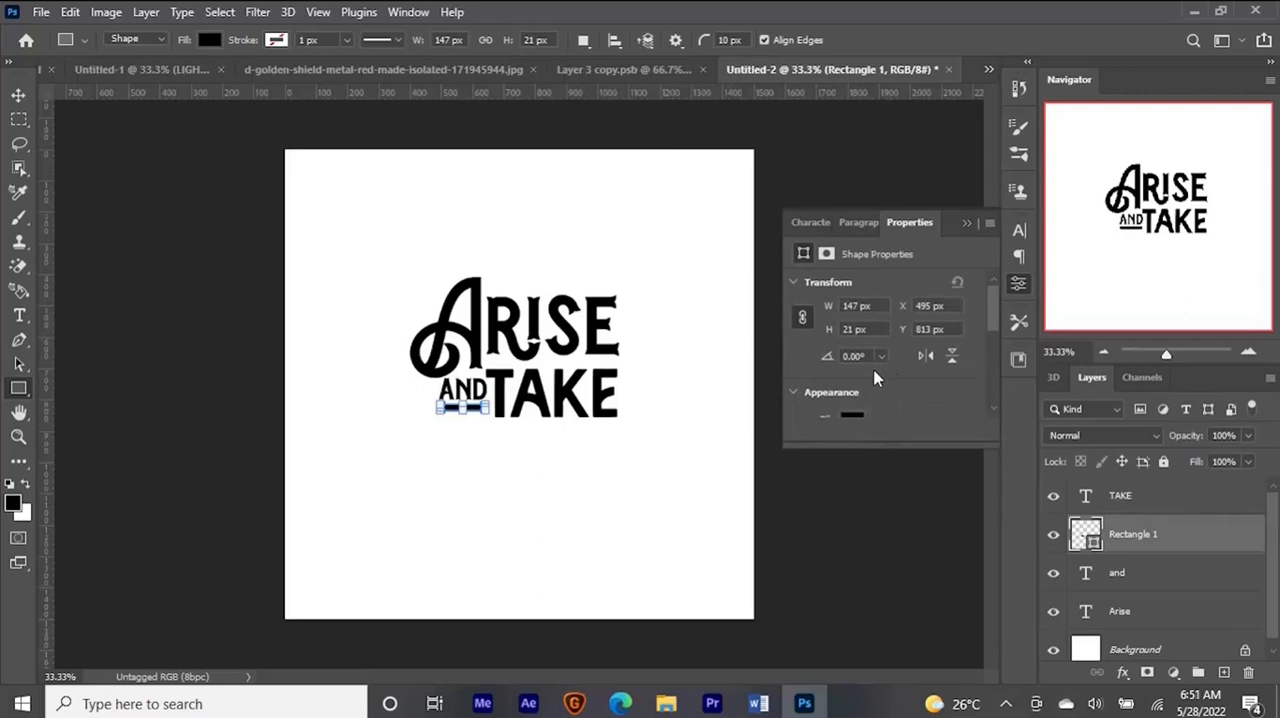
- Reduce the corner radii of the bar under "and" to give it square corners
{"action": "left_click_drag", "start_coordinate": [995, 311], "coordinate": [998, 346]}
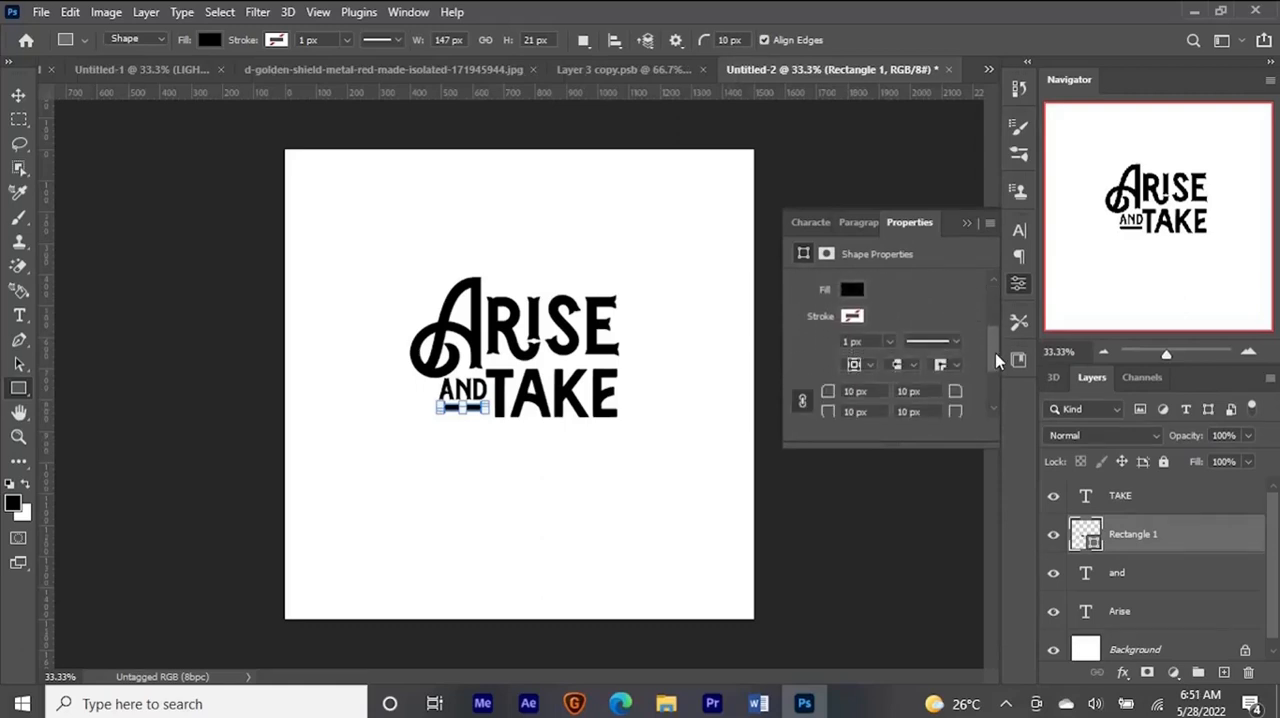
{"action": "left_click_drag", "start_coordinate": [873, 391], "coordinate": [805, 396]}
{"action": "key", "text": "v"}
{"action": "left_click", "coordinate": [967, 223]}
- Duplicate the TAKE text below the original and change the copy's wording to Dominion
{"action": "left_click_drag", "start_coordinate": [548, 400], "coordinate": [496, 450]}
{"action": "double_click", "coordinate": [498, 446]}
{"action": "type", "text": "Dominion"}
{"action": "key", "text": "ctrl+Return"}
- Scale Dominion down and fit it under TAKE, lining its end up with the words above
{"action": "key", "text": "ctrl+t"}
{"action": "left_click_drag", "start_coordinate": [698, 491], "coordinate": [617, 466]}
{"action": "key", "text": "Return"}
{"action": "key", "text": "ctrl+t"}
{"action": "key", "text": "Return"}
- Close the golden shield image document and return to the Untitled-2 lettering document
{"action": "left_click", "coordinate": [540, 70]}
{"action": "left_click", "coordinate": [398, 74]}
{"action": "left_click", "coordinate": [820, 70]}
- Duplicate the bar under "and", place the copy below the second half of Dominion and widen it
{"action": "left_click_drag", "start_coordinate": [479, 409], "coordinate": [596, 471], "text": "alt"}
{"action": "key", "text": "ctrl+t"}
{"action": "key", "text": "Return"}
- Create a new empty layer named TEXT above the copied bar
{"action": "key", "text": "ctrl+plus"}
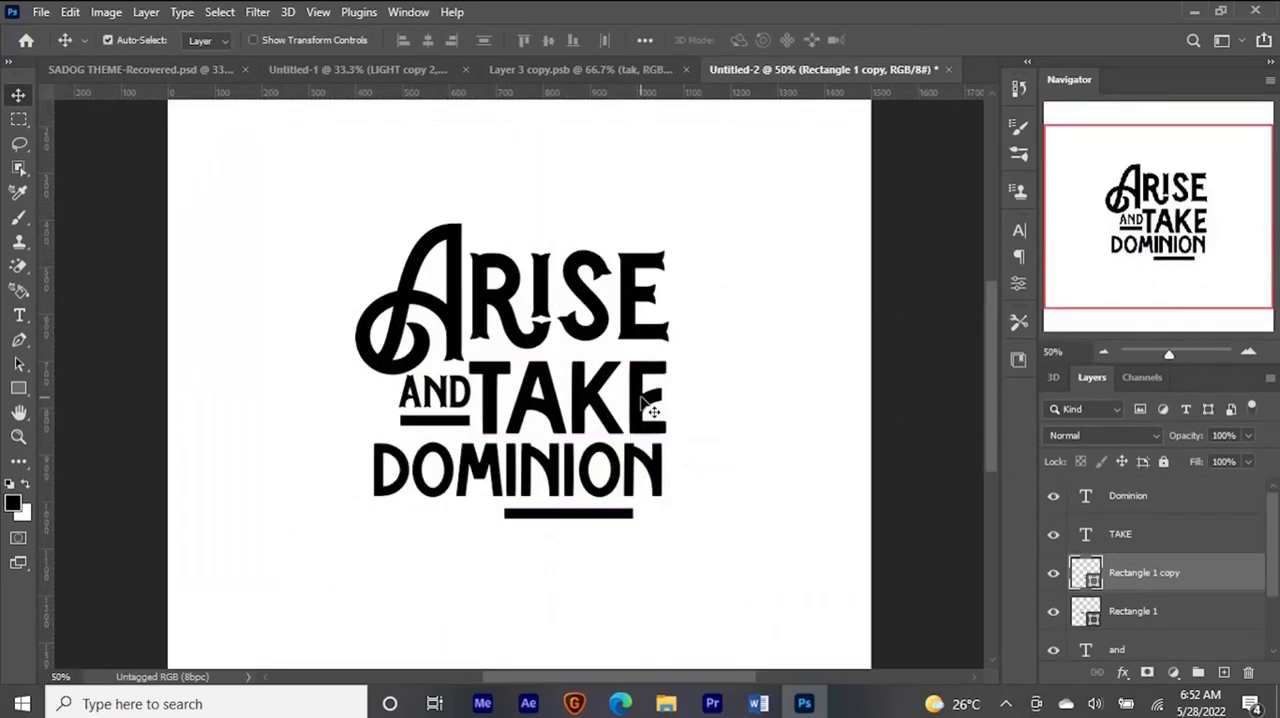
{"action": "key", "text": "ctrl+shift+n"}
{"action": "type", "text": "TEXT"}
{"action": "key", "text": "Return"}
- Start a Pen tool path in the gap between the K and E of TAKE, following the K's angled arms
{"action": "key", "text": "ctrl+plus"}
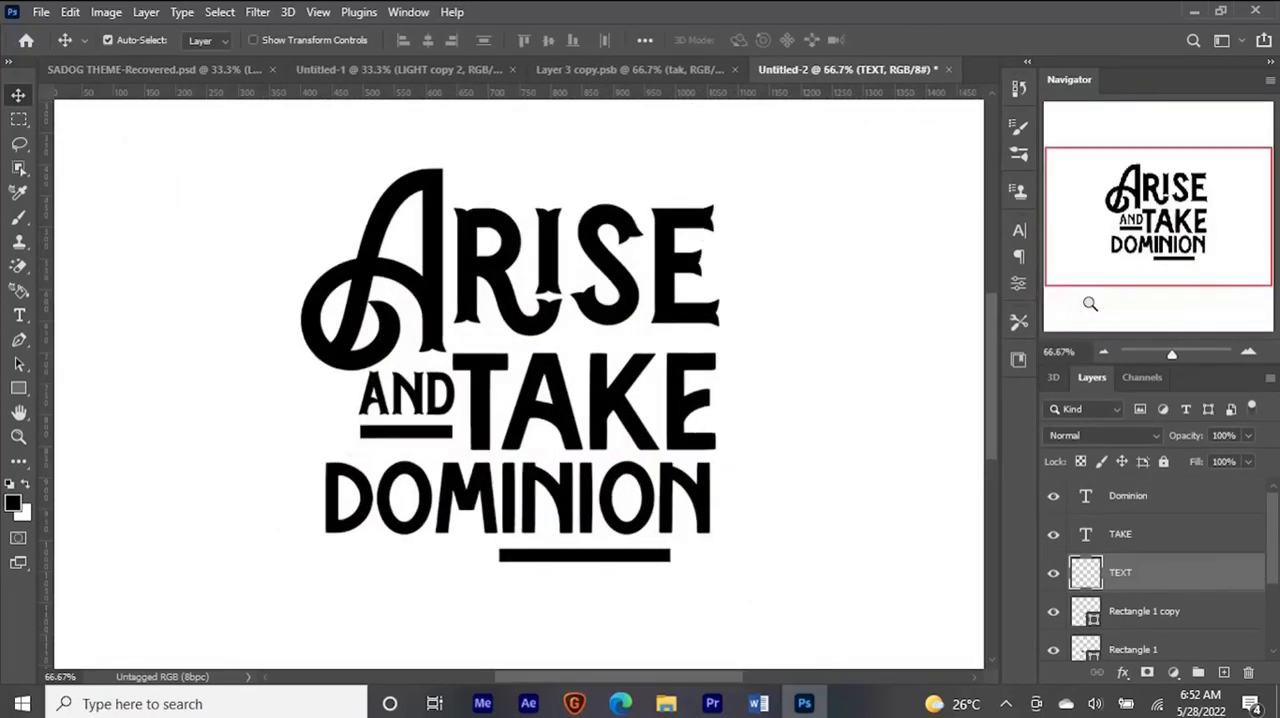
{"action": "key", "text": "p"}
{"action": "key", "text": "v"}
{"action": "key", "text": "p"}
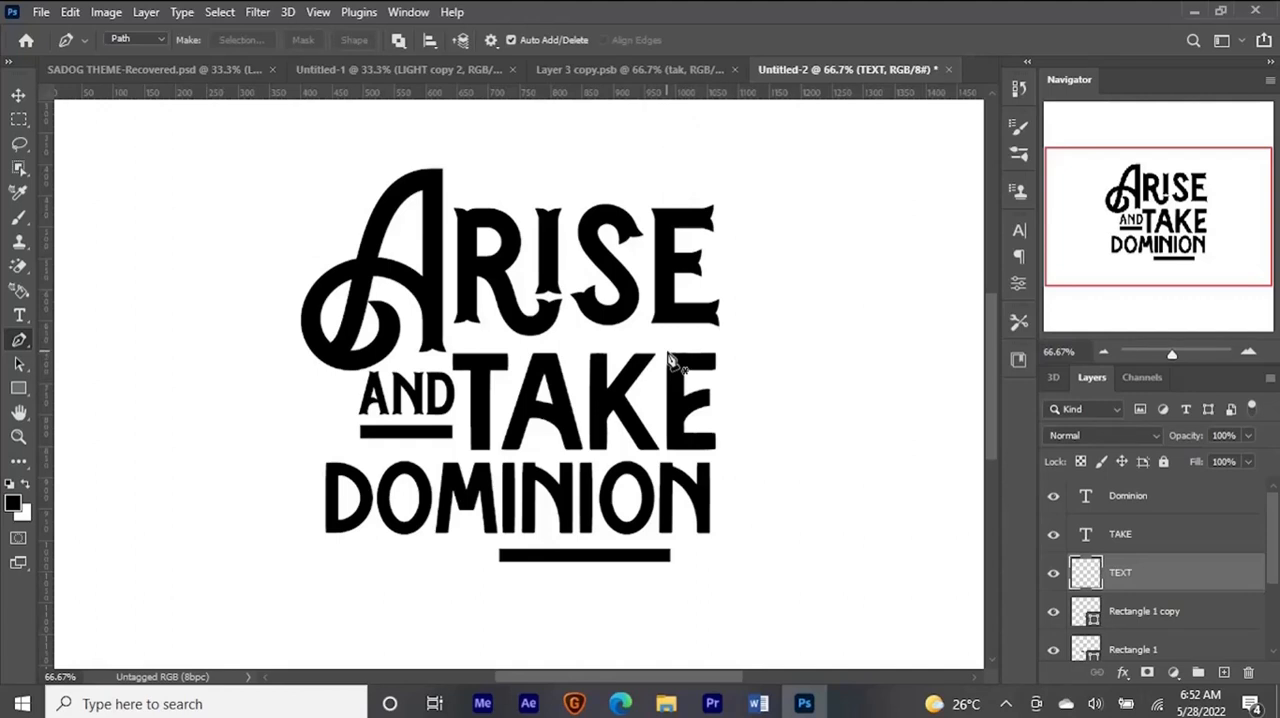
{"action": "left_click", "coordinate": [670, 360]}
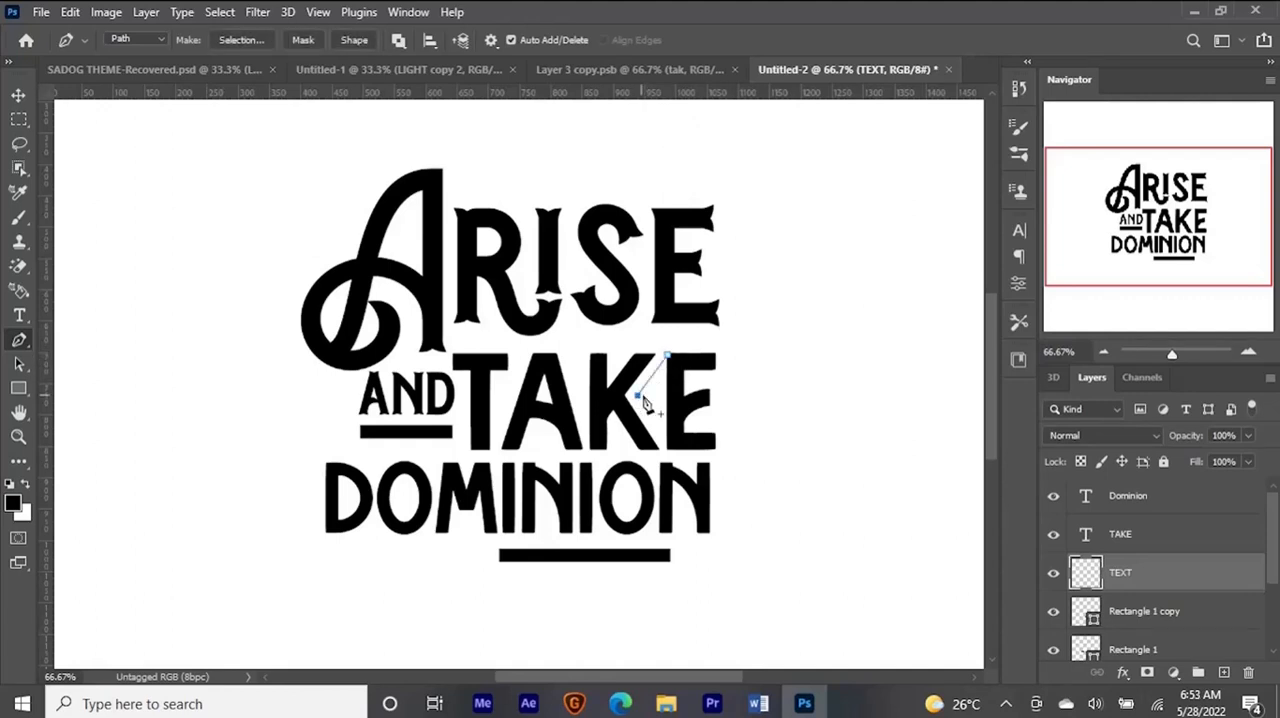
{"action": "left_click", "coordinate": [667, 448]}
{"action": "left_click", "coordinate": [656, 401]}
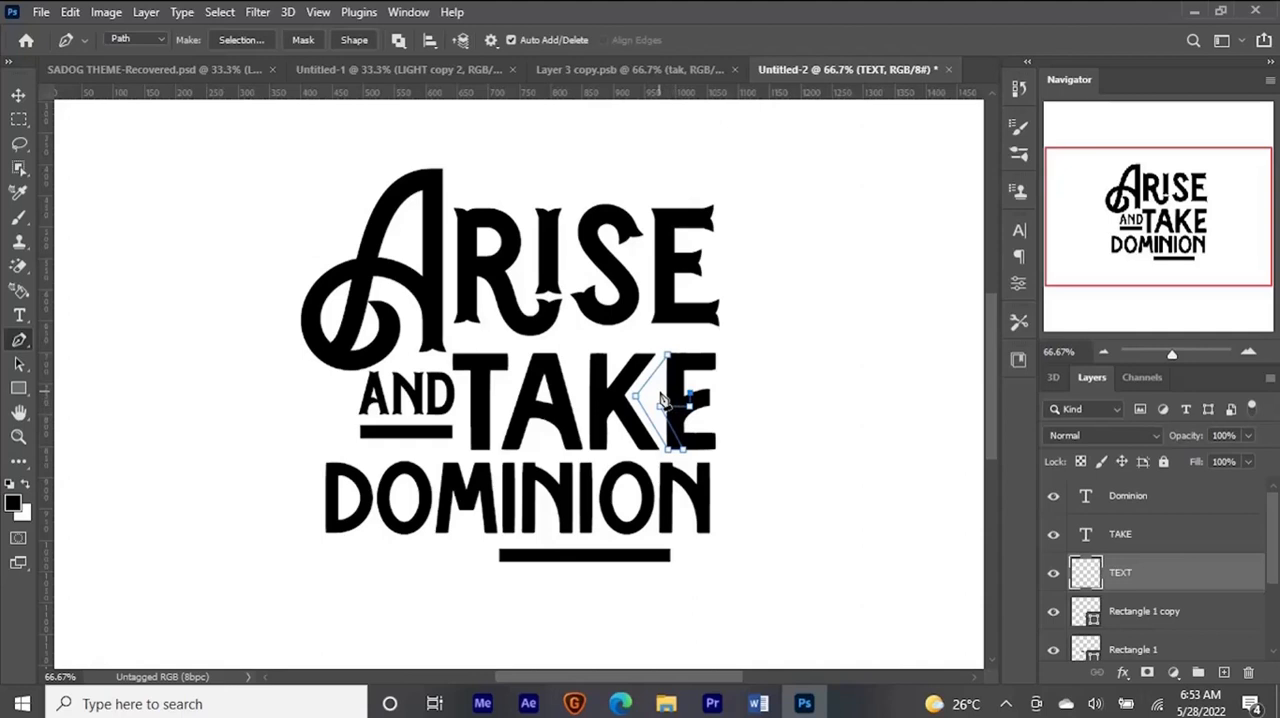
- Add the short middle arm to the Pen path beside the K of TAKE and close it into an angular E shape
{"action": "left_click", "coordinate": [660, 393]}
{"action": "key", "text": "Left"}
{"action": "key", "text": "Left"}
{"action": "key", "text": "Left"}
{"action": "left_click", "coordinate": [660, 407], "text": "ctrl"}
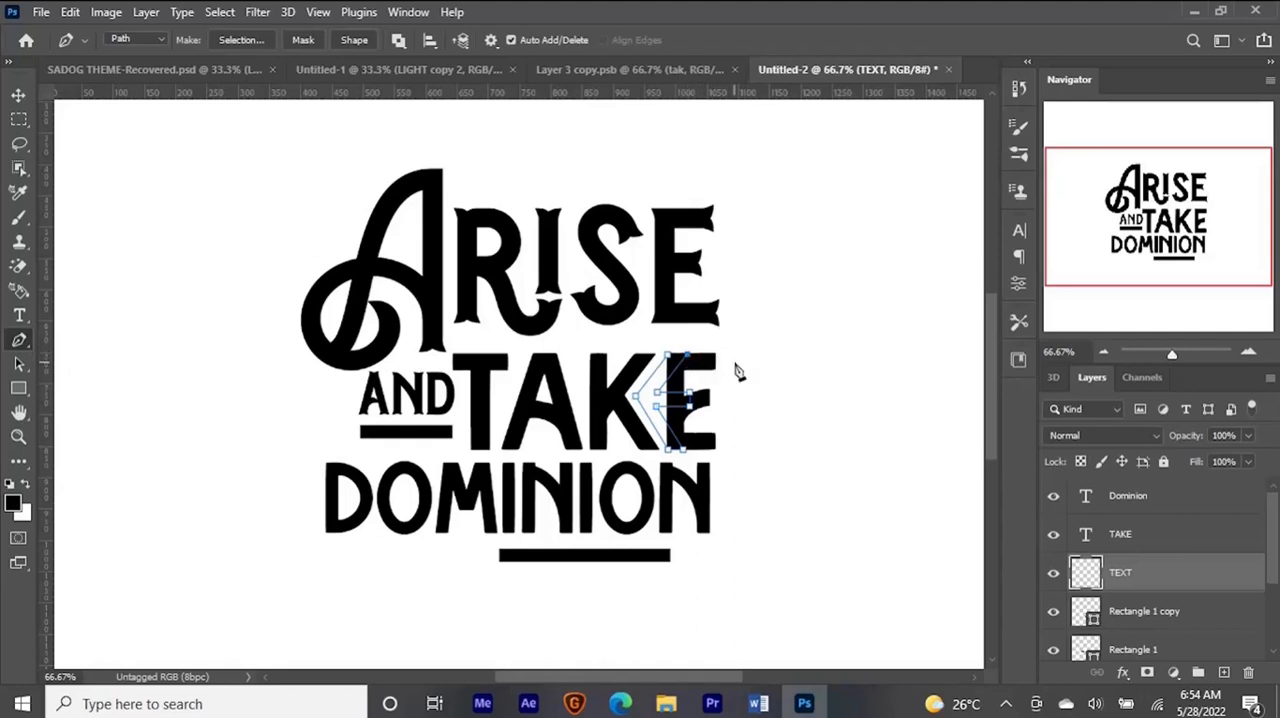
{"action": "left_click", "coordinate": [670, 357]}
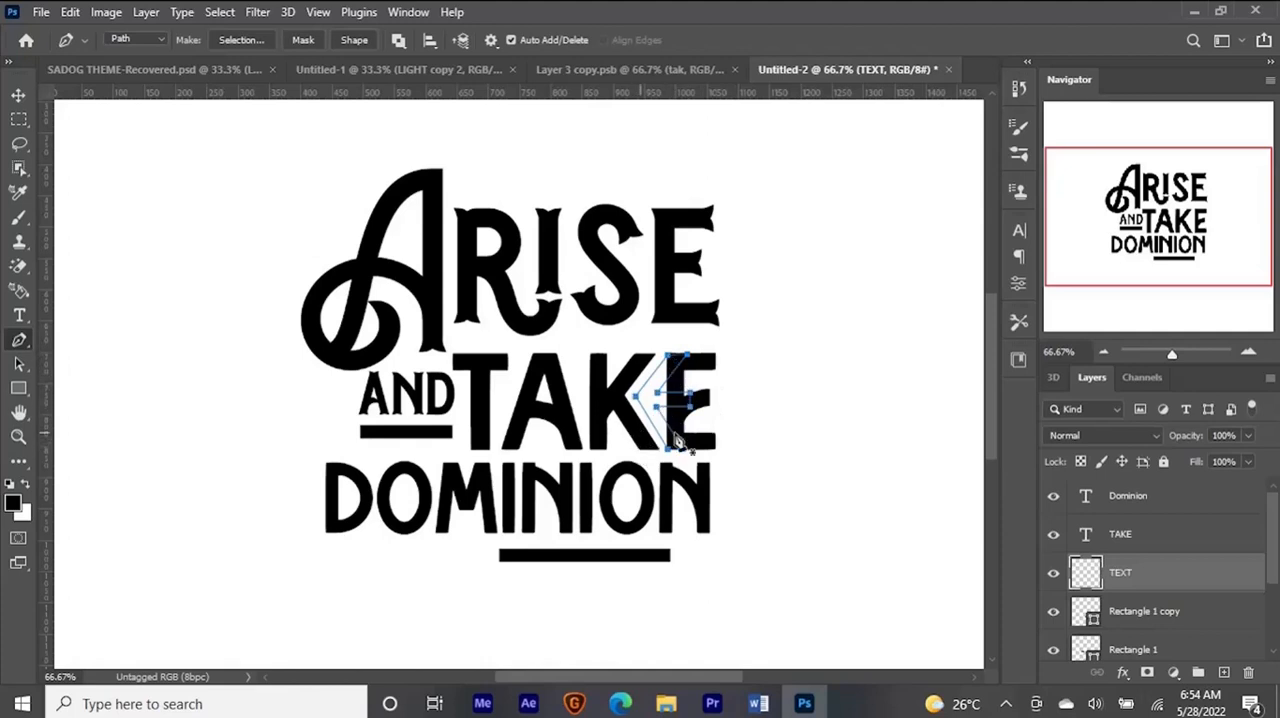
- Convert the E-shaped path to a selection, fill it with black on the TEXT layer and deselect
{"action": "key", "text": "ctrl+Return"}
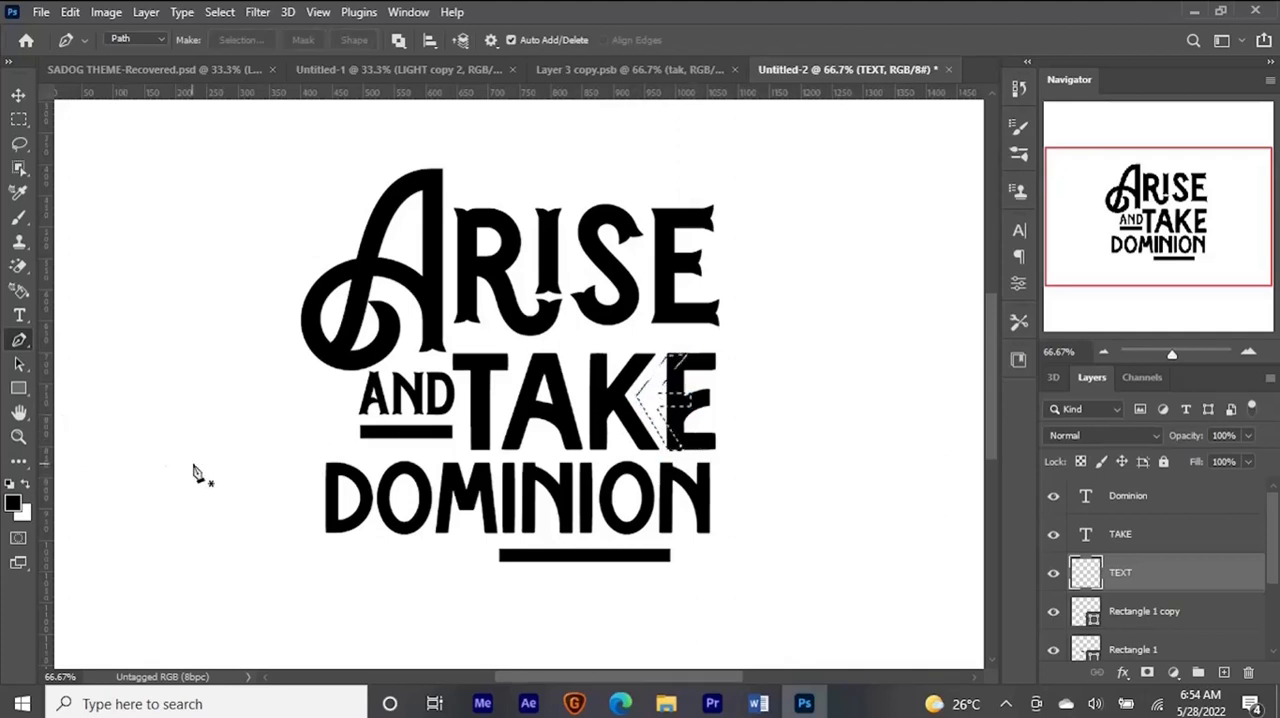
{"action": "key", "text": "alt+BackSpace"}
{"action": "key", "text": "ctrl+d"}
{"action": "key", "text": "v"}
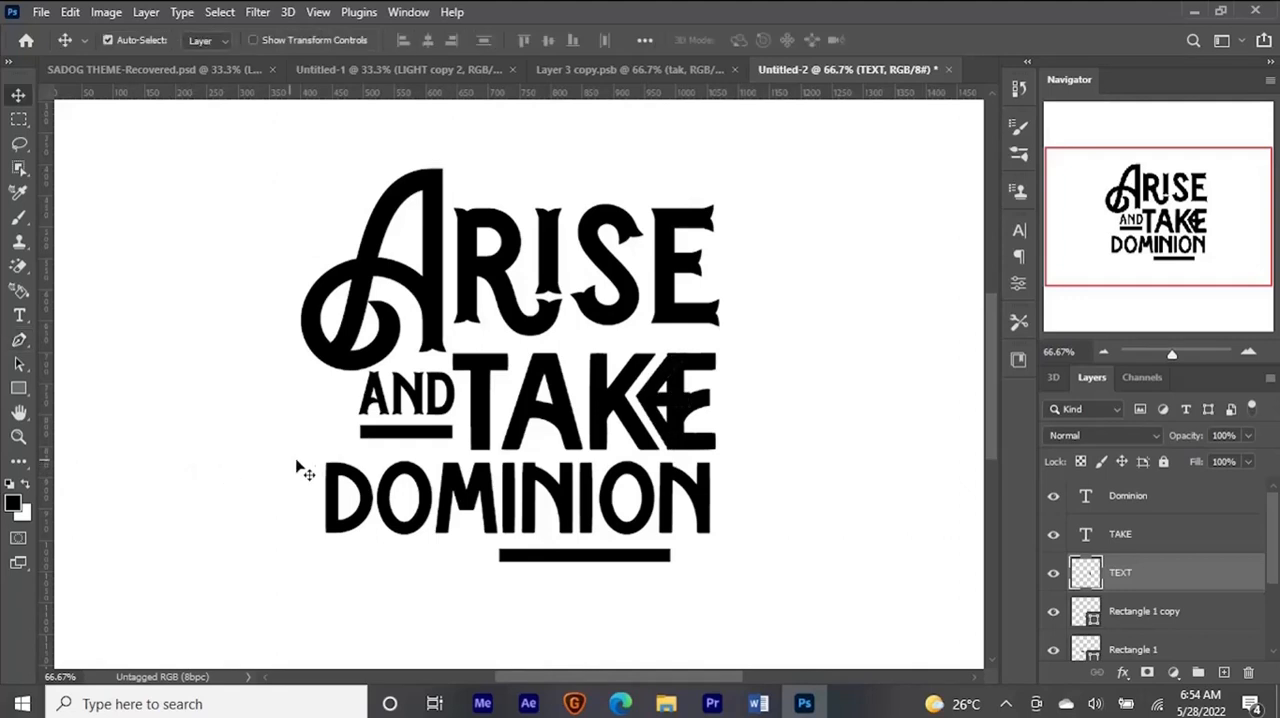
- Delete the original E from the TAKE text so only TAK remains beside the custom-drawn E
{"action": "left_click", "coordinate": [514, 399]}
{"action": "key", "text": "ctrl"}
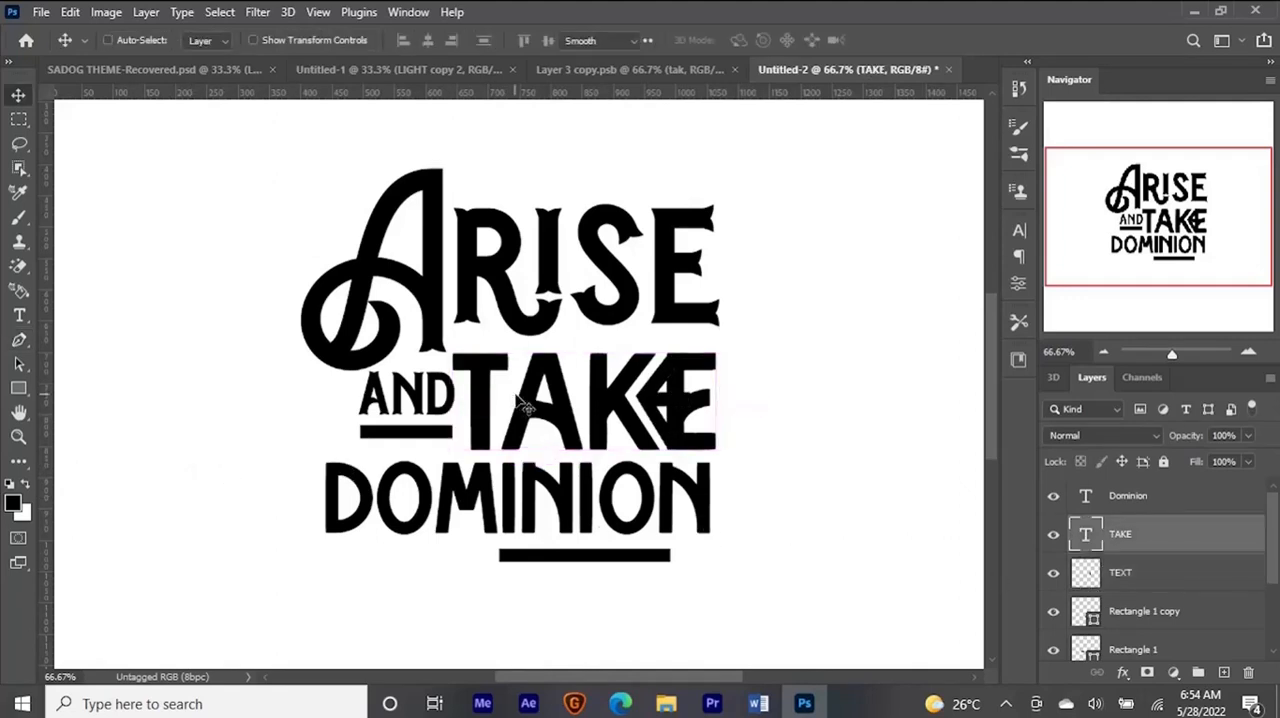
{"action": "double_click", "coordinate": [517, 396]}
{"action": "left_click_drag", "start_coordinate": [667, 380], "coordinate": [715, 384]}
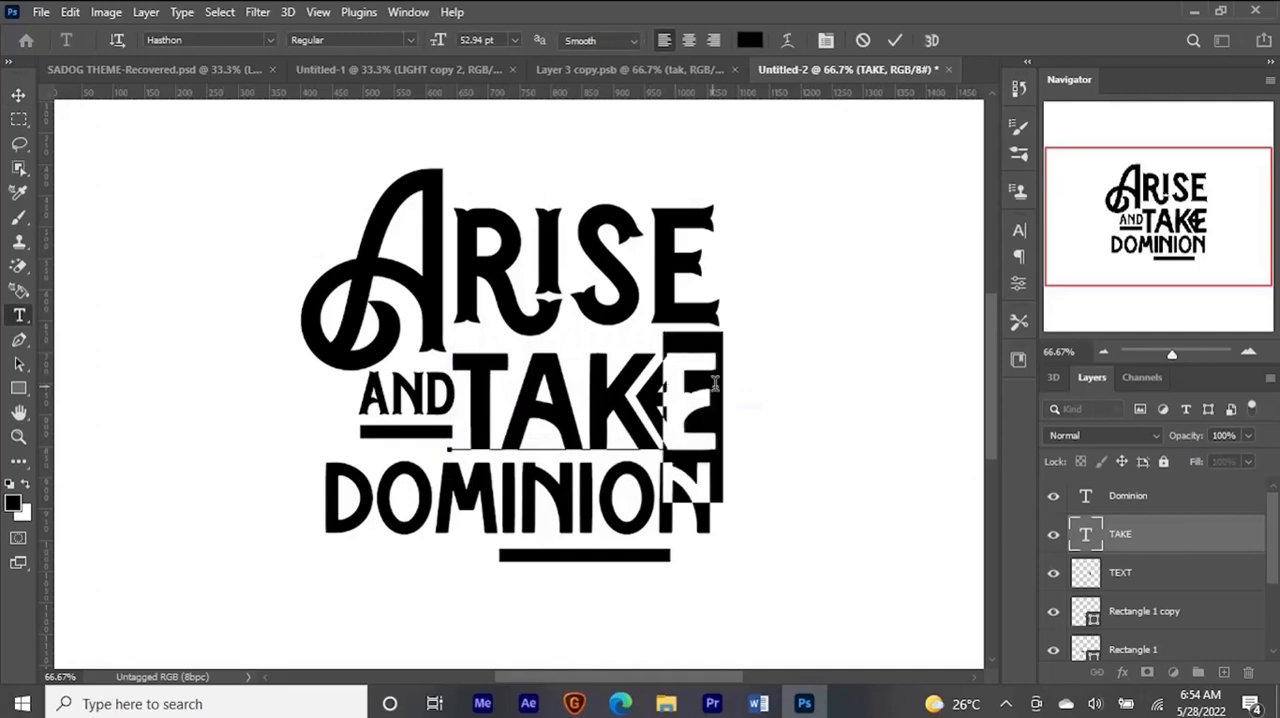
{"action": "key", "text": "BackSpace"}
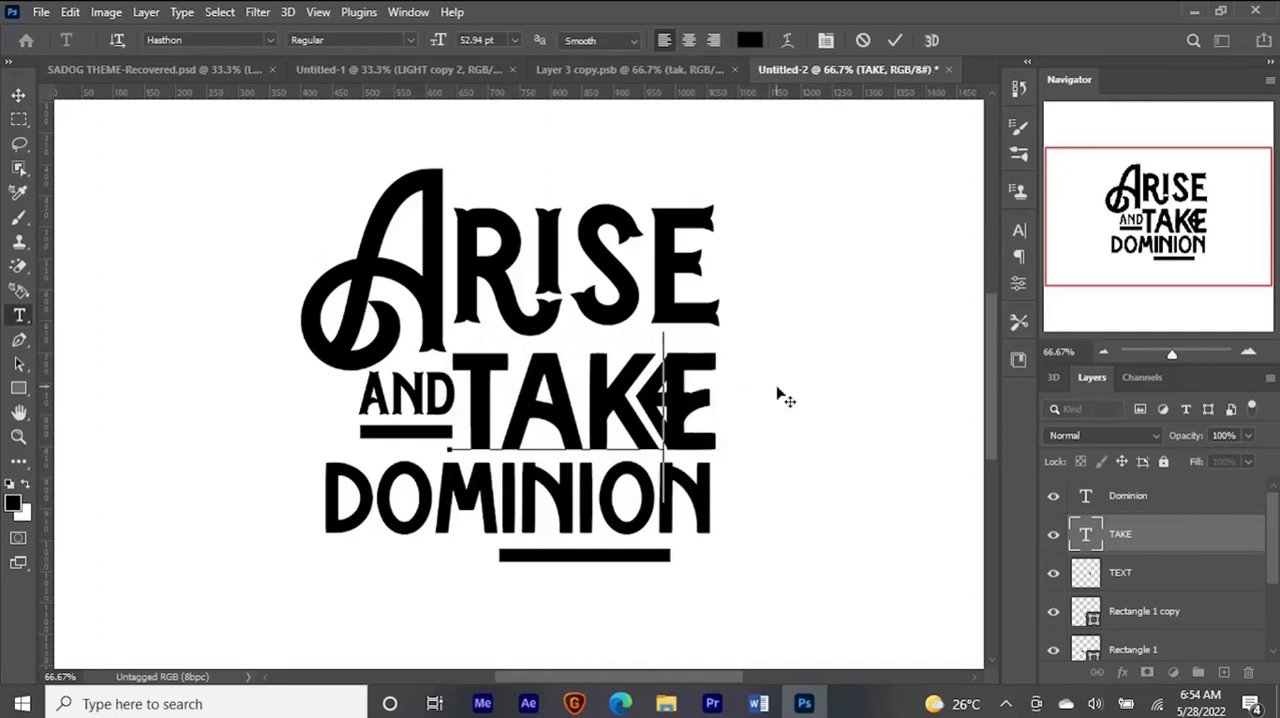
{"action": "key", "text": "ctrl"}
{"action": "key", "text": "ctrl+Return"}
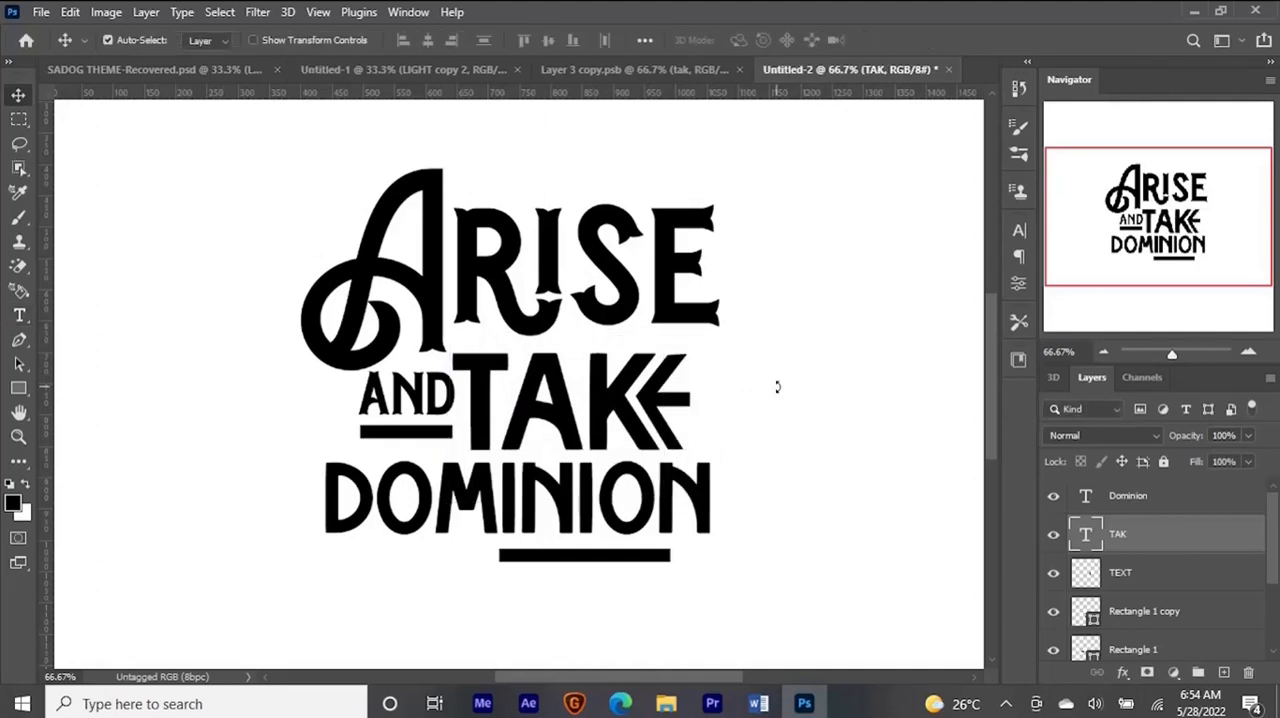
- Nudge the custom E on the TEXT layer to the right to widen its gap from the K
{"action": "key", "text": "ctrl+minus"}
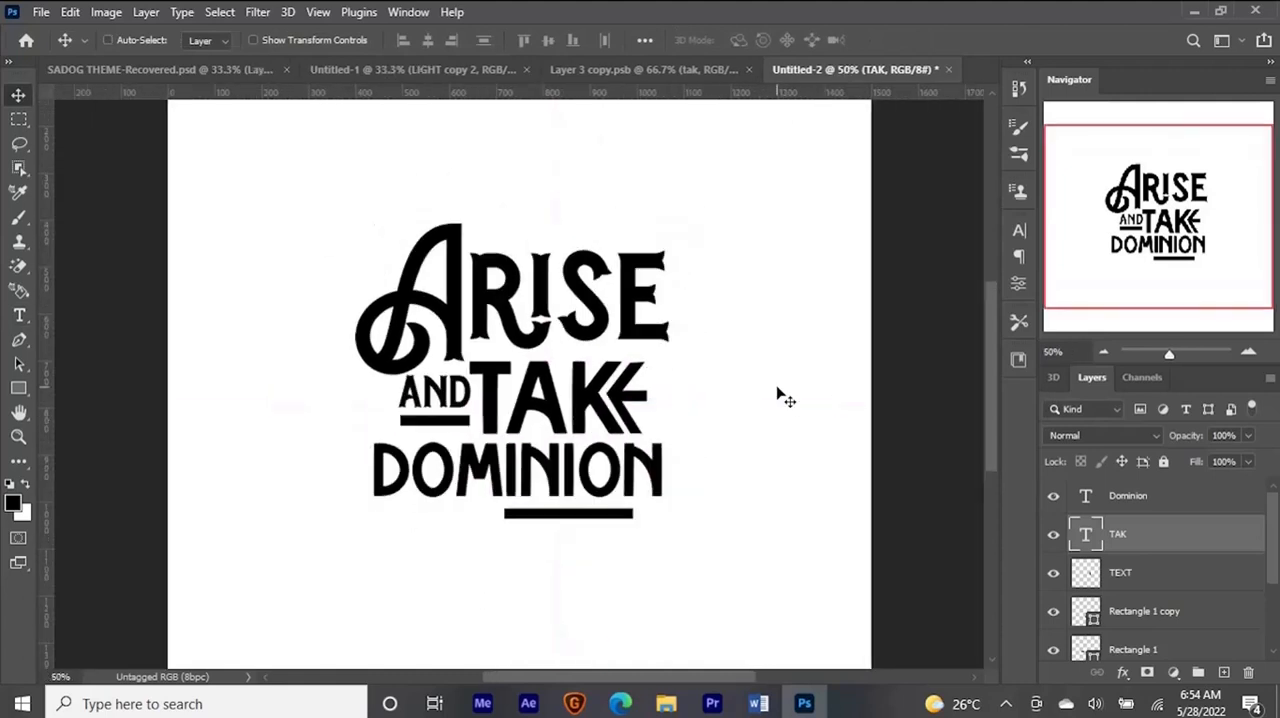
{"action": "key", "text": "ctrl+minus"}
{"action": "key", "text": "ctrl+plus"}
{"action": "key", "text": "ctrl+plus"}
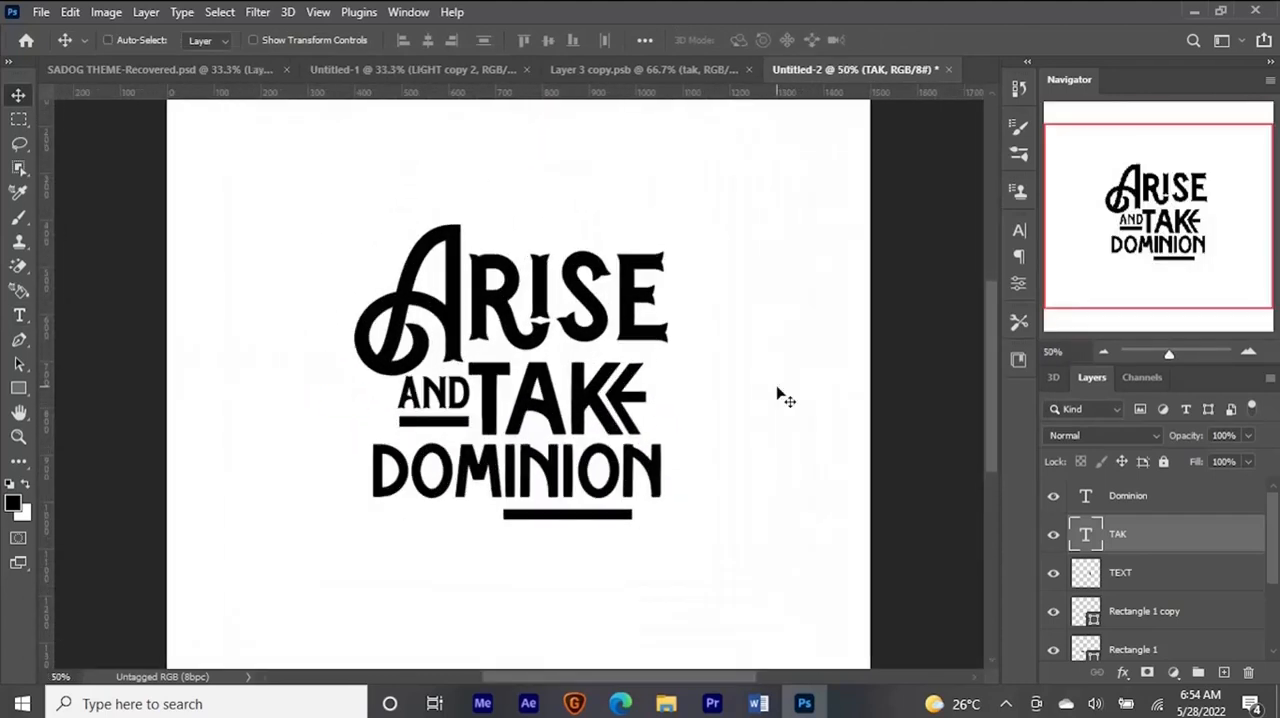
{"action": "key", "text": "ctrl+plus"}
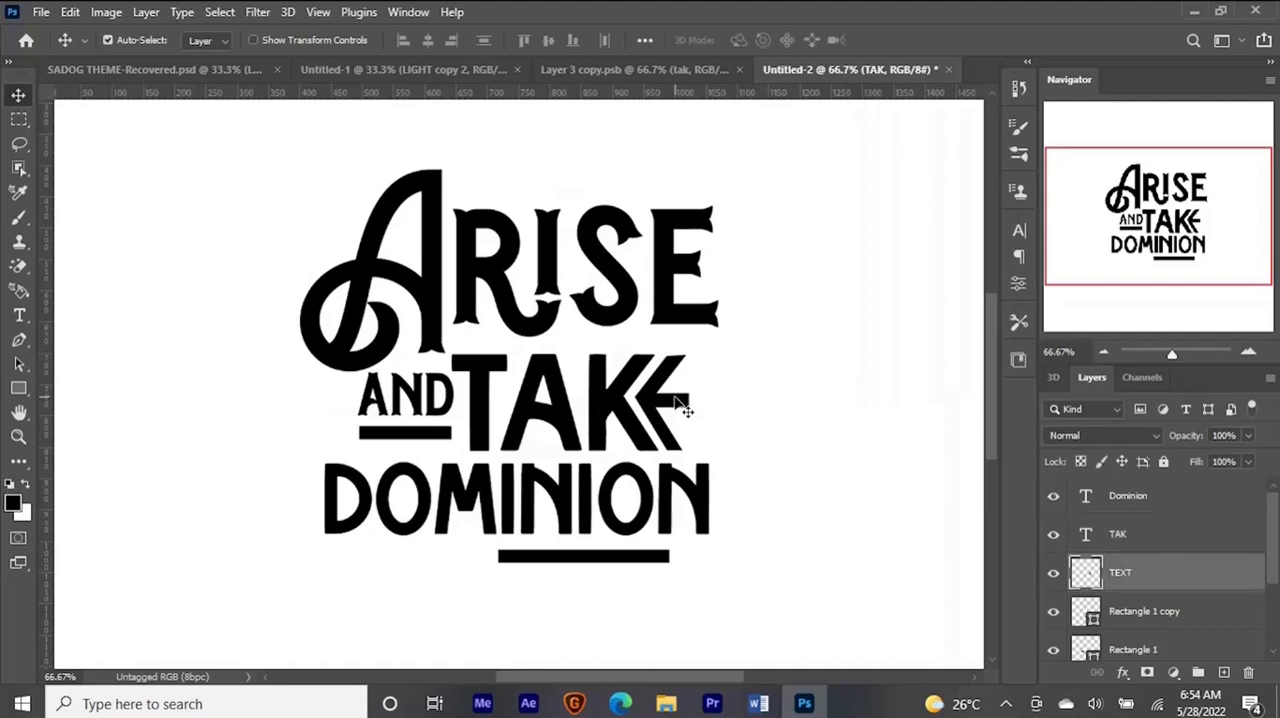
{"action": "left_click", "coordinate": [683, 405]}
{"action": "key", "text": "Right"}
{"action": "key", "text": "Right"}
{"action": "key", "text": "Right"}
{"action": "key", "text": "Right"}
{"action": "key", "text": "Right"}
{"action": "key", "text": "Right"}
{"action": "key", "text": "Right"}
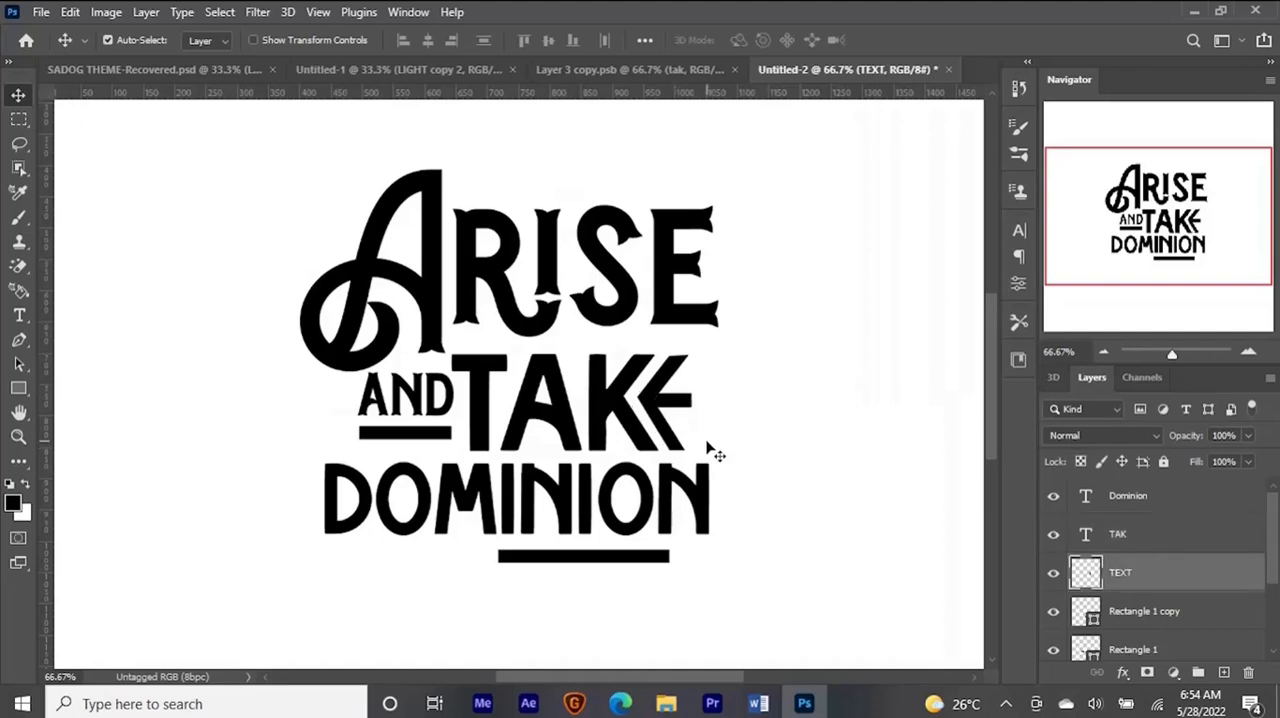
{"action": "key", "text": "Right"}
{"action": "key", "text": "Right"}
{"action": "key", "text": "Right"}
{"action": "key", "text": "Right"}
{"action": "key", "text": "Right"}
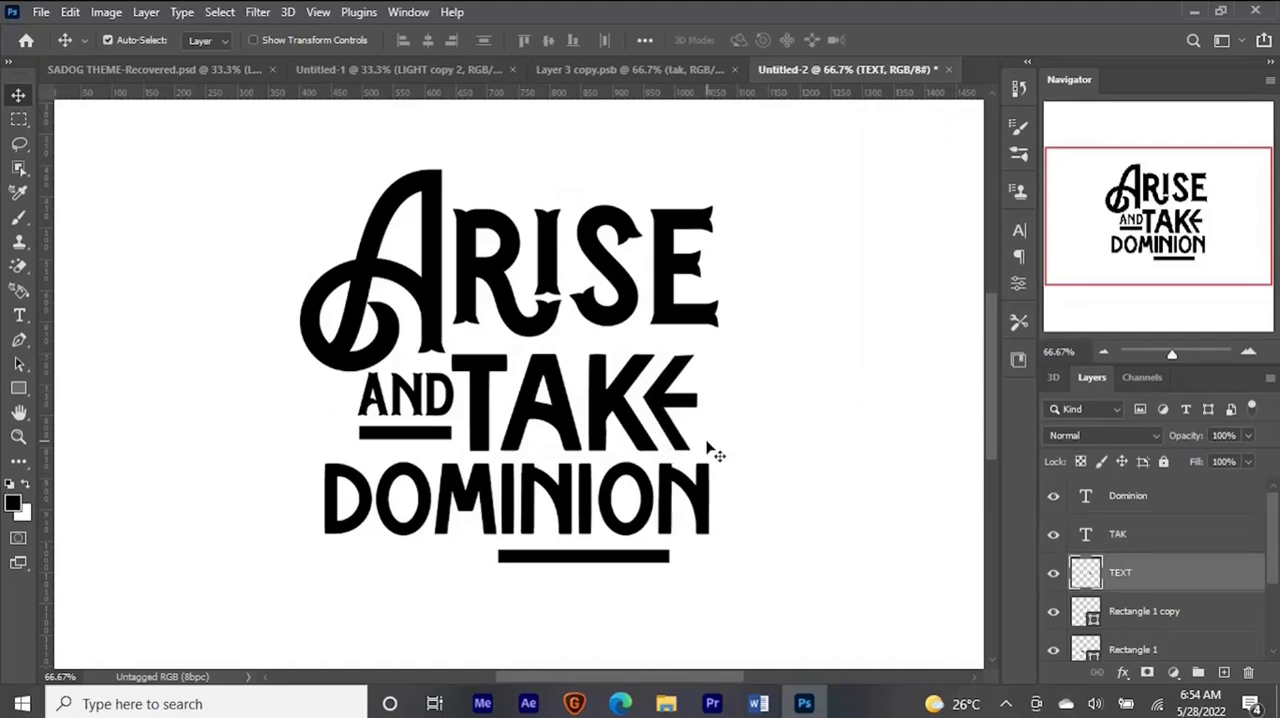
{"action": "key", "text": "ctrl+minus"}
{"action": "key", "text": "ctrl+minus"}
{"action": "key", "text": "ctrl+minus"}
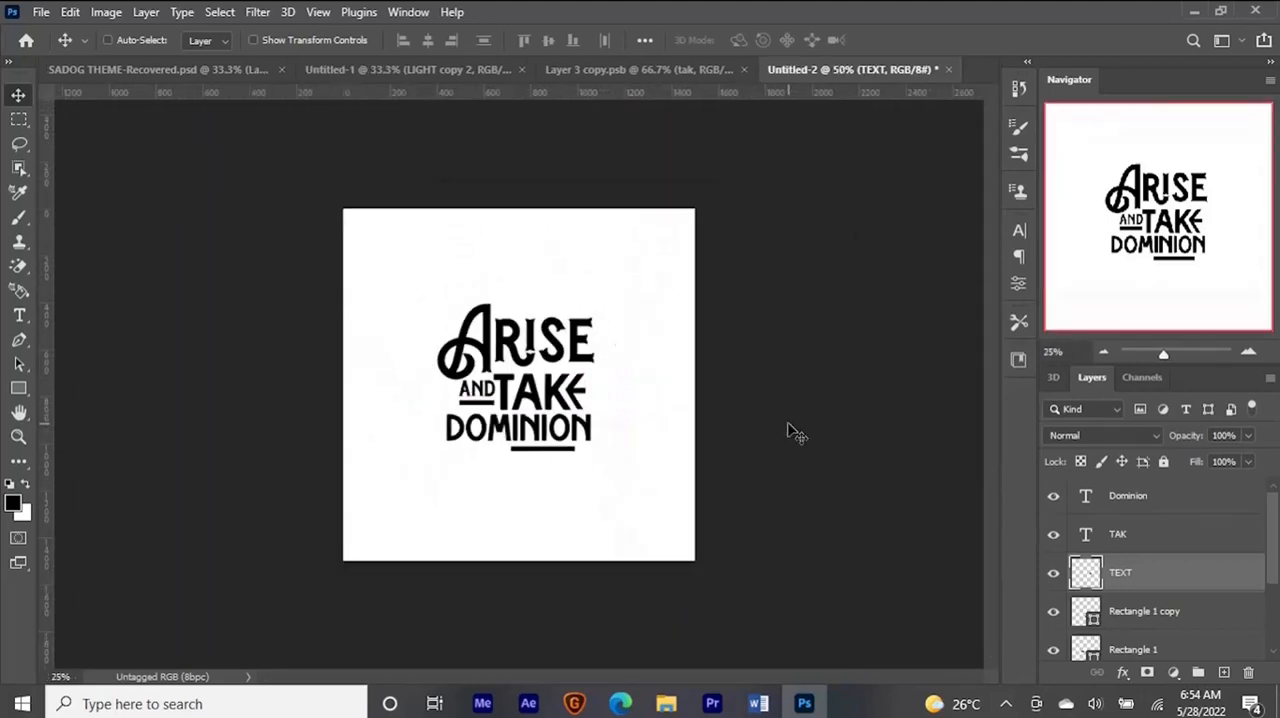
{"action": "key", "text": "ctrl+minus"}
{"action": "key", "text": "Right"}
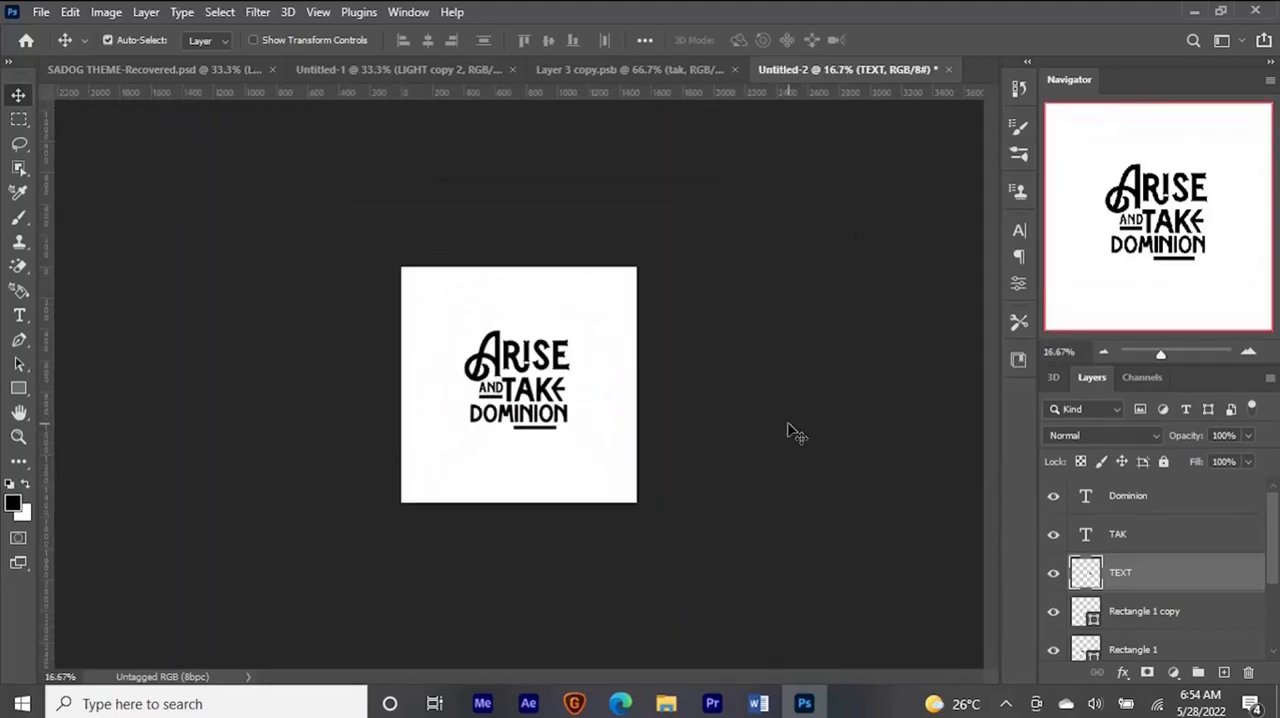
{"action": "key", "text": "Left"}
{"action": "key", "text": "Left"}
{"action": "key", "text": "Left"}
{"action": "key", "text": "ctrl+plus"}
{"action": "key", "text": "ctrl+plus"}
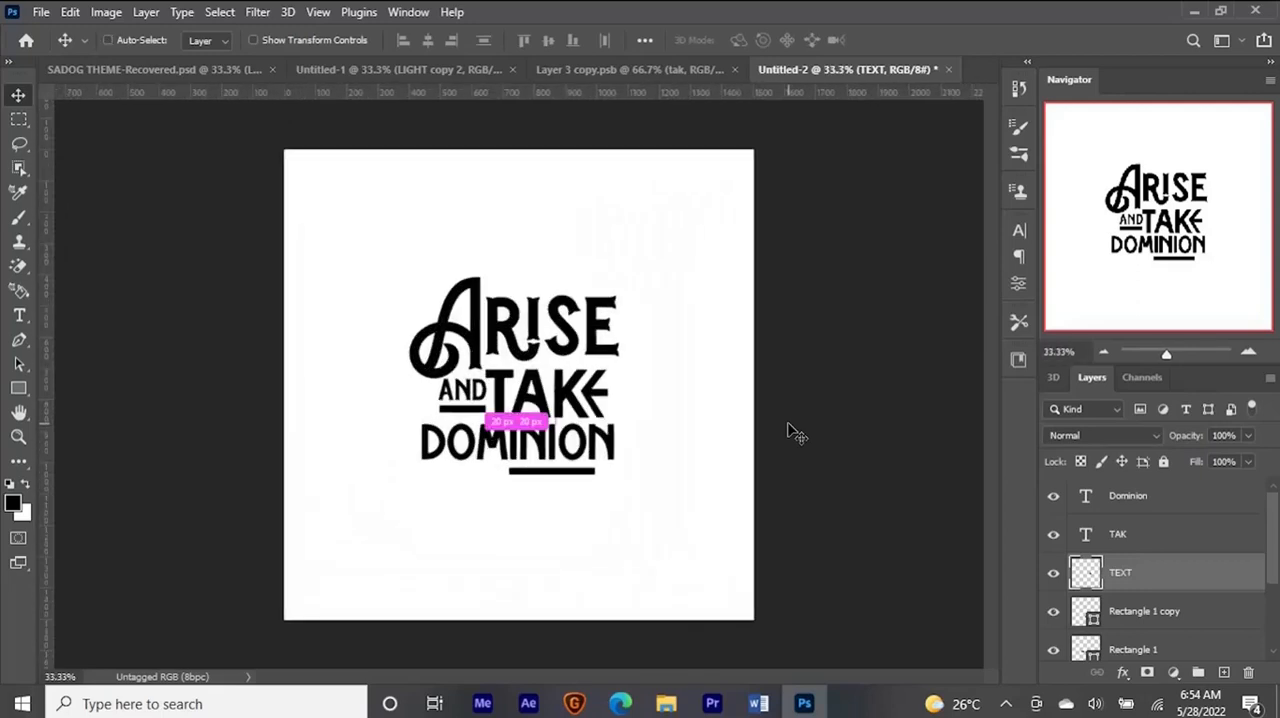
- Enlarge all the lettering layers together to 106.07% and convert them into a single smart object
{"action": "left_click", "coordinate": [566, 474], "text": "ctrl"}
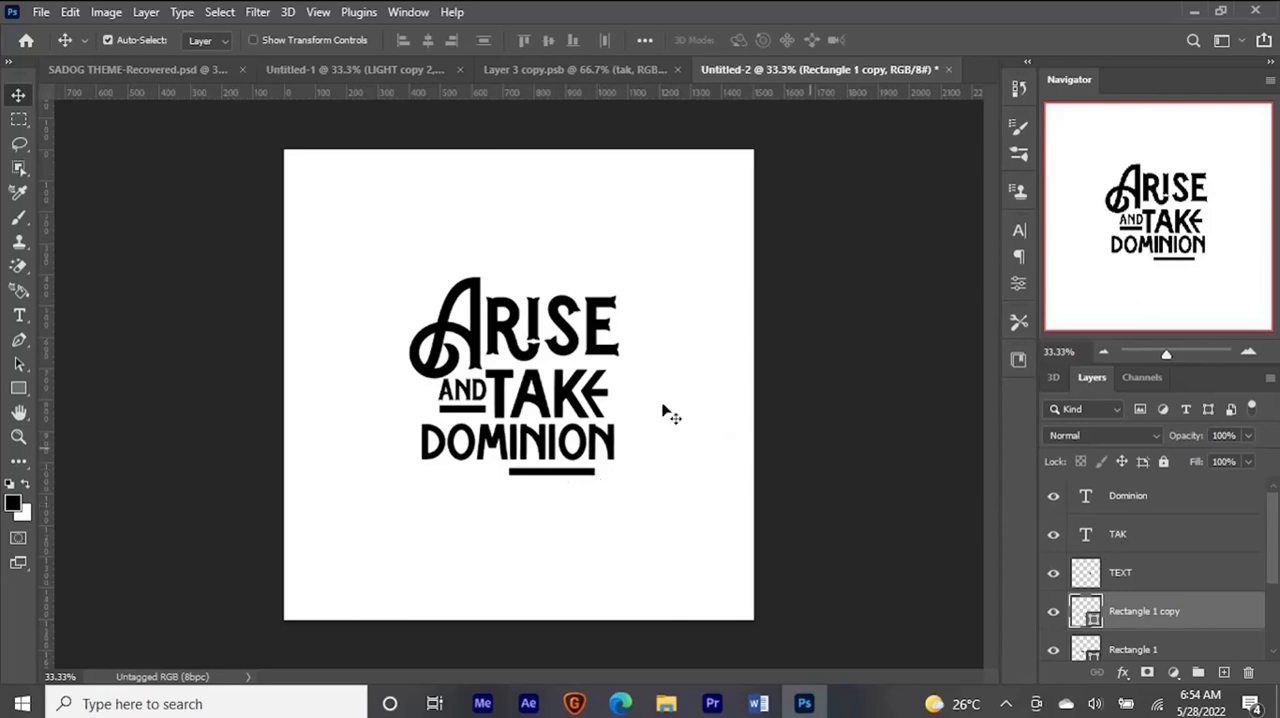
{"action": "left_click_drag", "start_coordinate": [380, 250], "coordinate": [648, 510]}
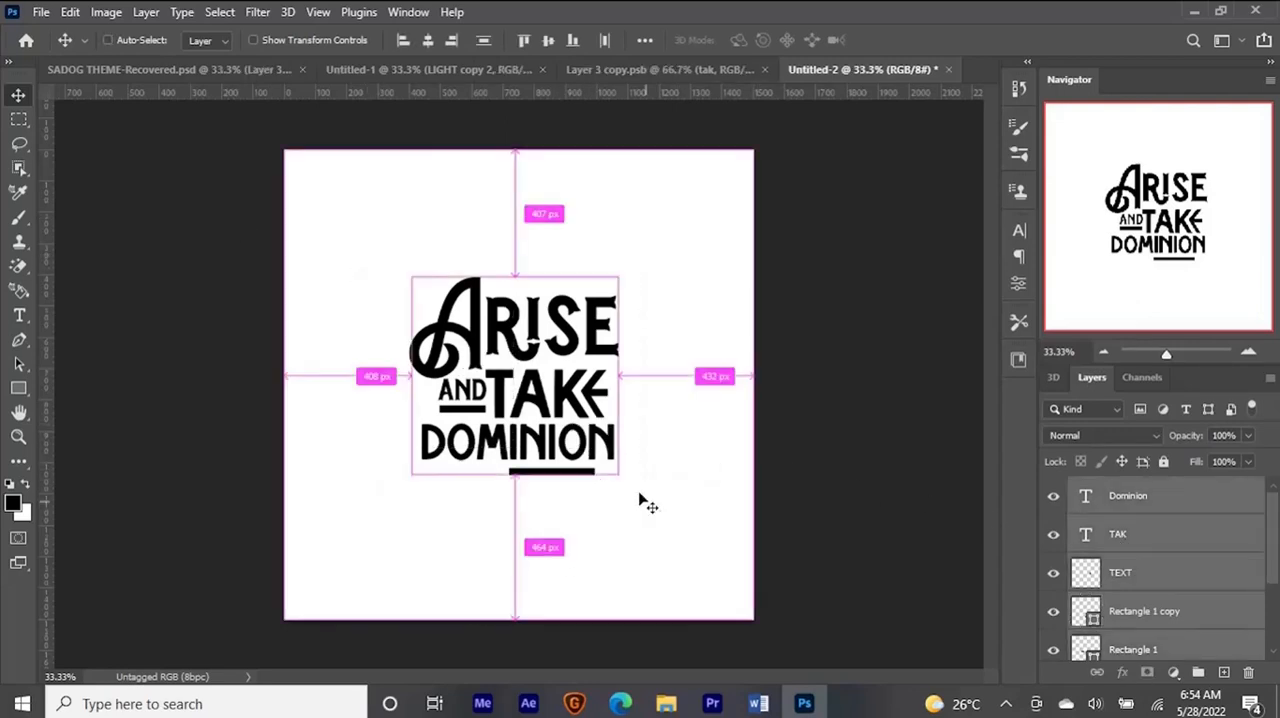
{"action": "key", "text": "ctrl+t"}
{"action": "left_click_drag", "start_coordinate": [617, 277], "coordinate": [622, 271]}
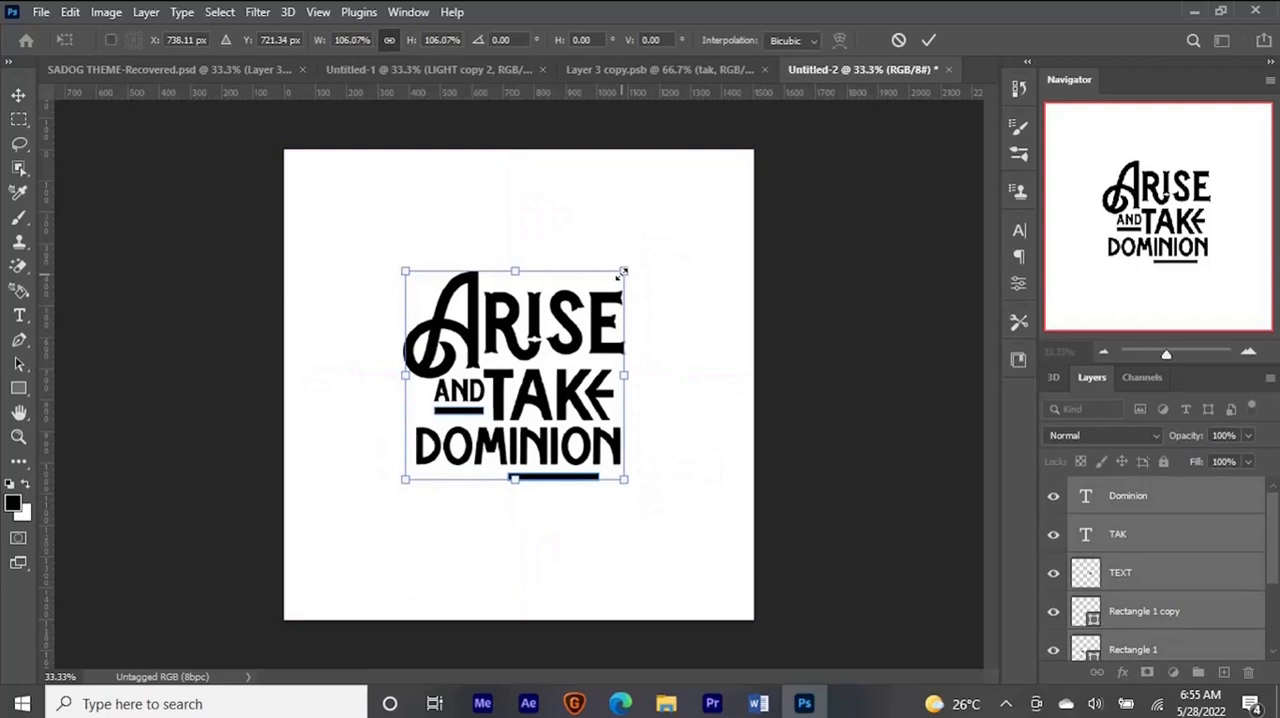
{"action": "key", "text": "Return"}
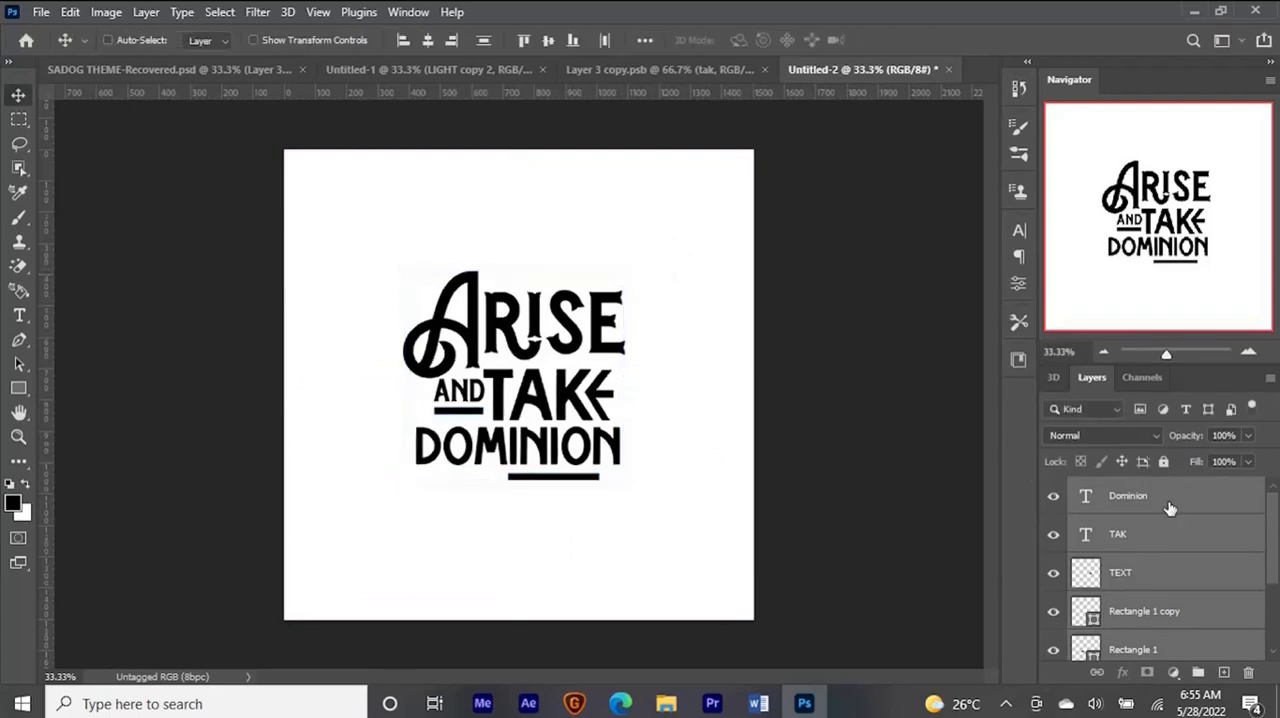
{"action": "right_click", "coordinate": [1200, 566]}
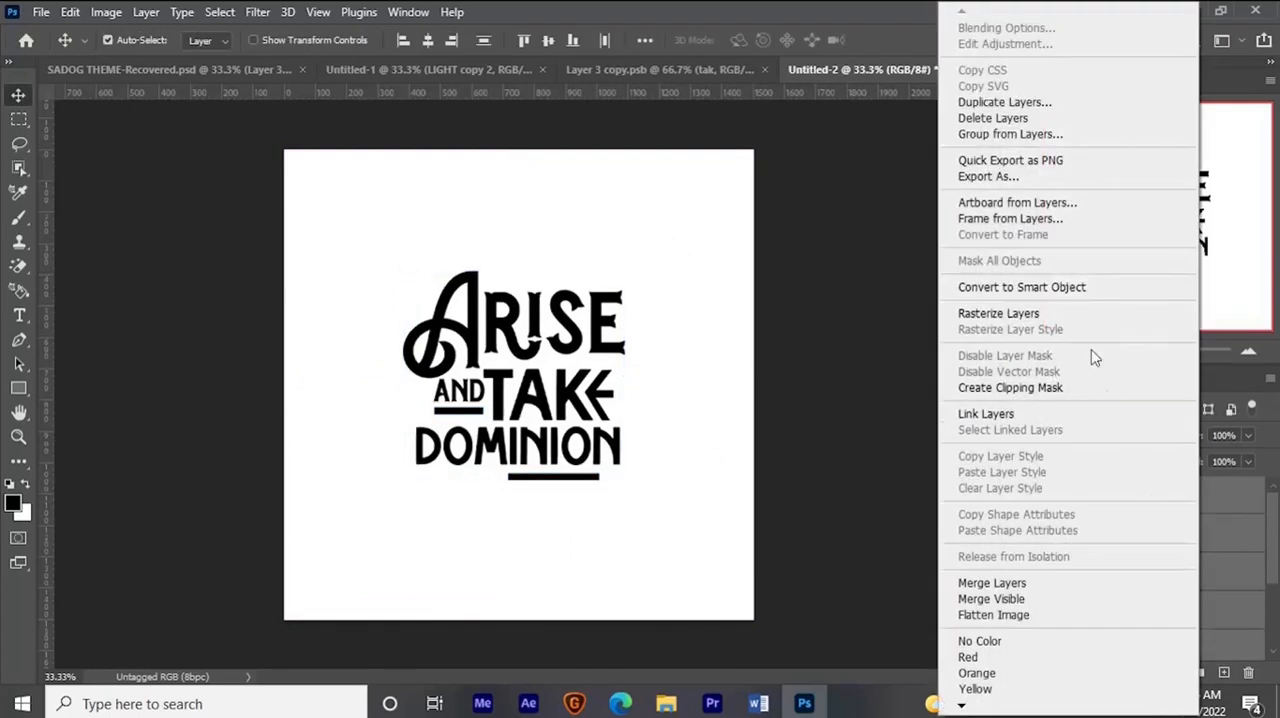
{"action": "left_click", "coordinate": [1027, 286]}
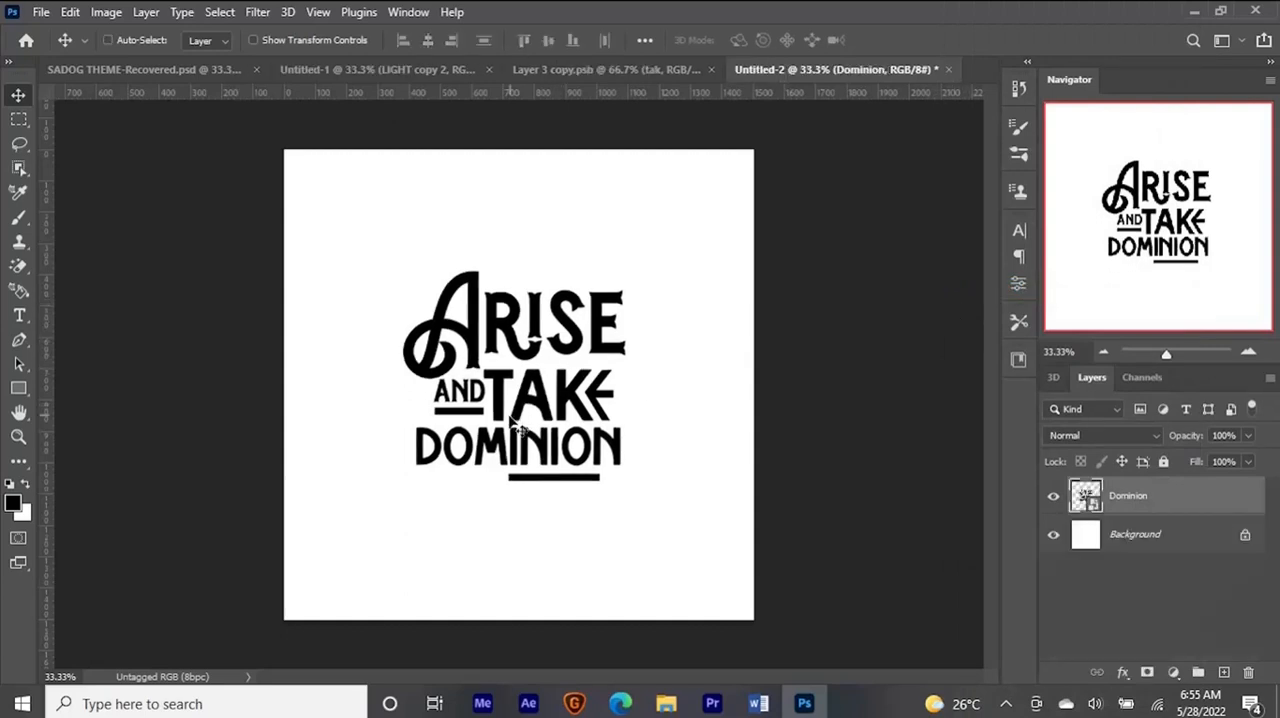
- Bring the lettering smart object into the Untitled-1 lion document and place its layer above the shield
{"action": "key", "text": "ctrl"}
{"action": "left_click_drag", "start_coordinate": [515, 434], "coordinate": [598, 338]}
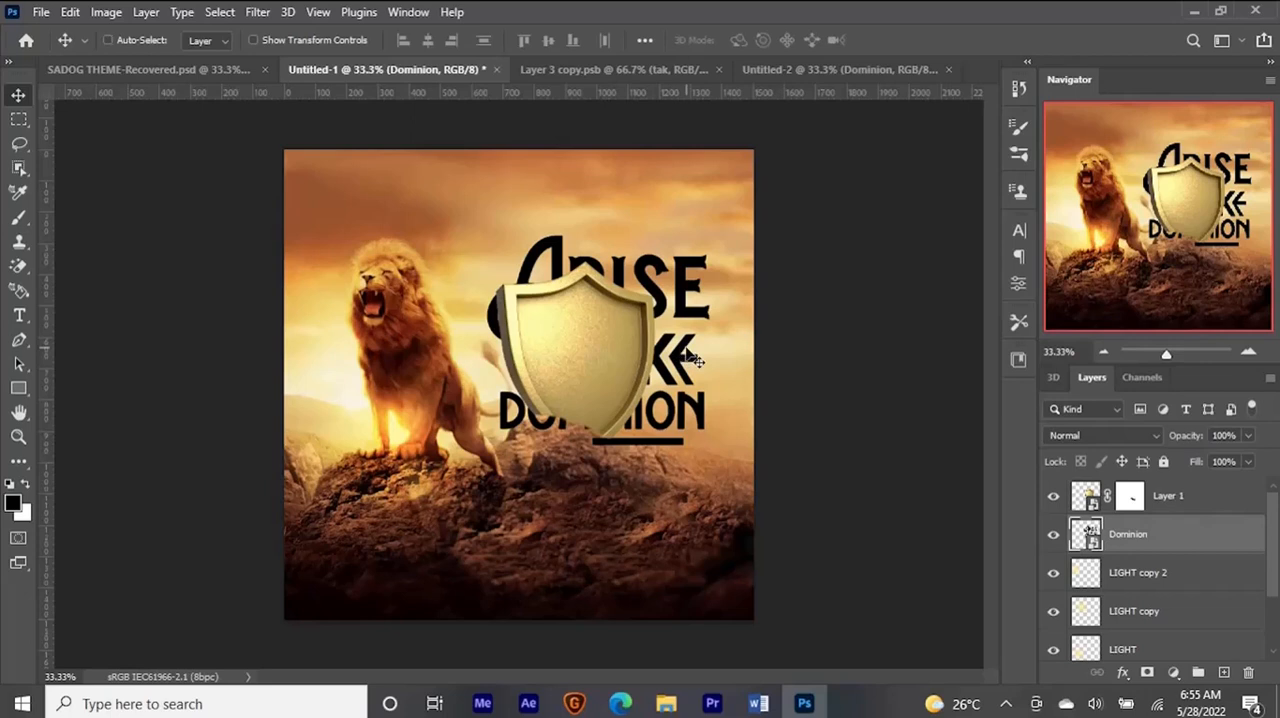
{"action": "key", "text": "ctrl+bracketright"}
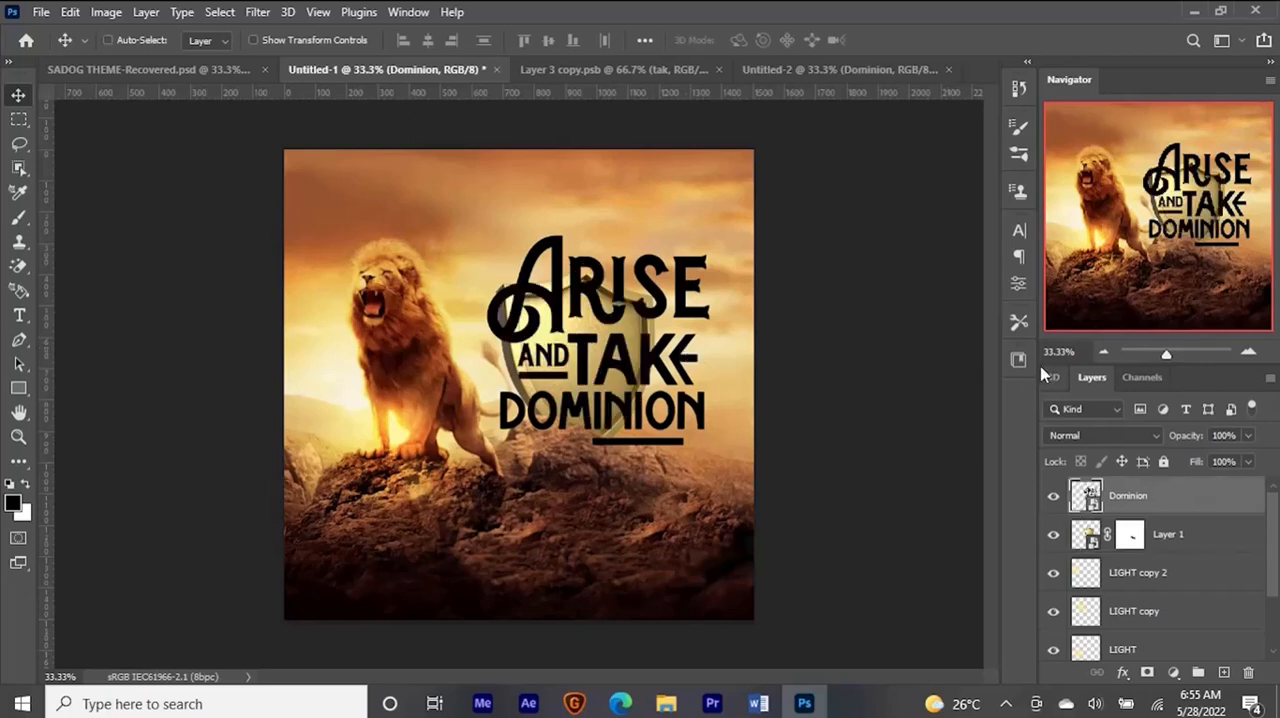
- Scale the lettering to 42% and position it inside the shield face at about X 948 px, Y 633.5 px
{"action": "key", "text": "ctrl+t"}
{"action": "left_click_drag", "start_coordinate": [709, 447], "coordinate": [638, 392]}
{"action": "key", "text": "shift+Left"}
{"action": "key", "text": "shift+Left"}
{"action": "key", "text": "shift+Left"}
{"action": "key", "text": "shift+Down"}
{"action": "key", "text": "shift+Left"}
{"action": "key", "text": "shift+Left"}
{"action": "key", "text": "shift+Left"}
{"action": "key", "text": "shift+Down"}
{"action": "key", "text": "Down"}
{"action": "key", "text": "Down"}
{"action": "key", "text": "Down"}
{"action": "key", "text": "Right"}
{"action": "key", "text": "Right"}
{"action": "key", "text": "Right"}
{"action": "key", "text": "Right"}
{"action": "key", "text": "Right"}
{"action": "key", "text": "Right"}
{"action": "key", "text": "Down"}
{"action": "key", "text": "Down"}
{"action": "key", "text": "Down"}
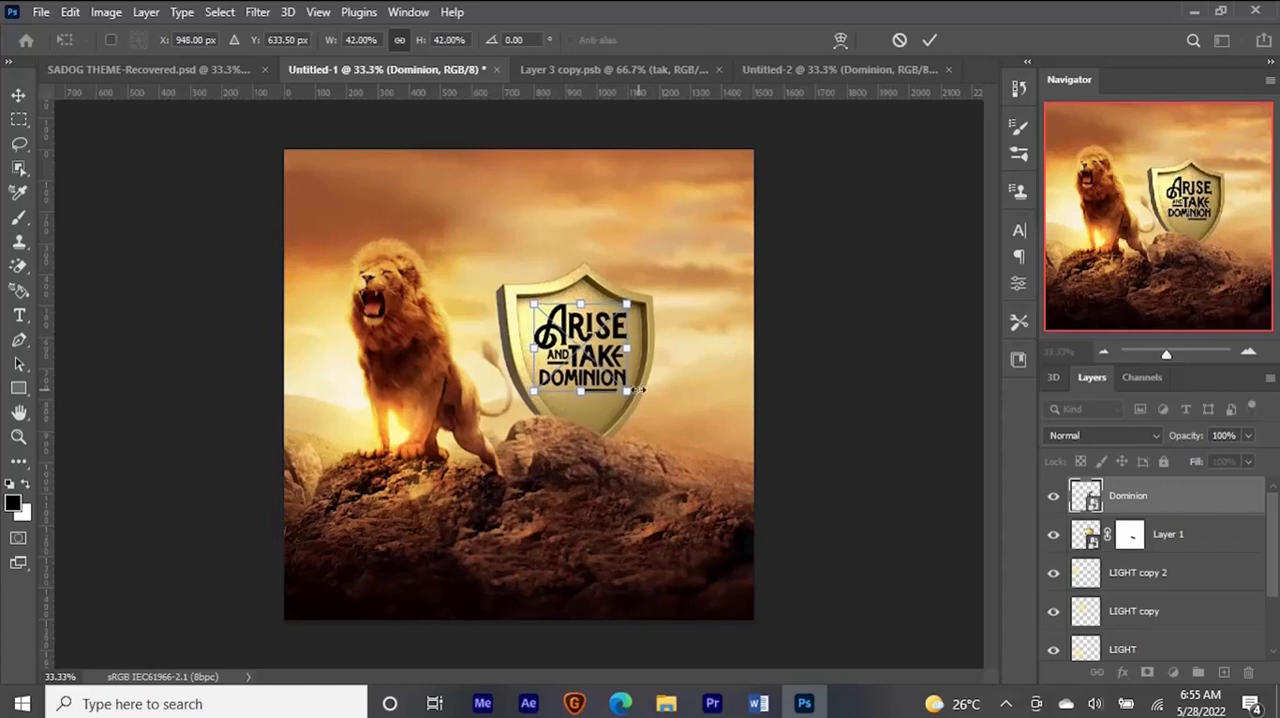
- Enlarge the lettering slightly to about 43.12% and fine-tune its fit inside the shield face
{"action": "key", "text": "ctrl+plus"}
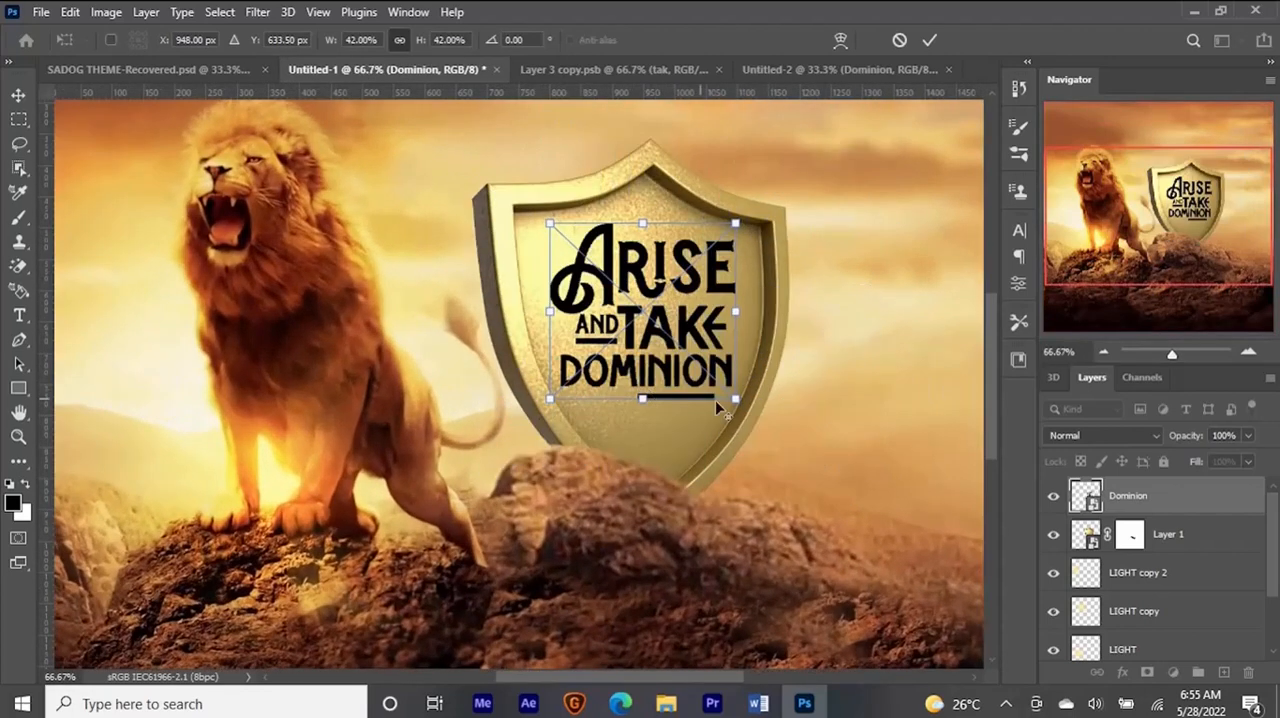
{"action": "left_click_drag", "start_coordinate": [733, 397], "coordinate": [739, 399]}
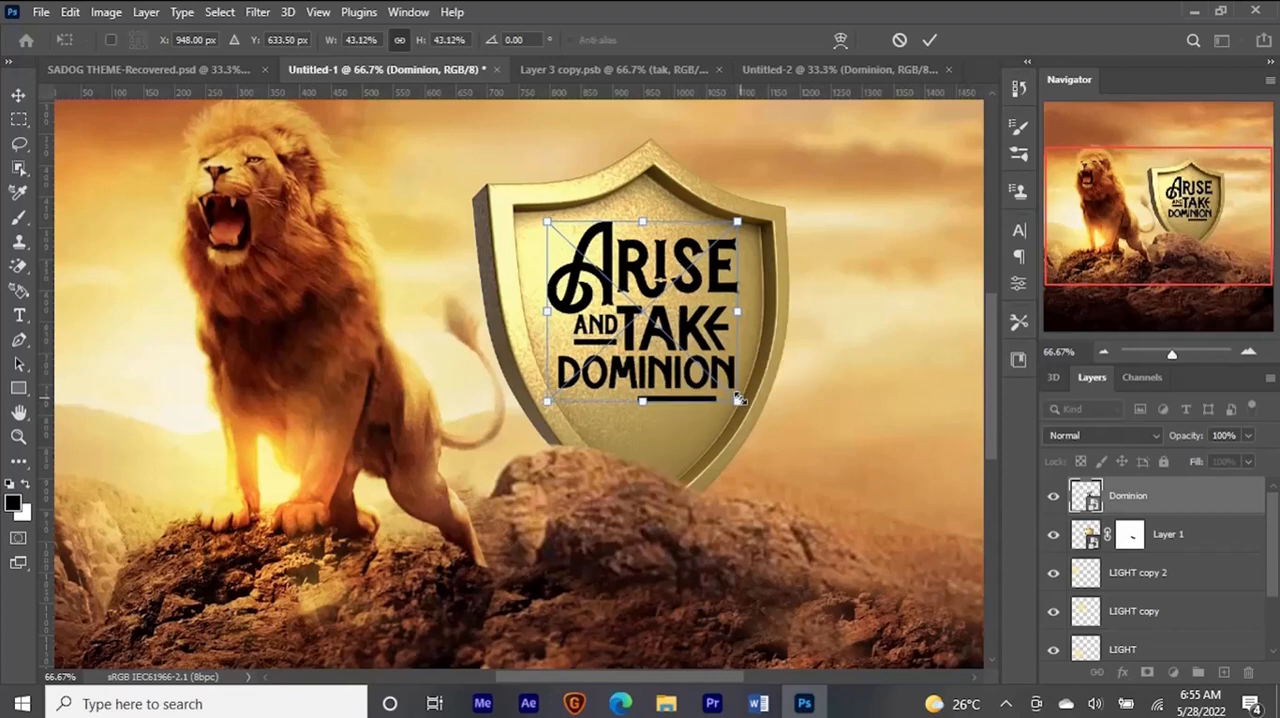
{"action": "key", "text": "Return"}
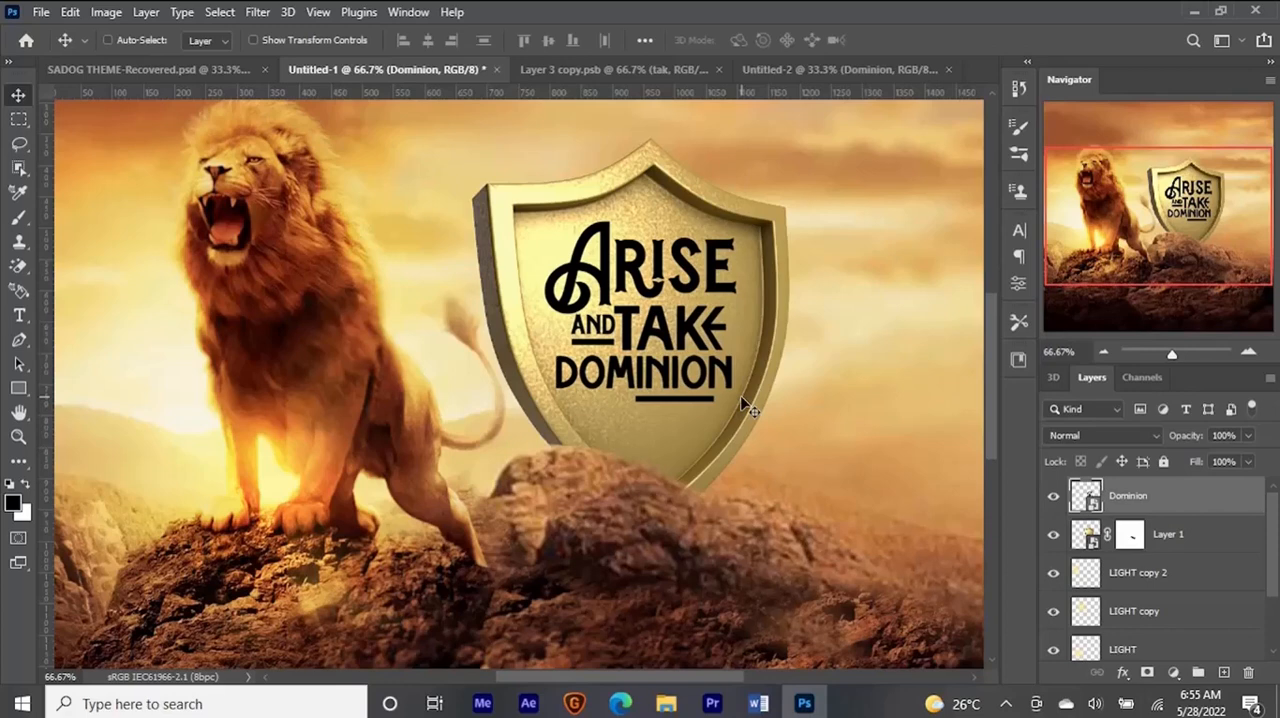
{"action": "key", "text": "ctrl+minus"}
{"action": "key", "text": "ctrl+minus"}
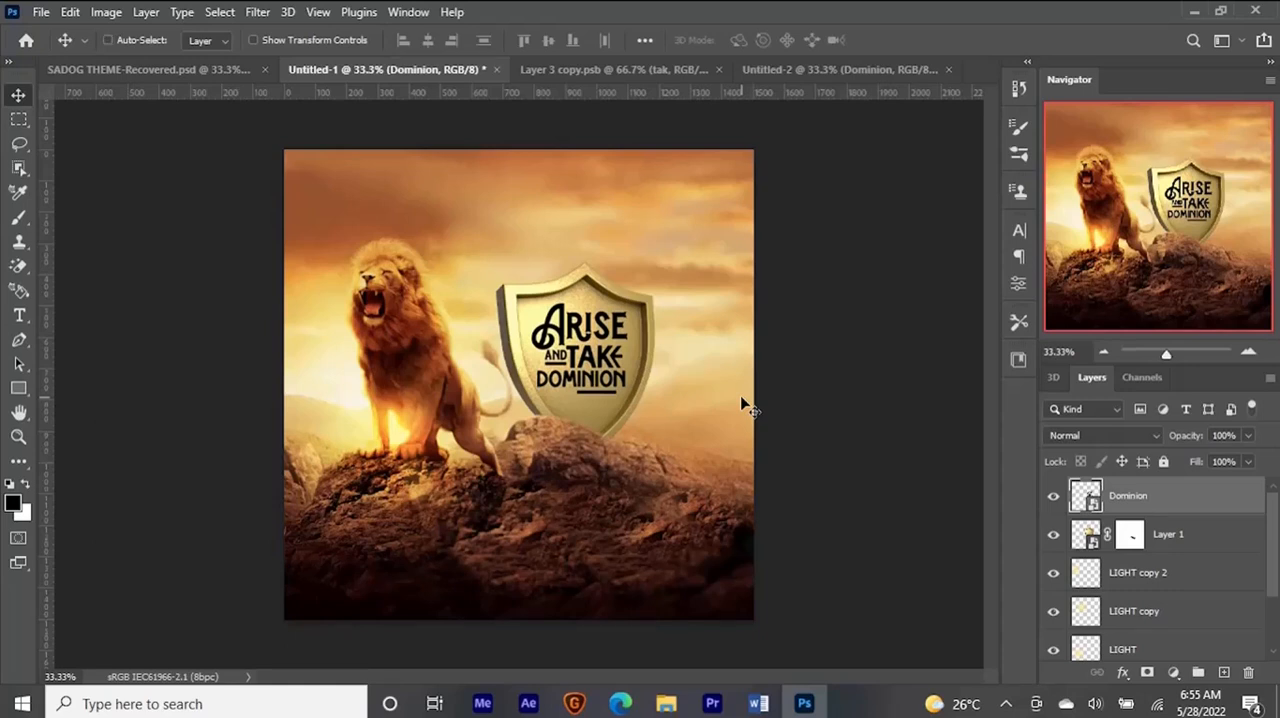
{"action": "key", "text": "ctrl+plus"}
{"action": "key", "text": "ctrl+t"}
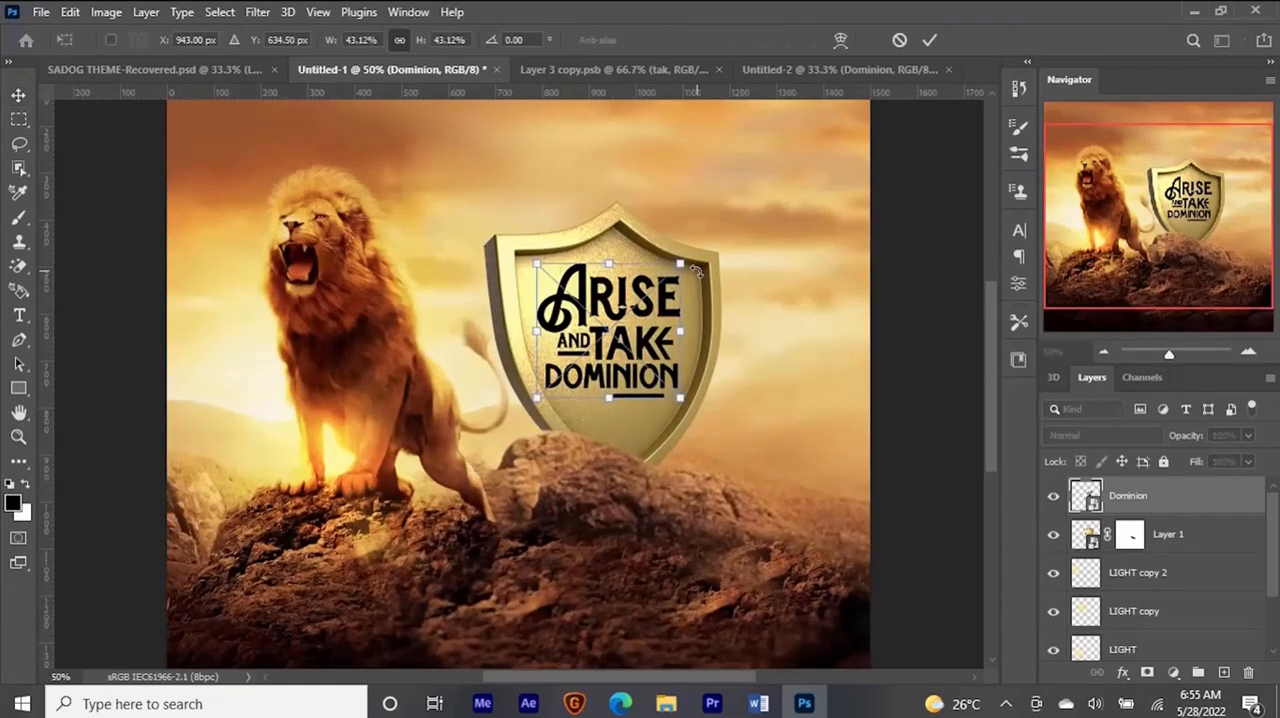
{"action": "left_click_drag", "start_coordinate": [680, 262], "coordinate": [681, 261]}
{"action": "key", "text": "Return"}
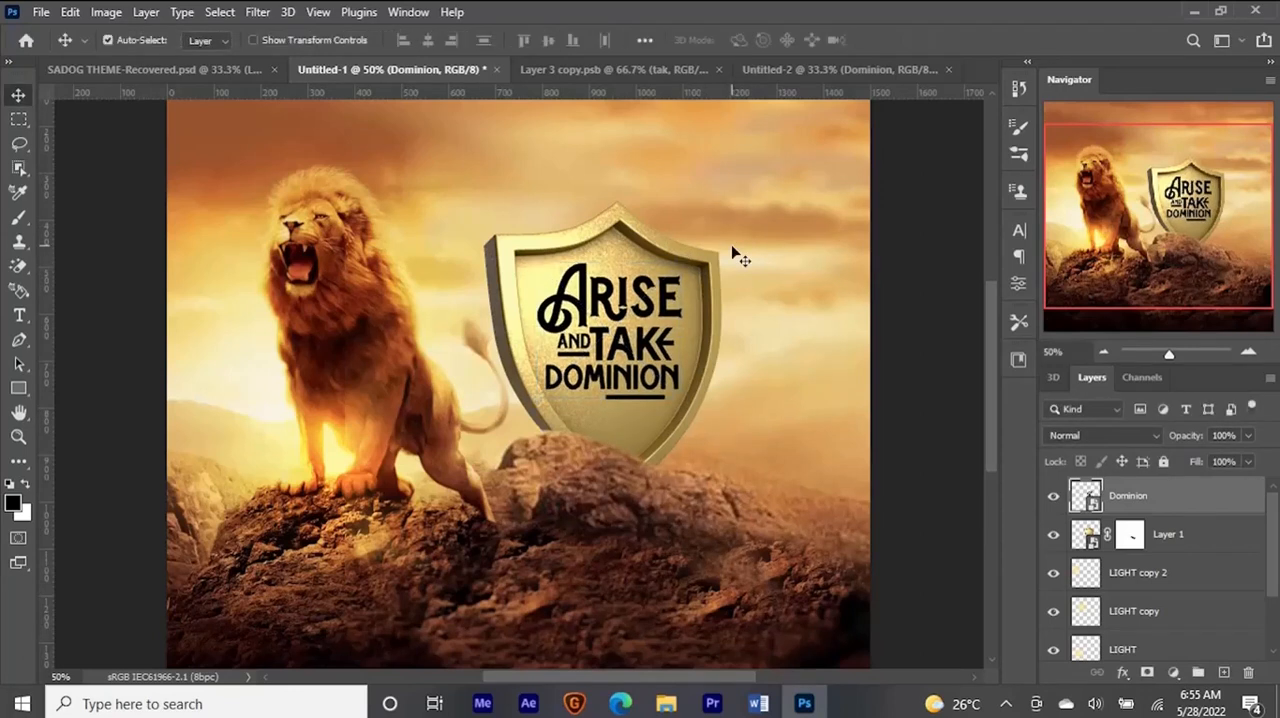
- Duplicate the Dominion lettering layer and hide the original beneath the copy
{"action": "key", "text": "ctrl+j"}
{"action": "left_click", "coordinate": [1053, 534]}
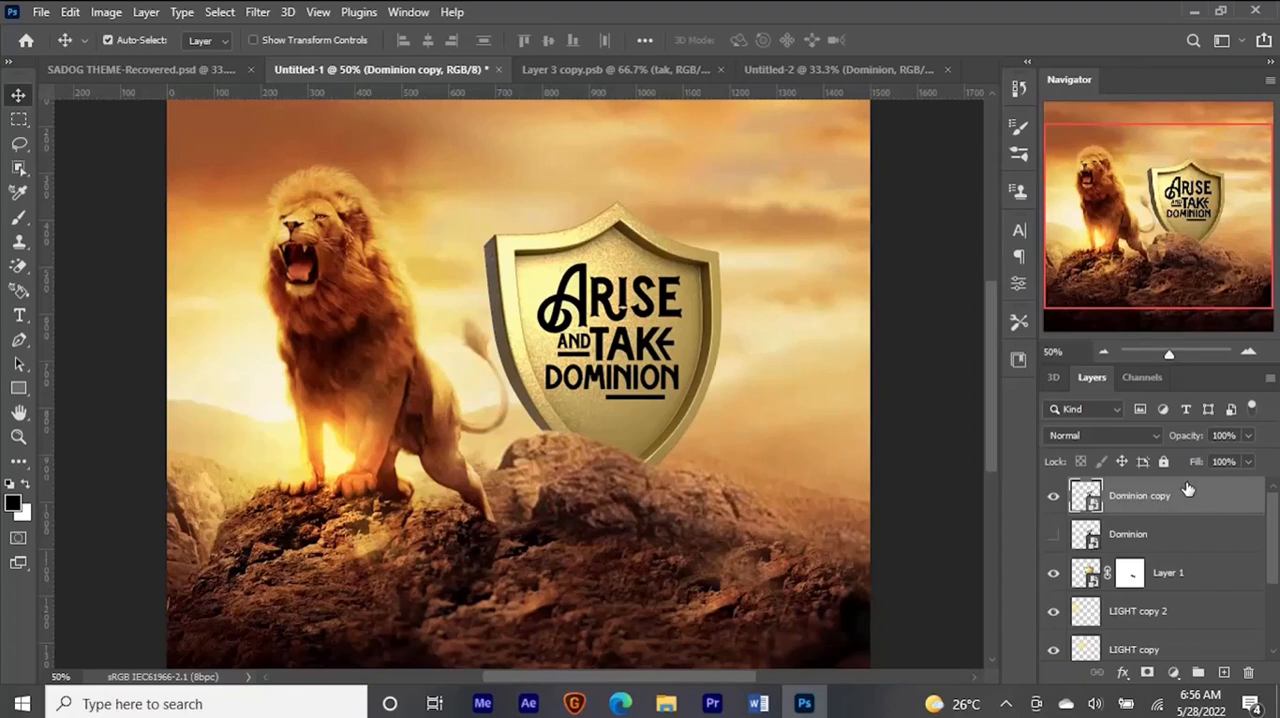
- Open the Dominion copy layer's blending options and split the Blend If dark slider for the underlying layer to 97 / 189
{"action": "double_click", "coordinate": [1232, 505]}
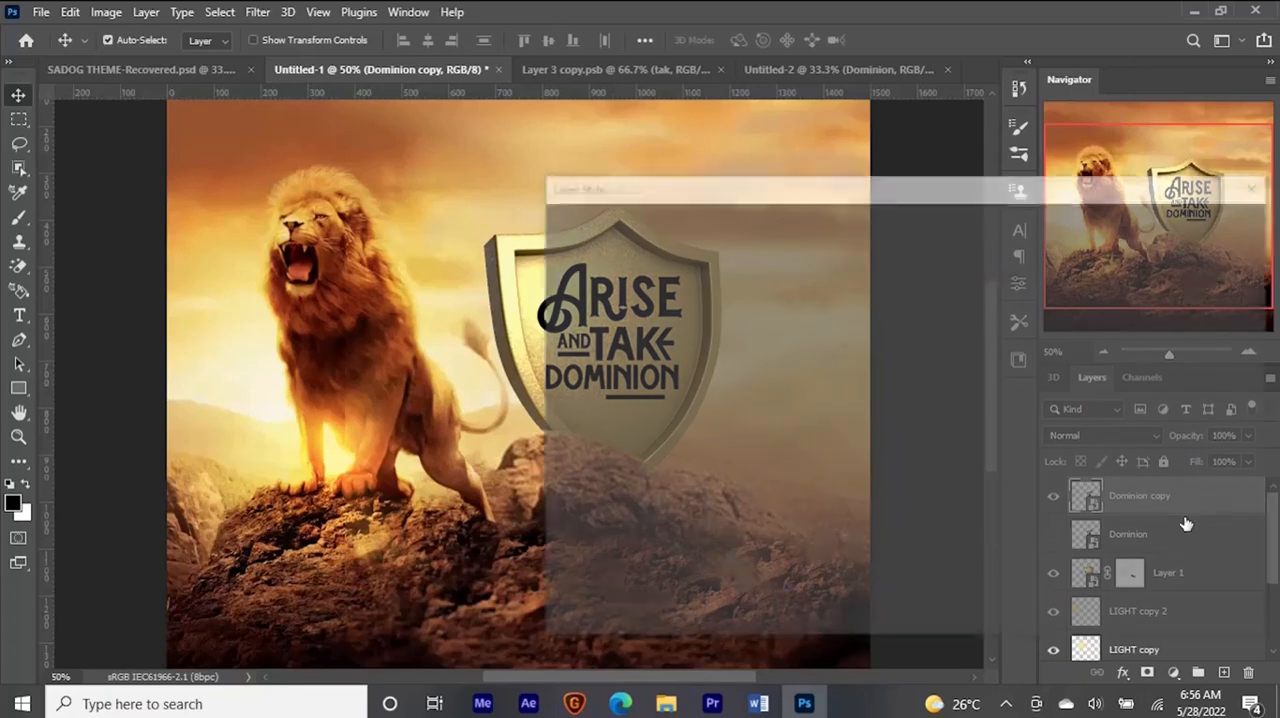
{"action": "left_click_drag", "start_coordinate": [800, 194], "coordinate": [981, 114]}
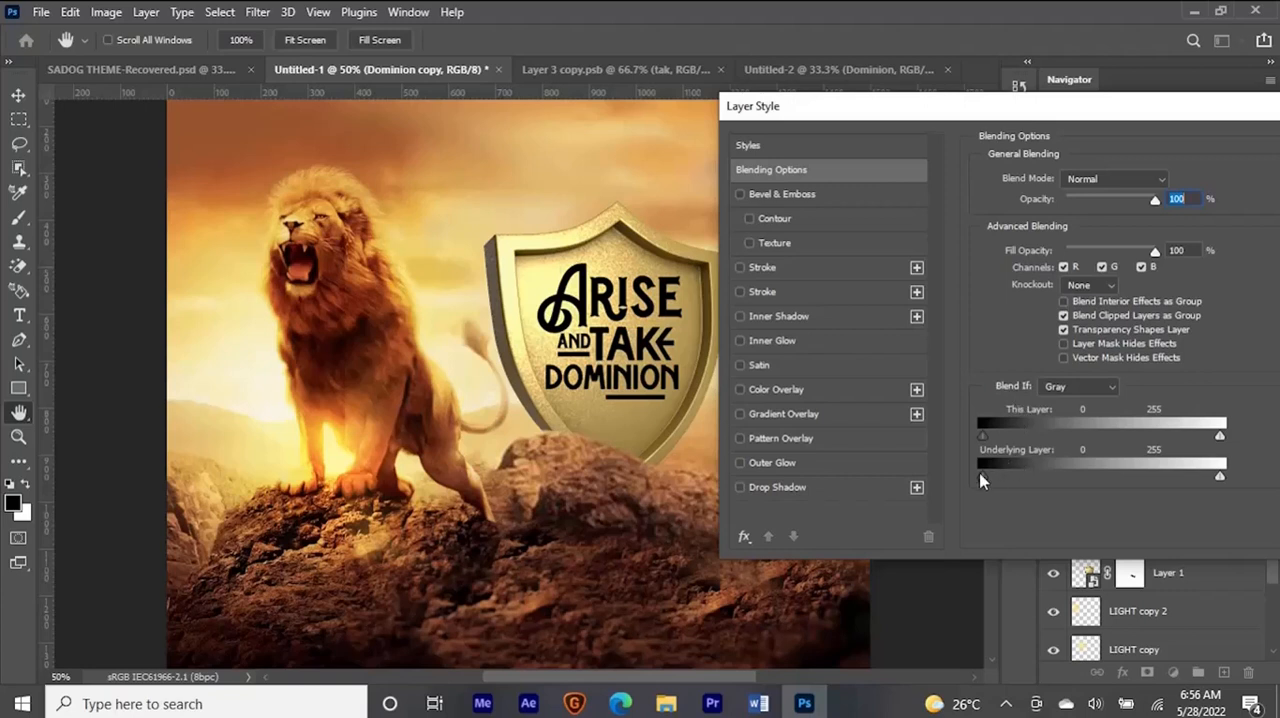
{"action": "left_click_drag", "start_coordinate": [981, 481], "coordinate": [985, 483]}
{"action": "left_click_drag", "start_coordinate": [1000, 474], "coordinate": [1071, 466]}
{"action": "left_click_drag", "start_coordinate": [1115, 466], "coordinate": [1003, 456]}
{"action": "left_click_drag", "start_coordinate": [1123, 477], "coordinate": [1161, 476]}
{"action": "left_click_drag", "start_coordinate": [1003, 478], "coordinate": [1081, 484]}
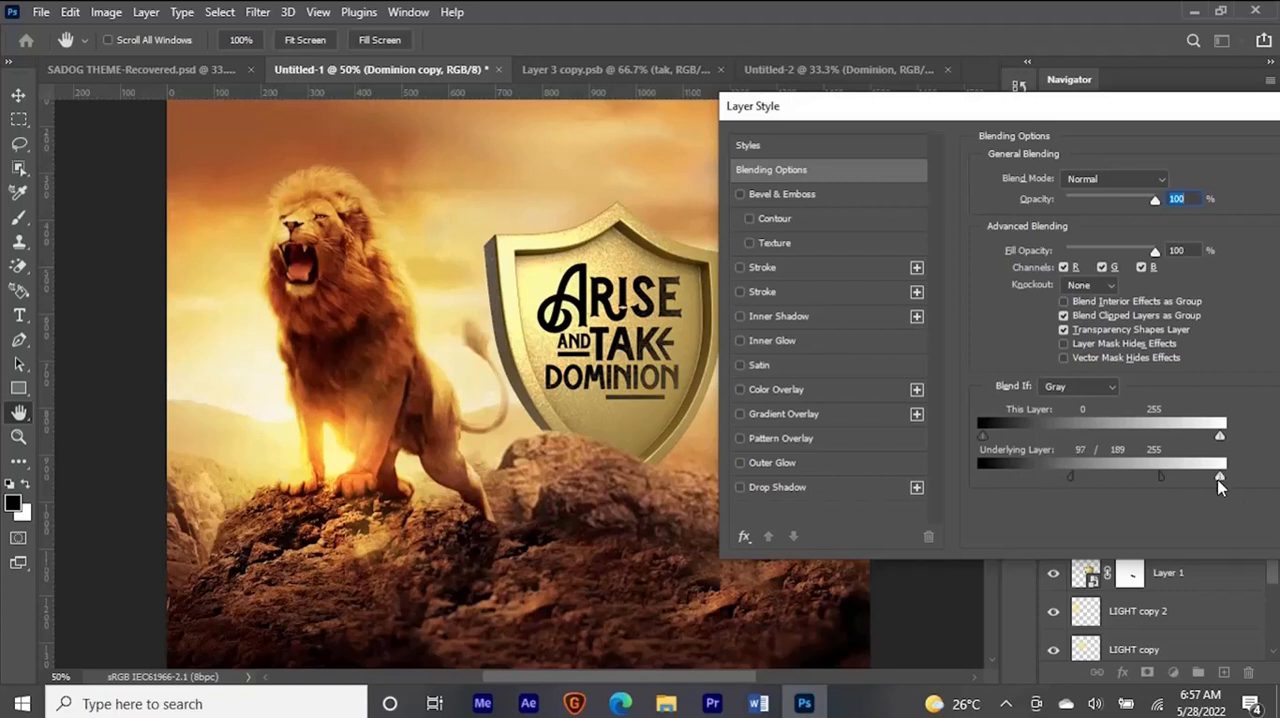
- Split the underlying layer's Blend If white slider, leaving its upper half at 255, to wear away the lettering over the shield's bright areas
{"action": "mouse_move", "coordinate": [1220, 484]}
{"action": "left_mouse_down"}
{"action": "mouse_move", "coordinate": [1178, 480]}
{"action": "mouse_move", "coordinate": [1199, 478]}
{"action": "left_mouse_up"}
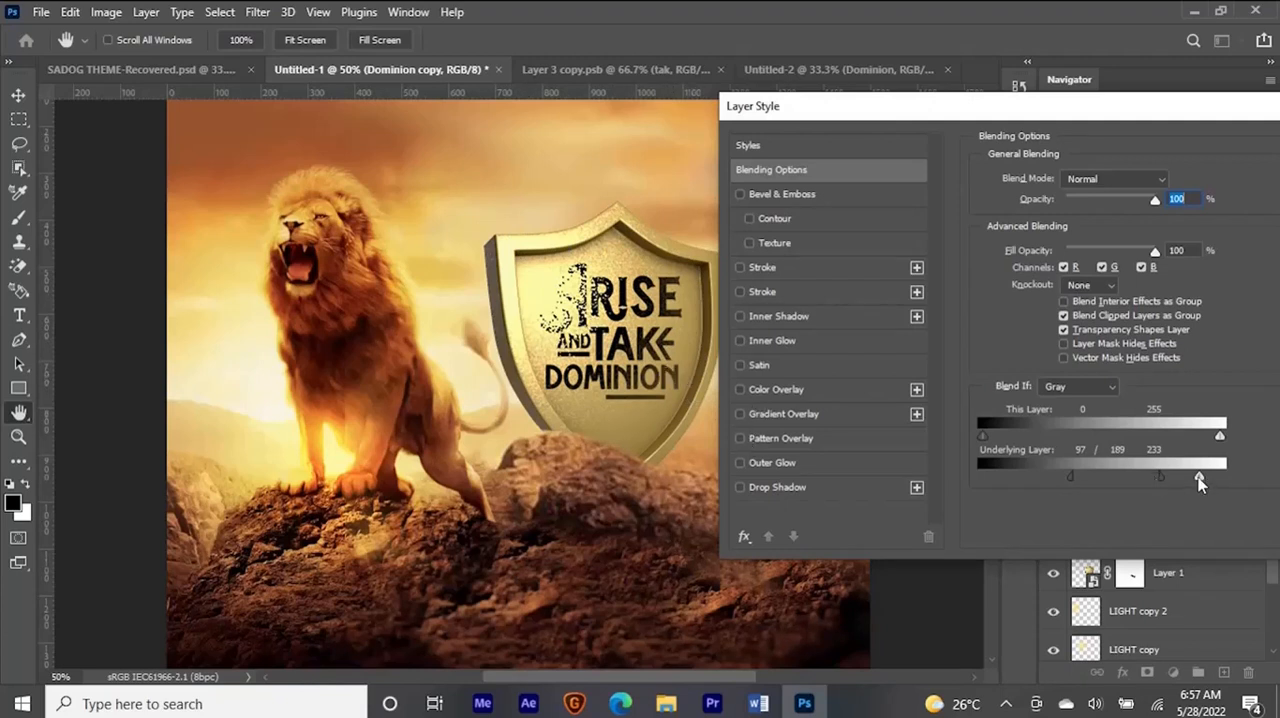
{"action": "left_click_drag", "start_coordinate": [1200, 478], "coordinate": [1128, 476]}
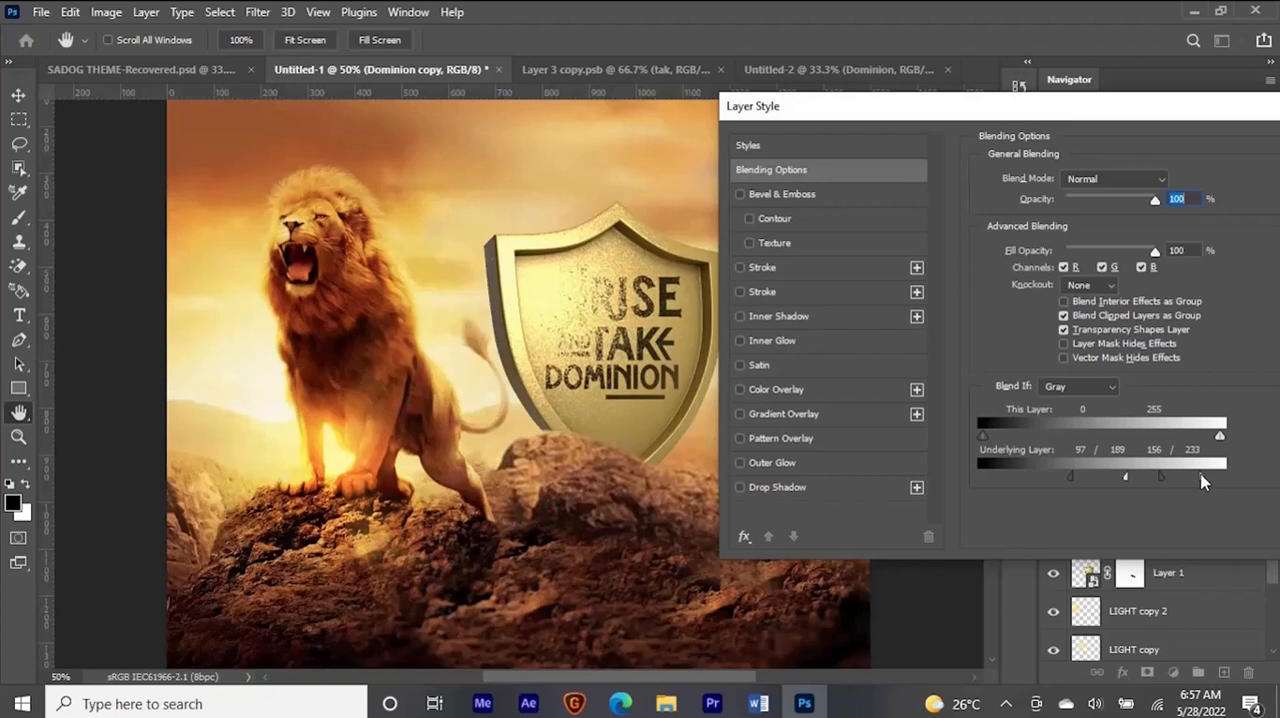
{"action": "left_click_drag", "start_coordinate": [1203, 481], "coordinate": [1225, 481]}
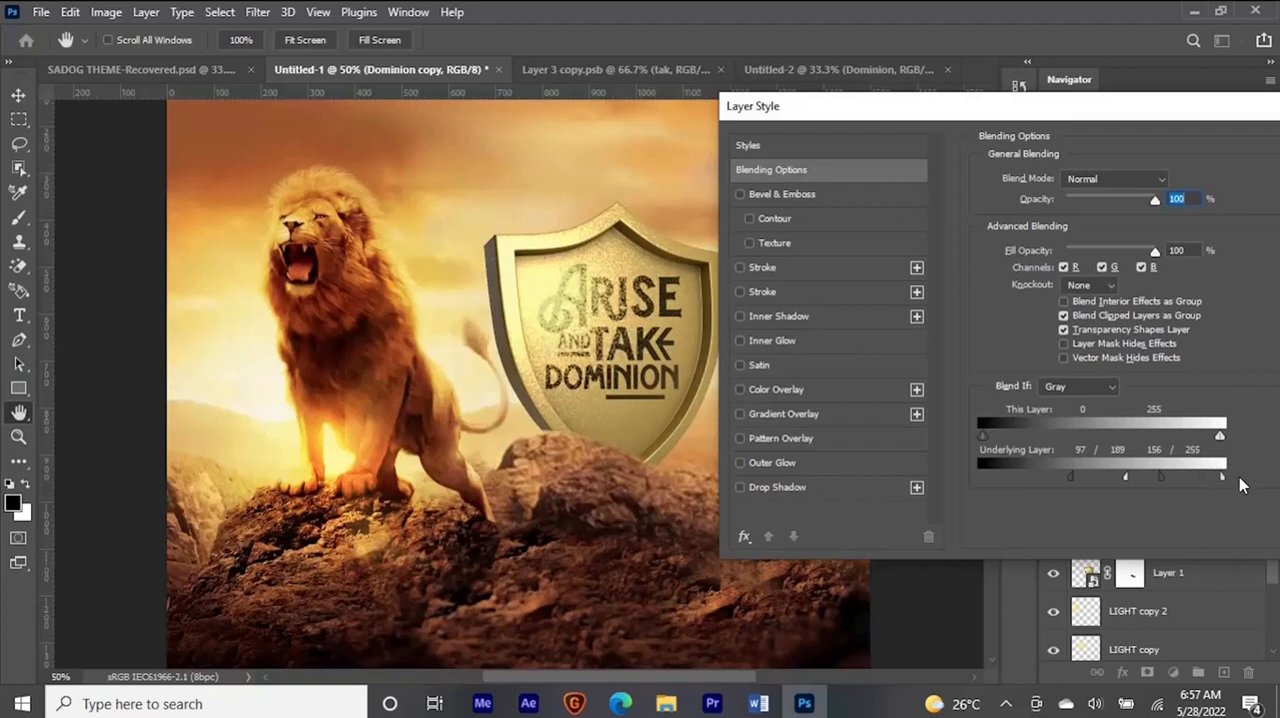
{"action": "left_click_drag", "start_coordinate": [1125, 475], "coordinate": [1162, 478]}
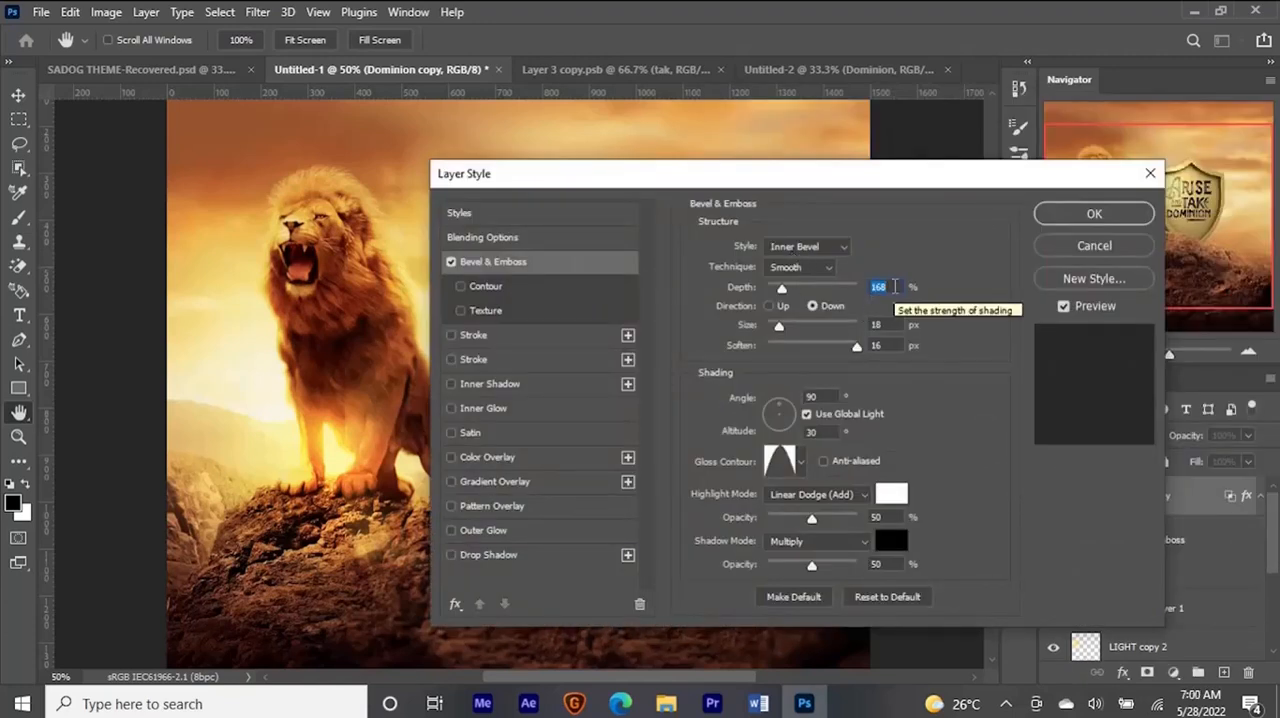
- Set the lettering's Bevel & Emboss depth to 220%, highlight opacity to 18% and shadow opacity to 100%, and apply the layer style
{"action": "type", "text": "220"}
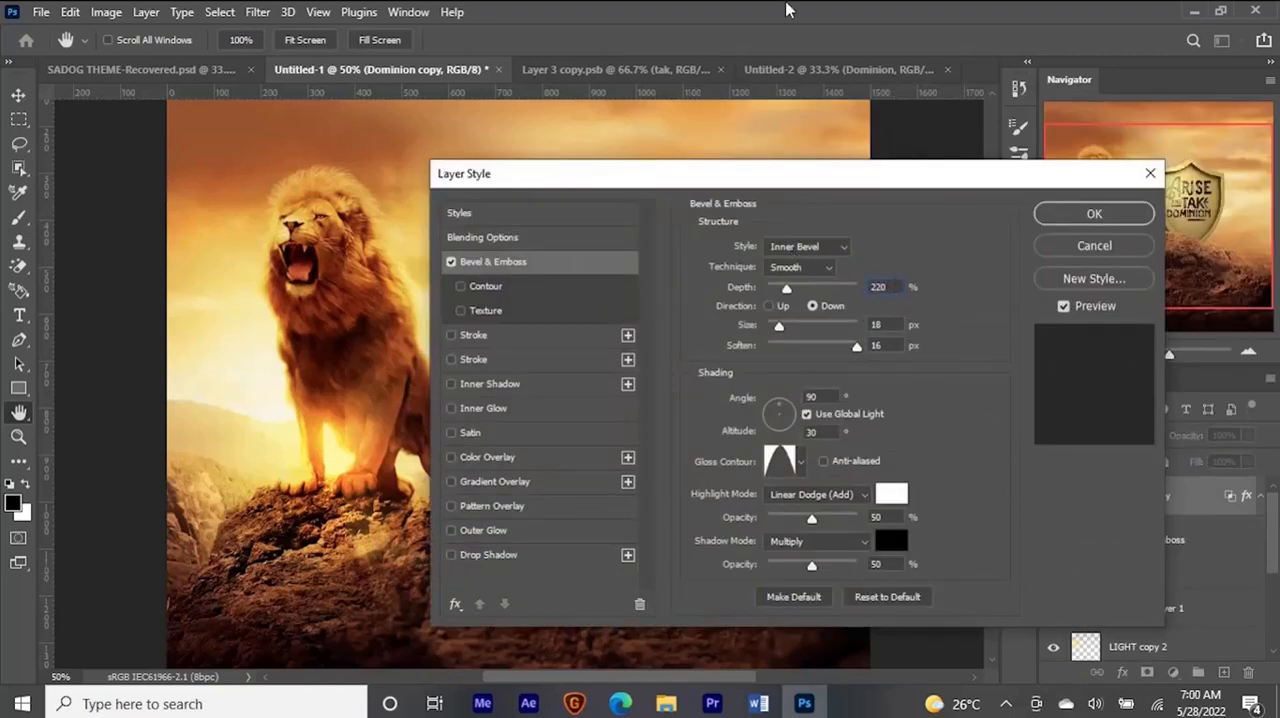
{"action": "left_click_drag", "start_coordinate": [748, 185], "coordinate": [1030, 193]}
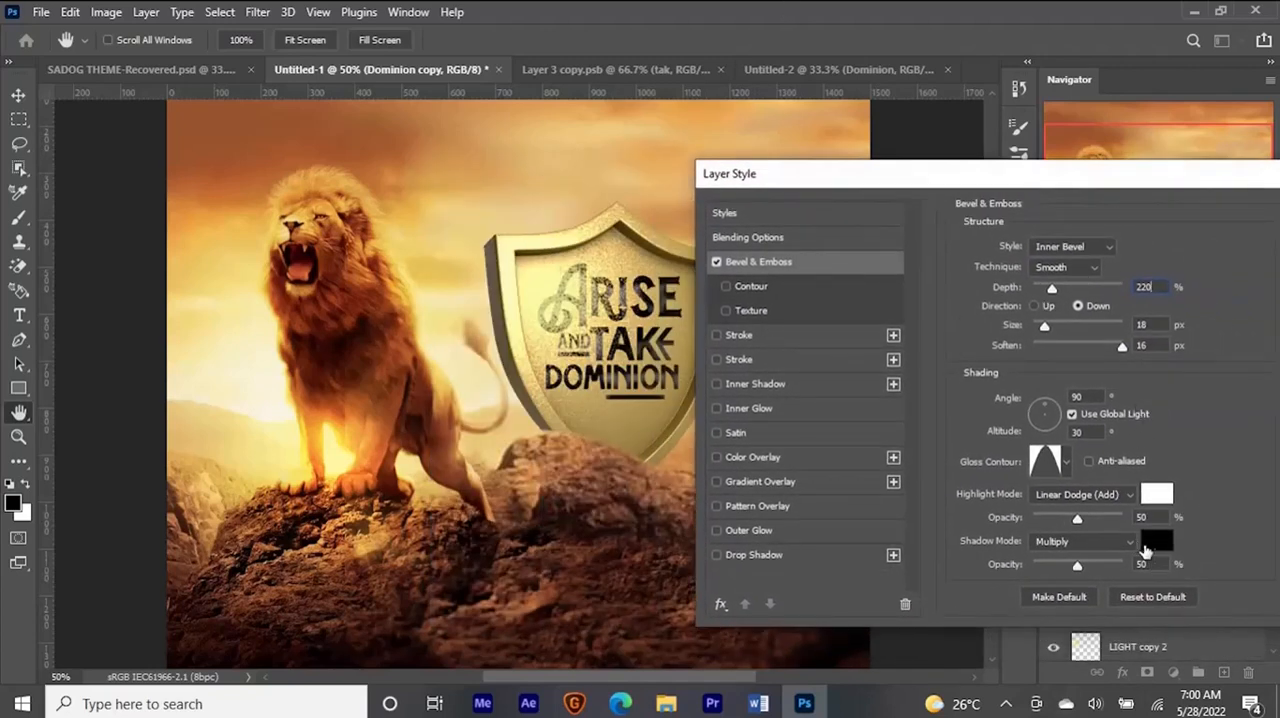
{"action": "left_click_drag", "start_coordinate": [1157, 566], "coordinate": [1112, 565]}
{"action": "left_click_drag", "start_coordinate": [1154, 519], "coordinate": [1120, 519]}
{"action": "type", "text": "18"}
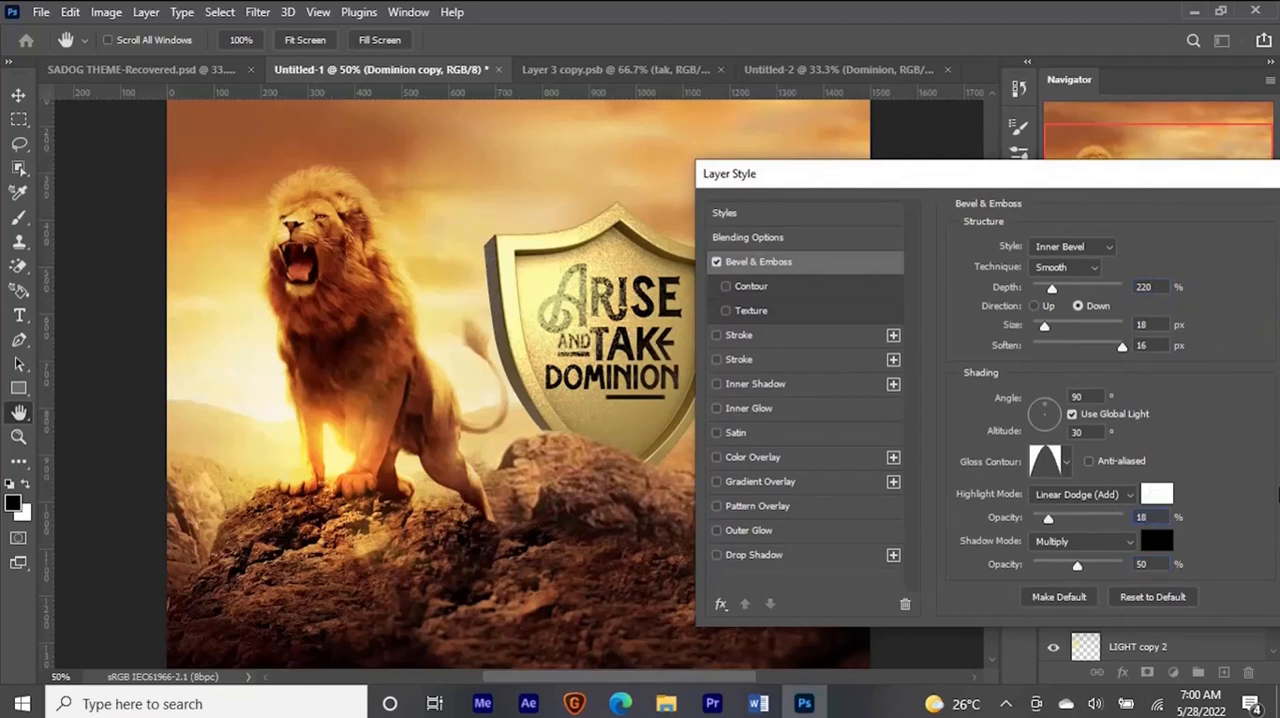
{"action": "double_click", "coordinate": [1152, 563]}
{"action": "type", "text": "100"}
{"action": "left_click_drag", "start_coordinate": [1052, 290], "coordinate": [1059, 290]}
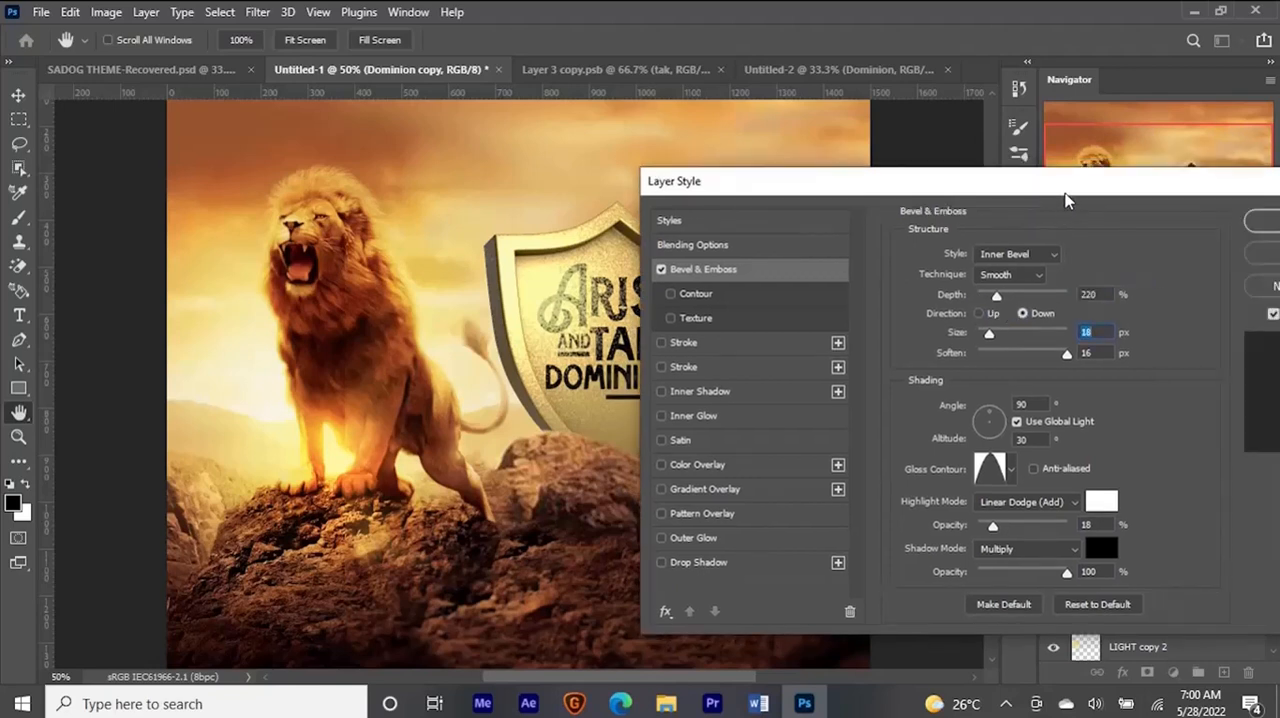
{"action": "left_click_drag", "start_coordinate": [1066, 200], "coordinate": [966, 196]}
{"action": "left_click", "coordinate": [1208, 222]}
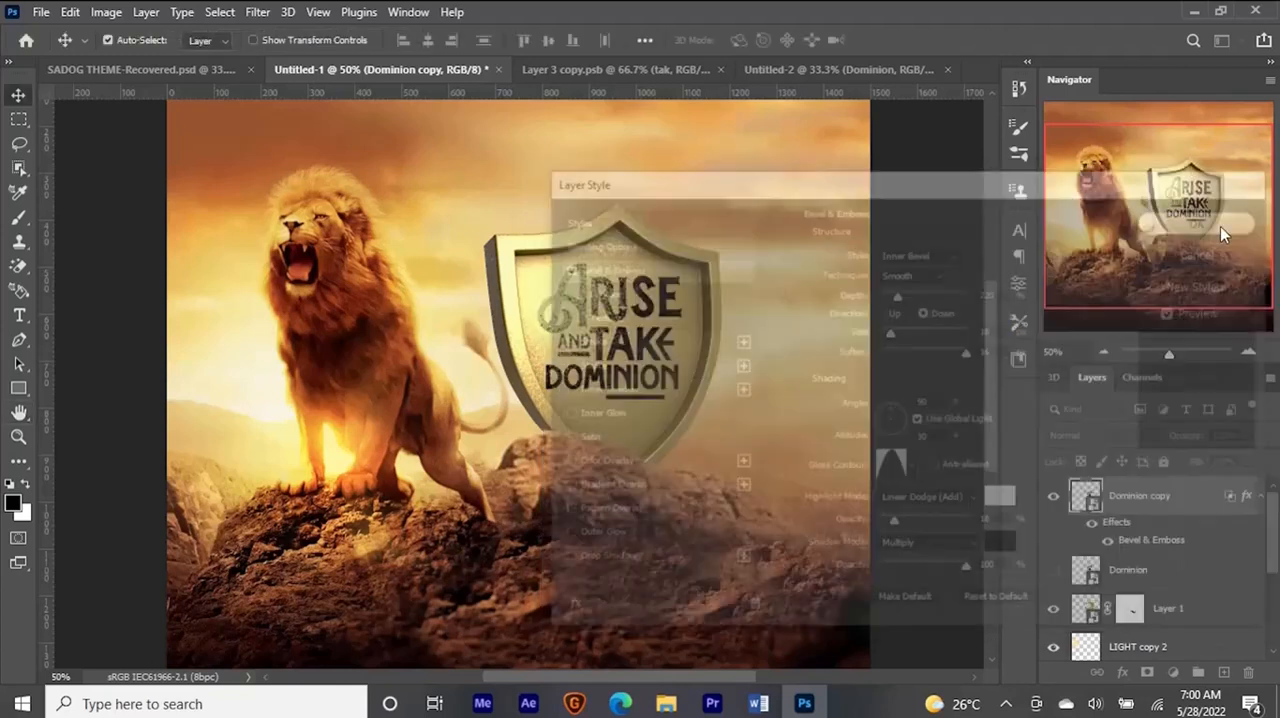
- Duplicate a light glow layer, place the copy between the lion and the shield, and stack it directly above the shield layer
{"action": "key", "text": "ctrl+minus"}
{"action": "key", "text": "ctrl+minus"}
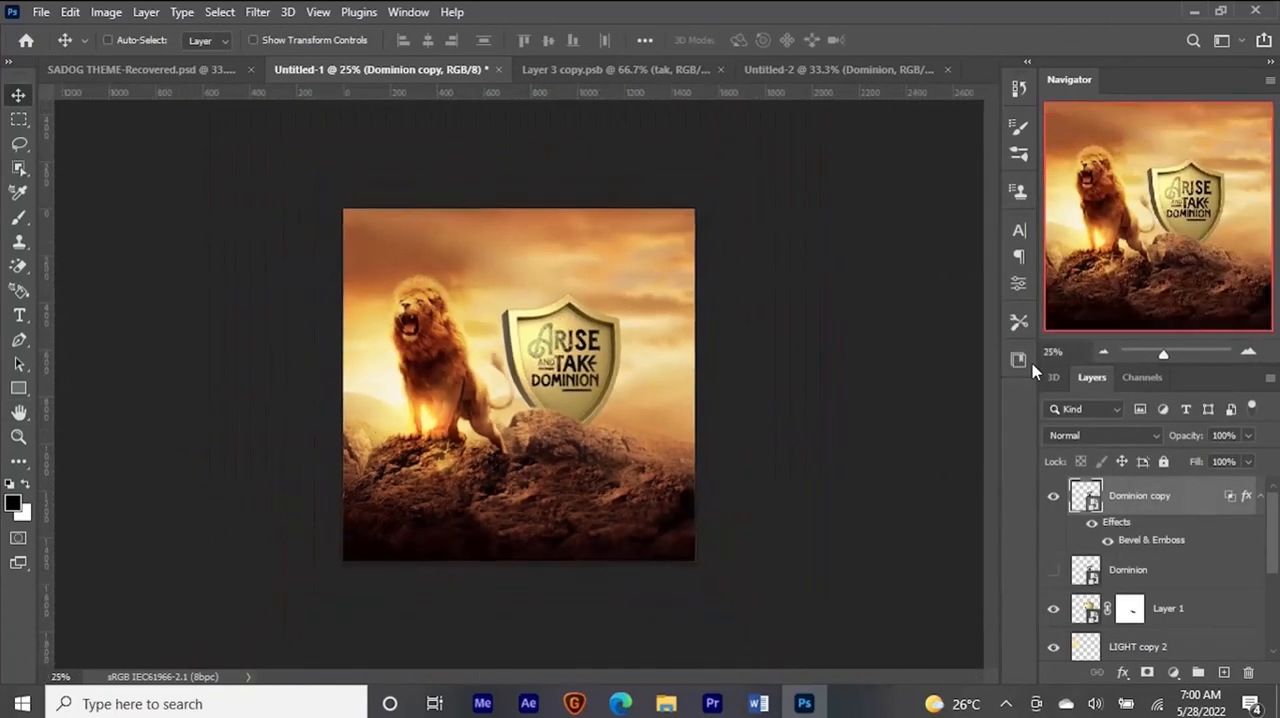
{"action": "key", "text": "ctrl+plus"}
{"action": "key", "text": "ctrl+plus"}
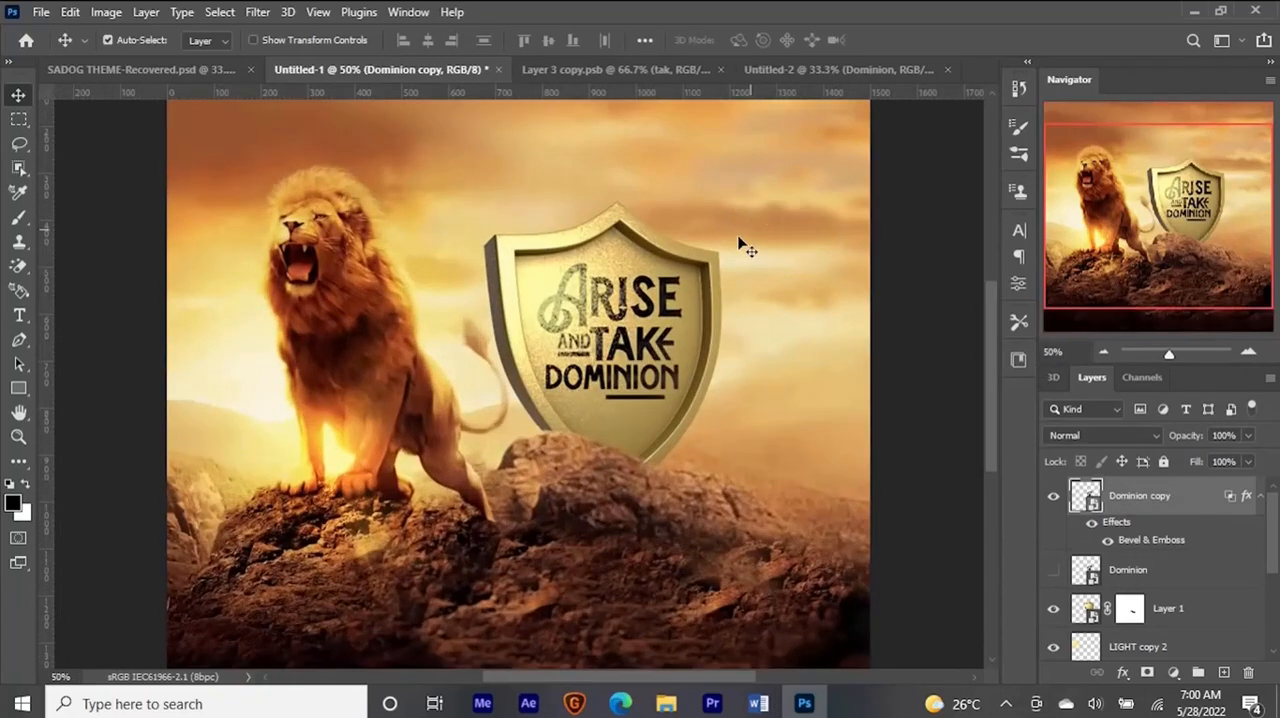
{"action": "key", "text": "ctrl+minus"}
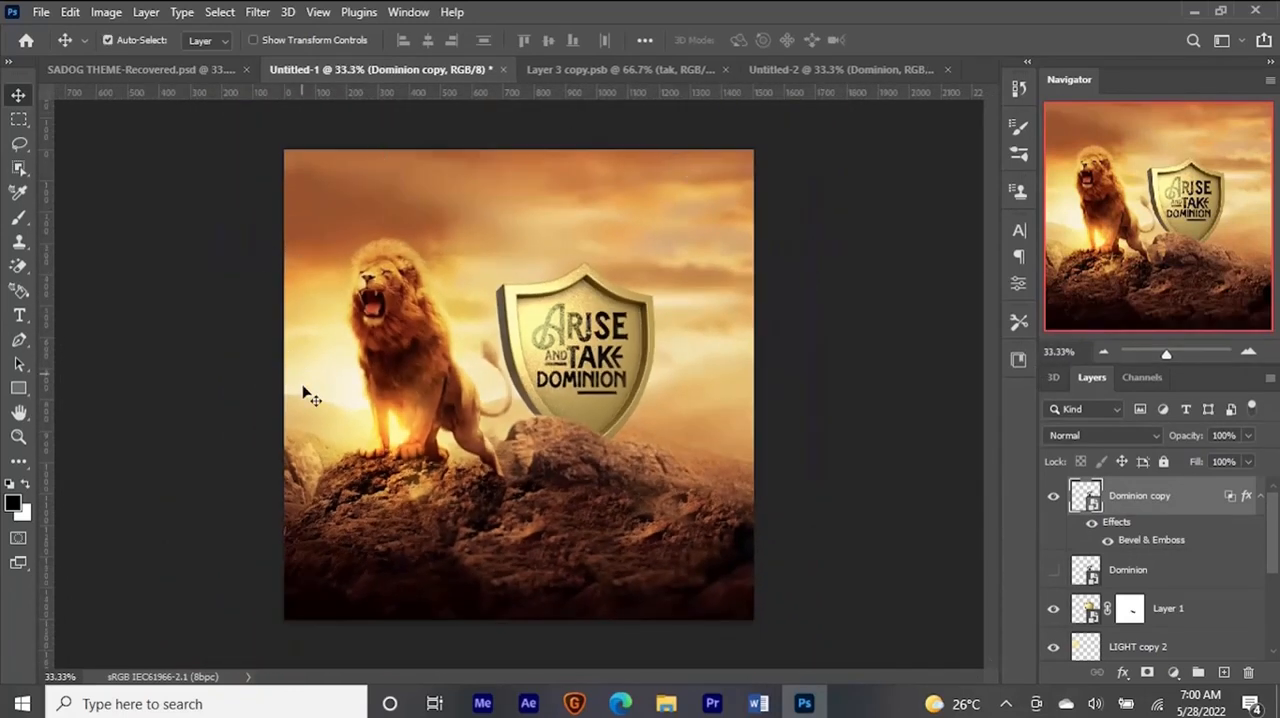
{"action": "left_click", "coordinate": [398, 432]}
{"action": "left_click_drag", "start_coordinate": [398, 432], "coordinate": [500, 298]}
{"action": "key", "text": "ctrl"}
{"action": "left_click_drag", "start_coordinate": [1185, 644], "coordinate": [1160, 585]}
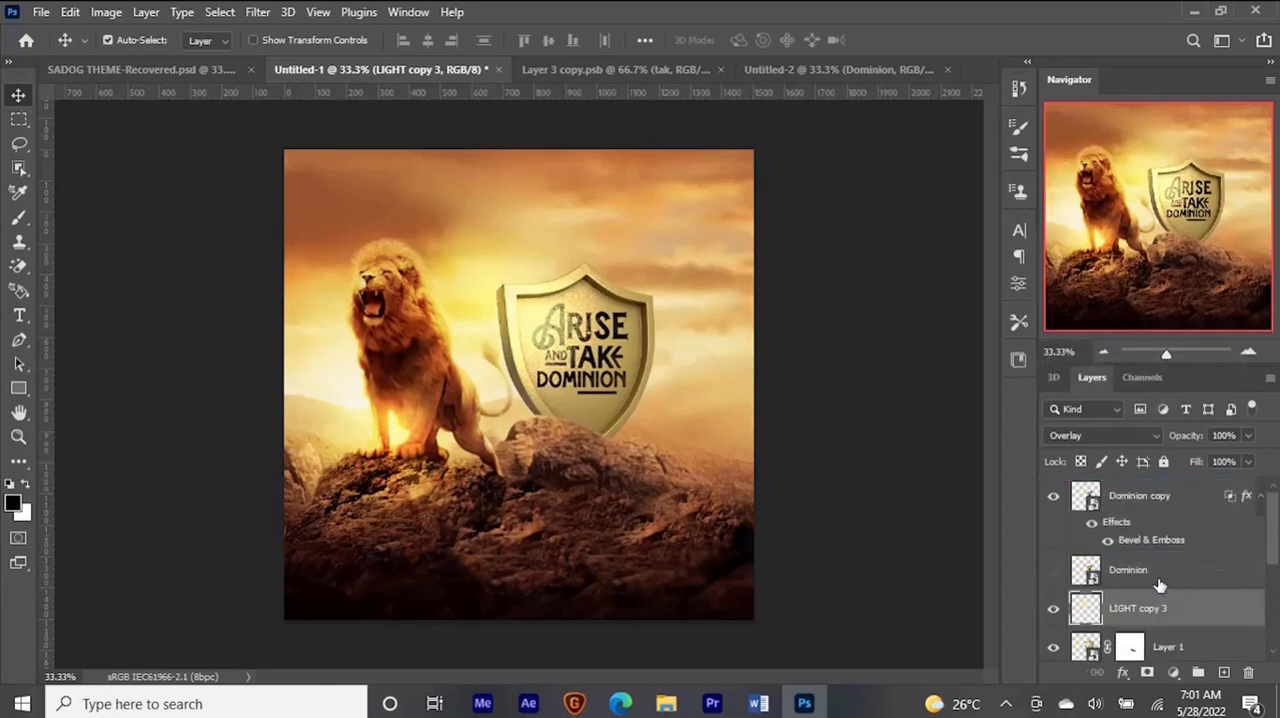
- Shift the glow copy onto the shield's edge nearest the lion and fine-tune its position
{"action": "left_click_drag", "start_coordinate": [478, 320], "coordinate": [525, 308]}
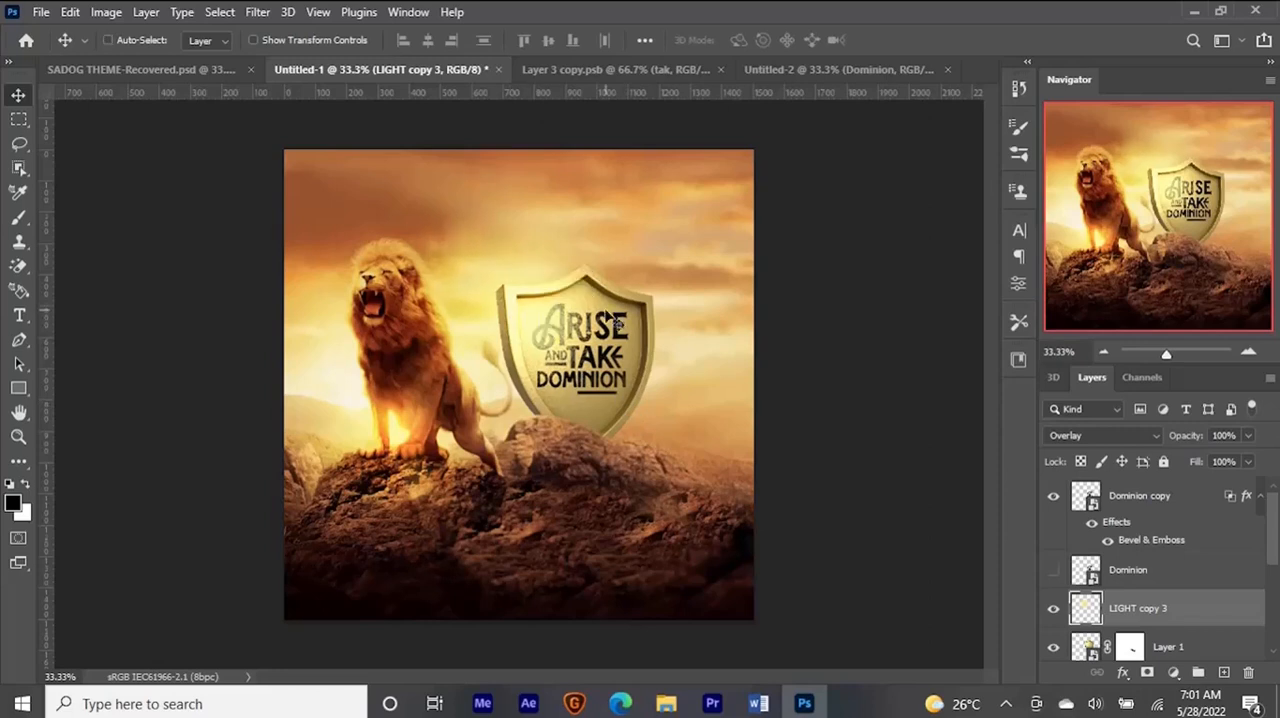
{"action": "scroll", "coordinate": [608, 318], "scroll_direction": "down", "scroll_amount": 2}
{"action": "scroll", "coordinate": [606, 316], "scroll_direction": "up", "scroll_amount": 1}
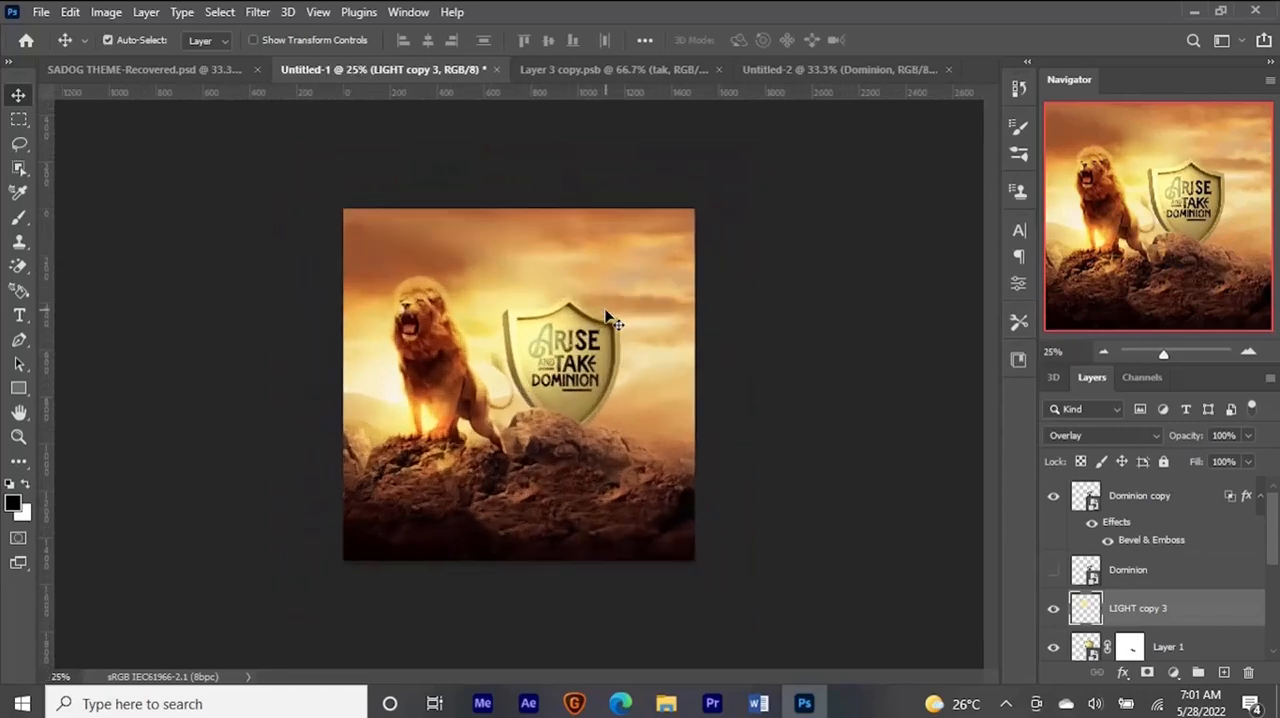
{"action": "scroll", "coordinate": [608, 318], "scroll_direction": "up", "scroll_amount": 1}
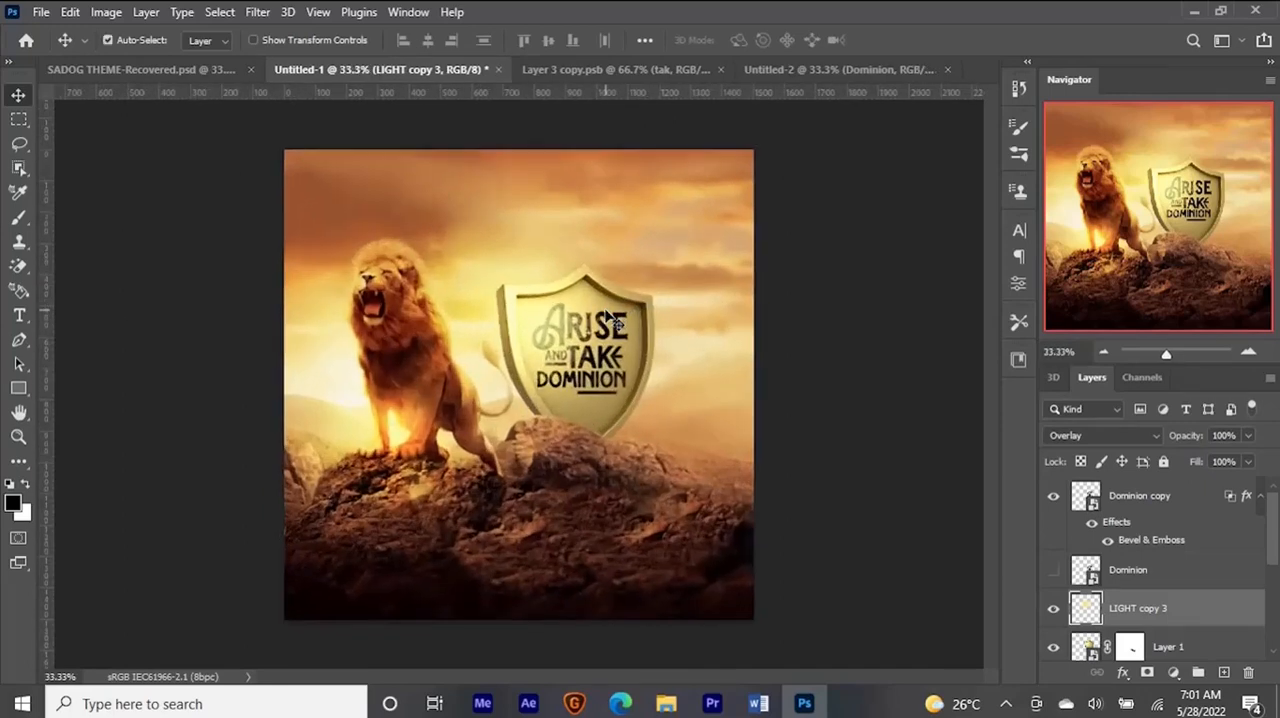
{"action": "left_click_drag", "start_coordinate": [528, 303], "coordinate": [527, 308]}
{"action": "scroll", "coordinate": [585, 343], "scroll_direction": "down", "scroll_amount": 2}
{"action": "scroll", "coordinate": [585, 343], "scroll_direction": "up", "scroll_amount": 2}
- Close the Untitled-2 and Layer 3 copy.psb lettering documents without saving them
{"action": "left_click", "coordinate": [794, 69]}
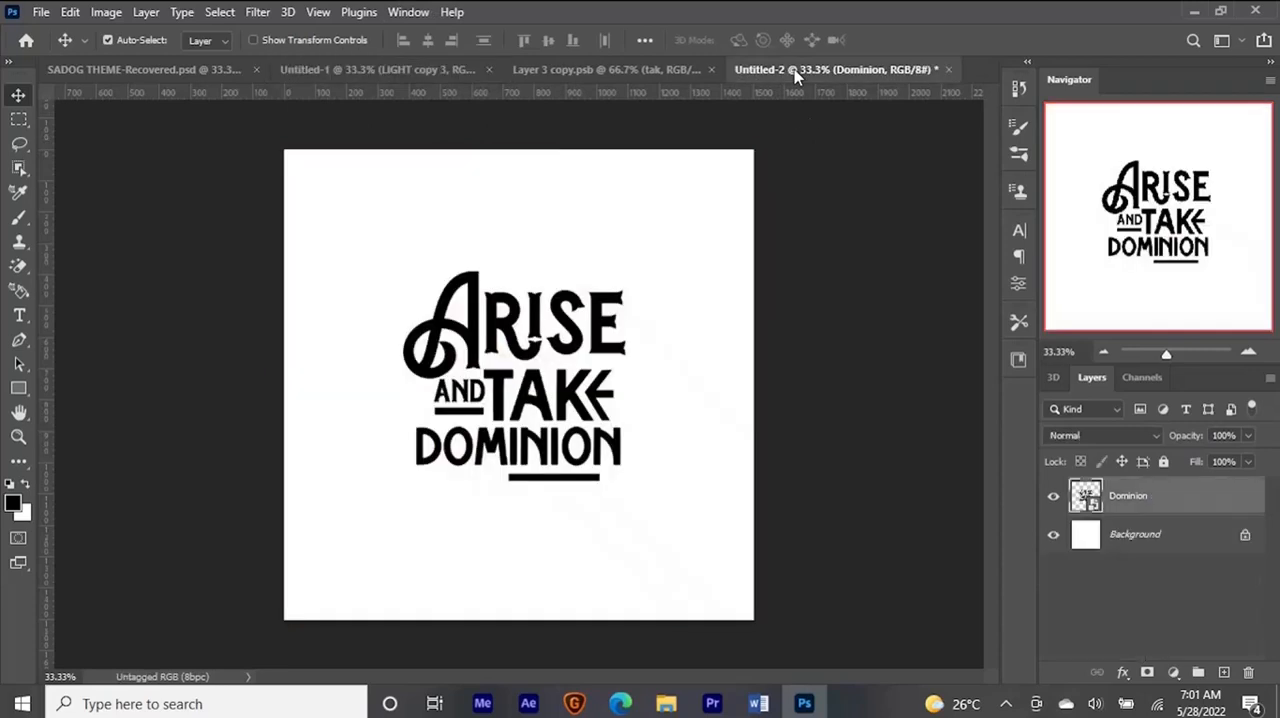
{"action": "key", "text": "ctrl+w"}
{"action": "key", "text": "n"}
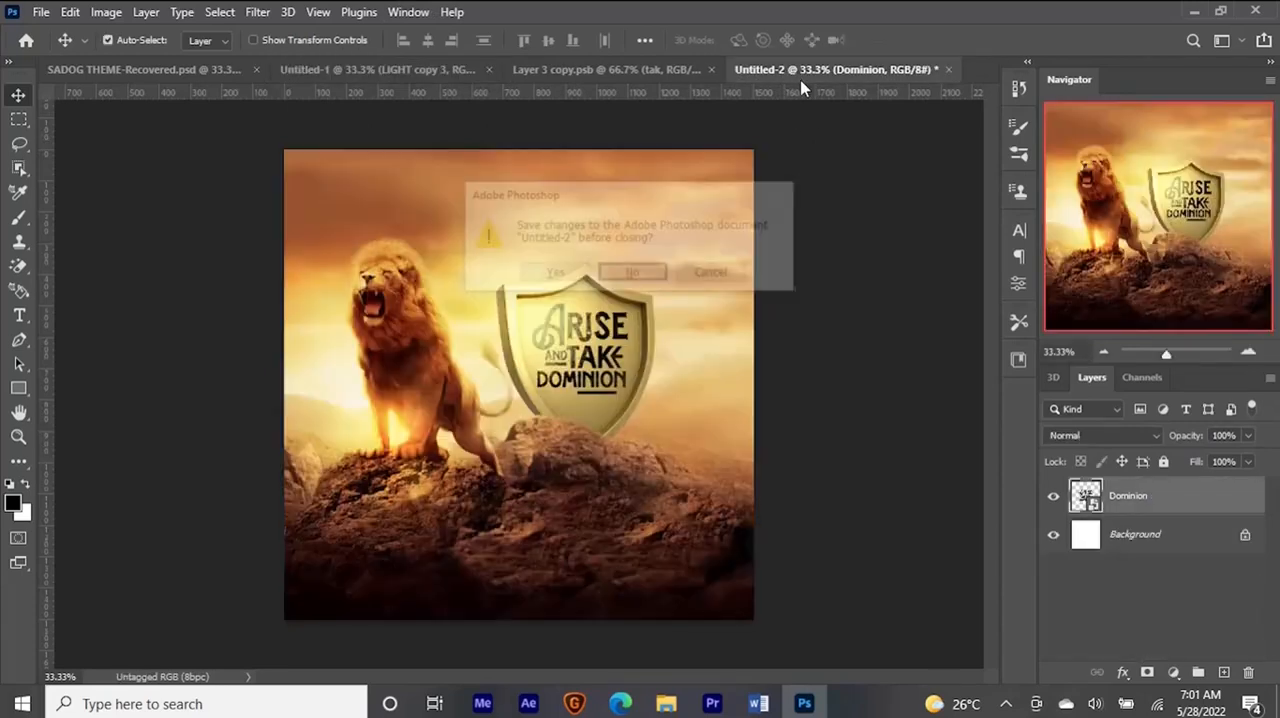
{"action": "left_click", "coordinate": [724, 75]}
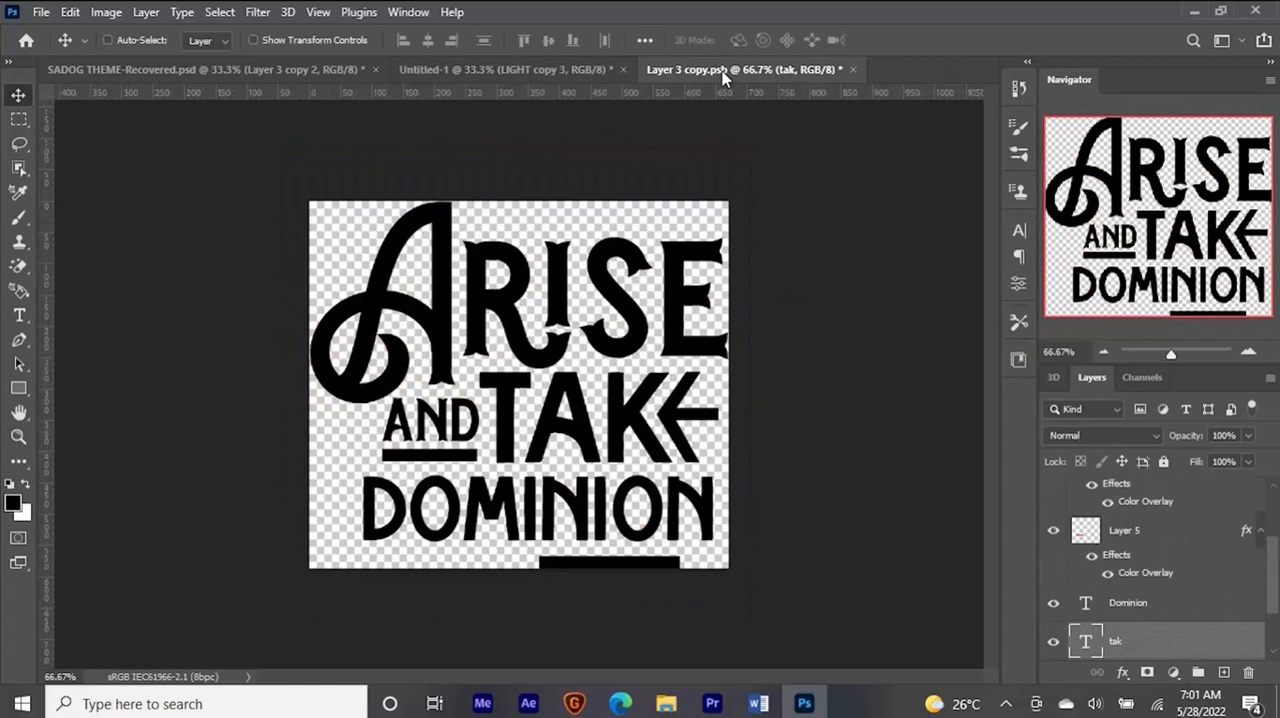
{"action": "key", "text": "ctrl+w"}
{"action": "key", "text": "n"}
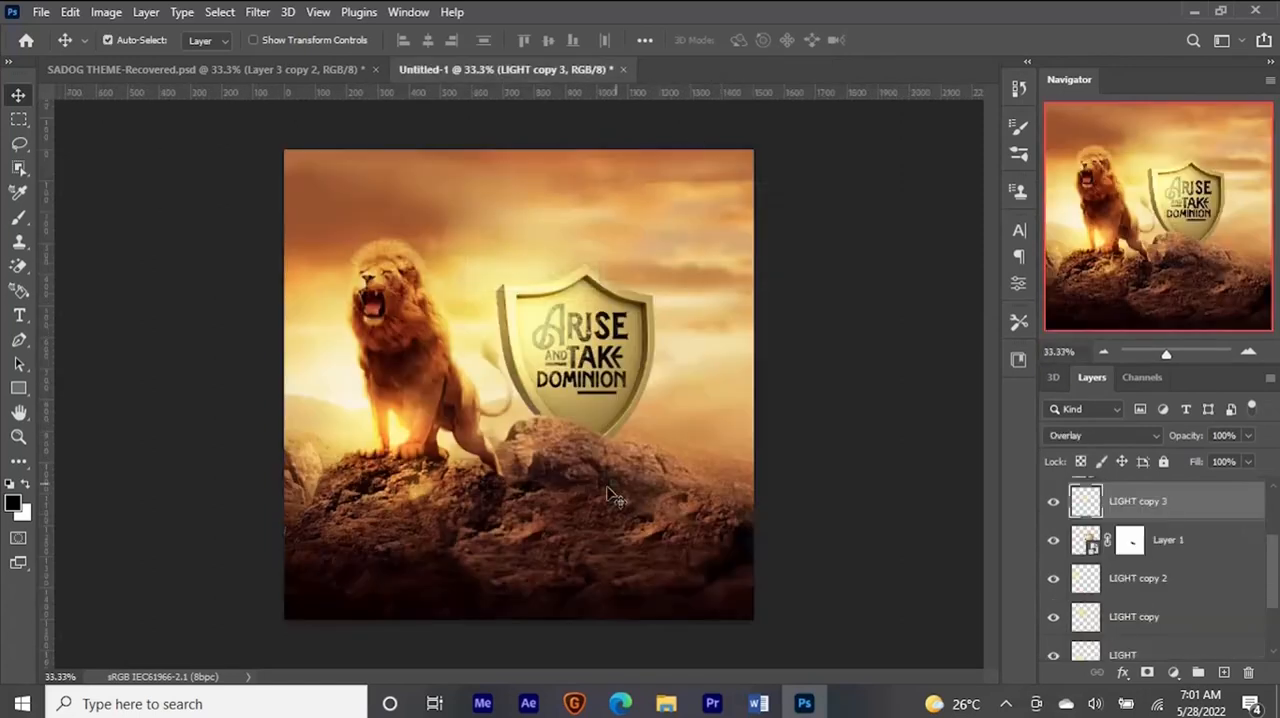
- Reposition the glow copy around the lower part of the shield in the Untitled-1 lion document
{"action": "left_click_drag", "start_coordinate": [609, 402], "coordinate": [619, 401]}
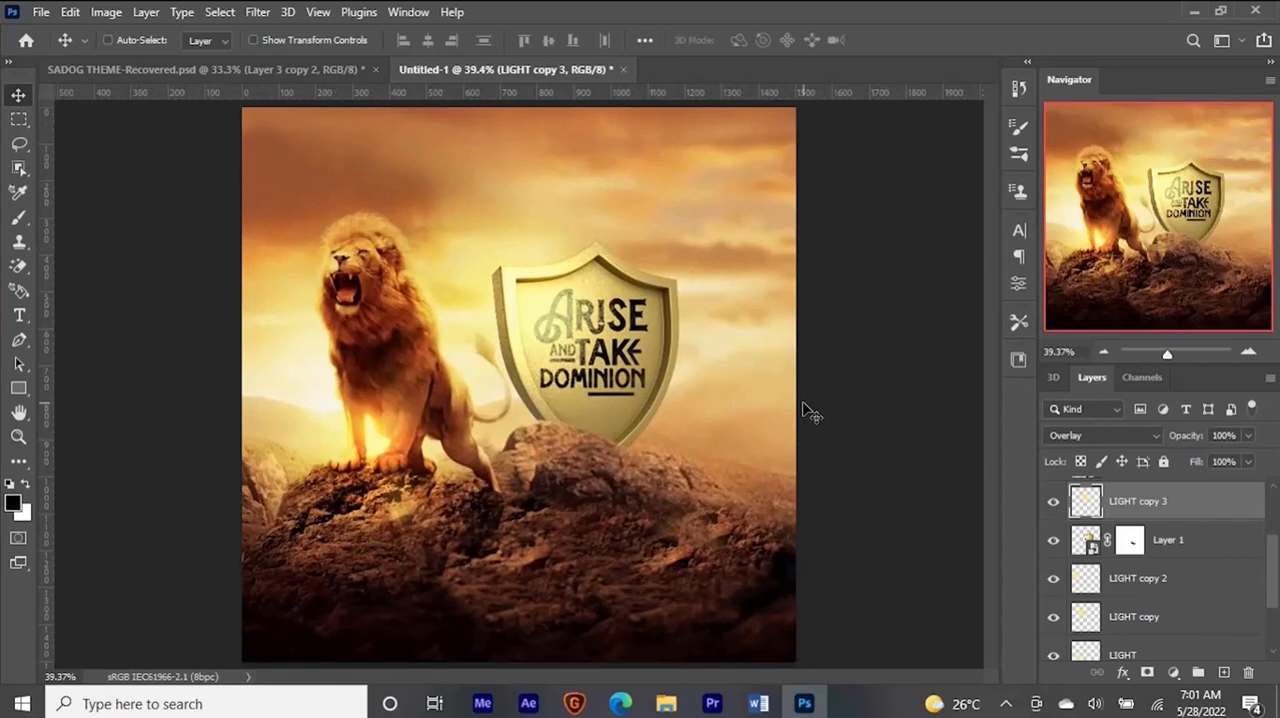
{"action": "key", "text": "ctrl+minus"}
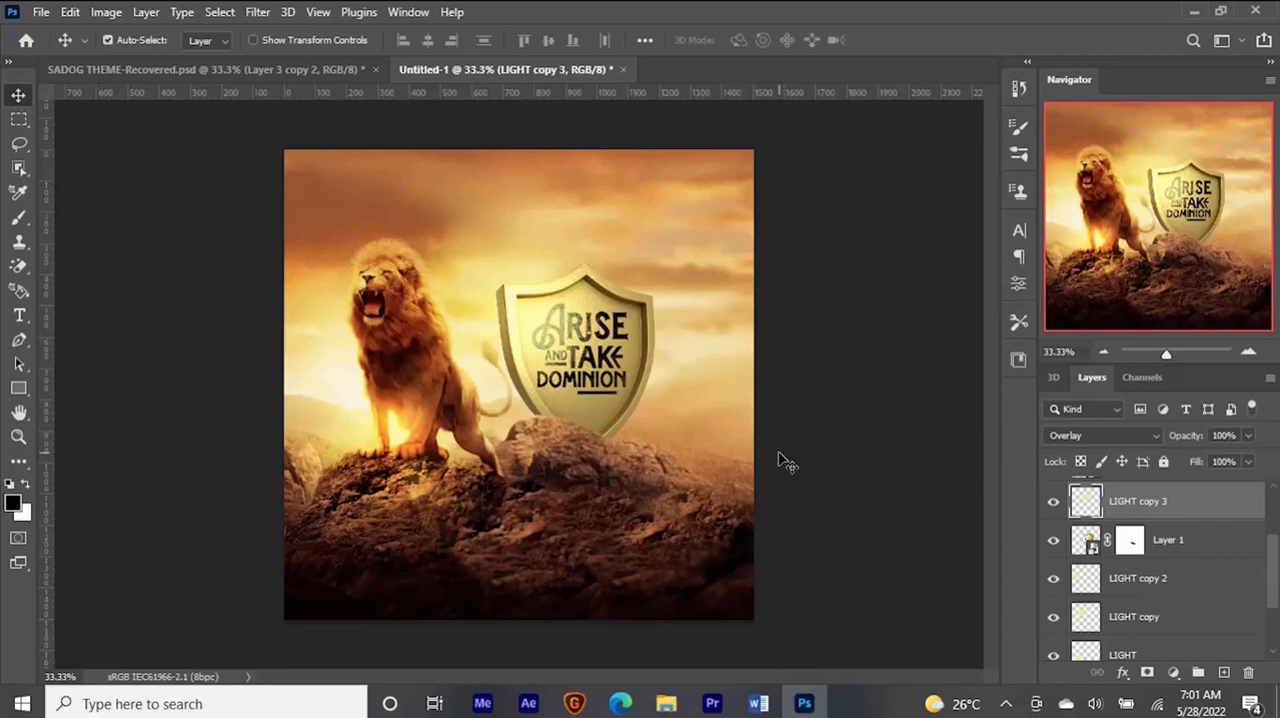
- Open the Fire-flame-light Alpha Channels special effects HQ video in its own document and go to the frame at 0:00:13:13
{"action": "left_click", "coordinate": [666, 703]}
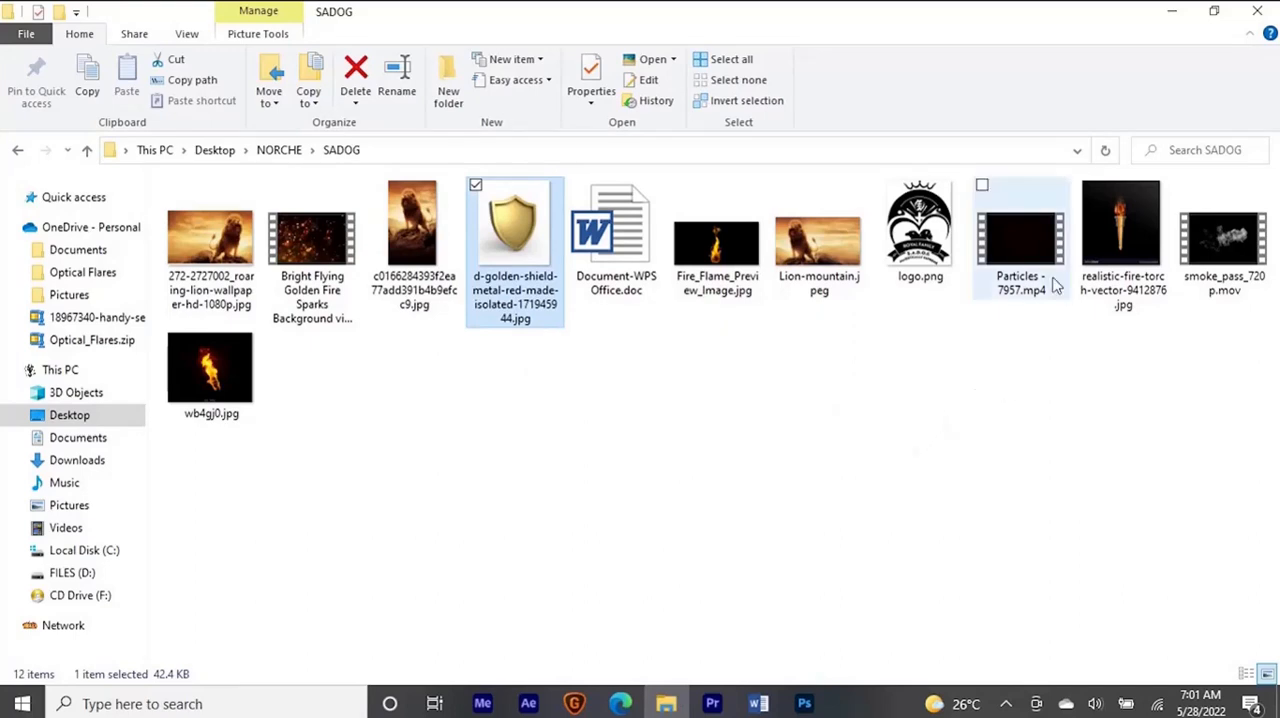
{"action": "left_click_drag", "start_coordinate": [830, 262], "coordinate": [815, 10]}
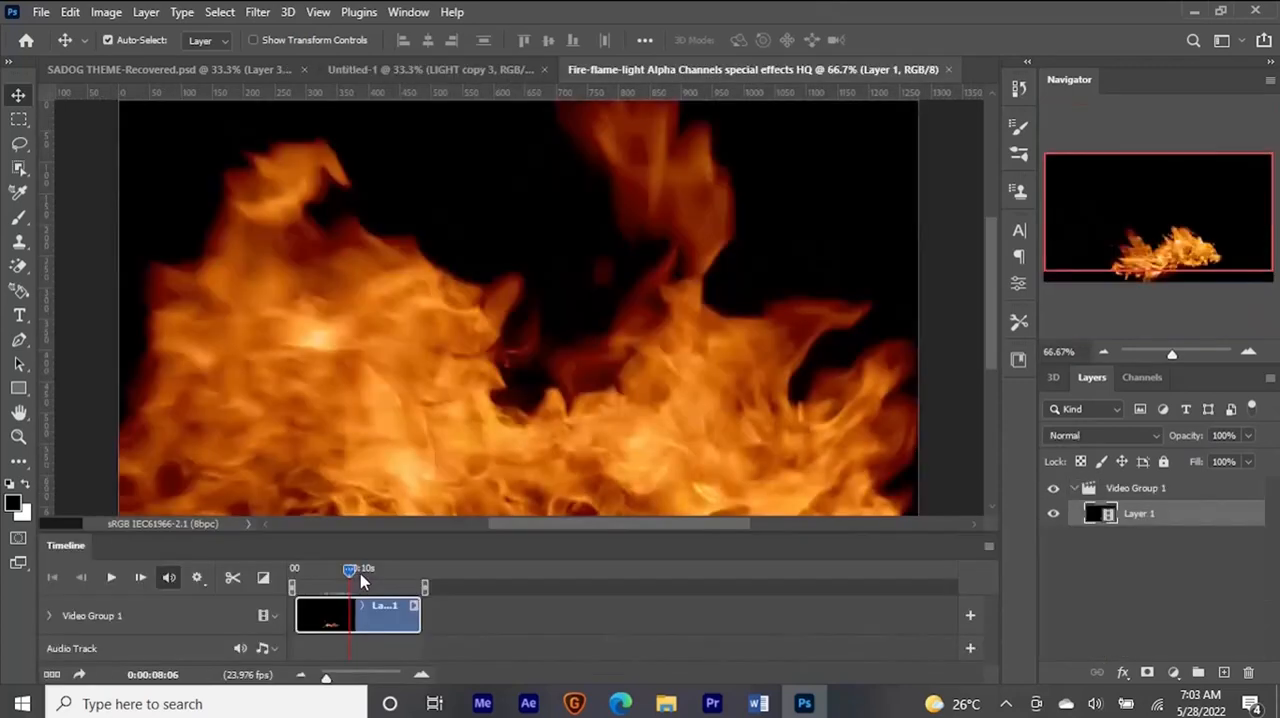
{"action": "left_click_drag", "start_coordinate": [361, 574], "coordinate": [387, 583]}
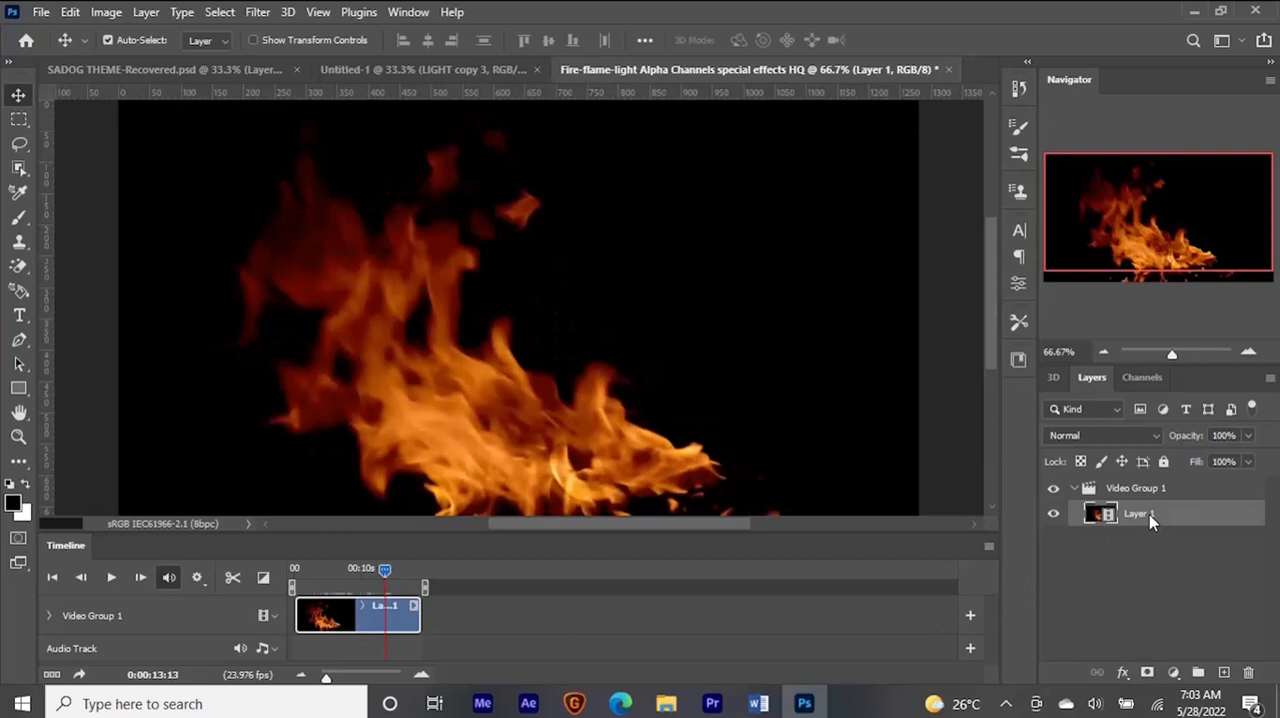
- Stamp the current flame frame to a new layer, take it out of the video group, and bring it into the Untitled-1 lion document
{"action": "key", "text": "ctrl+alt+shift+e"}
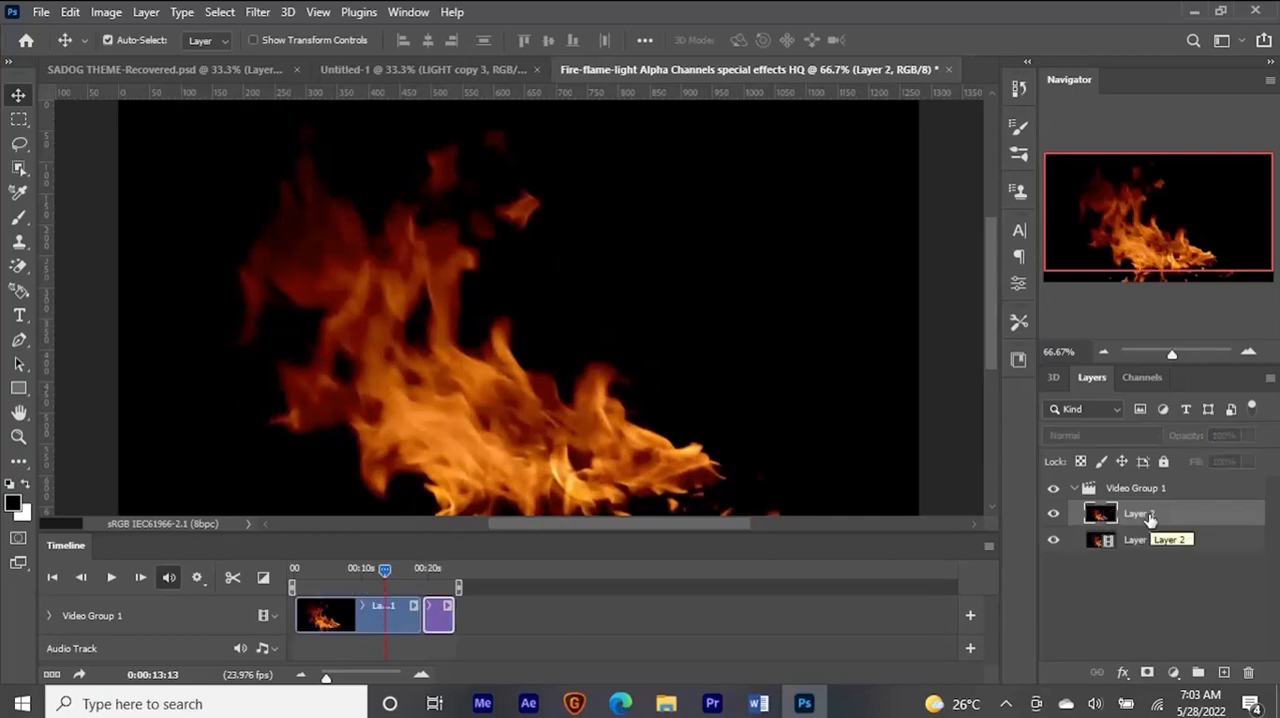
{"action": "left_click_drag", "start_coordinate": [1194, 520], "coordinate": [1194, 479]}
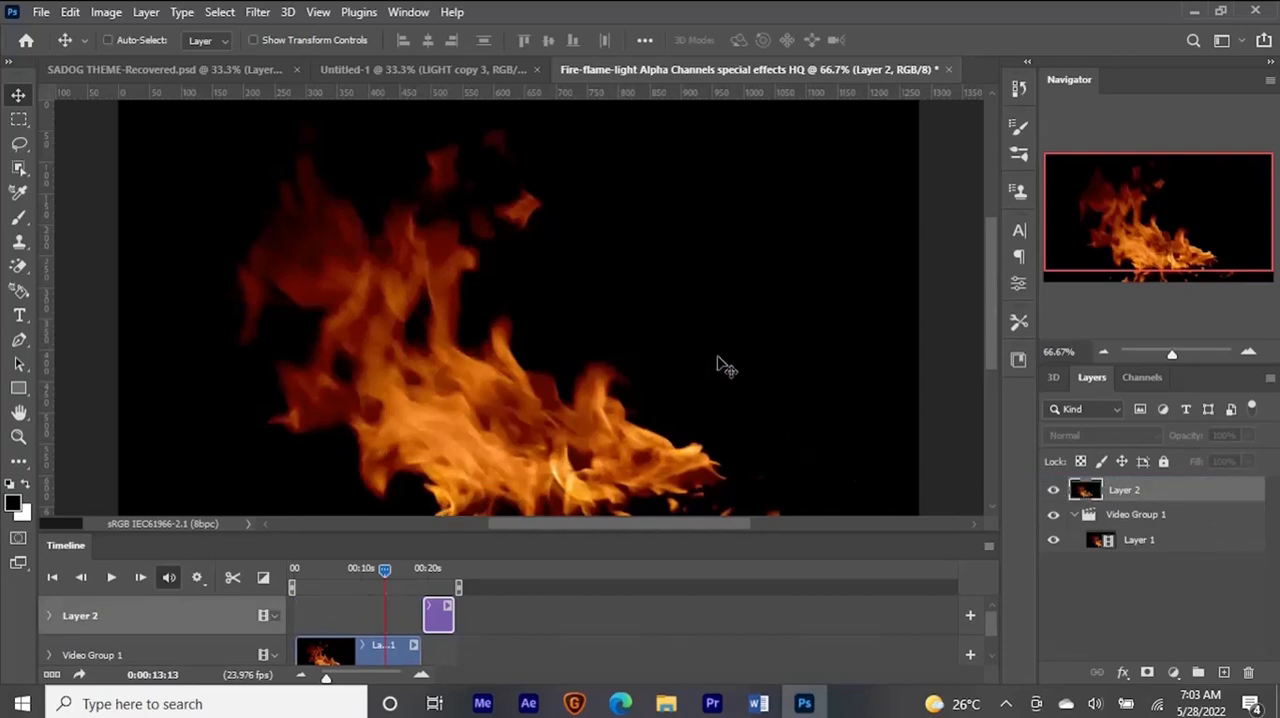
{"action": "left_click_drag", "start_coordinate": [572, 386], "coordinate": [591, 365]}
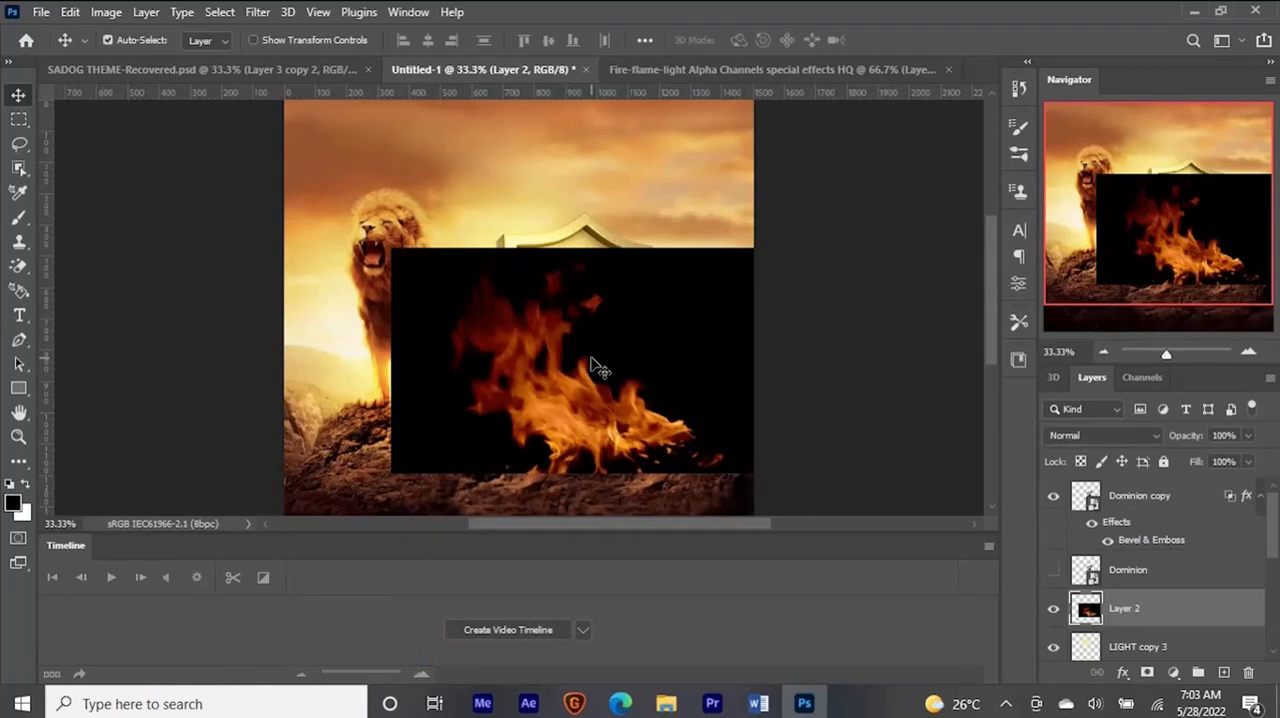
- Set the flame layer's blend mode to Screen and move the flames up to the base of the shield
{"action": "left_click", "coordinate": [1090, 432]}
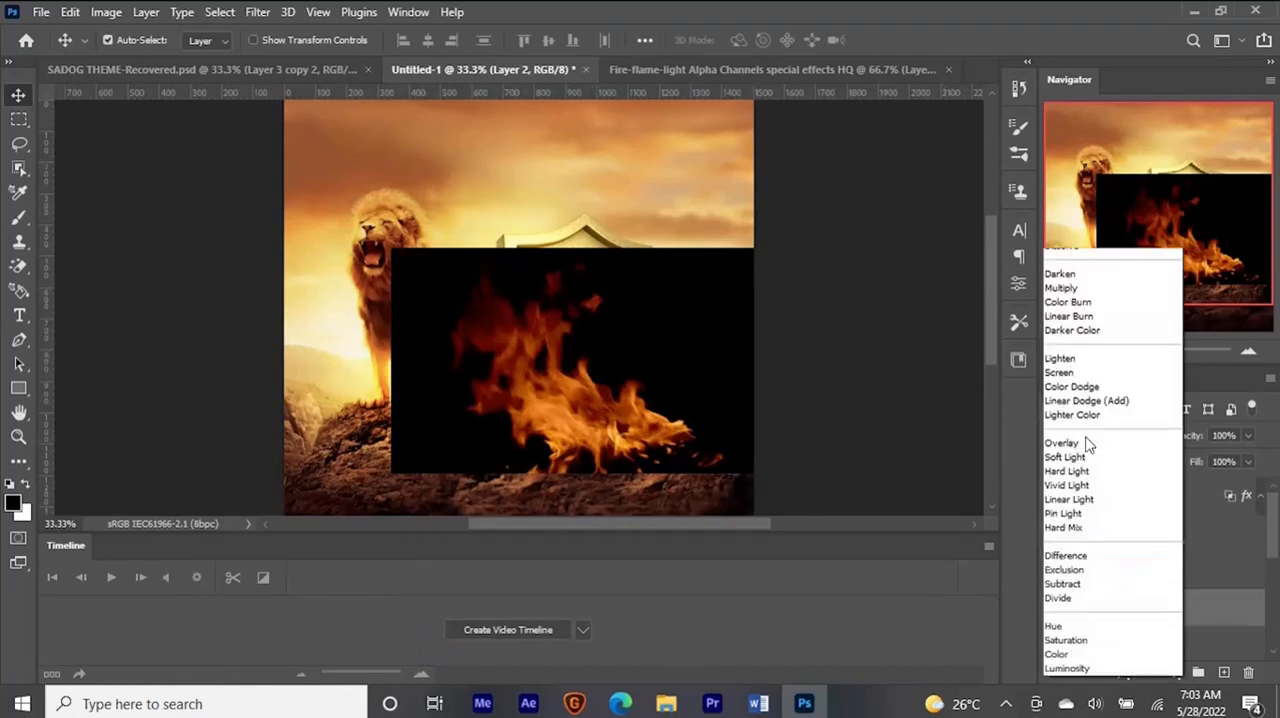
{"action": "left_click", "coordinate": [1066, 373]}
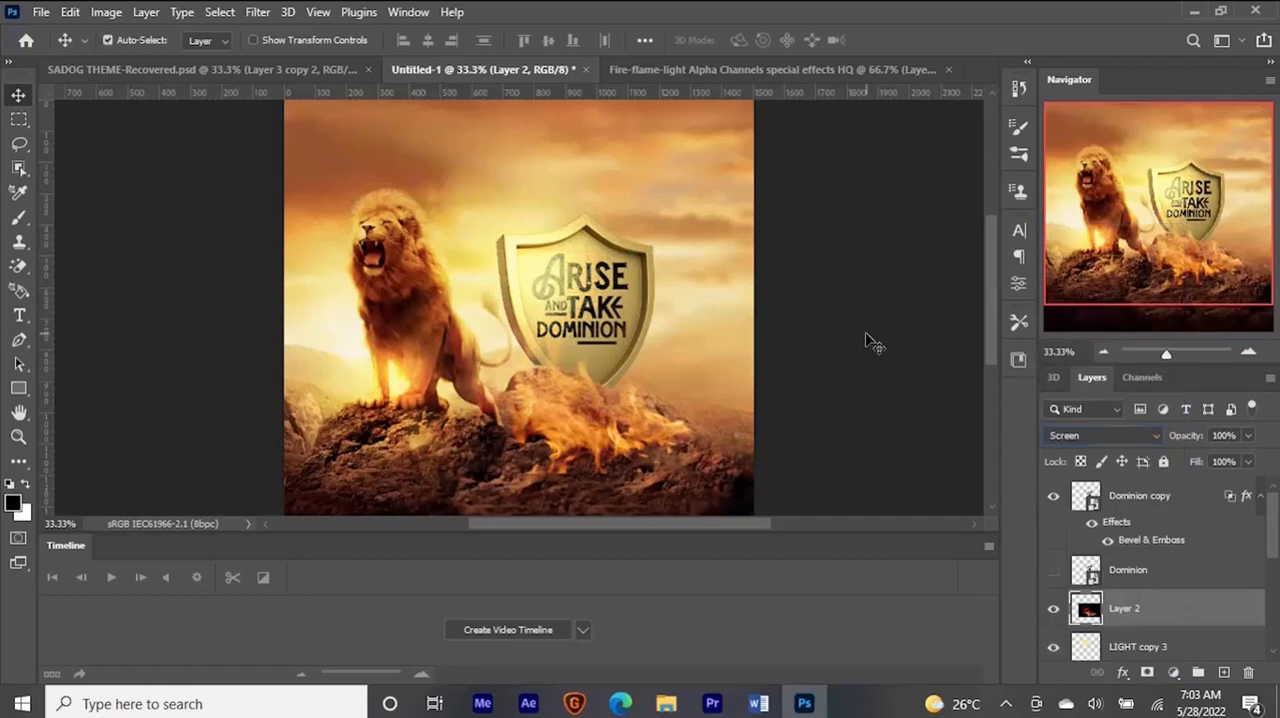
{"action": "left_click_drag", "start_coordinate": [612, 398], "coordinate": [580, 300]}
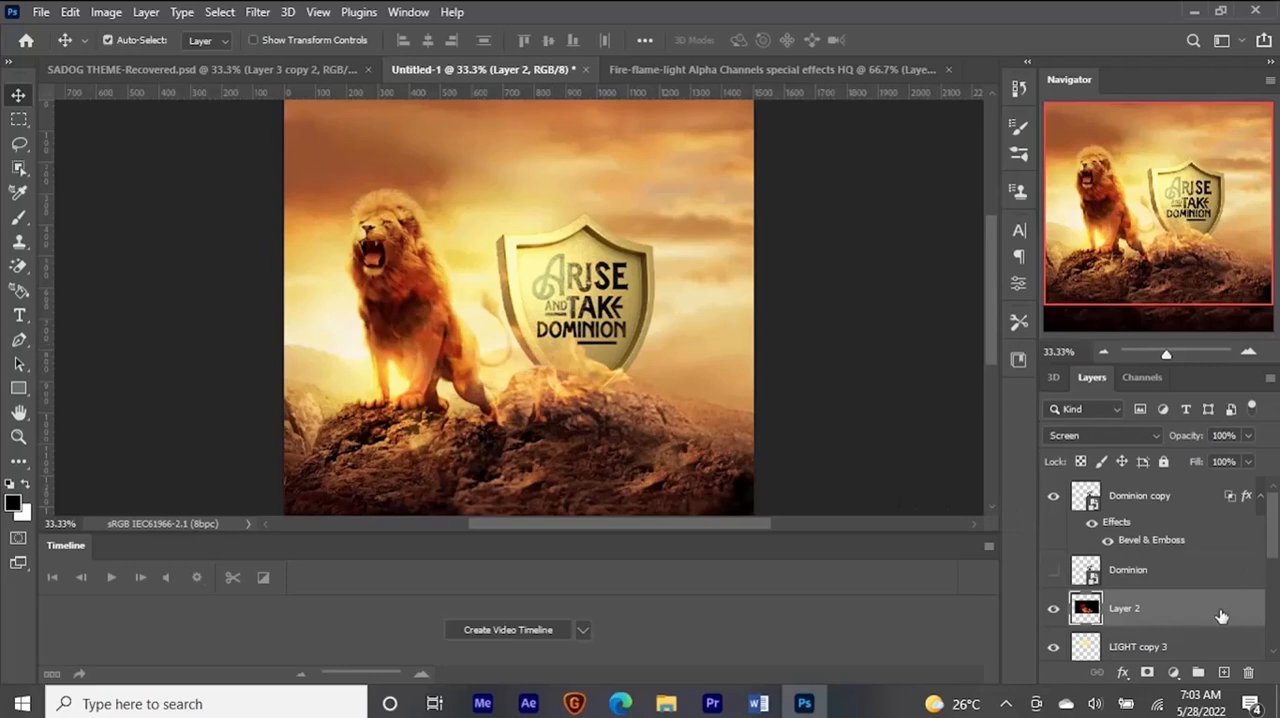
- Scale the flame layer down slightly and place it along the rock at the shield's base
{"action": "key", "text": "ctrl+t"}
{"action": "left_click_drag", "start_coordinate": [729, 422], "coordinate": [680, 396]}
{"action": "left_click_drag", "start_coordinate": [596, 371], "coordinate": [609, 397]}
{"action": "key", "text": "Return"}
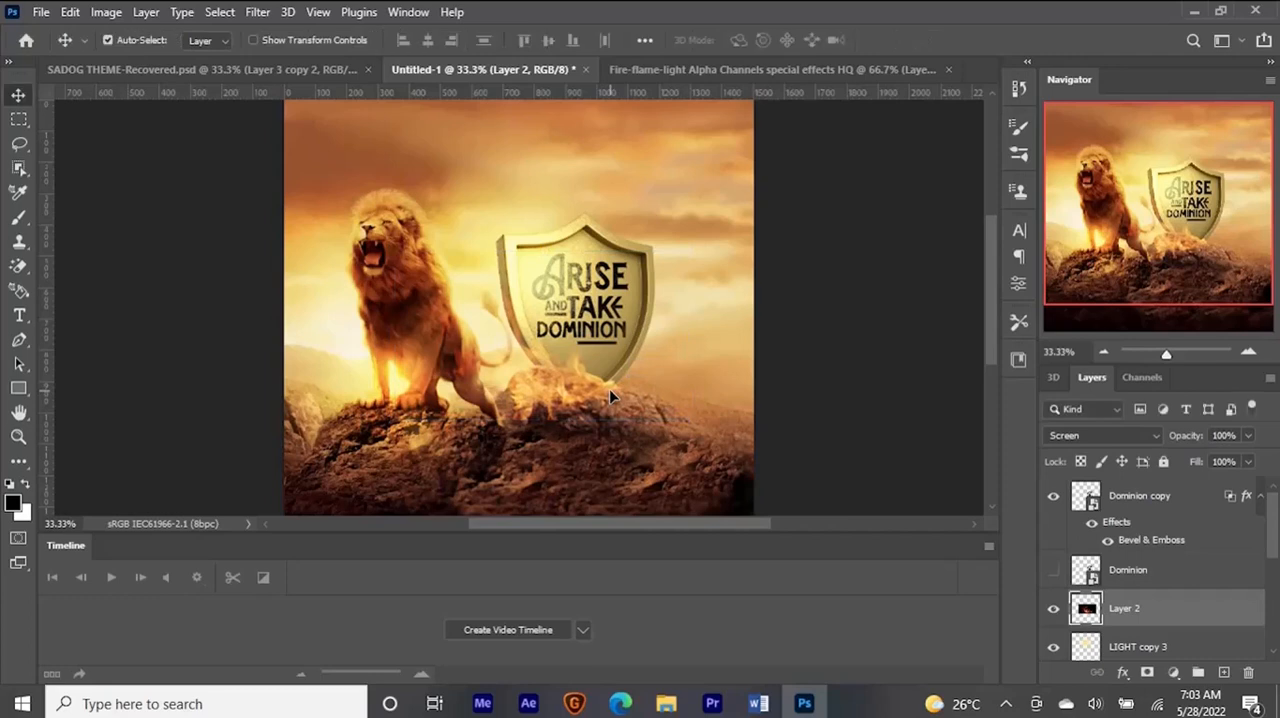
- Add a layer mask to Layer 2 and paint out the stray flames on the rock beside the lion's hind leg
{"action": "left_click", "coordinate": [1147, 673]}
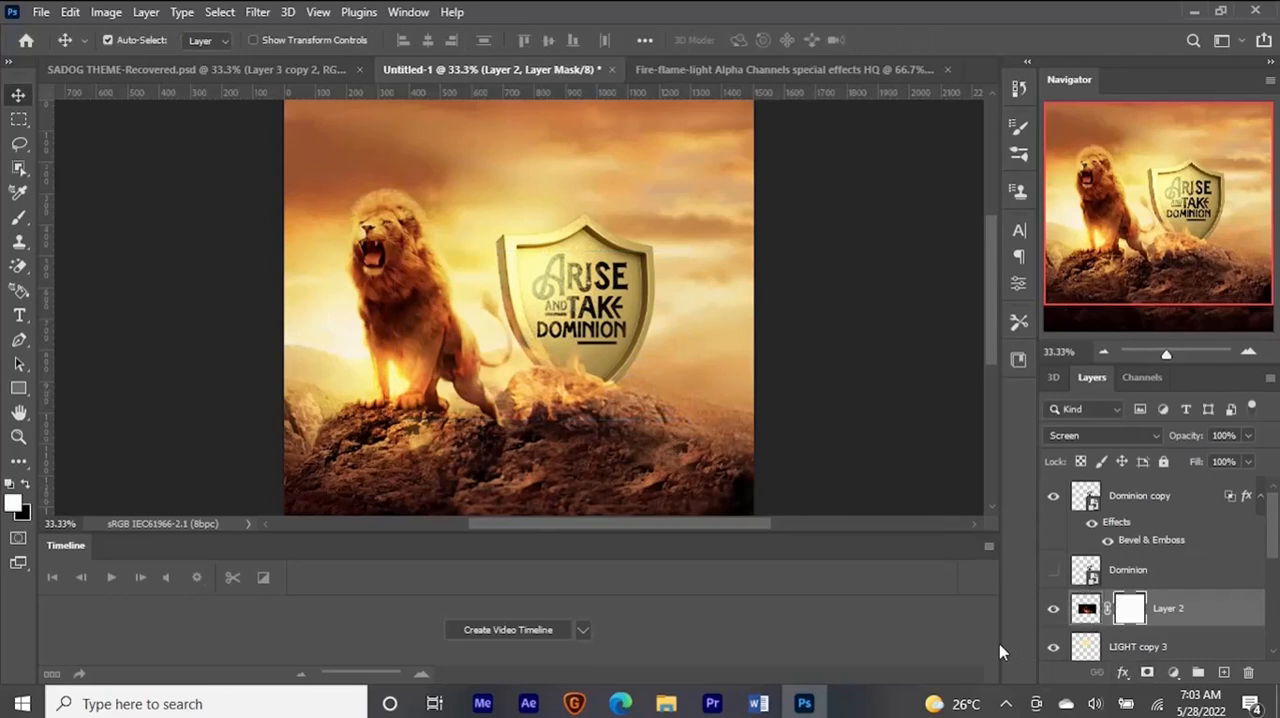
{"action": "key", "text": "b"}
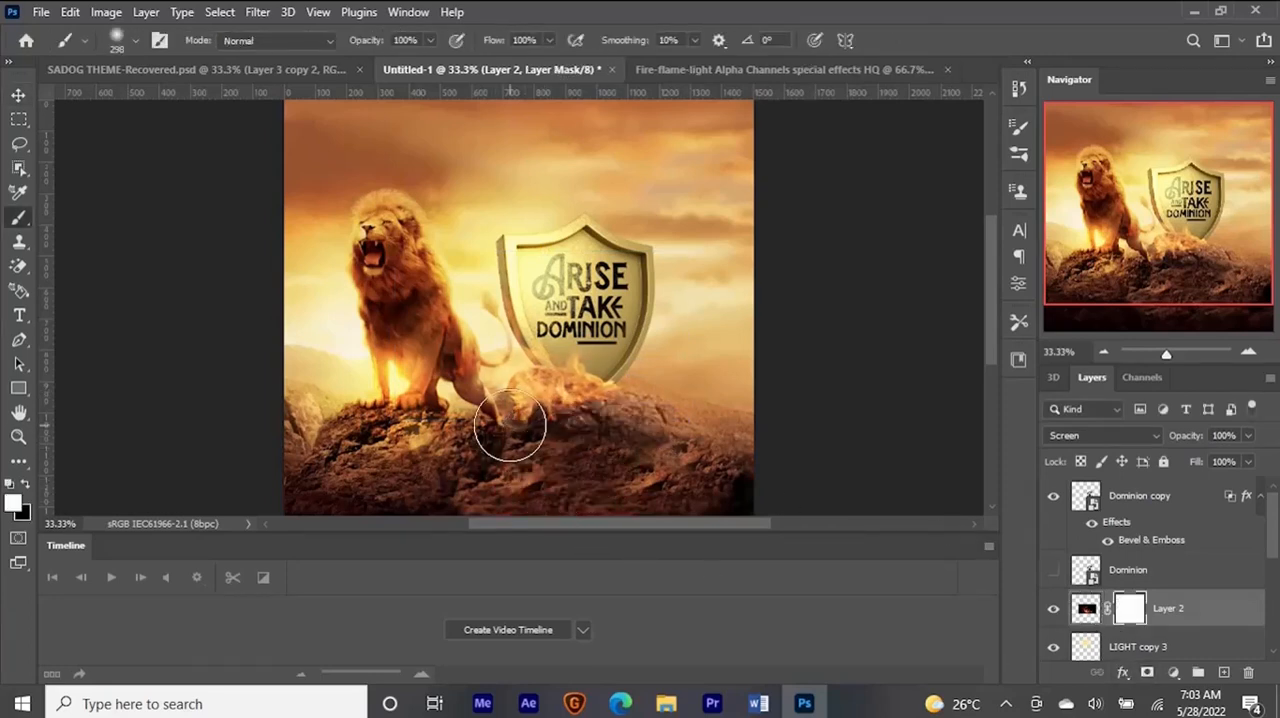
{"action": "mouse_move", "coordinate": [528, 405]}
{"action": "left_mouse_down"}
{"action": "mouse_move", "coordinate": [568, 438]}
{"action": "mouse_move", "coordinate": [521, 417]}
{"action": "left_mouse_up"}
- Duplicate the masked flame layer, shift the copy toward the flyer's edge along the shield's base, and move it lower in the layer stack
{"action": "key", "text": "v"}
{"action": "scroll", "coordinate": [526, 434], "scroll_direction": "down", "scroll_amount": 1}
{"action": "left_click_drag", "start_coordinate": [576, 361], "coordinate": [640, 346], "text": "alt"}
{"action": "scroll", "coordinate": [1209, 517], "scroll_direction": "down", "scroll_amount": 2}
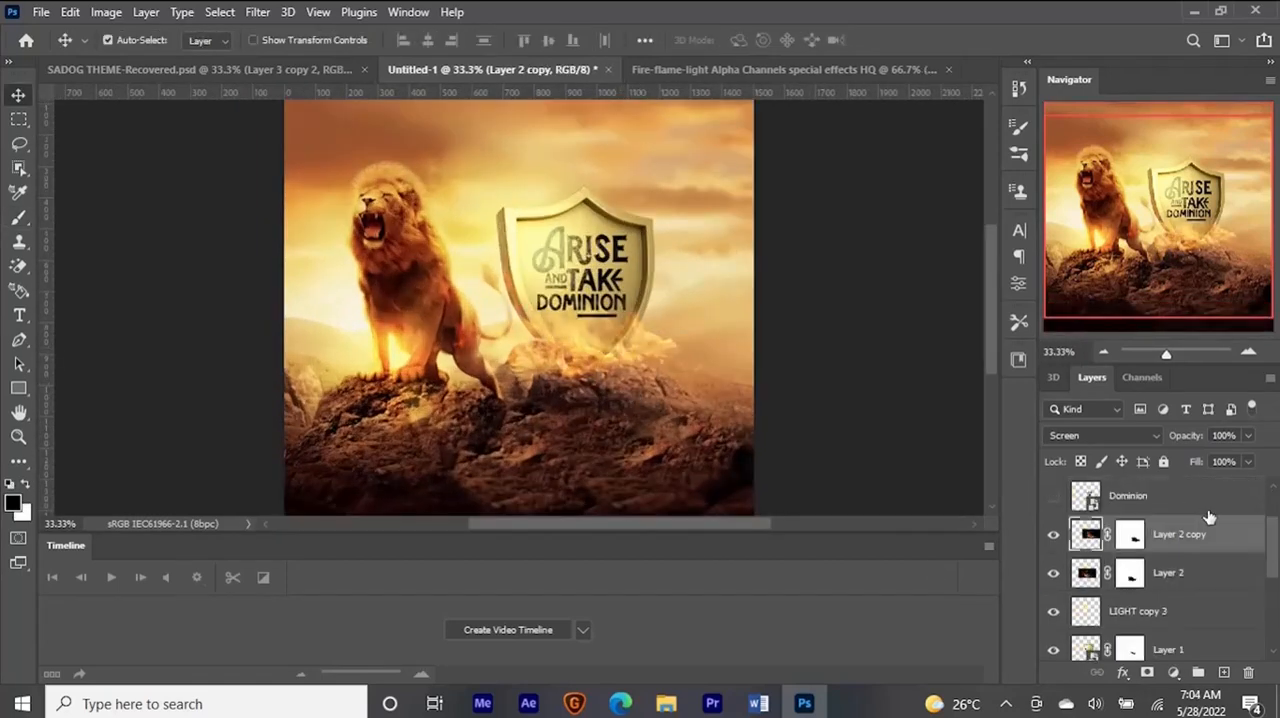
{"action": "scroll", "coordinate": [1209, 517], "scroll_direction": "down", "scroll_amount": 1}
{"action": "left_click_drag", "start_coordinate": [1209, 492], "coordinate": [1203, 620]}
- Flip the flame copy horizontally and fit it along the rock beside the shield's base
{"action": "key", "text": "ctrl+t"}
{"action": "right_click", "coordinate": [650, 345]}
{"action": "left_click", "coordinate": [710, 658]}
{"action": "left_click_drag", "start_coordinate": [405, 396], "coordinate": [454, 462]}
{"action": "left_click_drag", "start_coordinate": [704, 284], "coordinate": [697, 294]}
{"action": "key", "text": "Return"}
- Paint on the flame copy's layer mask to blend its edges into the rock
{"action": "left_click", "coordinate": [1130, 603]}
{"action": "key", "text": "b"}
{"action": "mouse_move", "coordinate": [563, 393]}
{"action": "left_mouse_down"}
{"action": "mouse_move", "coordinate": [577, 377]}
{"action": "mouse_move", "coordinate": [742, 342]}
{"action": "mouse_move", "coordinate": [671, 363]}
{"action": "mouse_move", "coordinate": [443, 279]}
{"action": "left_mouse_up"}
- Scale the Layer 2 copy 3 flames to 25.28% and place them between the lion's hind leg and the shield
{"action": "key", "text": "v"}
{"action": "key", "text": "ctrl+t"}
{"action": "left_click_drag", "start_coordinate": [643, 391], "coordinate": [532, 328], "text": "alt"}
{"action": "left_click_drag", "start_coordinate": [499, 308], "coordinate": [512, 355]}
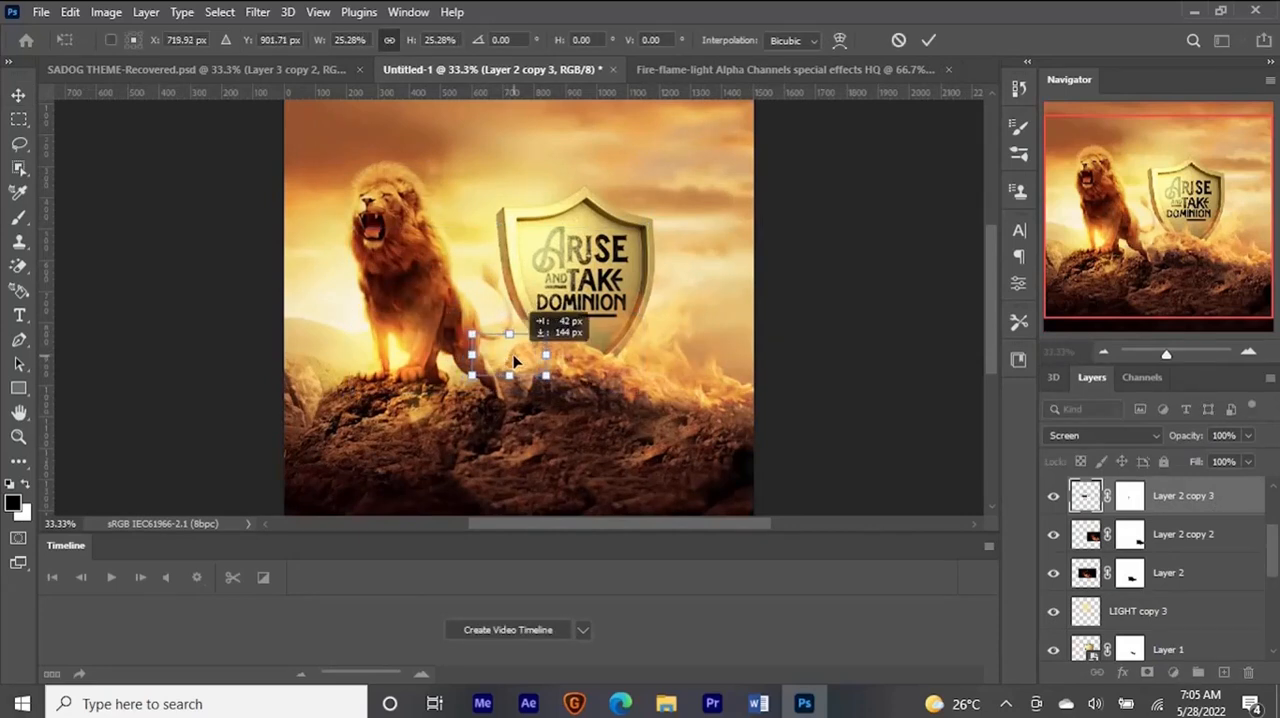
{"action": "key", "text": "Return"}
{"action": "key", "text": "ctrl+minus"}
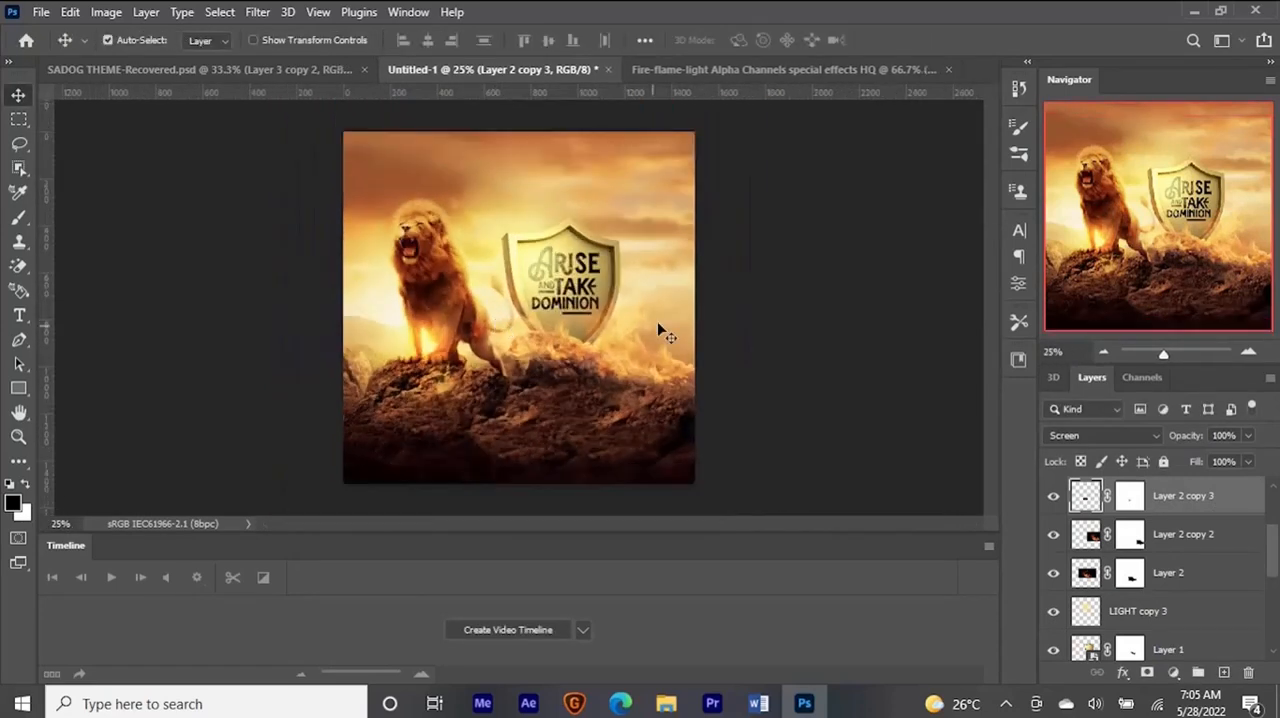
- In the Fire-flame-light video document, delete the stamped Layer 2 and go to the frame at 0:00:06:14
{"action": "left_click", "coordinate": [720, 69]}
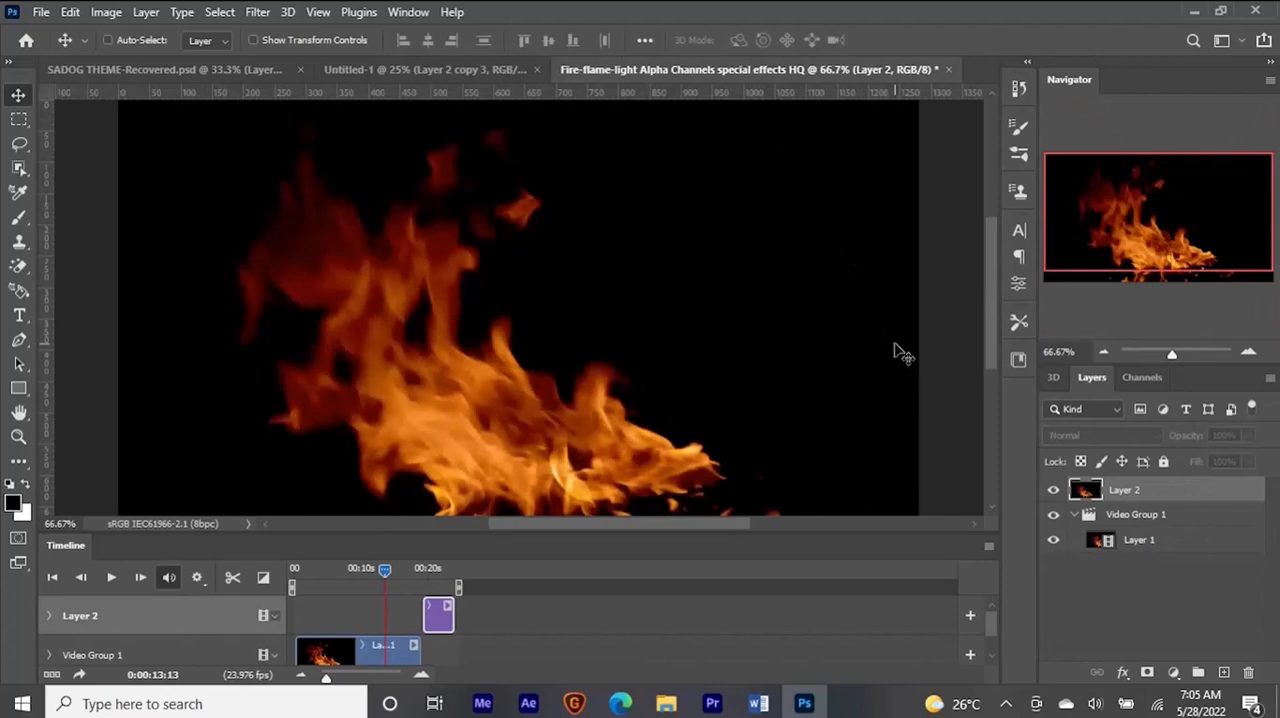
{"action": "key", "text": "Delete"}
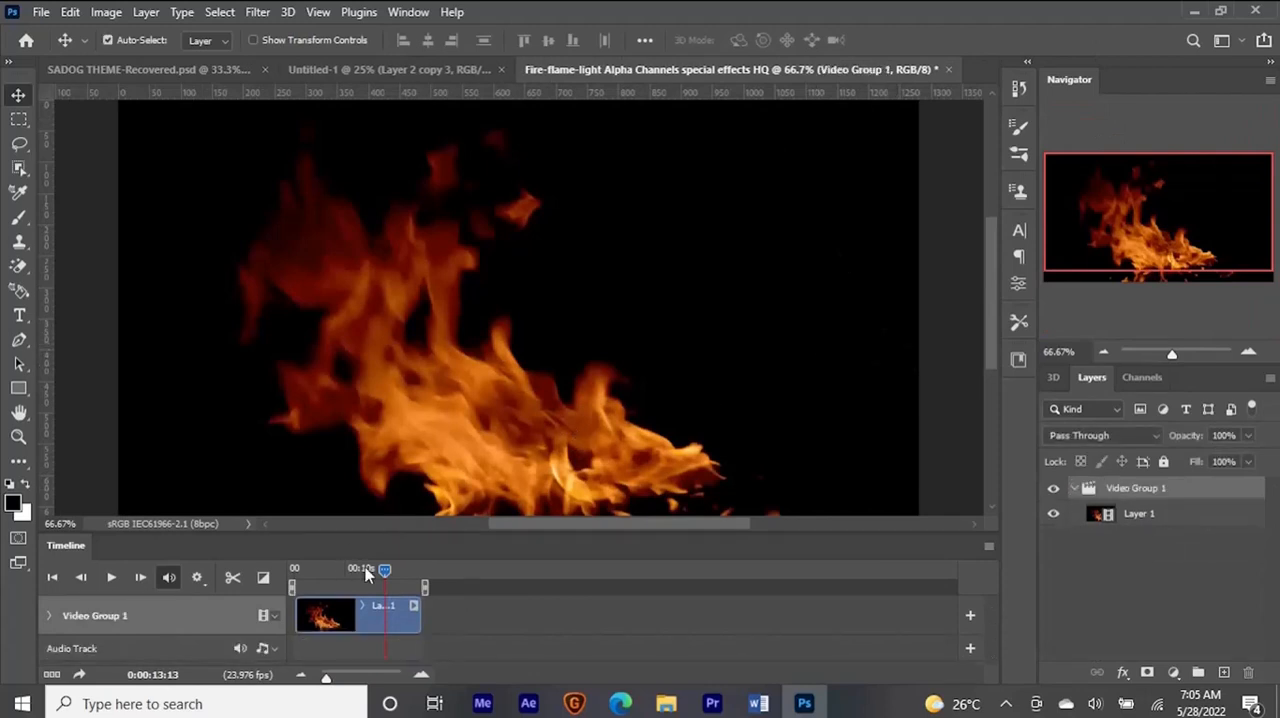
{"action": "left_click_drag", "start_coordinate": [385, 572], "coordinate": [419, 571]}
{"action": "left_click_drag", "start_coordinate": [332, 566], "coordinate": [338, 569]}
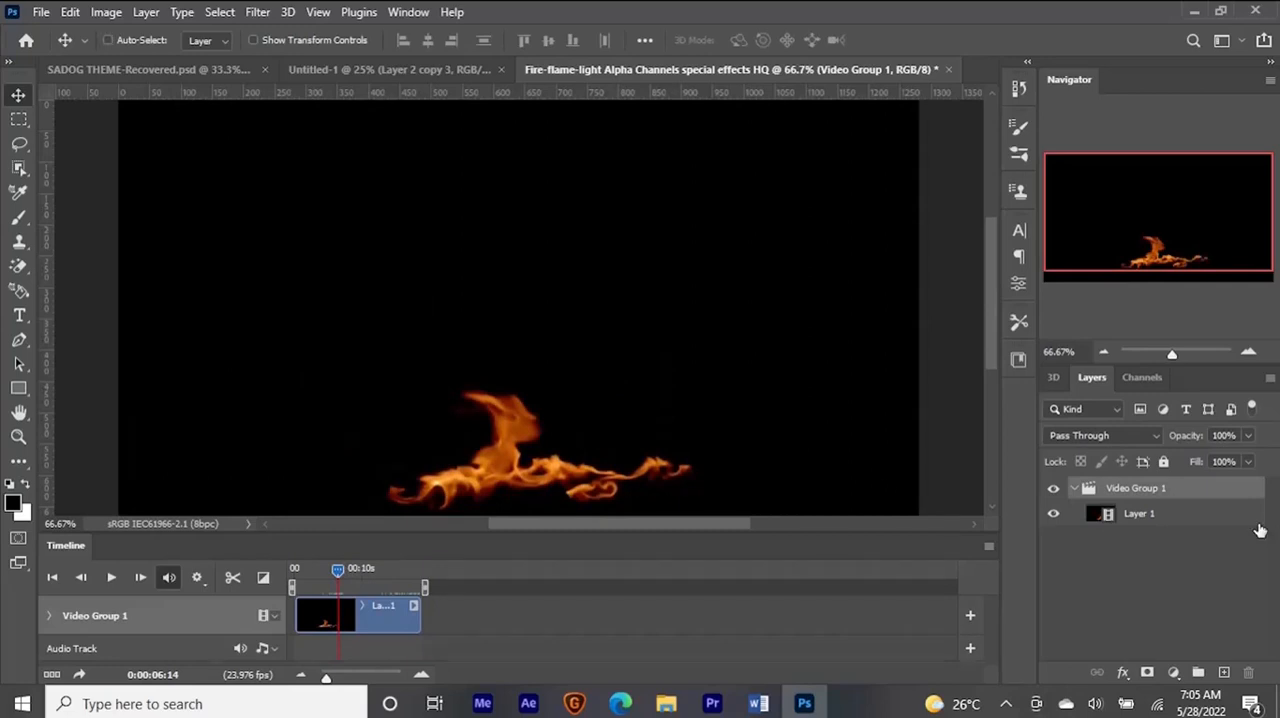
- Stamp the low-flame frame to a new layer and bring it into the Untitled-1 lion document
{"action": "key", "text": "ctrl+shift+alt+n"}
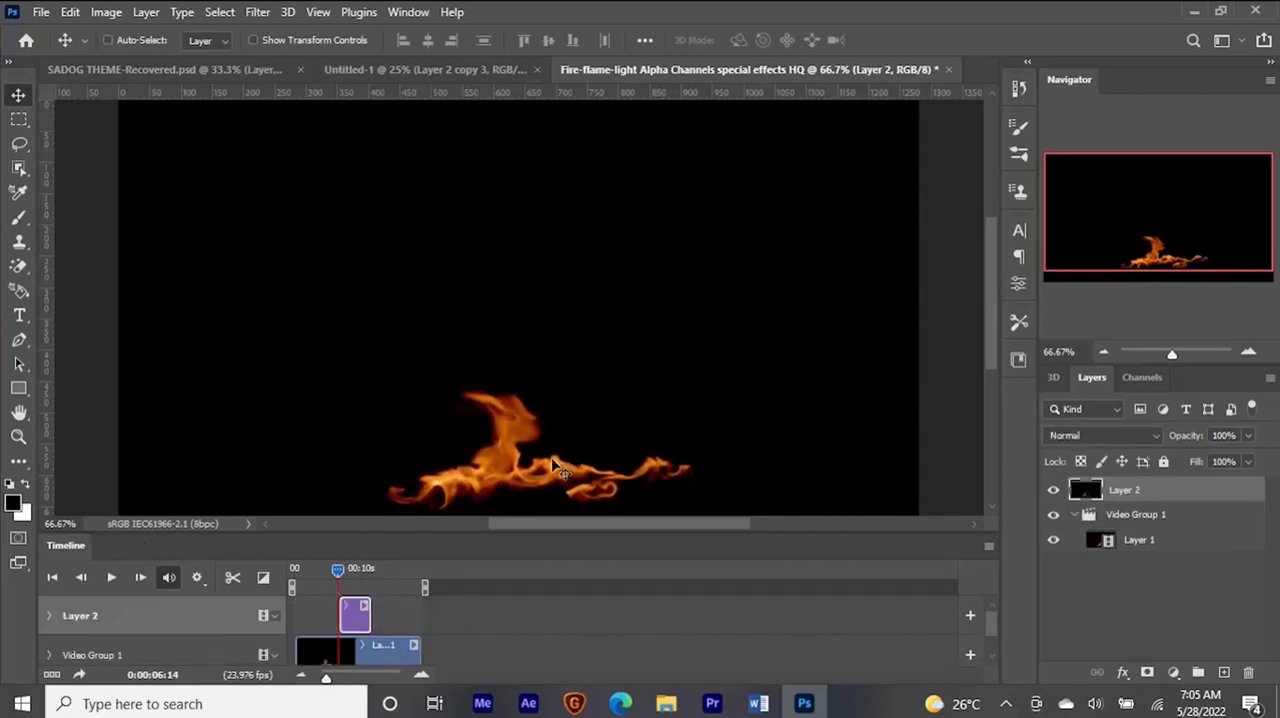
{"action": "left_click_drag", "start_coordinate": [548, 462], "coordinate": [472, 250]}
{"action": "left_click_drag", "start_coordinate": [563, 288], "coordinate": [568, 297]}
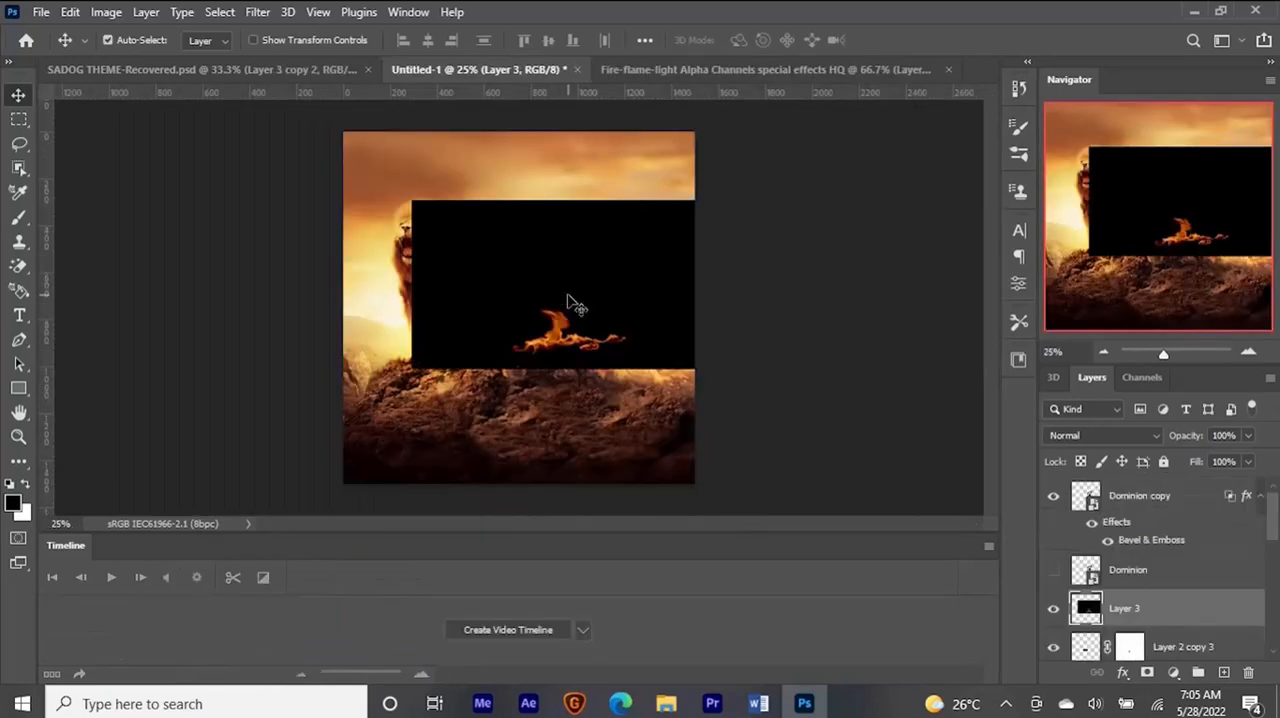
- Set the new flame layer's blend mode to Screen and place it, scaled down, on the rock below the shield
{"action": "left_click", "coordinate": [1124, 445]}
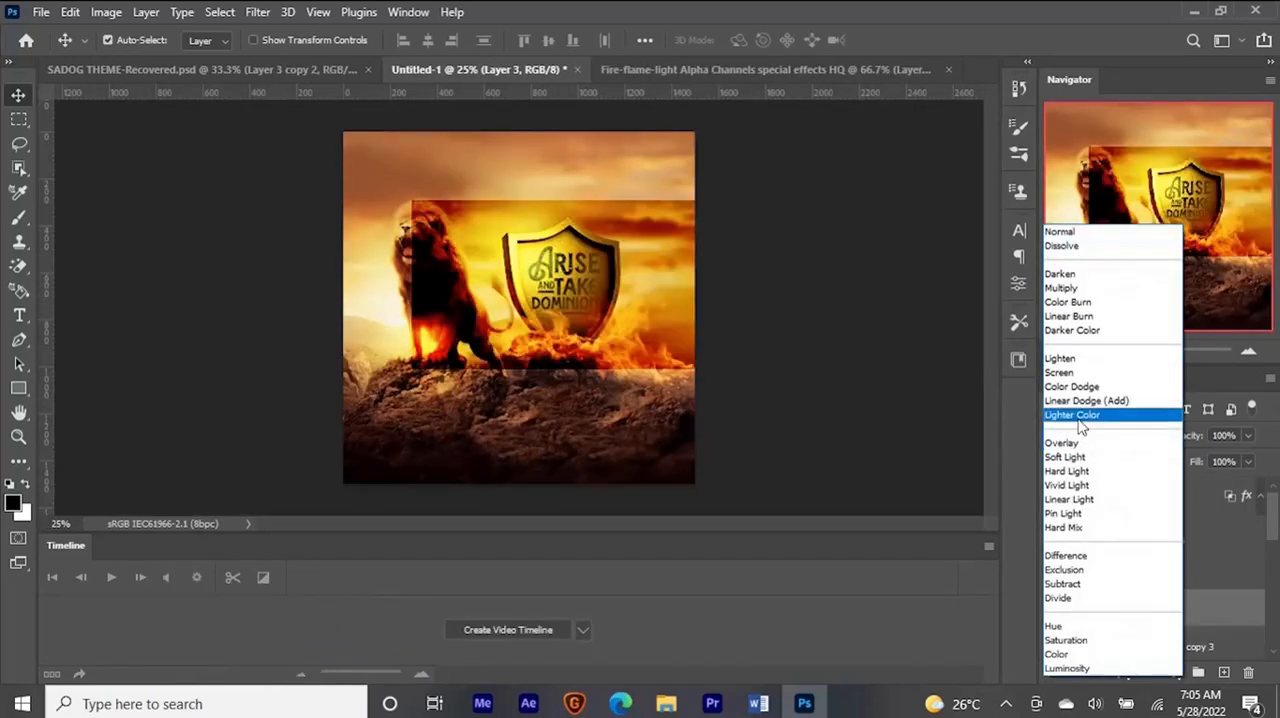
{"action": "left_click", "coordinate": [1070, 376]}
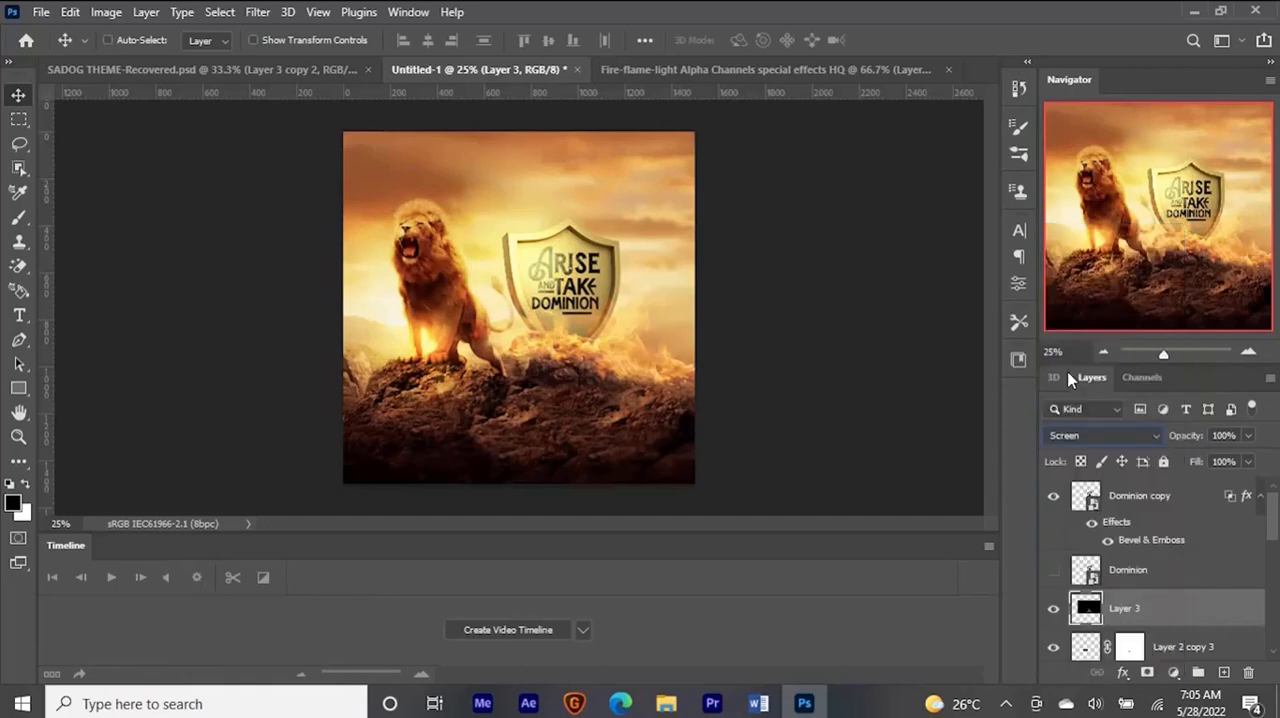
{"action": "left_click_drag", "start_coordinate": [580, 348], "coordinate": [600, 420]}
{"action": "key", "text": "ctrl+t"}
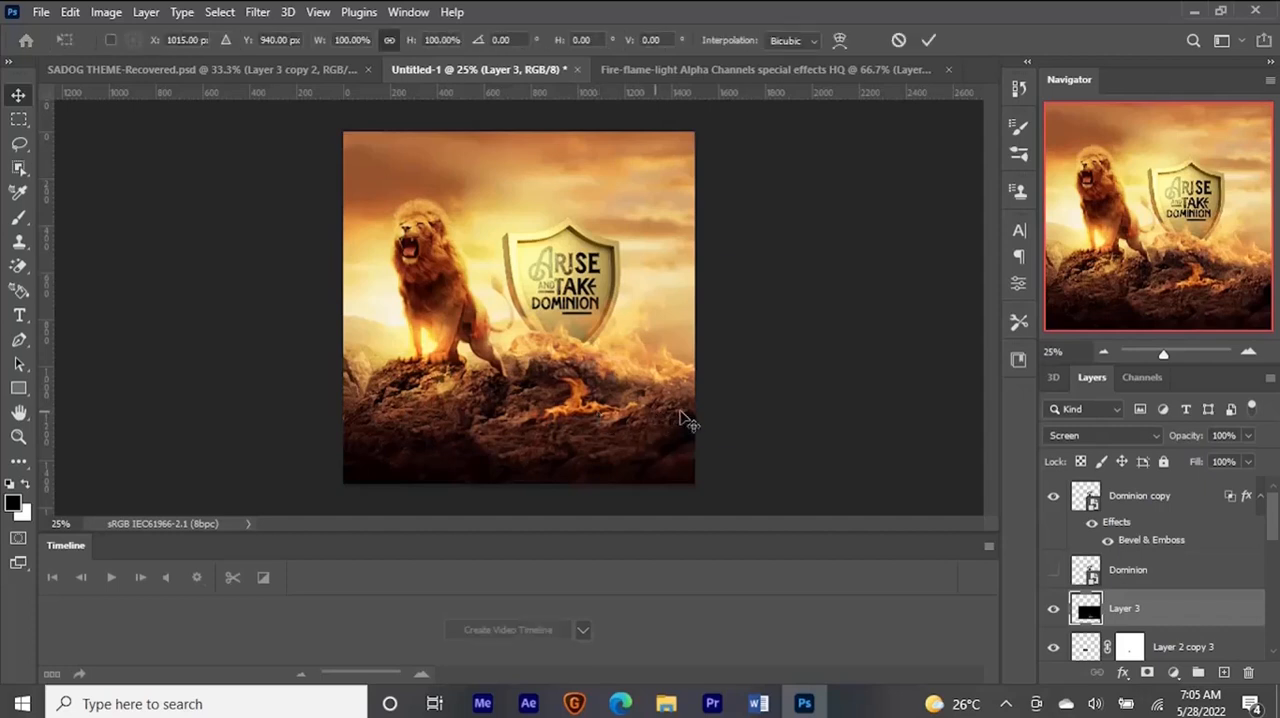
{"action": "left_click_drag", "start_coordinate": [724, 434], "coordinate": [688, 412]}
{"action": "key", "text": "Return"}
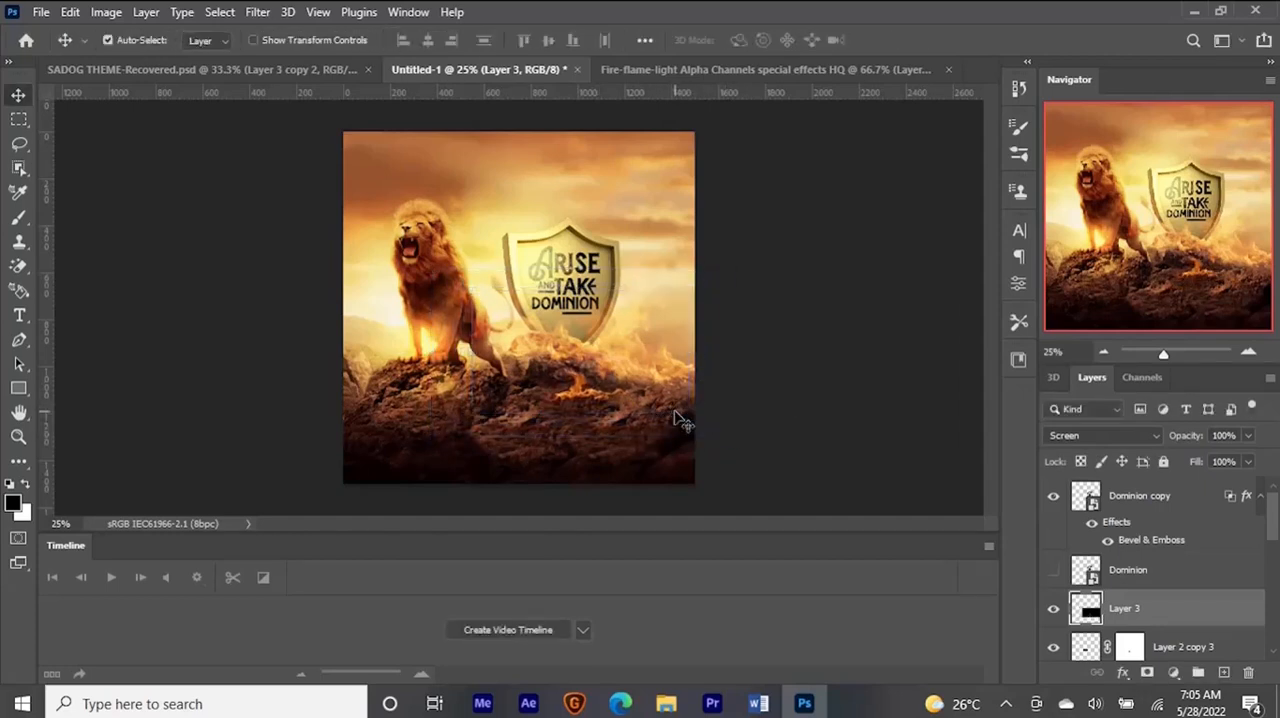
- Close the flame video document and the Timeline panel
{"action": "key", "text": "ctrl+minus"}
{"action": "key", "text": "ctrl+minus"}
{"action": "key", "text": "ctrl+plus"}
{"action": "key", "text": "ctrl+plus"}
{"action": "key", "text": "ctrl+plus"}
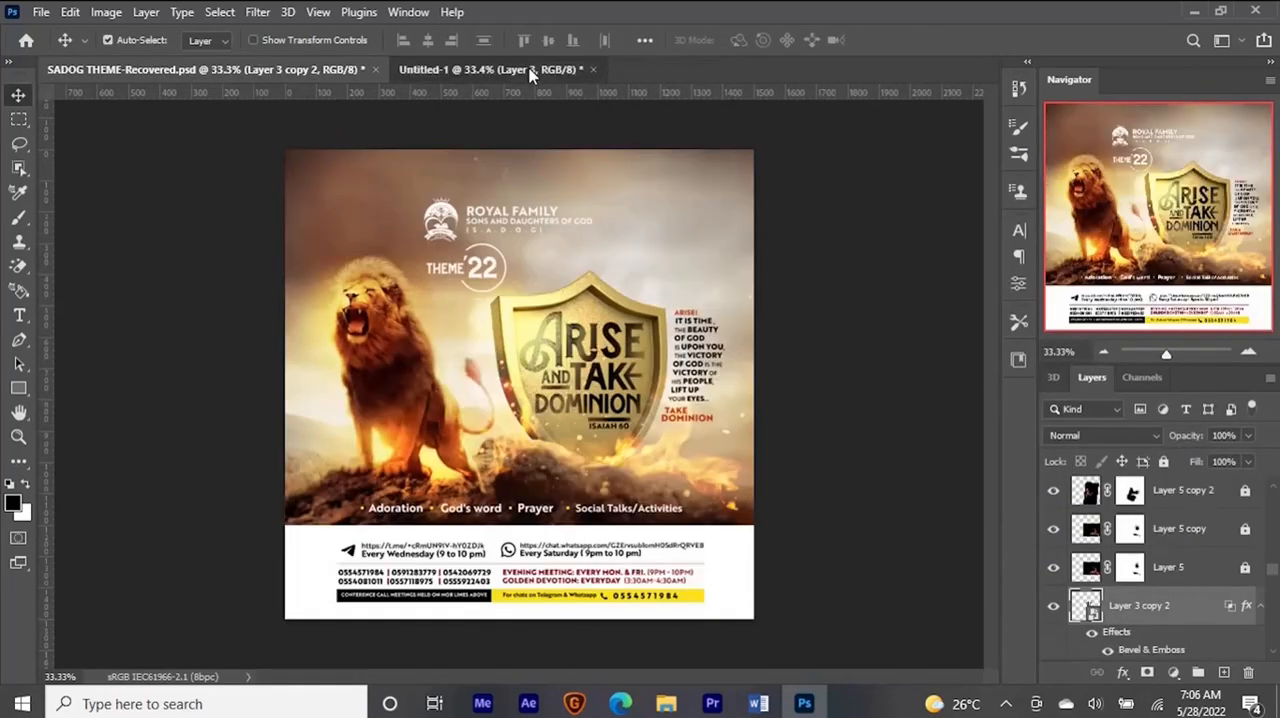
{"action": "left_click", "coordinate": [529, 69]}
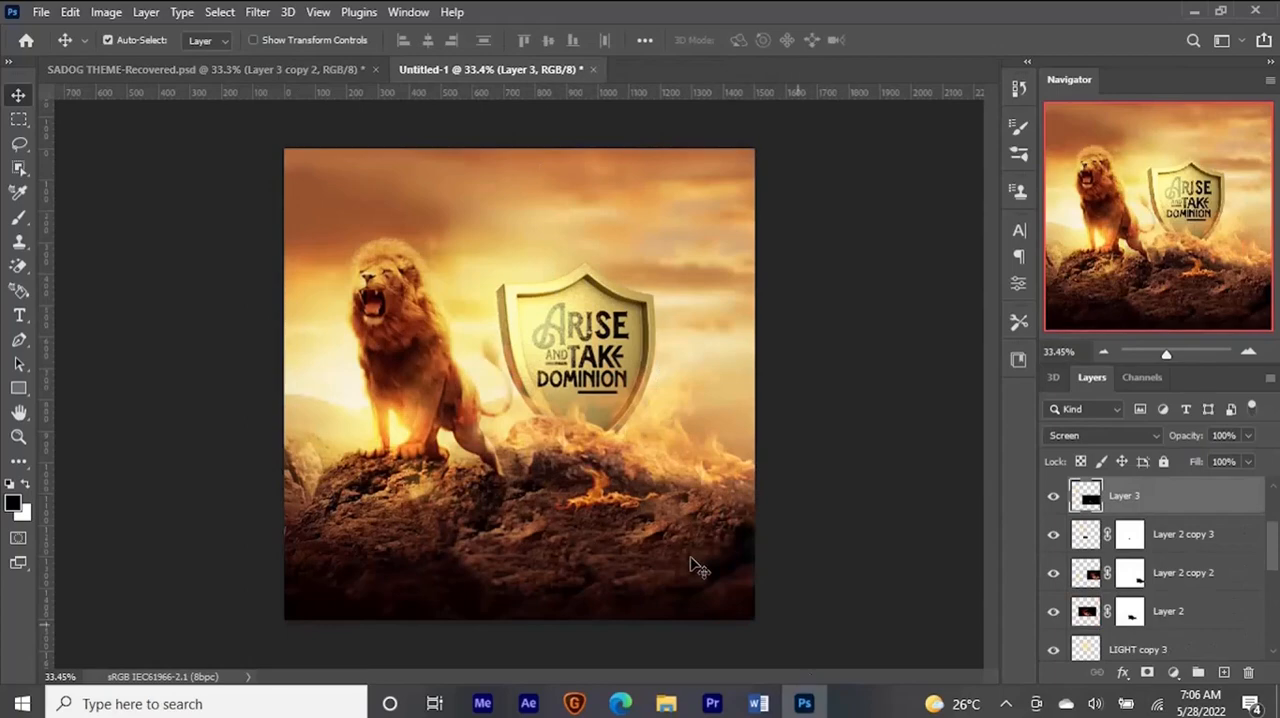
- Find 2022-05-27.png, the screenshot of the golden fire sparks video, in File Explorer and open it in its own Photoshop document
{"action": "mouse_move", "coordinate": [666, 704]}
{"action": "left_click", "coordinate": [538, 641]}
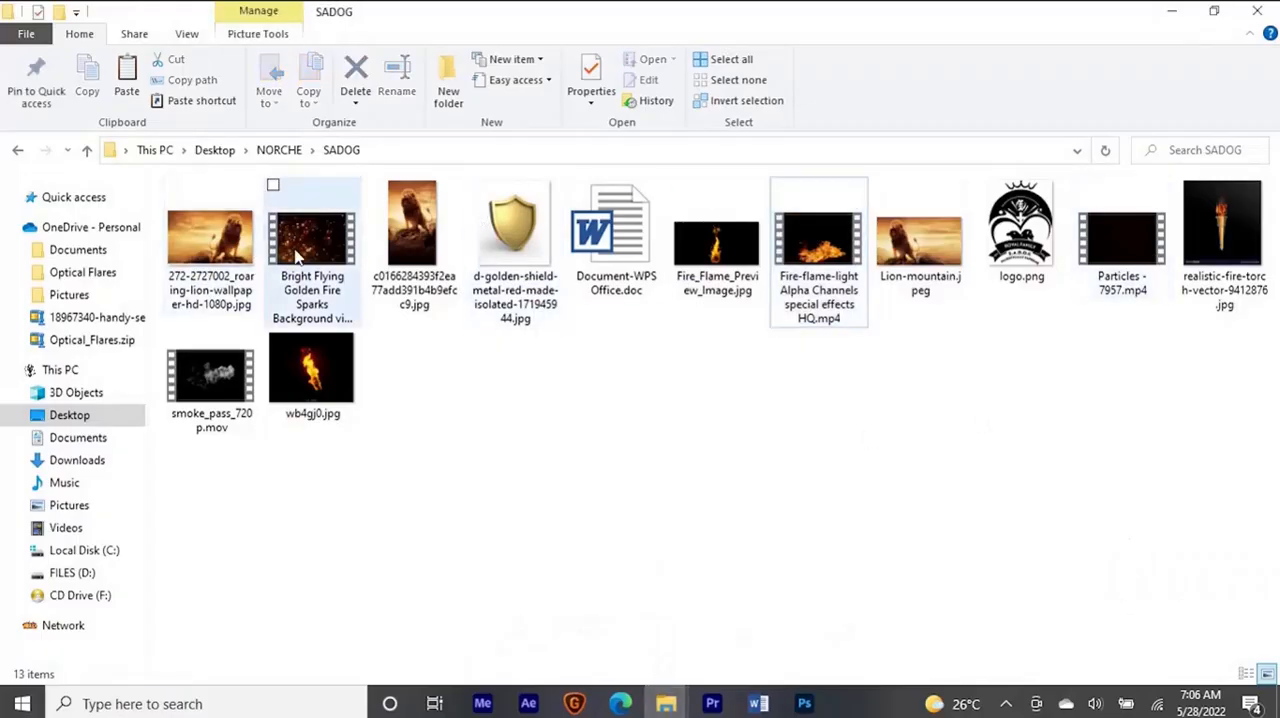
{"action": "left_click", "coordinate": [312, 280]}
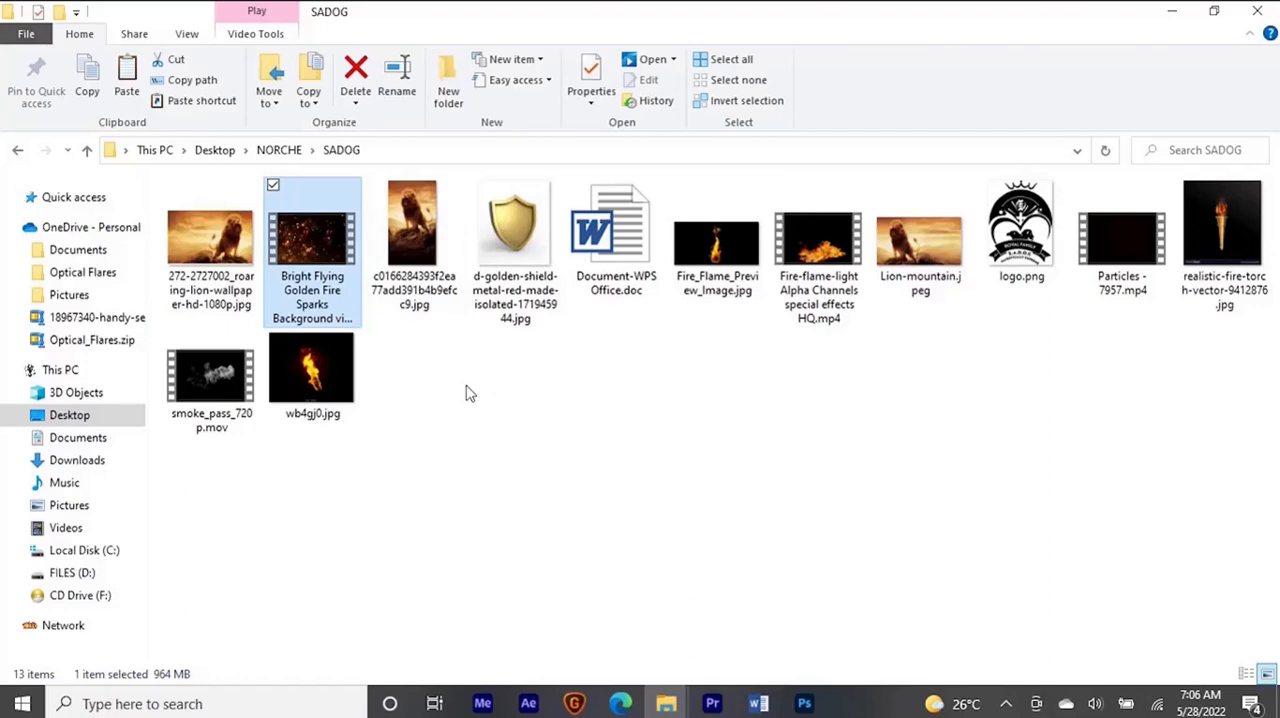
{"action": "key", "text": "ctrl+n"}
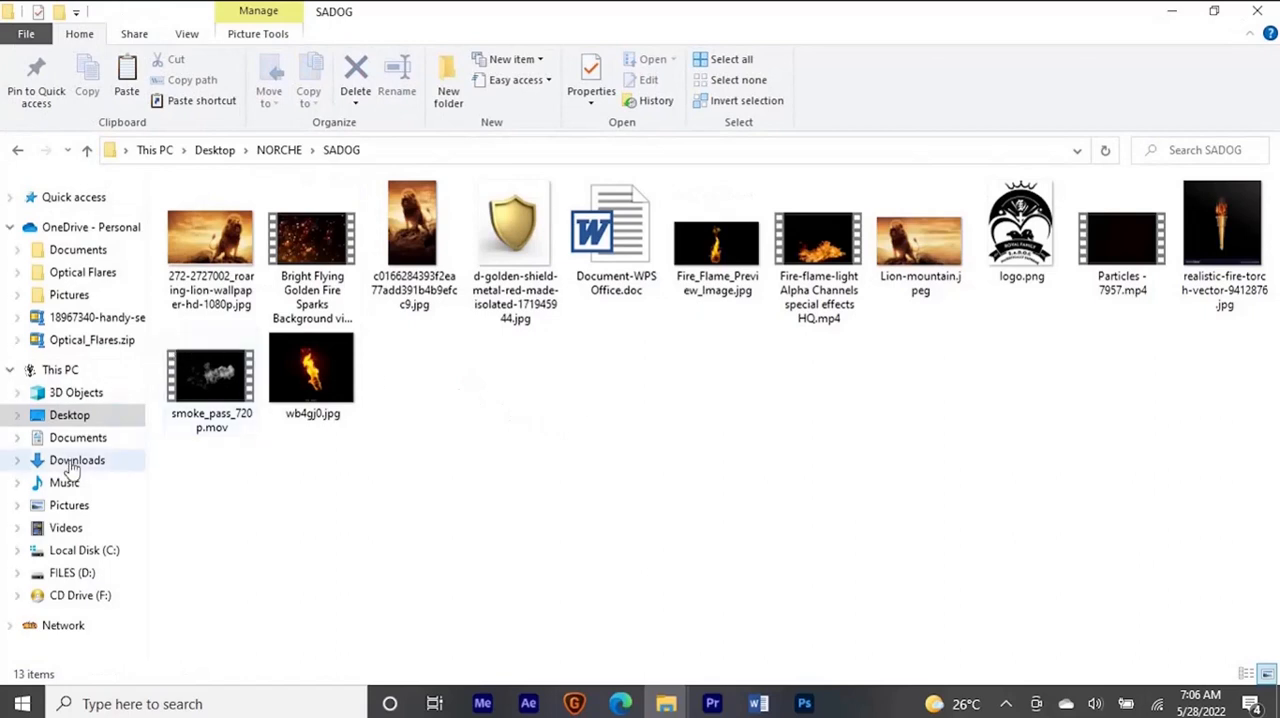
{"action": "left_click", "coordinate": [88, 228]}
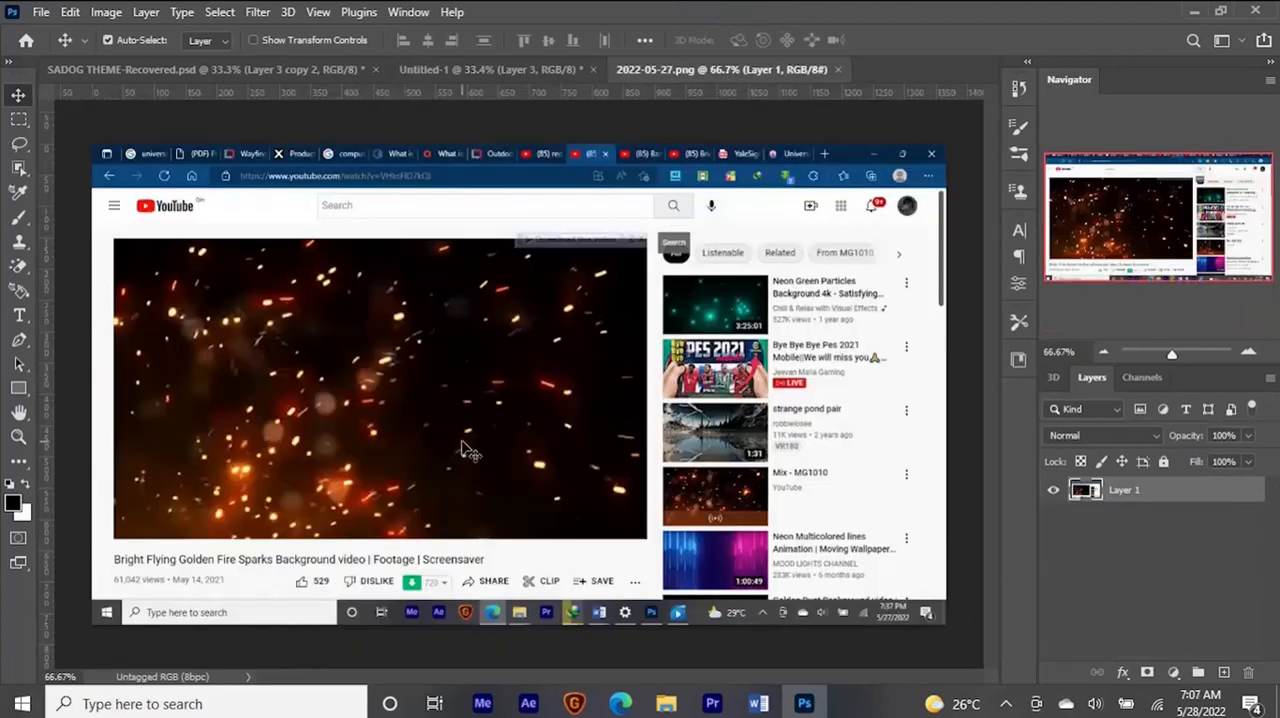
- Crop the screenshot to the fire sparks video picture and clear the selection
{"action": "key", "text": "m"}
{"action": "left_click_drag", "start_coordinate": [115, 240], "coordinate": [646, 538]}
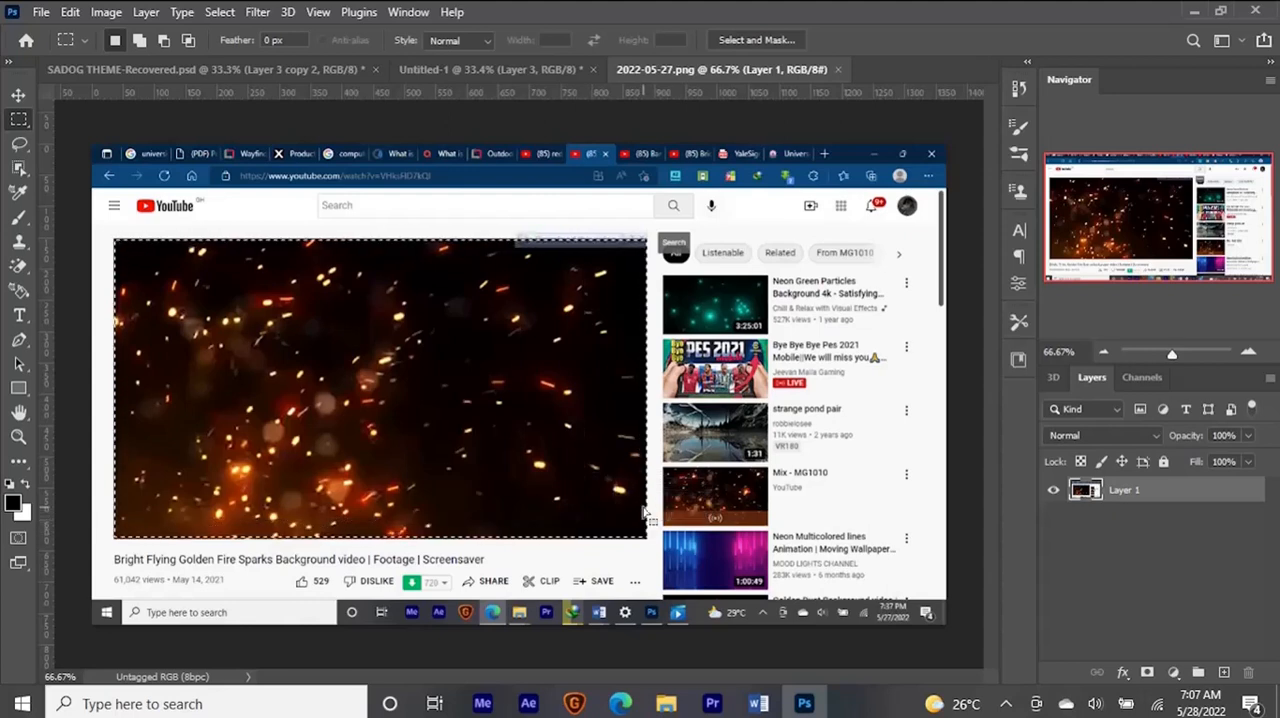
{"action": "left_click", "coordinate": [121, 14]}
{"action": "left_click", "coordinate": [166, 202]}
{"action": "key", "text": "ctrl+d"}
{"action": "key", "text": "v"}
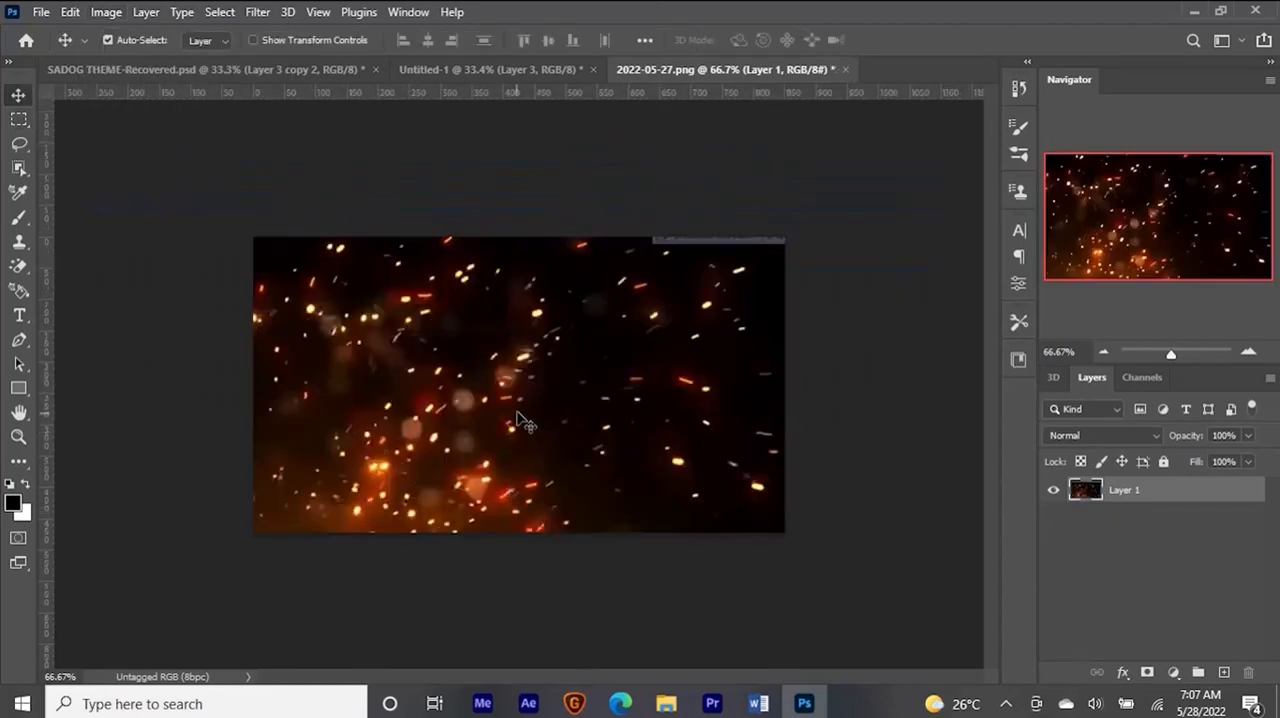
- Bring the sparks image into the Untitled-1 document over the shield and set its blend mode to Screen
{"action": "left_click_drag", "start_coordinate": [318, 296], "coordinate": [430, 87]}
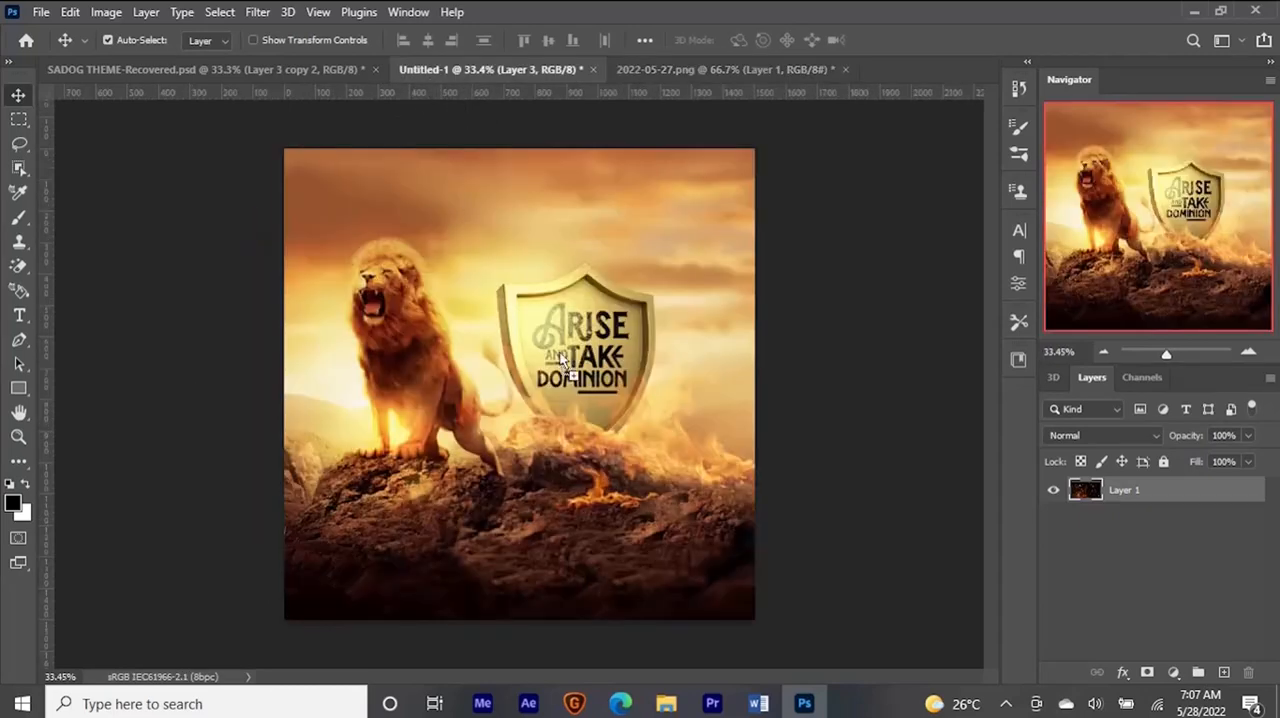
{"action": "left_click_drag", "start_coordinate": [563, 362], "coordinate": [578, 360]}
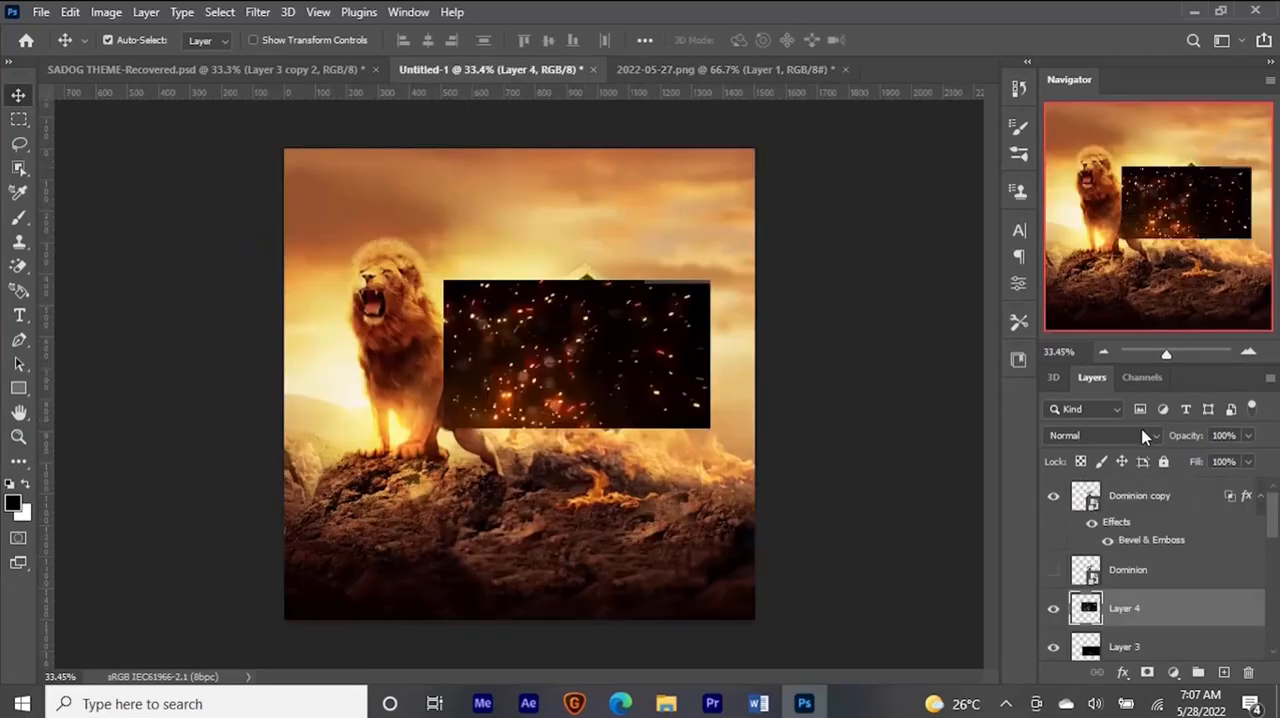
{"action": "left_click", "coordinate": [1143, 437]}
{"action": "left_click", "coordinate": [1068, 374]}
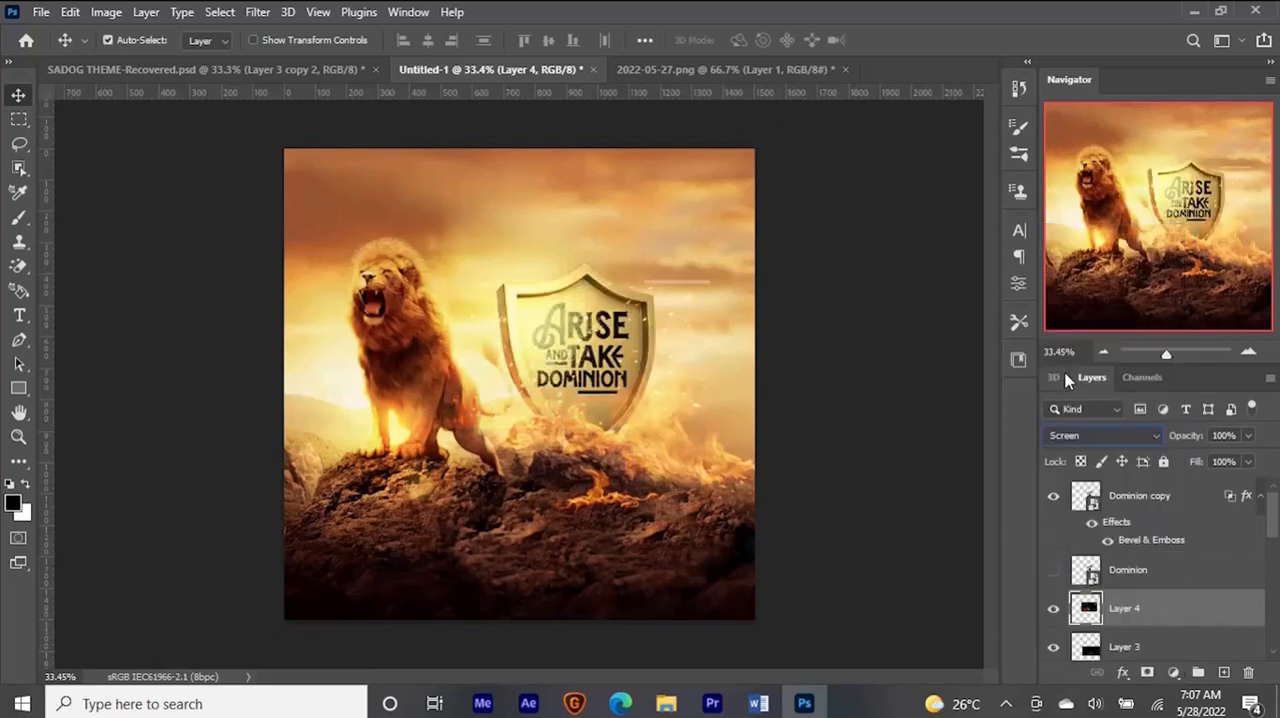
- Move the sparks layer down around the shield's base and adjust its fit with Free Transform
{"action": "left_click_drag", "start_coordinate": [608, 370], "coordinate": [622, 402]}
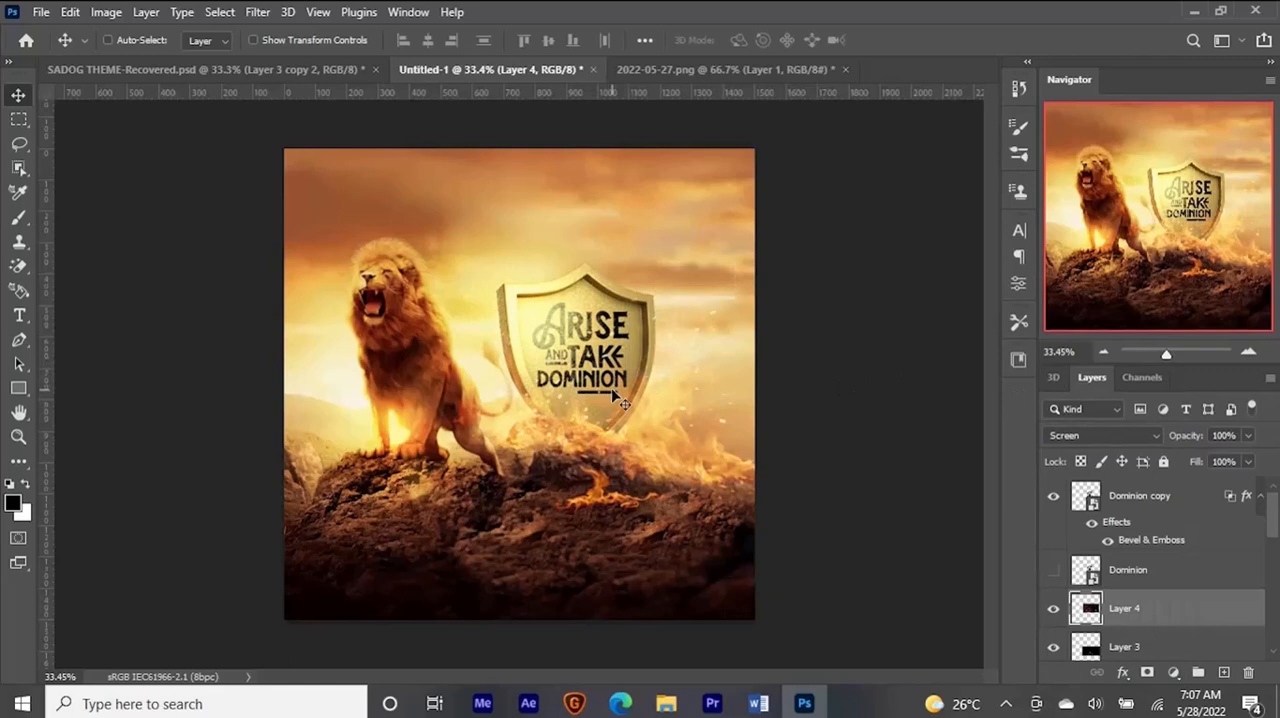
{"action": "key", "text": "ctrl+t"}
{"action": "left_click_drag", "start_coordinate": [731, 303], "coordinate": [673, 364]}
{"action": "key", "text": "Return"}
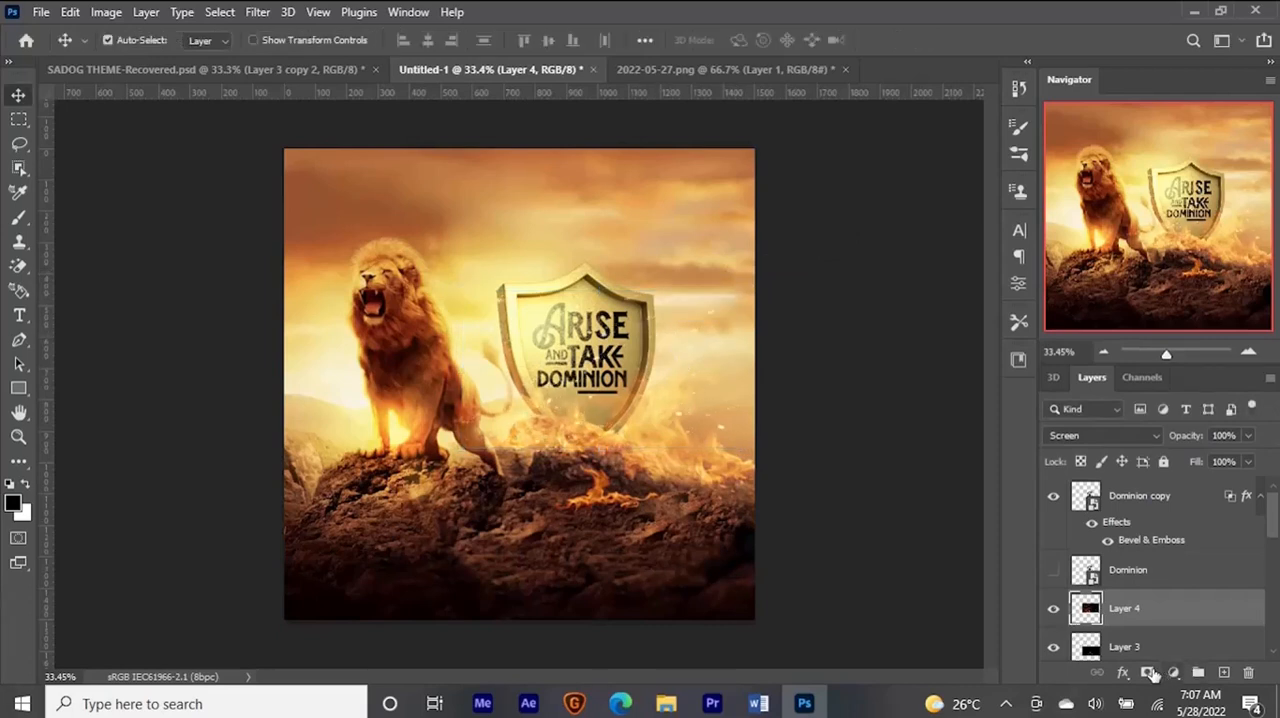
- Add a layer mask to the sparks layer and paint out the sparks over the shield's lettering
{"action": "left_click", "coordinate": [1148, 673]}
{"action": "key", "text": "b"}
{"action": "left_click", "coordinate": [589, 368]}
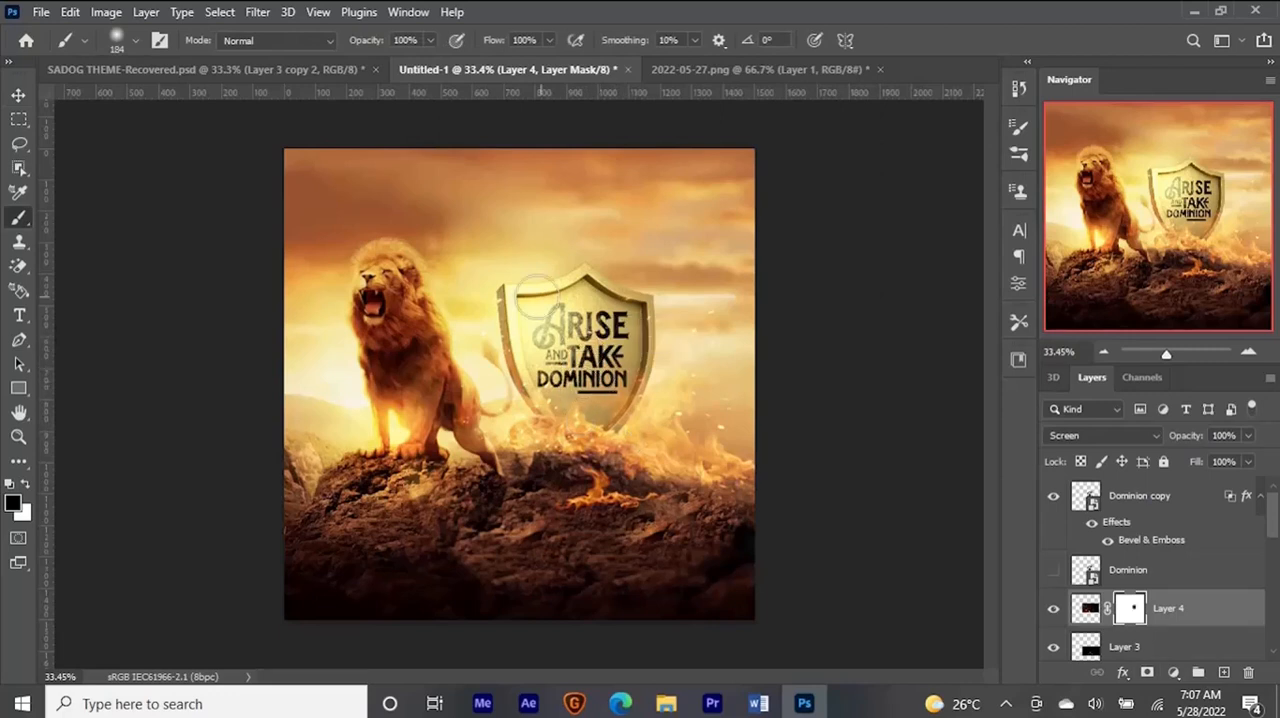
- Fade the remaining sparks on the mask around the shield using brush opacities of 35% and 72%
{"action": "left_click", "coordinate": [429, 43]}
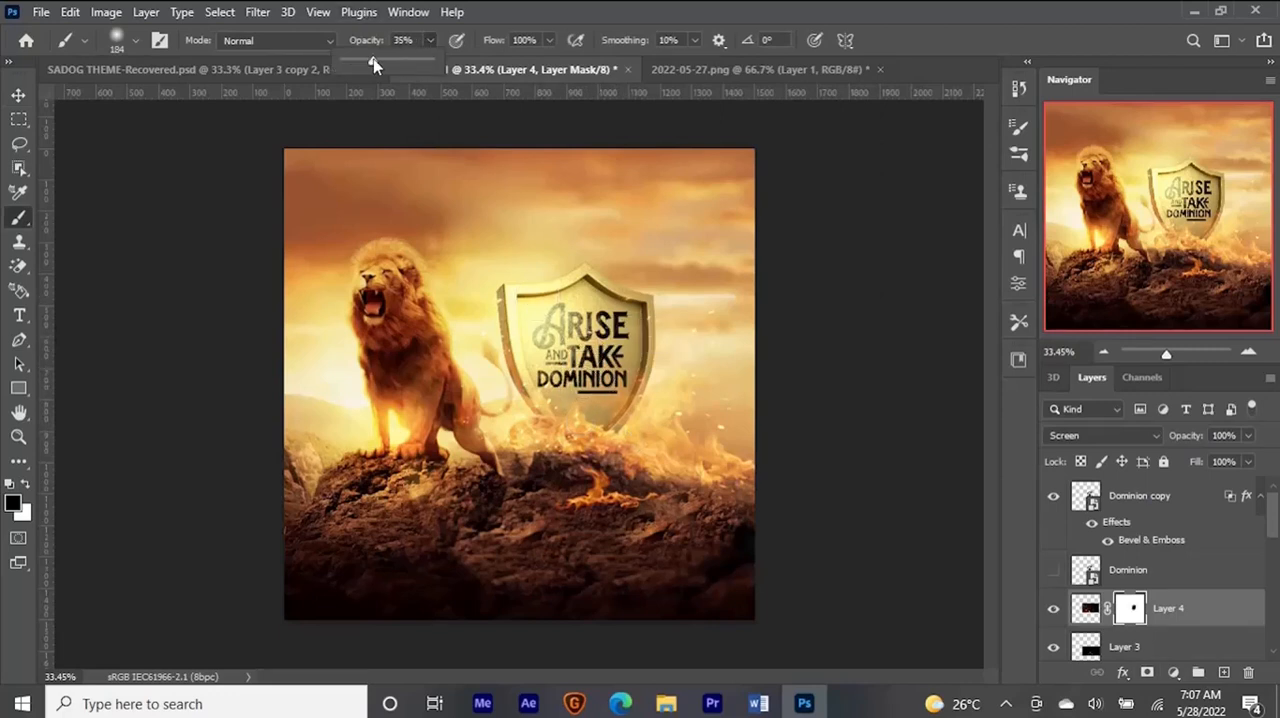
{"action": "left_click", "coordinate": [527, 5]}
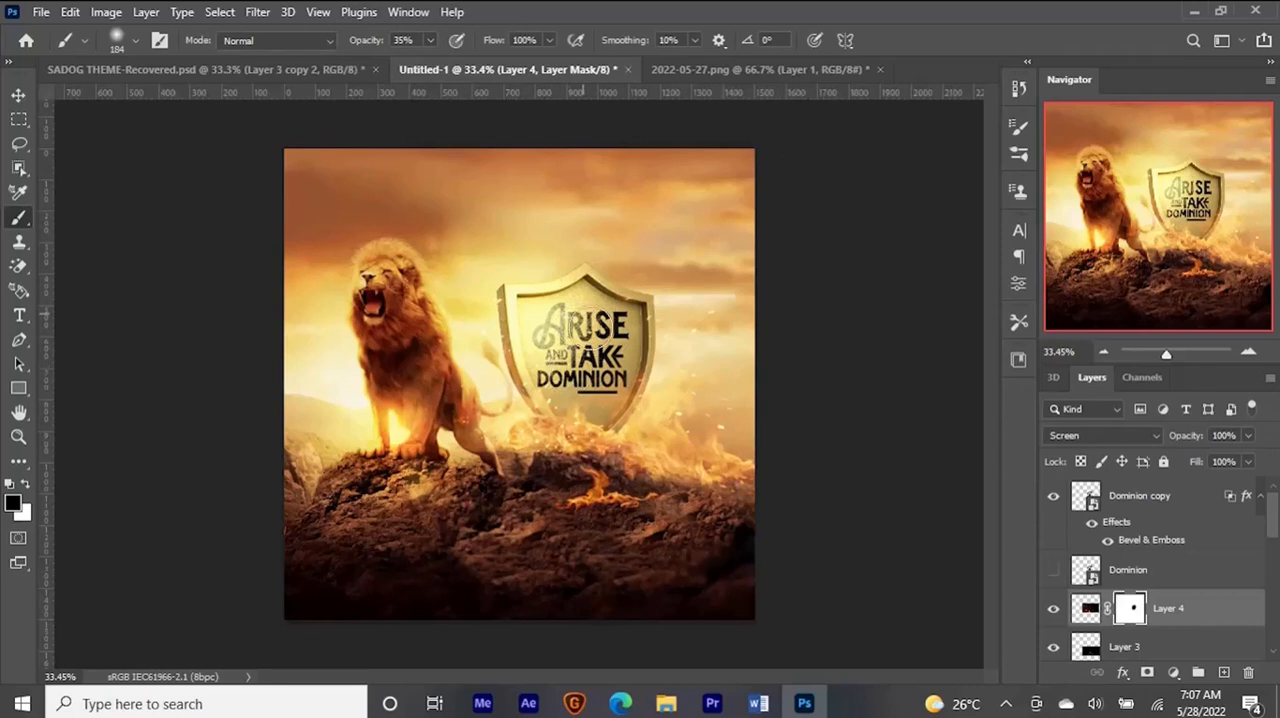
{"action": "mouse_move", "coordinate": [528, 305]}
{"action": "left_mouse_down"}
{"action": "mouse_move", "coordinate": [523, 275]}
{"action": "mouse_move", "coordinate": [562, 318]}
{"action": "left_mouse_up"}
{"action": "left_click", "coordinate": [430, 41]}
{"action": "left_click_drag", "start_coordinate": [456, 65], "coordinate": [464, 65]}
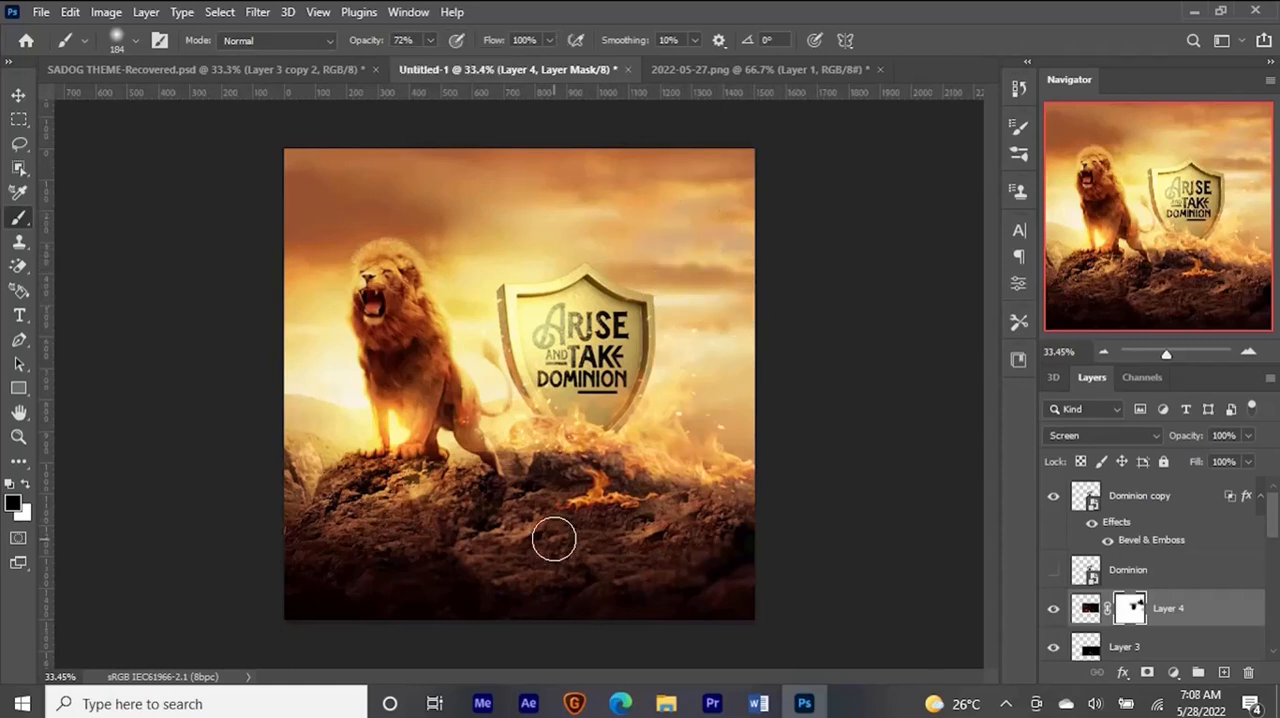
{"action": "key", "text": "v"}
- Duplicate the sparks layer, scale the copy to 181.41%, and position it over the rocks between the lion and shield
{"action": "key", "text": "ctrl+2"}
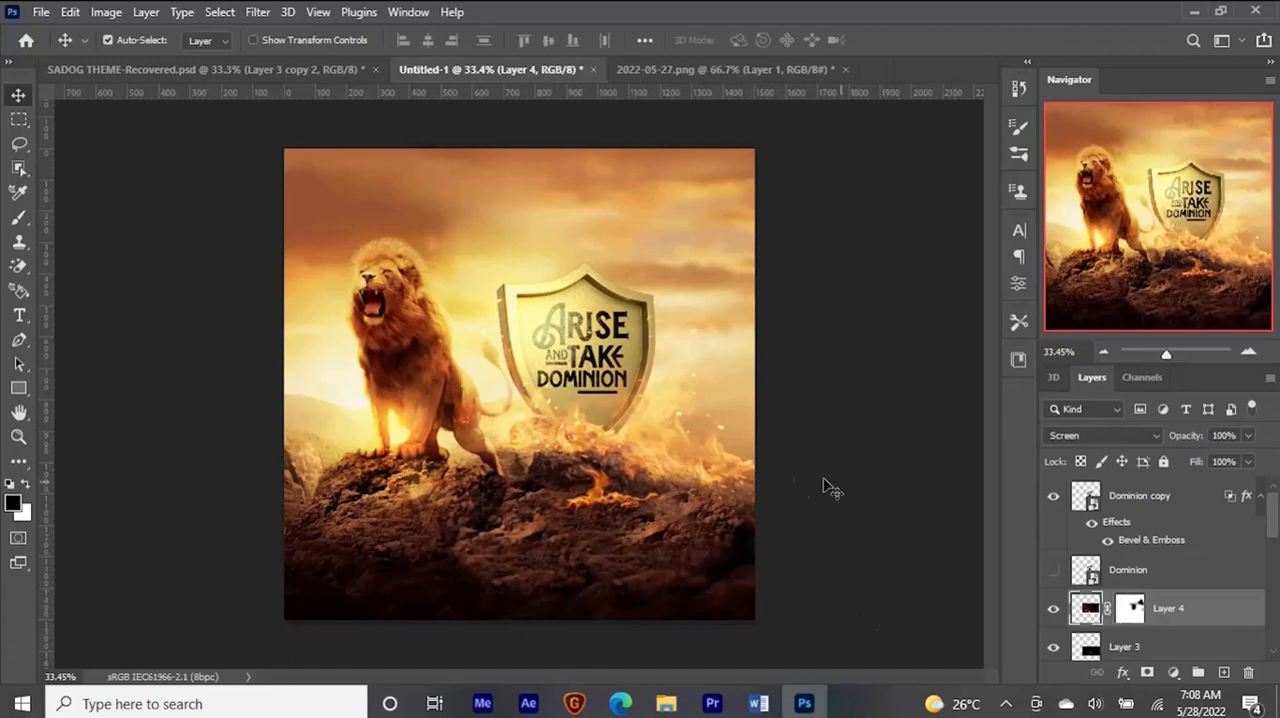
{"action": "key", "text": "ctrl+j"}
{"action": "key", "text": "ctrl+t"}
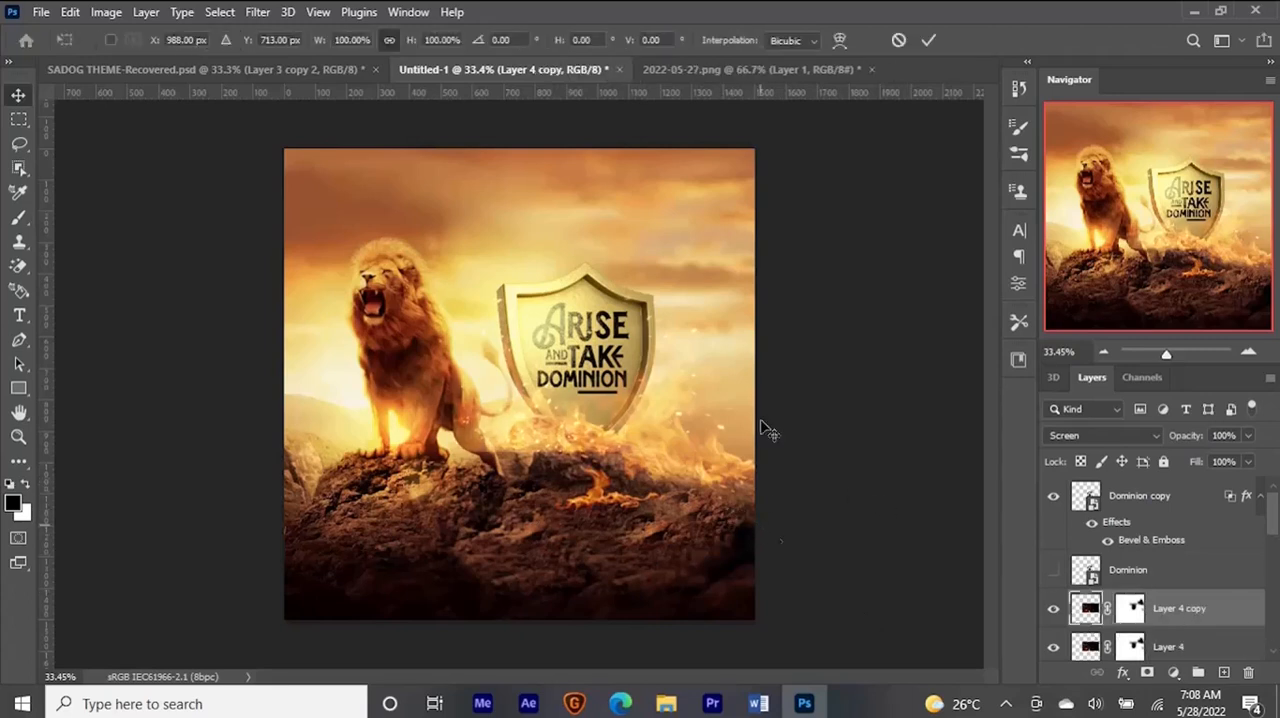
{"action": "left_click_drag", "start_coordinate": [737, 298], "coordinate": [849, 220]}
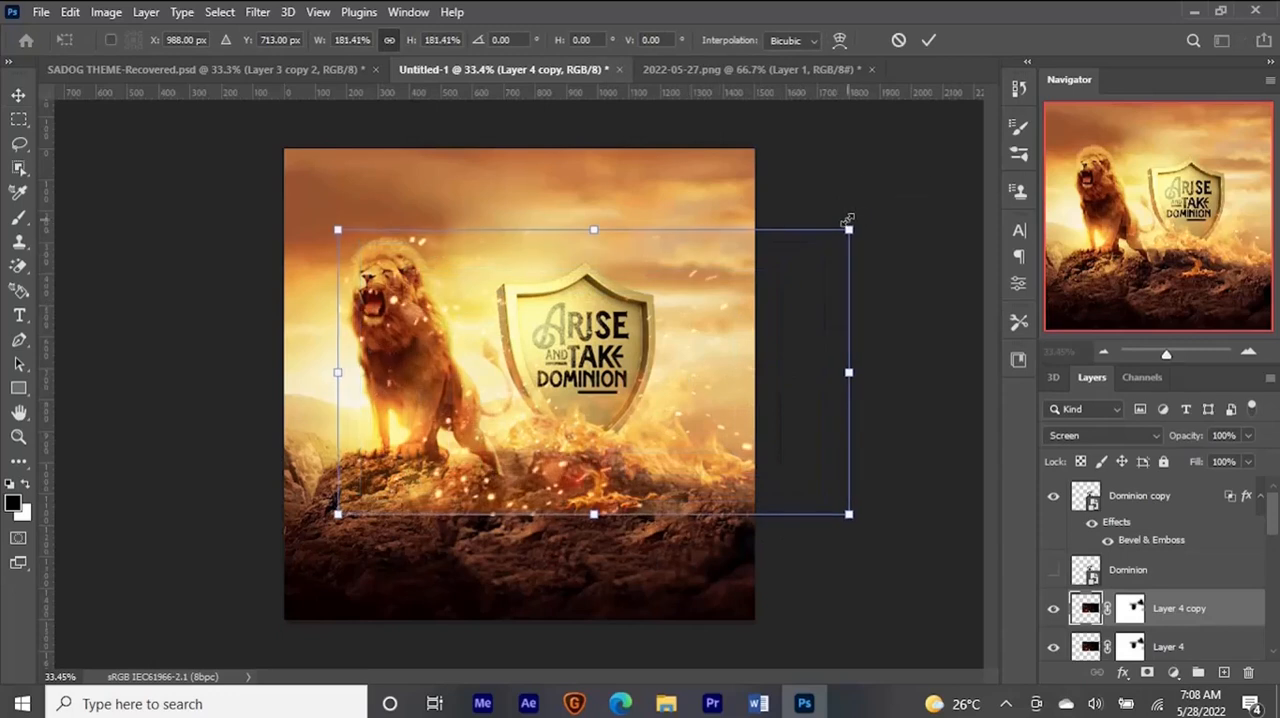
{"action": "left_click_drag", "start_coordinate": [574, 450], "coordinate": [578, 478]}
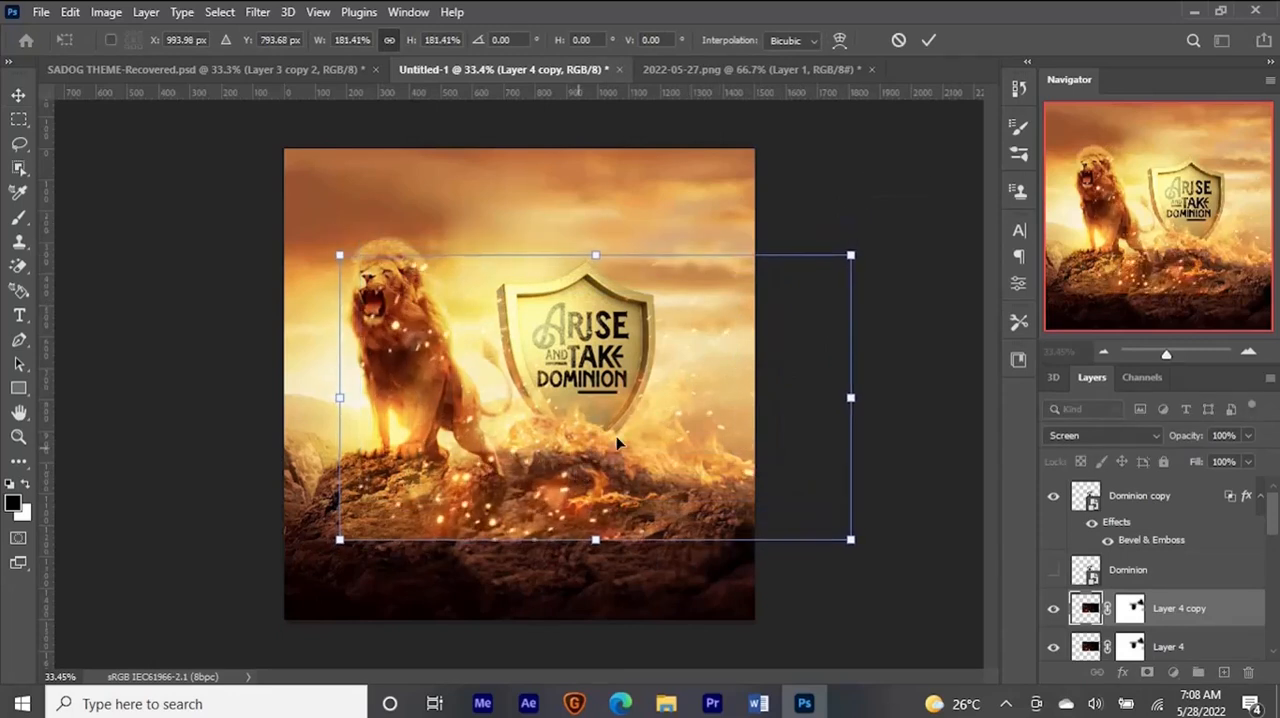
{"action": "key", "text": "Return"}
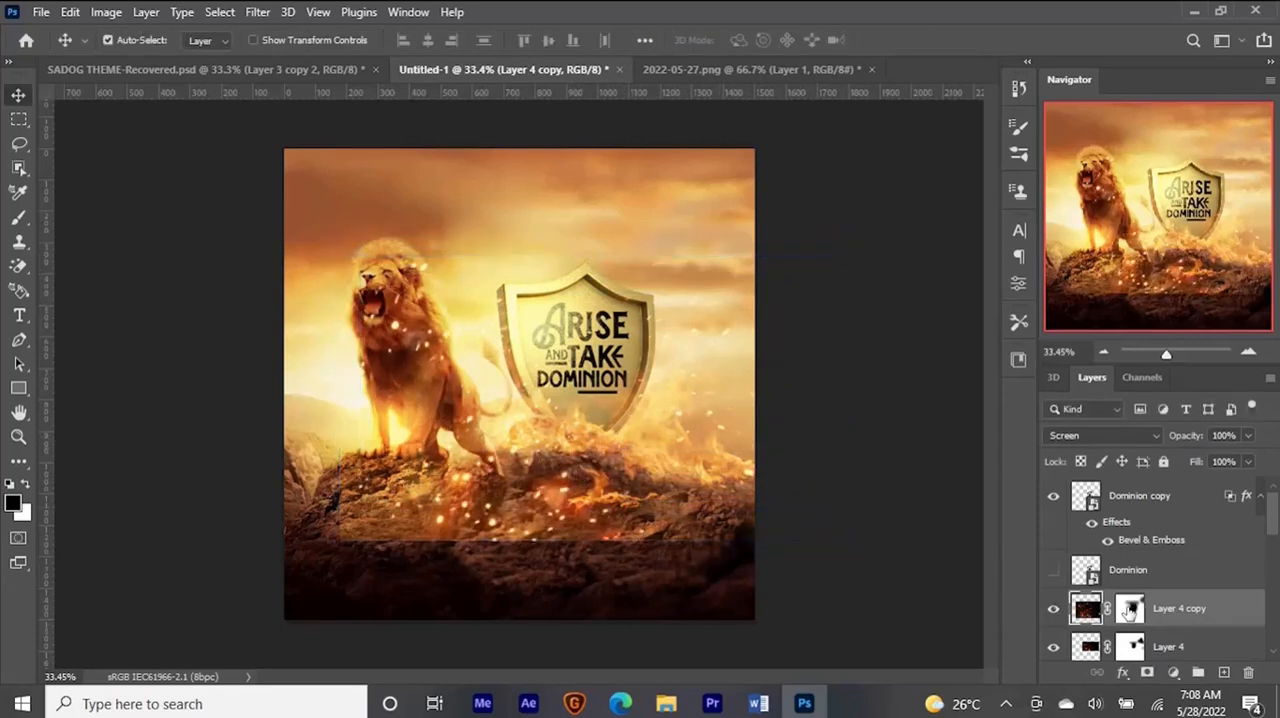
- Mask out the hard lower edge of the enlarged sparks across the dark rocks with a 72% opacity brush
{"action": "left_click", "coordinate": [1129, 612]}
{"action": "key", "text": "b"}
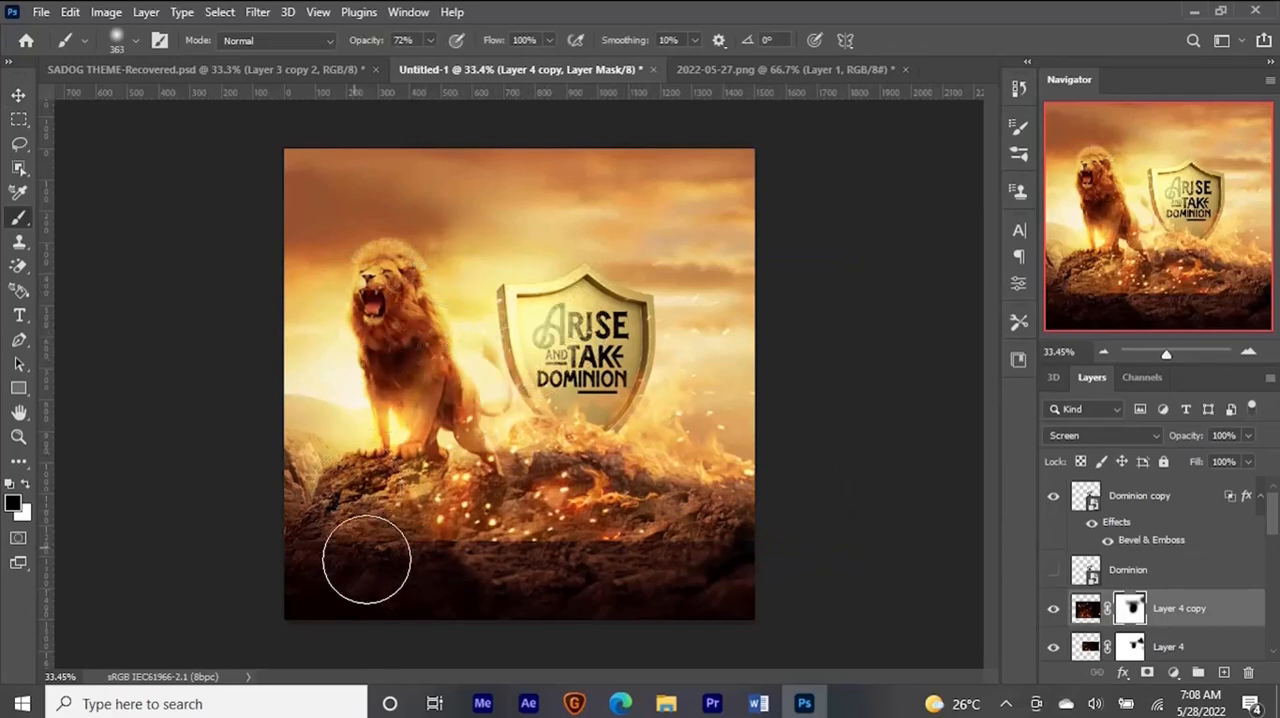
{"action": "left_click_drag", "start_coordinate": [366, 560], "coordinate": [410, 575]}
{"action": "mouse_move", "coordinate": [490, 560]}
{"action": "left_mouse_down"}
{"action": "mouse_move", "coordinate": [434, 541]}
{"action": "mouse_move", "coordinate": [496, 552]}
{"action": "mouse_move", "coordinate": [457, 563]}
{"action": "mouse_move", "coordinate": [480, 551]}
{"action": "left_mouse_up"}
{"action": "mouse_move", "coordinate": [571, 549]}
{"action": "left_mouse_down"}
{"action": "mouse_move", "coordinate": [600, 564]}
{"action": "mouse_move", "coordinate": [557, 563]}
{"action": "mouse_move", "coordinate": [627, 553]}
{"action": "mouse_move", "coordinate": [542, 599]}
{"action": "left_mouse_up"}
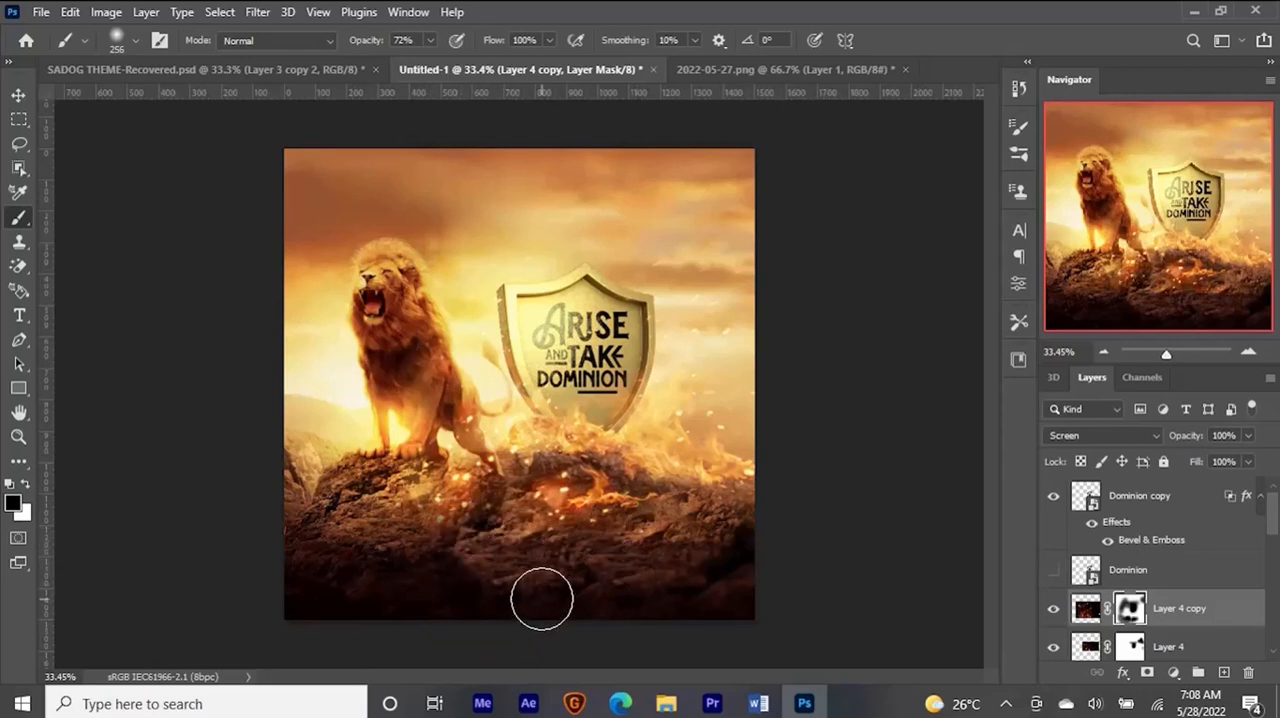
- Paint out the excess sparks on the enlarged layer's mask across the rocks below the lion and shield
{"action": "key", "text": "ctrl+minus"}
{"action": "key", "text": "ctrl+minus"}
{"action": "key", "text": "ctrl+minus"}
{"action": "key", "text": "ctrl+plus"}
{"action": "key", "text": "ctrl+plus"}
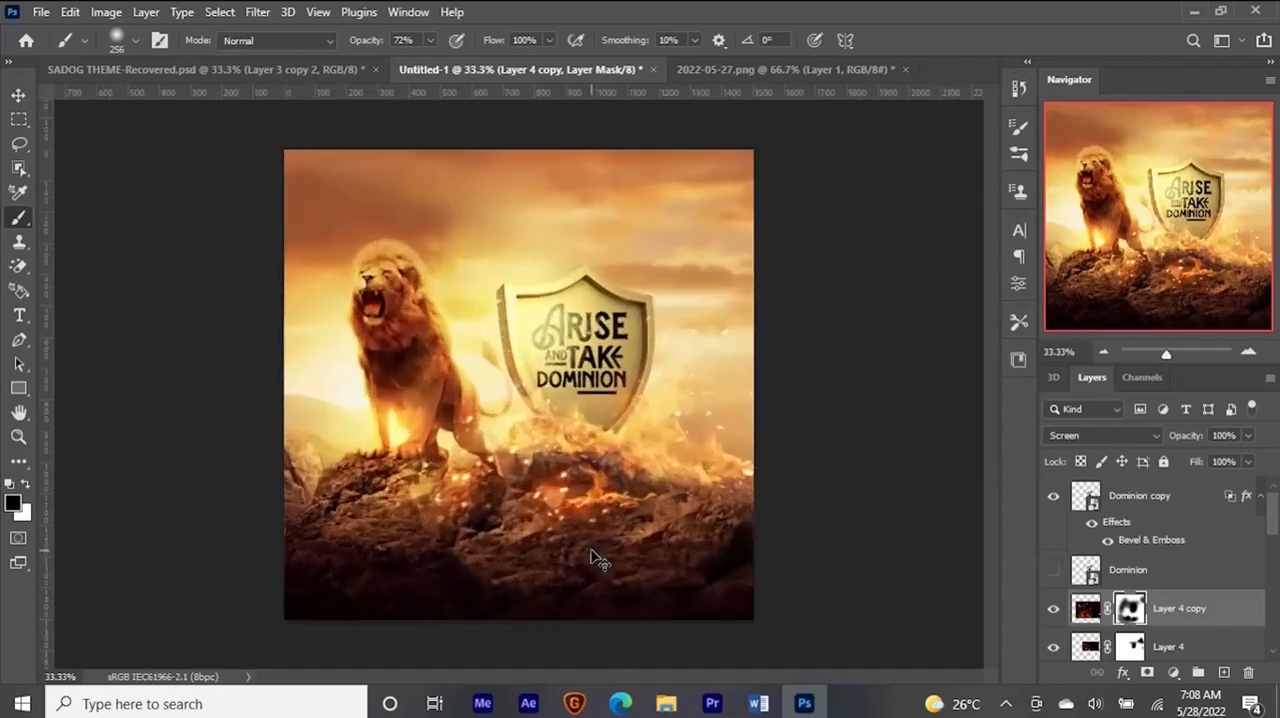
{"action": "left_click_drag", "start_coordinate": [540, 488], "coordinate": [508, 528]}
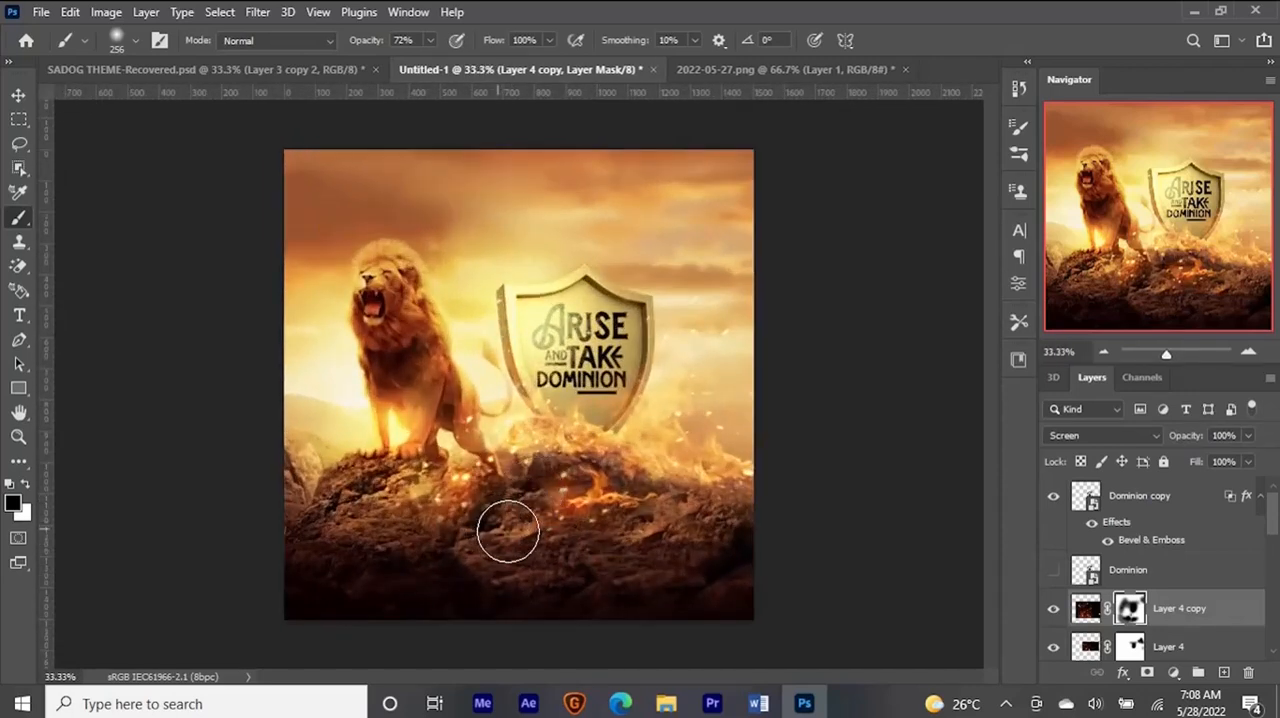
{"action": "mouse_move", "coordinate": [408, 537]}
{"action": "left_mouse_down"}
{"action": "mouse_move", "coordinate": [473, 535]}
{"action": "mouse_move", "coordinate": [410, 510]}
{"action": "mouse_move", "coordinate": [464, 518]}
{"action": "mouse_move", "coordinate": [412, 502]}
{"action": "mouse_move", "coordinate": [461, 507]}
{"action": "mouse_move", "coordinate": [414, 488]}
{"action": "mouse_move", "coordinate": [459, 517]}
{"action": "left_mouse_up"}
{"action": "key", "text": "ctrl+minus"}
{"action": "key", "text": "ctrl+plus"}
{"action": "key", "text": "ctrl+plus"}
{"action": "key", "text": "ctrl+minus"}
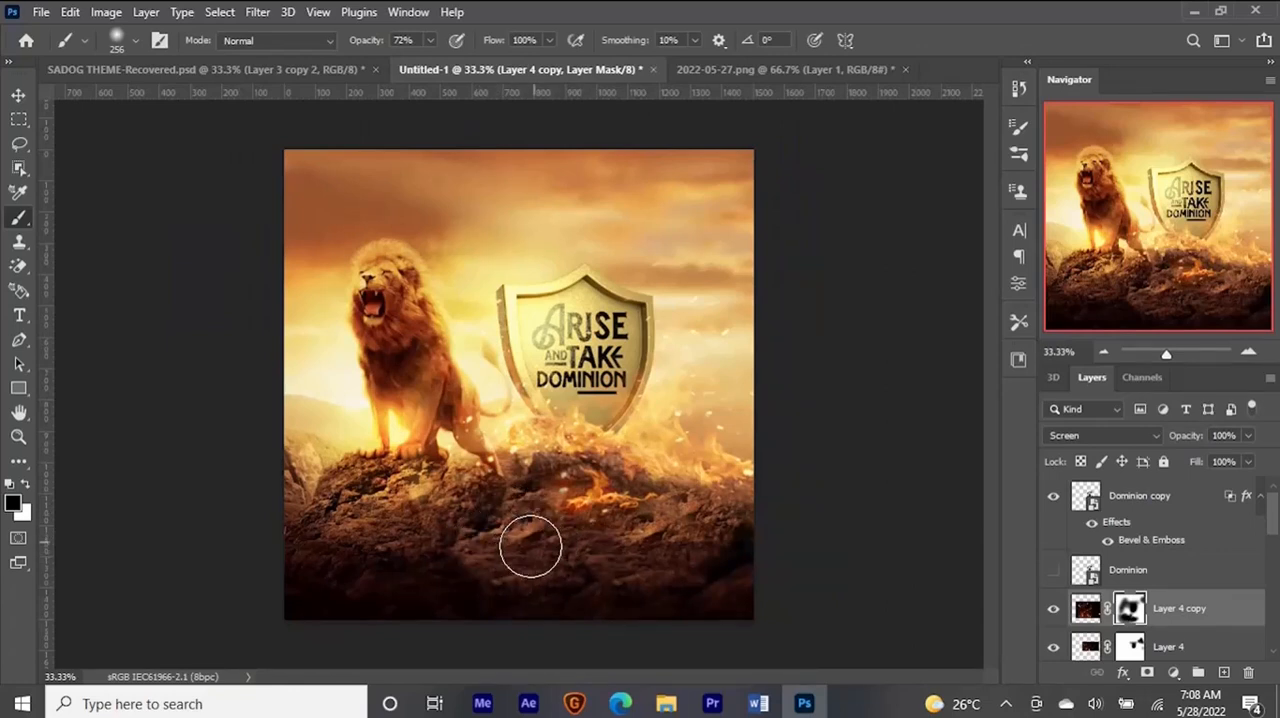
- Compare the image with and without the enlarged sparks, and refine the spark masks beside the shield and over the flames
{"action": "key", "text": "v"}
{"action": "left_click", "coordinate": [1053, 609]}
{"action": "left_click", "coordinate": [1053, 609]}
{"action": "left_click", "coordinate": [1052, 612]}
{"action": "left_click", "coordinate": [1052, 612]}
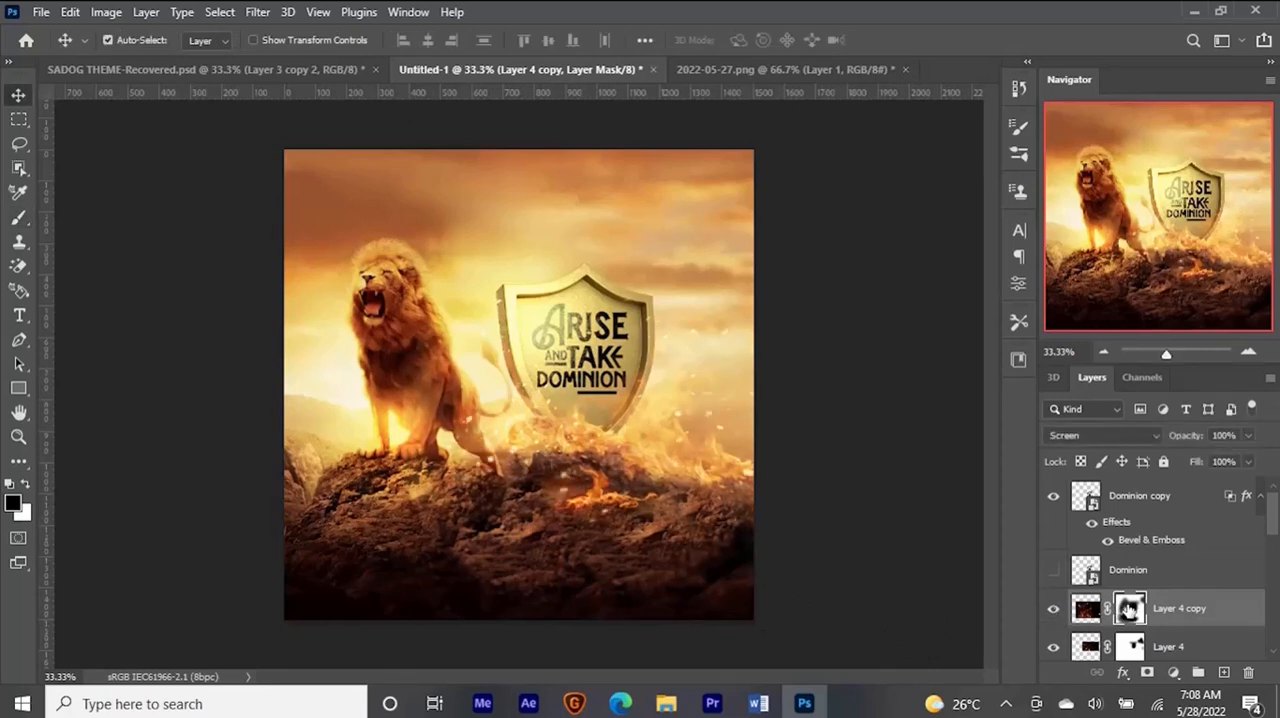
{"action": "key", "text": "b"}
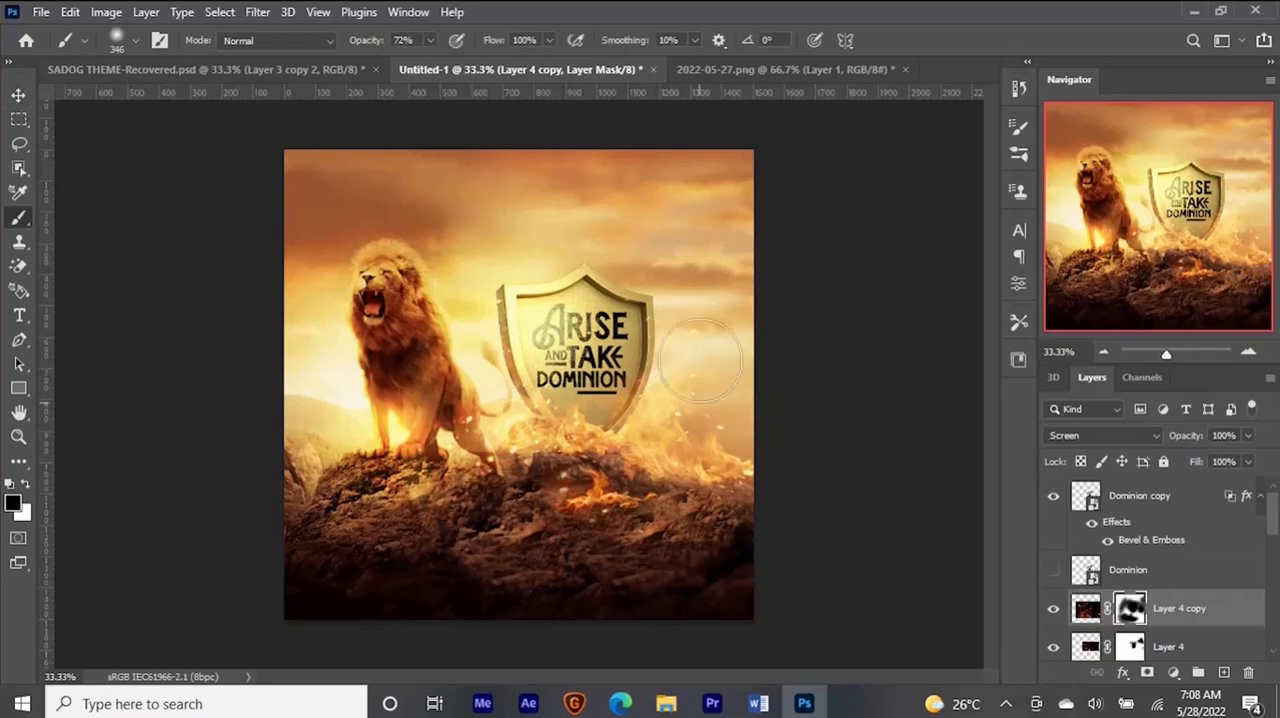
{"action": "left_click", "coordinate": [700, 360], "text": "ctrl"}
{"action": "key", "text": "x"}
{"action": "left_click_drag", "start_coordinate": [689, 438], "coordinate": [652, 434]}
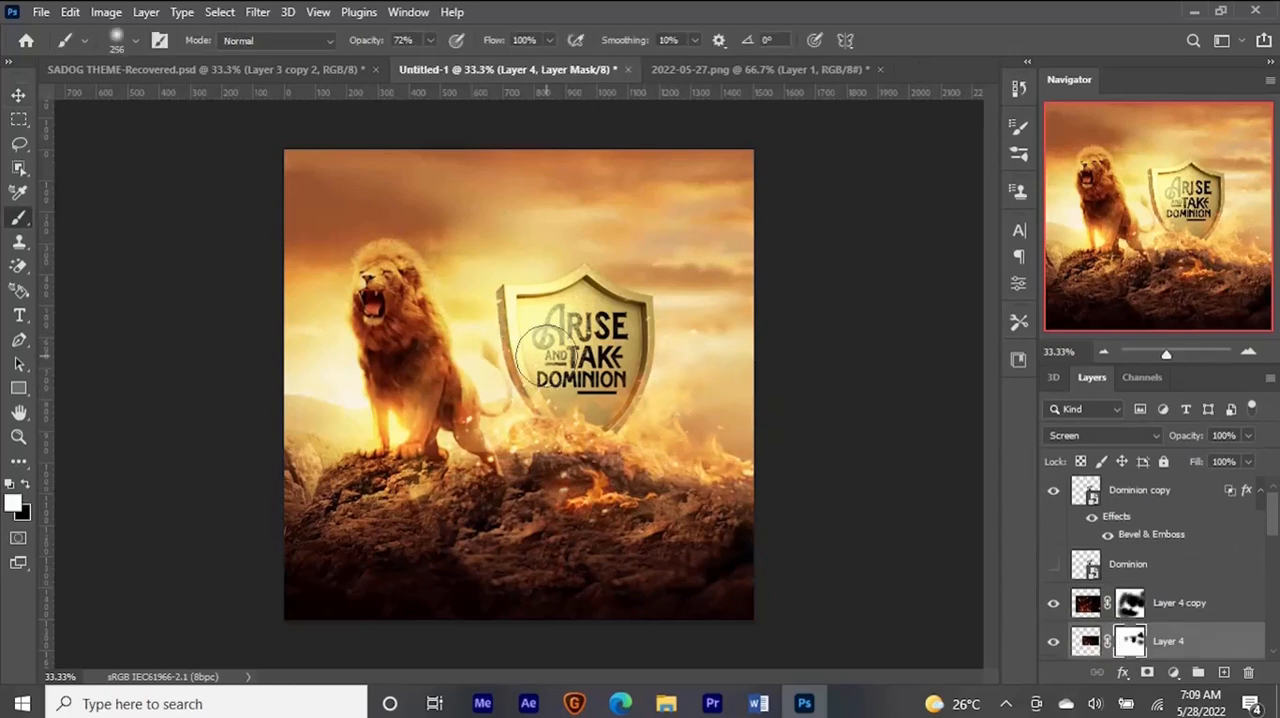
- Duplicate the Layer 4 copy sparks layer and move the duplicate up into the sky above the lion
{"action": "key", "text": "v"}
{"action": "left_click", "coordinate": [1180, 603]}
{"action": "key", "text": "ctrl+j"}
{"action": "left_click_drag", "start_coordinate": [540, 457], "coordinate": [417, 174]}
- Fade the sky sparks above the lion on their layer mask with a large black brush at 34% opacity
{"action": "left_click", "coordinate": [1130, 603]}
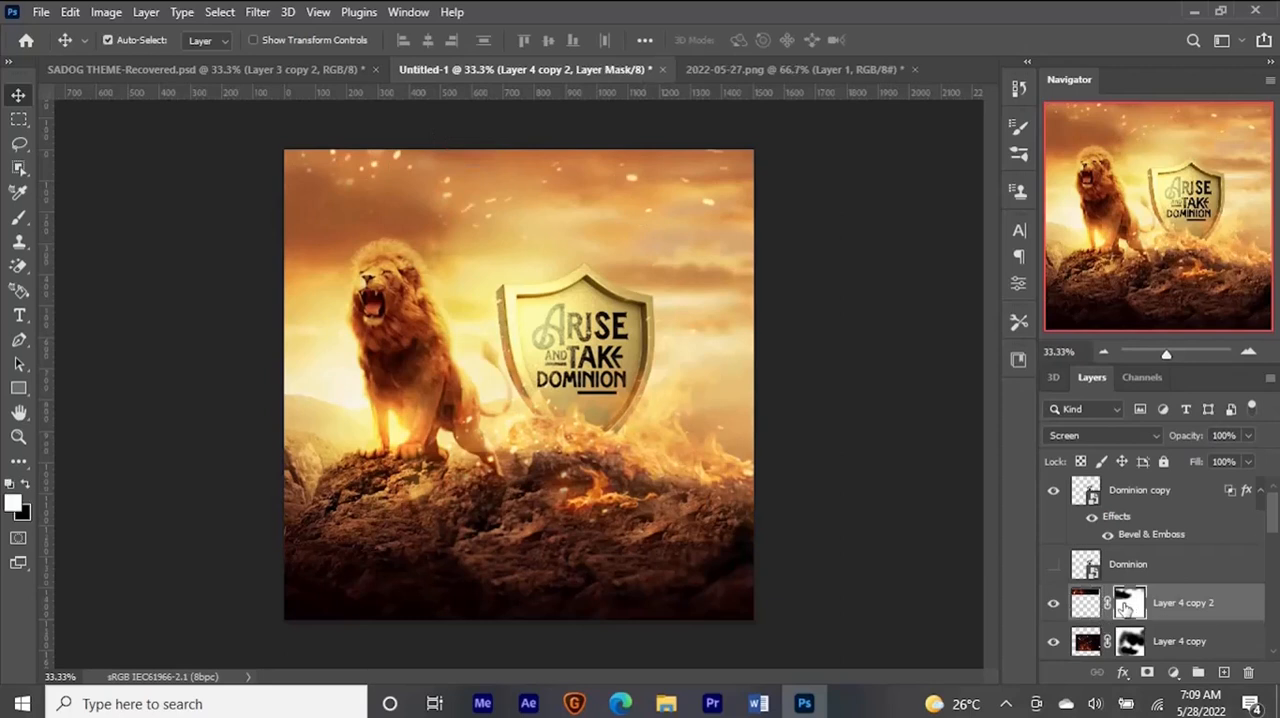
{"action": "key", "text": "b"}
{"action": "left_click", "coordinate": [430, 40]}
{"action": "left_click", "coordinate": [399, 61]}
{"action": "key", "text": "x"}
{"action": "mouse_move", "coordinate": [486, 229]}
{"action": "left_mouse_down"}
{"action": "mouse_move", "coordinate": [502, 218]}
{"action": "mouse_move", "coordinate": [367, 179]}
{"action": "left_mouse_up"}
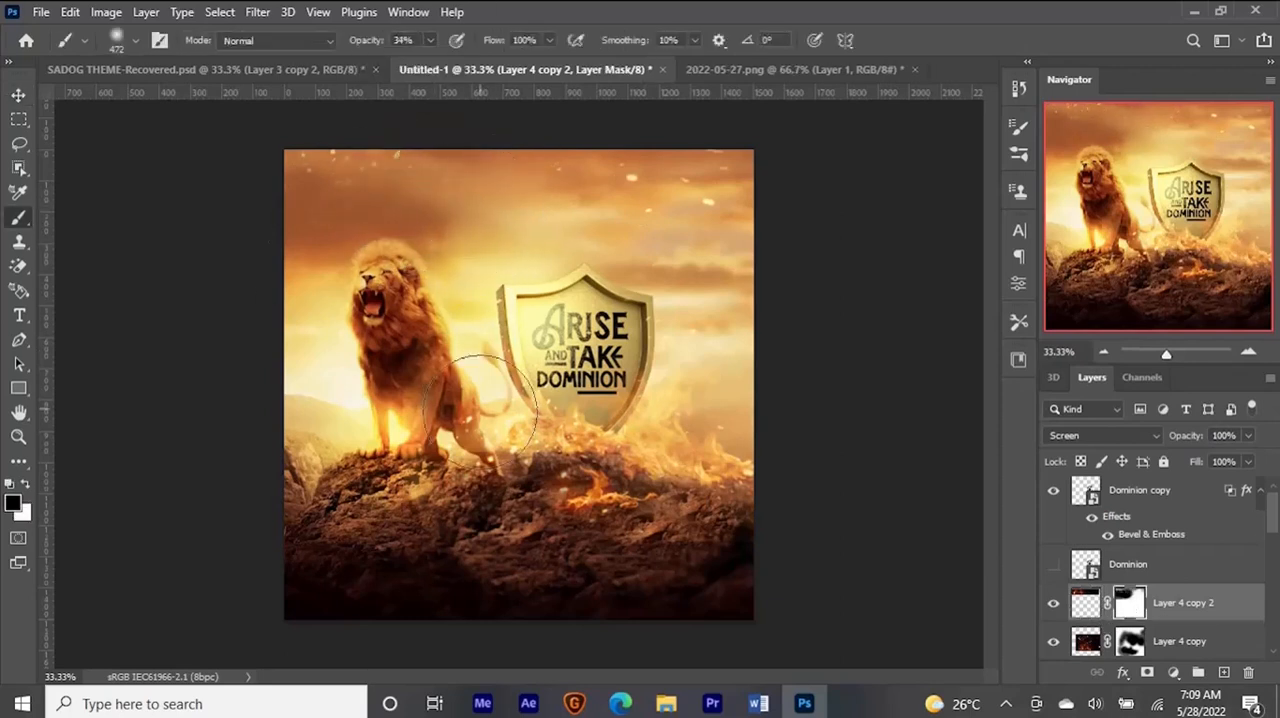
{"action": "key", "text": "v"}
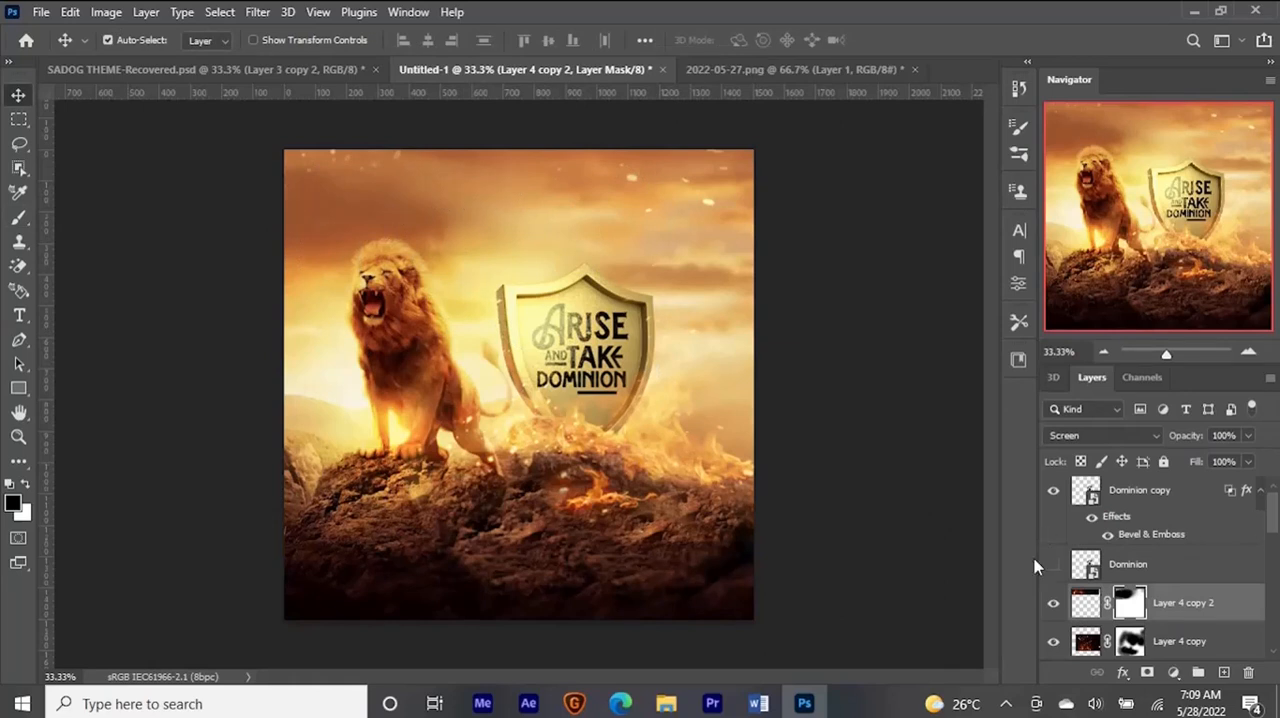
- Add a Black & White adjustment layer directly above Layer 2 copy 7 and set its Reds to 30
{"action": "scroll", "coordinate": [1180, 580], "scroll_direction": "down", "scroll_amount": 5}
{"action": "left_click", "coordinate": [1214, 604]}
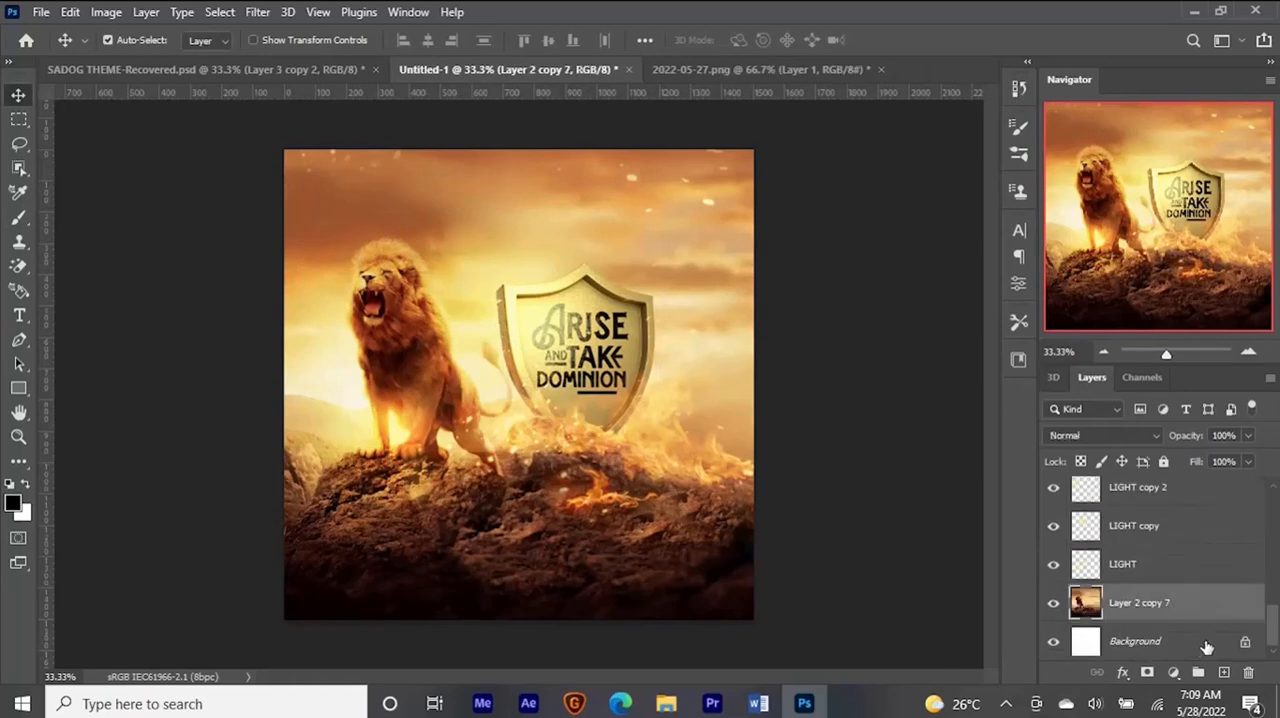
{"action": "left_click", "coordinate": [1174, 672]}
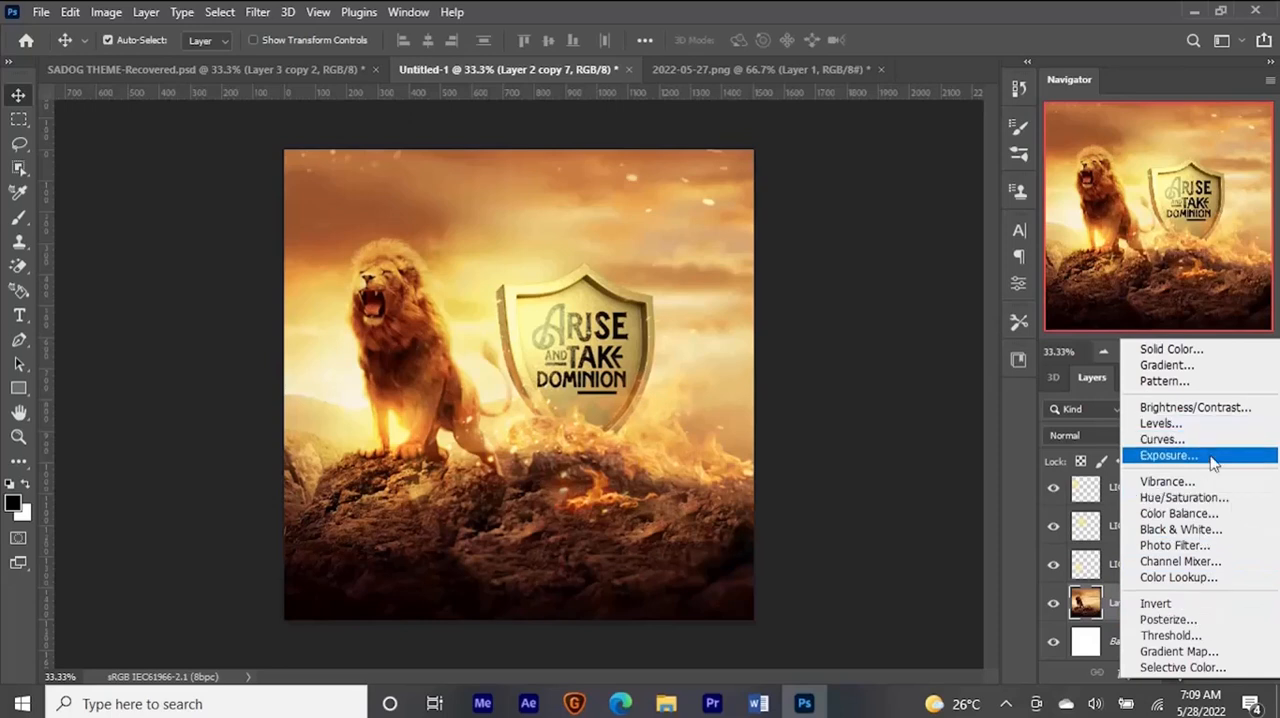
{"action": "left_click", "coordinate": [1200, 535]}
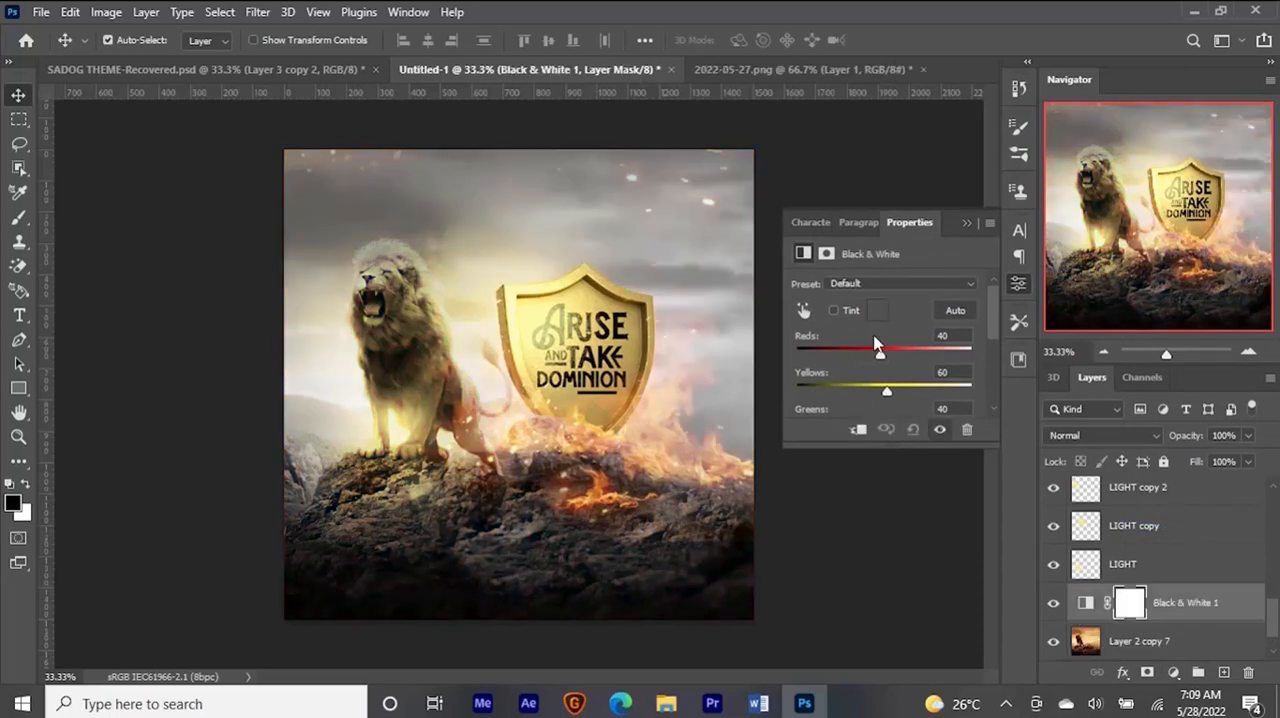
{"action": "left_click_drag", "start_coordinate": [869, 351], "coordinate": [878, 358]}
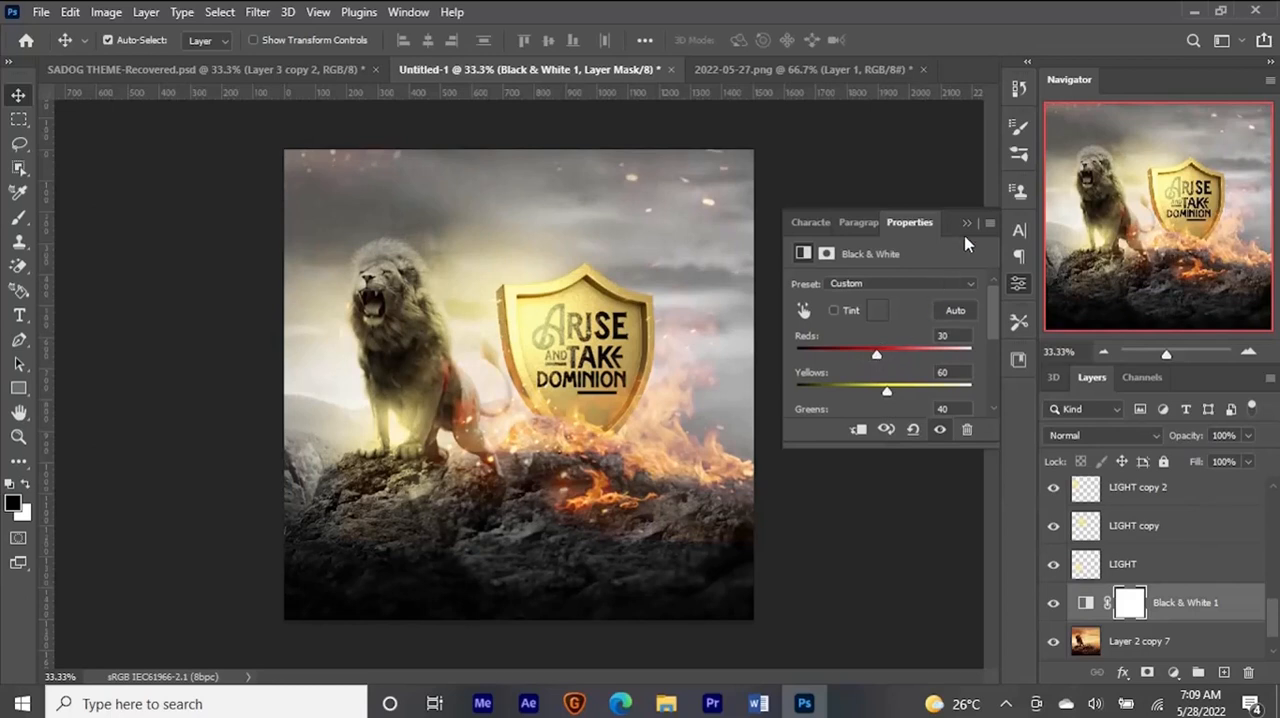
{"action": "left_click", "coordinate": [966, 223]}
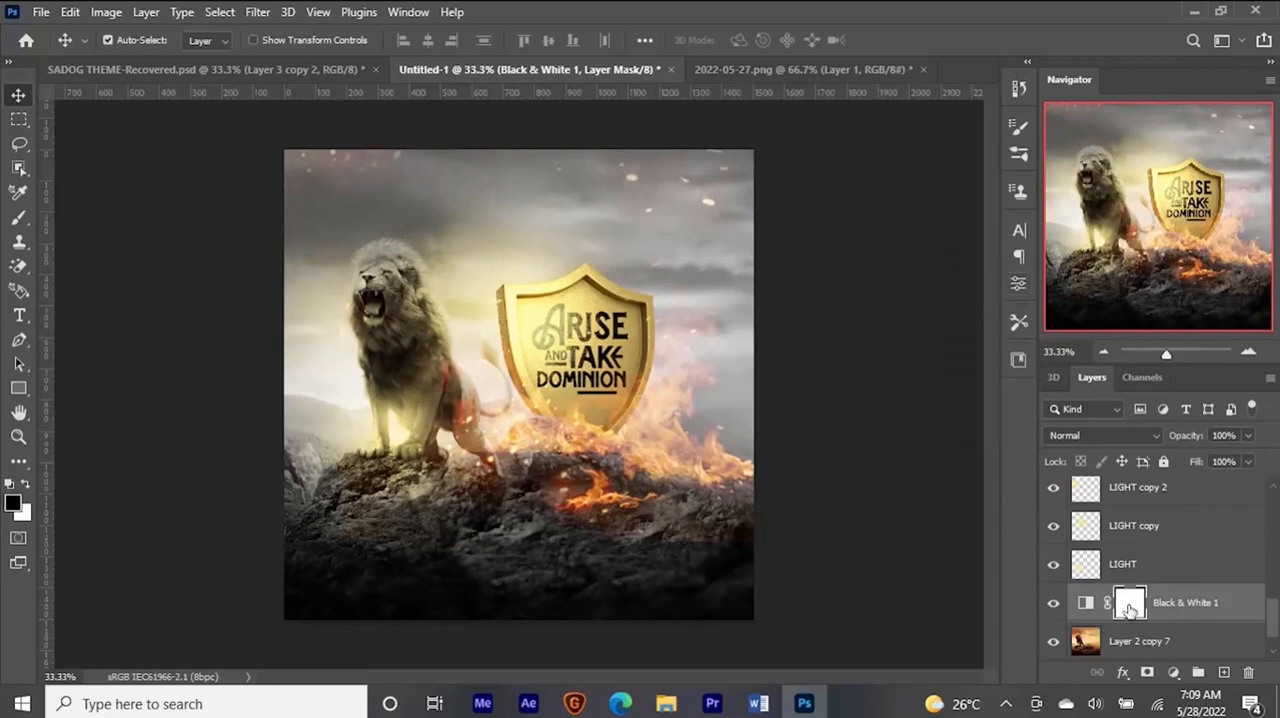
- Invert the Black & White mask and paint white at 28% opacity to partly desaturate the sky around the shield
{"action": "key", "text": "ctrl+i"}
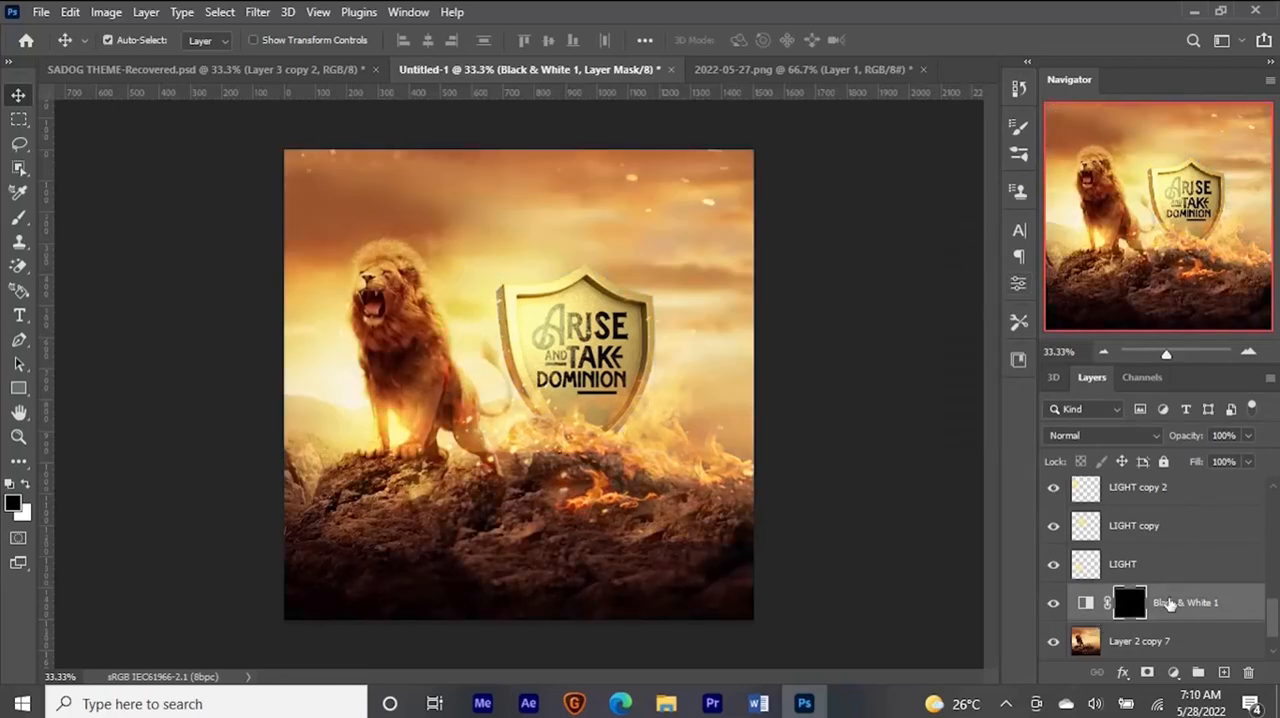
{"action": "key", "text": "b"}
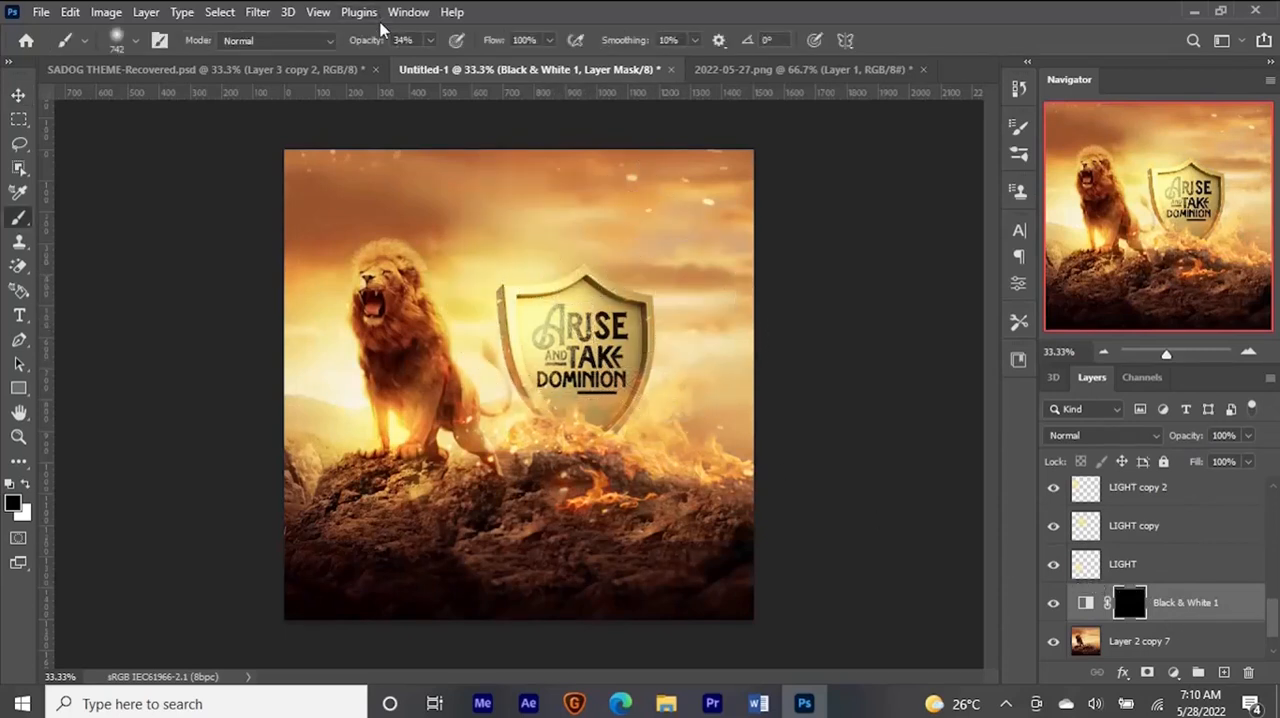
{"action": "left_click", "coordinate": [430, 41]}
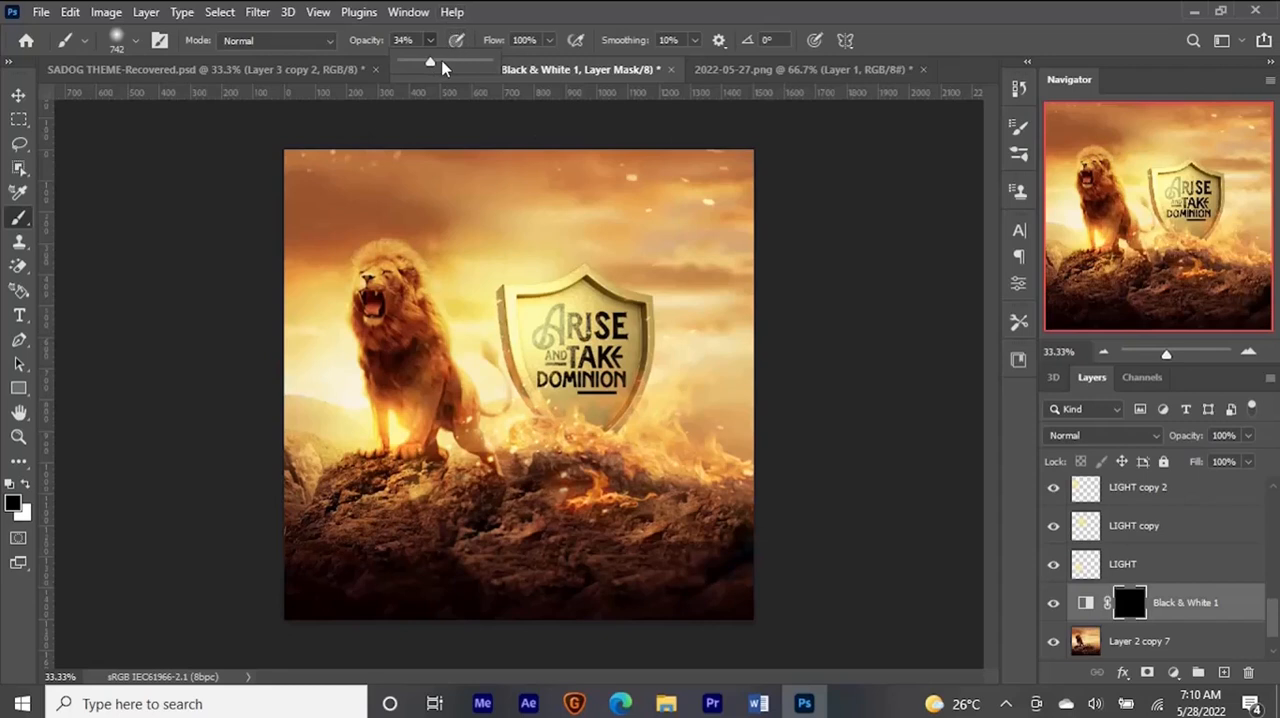
{"action": "left_click", "coordinate": [501, 10]}
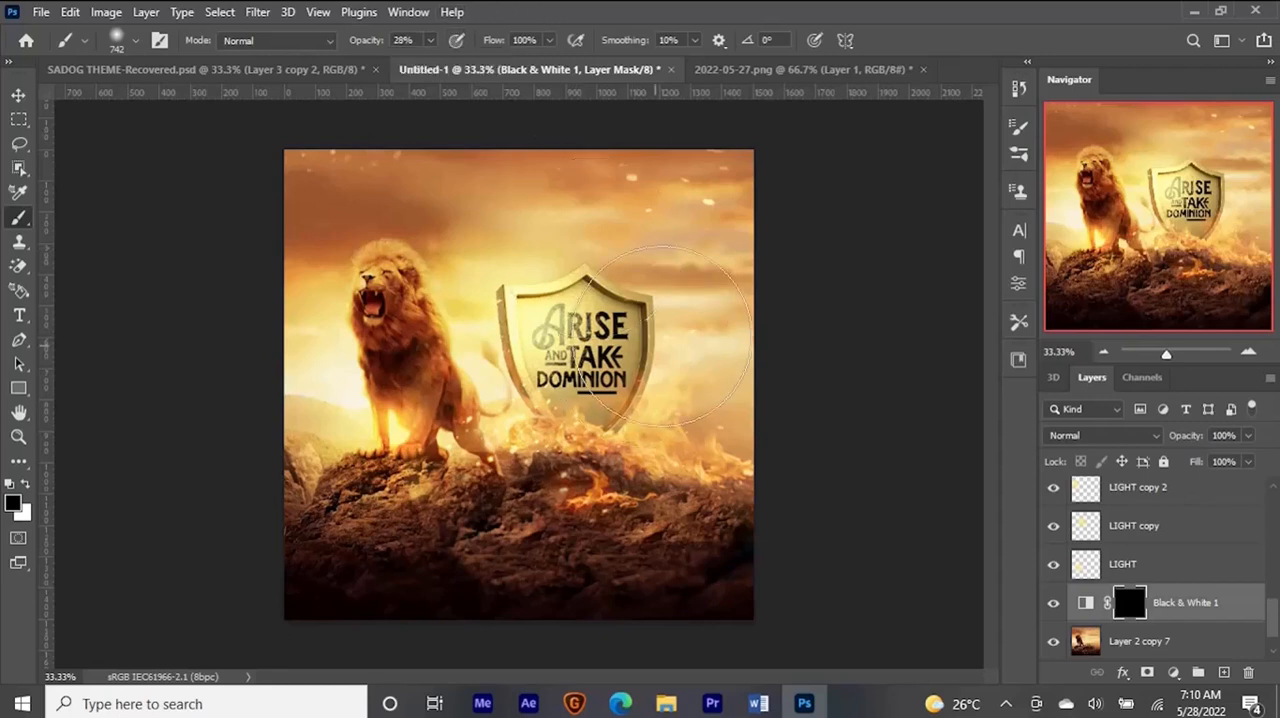
{"action": "key", "text": "x"}
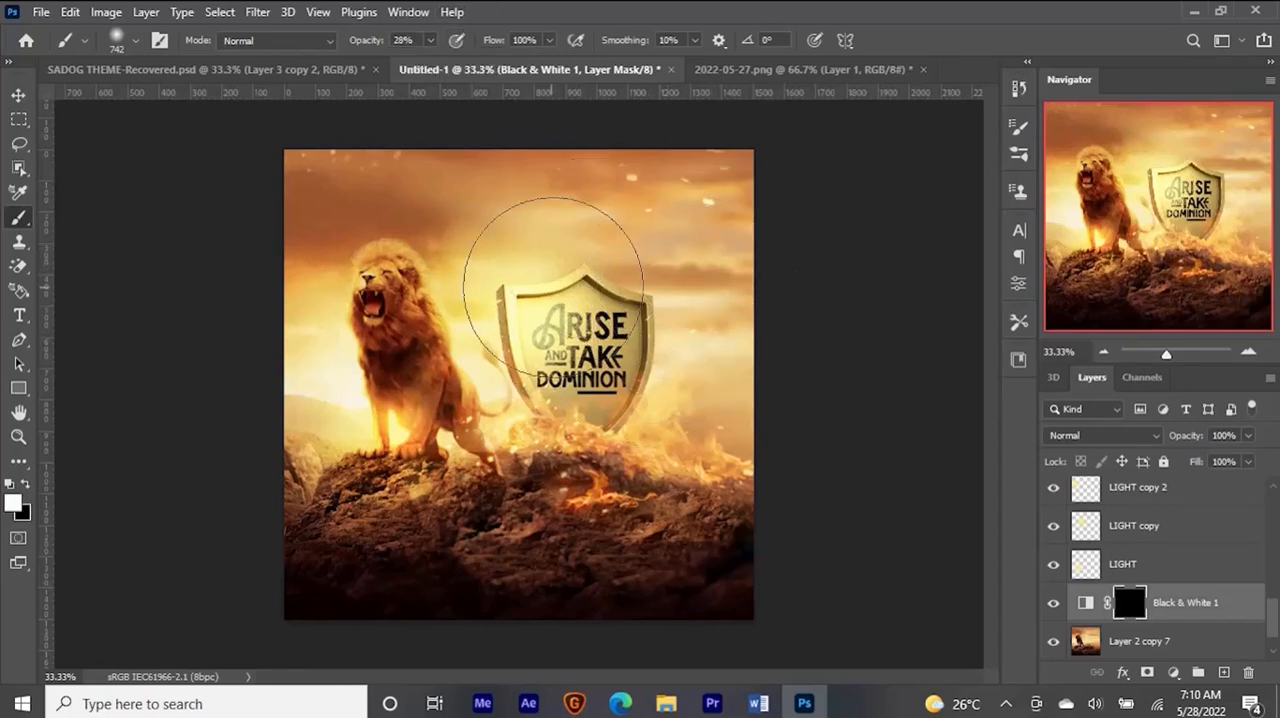
{"action": "left_click_drag", "start_coordinate": [606, 298], "coordinate": [599, 300]}
{"action": "mouse_move", "coordinate": [684, 352]}
{"action": "left_mouse_down"}
{"action": "mouse_move", "coordinate": [714, 364]}
{"action": "mouse_move", "coordinate": [709, 384]}
{"action": "mouse_move", "coordinate": [684, 341]}
{"action": "mouse_move", "coordinate": [590, 301]}
{"action": "mouse_move", "coordinate": [555, 310]}
{"action": "left_mouse_up"}
{"action": "left_click", "coordinate": [682, 358]}
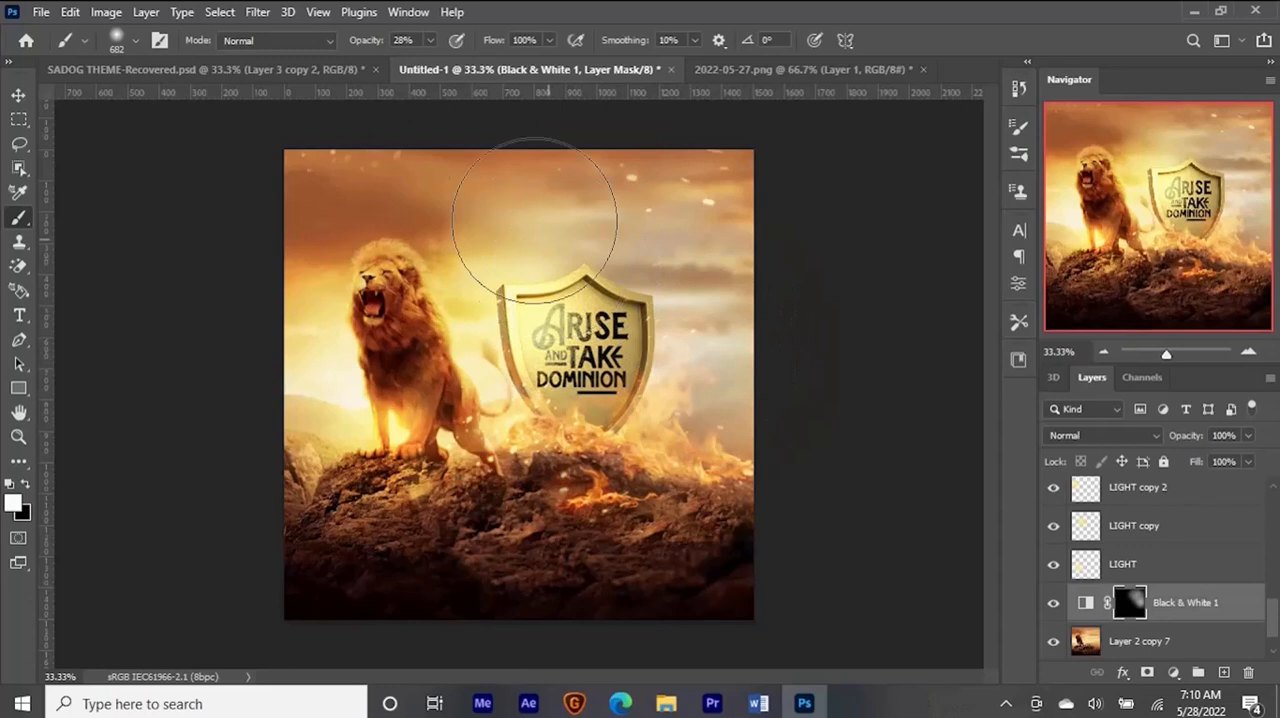
- Lower the brush opacity to 22% and extend the soft desaturation across the sky above and beside the shield
{"action": "left_click_drag", "start_coordinate": [425, 69], "coordinate": [428, 68]}
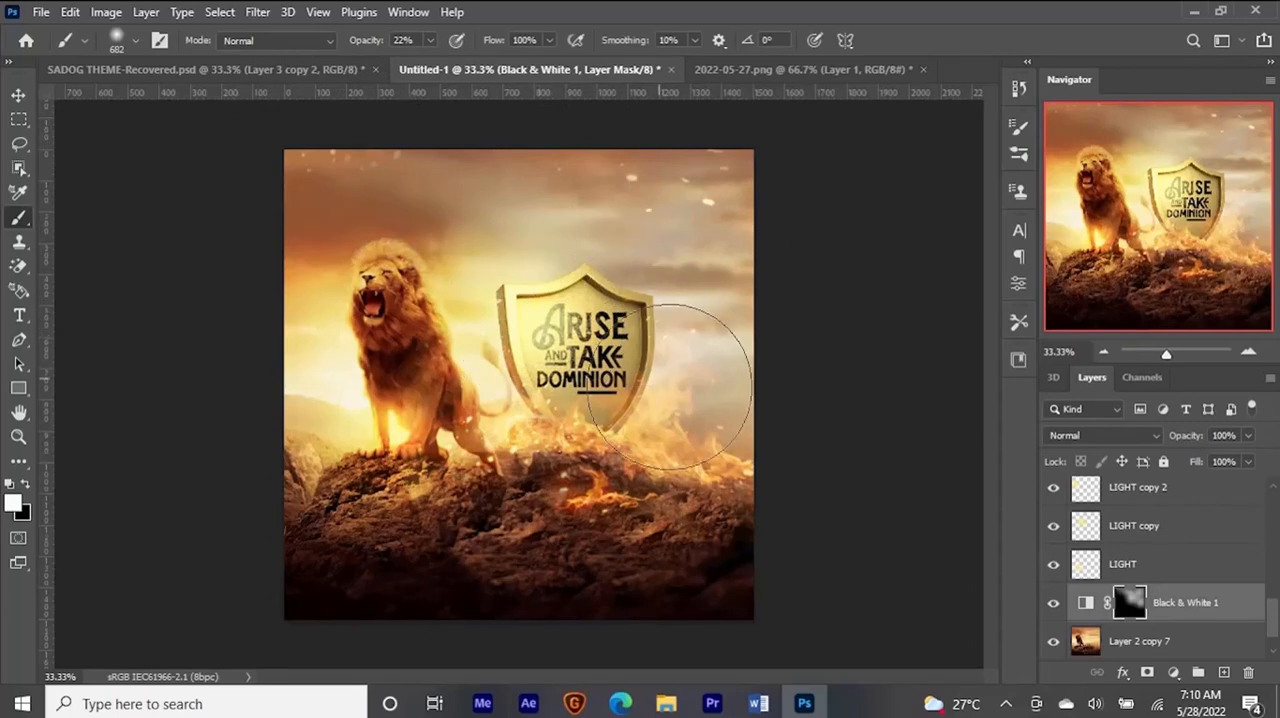
{"action": "key", "text": "ctrl+minus"}
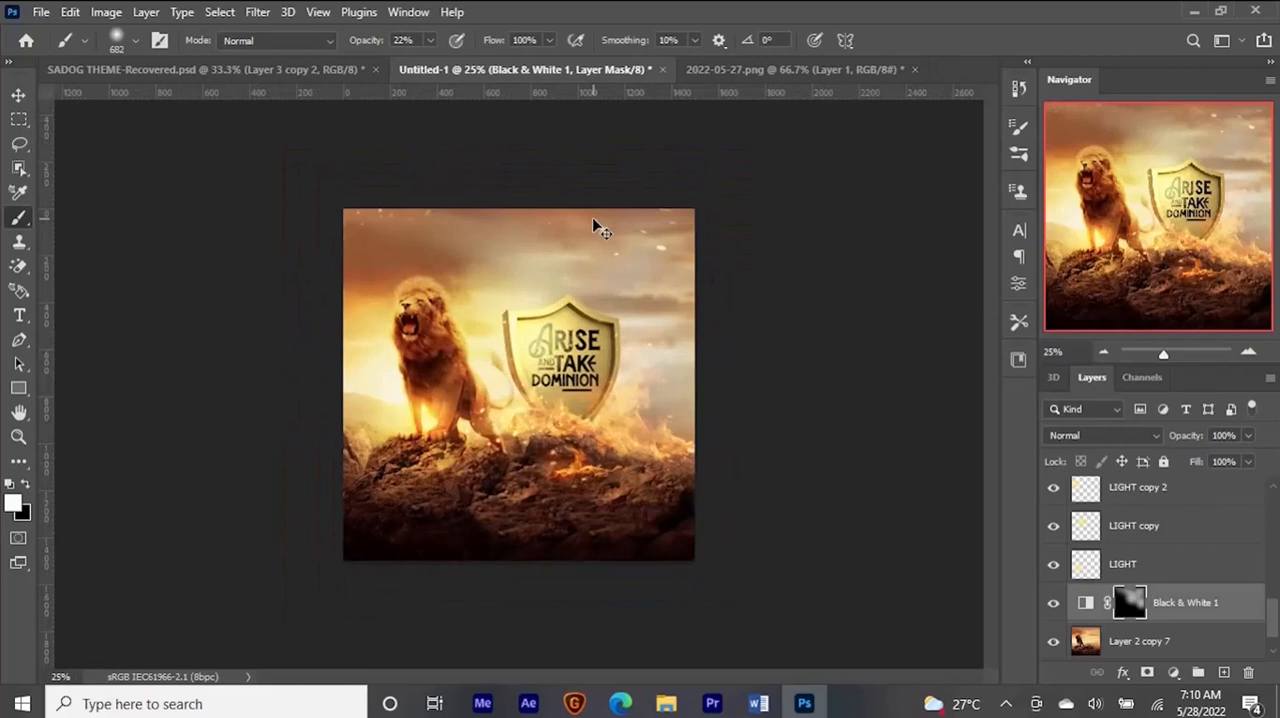
{"action": "key", "text": "ctrl+plus"}
{"action": "left_click_drag", "start_coordinate": [532, 262], "coordinate": [503, 261]}
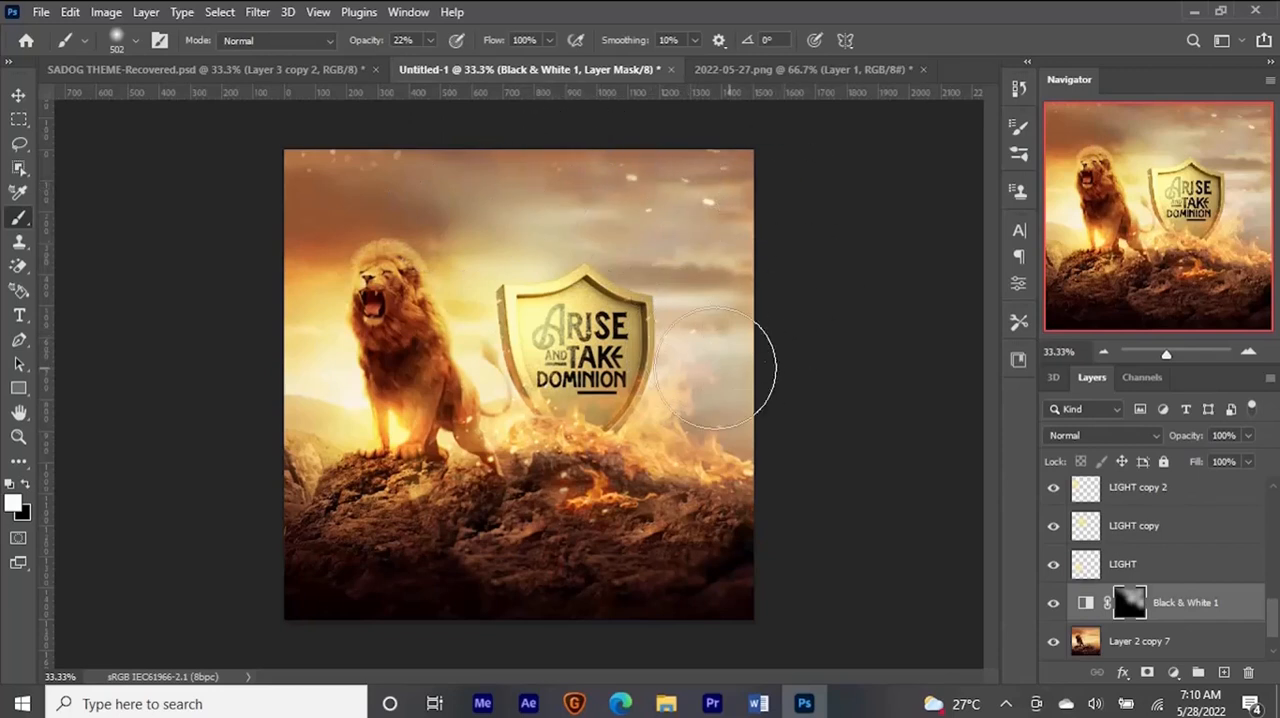
{"action": "key", "text": "v"}
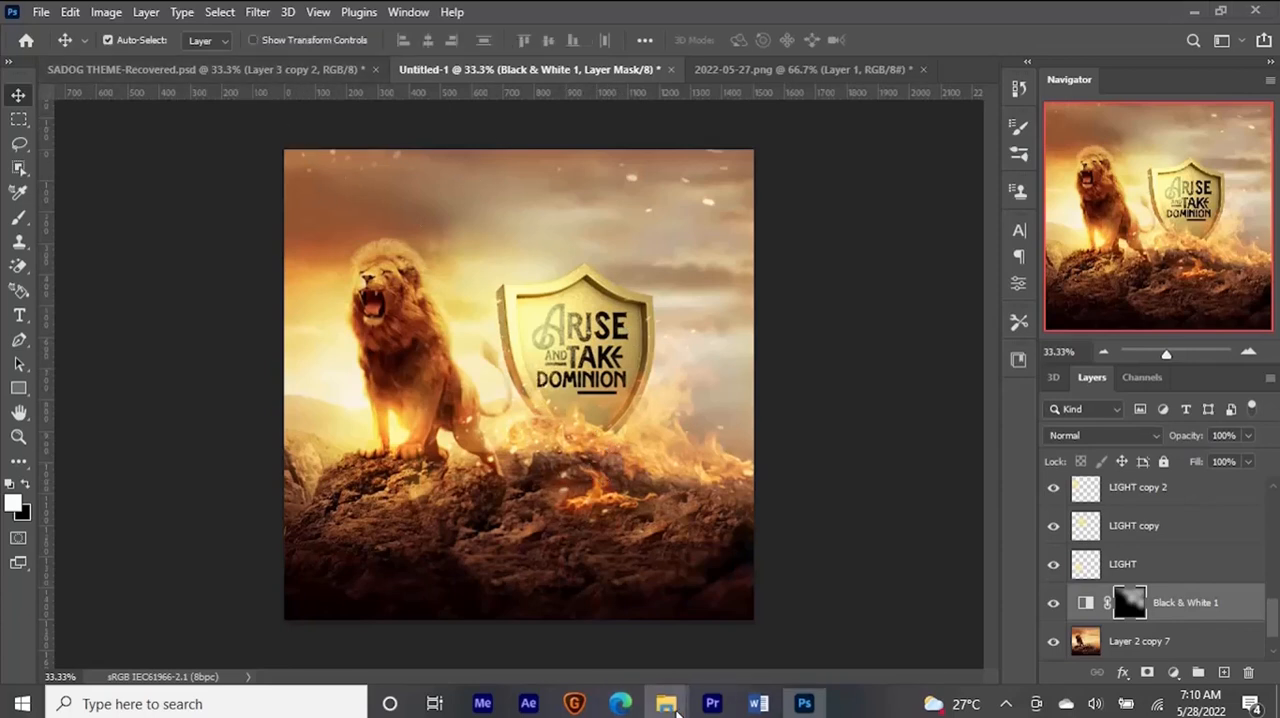
- Open logo.png from the SADOG folder in Photoshop and bring the logo into the Untitled-1 document
{"action": "mouse_move", "coordinate": [677, 712]}
{"action": "left_click", "coordinate": [495, 640]}
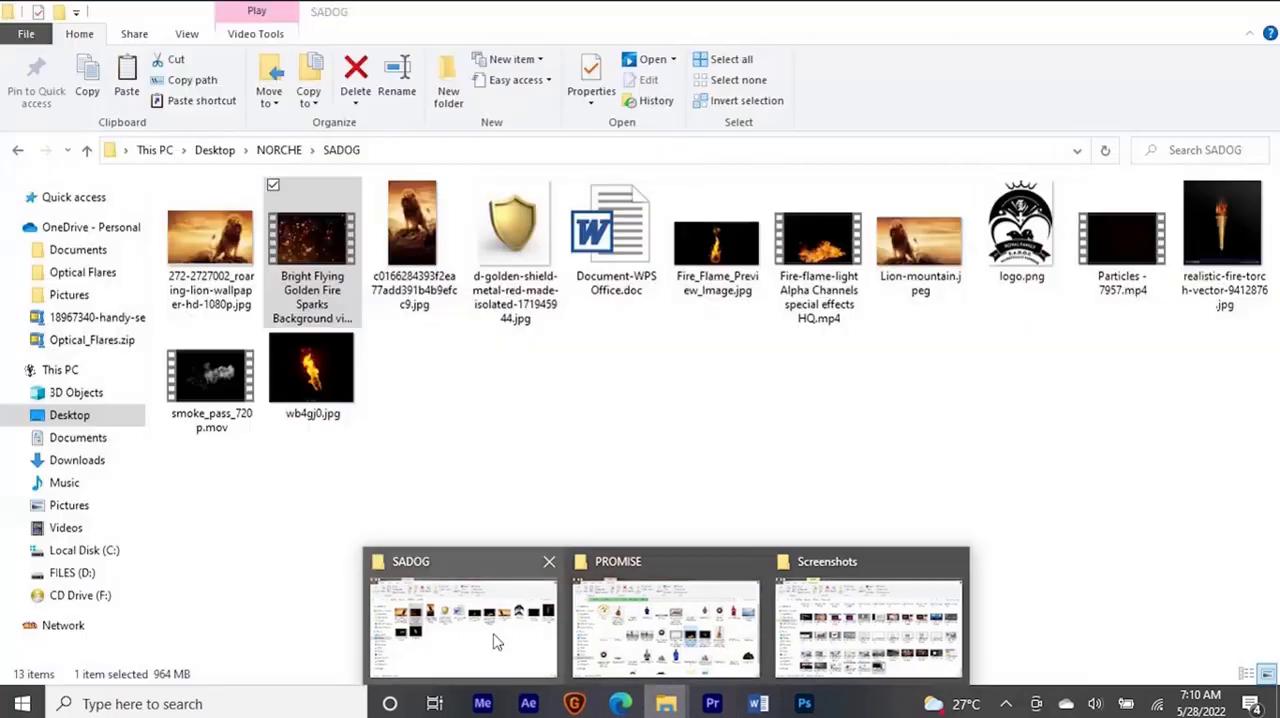
{"action": "left_click", "coordinate": [985, 245]}
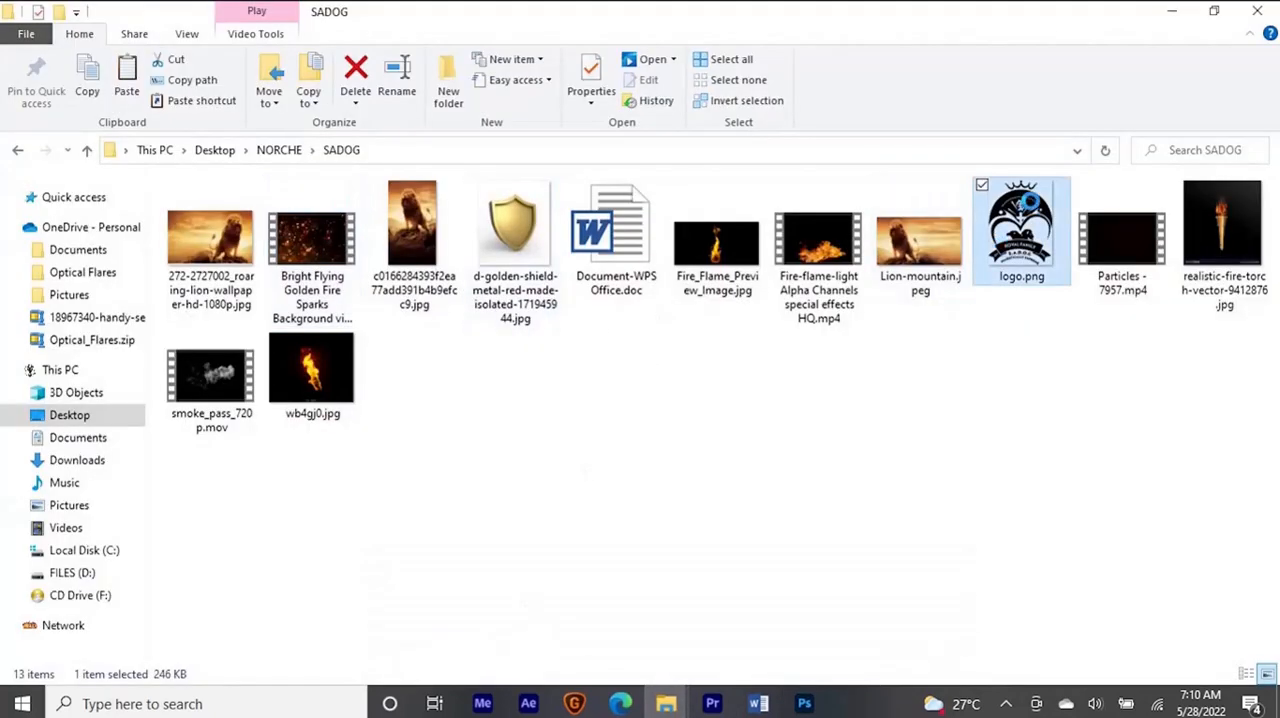
{"action": "left_click_drag", "start_coordinate": [1037, 228], "coordinate": [840, 10]}
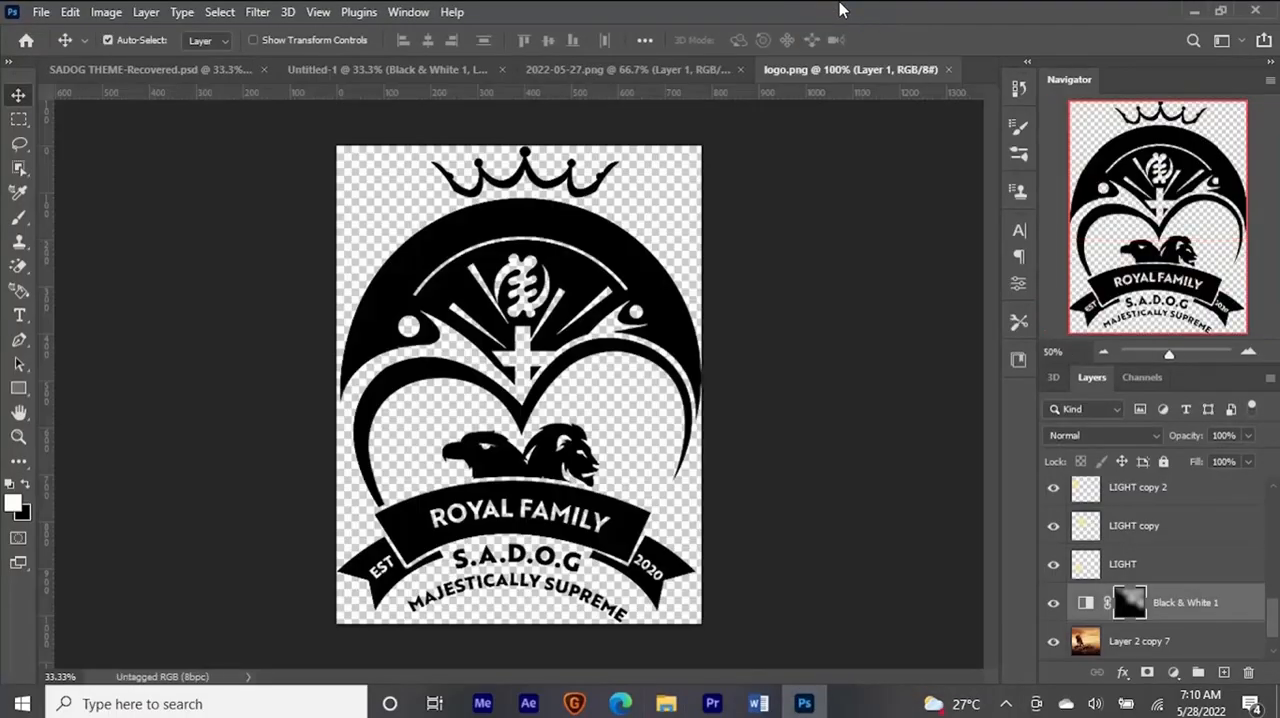
{"action": "left_click_drag", "start_coordinate": [593, 244], "coordinate": [478, 214]}
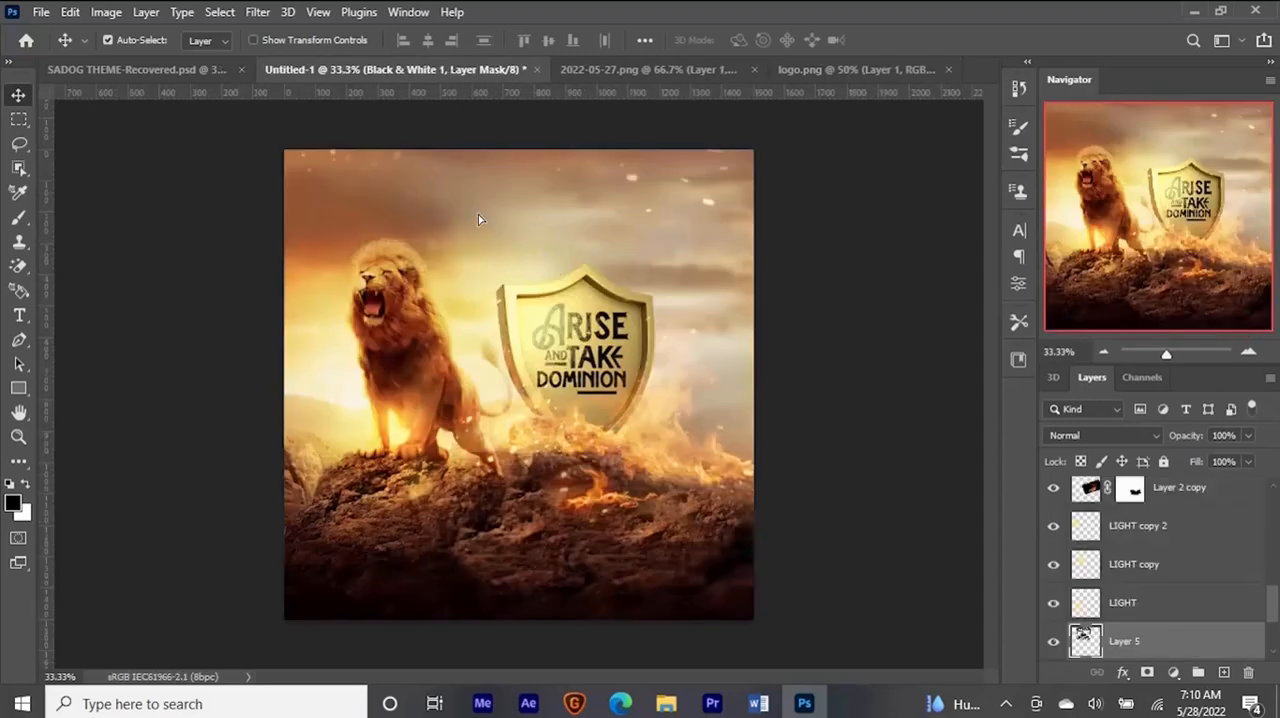
- Try the imported logo as a small Smart Object above the lion and delete its layer
{"action": "right_click", "coordinate": [1178, 647]}
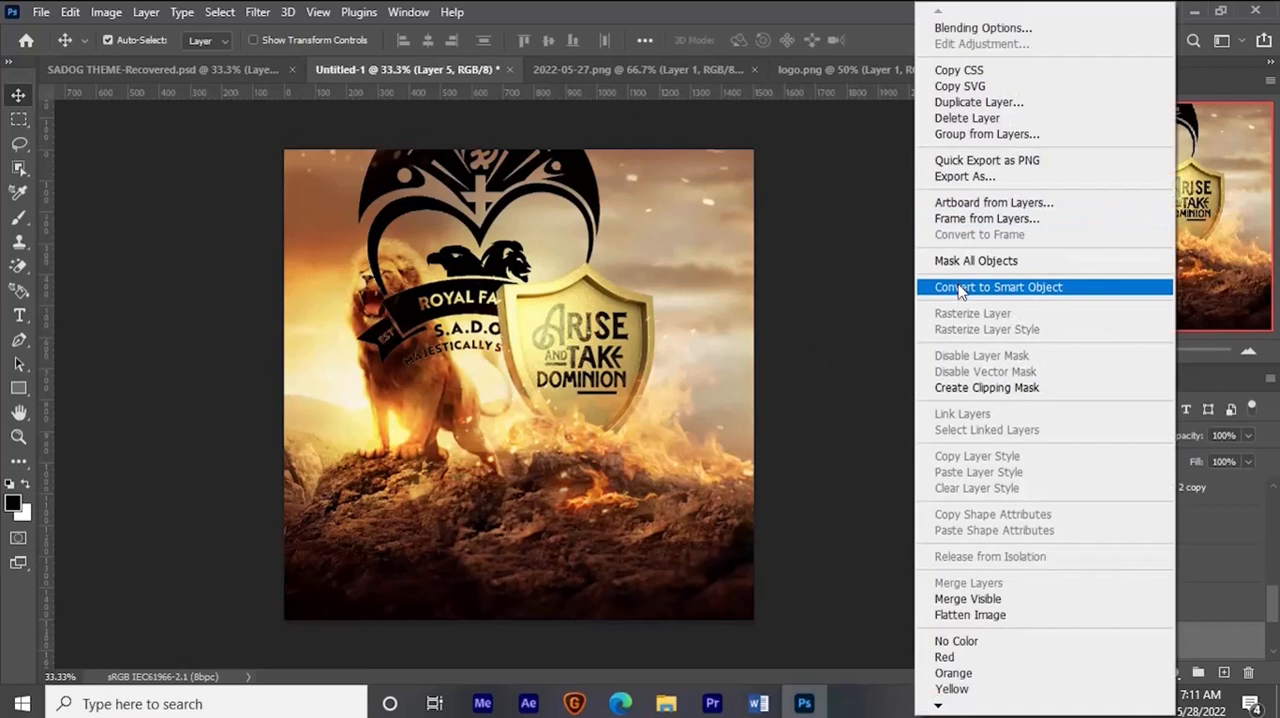
{"action": "left_click", "coordinate": [959, 287]}
{"action": "key", "text": "ctrl+t"}
{"action": "left_click_drag", "start_coordinate": [679, 337], "coordinate": [490, 245]}
{"action": "key", "text": "Return"}
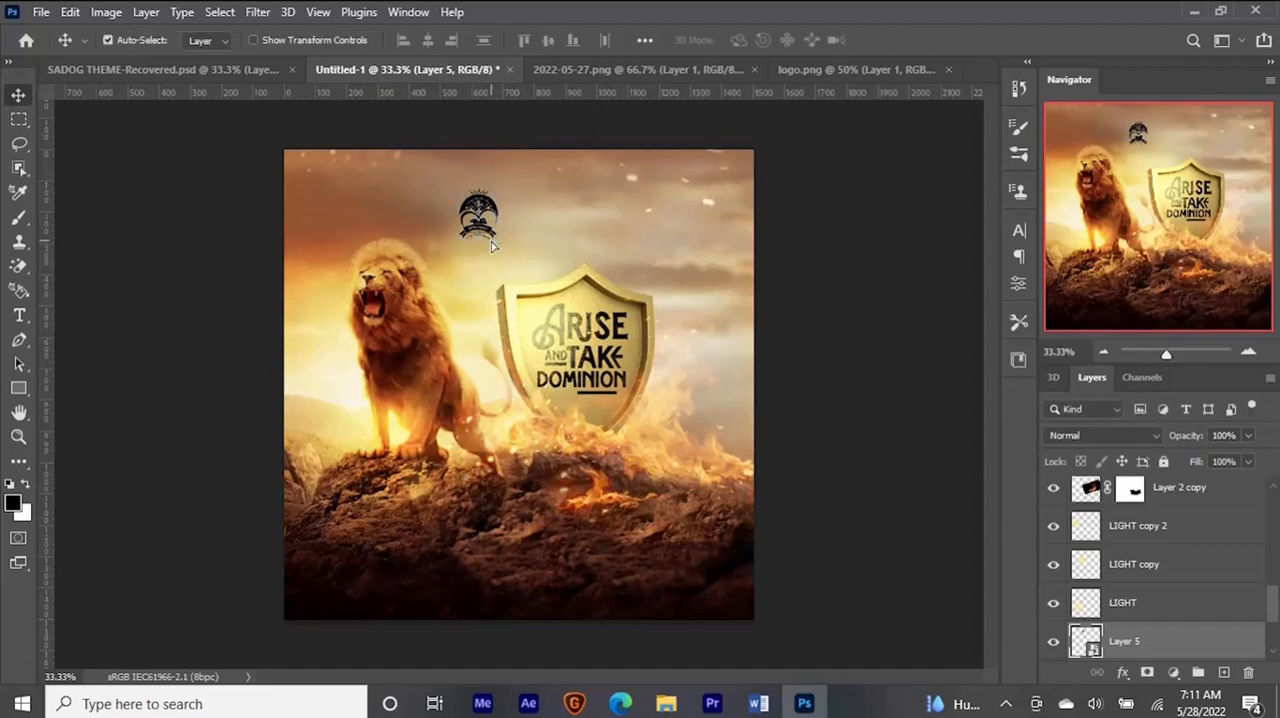
{"action": "key", "text": "Delete"}
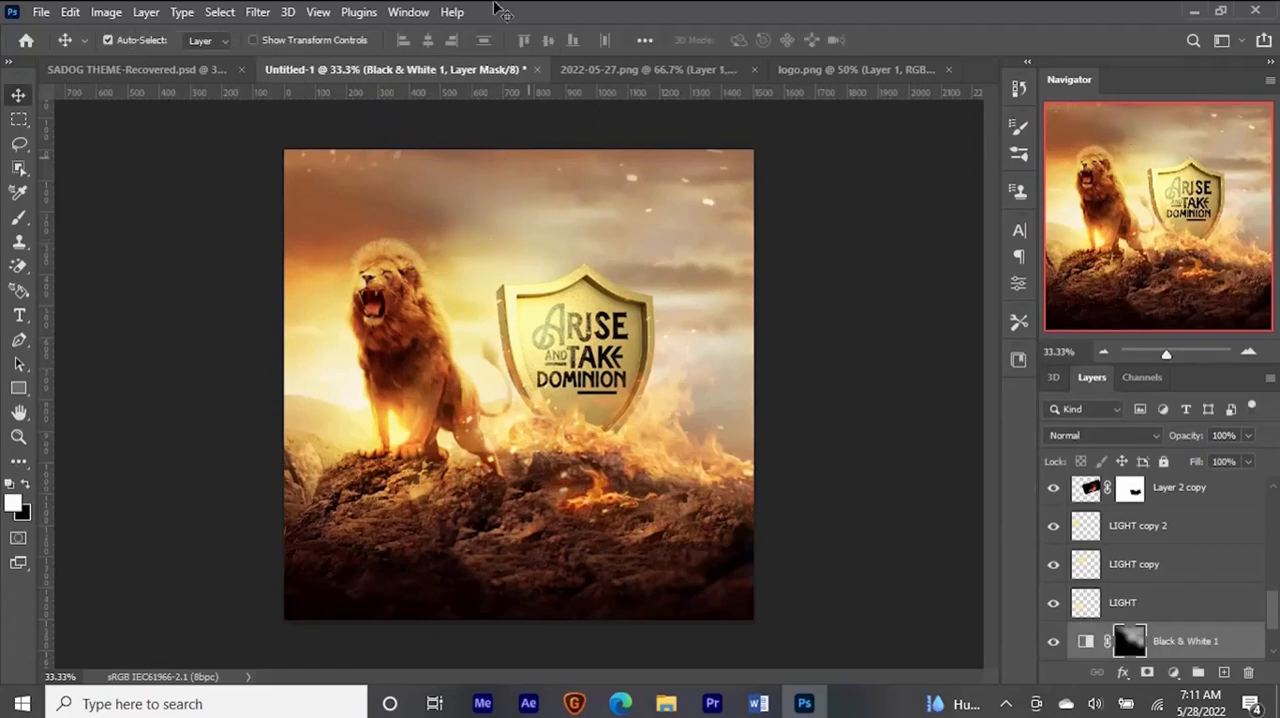
- Copy the white logo and ROYAL FAMILY title from SADOG THEME-Recovered.psd into Untitled-1, centred in the sky above the lion and shield
{"action": "left_click", "coordinate": [194, 66]}
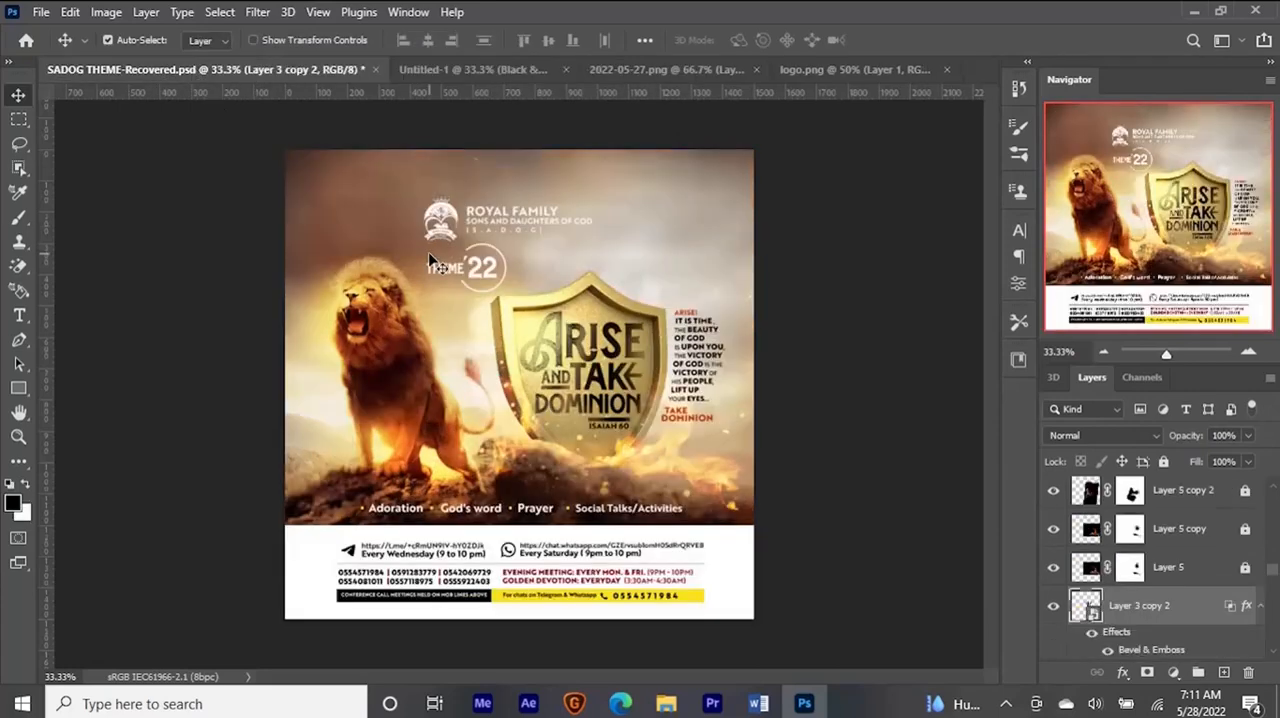
{"action": "left_click_drag", "start_coordinate": [428, 245], "coordinate": [490, 239]}
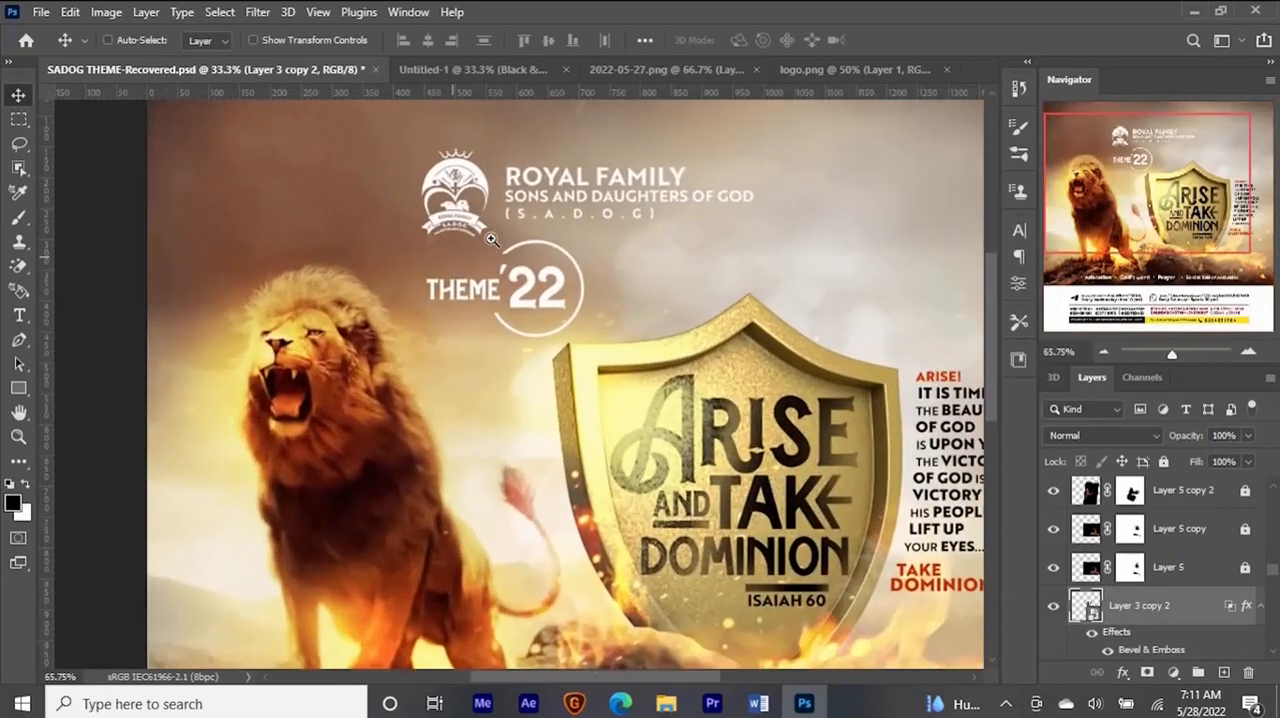
{"action": "key", "text": "ctrl"}
{"action": "left_click", "coordinate": [490, 190], "text": "ctrl"}
{"action": "right_click", "coordinate": [537, 200]}
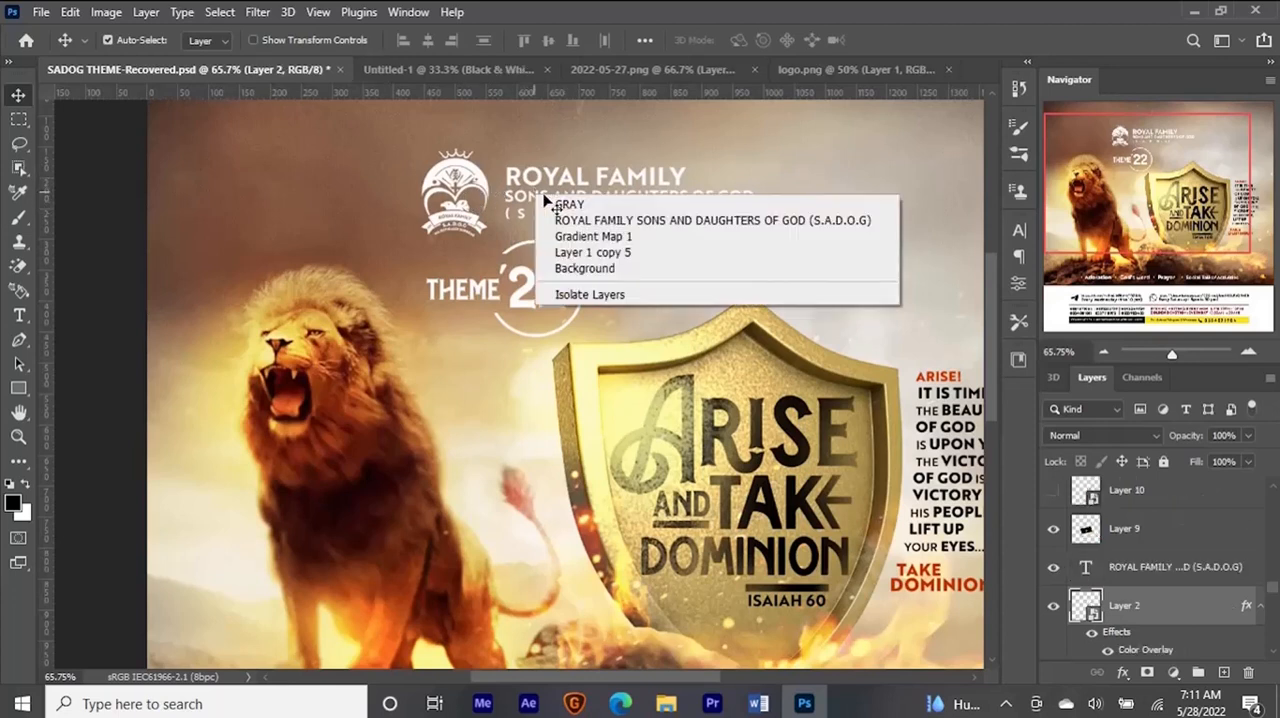
{"action": "left_click", "coordinate": [578, 214]}
{"action": "scroll", "coordinate": [578, 246], "scroll_direction": "down", "scroll_amount": 3}
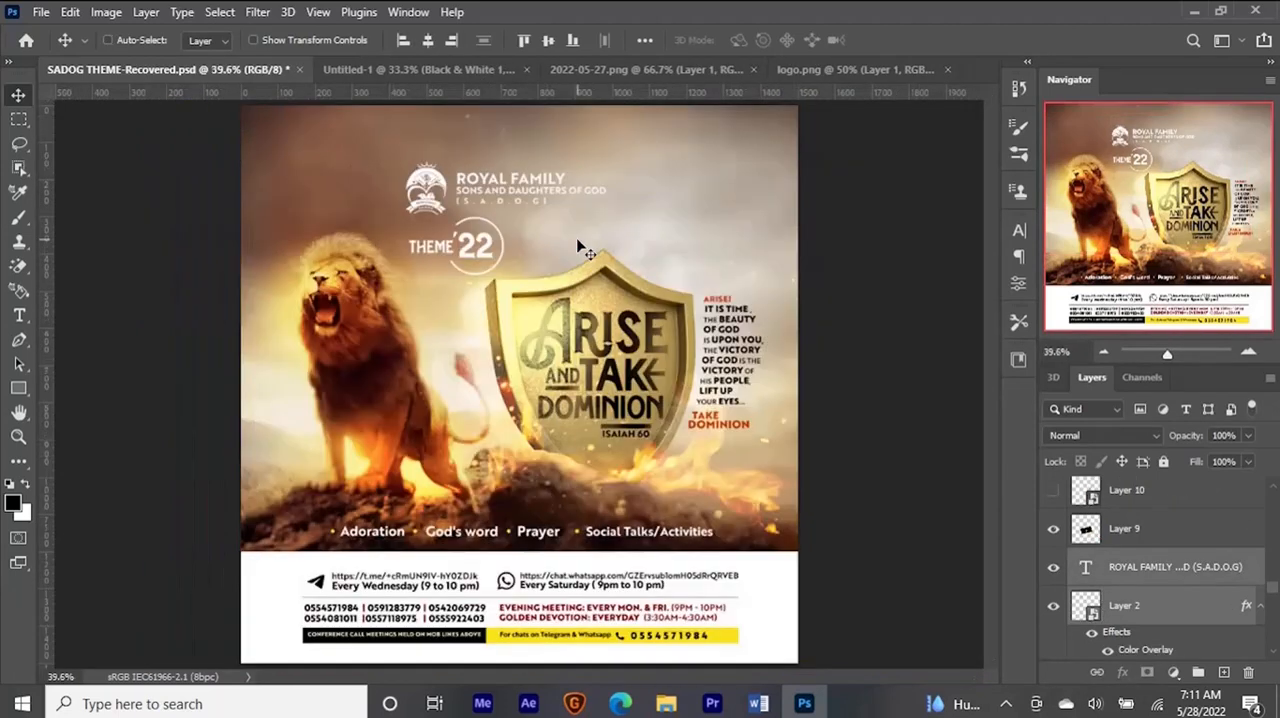
{"action": "left_click_drag", "start_coordinate": [510, 190], "coordinate": [682, 102]}
{"action": "left_click", "coordinate": [440, 70]}
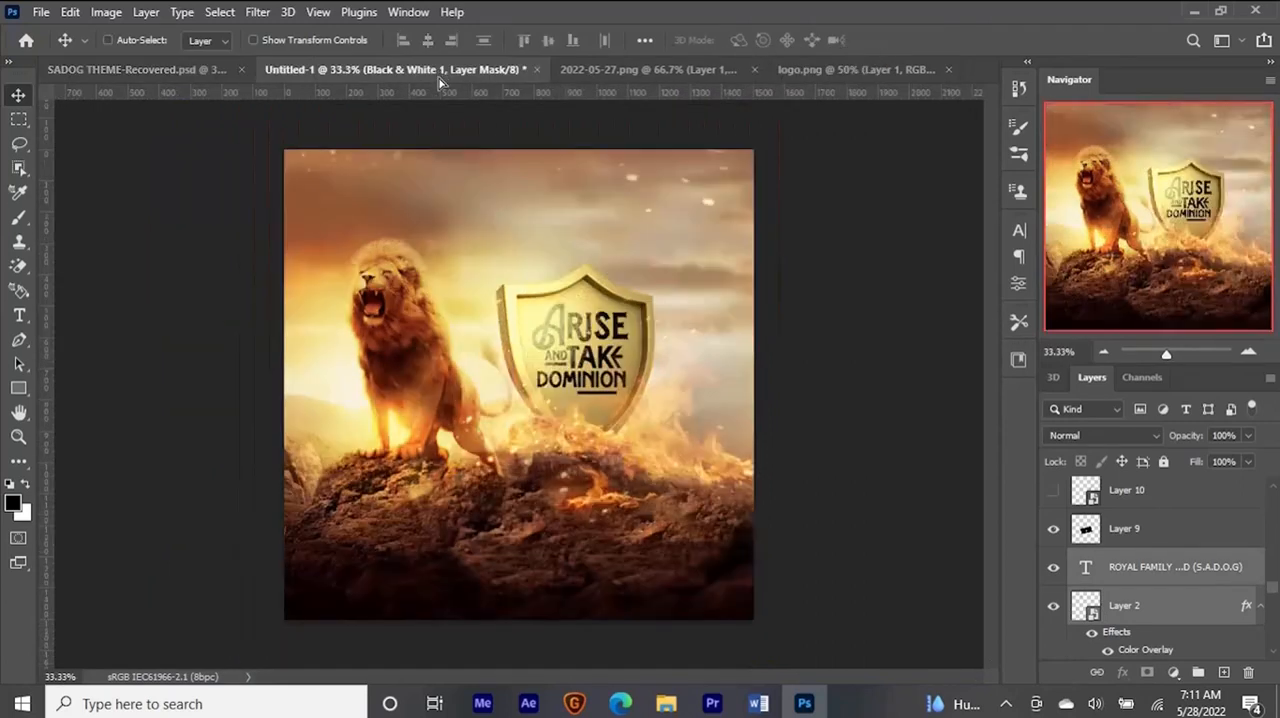
{"action": "left_click_drag", "start_coordinate": [467, 228], "coordinate": [467, 228]}
{"action": "left_click_drag", "start_coordinate": [467, 228], "coordinate": [541, 203]}
- Add white "theme" text in the Blue Spirits font above the Dominion copy layer and place it just below the logo
{"action": "scroll", "coordinate": [1206, 500], "scroll_direction": "up", "scroll_amount": 5}
{"action": "left_click", "coordinate": [1206, 500]}
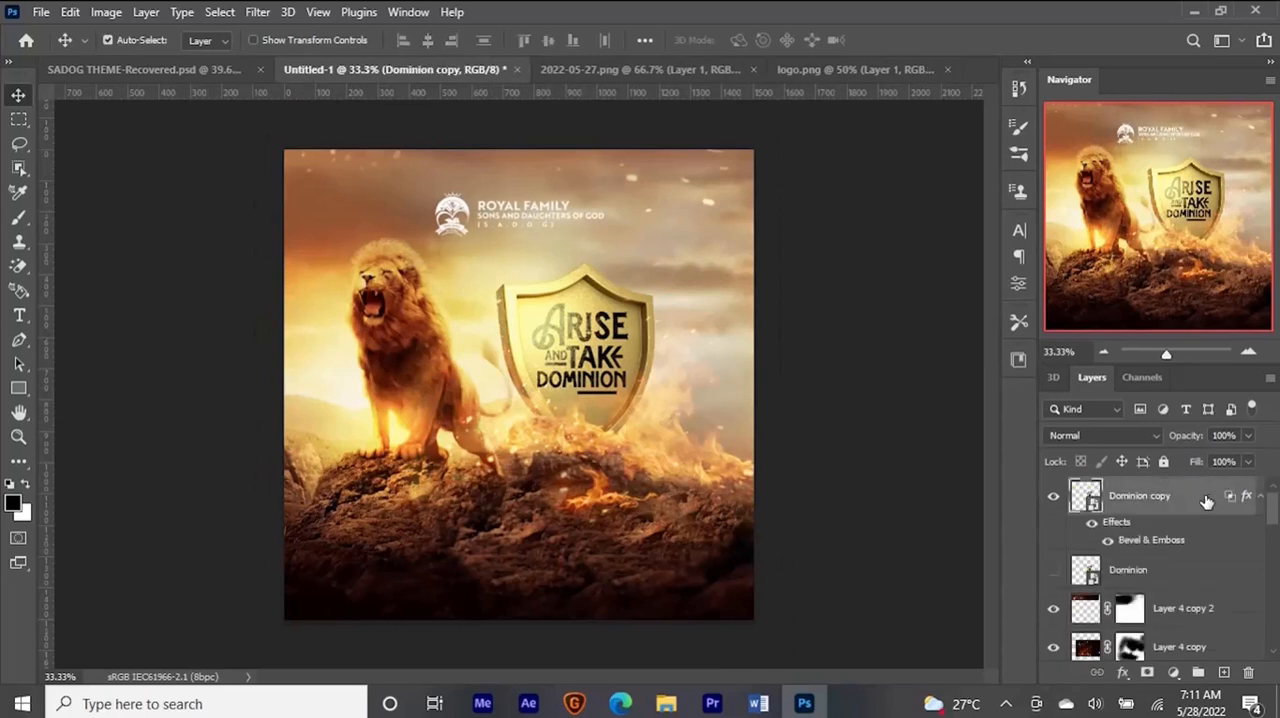
{"action": "key", "text": "t"}
{"action": "left_click", "coordinate": [455, 279]}
{"action": "type", "text": "theme"}
{"action": "key", "text": "ctrl+a"}
{"action": "left_click", "coordinate": [270, 40]}
{"action": "left_click_drag", "start_coordinate": [434, 43], "coordinate": [378, 43]}
{"action": "left_click", "coordinate": [18, 95]}
{"action": "key", "text": "ctrl+t"}
{"action": "left_click_drag", "start_coordinate": [503, 267], "coordinate": [489, 264]}
{"action": "key", "text": "Return"}
{"action": "key", "text": "ctrl+plus"}
- Duplicate the theme text beside the original and change the copy to '22
{"action": "key", "text": "ctrl+j"}
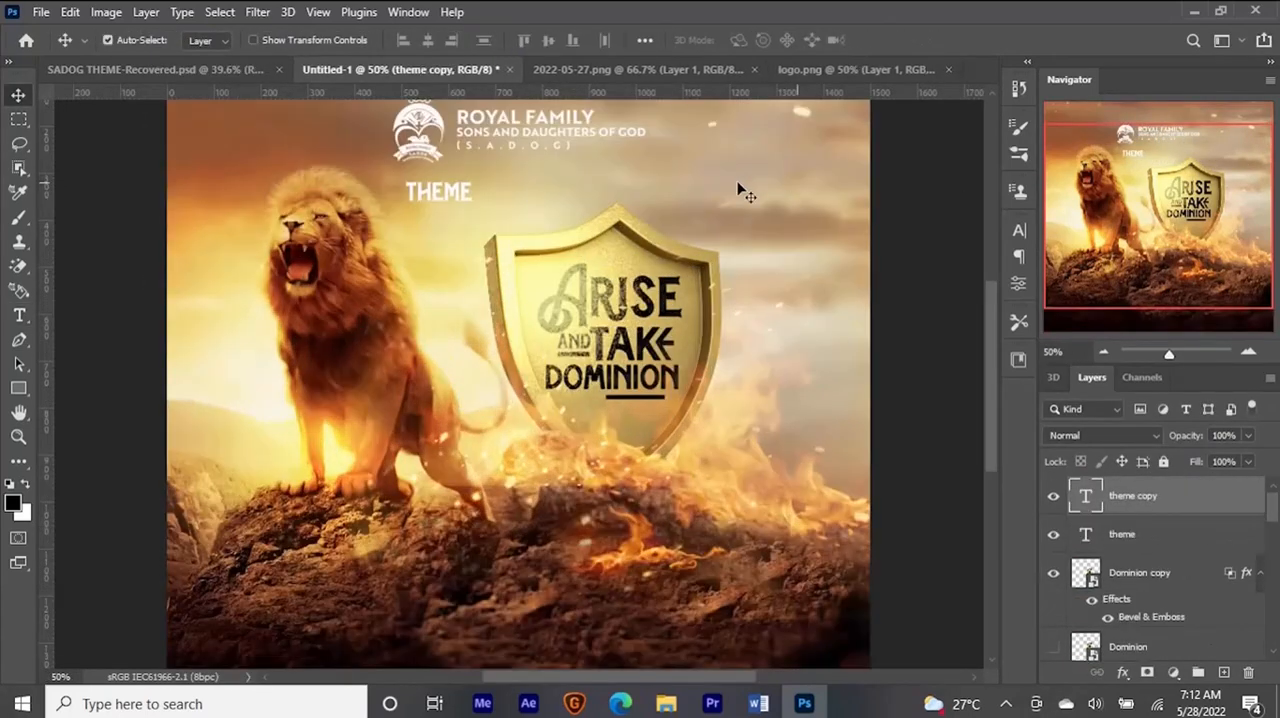
{"action": "left_click_drag", "start_coordinate": [462, 193], "coordinate": [528, 191]}
{"action": "double_click", "coordinate": [527, 191]}
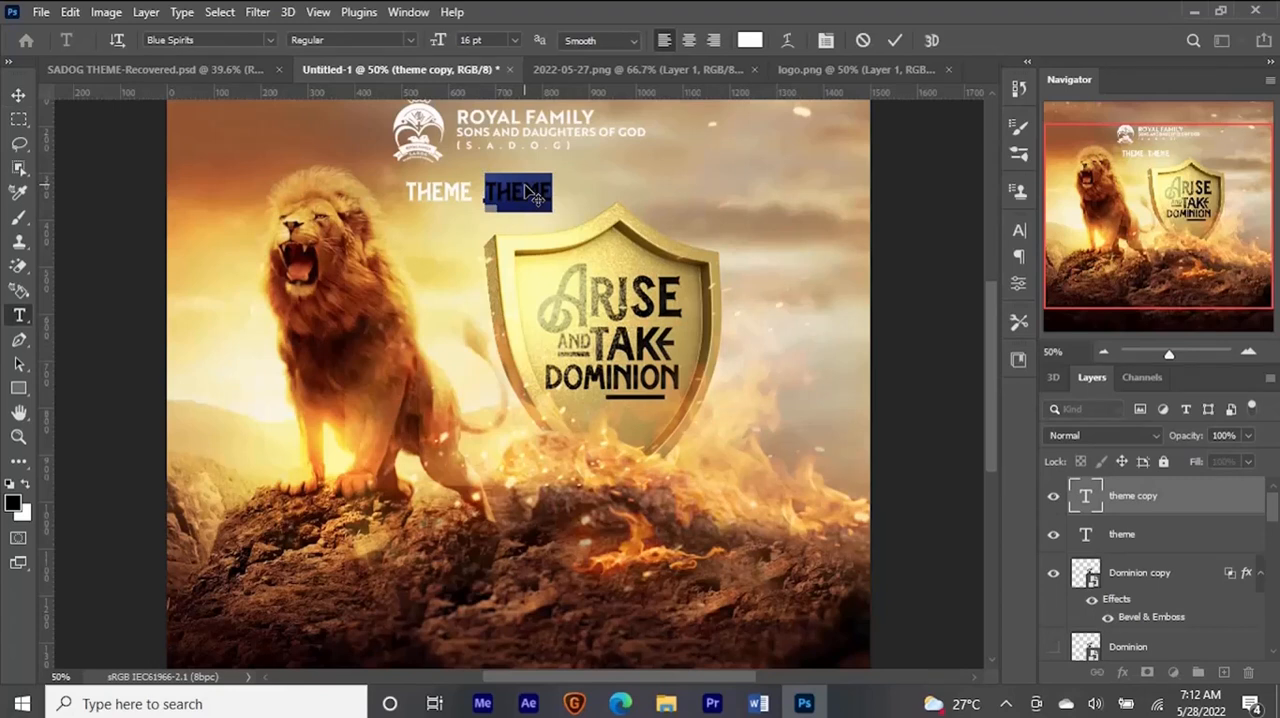
{"action": "key", "text": "BackSpace"}
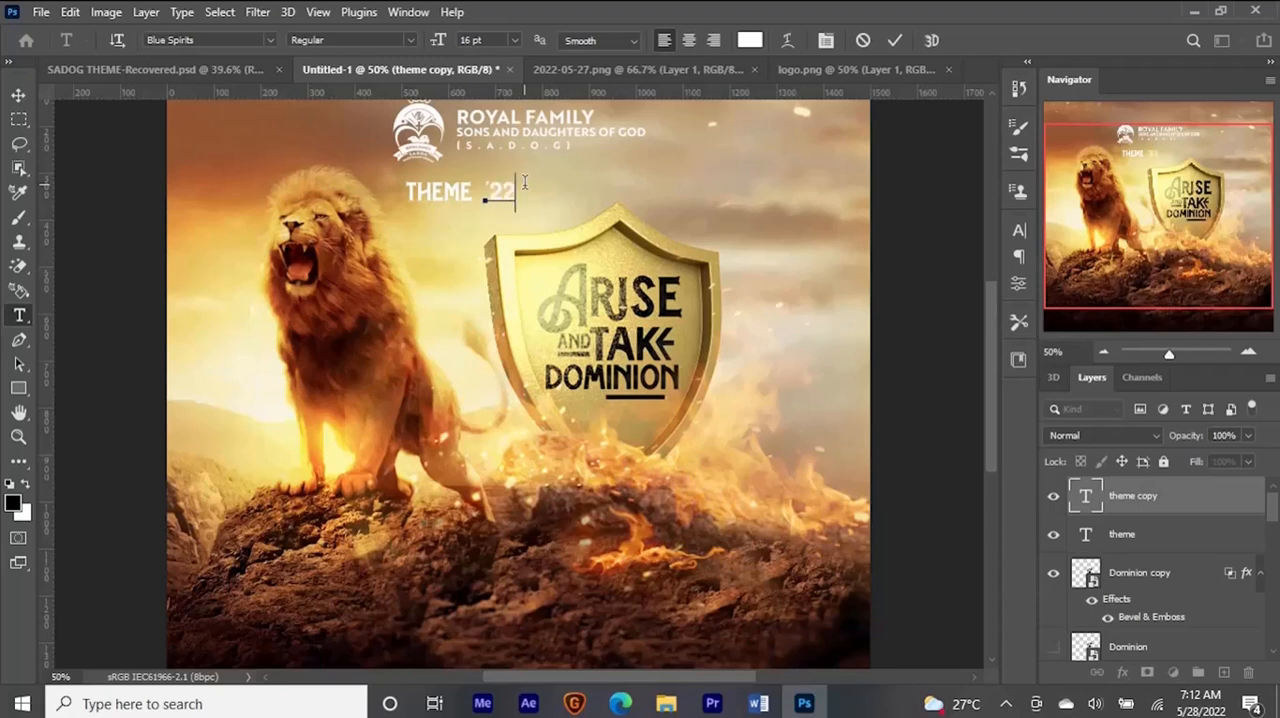
{"action": "key", "text": "ctrl+Return"}
- Scale the '22 text up to about 154% right next to THEME
{"action": "key", "text": "ctrl+t"}
{"action": "left_click_drag", "start_coordinate": [515, 172], "coordinate": [525, 162]}
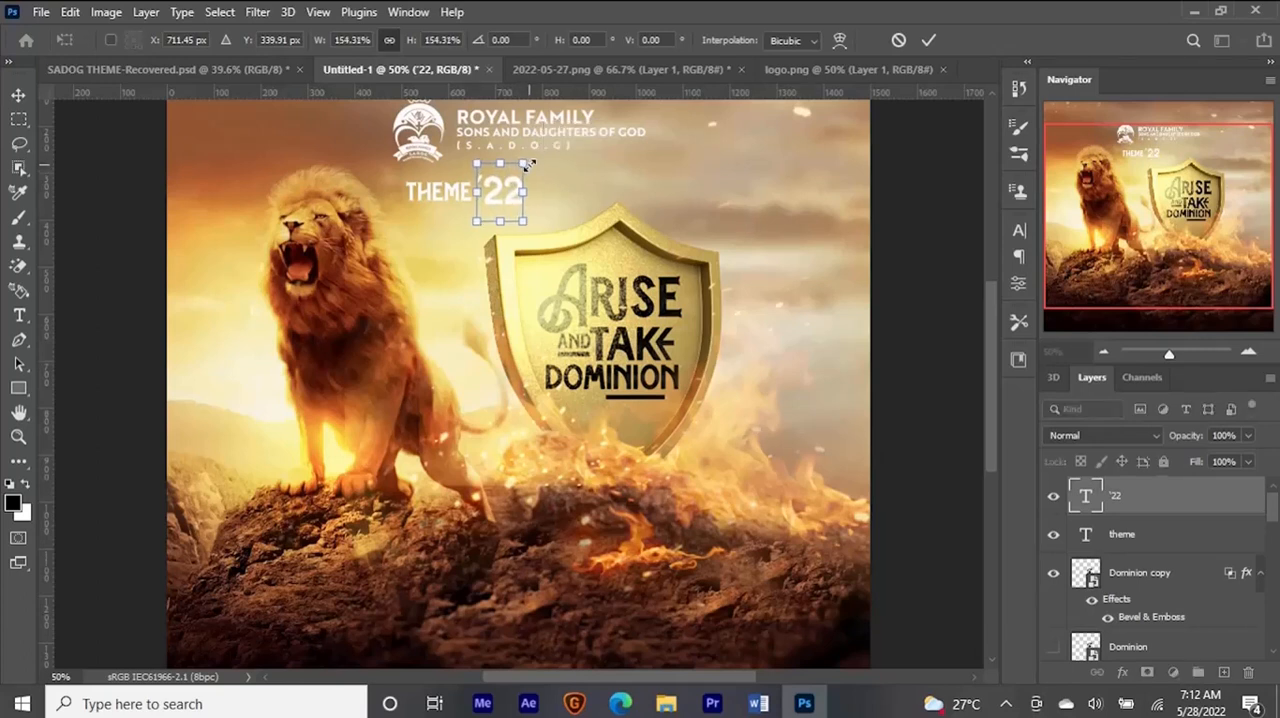
{"action": "key", "text": "Return"}
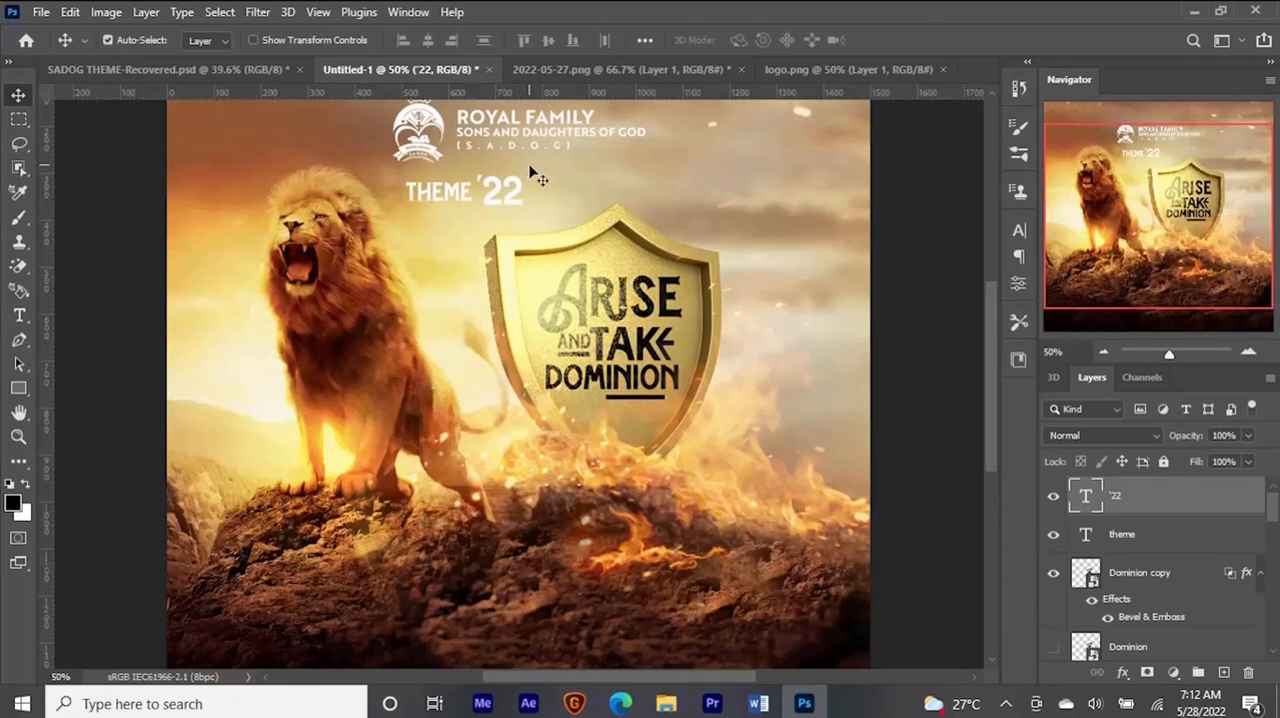
- Add a new layer at the top and draw a circle about 148 px wide over the '22 with the Ellipse tool
{"action": "key", "text": "ctrl+shift+n"}
{"action": "key", "text": "Return"}
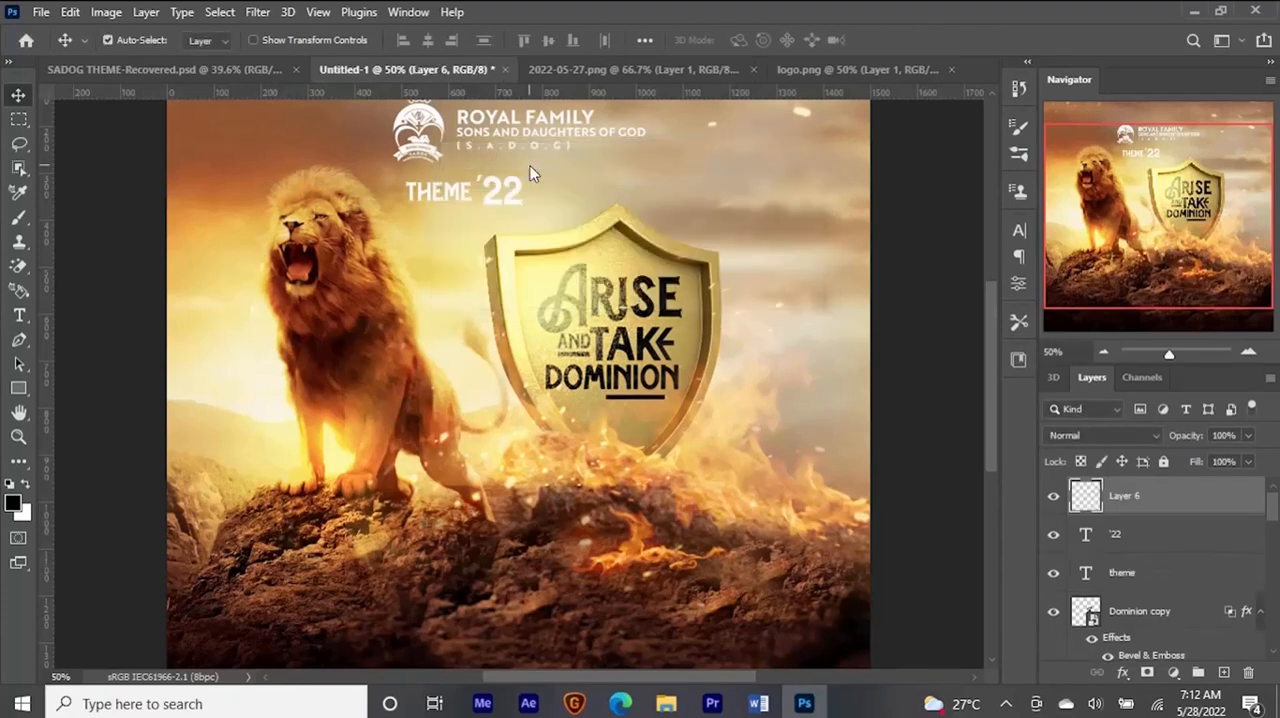
{"action": "key", "text": "u"}
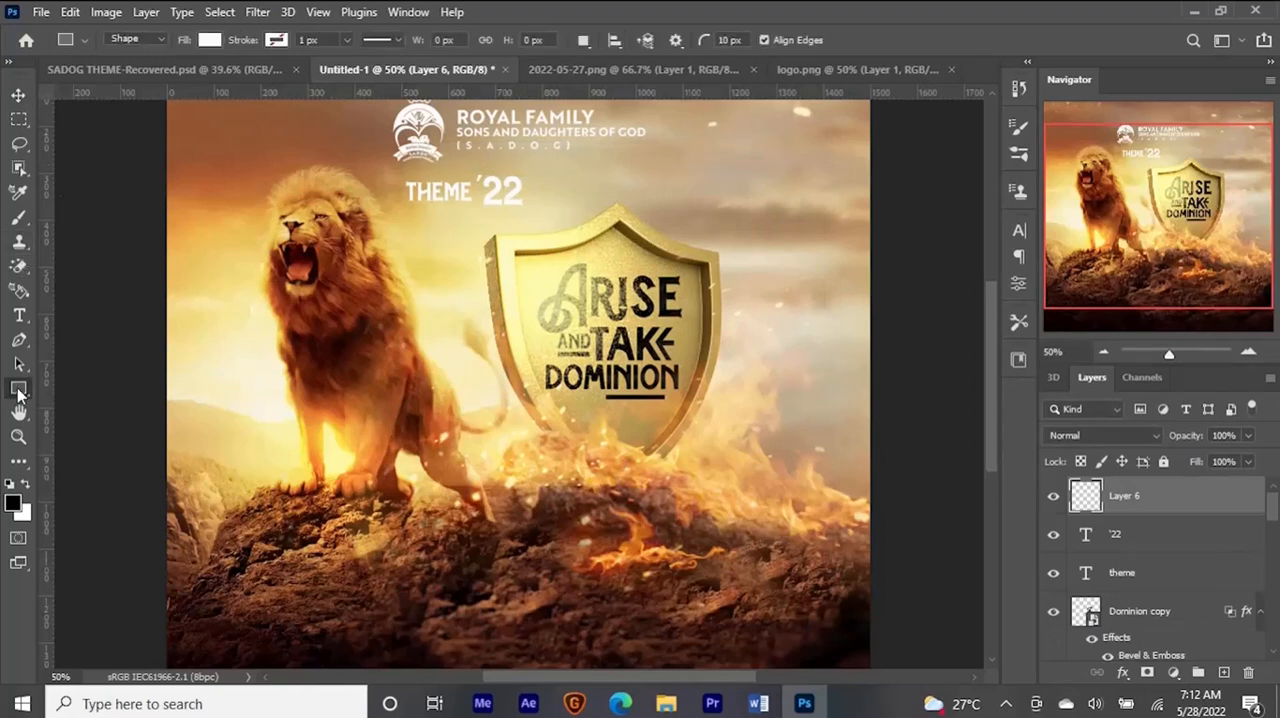
{"action": "right_click", "coordinate": [18, 390]}
{"action": "left_click", "coordinate": [81, 405]}
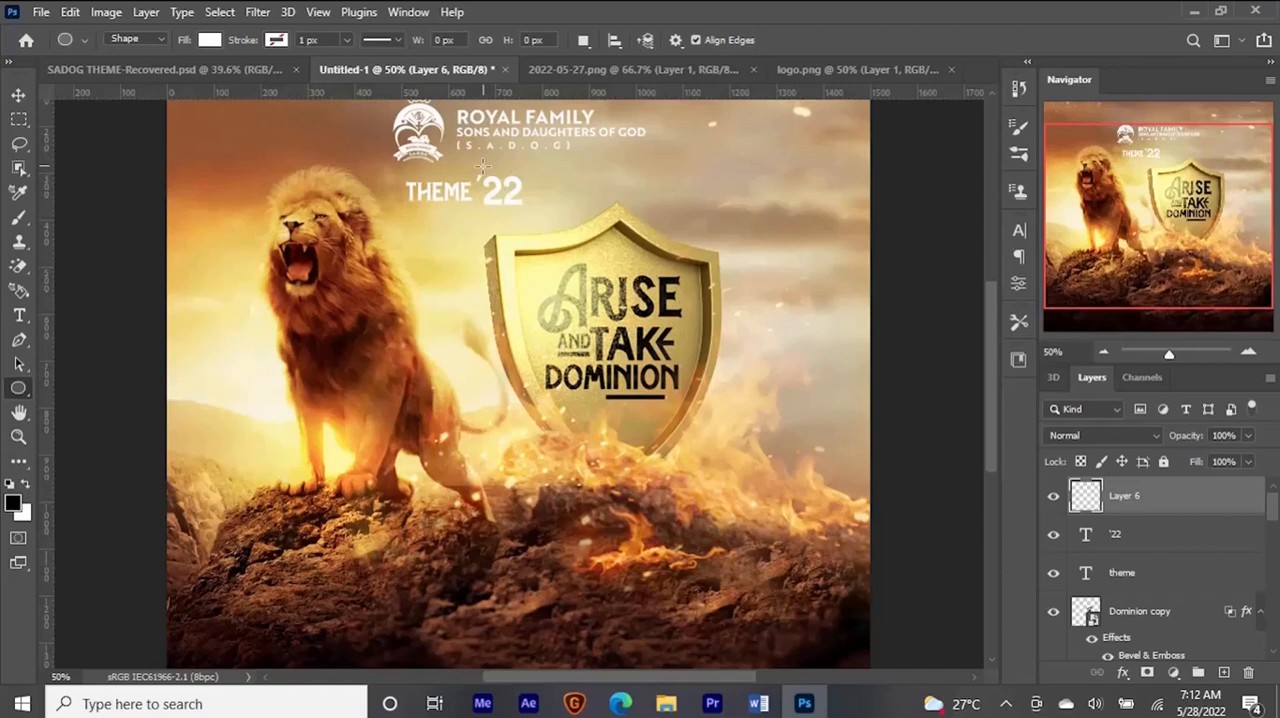
{"action": "left_click_drag", "start_coordinate": [479, 168], "coordinate": [546, 225]}
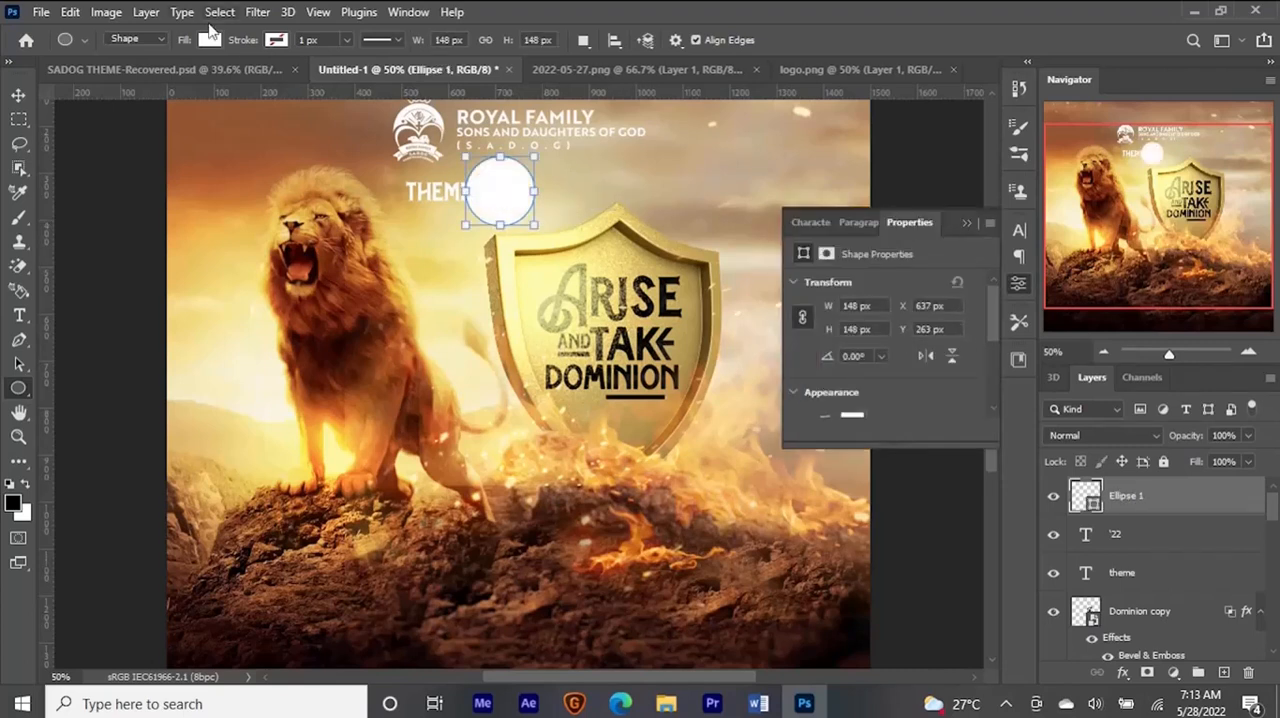
- Give the circle no fill and a 5 px white stroke, and centre it around the '22
{"action": "left_click", "coordinate": [210, 40]}
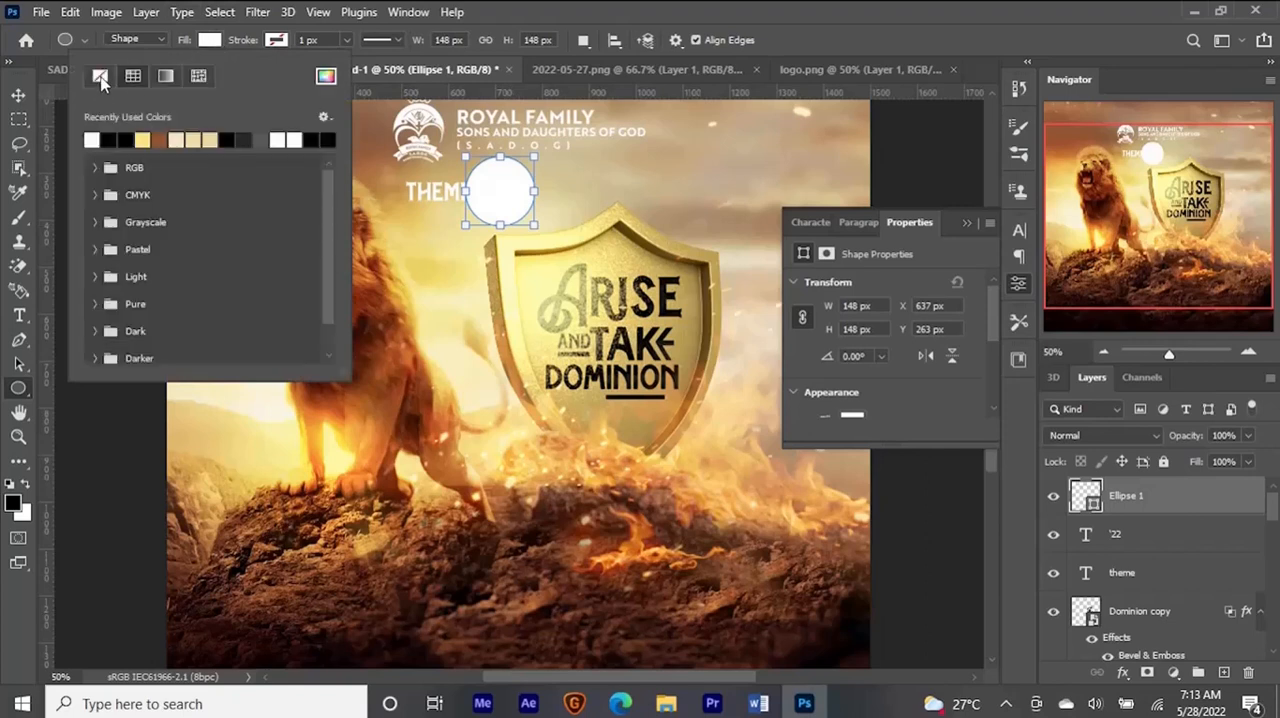
{"action": "left_click", "coordinate": [100, 78]}
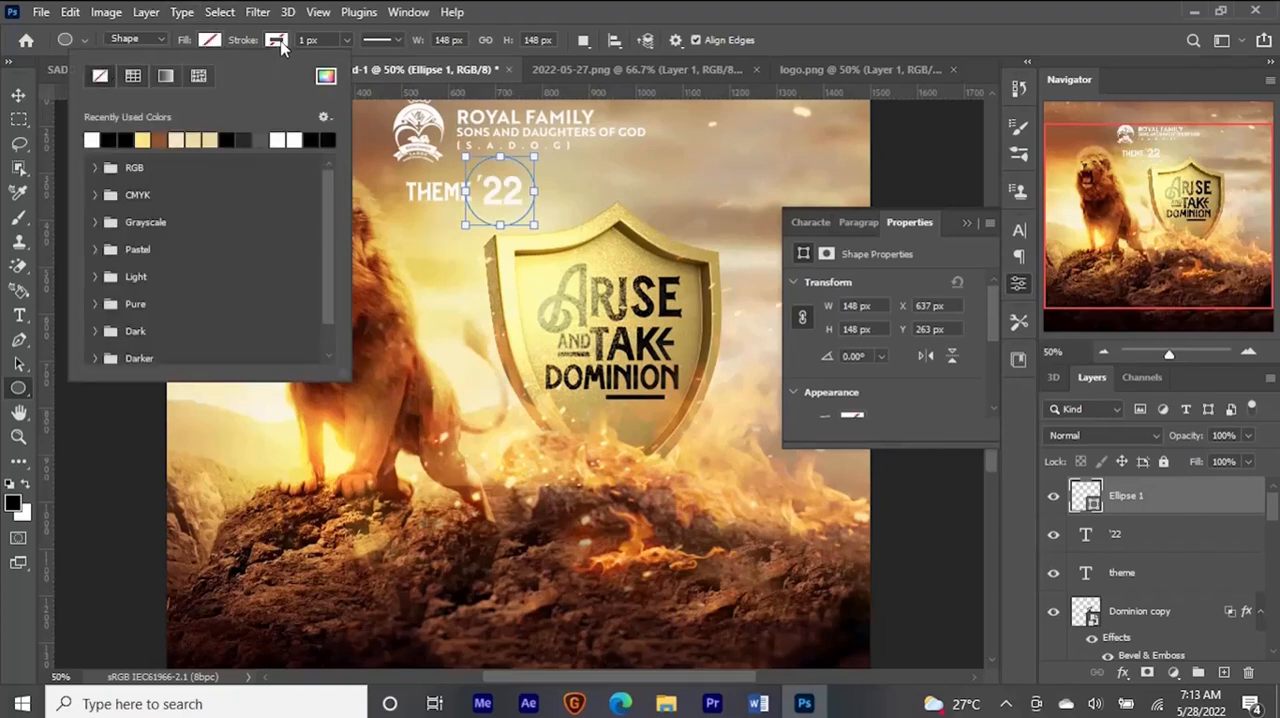
{"action": "left_click", "coordinate": [279, 43]}
{"action": "left_click", "coordinate": [157, 139]}
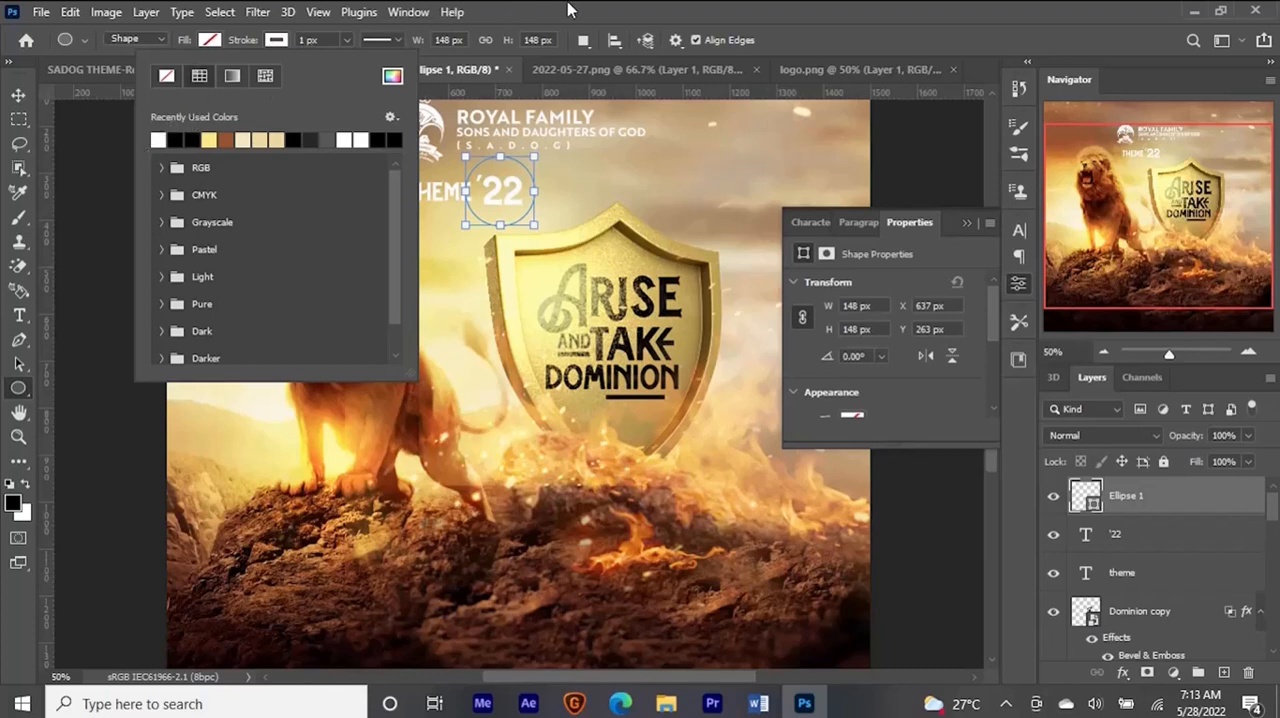
{"action": "left_click", "coordinate": [876, 438]}
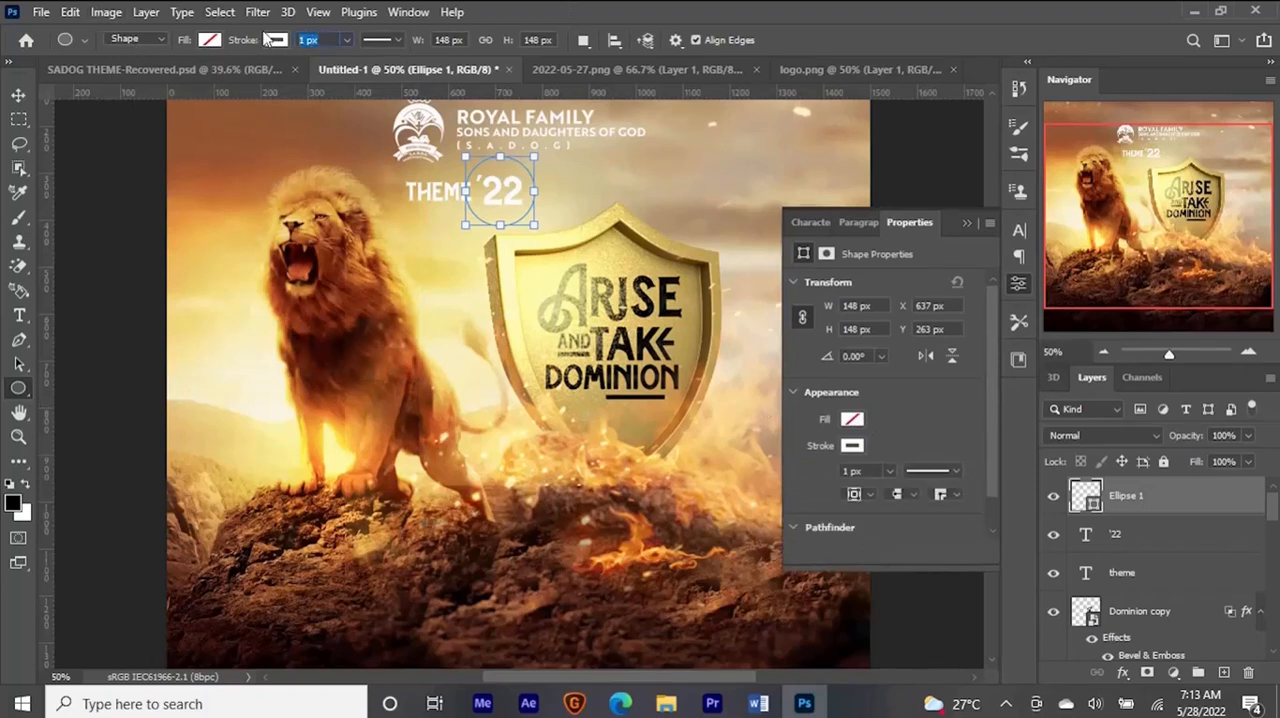
{"action": "left_click", "coordinate": [18, 95]}
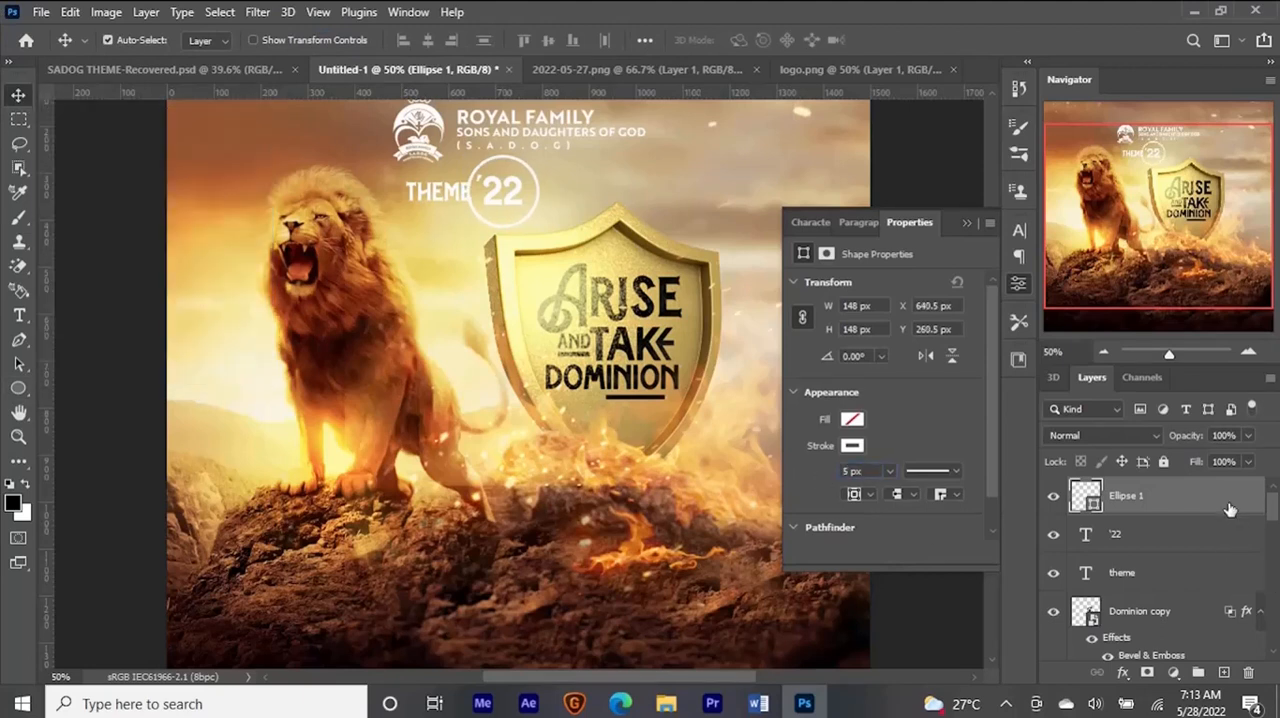
- Select a rectangle across THEME and most of the '22, add it as a mask on Ellipse 1, and invert the mask
{"action": "left_click", "coordinate": [29, 119]}
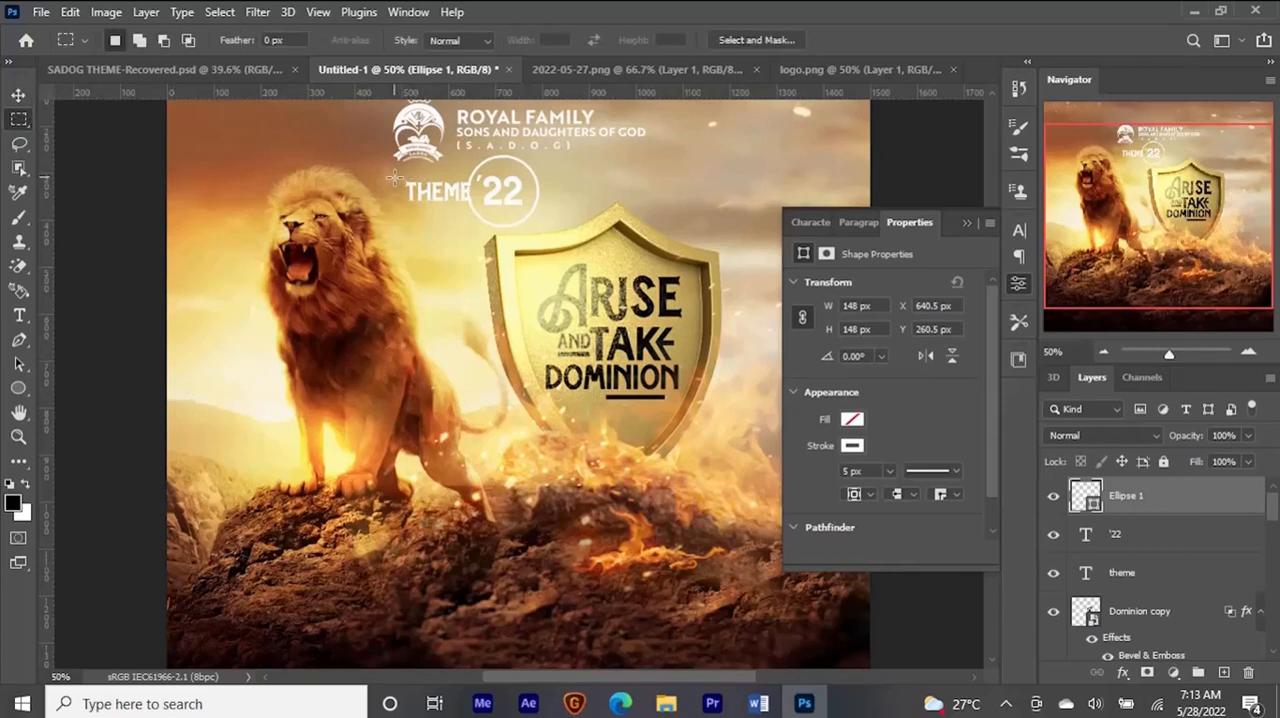
{"action": "left_click_drag", "start_coordinate": [397, 177], "coordinate": [511, 200]}
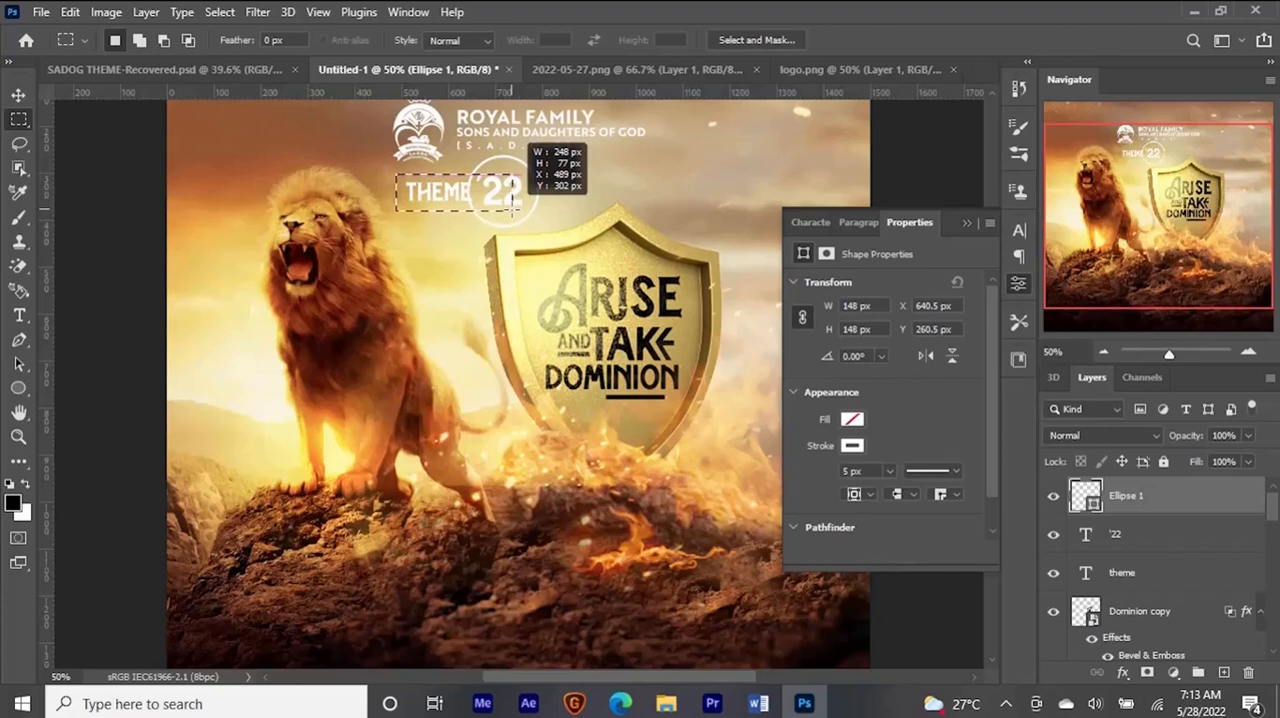
{"action": "left_click_drag", "start_coordinate": [518, 209], "coordinate": [508, 208]}
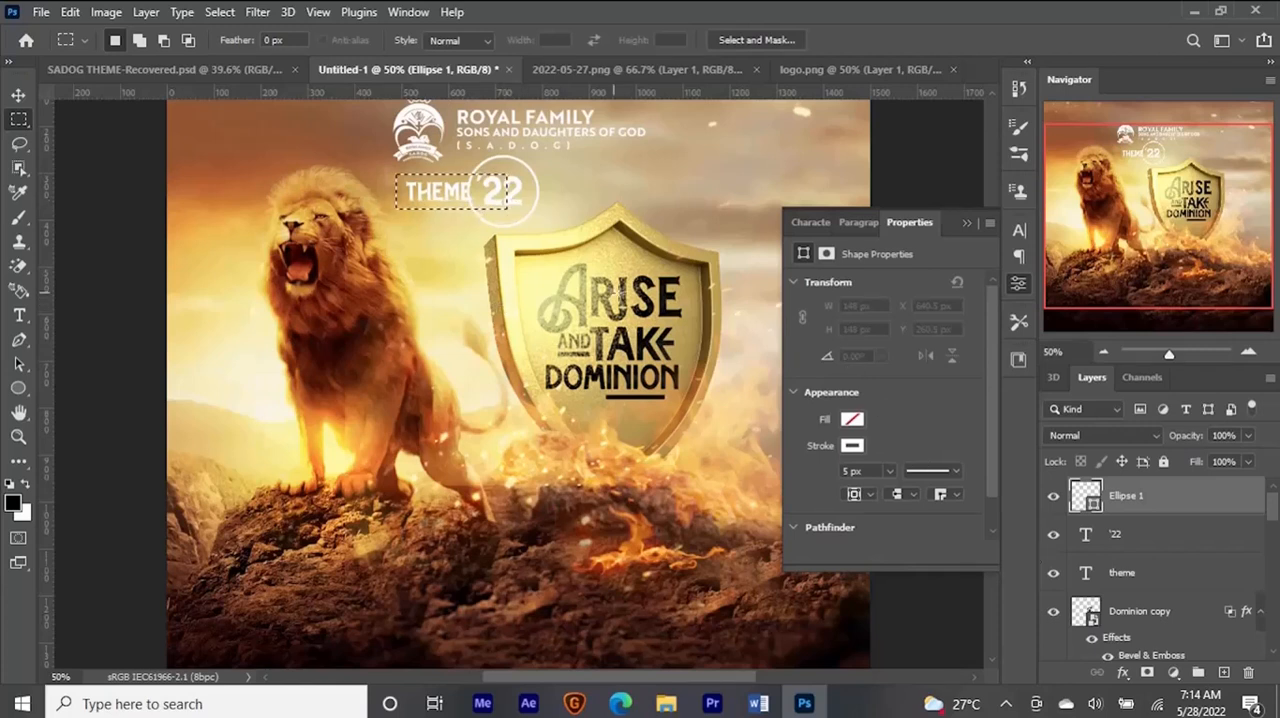
{"action": "key", "text": "v"}
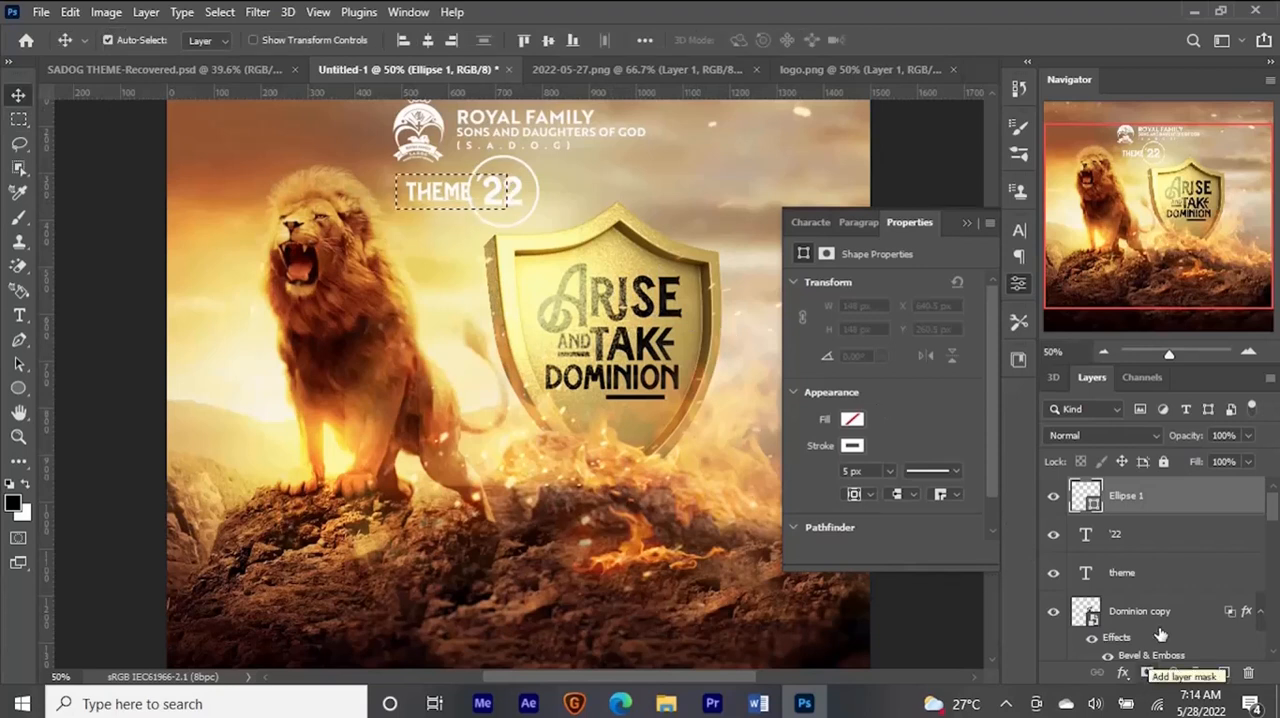
{"action": "left_click", "coordinate": [1147, 672]}
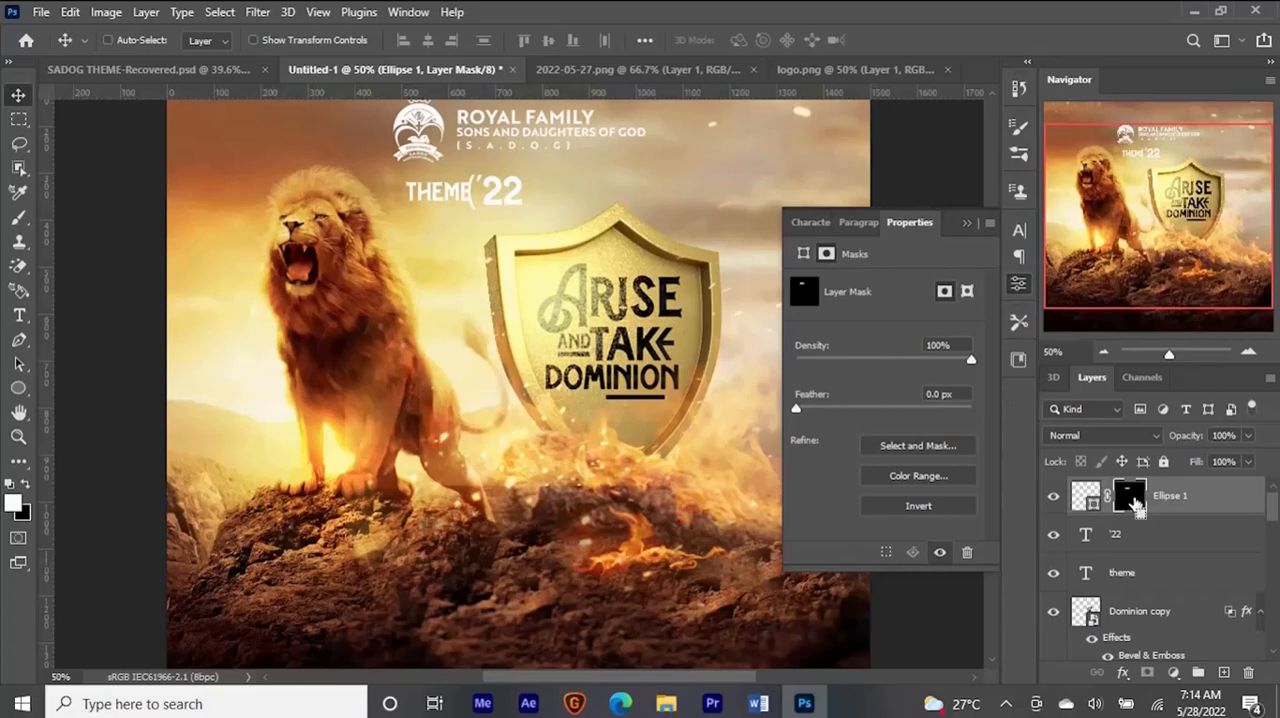
{"action": "key", "text": "ctrl+i"}
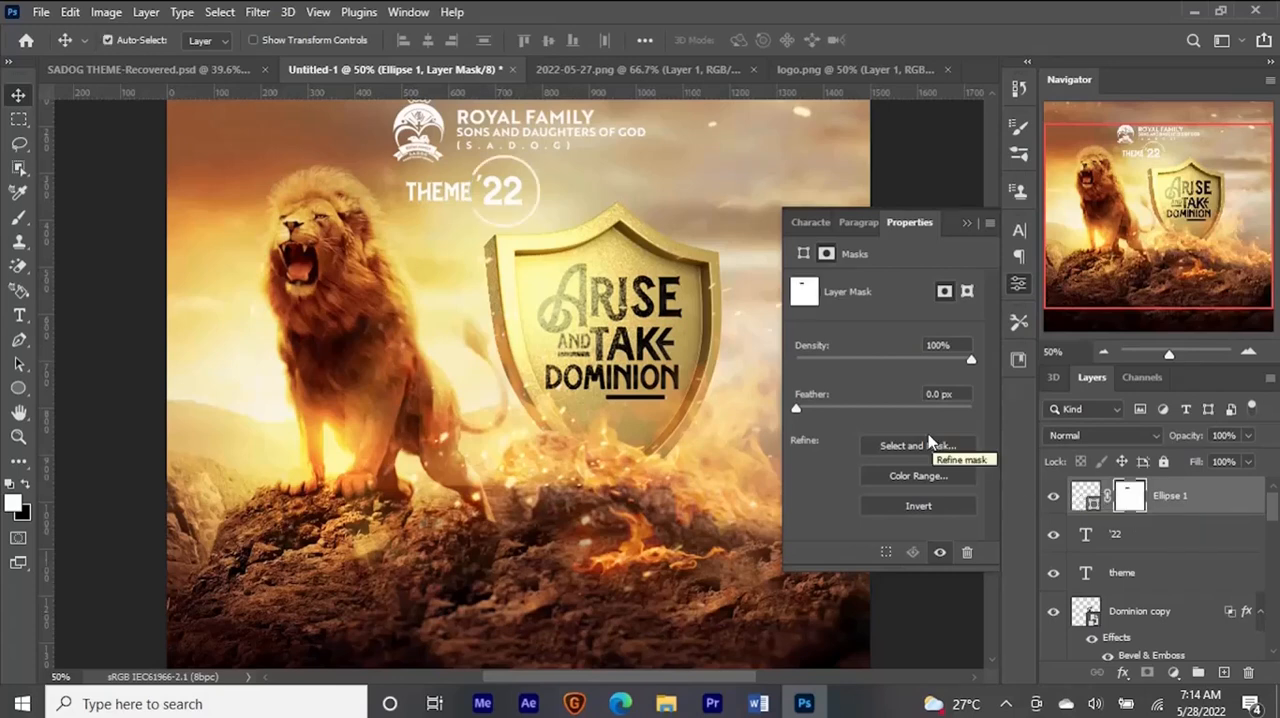
- Fit the '22 inside the circle and scale the Ellipse 1, '22 and theme layers down together beneath the logo, circle about 123 px wide
{"action": "left_click", "coordinate": [1145, 535]}
{"action": "key", "text": "ctrl+t"}
{"action": "key", "text": "Return"}
{"action": "left_click", "coordinate": [1150, 573]}
{"action": "left_click", "coordinate": [1208, 501], "text": "shift"}
{"action": "key", "text": "ctrl+t"}
{"action": "key", "text": "Return"}
{"action": "key", "text": "ctrl+minus"}
{"action": "key", "text": "ctrl+minus"}
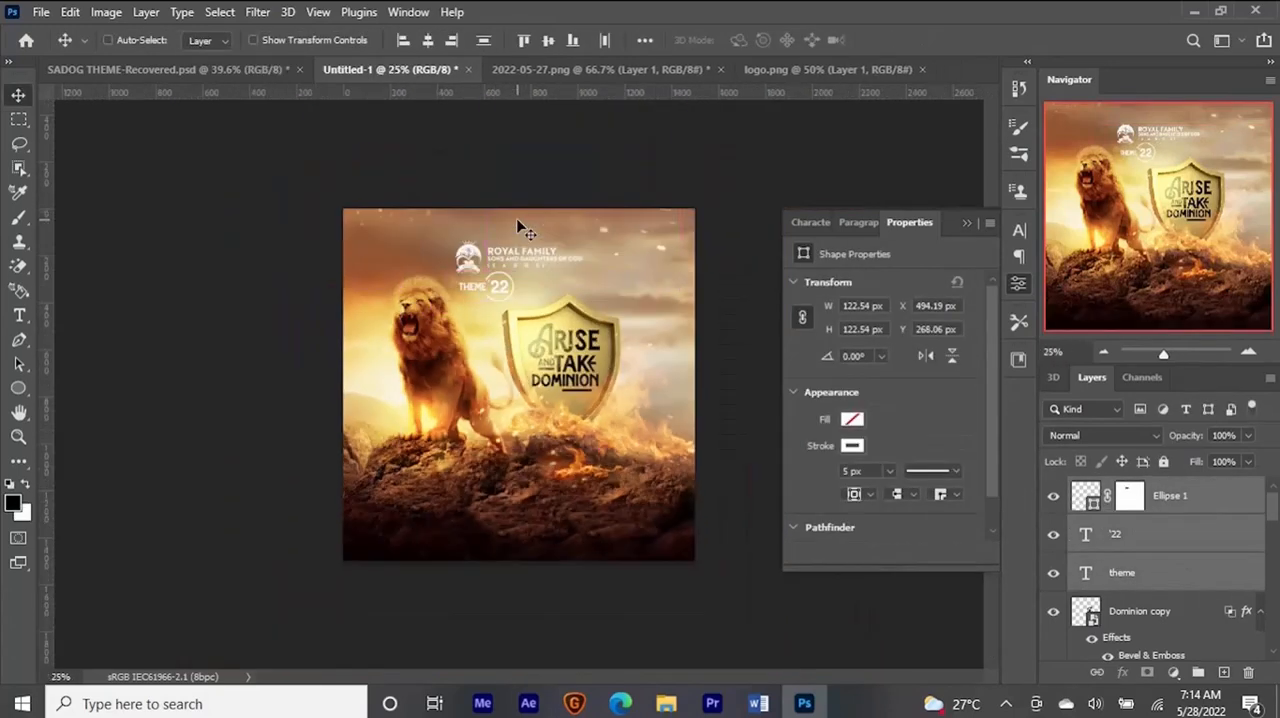
{"action": "key", "text": "ctrl+0"}
{"action": "left_click", "coordinate": [988, 212]}
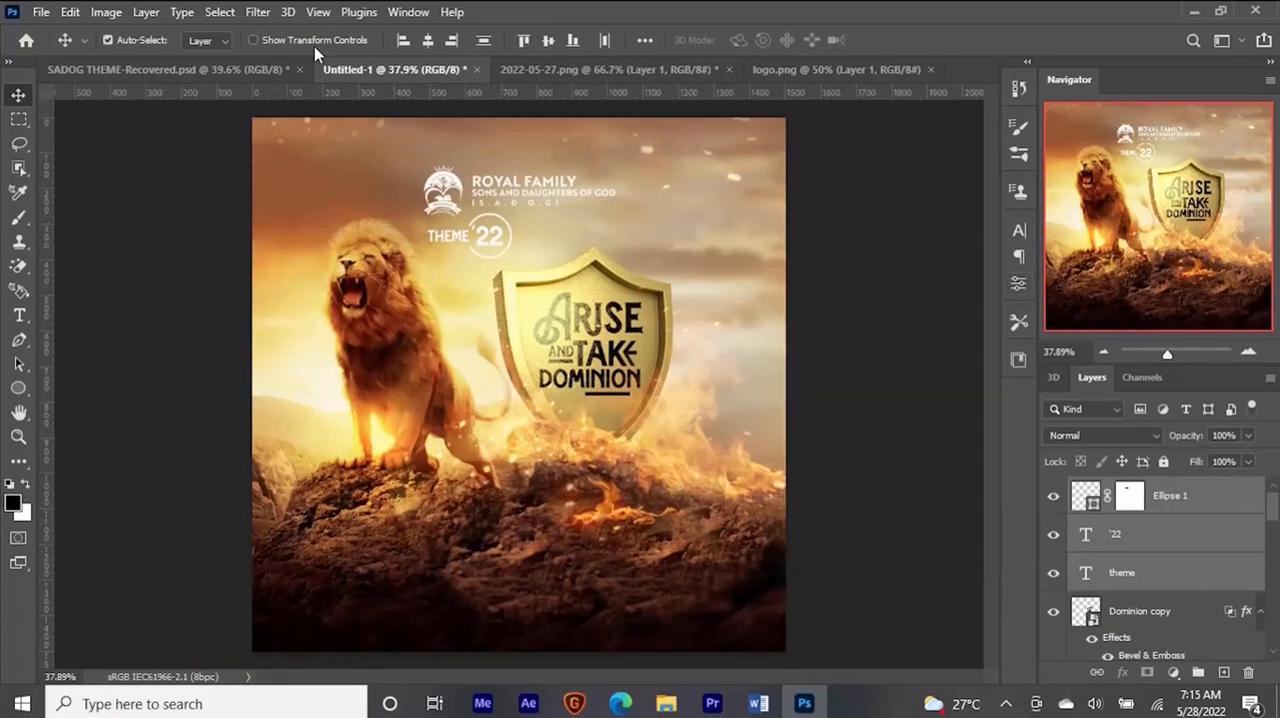
- Copy Group 1 with the meeting and contact details from SADOG THEME-Recovered.psd to the bottom of Untitled-1
{"action": "left_click", "coordinate": [185, 70]}
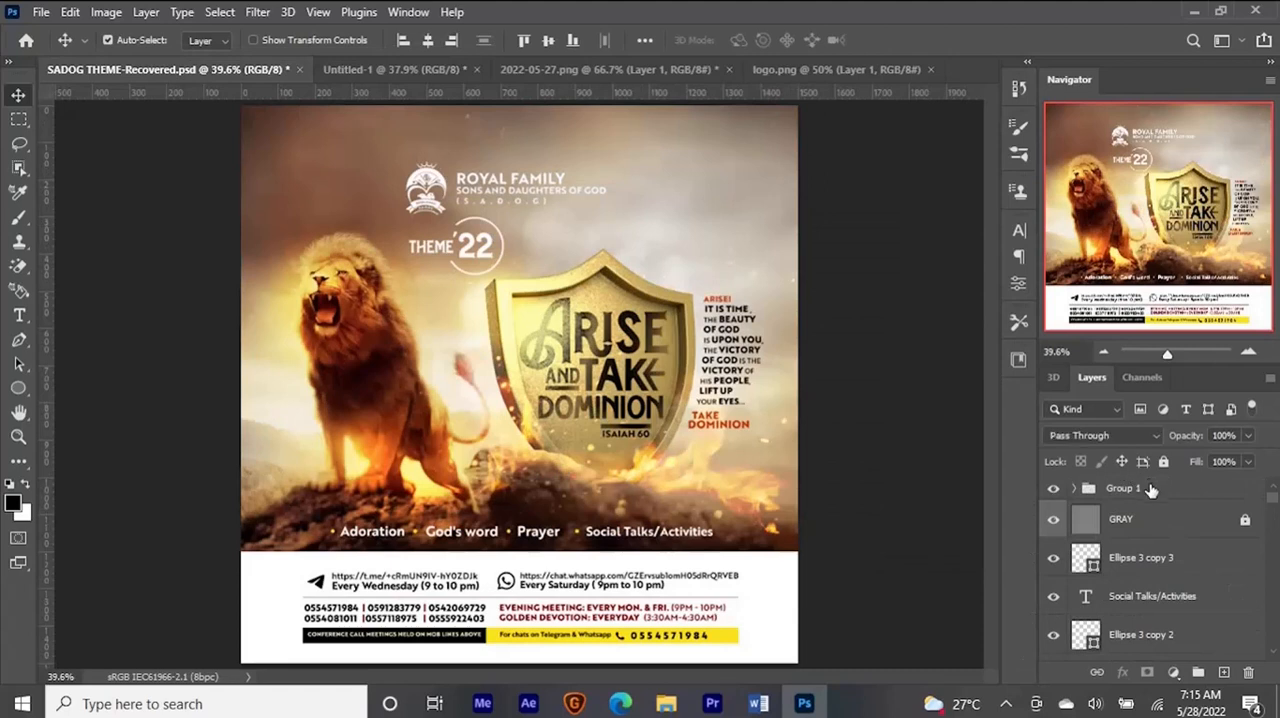
{"action": "left_click", "coordinate": [1150, 489]}
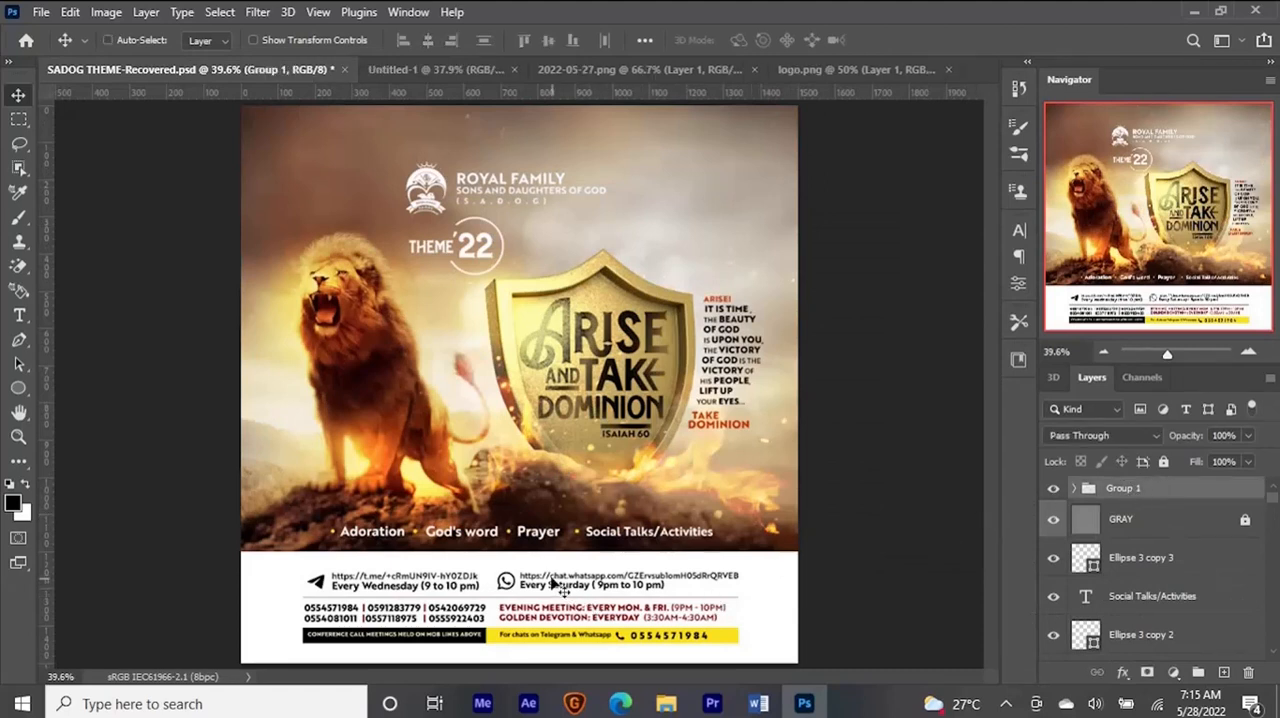
{"action": "key", "text": "ctrl"}
{"action": "mouse_move", "coordinate": [596, 587]}
{"action": "left_mouse_down"}
{"action": "mouse_move", "coordinate": [814, 98]}
{"action": "mouse_move", "coordinate": [547, 578]}
{"action": "left_mouse_up"}
- Draw a full-width white rectangle across the bottom of the flyer and move it beneath Group 1
{"action": "left_click", "coordinate": [1224, 672]}
{"action": "key", "text": "u"}
{"action": "left_click_drag", "start_coordinate": [227, 544], "coordinate": [820, 655]}
{"action": "key", "text": "v"}
{"action": "key", "text": "ctrl+["}
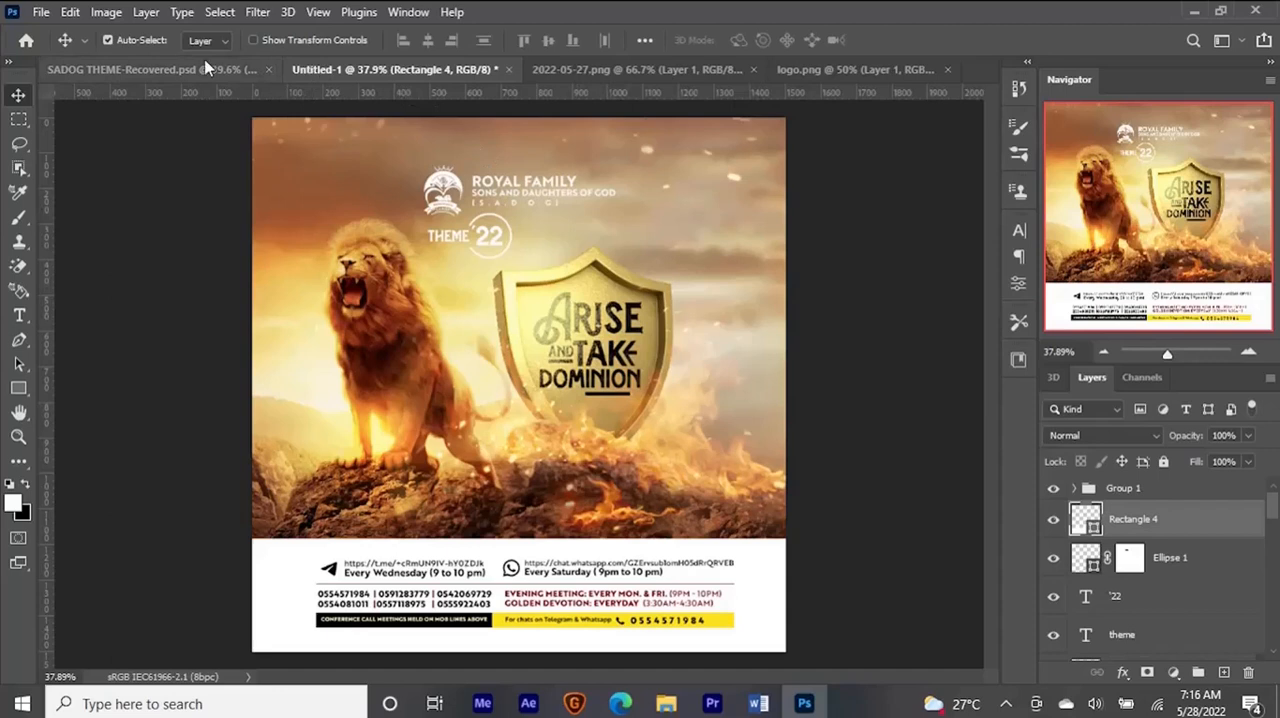
- Check the side passage in SADOG THEME-Recovered.psd, and add a new empty layer above Group 1 in Untitled-1
{"action": "left_click", "coordinate": [176, 70]}
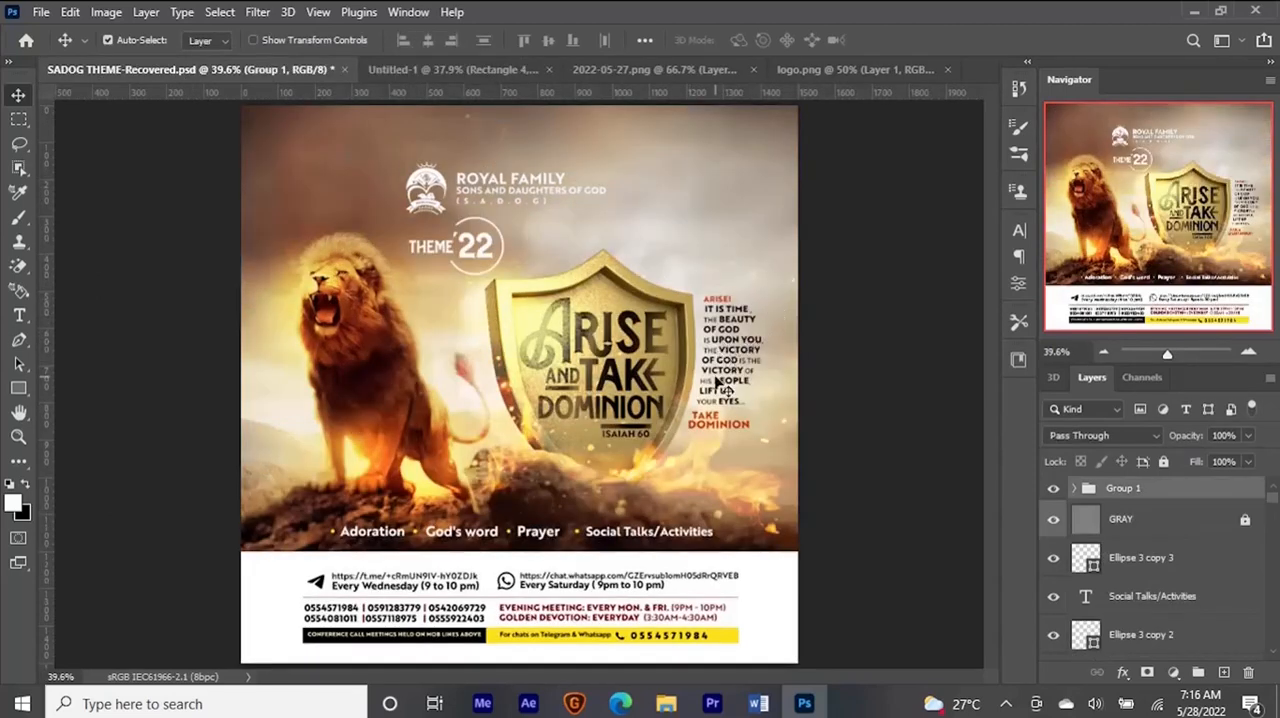
{"action": "left_click", "coordinate": [473, 73]}
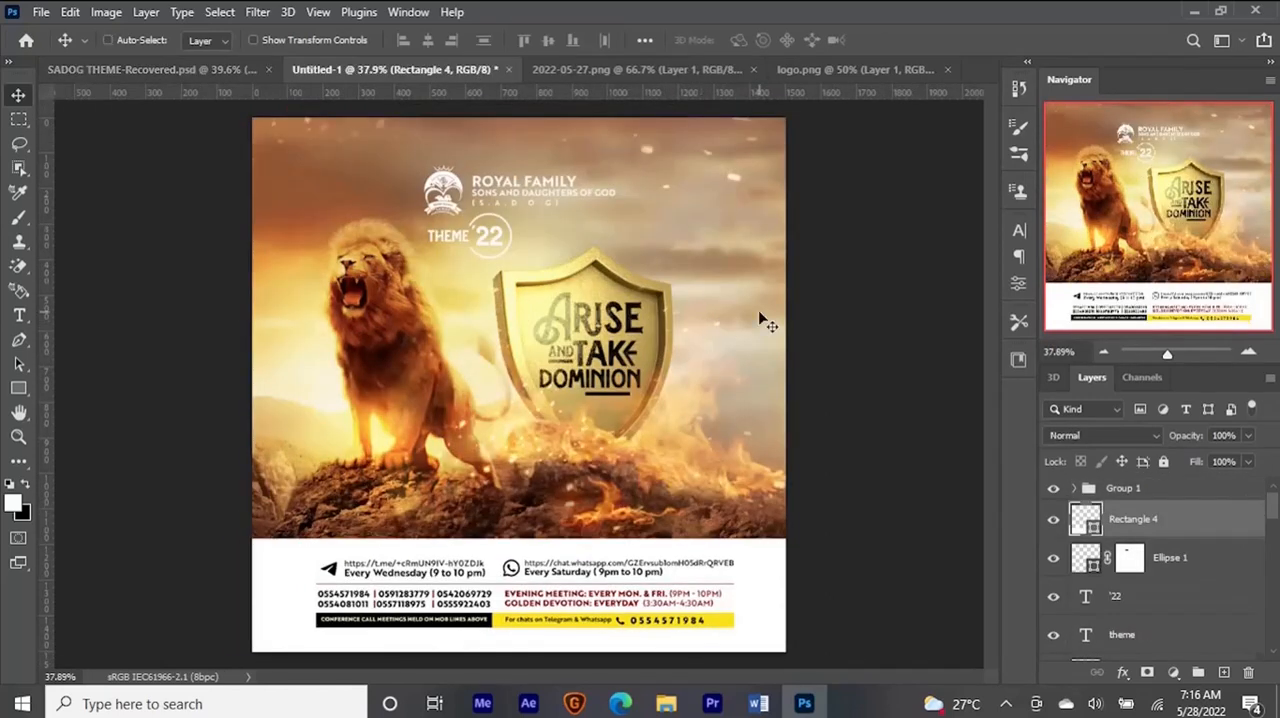
{"action": "key", "text": "ctrl"}
{"action": "key", "text": "ctrl+shift+n"}
{"action": "key", "text": "Return"}
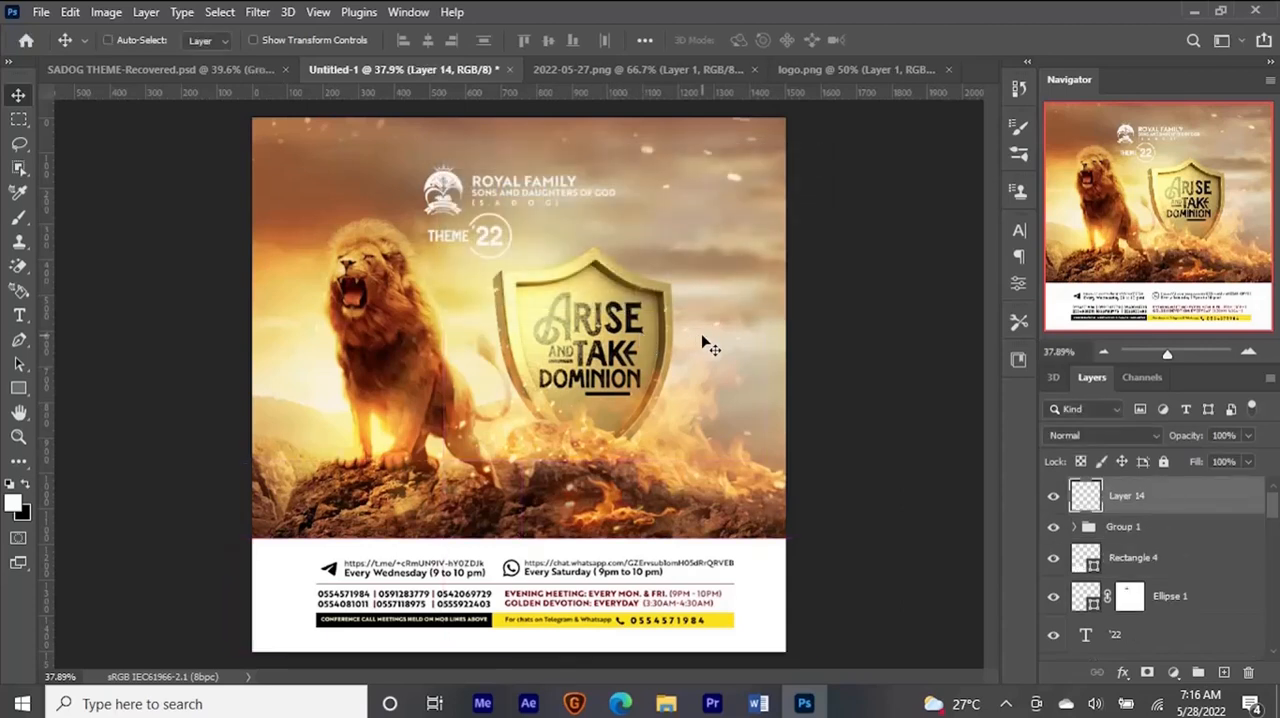
{"action": "key", "text": "ctrl+alt+shift+e"}
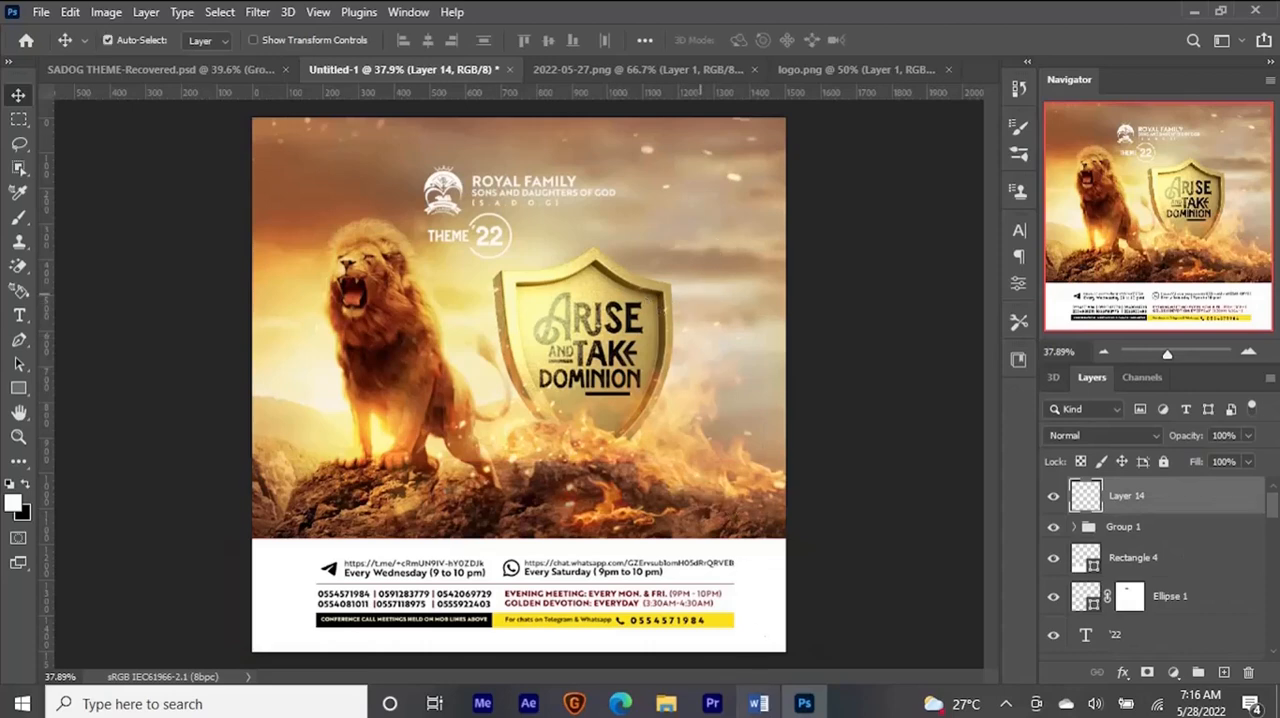
- Copy the passage from "ARISE!" to "TAKE DOMINION" in the Word document and return to the flyer in Photoshop
{"action": "left_click", "coordinate": [758, 704]}
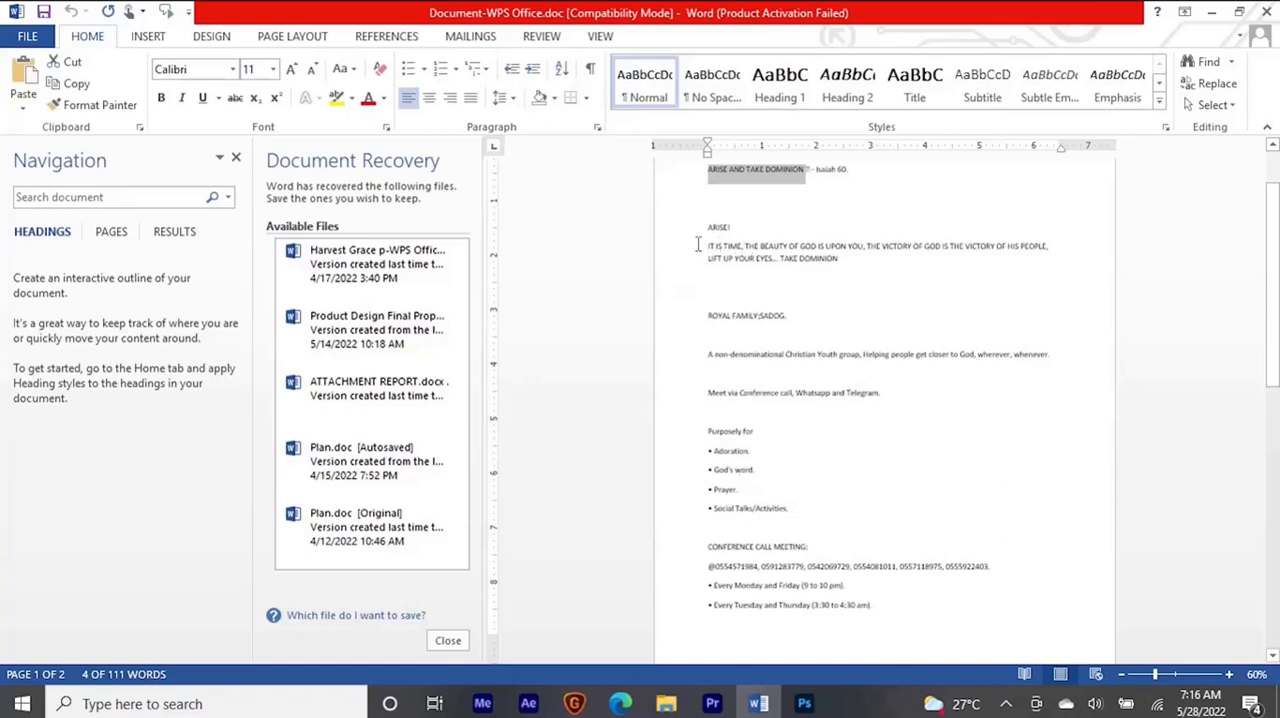
{"action": "left_click_drag", "start_coordinate": [705, 226], "coordinate": [842, 260]}
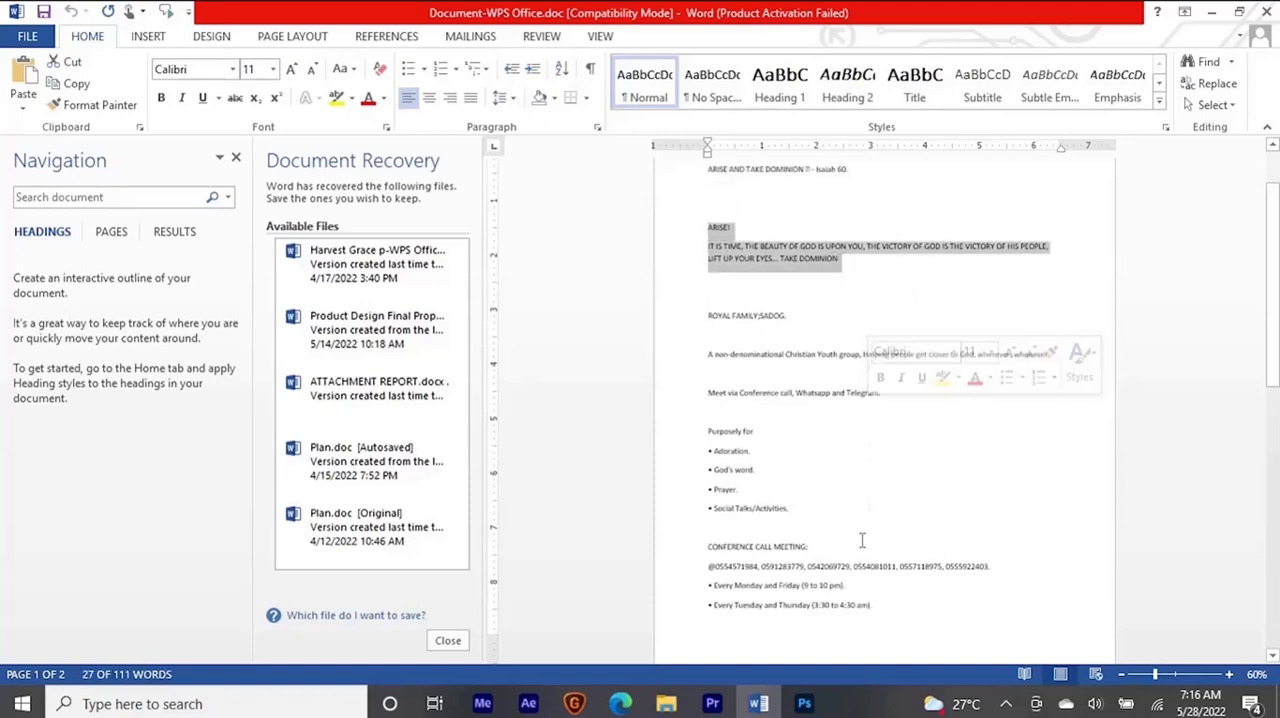
{"action": "left_click", "coordinate": [812, 705]}
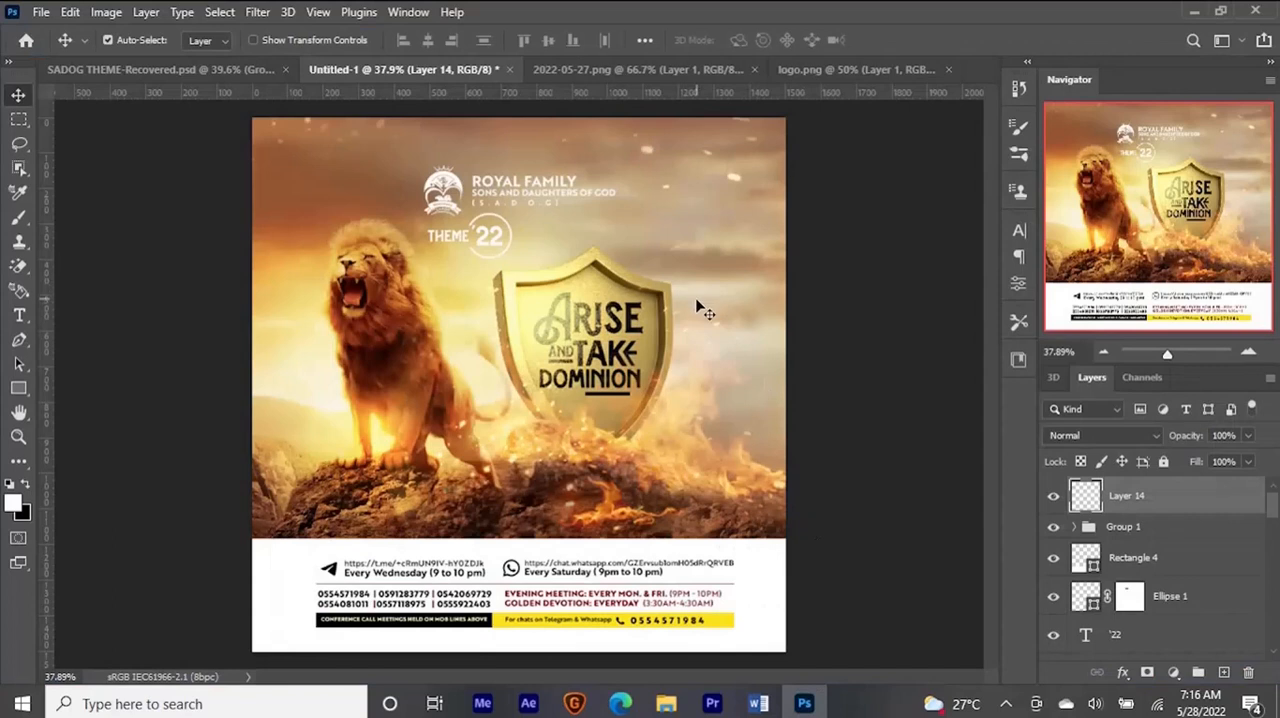
- Start a text beside the shield's right edge in Brother 1816 Medium and paste the copied passage into it
{"action": "key", "text": "t"}
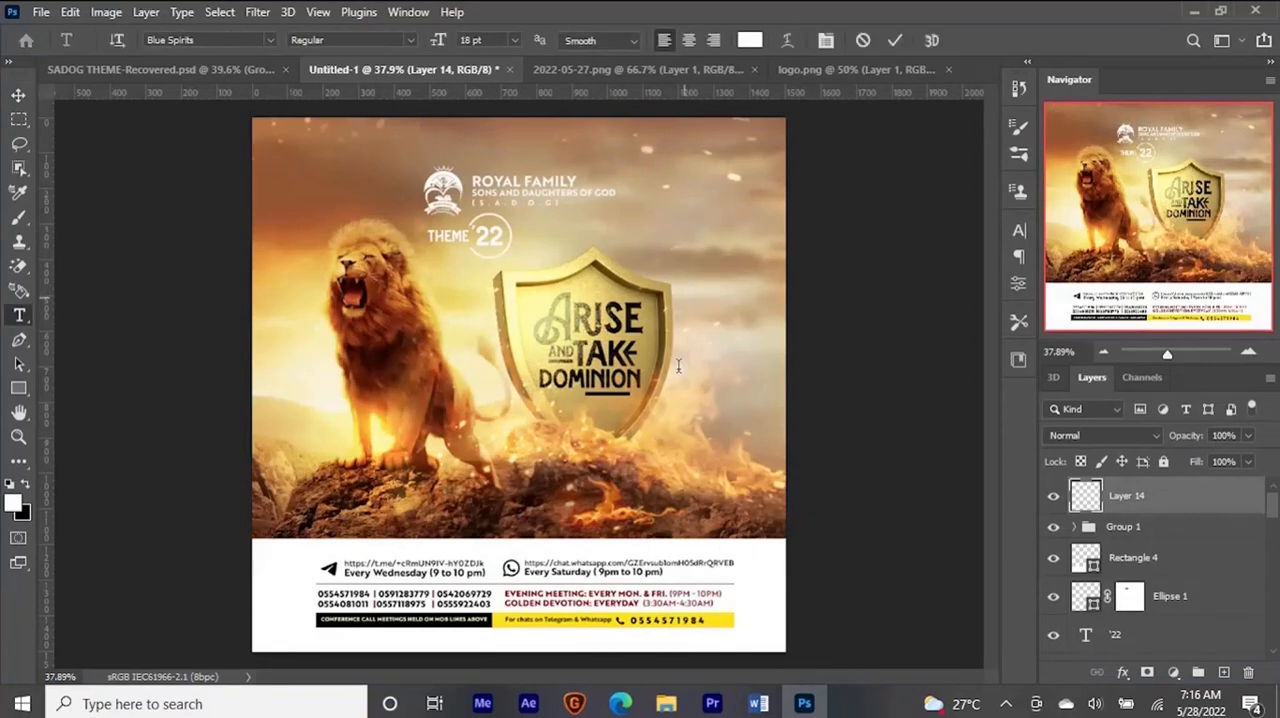
{"action": "left_click", "coordinate": [686, 298]}
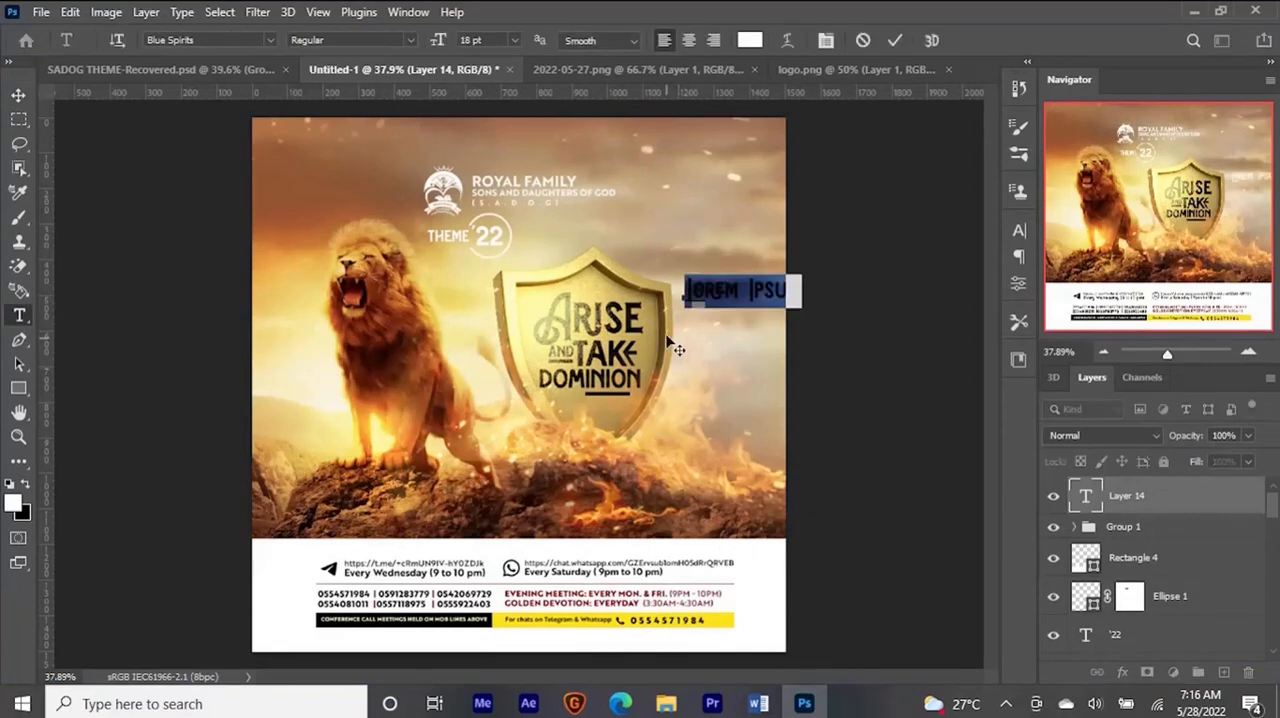
{"action": "left_click", "coordinate": [253, 41]}
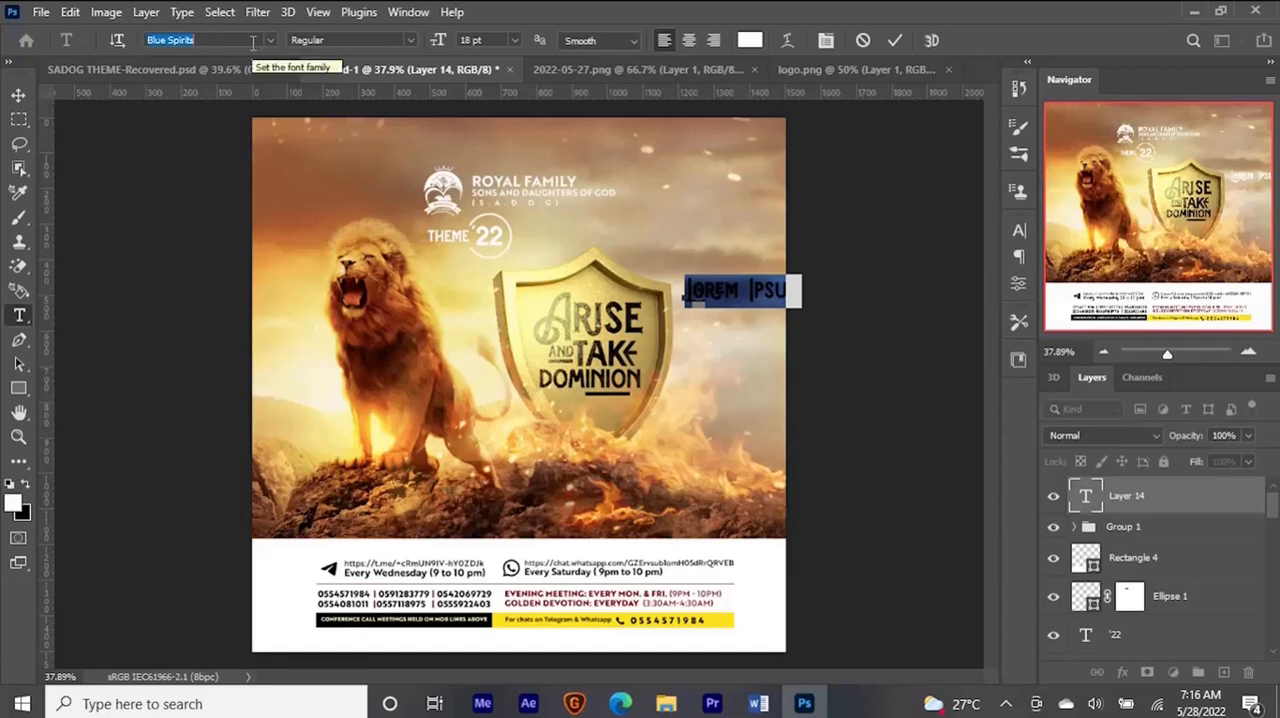
{"action": "type", "text": "broth"}
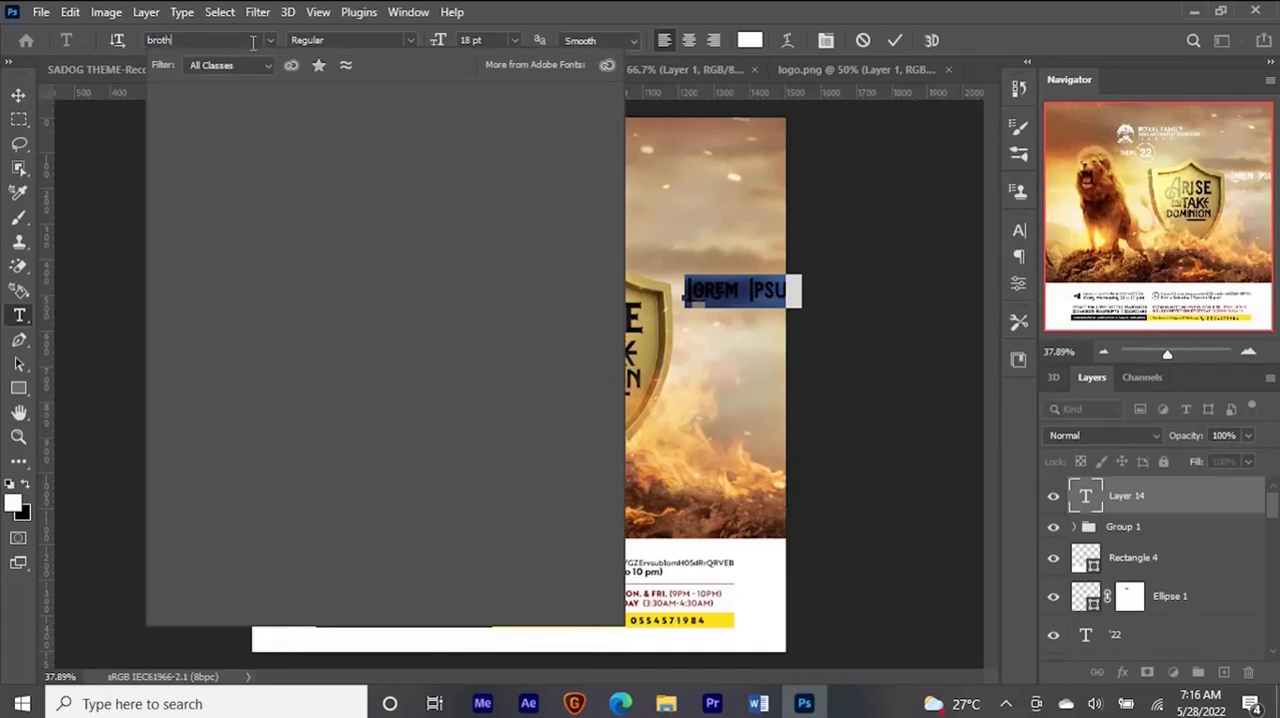
{"action": "type", "text": "er 1816"}
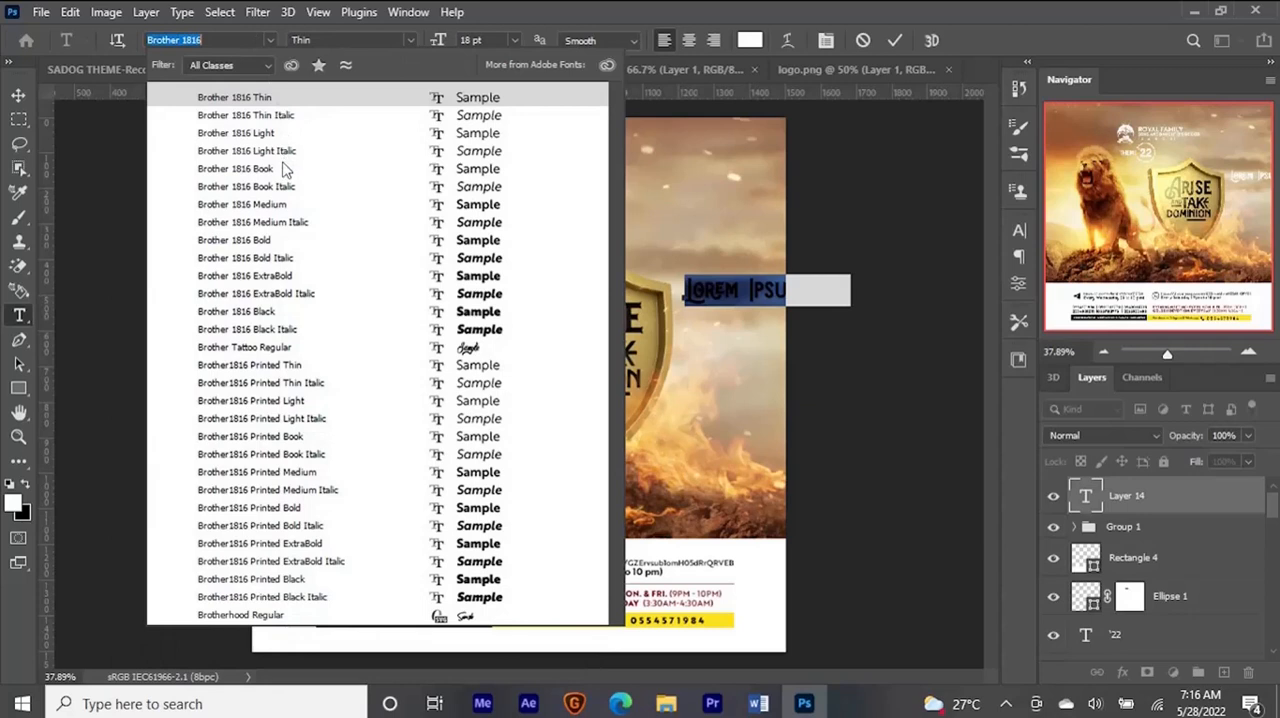
{"action": "left_click", "coordinate": [279, 205]}
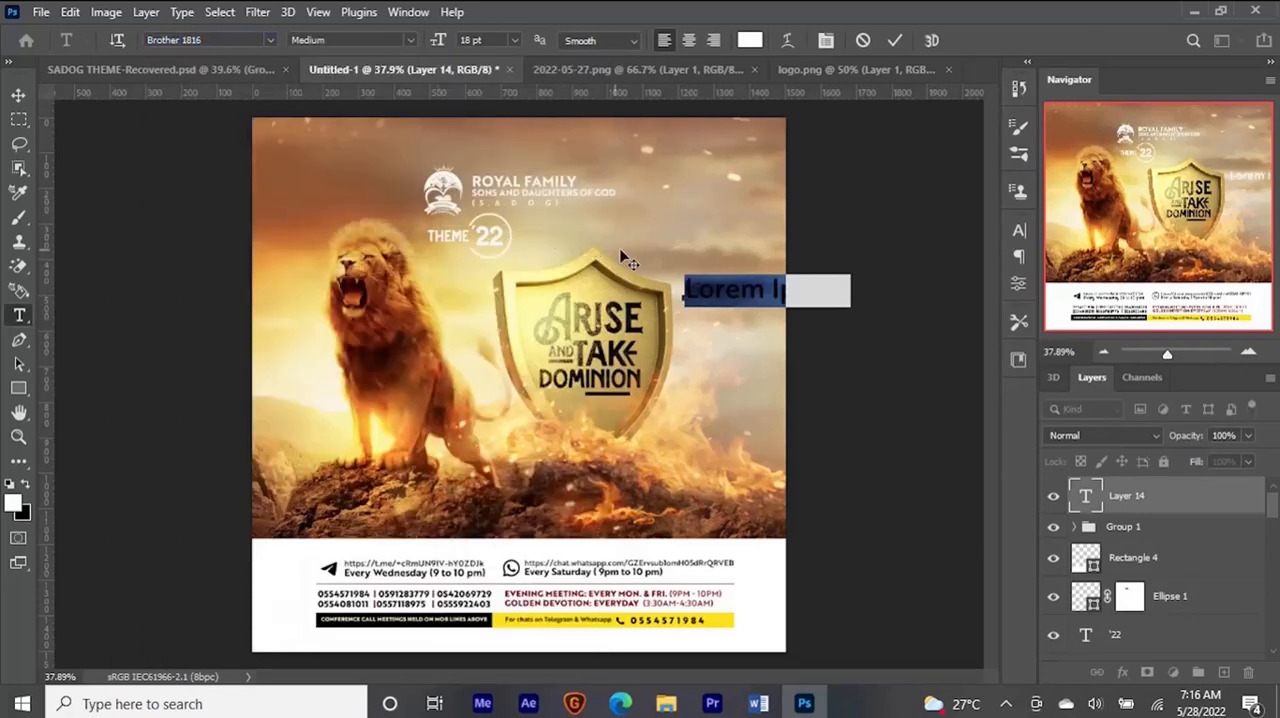
{"action": "type", "text": "ARISE! THIS TIME"}
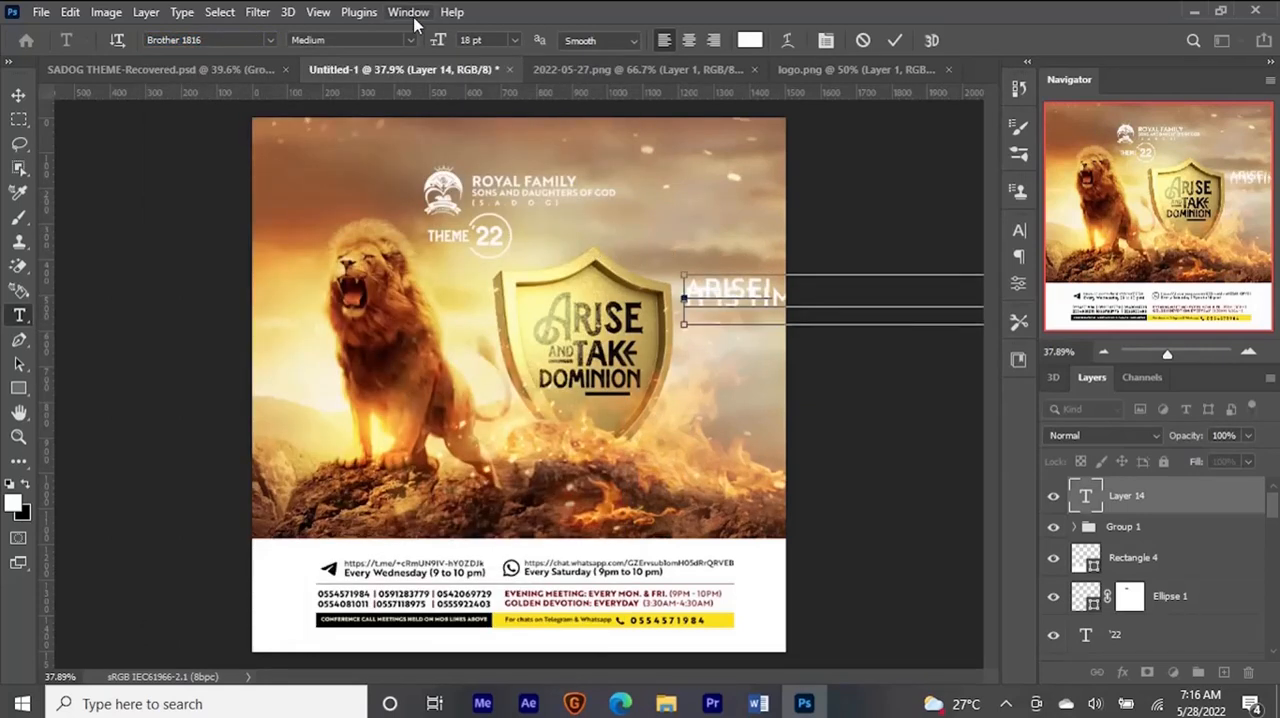
- Set the pasted passage to 4 pt and break it into short lines such as "IT IS TIME,", "THE BEAUTY" and "OF GOD"
{"action": "left_click_drag", "start_coordinate": [444, 41], "coordinate": [428, 42]}
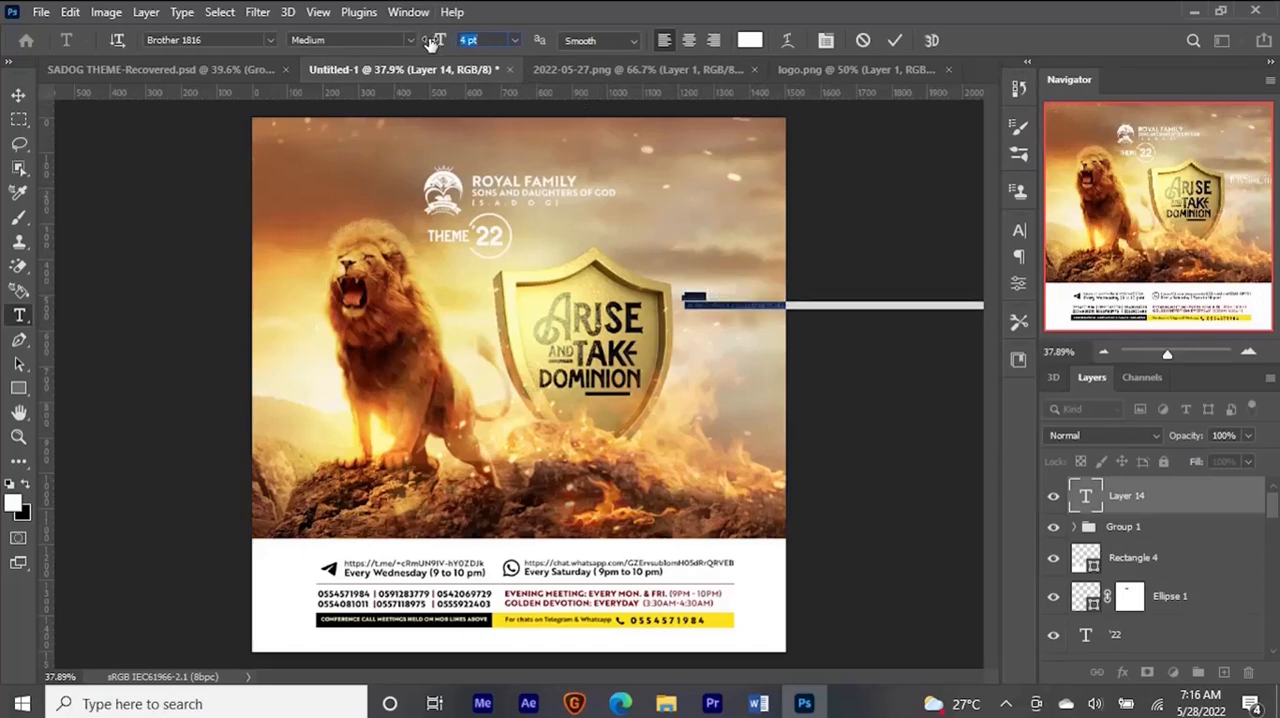
{"action": "key", "text": "ctrl+plus"}
{"action": "key", "text": "ctrl+plus"}
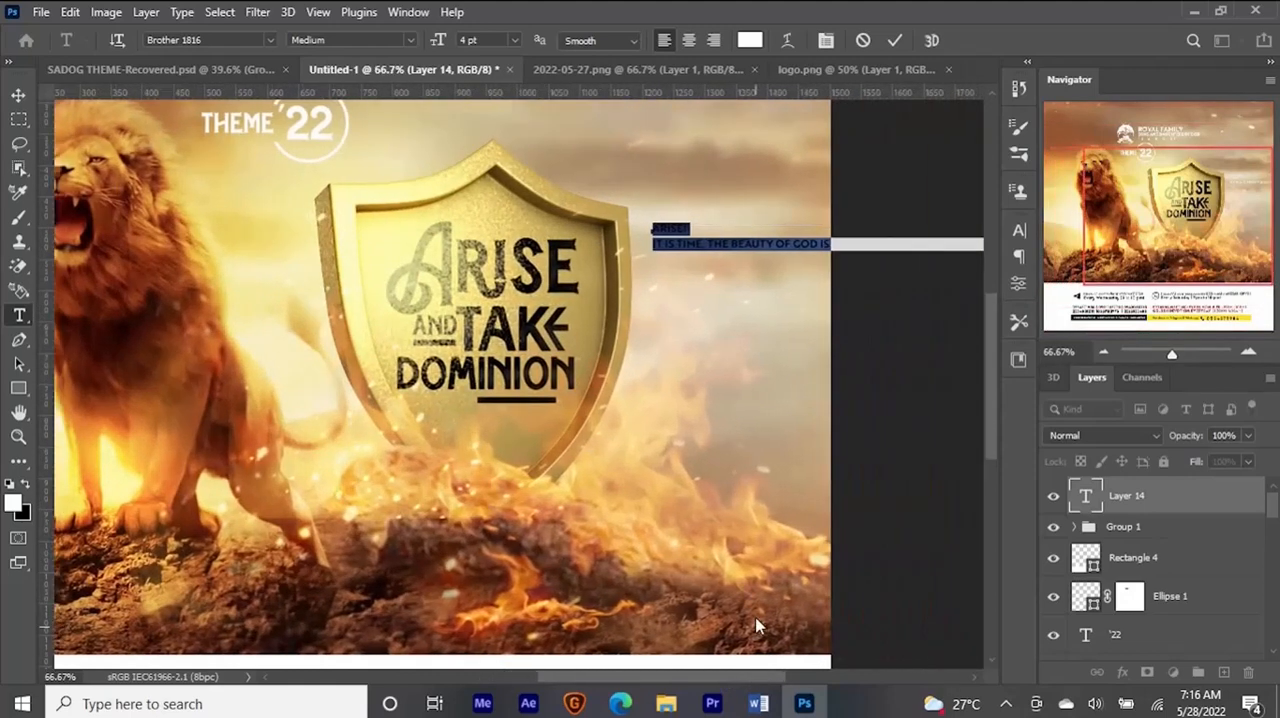
{"action": "left_click", "coordinate": [706, 244]}
{"action": "key", "text": "Return"}
{"action": "left_click", "coordinate": [720, 260]}
{"action": "key", "text": "Return"}
{"action": "left_click", "coordinate": [697, 275]}
- Colour the passage black, vary its phrases between Brother 1816 Book, Medium and Bold, and put "TAKE" and "DOMINION" on separate lines
{"action": "key", "text": "Return"}
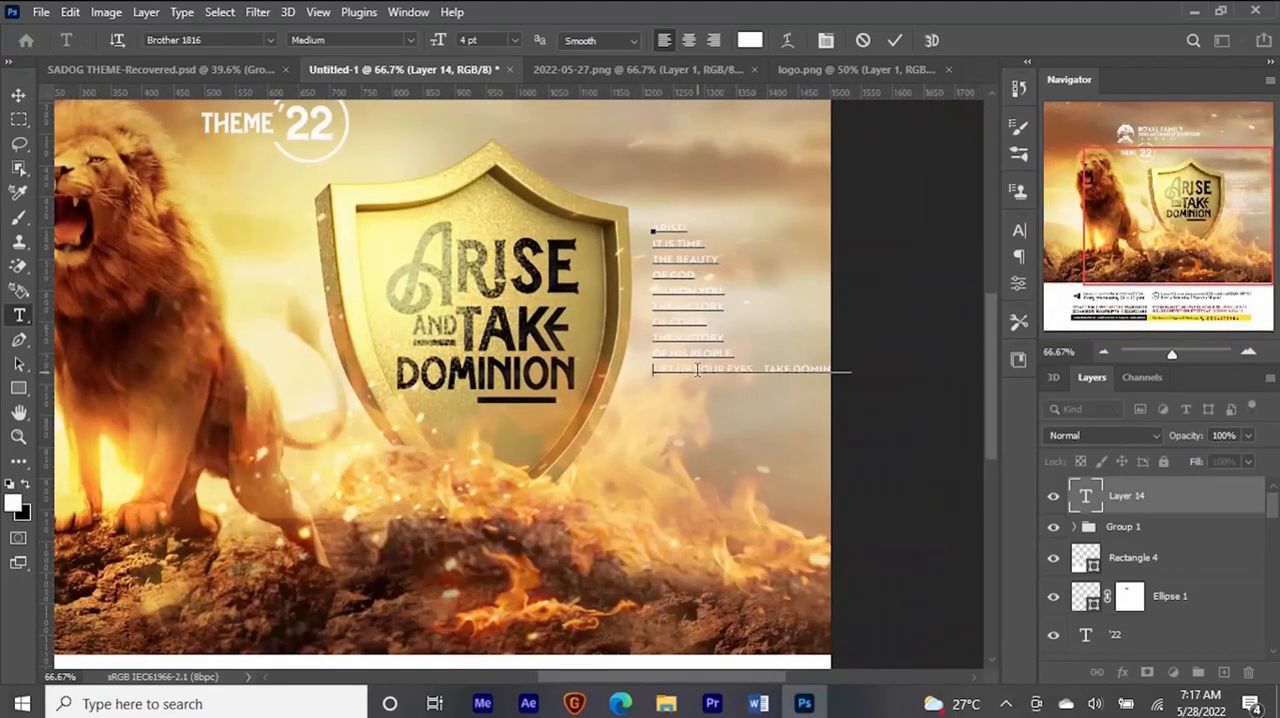
{"action": "left_click", "coordinate": [750, 40]}
{"action": "double_click", "coordinate": [670, 244]}
{"action": "double_click", "coordinate": [698, 260]}
{"action": "left_click", "coordinate": [411, 41]}
{"action": "mouse_move", "coordinate": [724, 291]}
{"action": "left_mouse_down"}
{"action": "mouse_move", "coordinate": [667, 291]}
{"action": "mouse_move", "coordinate": [669, 322]}
{"action": "left_mouse_up"}
{"action": "left_click", "coordinate": [340, 190]}
{"action": "double_click", "coordinate": [698, 338]}
{"action": "left_click", "coordinate": [411, 41]}
{"action": "mouse_move", "coordinate": [733, 354]}
{"action": "left_mouse_down"}
{"action": "mouse_move", "coordinate": [670, 354]}
{"action": "mouse_move", "coordinate": [692, 370]}
{"action": "left_mouse_up"}
{"action": "left_click", "coordinate": [411, 41]}
{"action": "left_click", "coordinate": [362, 177]}
{"action": "left_click", "coordinate": [683, 401]}
{"action": "key", "text": "Return"}
- Indent the lines from "IT IS TIME," to "YOUR EYES..." to follow the shield's edge, and commit the text
{"action": "left_click", "coordinate": [653, 244]}
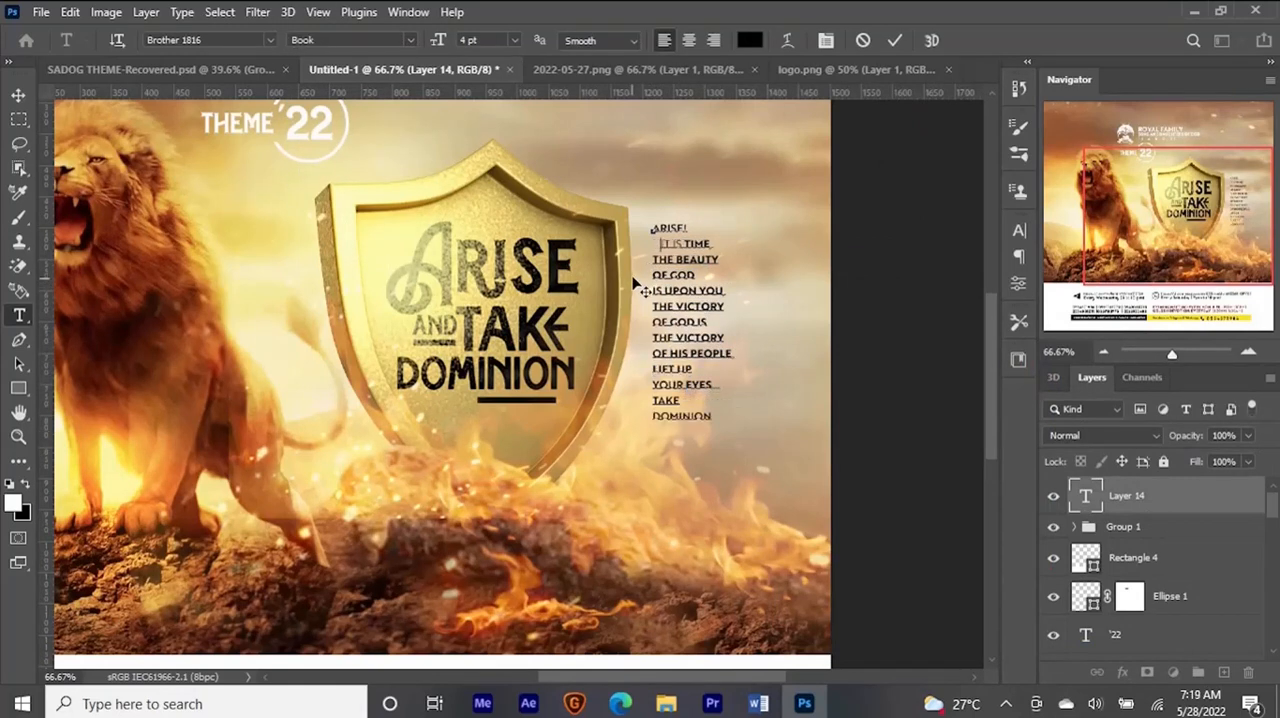
{"action": "left_click", "coordinate": [653, 259]}
{"action": "left_click", "coordinate": [652, 275]}
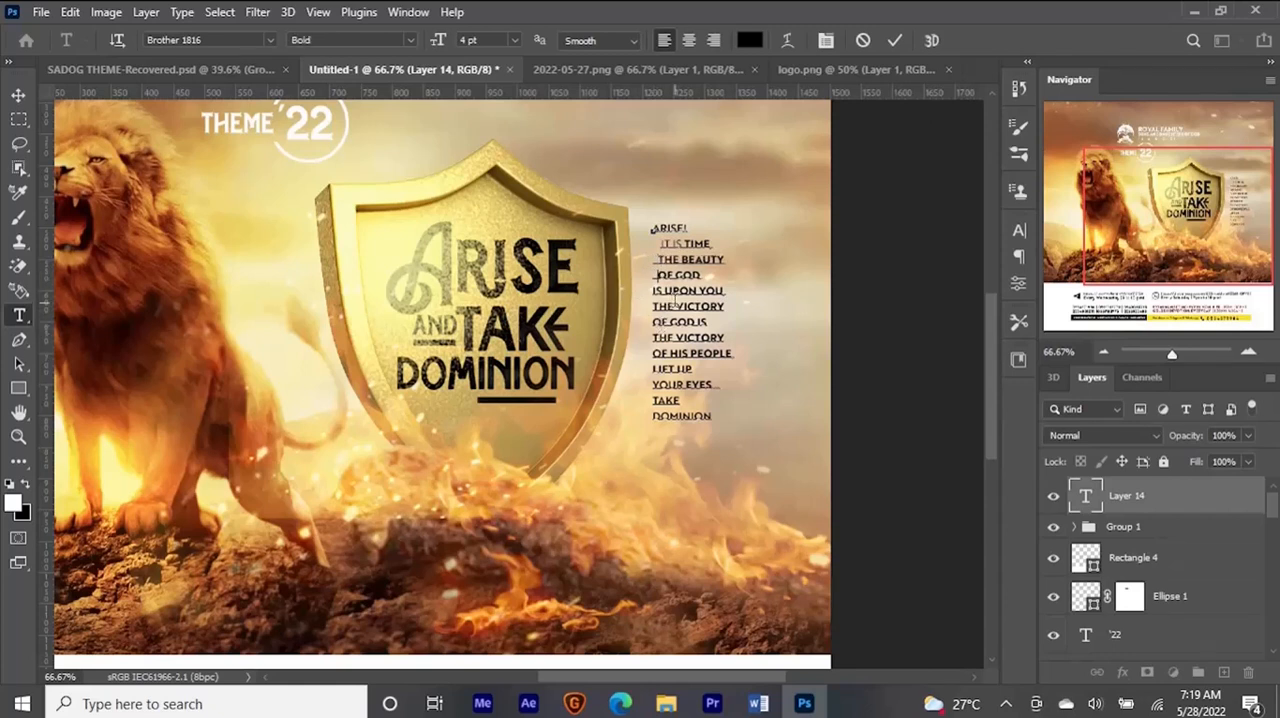
{"action": "left_click", "coordinate": [653, 290]}
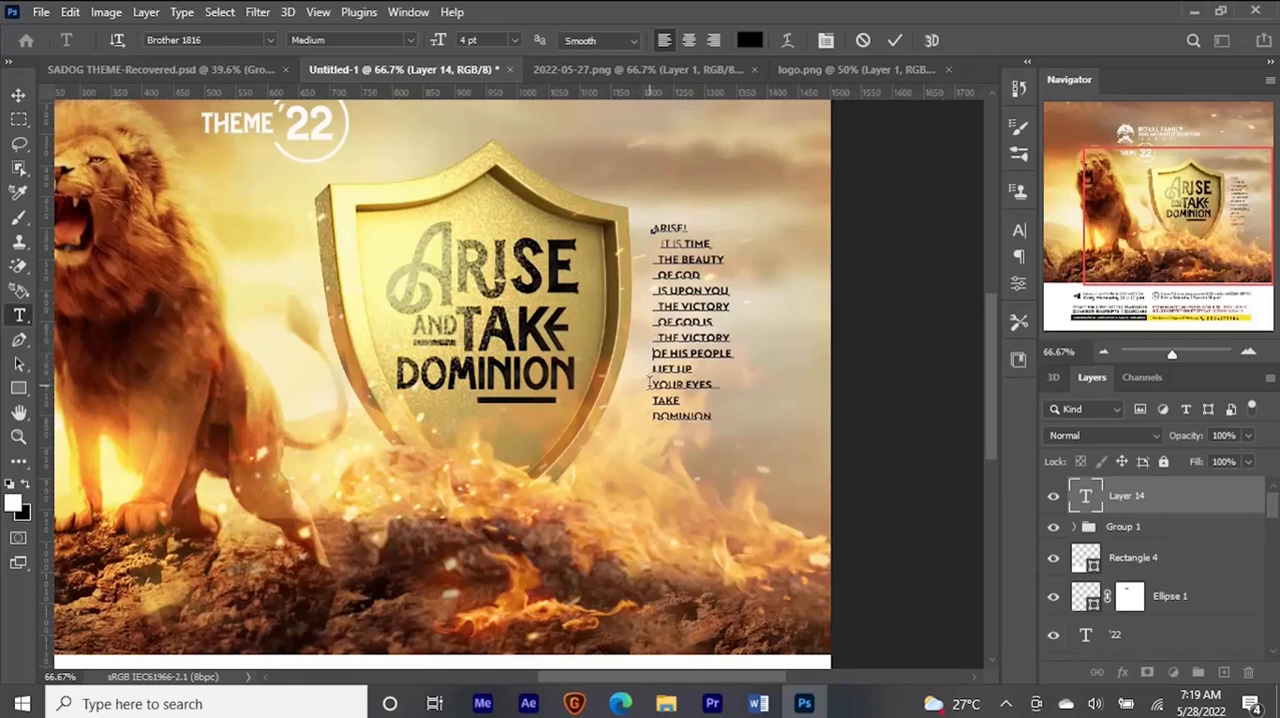
{"action": "left_click", "coordinate": [652, 369]}
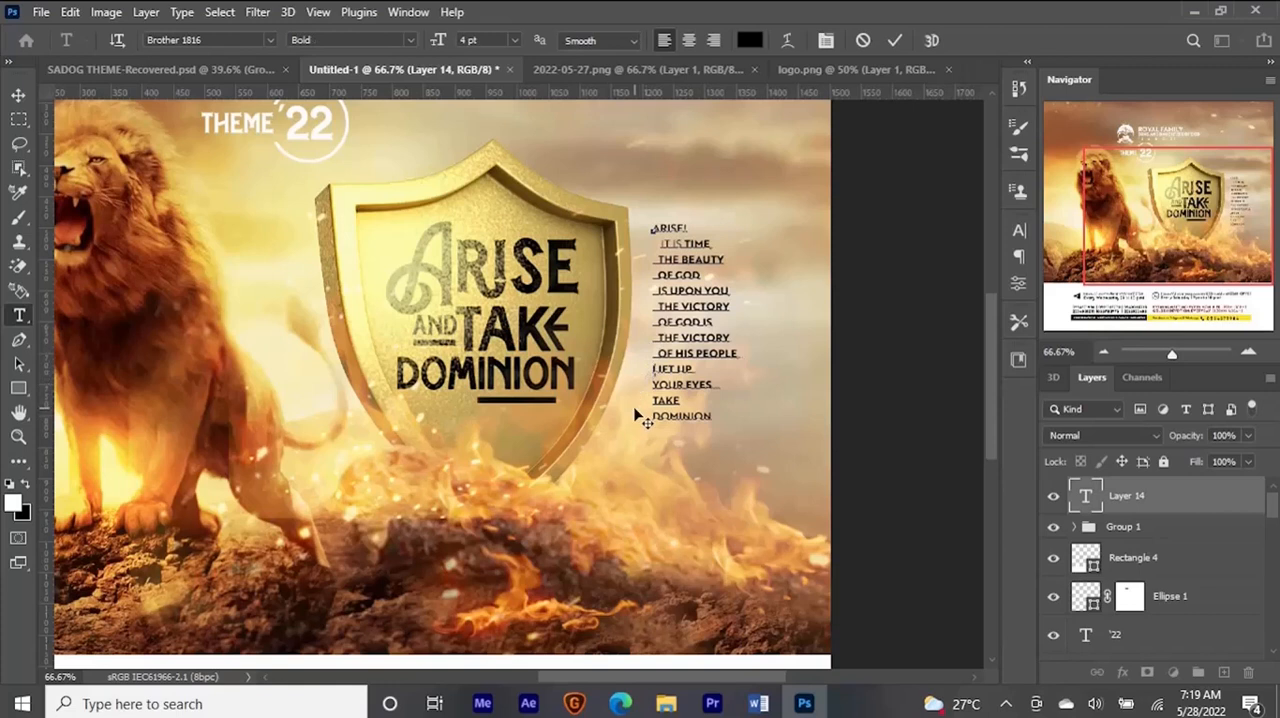
{"action": "left_click", "coordinate": [652, 384]}
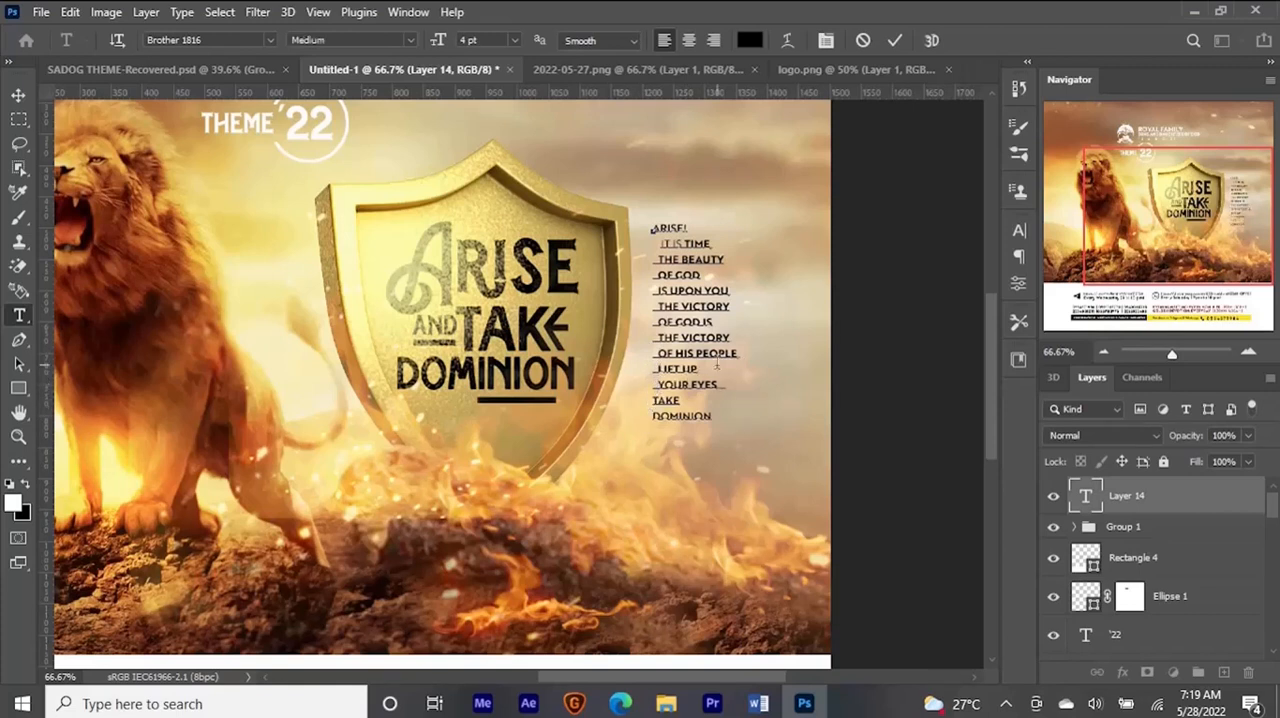
{"action": "key", "text": "ctrl+Return"}
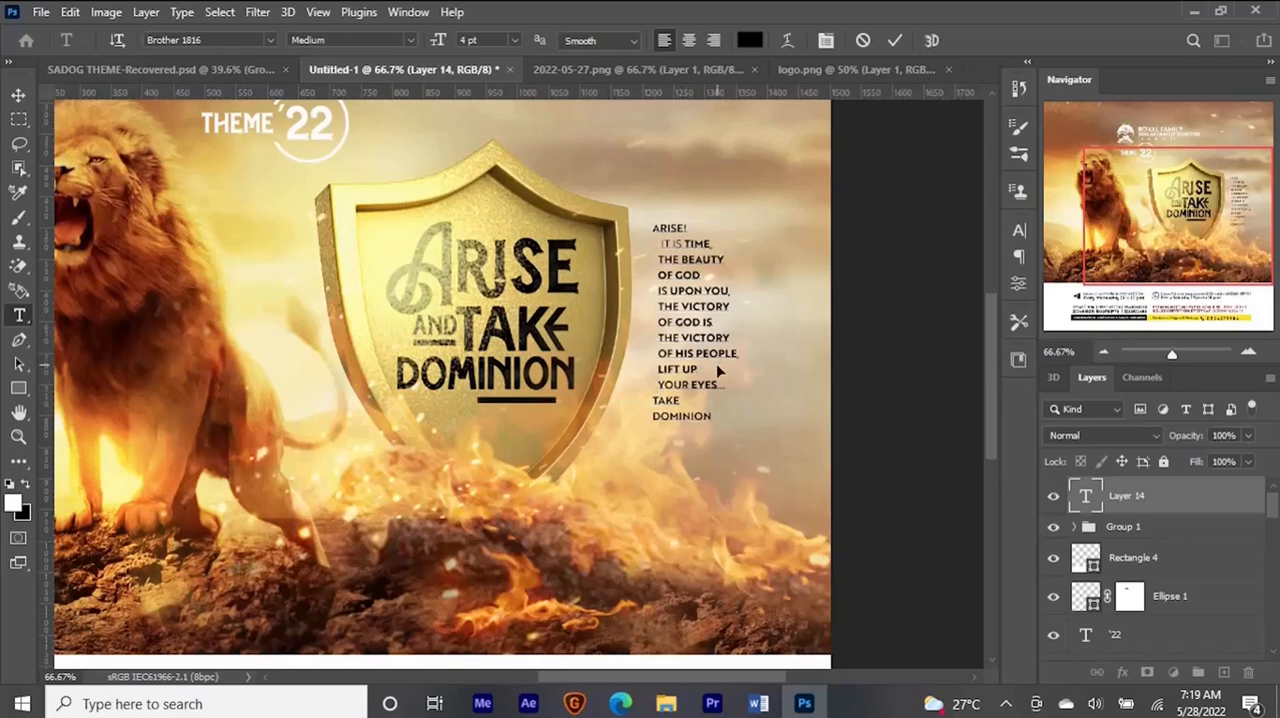
- Move the "ARISE!" passage slightly up and closer to the shield's right edge
{"action": "key", "text": "ctrl+minus"}
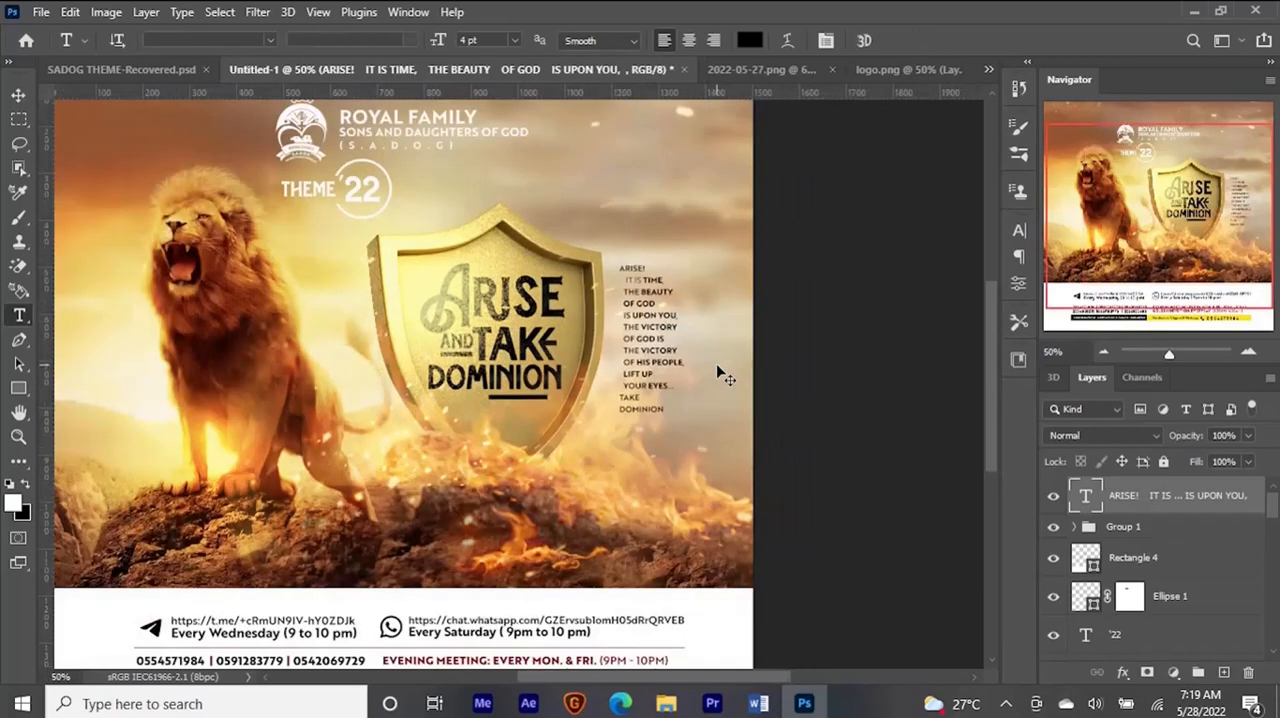
{"action": "key", "text": "ctrl+minus"}
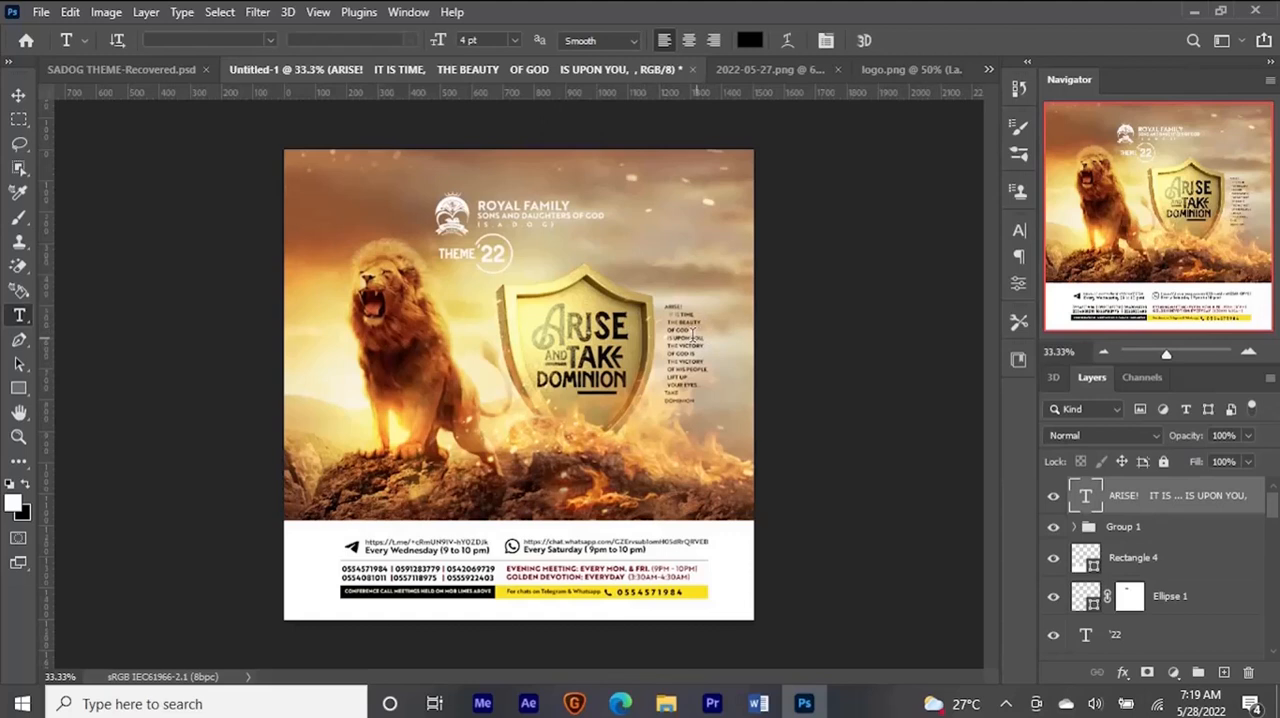
{"action": "key", "text": "v"}
{"action": "left_click_drag", "start_coordinate": [693, 336], "coordinate": [673, 343]}
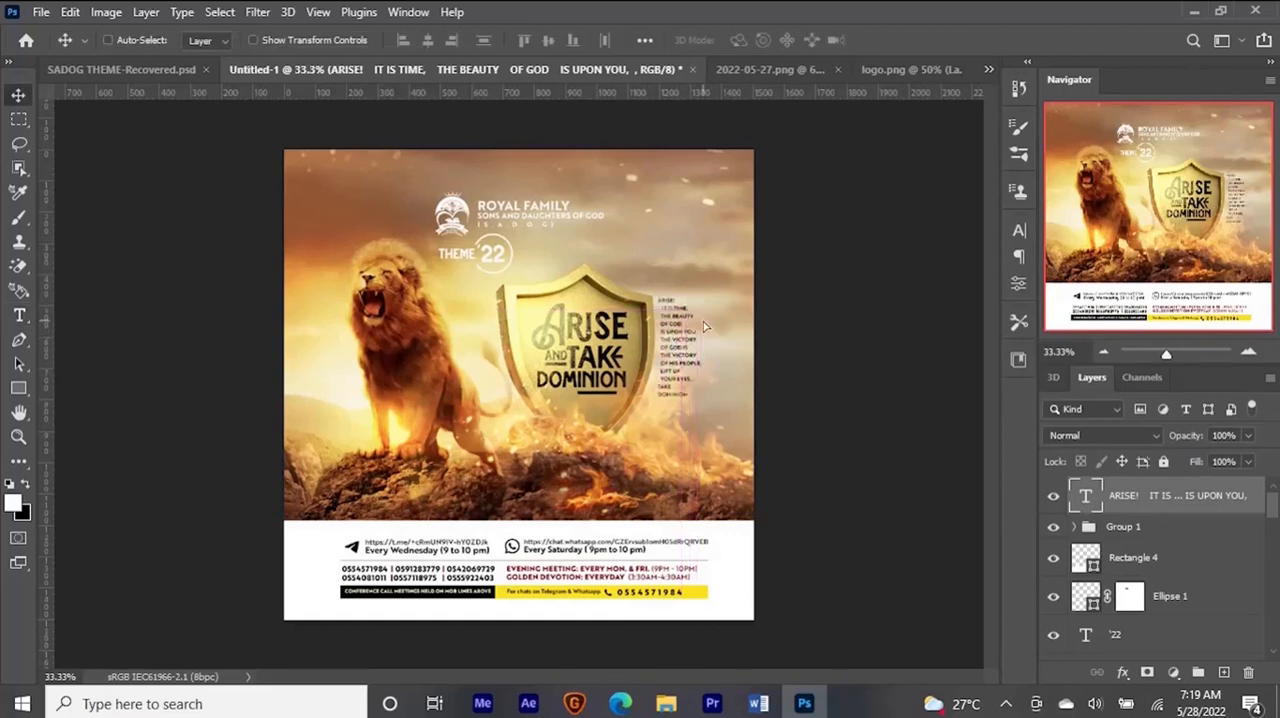
{"action": "key", "text": "ctrl+plus"}
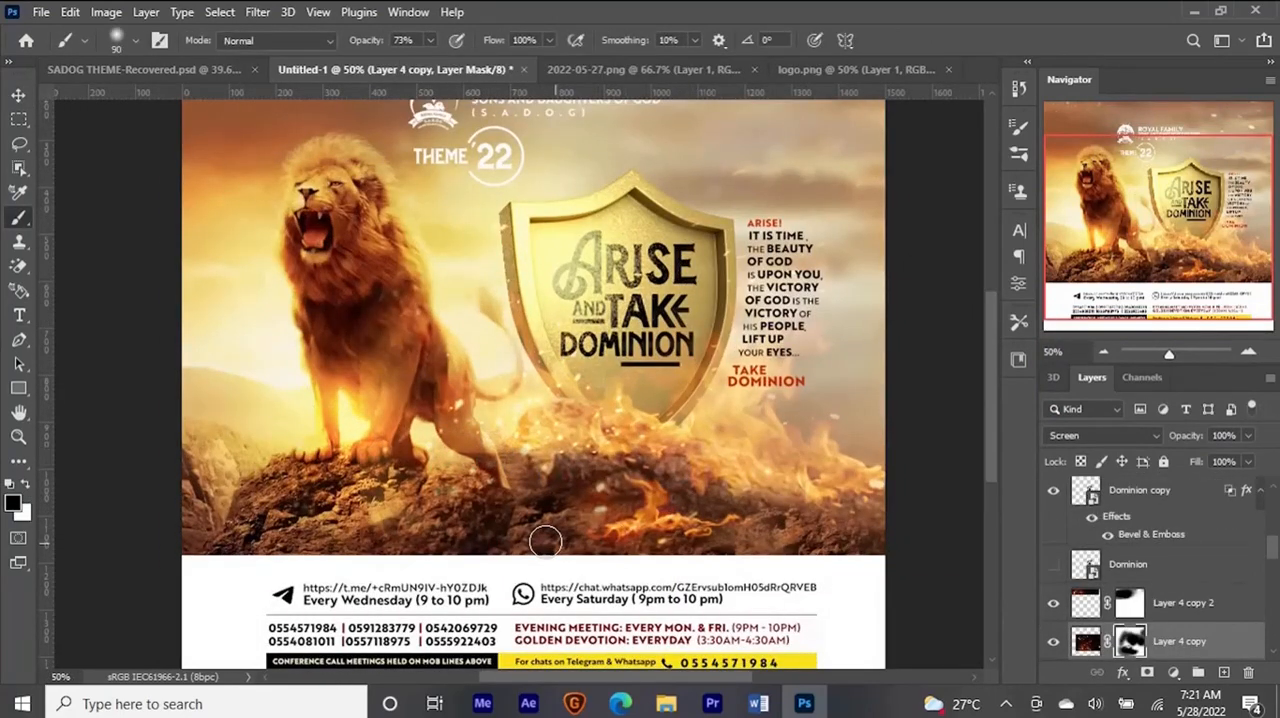
- Undo the last brush stroke on the Layer 4 copy mask
{"action": "key", "text": "ctrl+z"}
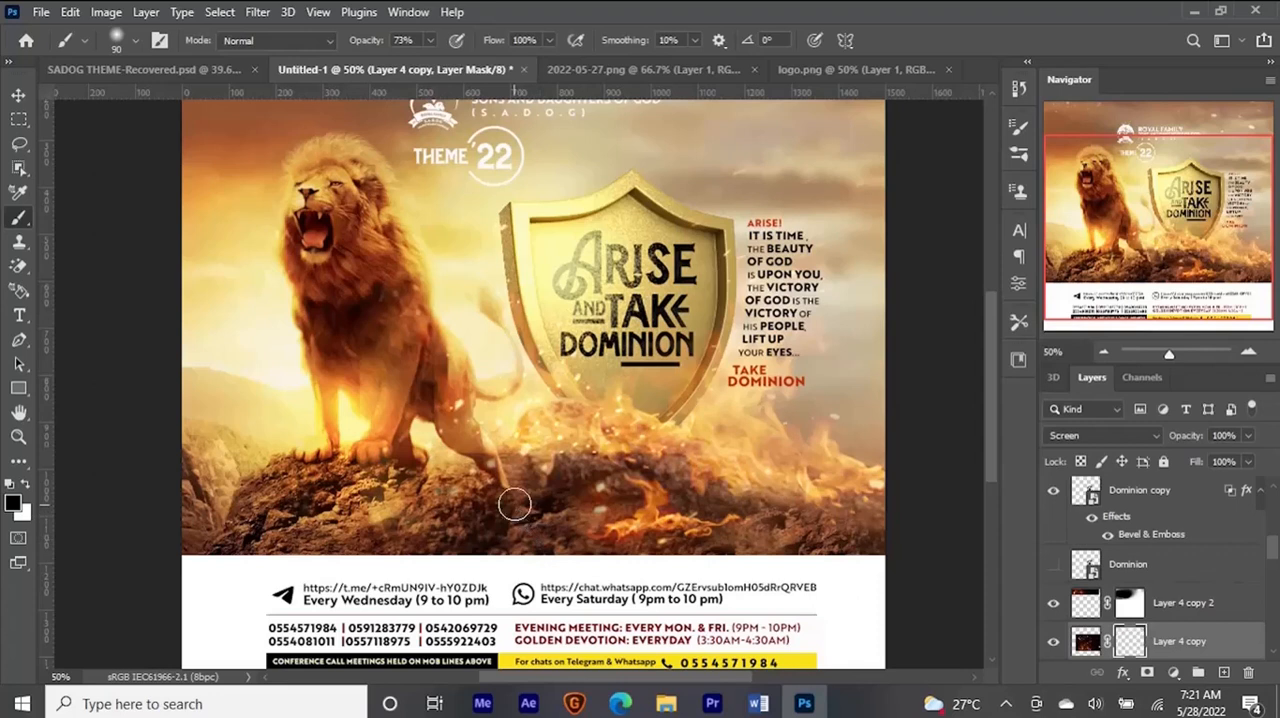
{"action": "key", "text": "v"}
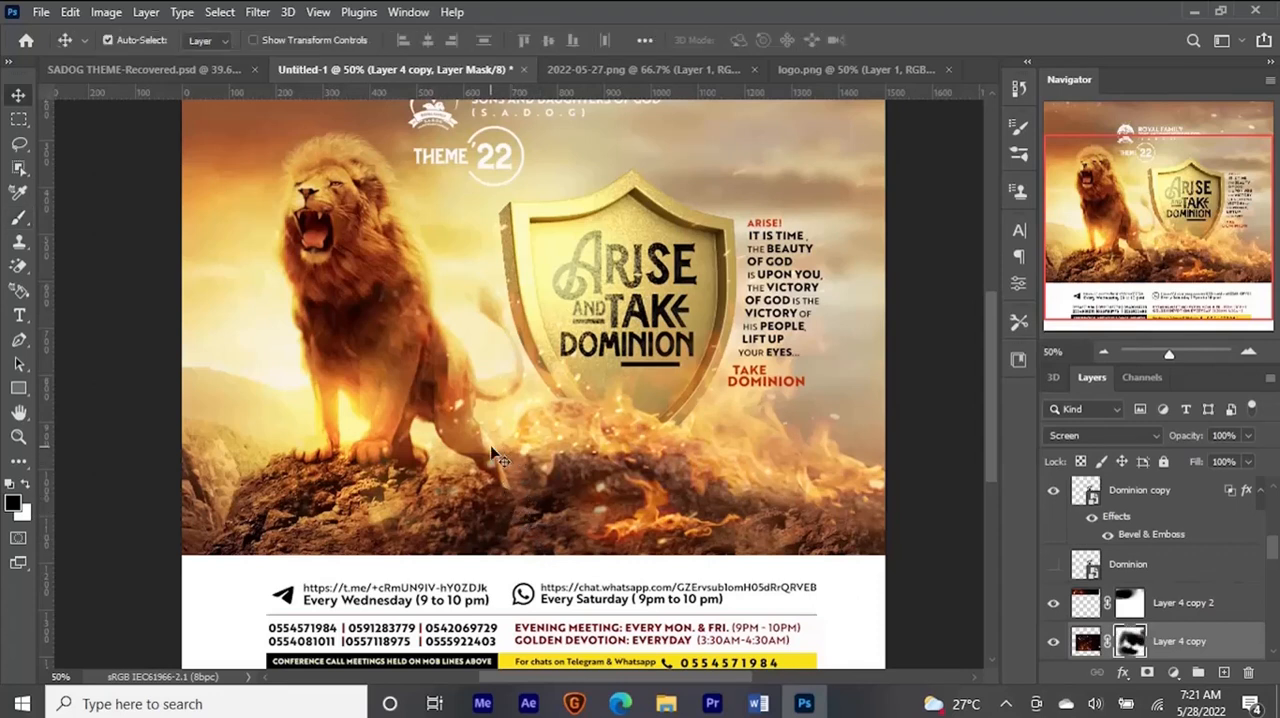
- Identify the flame layer by toggling visibility, and paint black on Layer 4's mask over the rock beneath the shield at 73% opacity
{"action": "scroll", "coordinate": [1207, 600], "scroll_direction": "down", "scroll_amount": 1}
{"action": "left_click", "coordinate": [1052, 604]}
{"action": "left_click", "coordinate": [1052, 605]}
{"action": "scroll", "coordinate": [1118, 626], "scroll_direction": "down", "scroll_amount": 1}
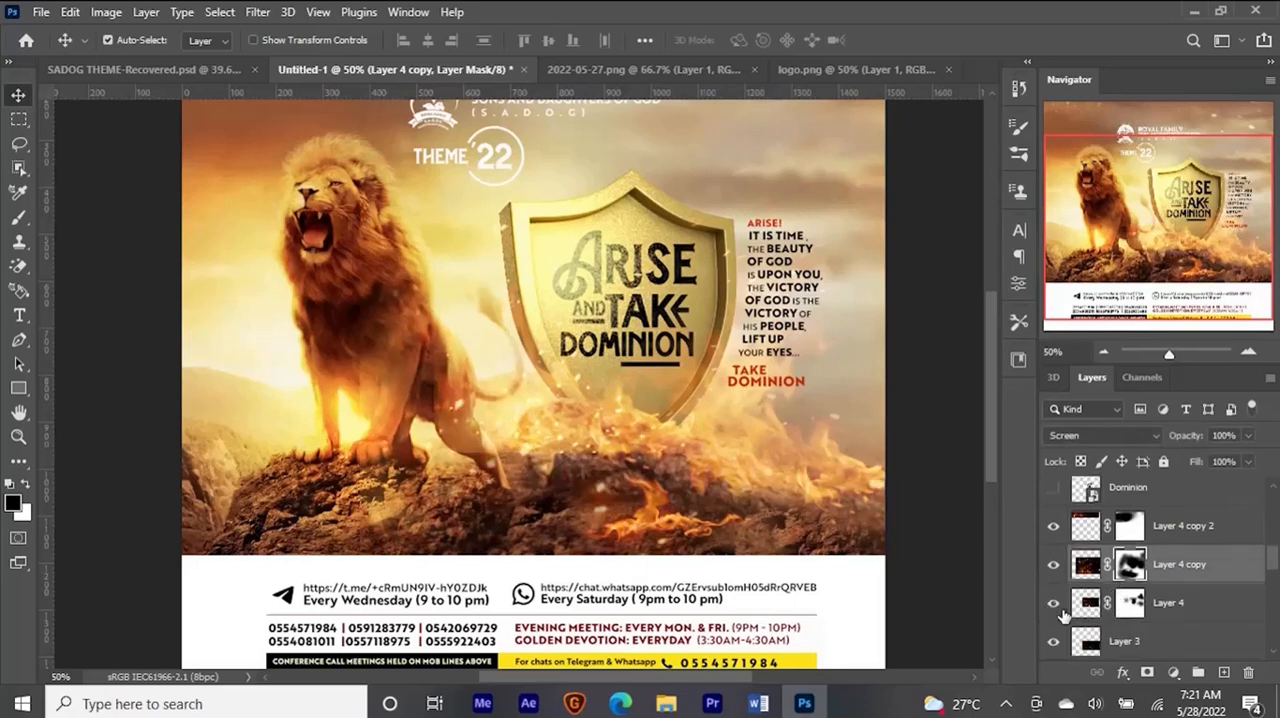
{"action": "left_click", "coordinate": [1054, 604]}
{"action": "left_click", "coordinate": [1054, 604]}
{"action": "left_click", "coordinate": [1130, 602]}
{"action": "key", "text": "b"}
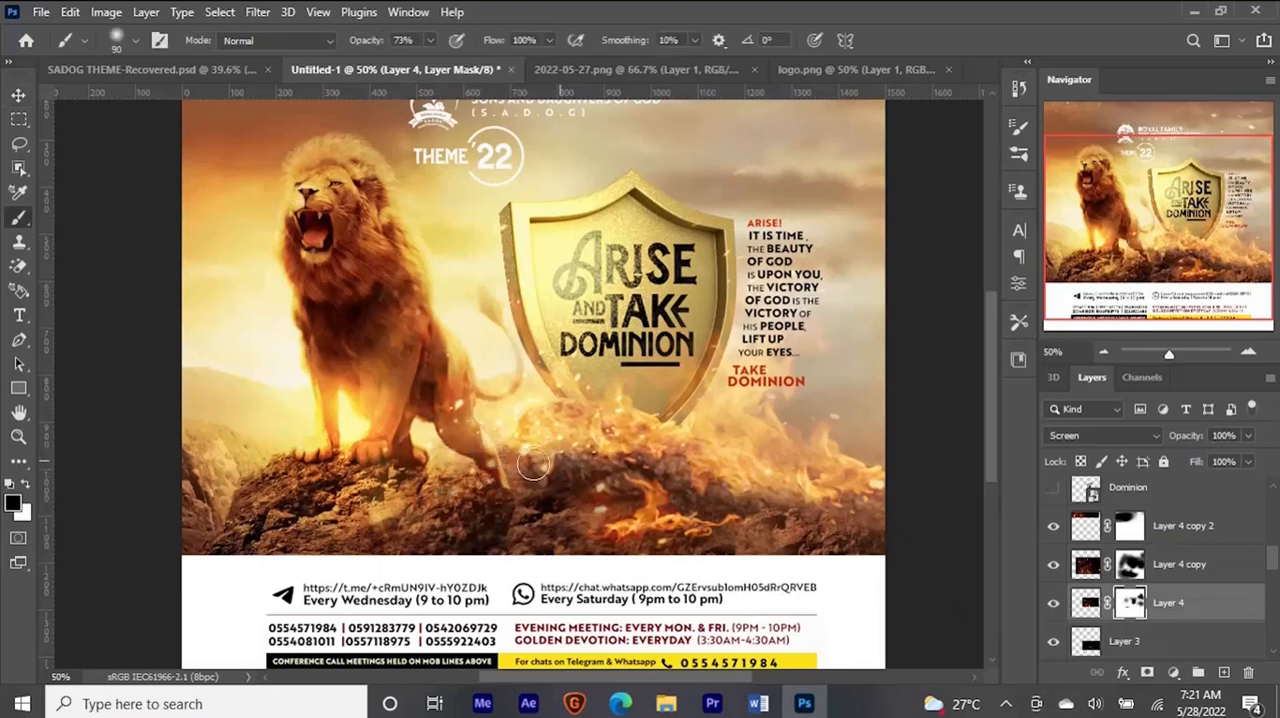
{"action": "mouse_move", "coordinate": [581, 466]}
{"action": "left_mouse_down"}
{"action": "mouse_move", "coordinate": [704, 461]}
{"action": "mouse_move", "coordinate": [689, 464]}
{"action": "left_mouse_up"}
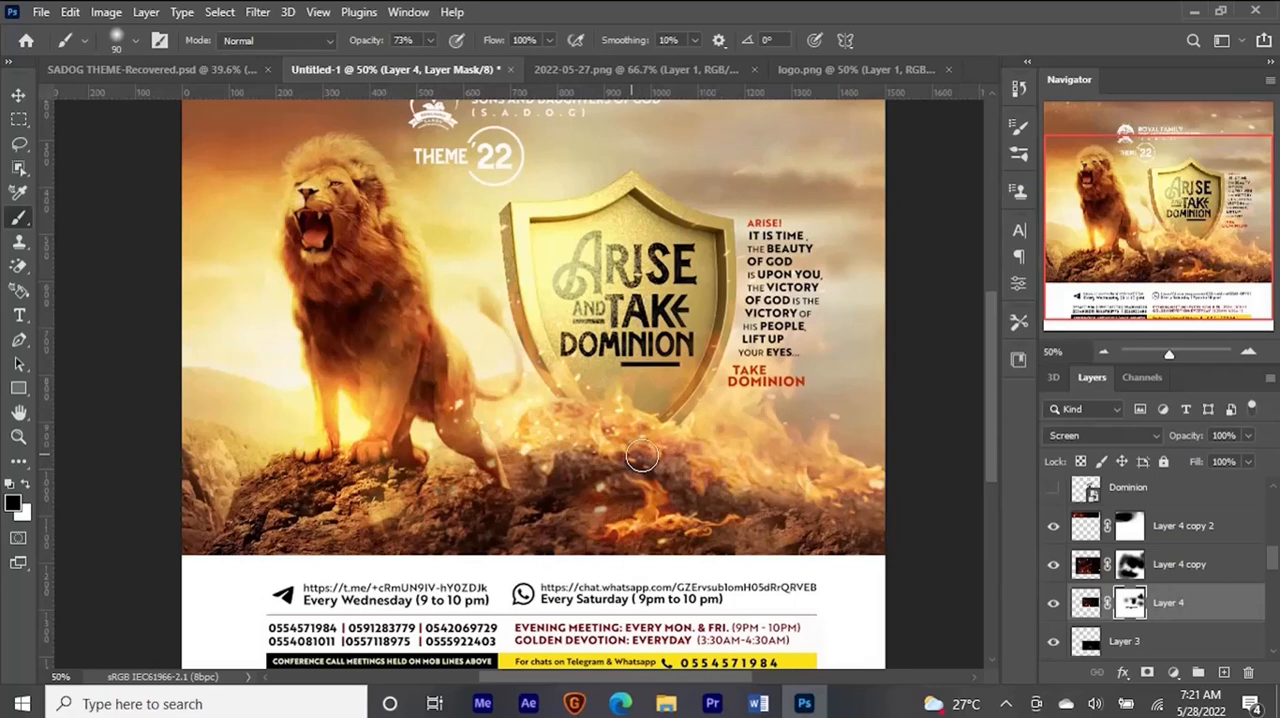
{"action": "key", "text": "v"}
{"action": "key", "text": "ctrl+0"}
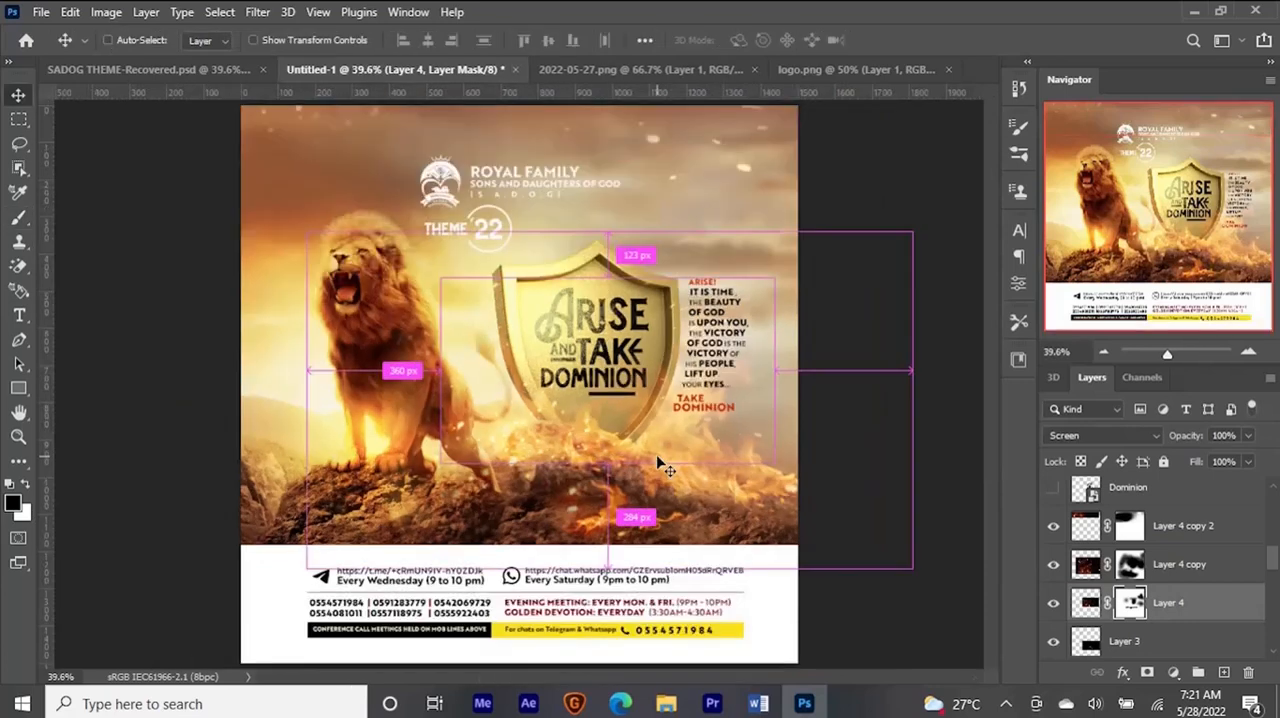
- Select Layer 14 at the top of the layer stack and add a new empty layer above it
{"action": "left_click_drag", "start_coordinate": [1271, 552], "coordinate": [1275, 491]}
{"action": "left_click", "coordinate": [1214, 508]}
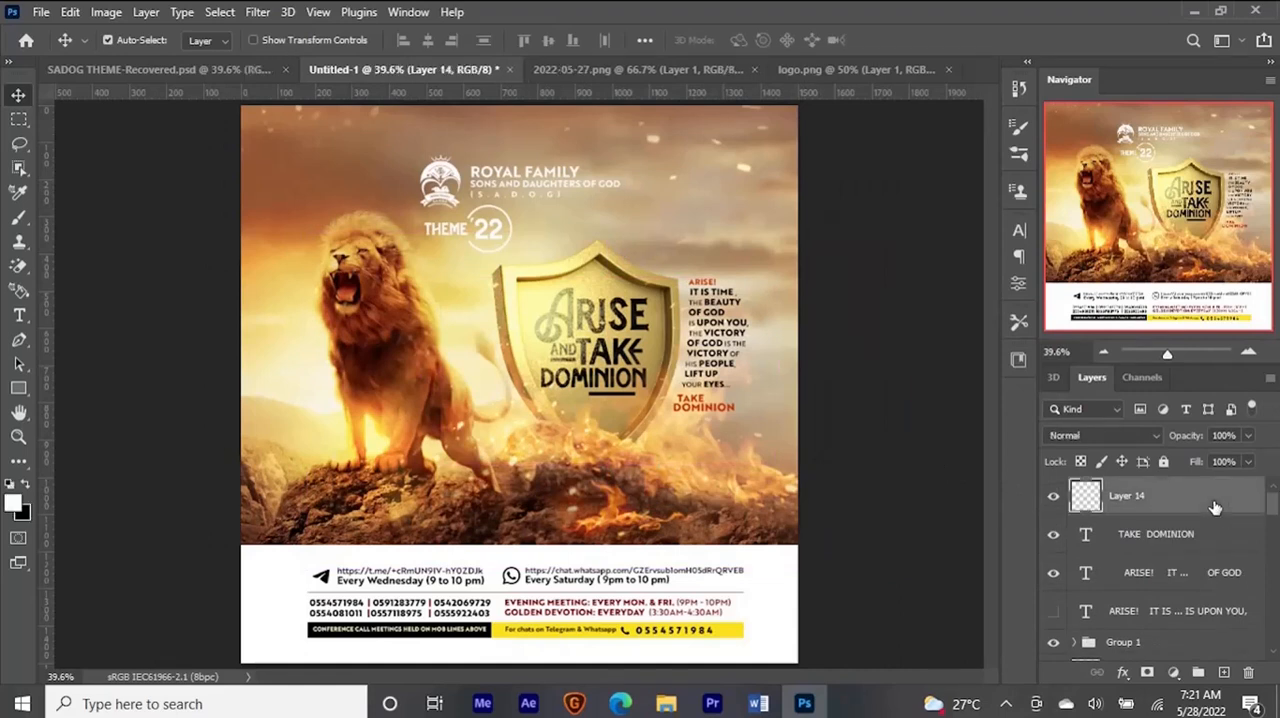
{"action": "key", "text": "ctrl+shift+n"}
{"action": "key", "text": "Return"}
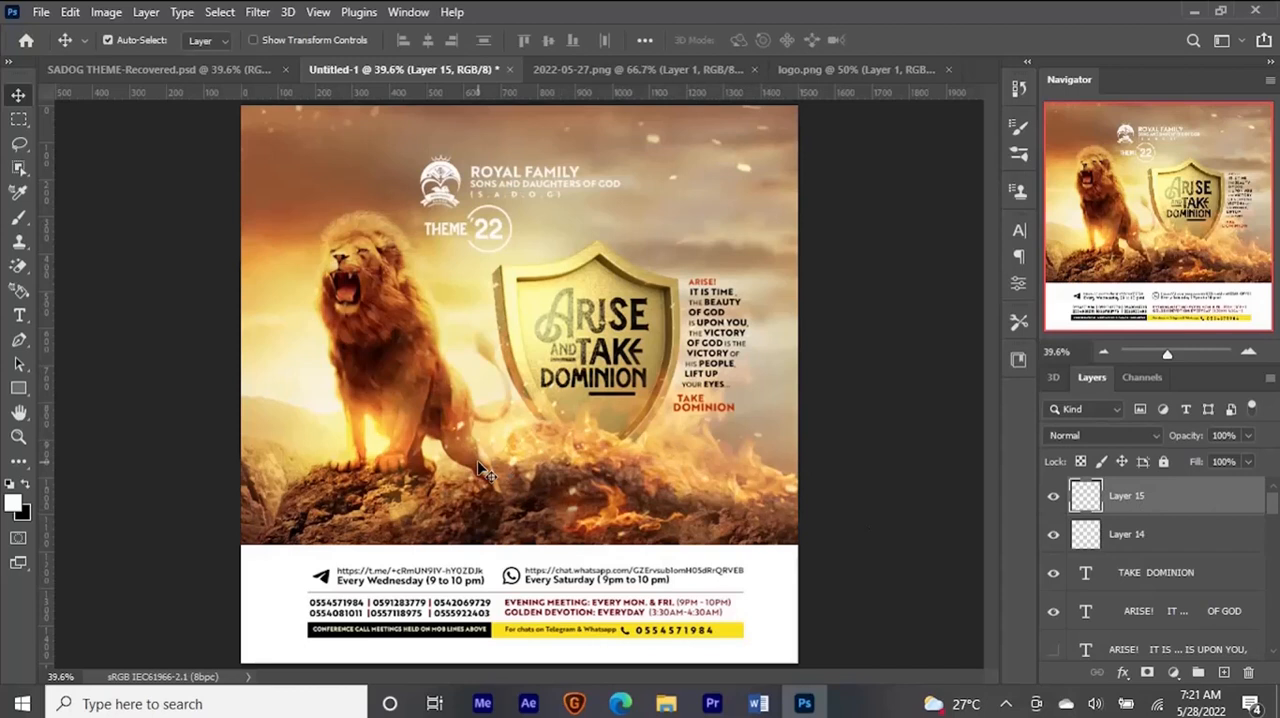
- Draw a small circle about 25 px wide on the rock below the lion and fill it with white
{"action": "key", "text": "u"}
{"action": "left_click", "coordinate": [21, 393]}
{"action": "left_click", "coordinate": [96, 406]}
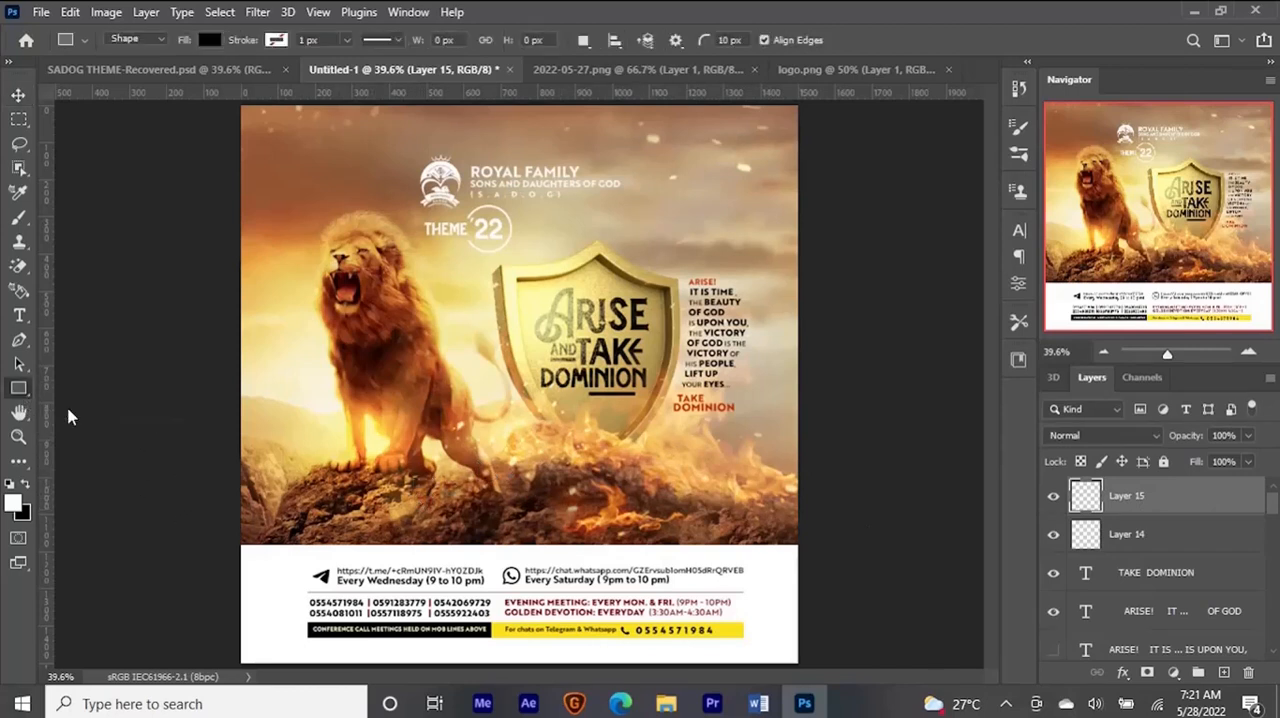
{"action": "left_click_drag", "start_coordinate": [338, 498], "coordinate": [349, 508]}
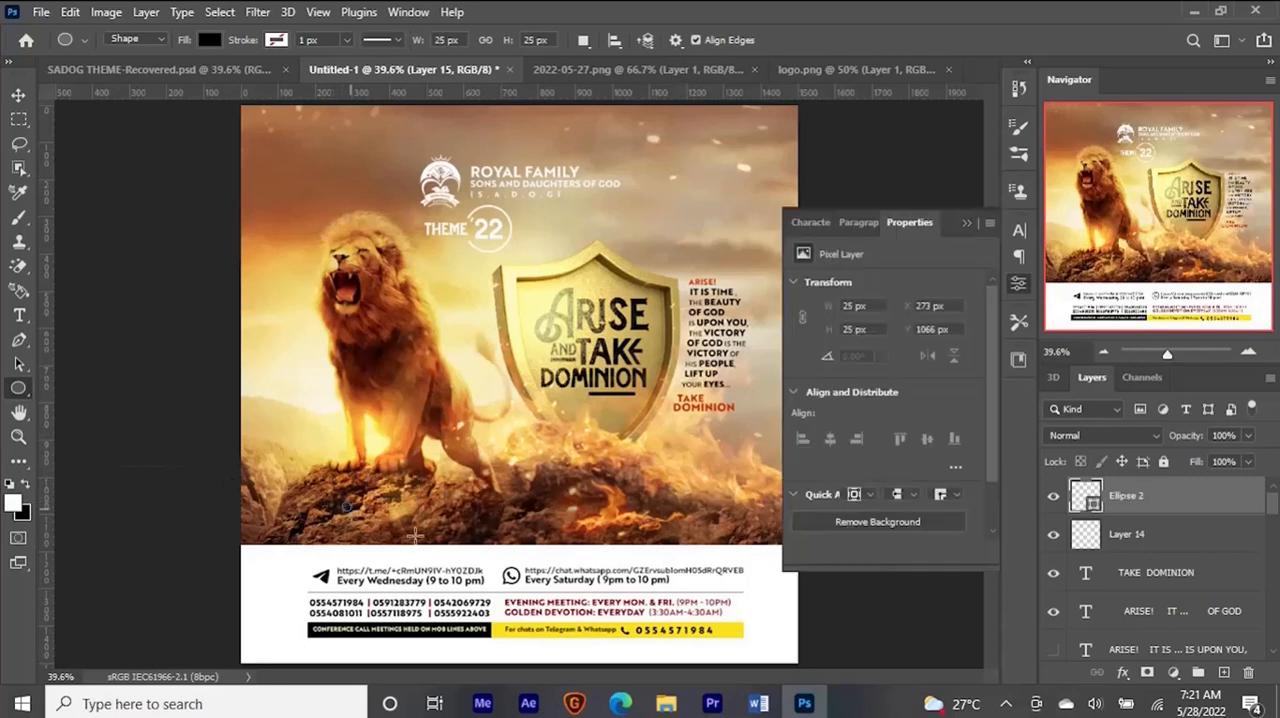
{"action": "left_click", "coordinate": [18, 94]}
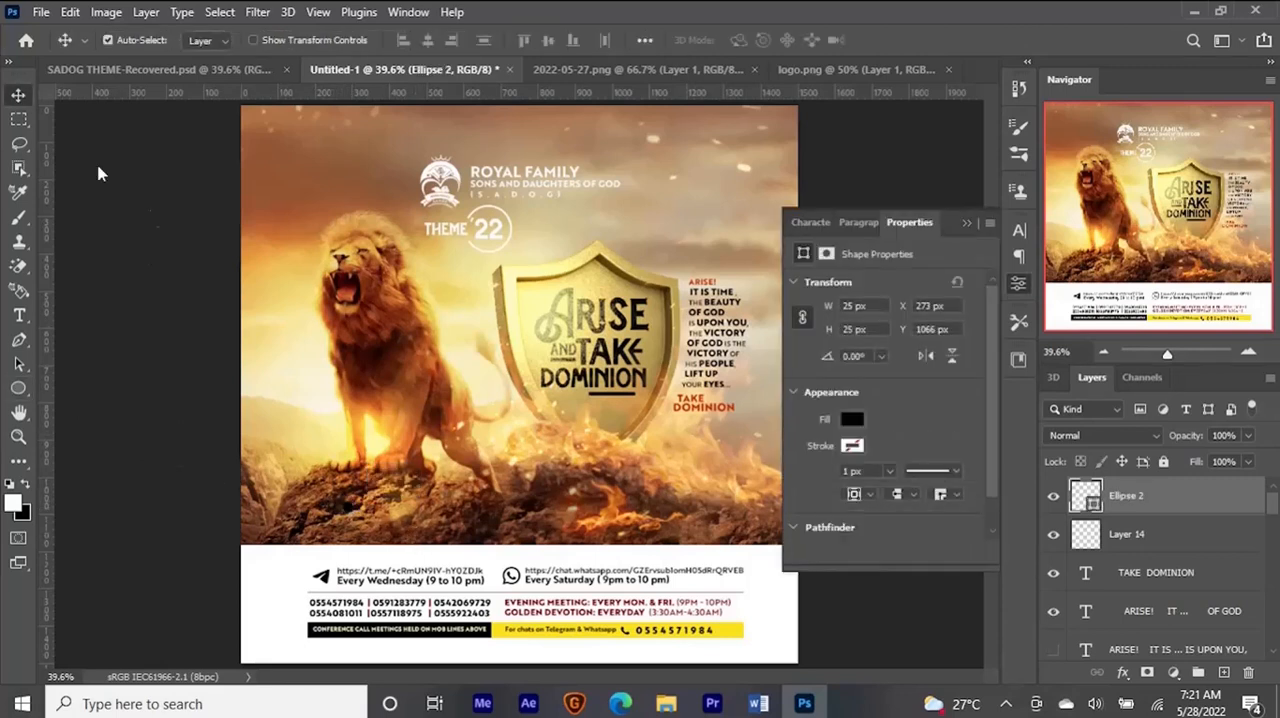
{"action": "left_click", "coordinate": [851, 421]}
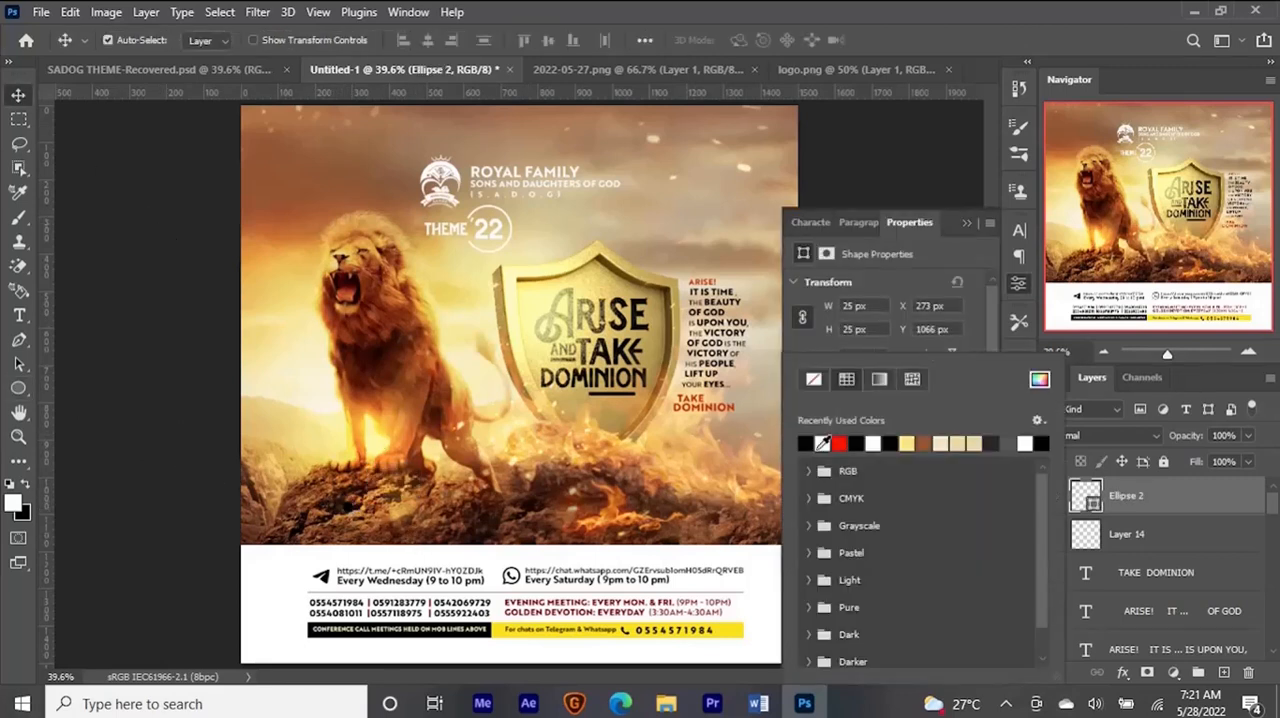
{"action": "left_click", "coordinate": [824, 444]}
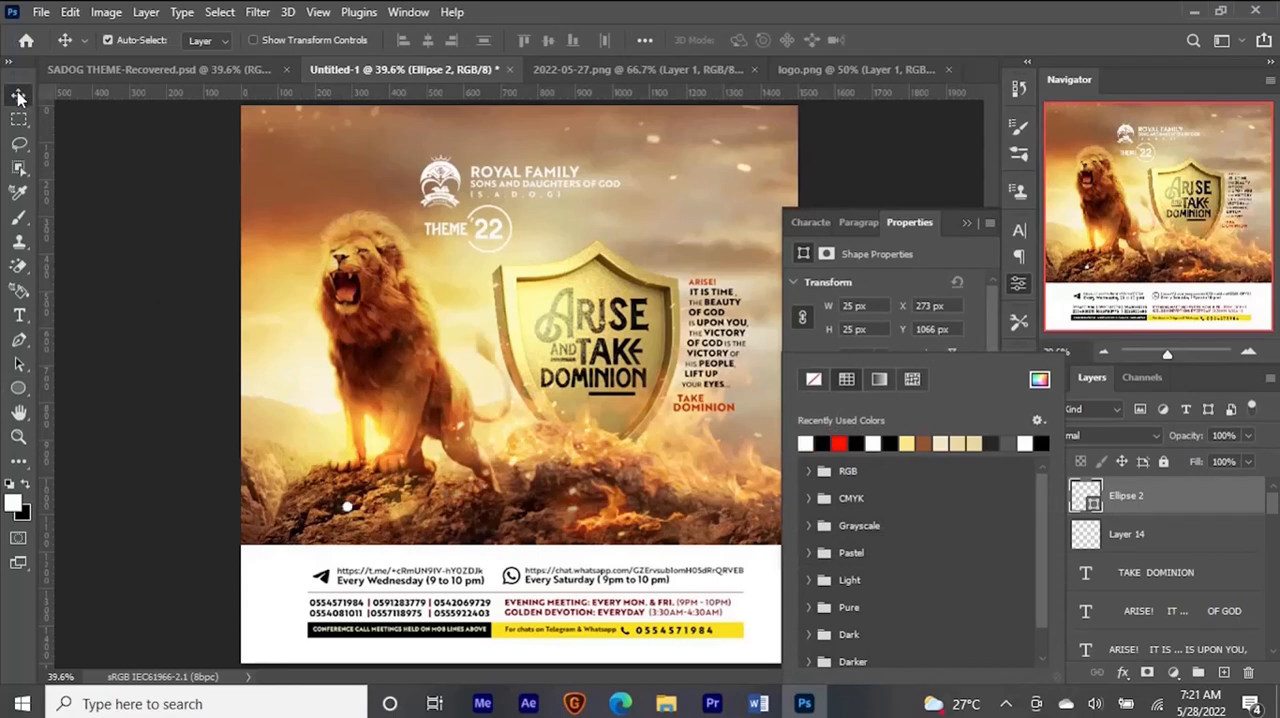
{"action": "left_click", "coordinate": [966, 221]}
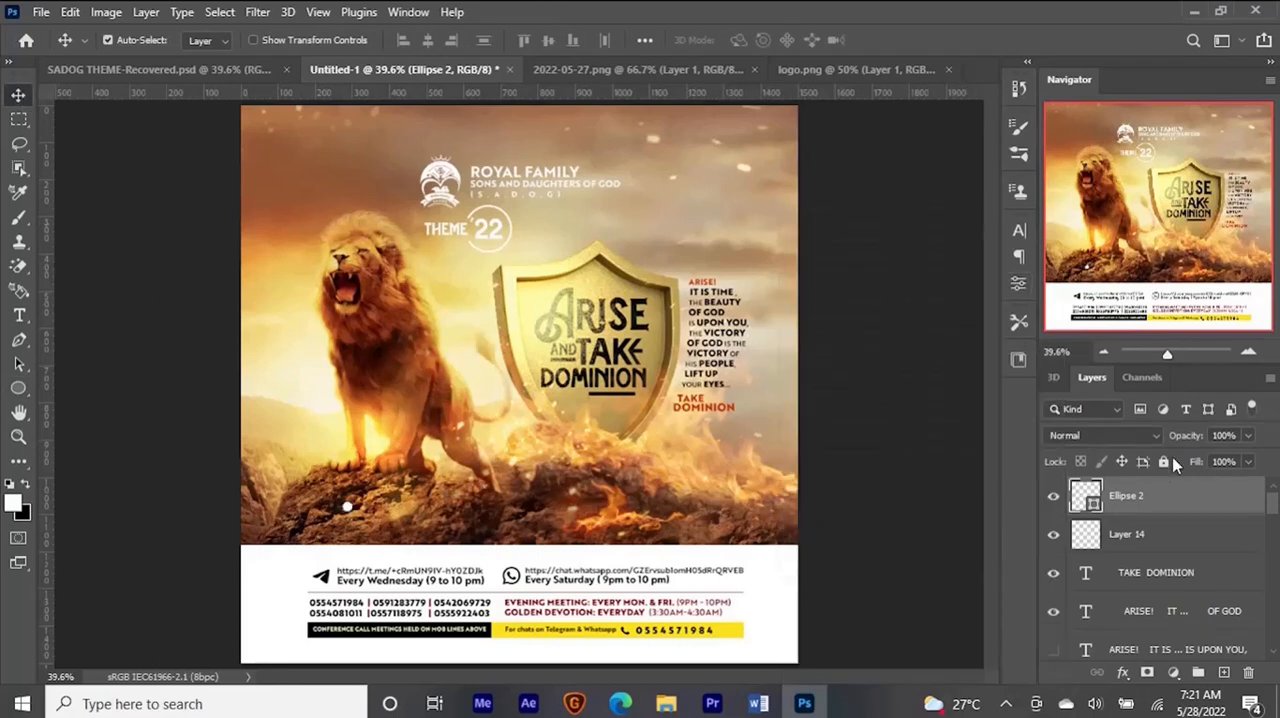
- Add a new empty layer, and copy the four bullet items under "Purposely for" from the Word document
{"action": "key", "text": "ctrl+shift+n"}
{"action": "key", "text": "Return"}
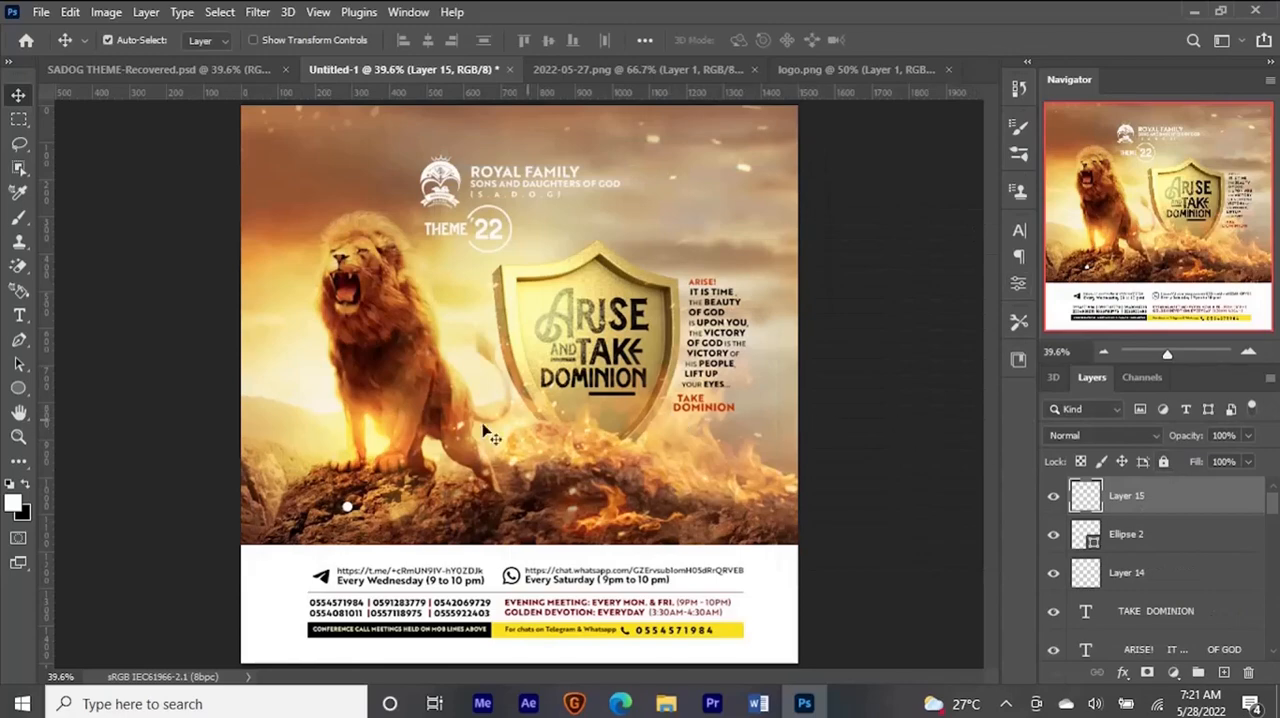
{"action": "left_click", "coordinate": [758, 703]}
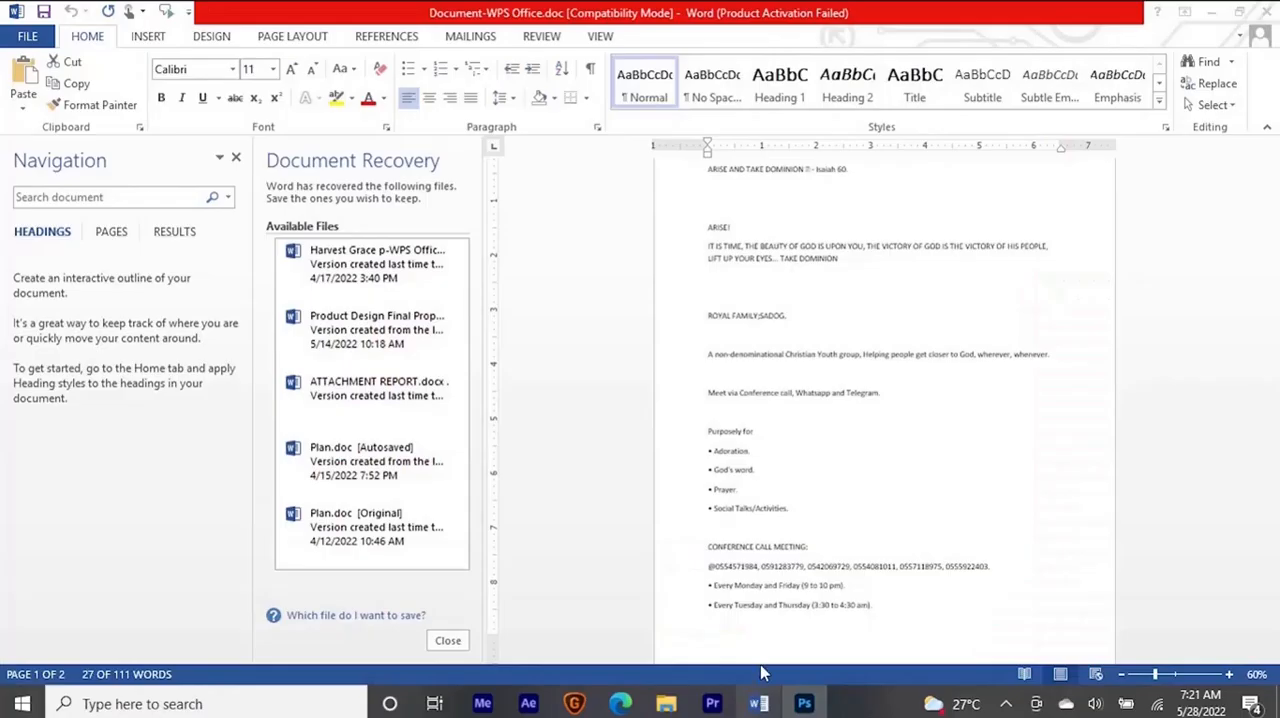
{"action": "left_click_drag", "start_coordinate": [706, 450], "coordinate": [785, 515]}
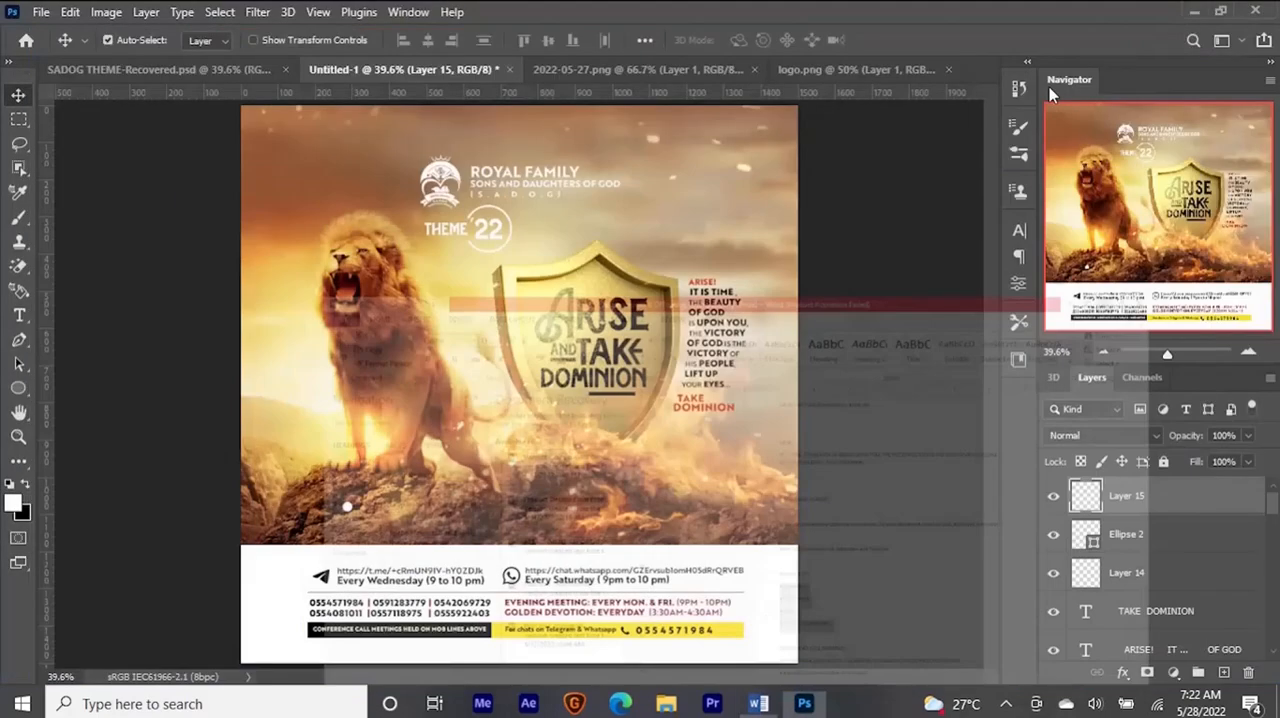
{"action": "left_click", "coordinate": [1211, 12]}
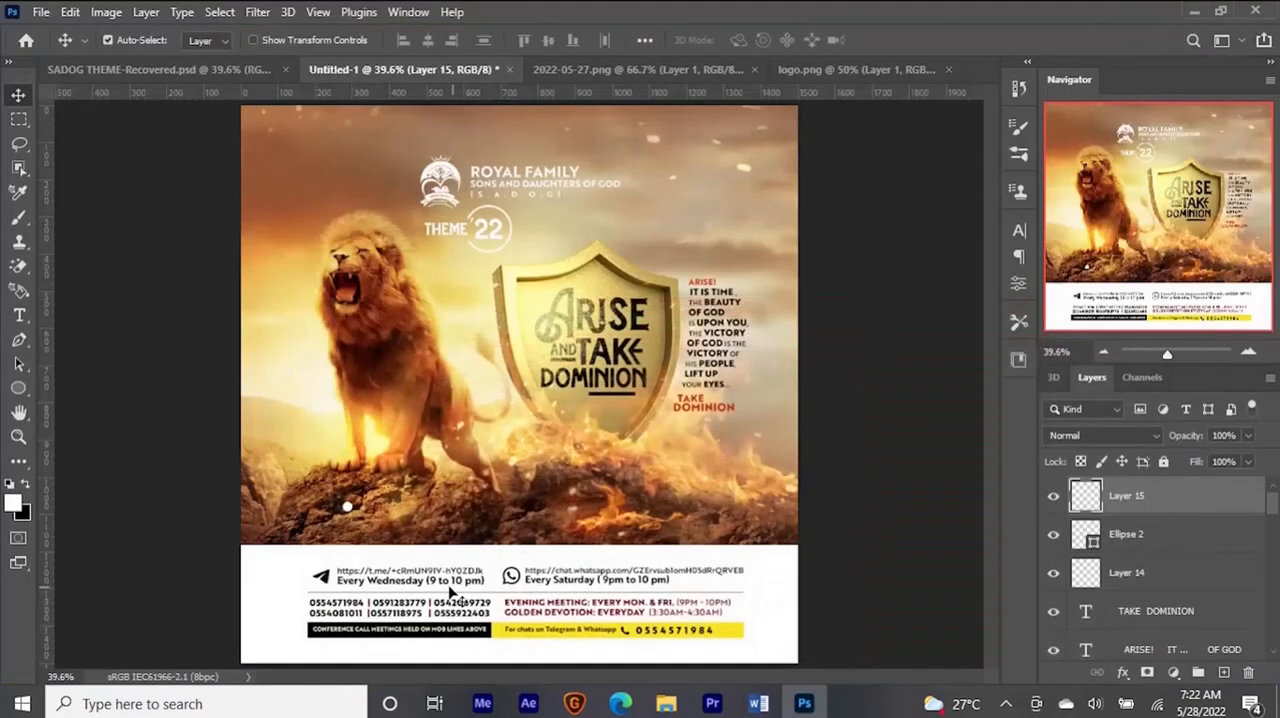
- Duplicate the "ROYAL FAMILY" header text and place the copy beside the white circle on the rock
{"action": "left_click", "coordinate": [513, 188]}
{"action": "key", "text": "ctrl"}
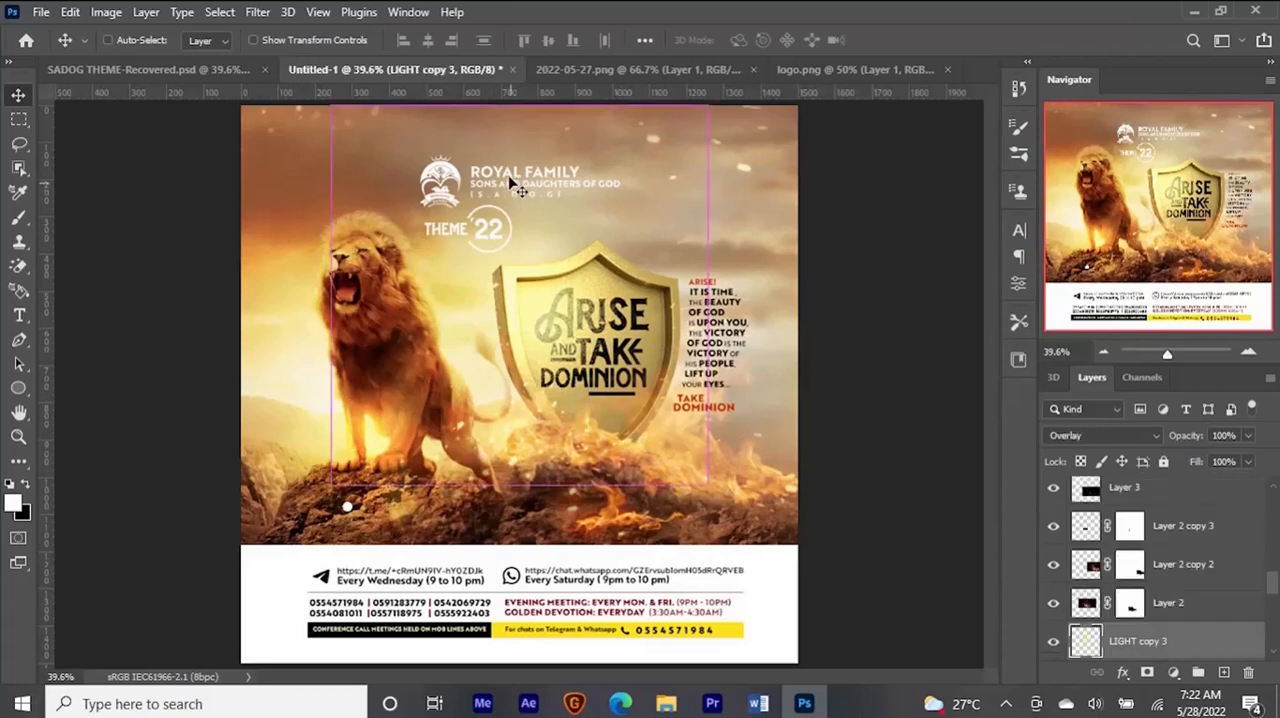
{"action": "left_click", "coordinate": [512, 178], "text": "ctrl"}
{"action": "left_click_drag", "start_coordinate": [513, 178], "coordinate": [398, 534]}
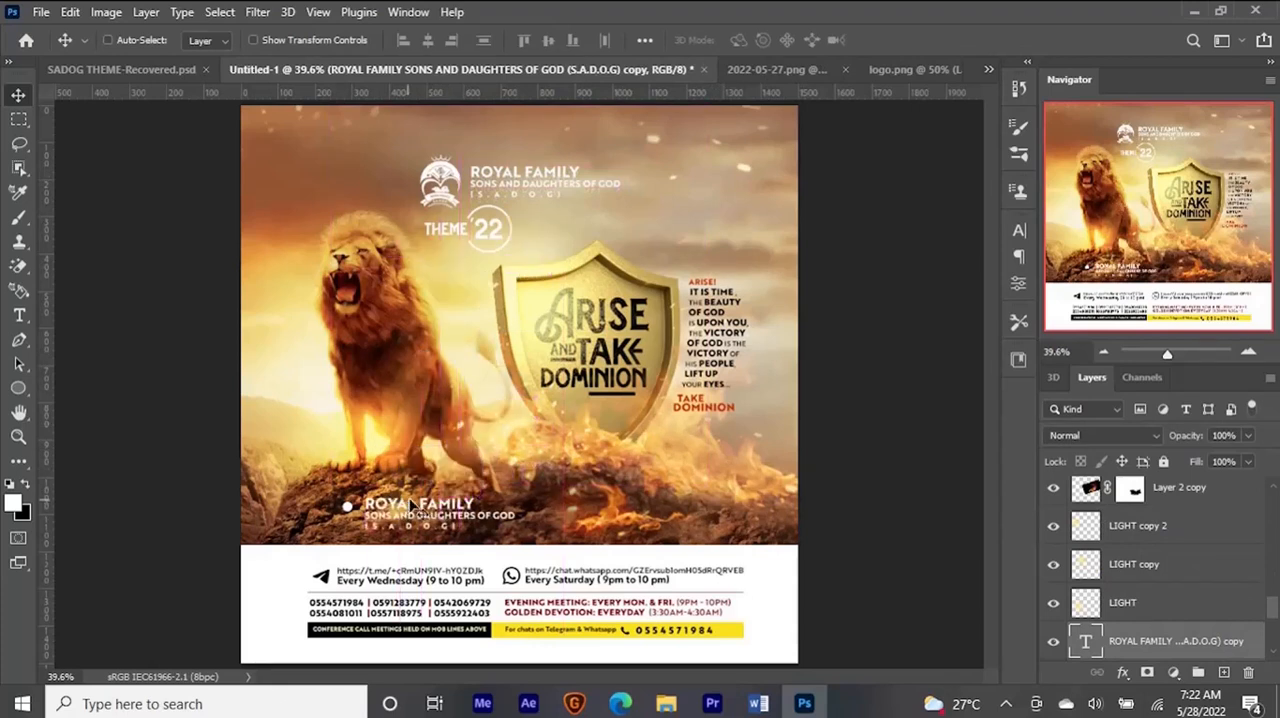
- Replace the duplicated header text with the copied list, keeping only "Adoration." without its bullet character
{"action": "double_click", "coordinate": [500, 505]}
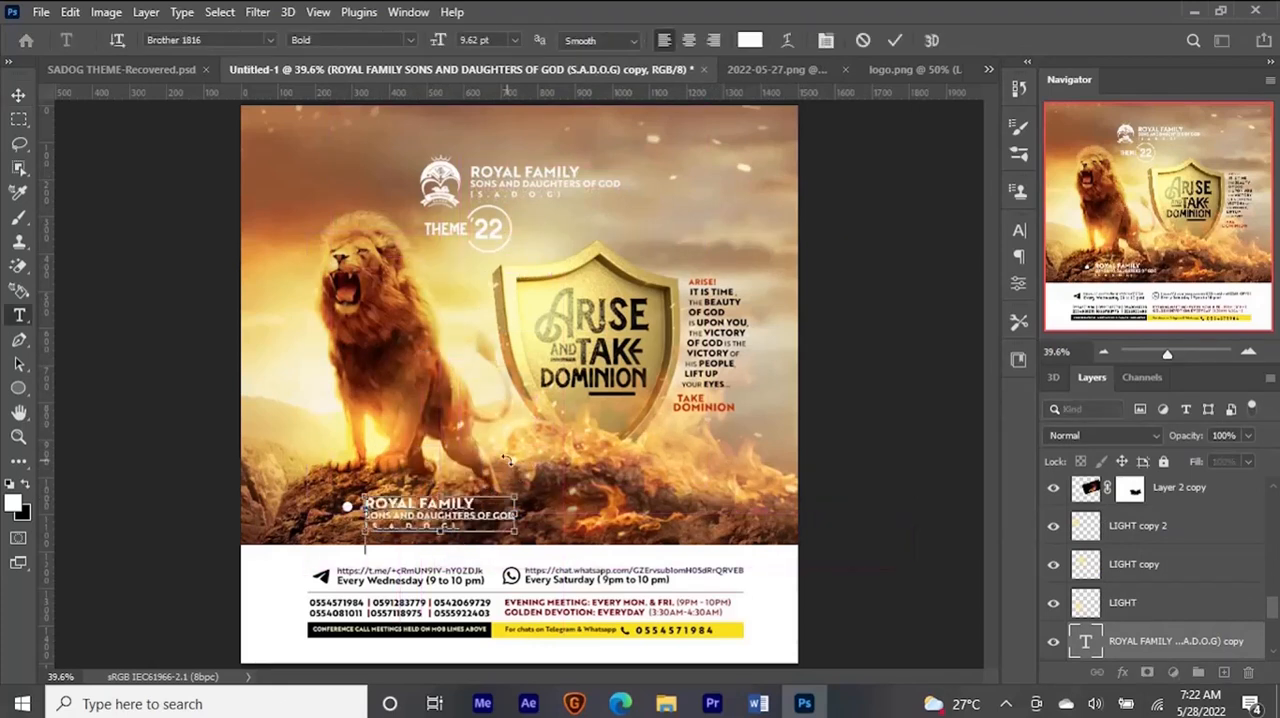
{"action": "key", "text": "ctrl+v"}
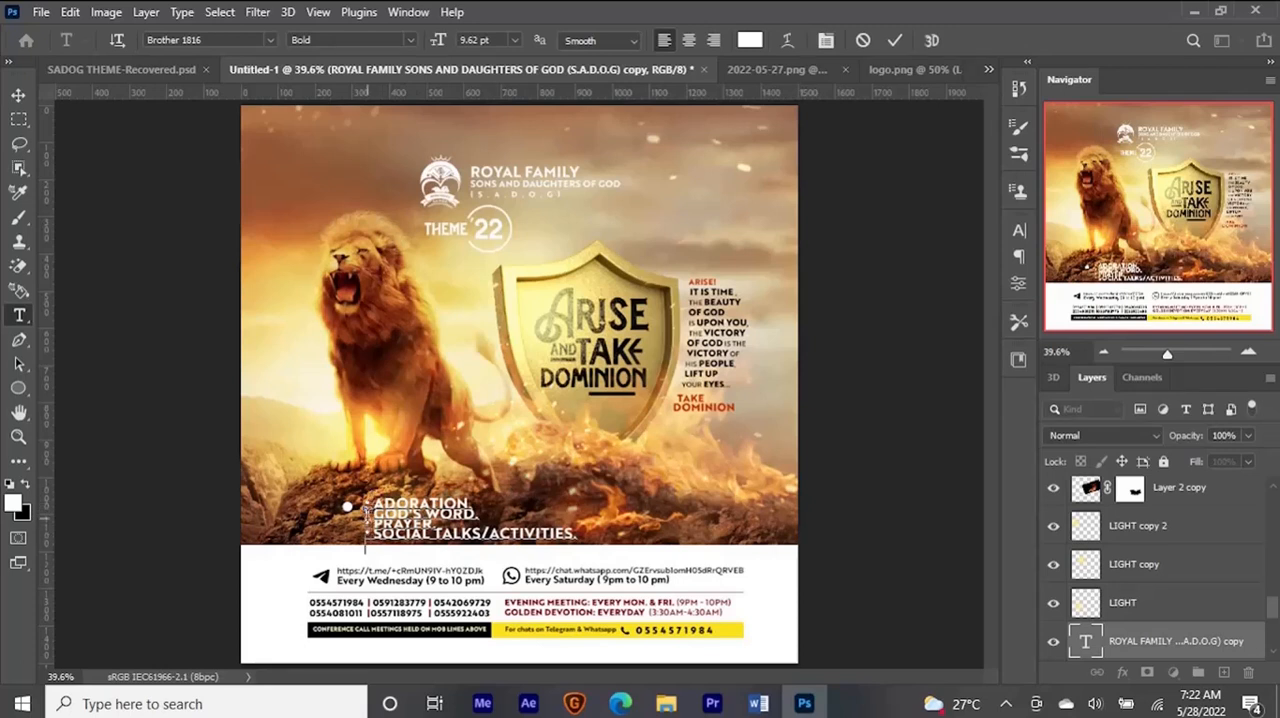
{"action": "left_click_drag", "start_coordinate": [365, 508], "coordinate": [398, 541]}
{"action": "key", "text": "BackSpace"}
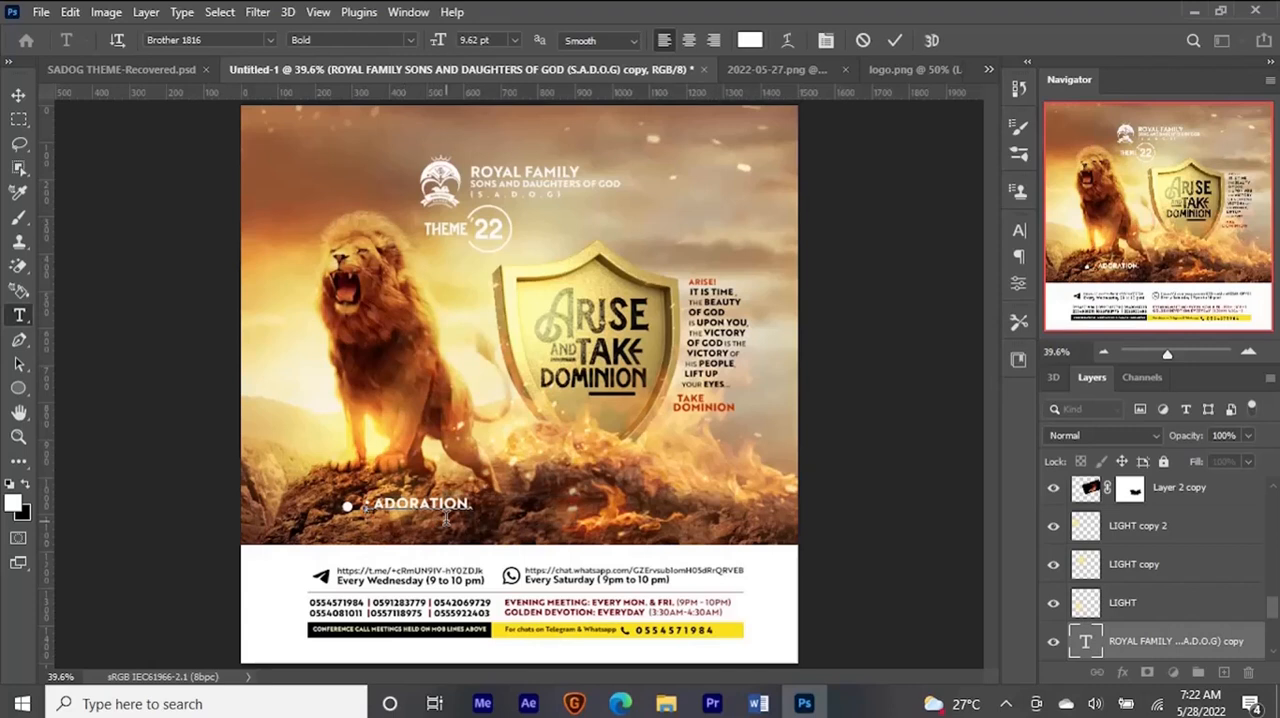
{"action": "left_click_drag", "start_coordinate": [365, 504], "coordinate": [386, 506]}
{"action": "key", "text": "BackSpace"}
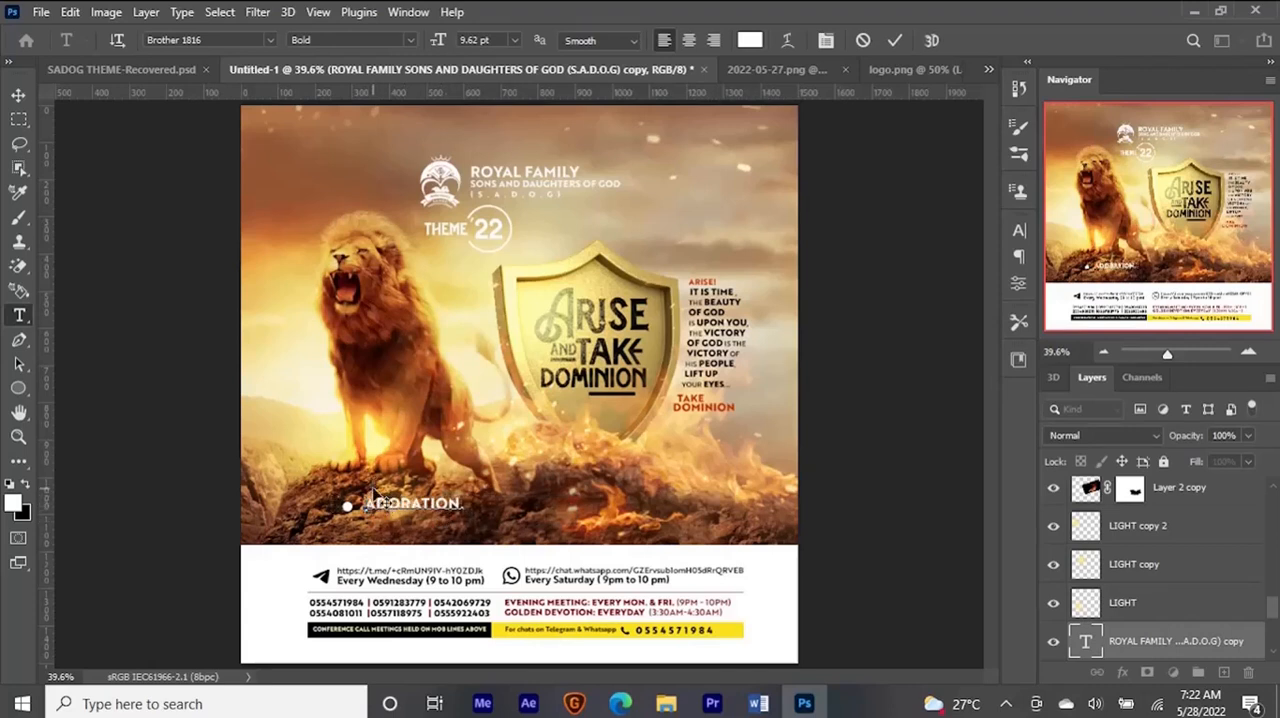
- Turn off All Caps for the "Adoration." text
{"action": "key", "text": "ctrl+a"}
{"action": "left_click", "coordinate": [823, 44]}
{"action": "left_click", "coordinate": [862, 362]}
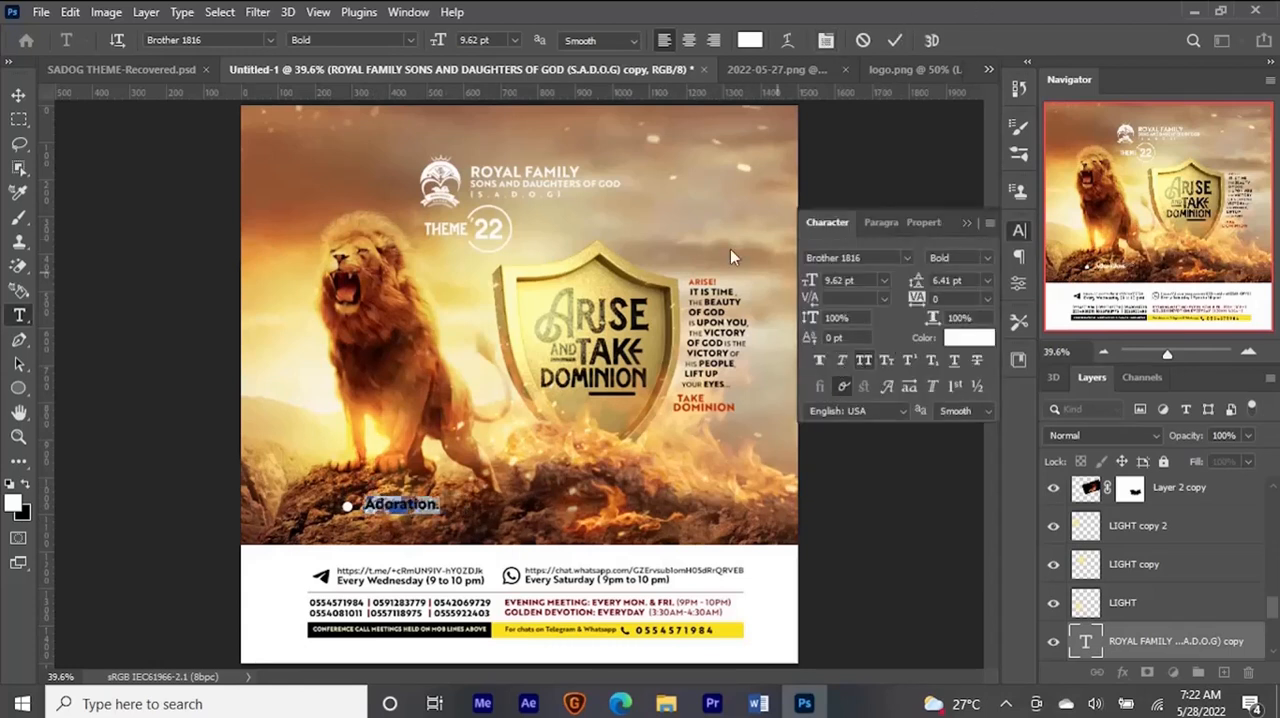
{"action": "left_click", "coordinate": [895, 40]}
- Nudge "Adoration." left and down into line with the white circle, and set its font weight to Medium
{"action": "key", "text": "Left"}
{"action": "key", "text": "Left"}
{"action": "key", "text": "Left"}
{"action": "key", "text": "Left"}
{"action": "key", "text": "Down"}
{"action": "key", "text": "Down"}
{"action": "key", "text": "Down"}
{"action": "left_click", "coordinate": [988, 260]}
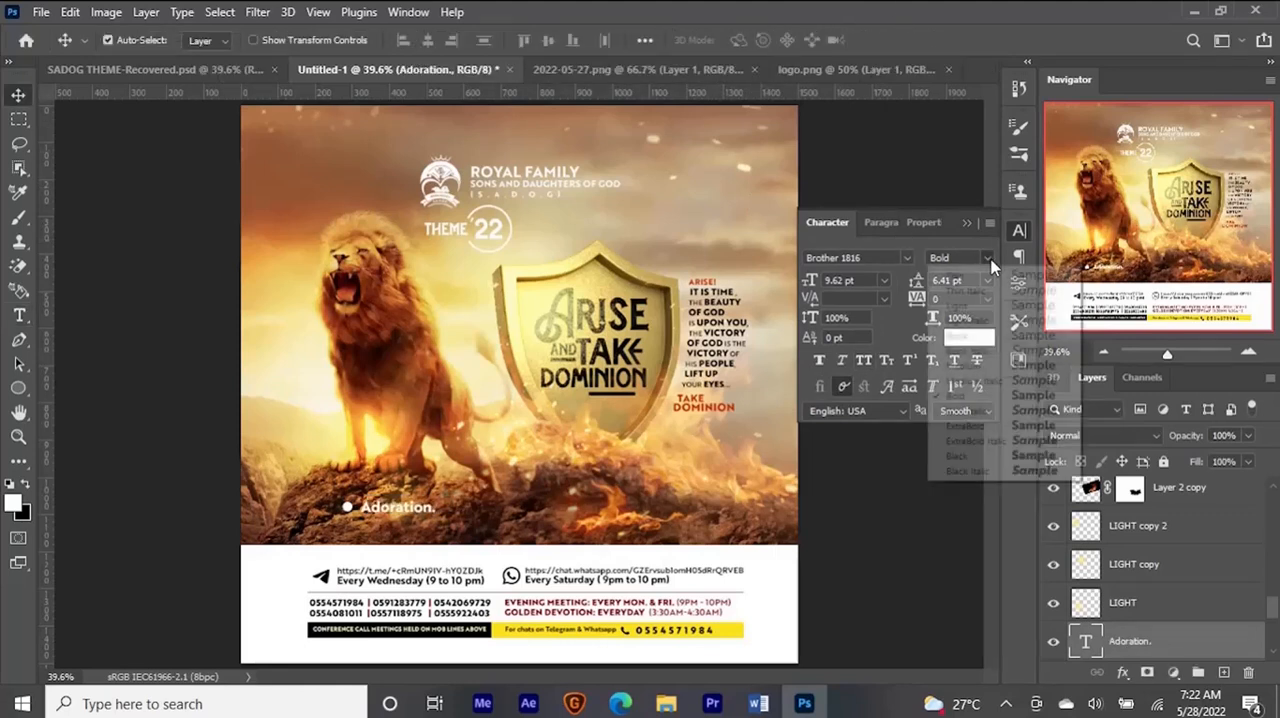
{"action": "left_click", "coordinate": [977, 368]}
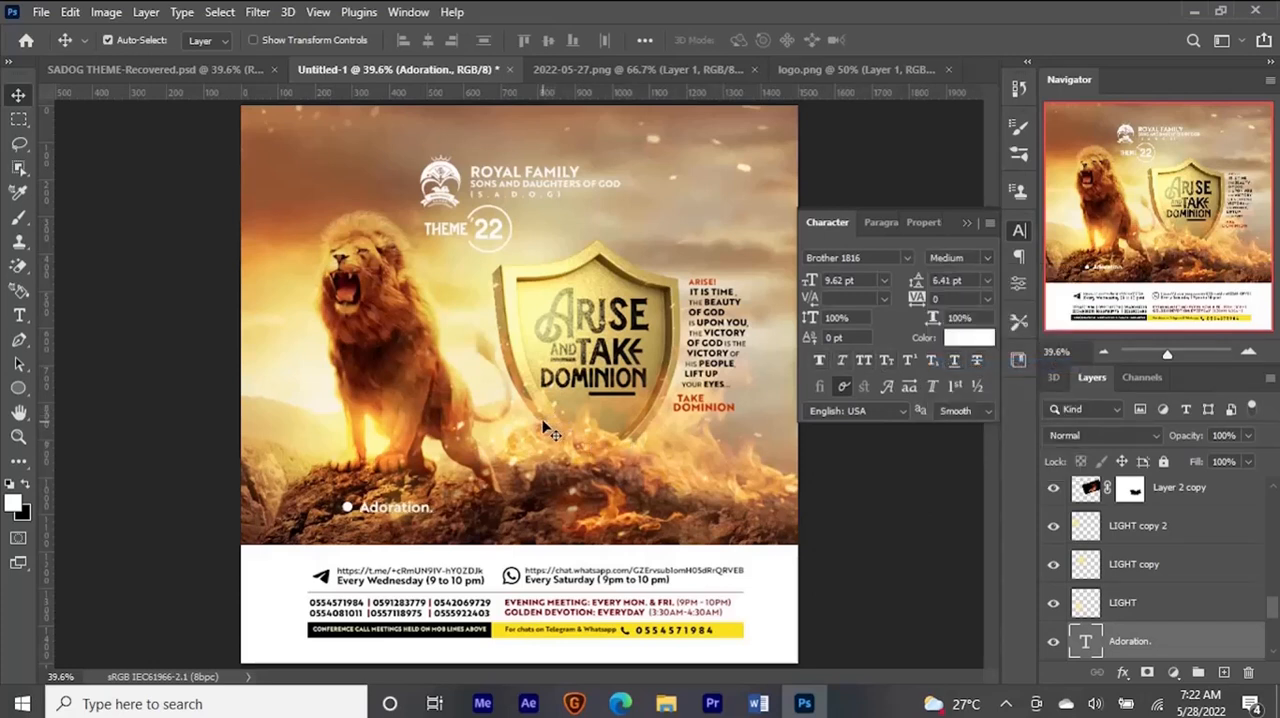
- Nudge the "God's word." text and its circle slightly to the right
{"action": "scroll", "coordinate": [1140, 590], "scroll_direction": "down", "scroll_amount": 4}
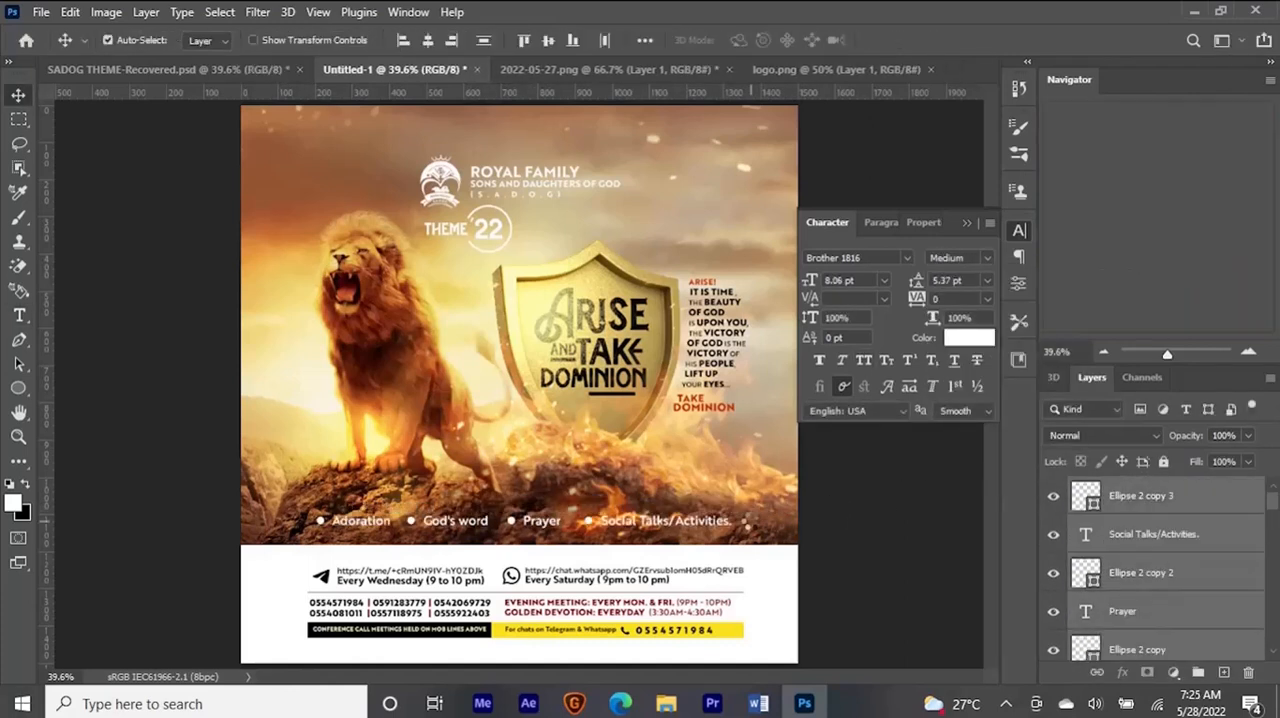
{"action": "key", "text": "Right"}
{"action": "key", "text": "Right"}
{"action": "key", "text": "Right"}
{"action": "key", "text": "Right"}
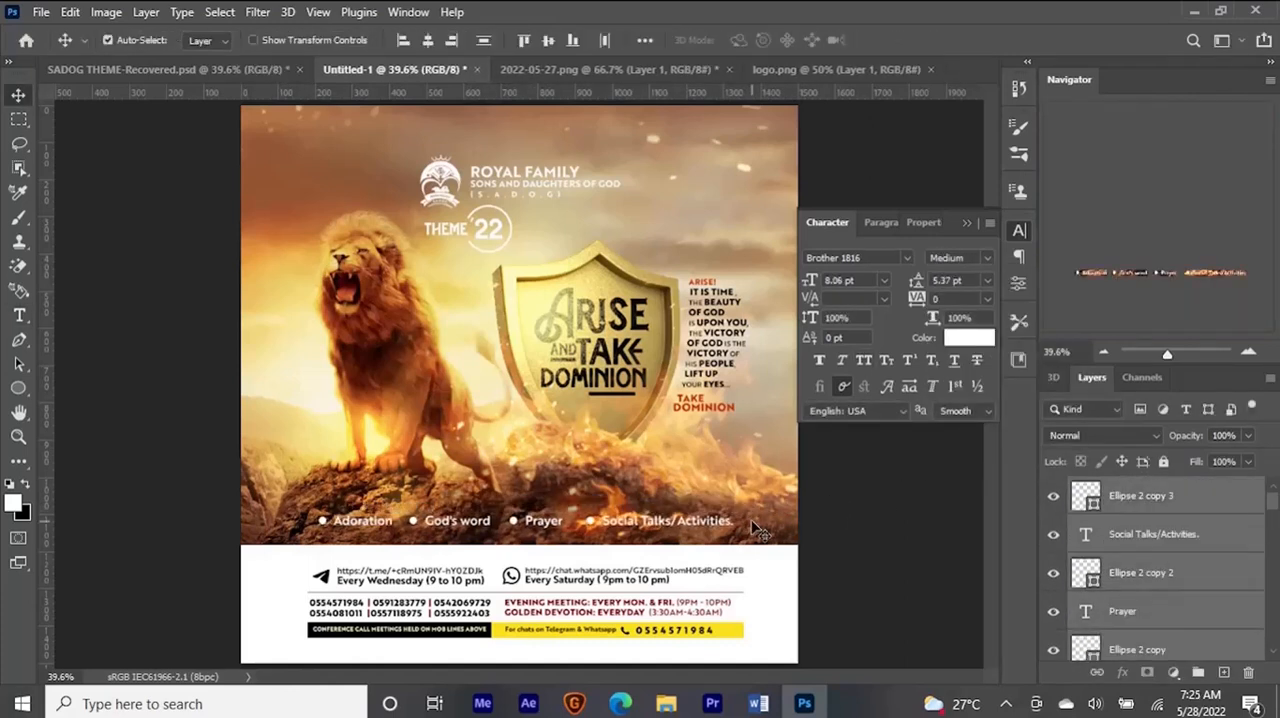
- Add a new empty layer directly below the Rectangle 4 layer
{"action": "scroll", "coordinate": [1234, 557], "scroll_direction": "down", "scroll_amount": 3}
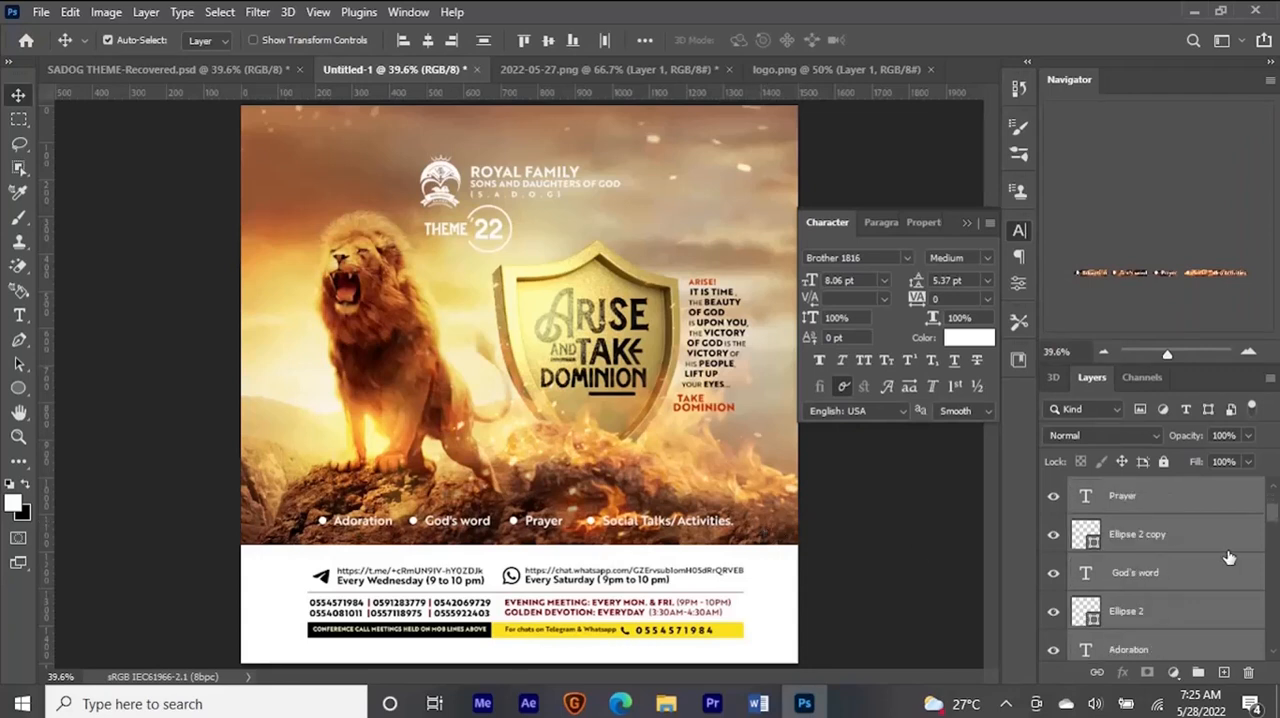
{"action": "scroll", "coordinate": [1199, 600], "scroll_direction": "down", "scroll_amount": 3}
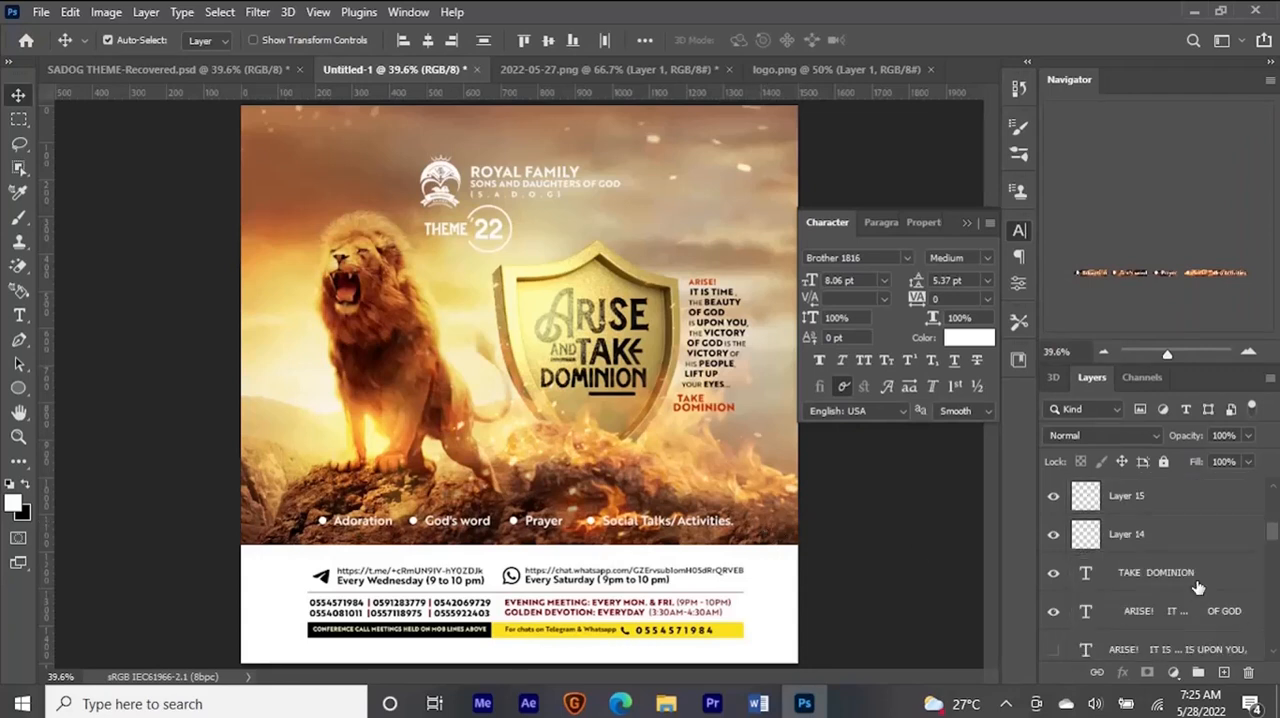
{"action": "scroll", "coordinate": [1193, 572], "scroll_direction": "down", "scroll_amount": 3}
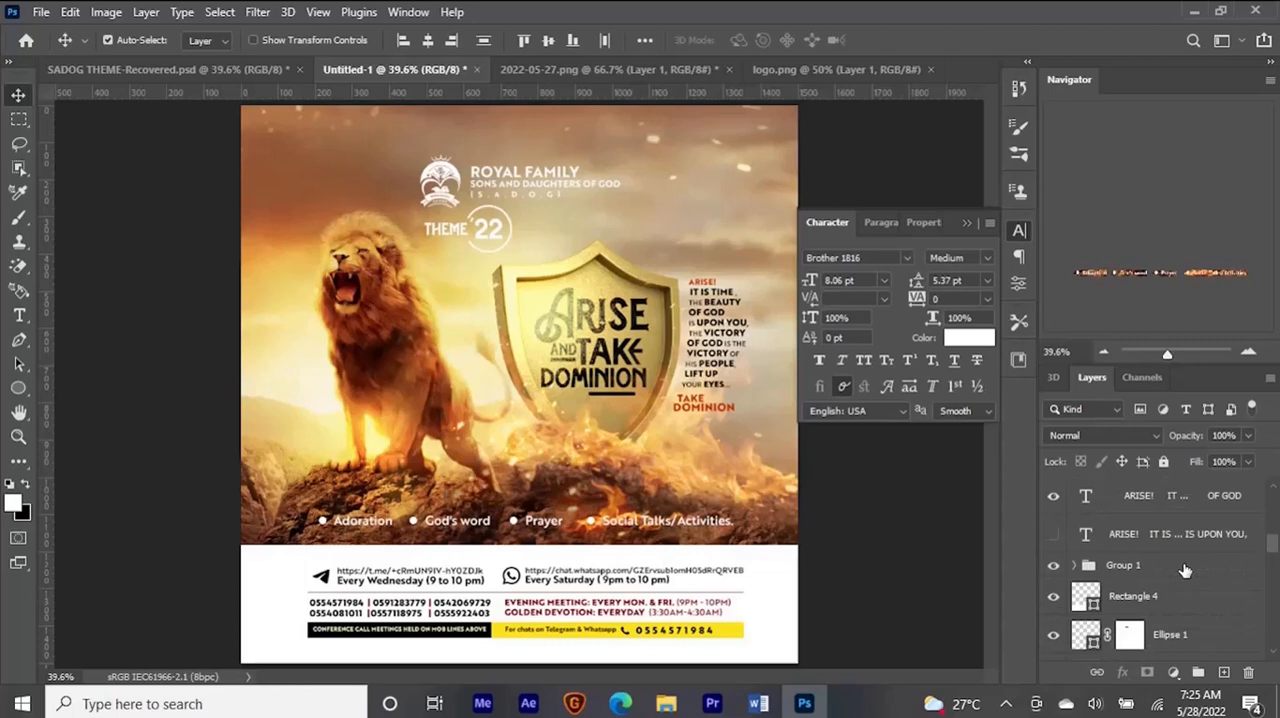
{"action": "left_click", "coordinate": [1179, 552]}
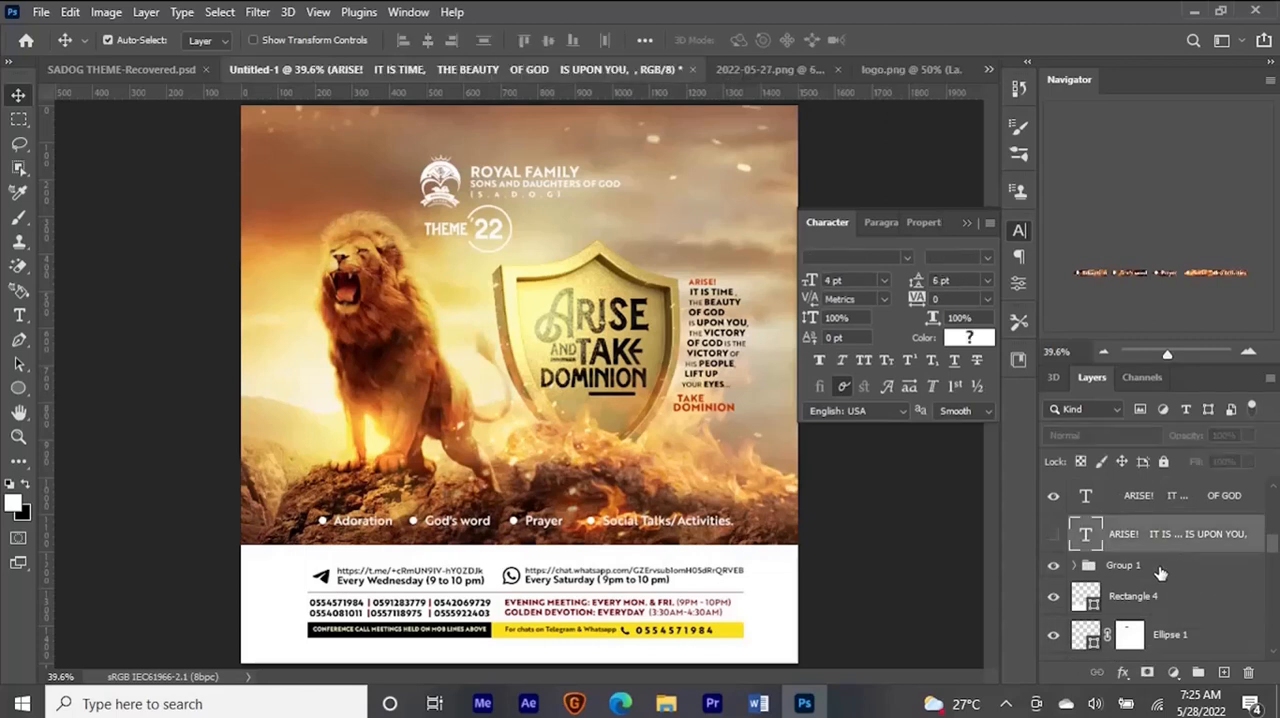
{"action": "left_click", "coordinate": [778, 560]}
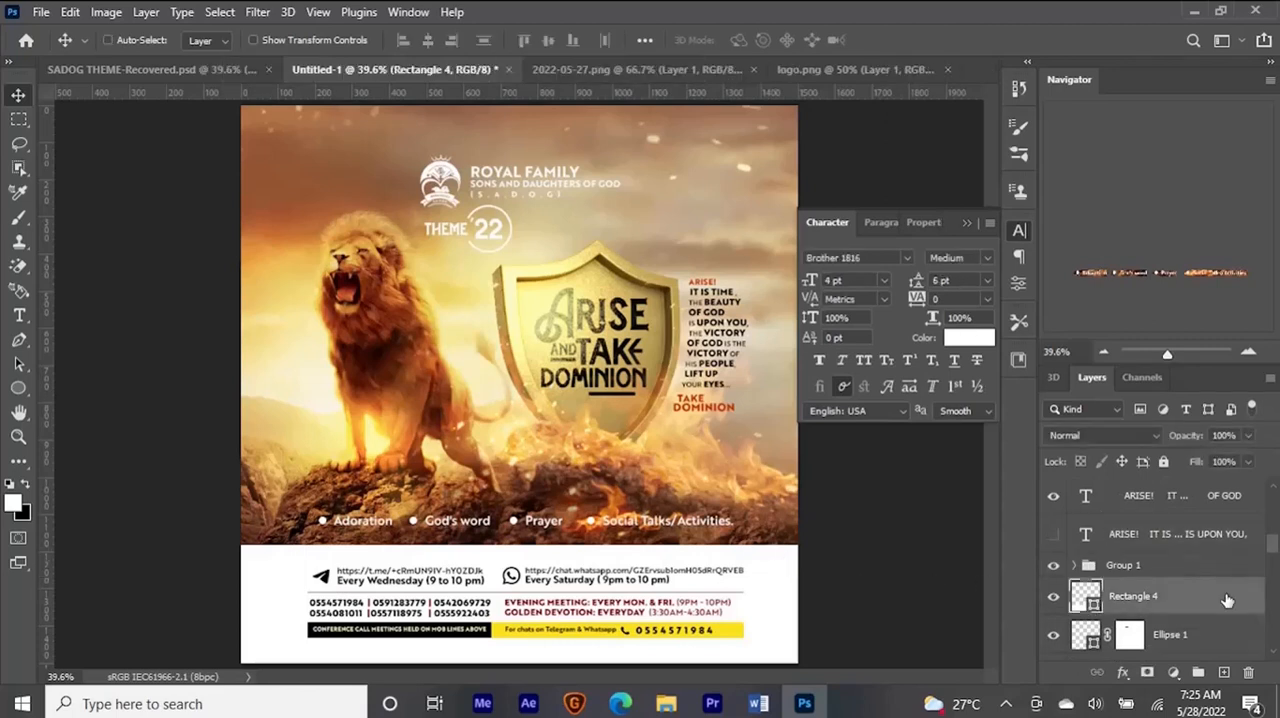
{"action": "key", "text": "ctrl+shift+n"}
{"action": "key", "text": "Return"}
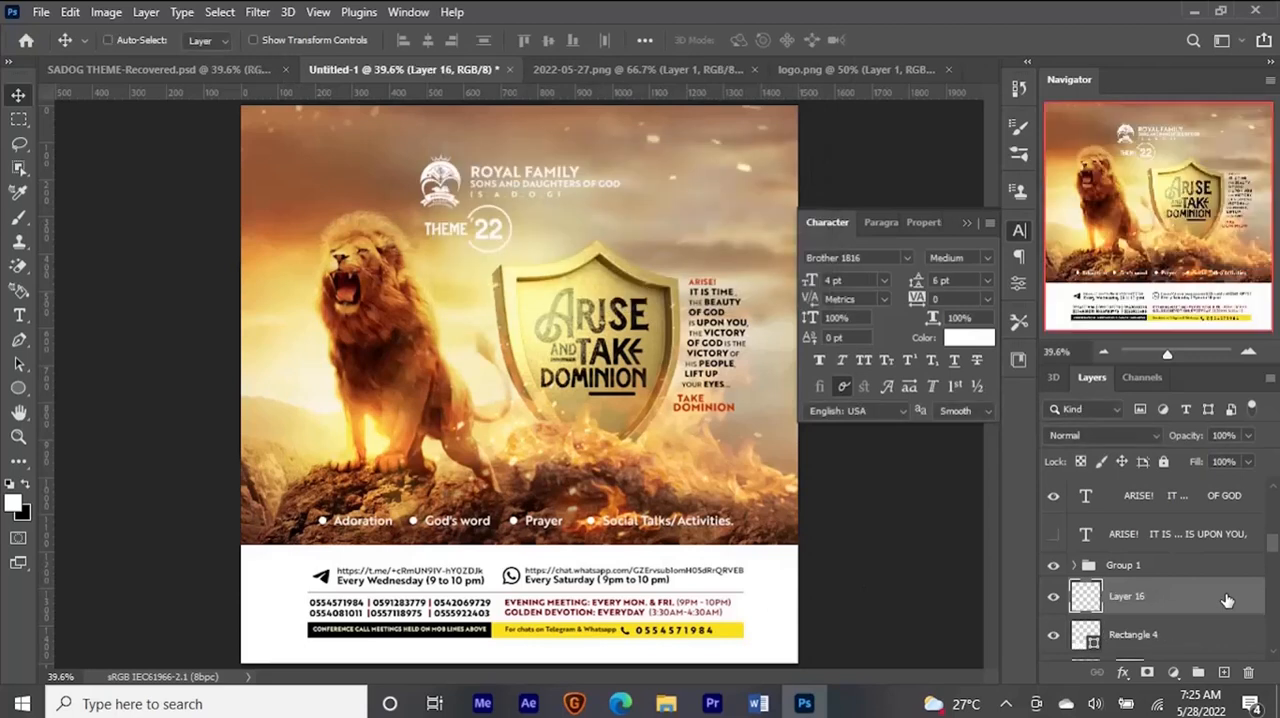
{"action": "key", "text": "ctrl+bracketleft"}
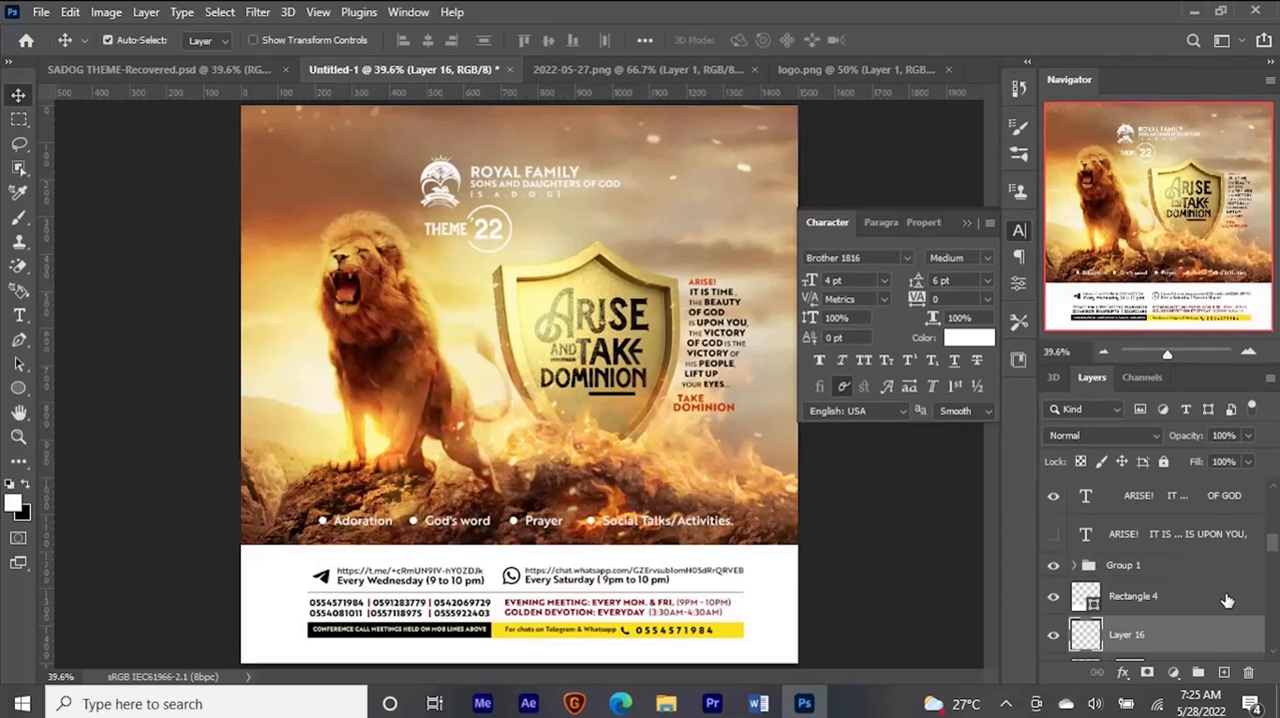
- Paint black on Layer 16 along the rock's lower edge behind the bullet row, using a 357 px brush at 73% opacity
{"action": "key", "text": "b"}
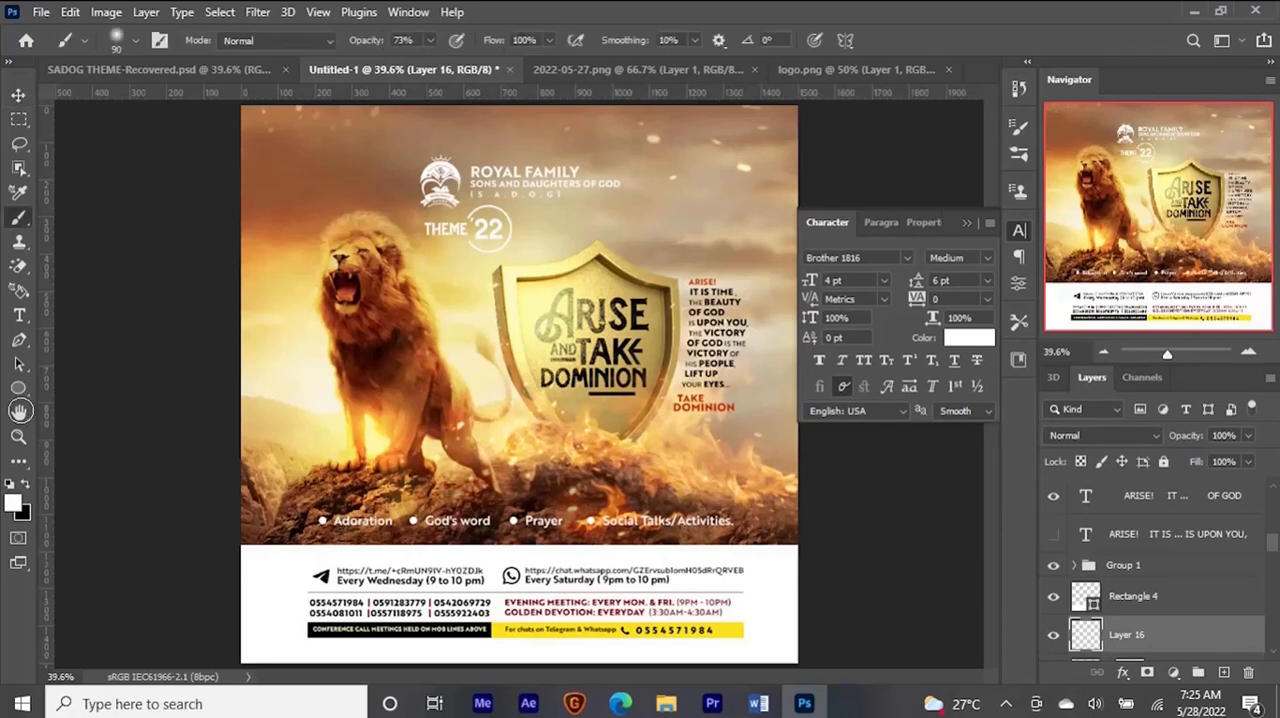
{"action": "key", "text": "x"}
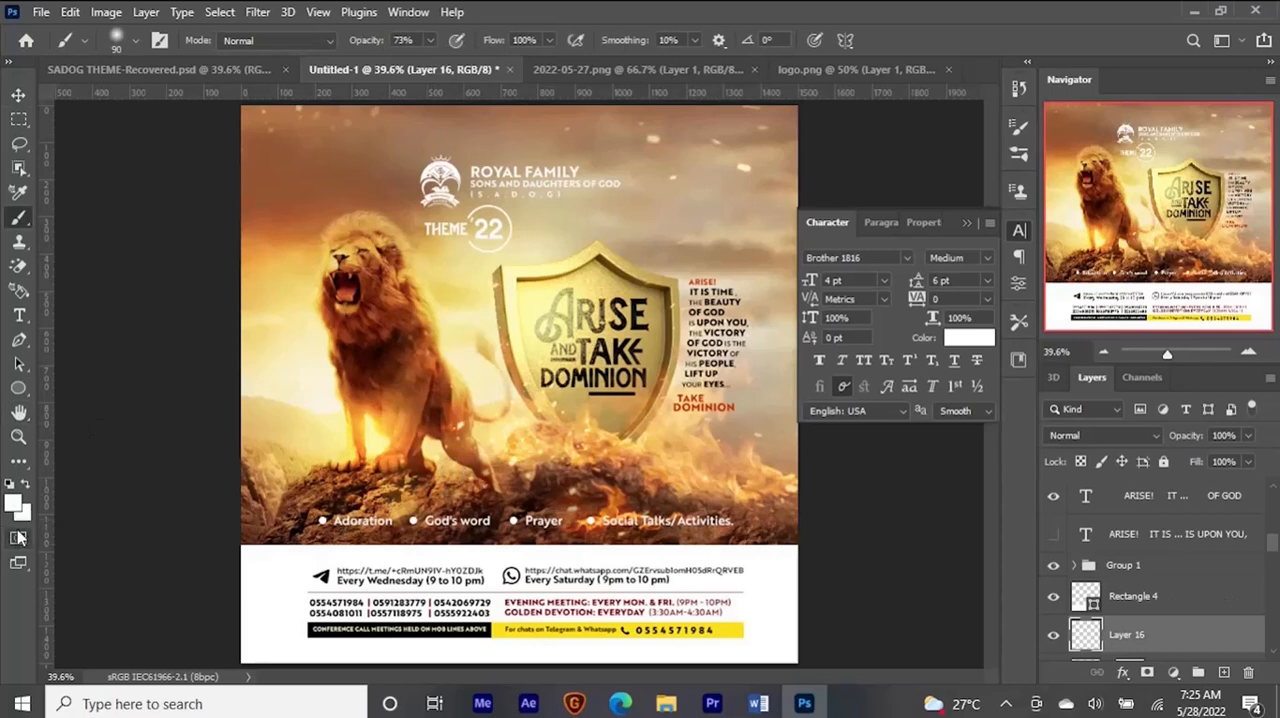
{"action": "mouse_move", "coordinate": [352, 440]}
{"action": "left_mouse_down"}
{"action": "mouse_move", "coordinate": [431, 467]}
{"action": "mouse_move", "coordinate": [441, 390]}
{"action": "left_mouse_up"}
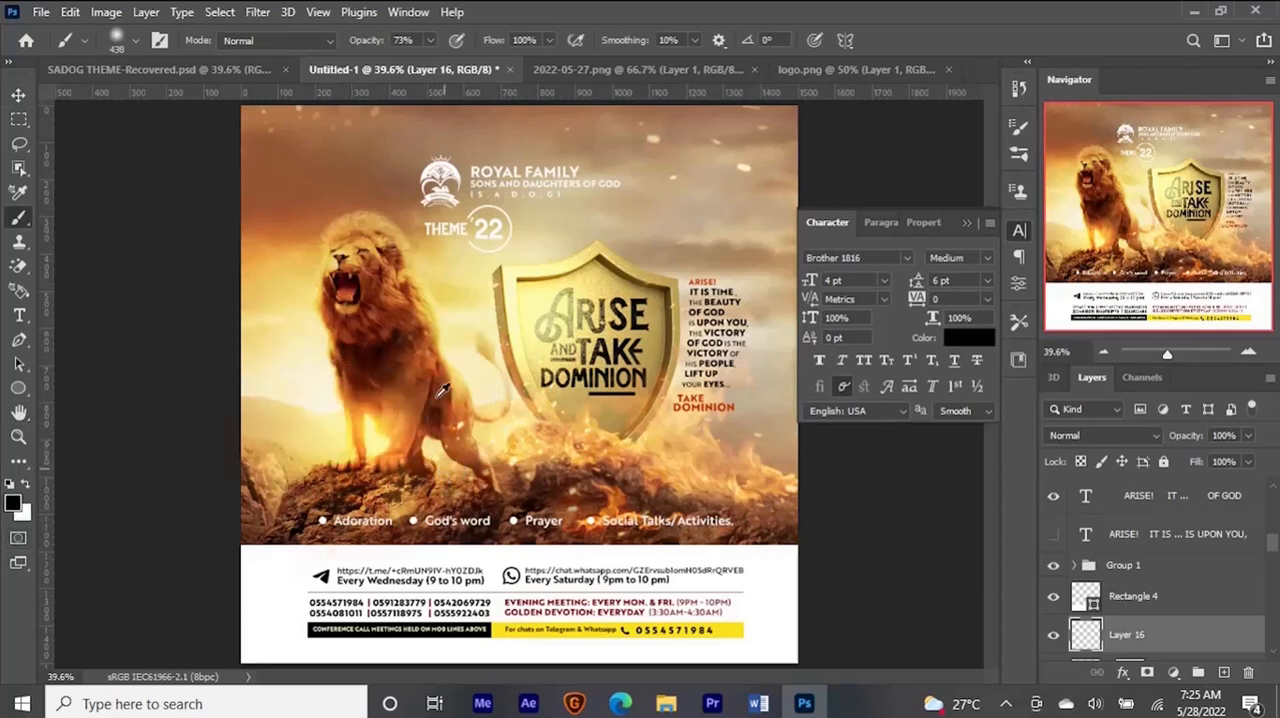
{"action": "left_click_drag", "start_coordinate": [688, 503], "coordinate": [655, 503]}
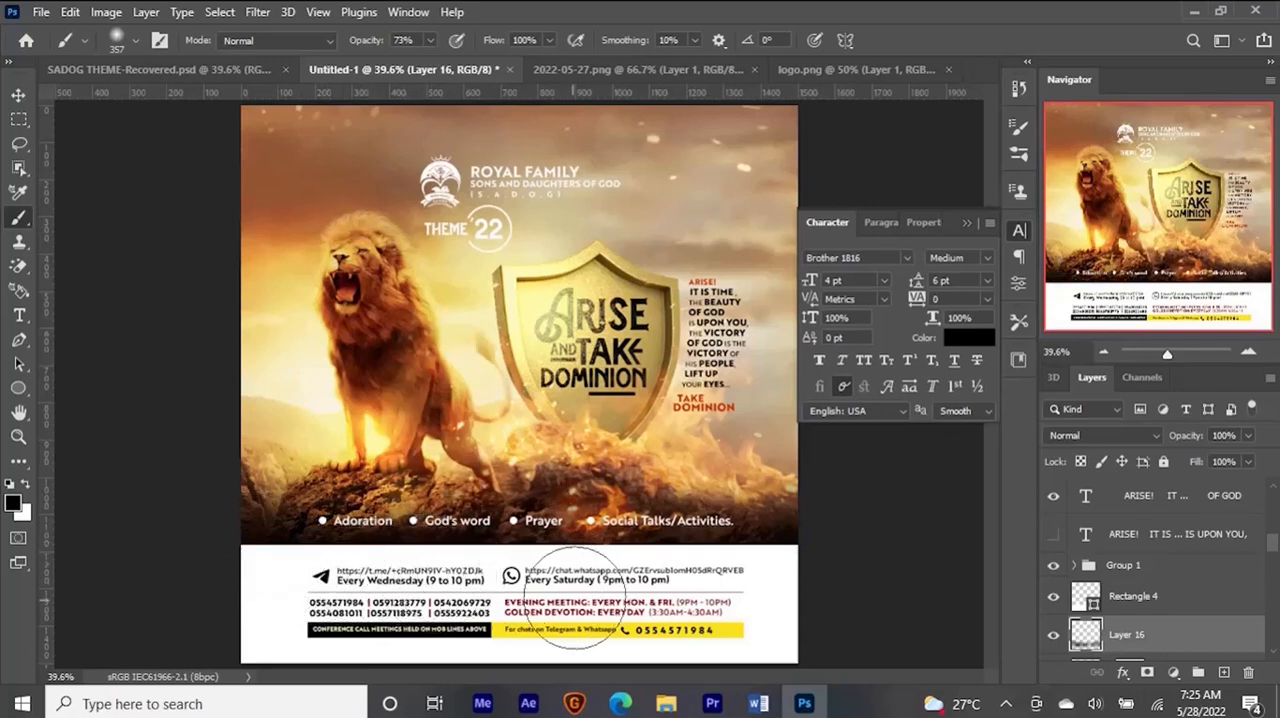
{"action": "key", "text": "v"}
{"action": "key", "text": "ctrl+minus"}
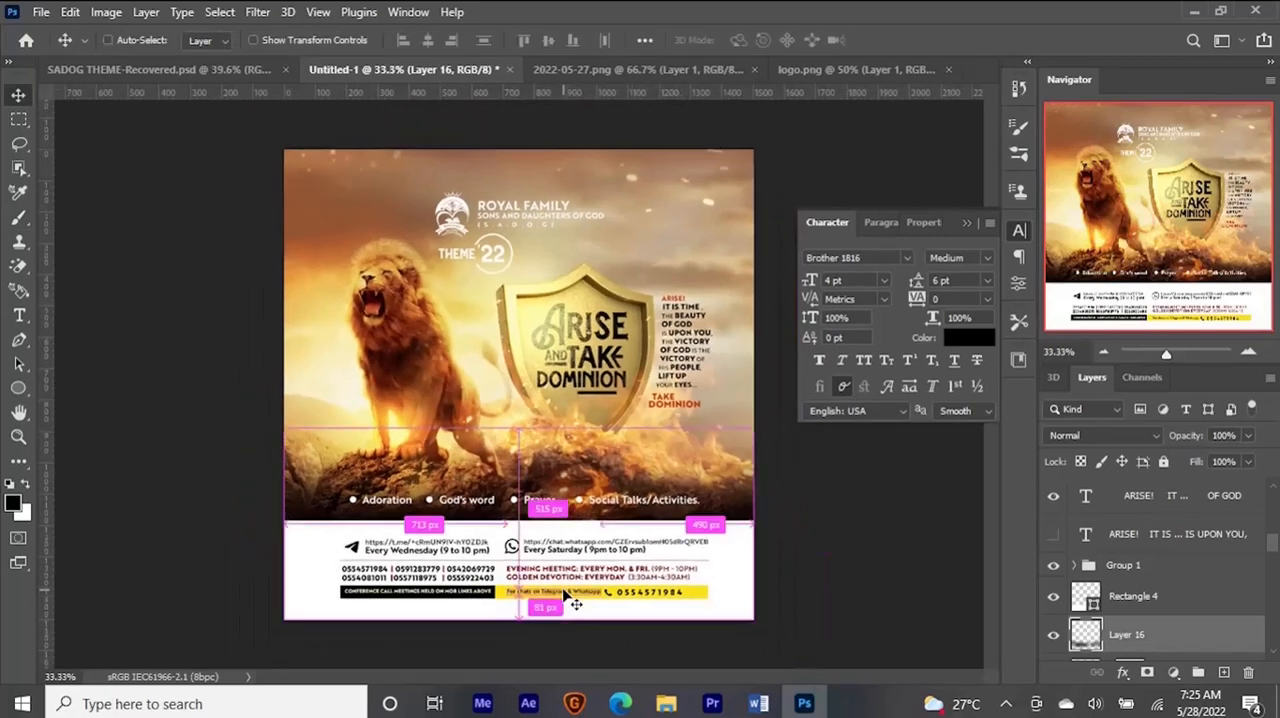
- Set the brush opacity to 27% and compare the flyer's colours with the SADOG THEME-Recovered.psd reference
{"action": "key", "text": "b"}
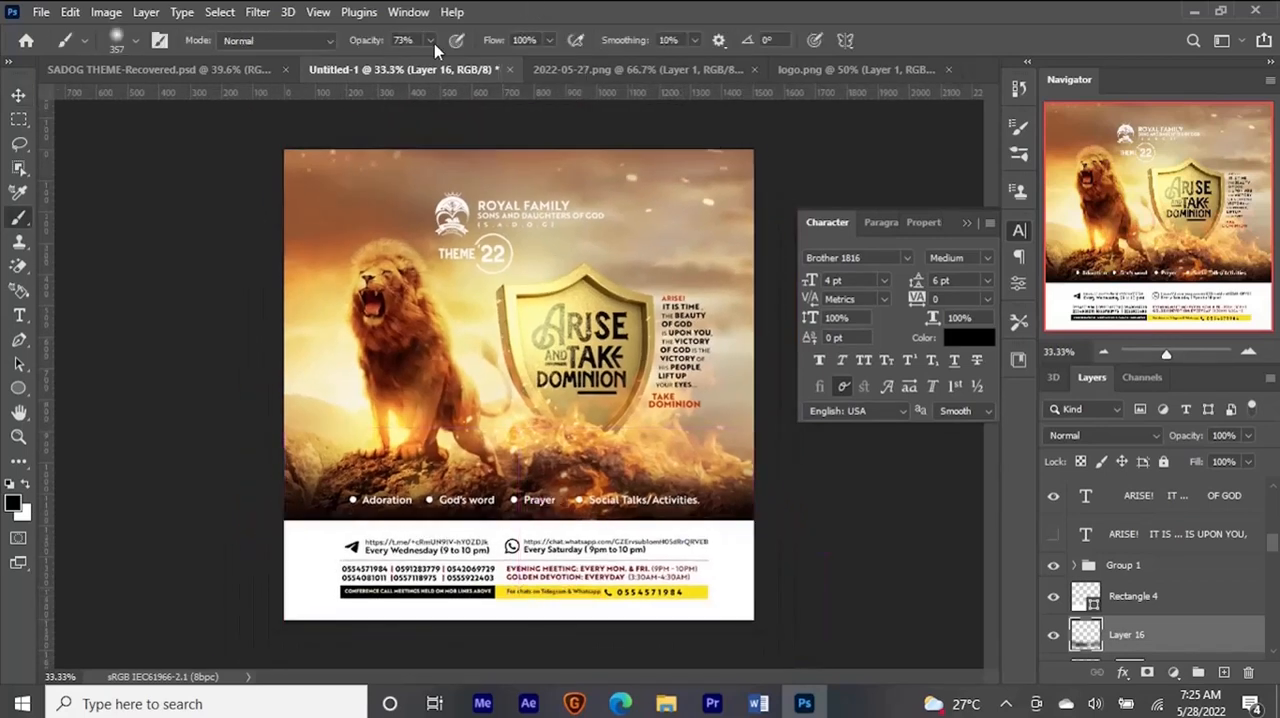
{"action": "left_click_drag", "start_coordinate": [418, 63], "coordinate": [391, 65]}
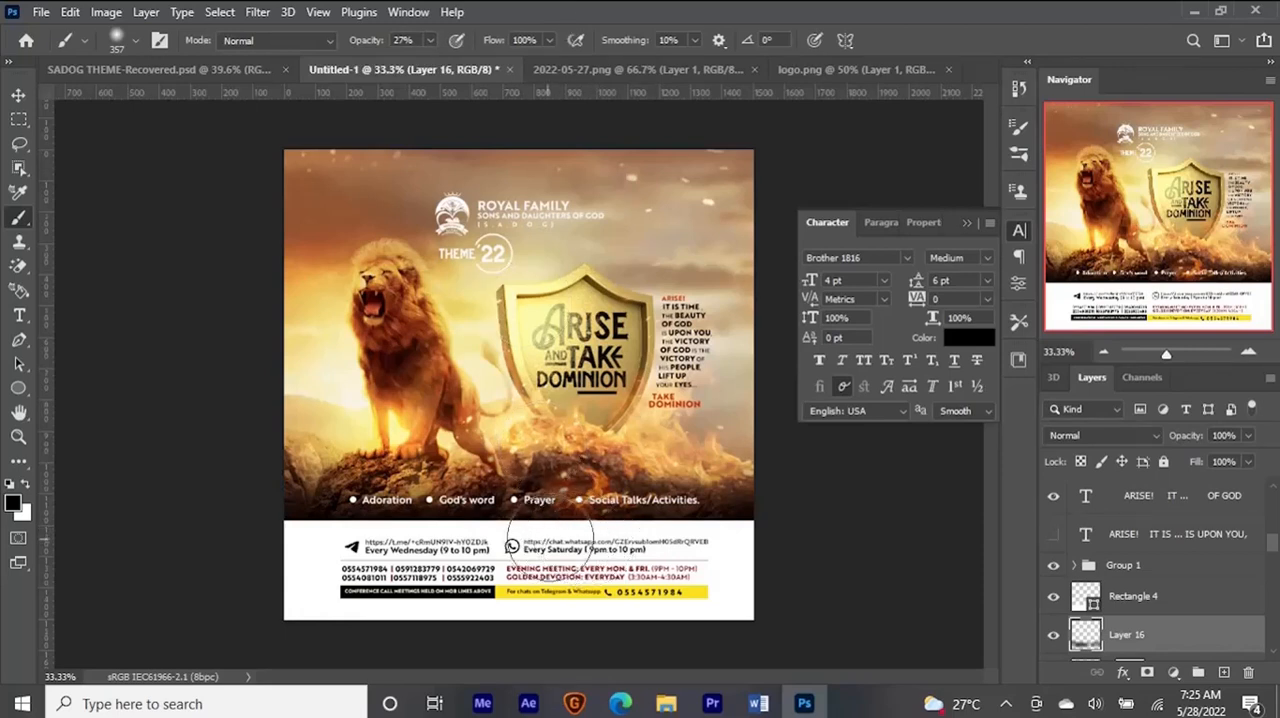
{"action": "key", "text": "v"}
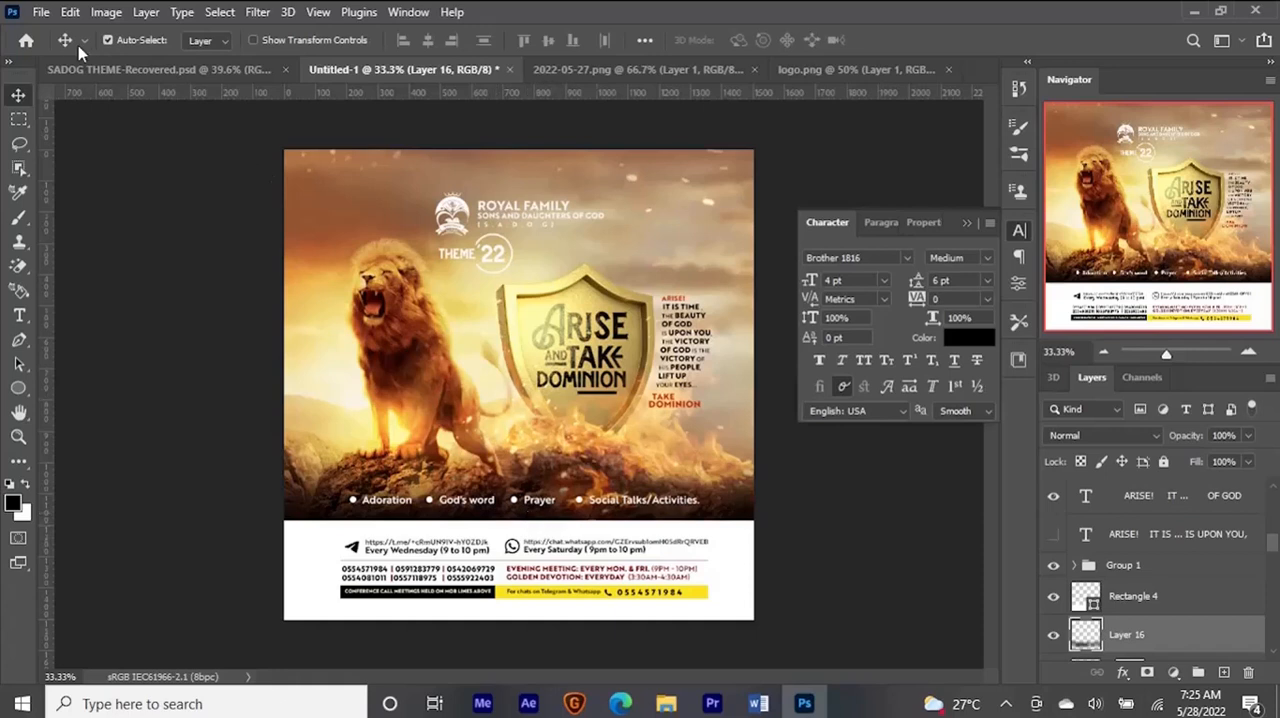
{"action": "left_click", "coordinate": [180, 66]}
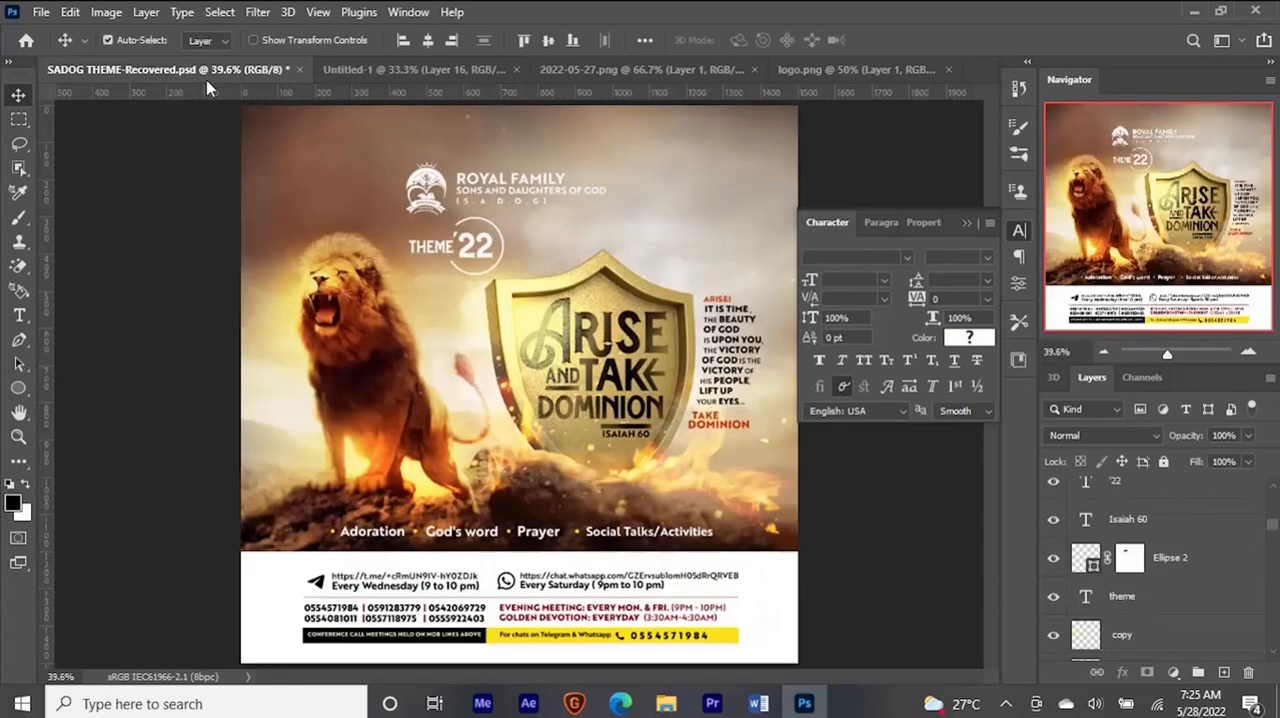
{"action": "left_click", "coordinate": [432, 69]}
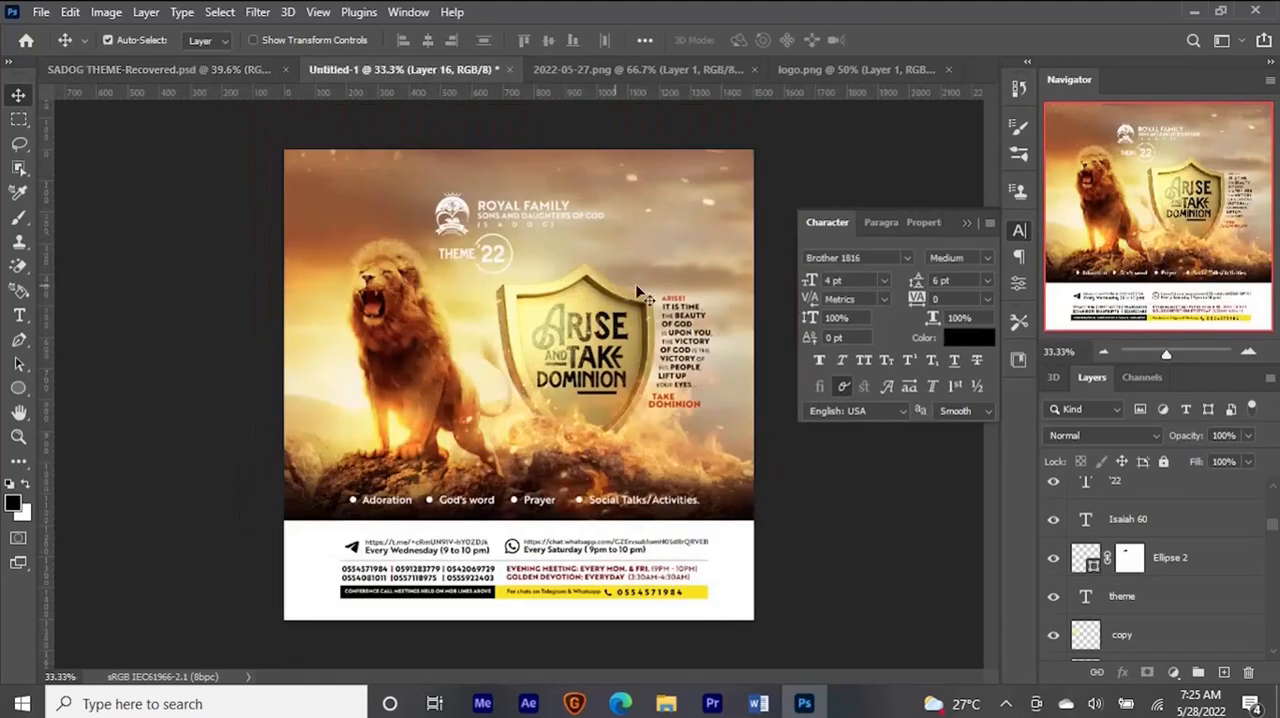
- Desaturate the sky above and beside the shield by painting white on the Black & White 1 mask with a 609 px brush at 27% opacity
{"action": "left_click", "coordinate": [742, 405]}
{"action": "left_click", "coordinate": [667, 240]}
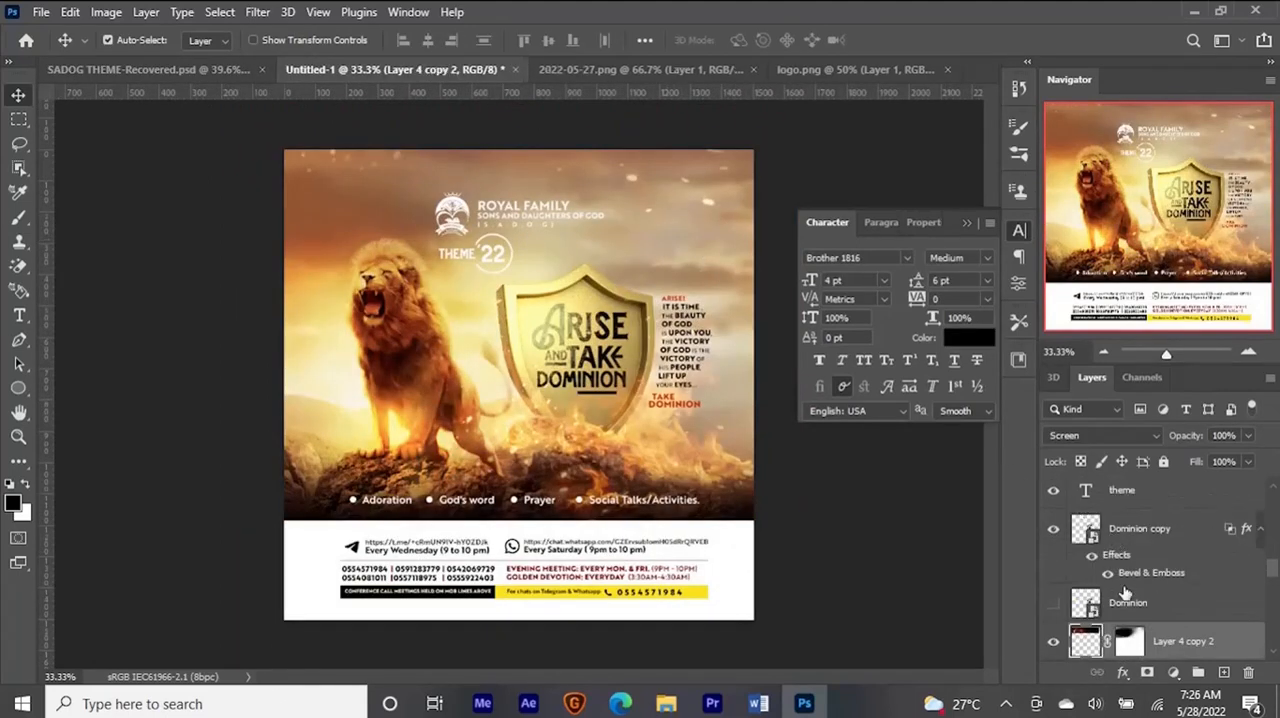
{"action": "scroll", "coordinate": [1160, 617], "scroll_direction": "down", "scroll_amount": 5}
{"action": "scroll", "coordinate": [1160, 617], "scroll_direction": "down", "scroll_amount": 2}
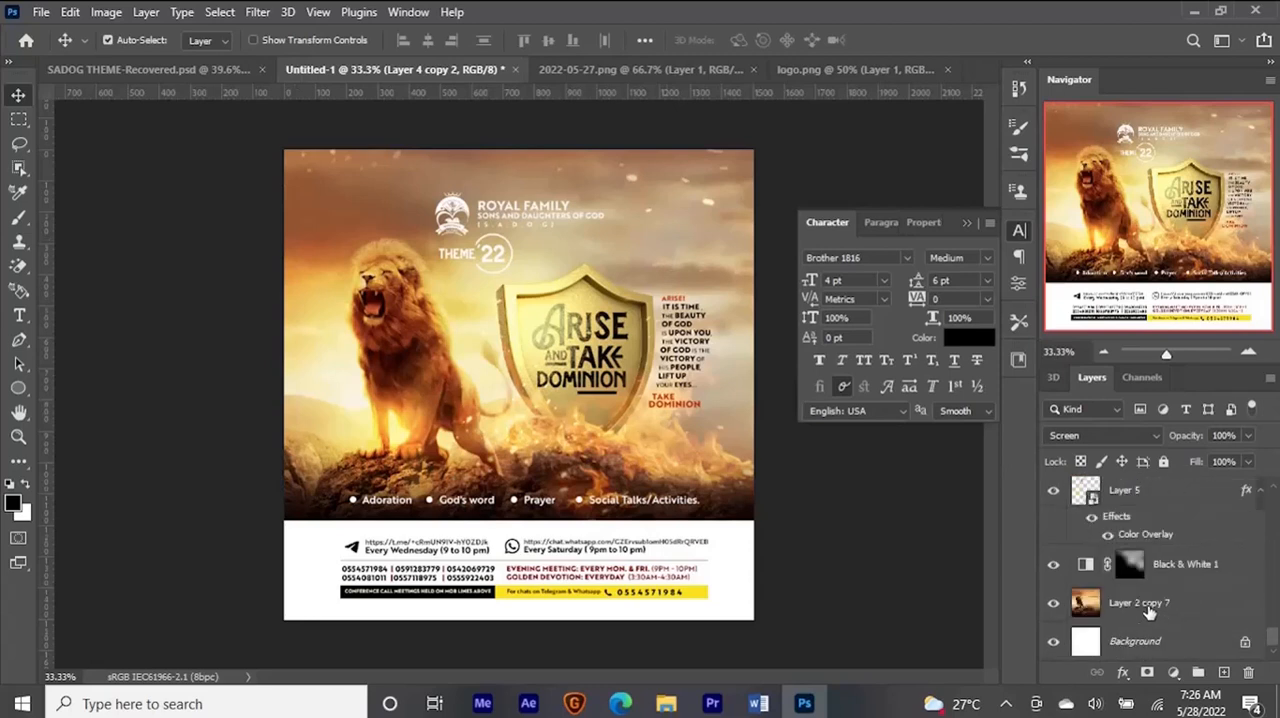
{"action": "left_click", "coordinate": [1133, 563]}
{"action": "key", "text": "b"}
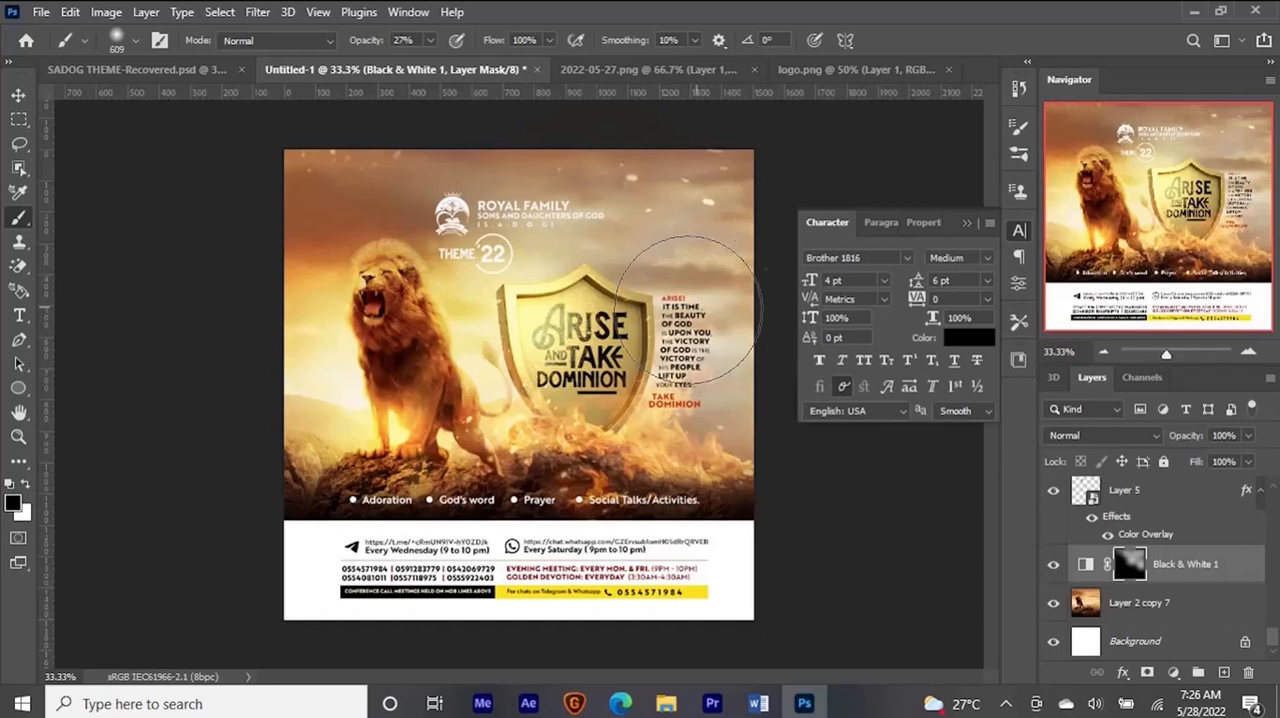
{"action": "key", "text": "x"}
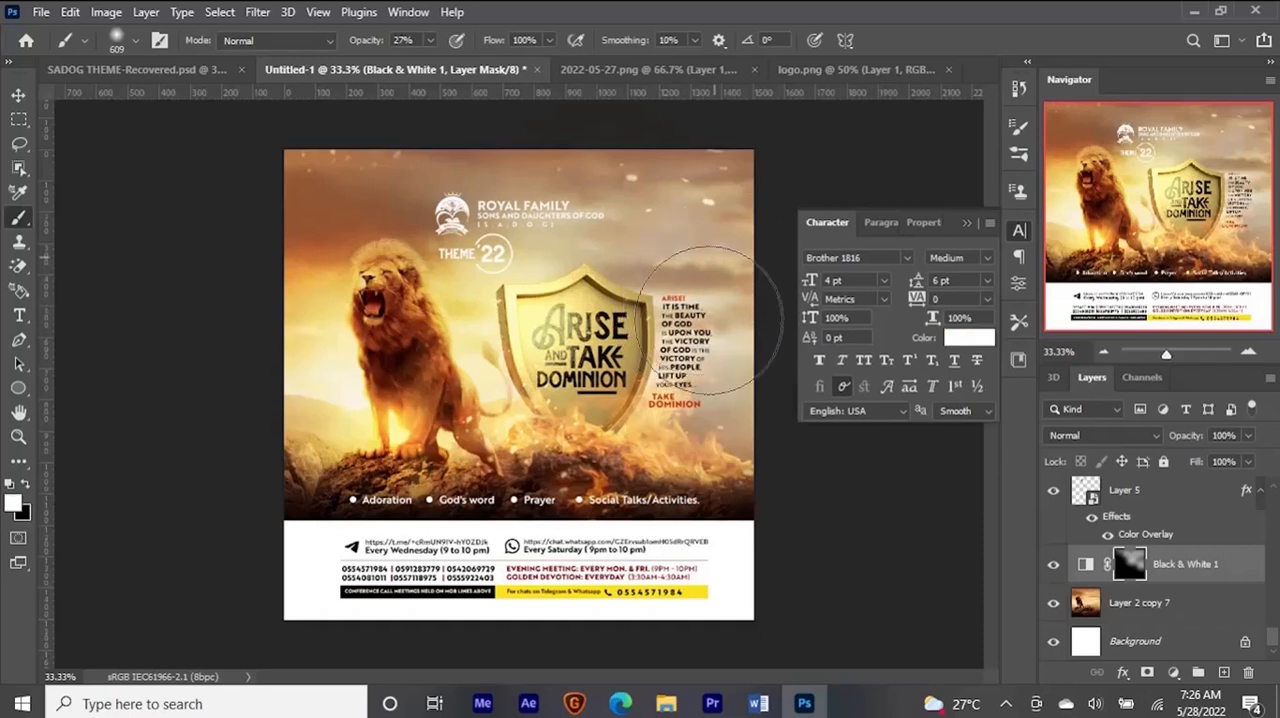
{"action": "mouse_move", "coordinate": [658, 197]}
{"action": "left_mouse_down"}
{"action": "mouse_move", "coordinate": [536, 196]}
{"action": "mouse_move", "coordinate": [521, 232]}
{"action": "mouse_move", "coordinate": [539, 252]}
{"action": "mouse_move", "coordinate": [578, 224]}
{"action": "mouse_move", "coordinate": [515, 208]}
{"action": "left_mouse_up"}
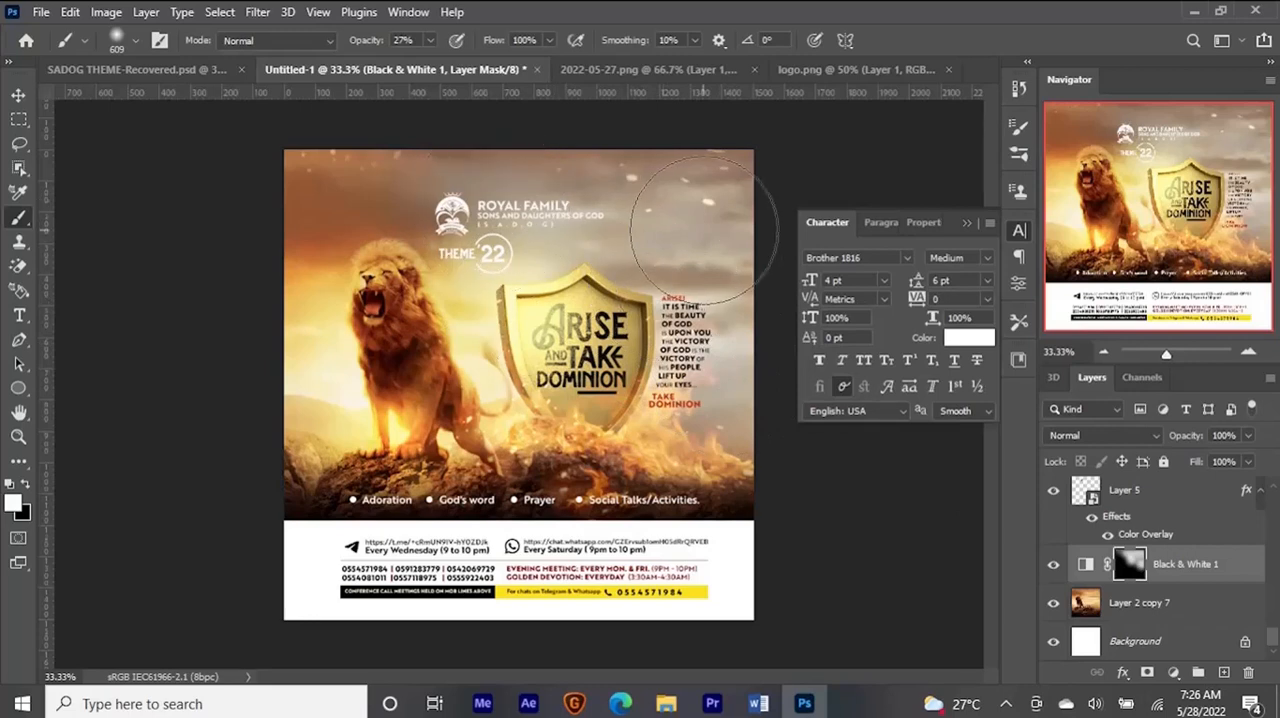
{"action": "key", "text": "v"}
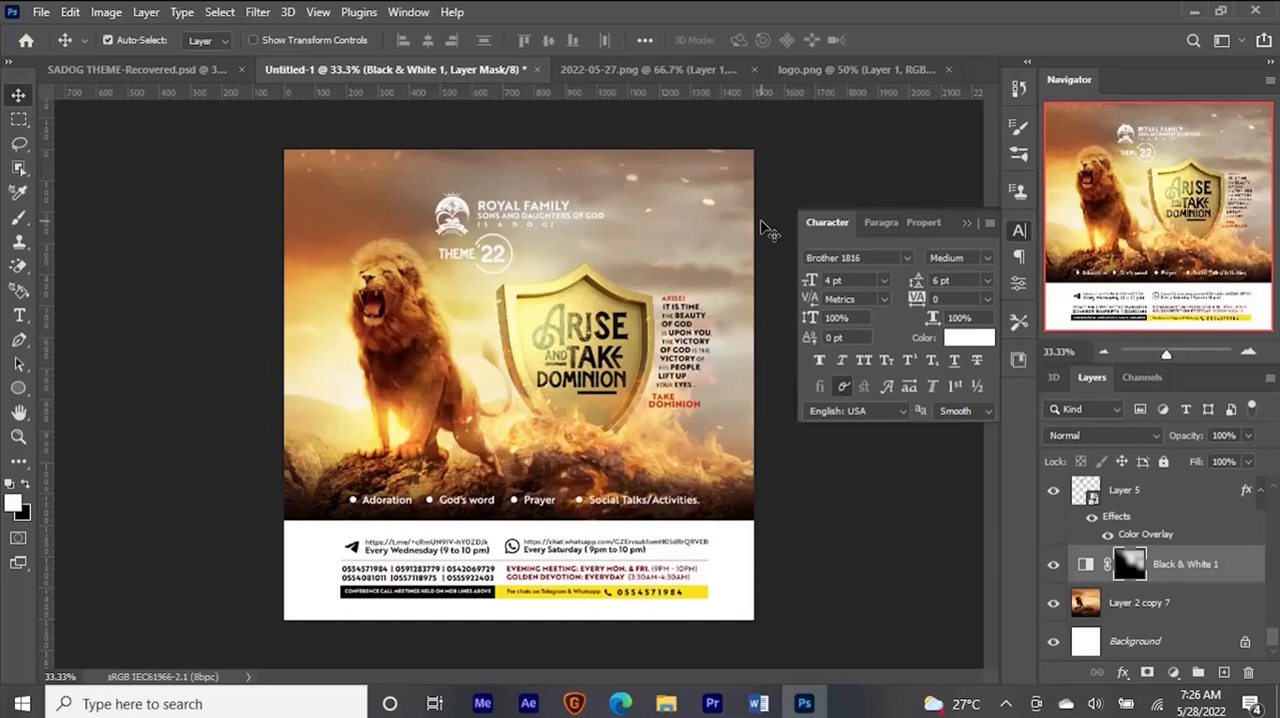
- Check the greyed sky against the SADOG THEME-Recovered.psd reference and examine the Untitled-1 flyer up close
{"action": "left_click", "coordinate": [169, 73]}
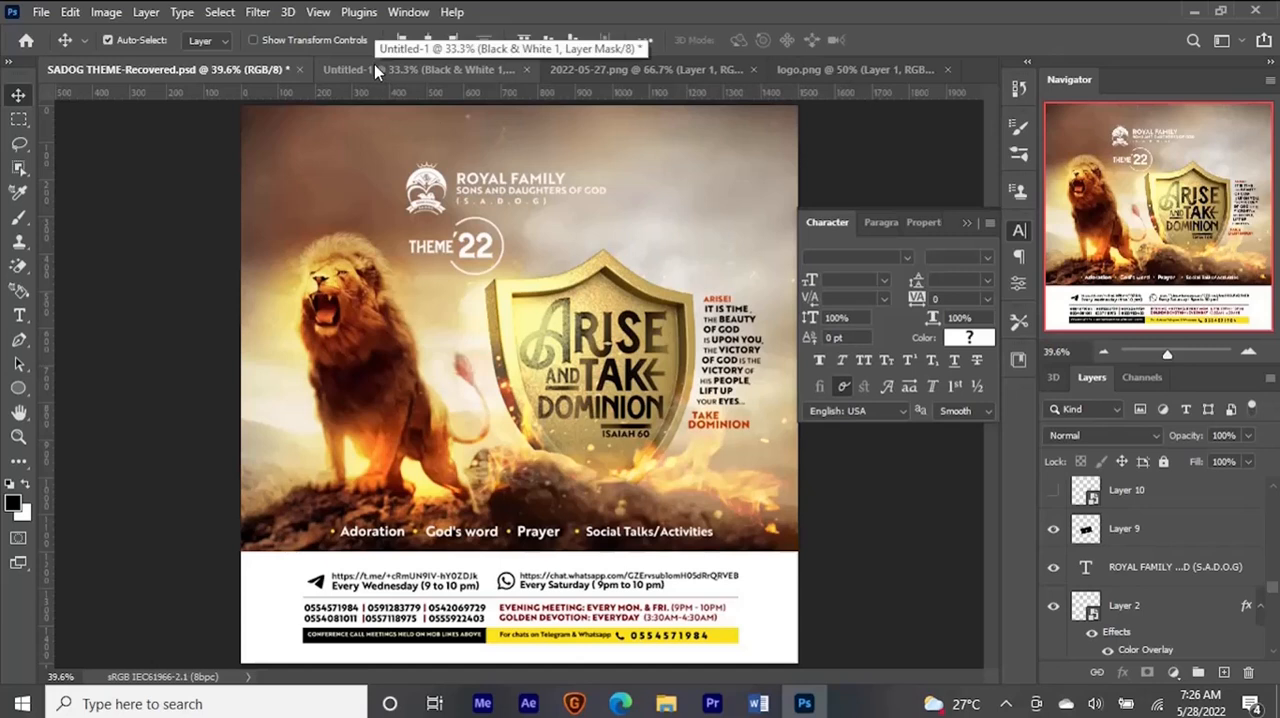
{"action": "left_click", "coordinate": [376, 70]}
{"action": "left_click_drag", "start_coordinate": [591, 417], "coordinate": [623, 405]}
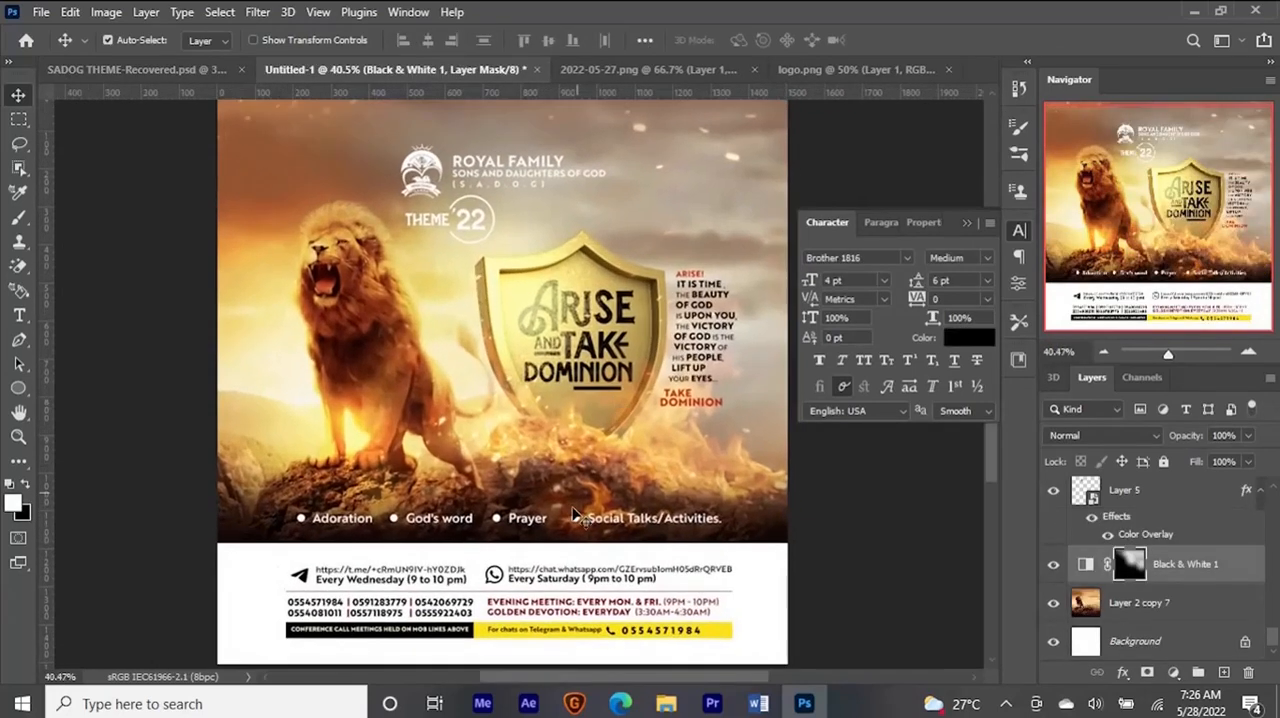